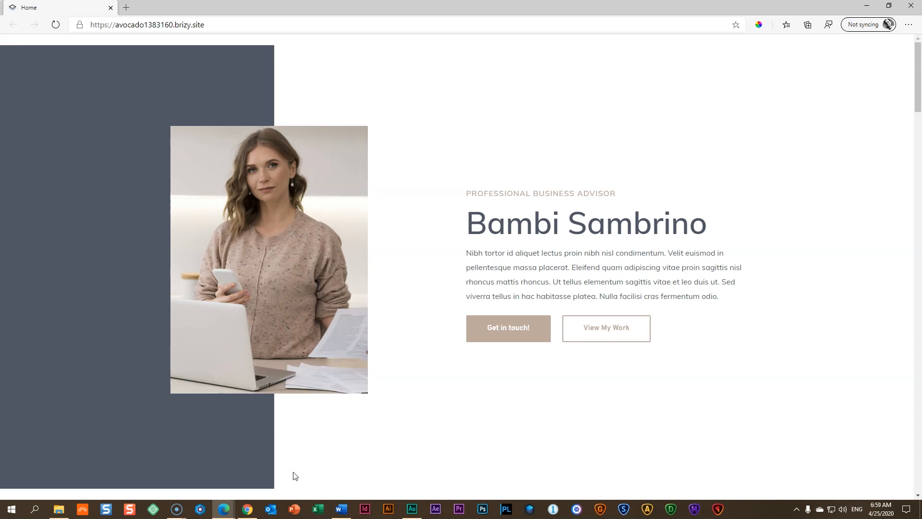
# Step: Look through the finished CV website from the intro through experience, skills, awards and client logos to the contact form, ending back at the intro
pyautogui.scroll(-8, 431, 427)
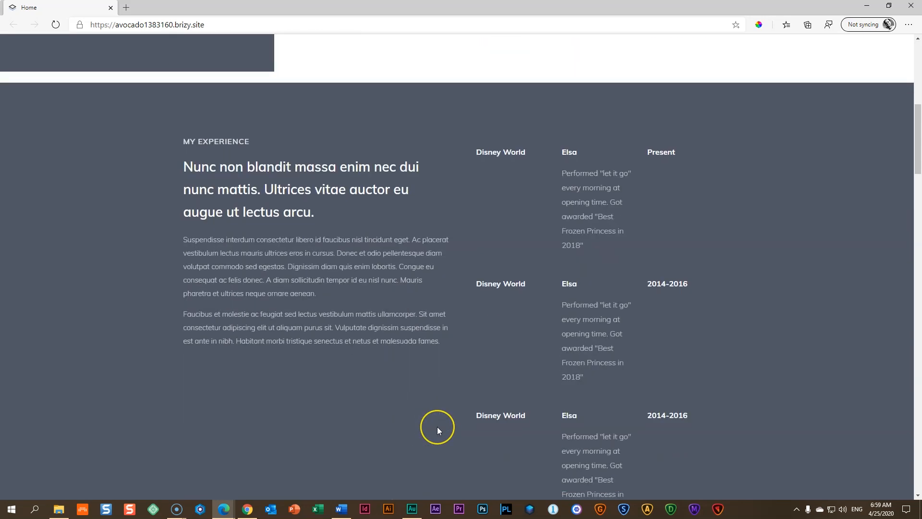
pyautogui.scroll(-1, 437, 426)
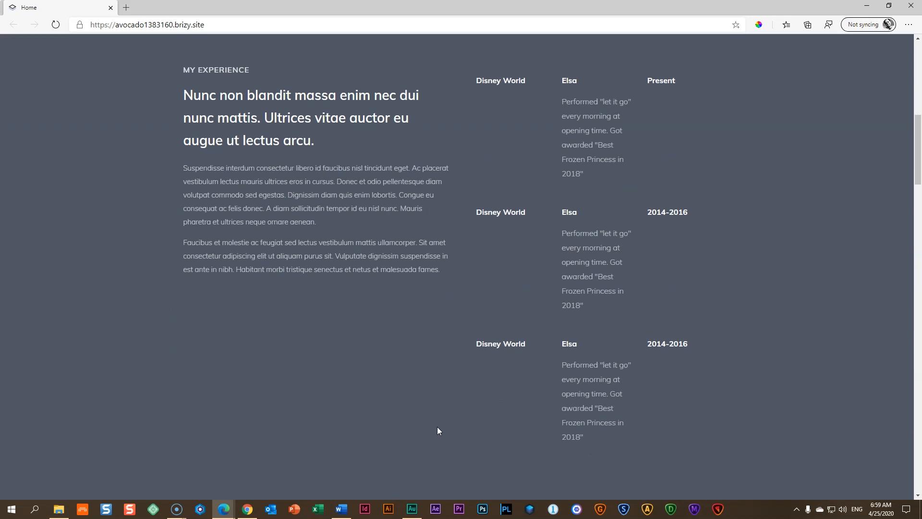
pyautogui.scroll(-10, 437, 427)
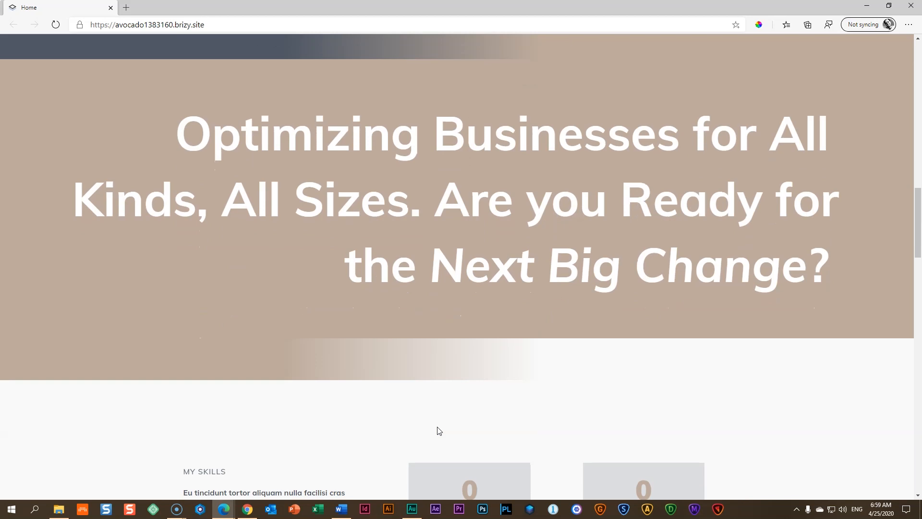
pyautogui.scroll(1, 437, 427)
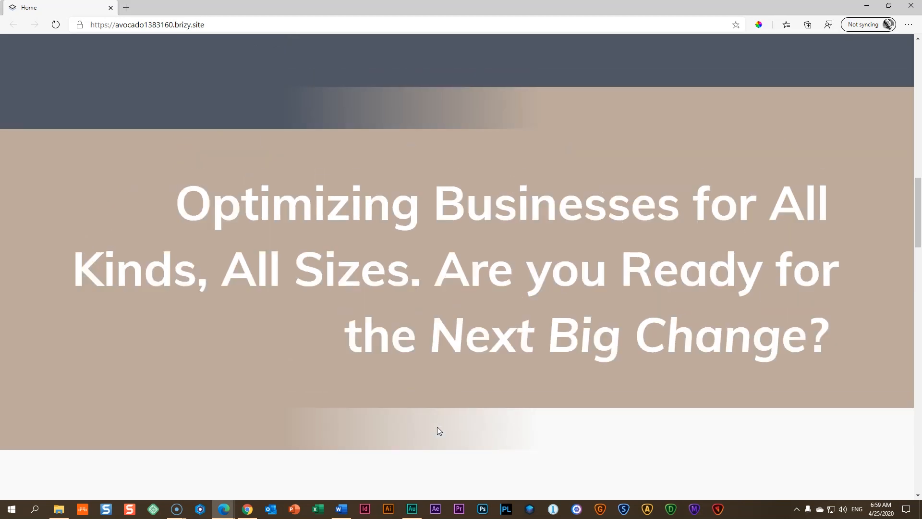
pyautogui.scroll(-8, 438, 431)
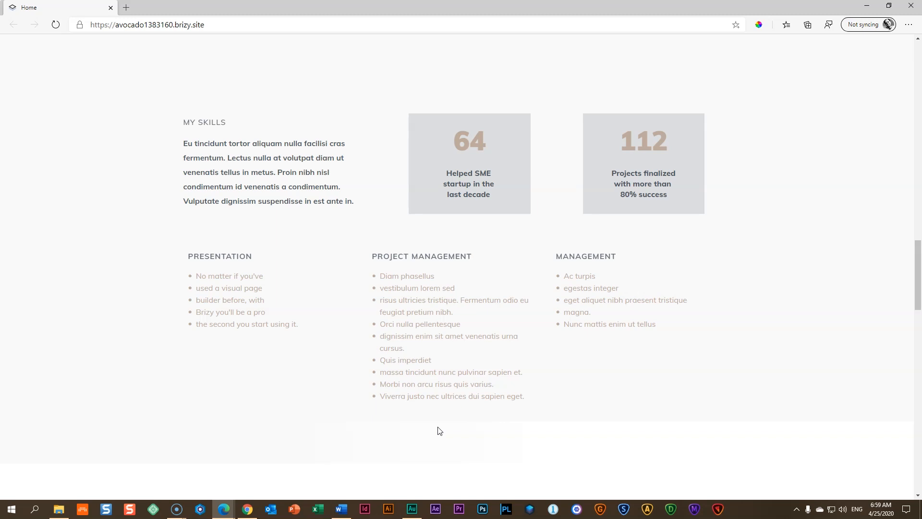
pyautogui.scroll(-8, 438, 431)
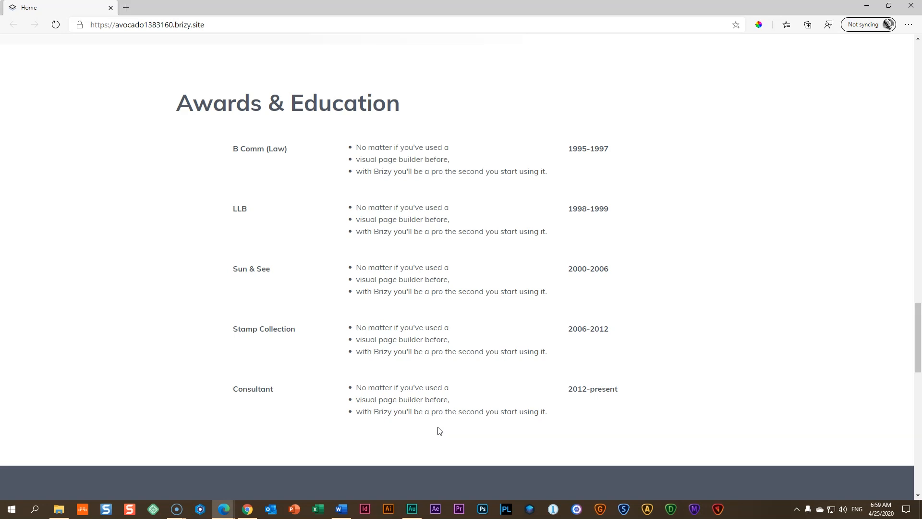
pyautogui.scroll(-8, 469, 418)
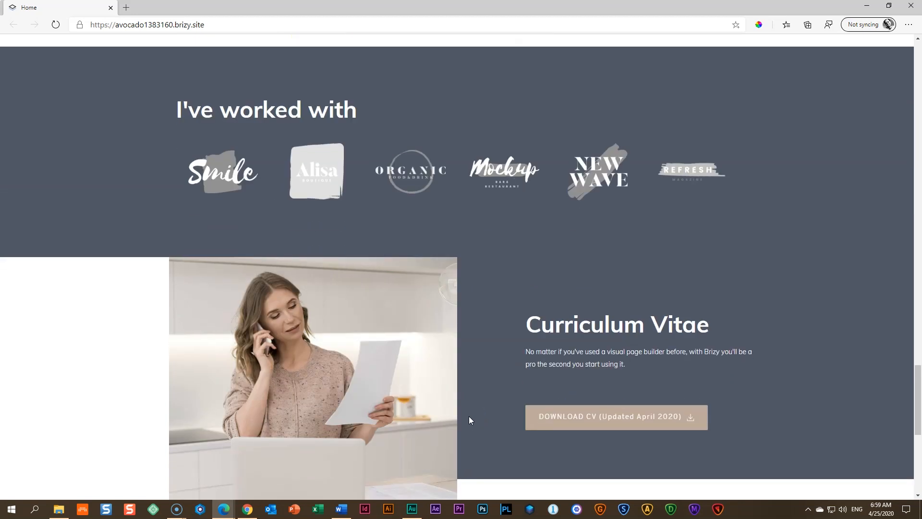
pyautogui.scroll(-7, 469, 417)
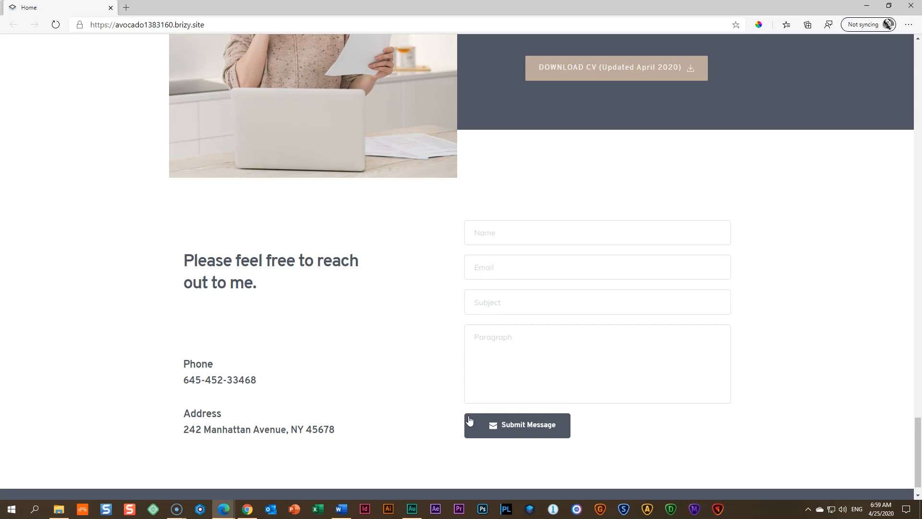
pyautogui.scroll(-1, 474, 409)
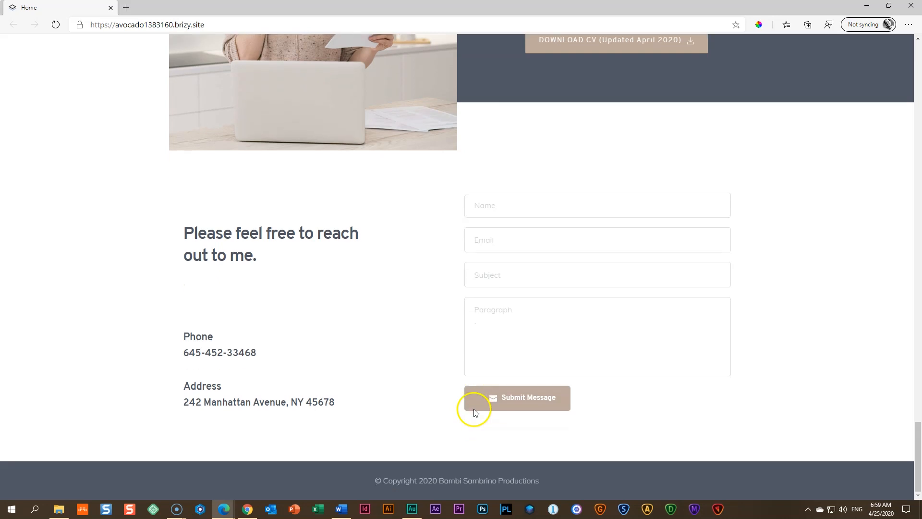
pyautogui.scroll(15, 475, 413)
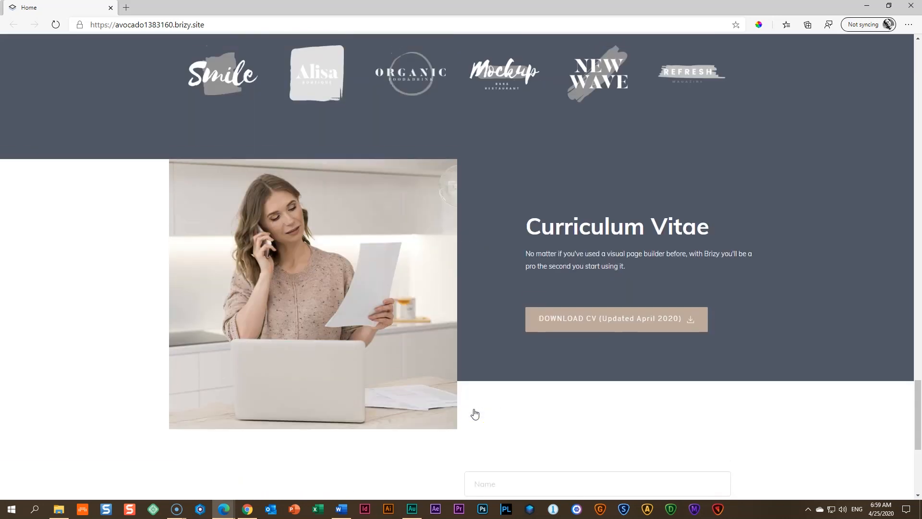
pyautogui.scroll(15, 476, 413)
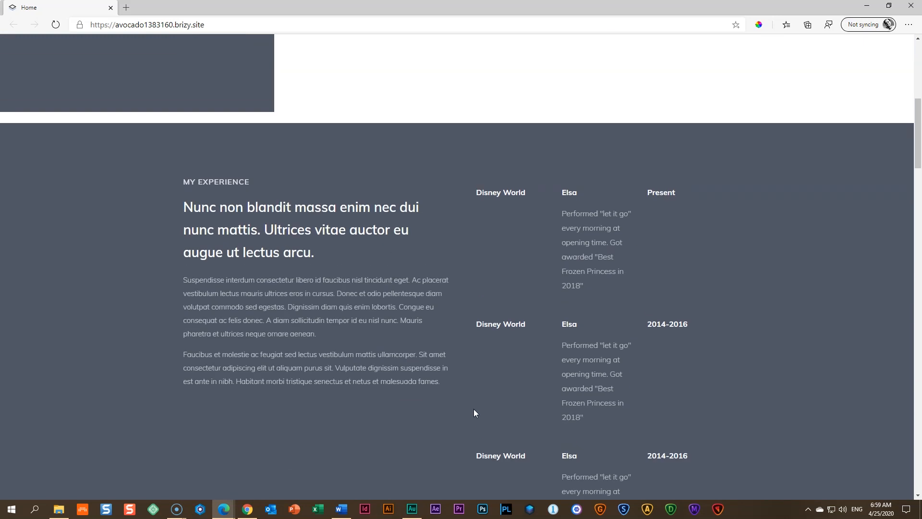
pyautogui.scroll(6, 475, 413)
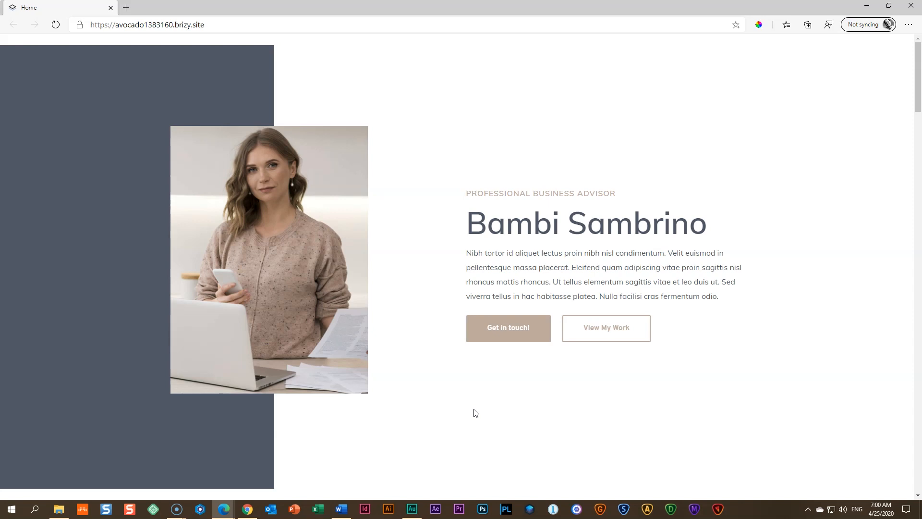
# Step: Review the example page's sections again, from the intro and experience blocks down to the contact form and footer
pyautogui.scroll(-7, 475, 414)
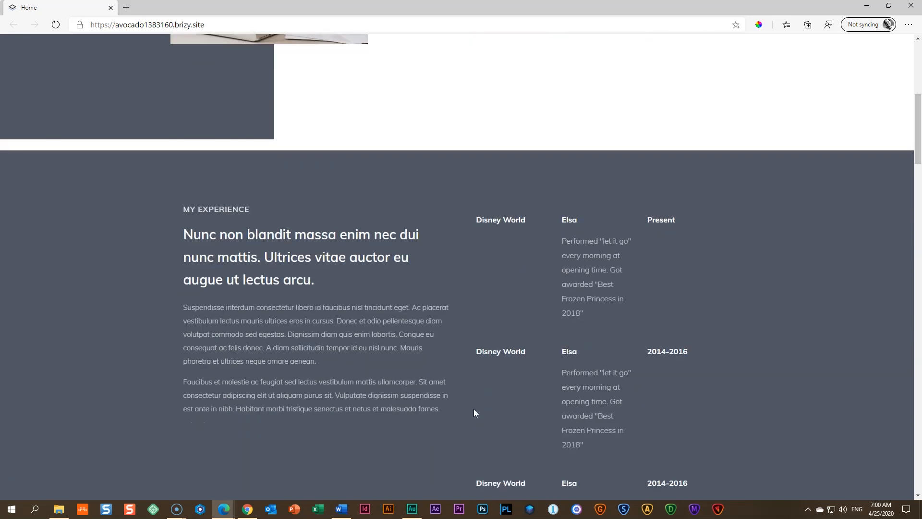
pyautogui.scroll(3, 514, 402)
pyautogui.scroll(-4, 514, 402)
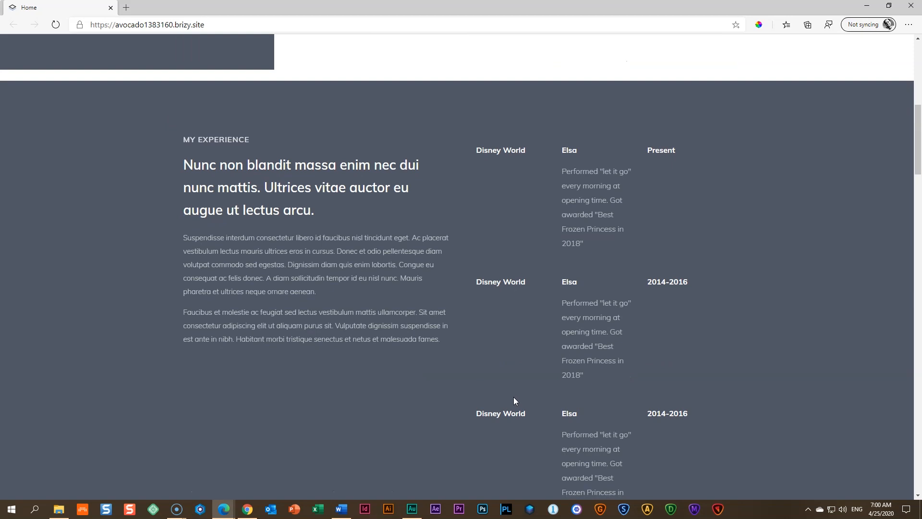
pyautogui.scroll(-15, 514, 401)
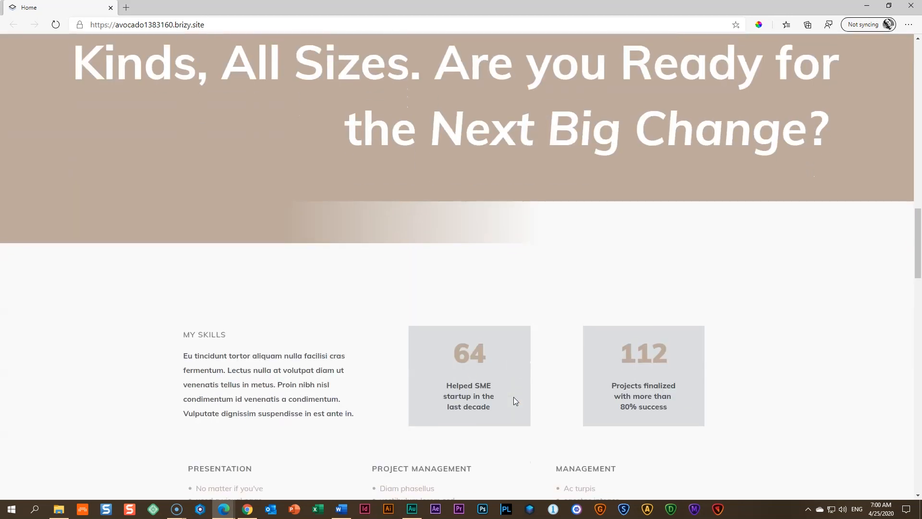
pyautogui.scroll(-4, 514, 397)
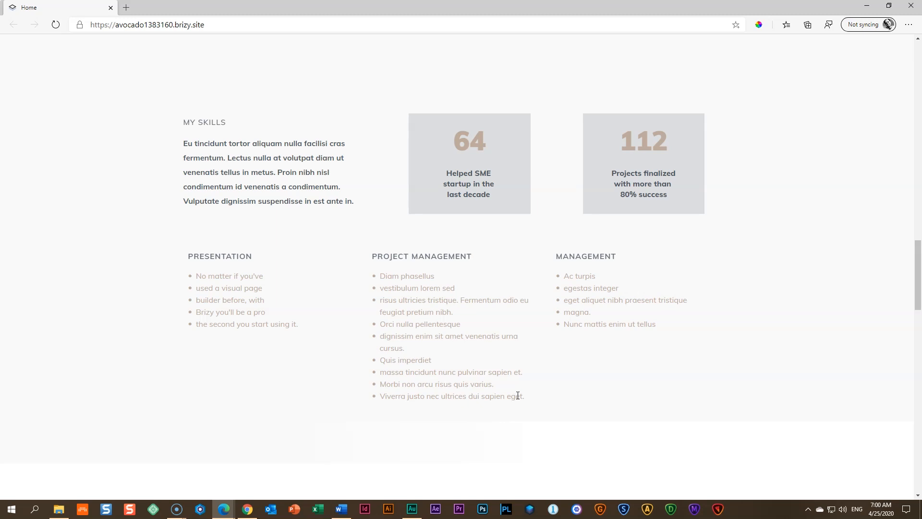
pyautogui.scroll(-5, 518, 394)
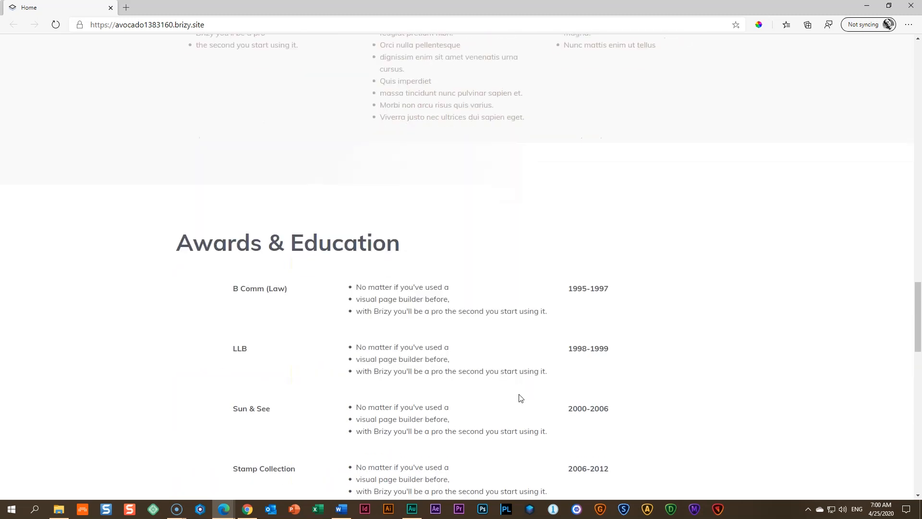
pyautogui.scroll(-15, 522, 397)
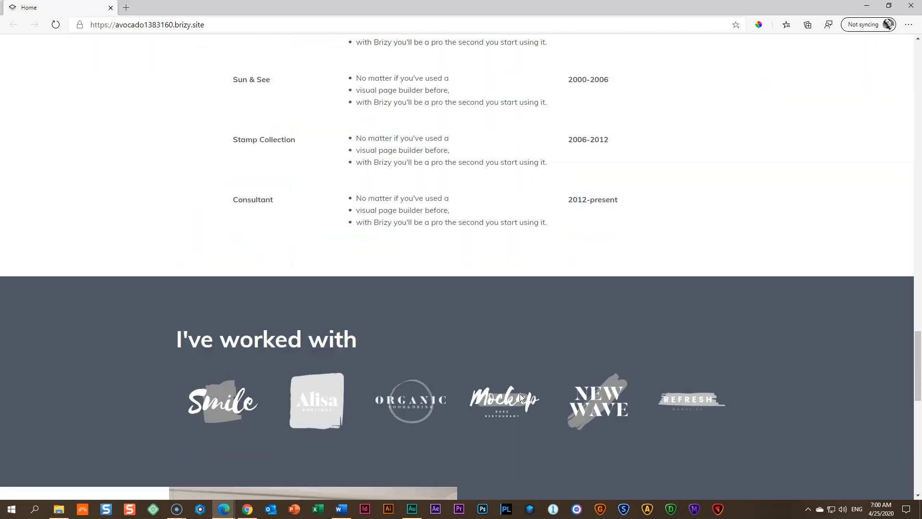
pyautogui.scroll(-3, 522, 397)
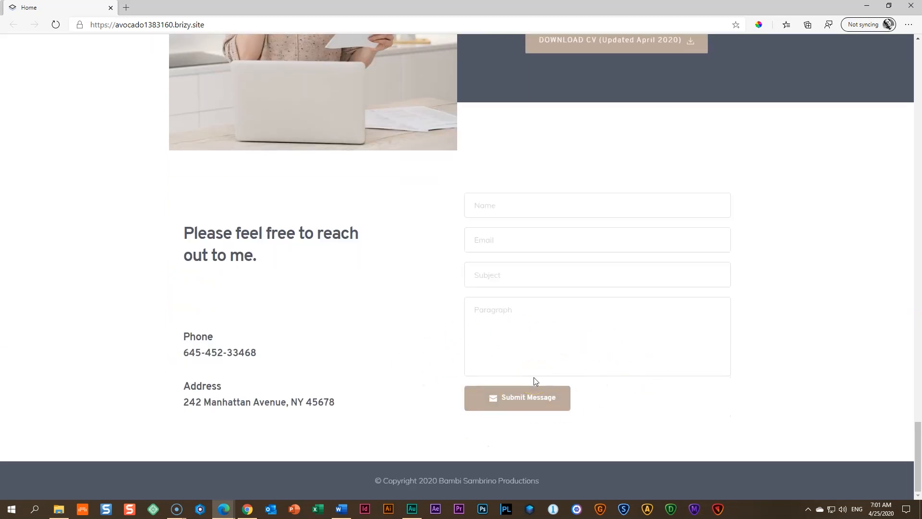
# Step: Try the CV download link in the Curriculum Vitae section and return to the page's intro
pyautogui.scroll(6, 534, 378)
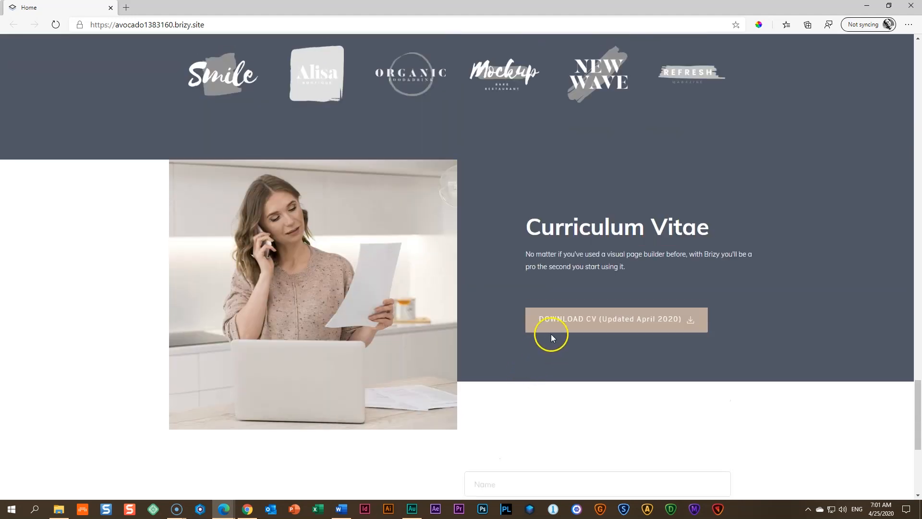
pyautogui.click(661, 326)
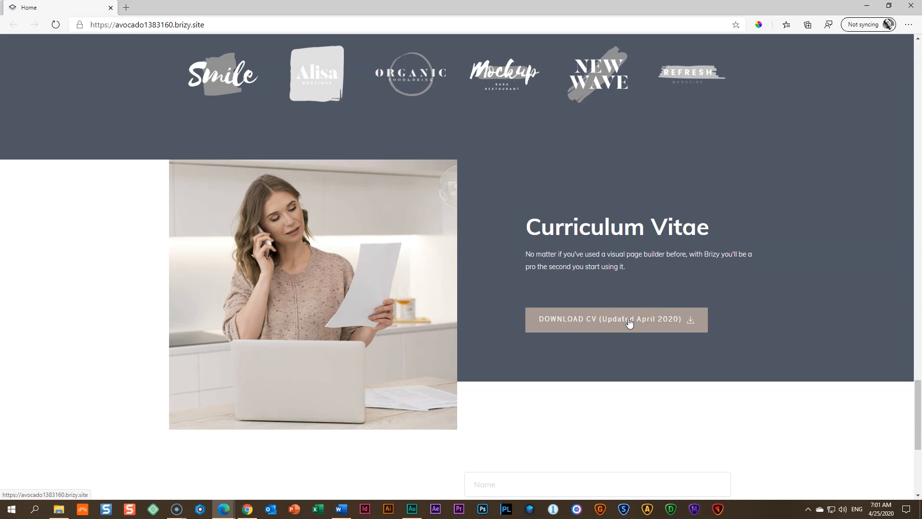
pyautogui.scroll(16, 630, 322)
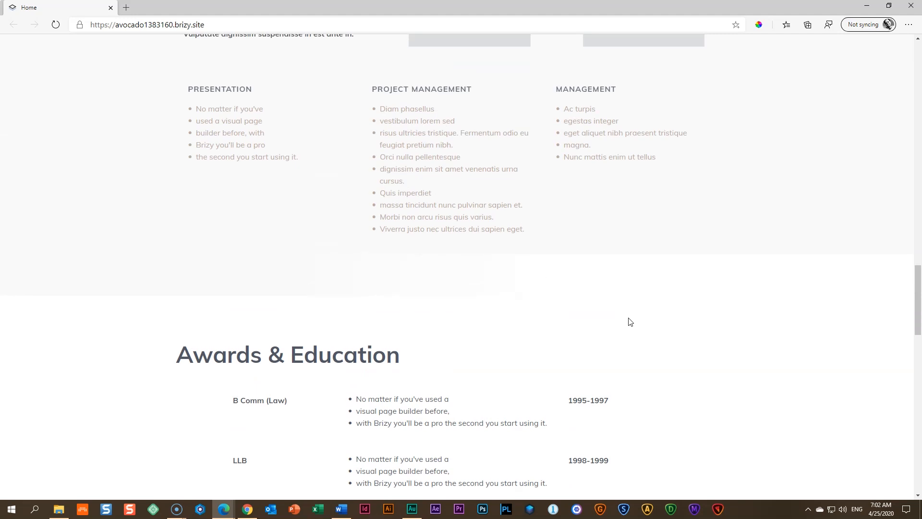
pyautogui.scroll(12, 630, 322)
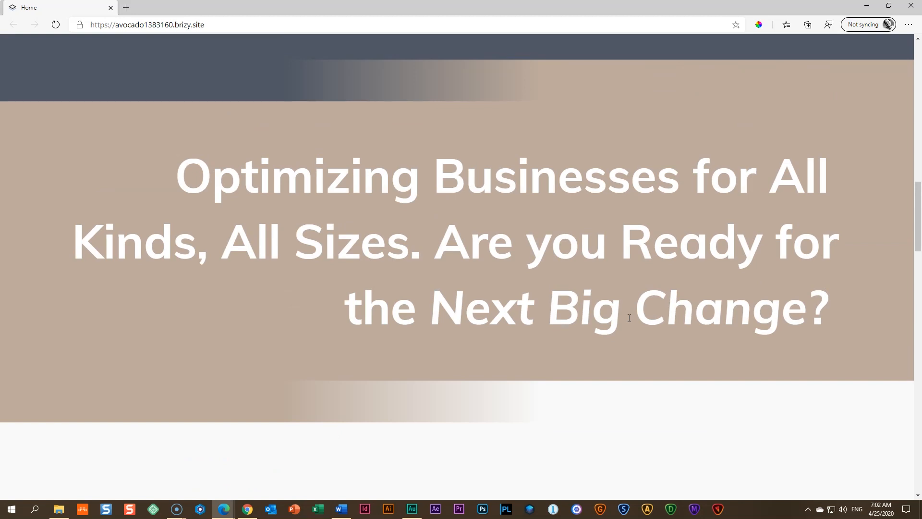
pyautogui.scroll(15, 653, 313)
pyautogui.scroll(2, 655, 316)
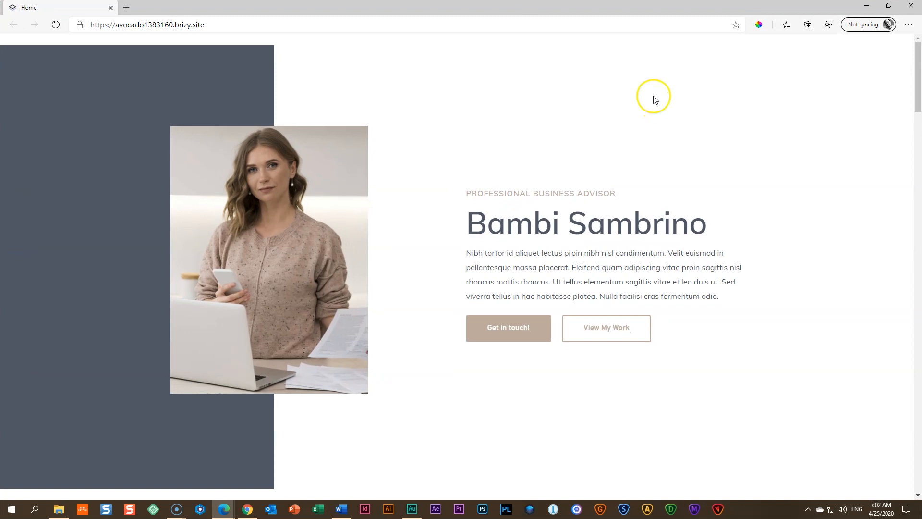
# Step: Switch to the Brizy Cloud dashboard in Chrome, look over the personal projects and open the Full Tutorials account
pyautogui.click(247, 510)
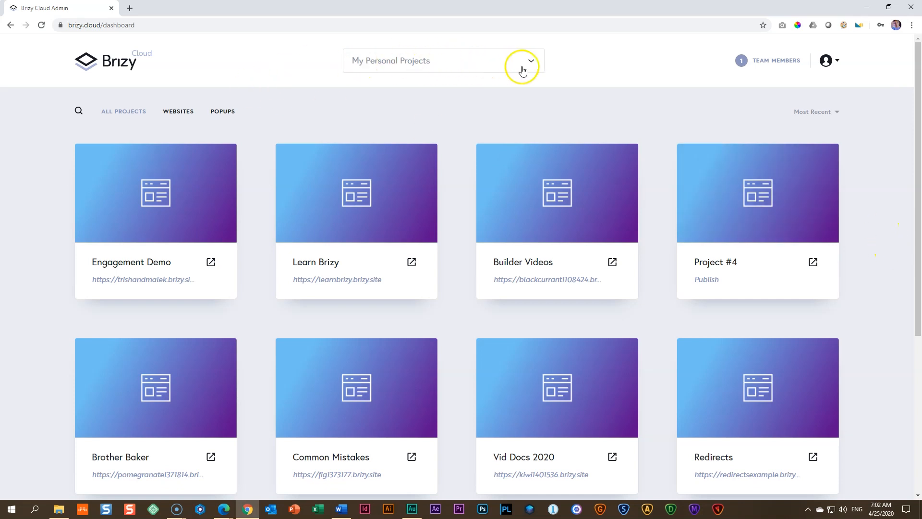
pyautogui.scroll(-5, 888, 186)
pyautogui.scroll(5, 888, 187)
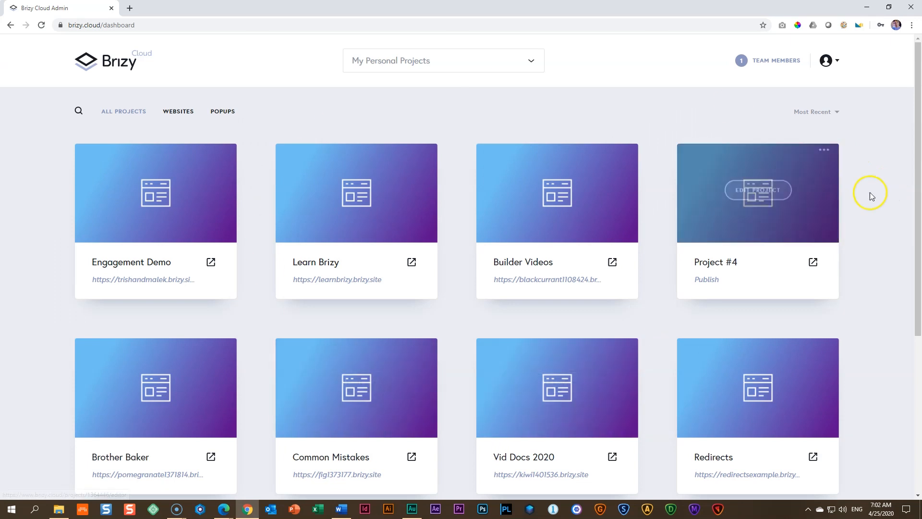
pyautogui.scroll(-5, 872, 197)
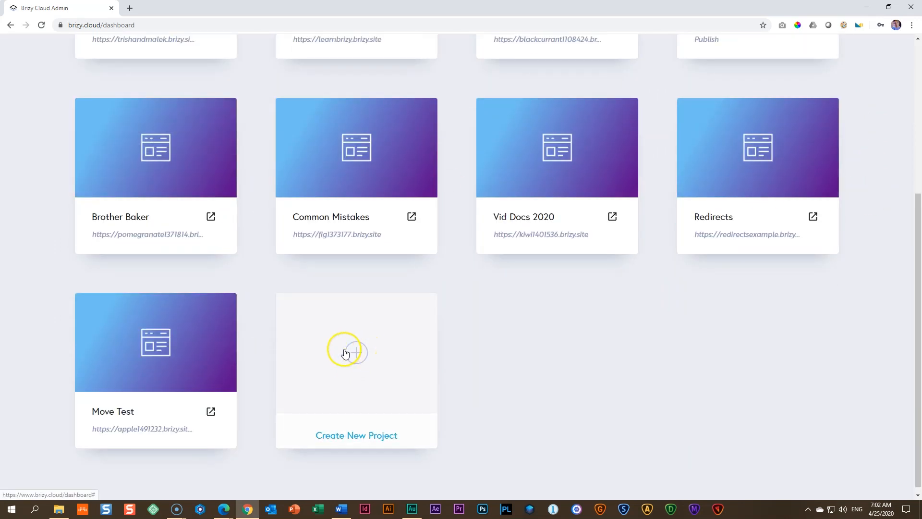
pyautogui.scroll(4, 816, 355)
pyautogui.scroll(1, 816, 355)
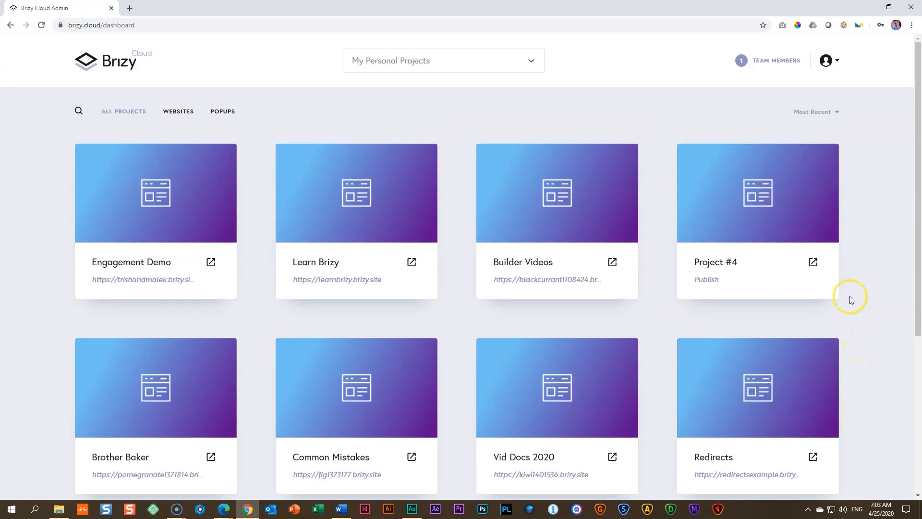
pyautogui.click(530, 61)
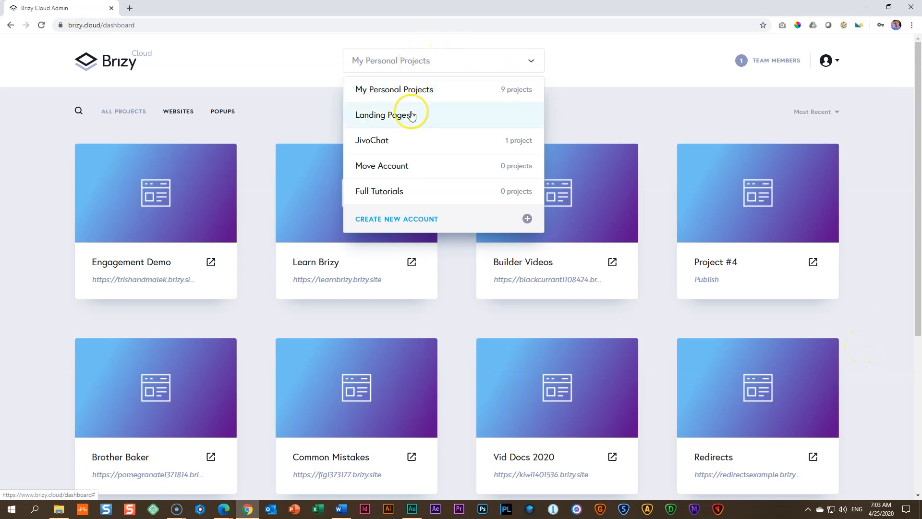
pyautogui.click(391, 192)
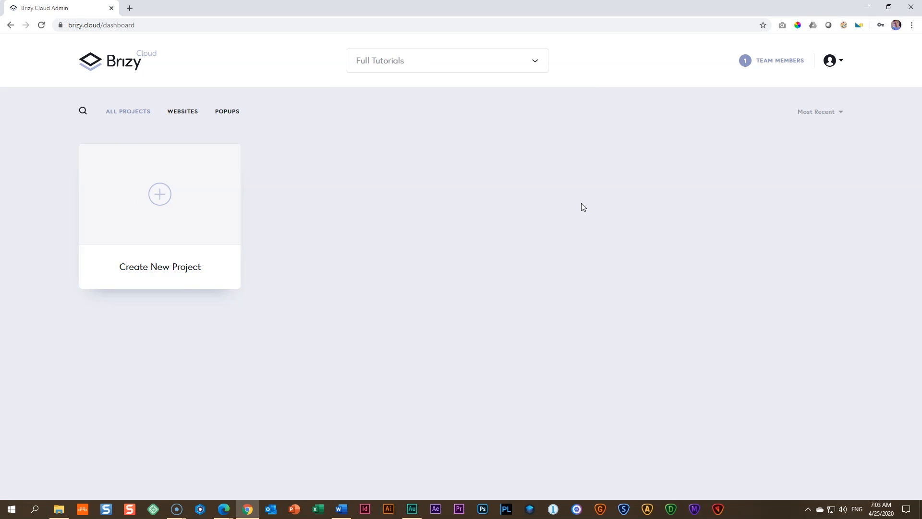
# Step: Create a new project of the Website & Landing Page type in the Full Tutorials account
pyautogui.click(160, 195)
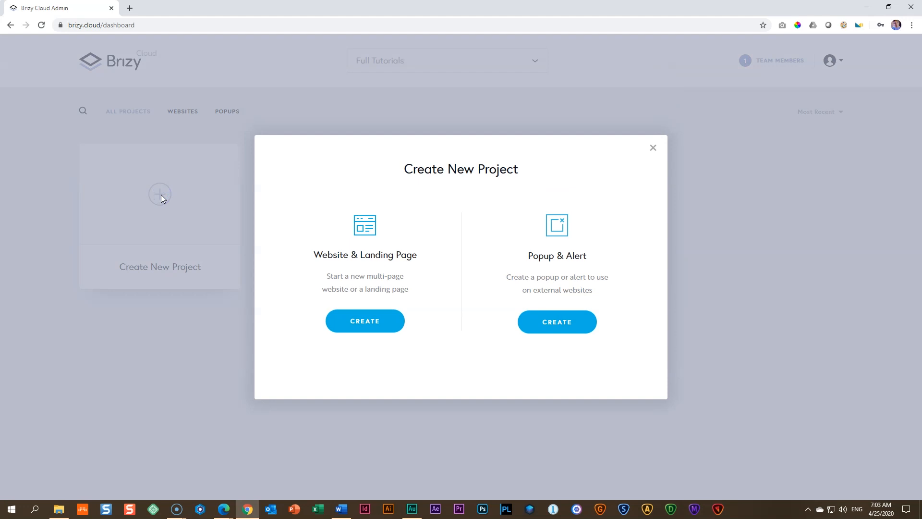
pyautogui.click(368, 326)
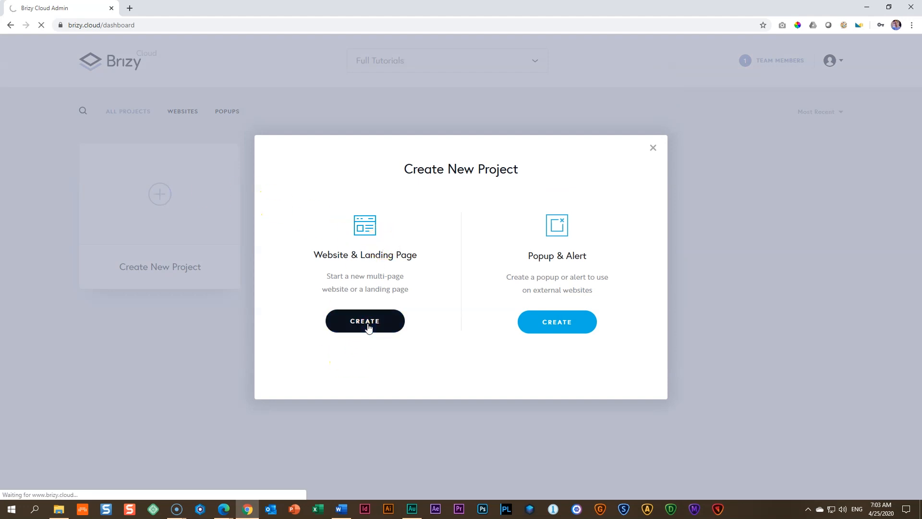
# Step: Rename the new project with a title beginning "Personal CV" and open it in the page editor
pyautogui.moveTo(158, 264); pyautogui.dragTo(33, 261)
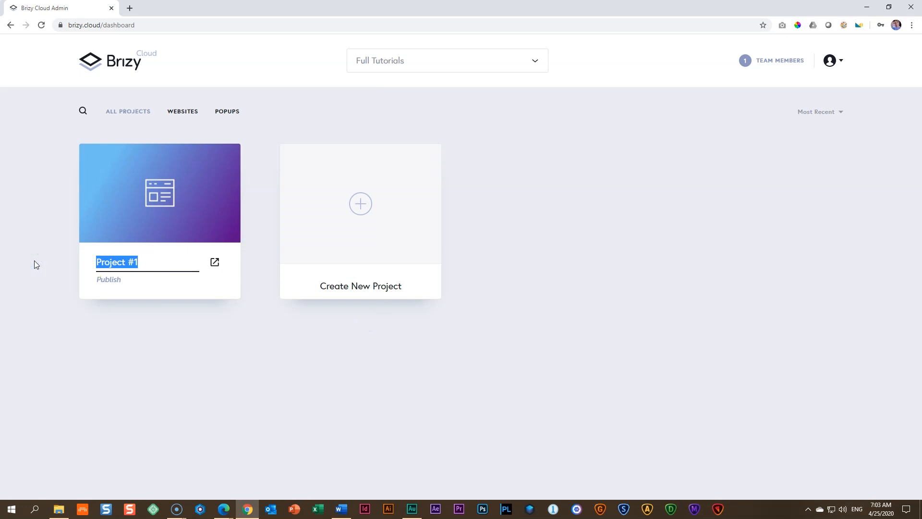
pyautogui.write('Personal CV')
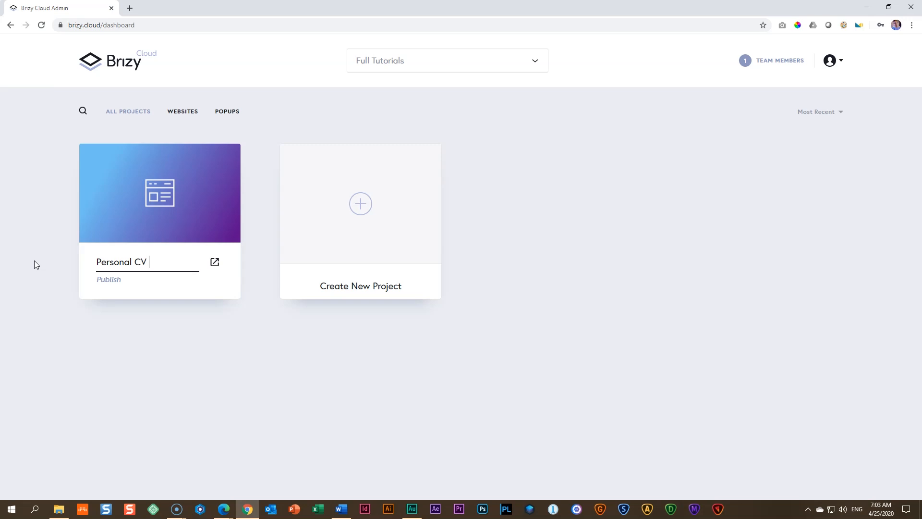
pyautogui.write(' S')
pyautogui.click(140, 360)
pyautogui.click(152, 196)
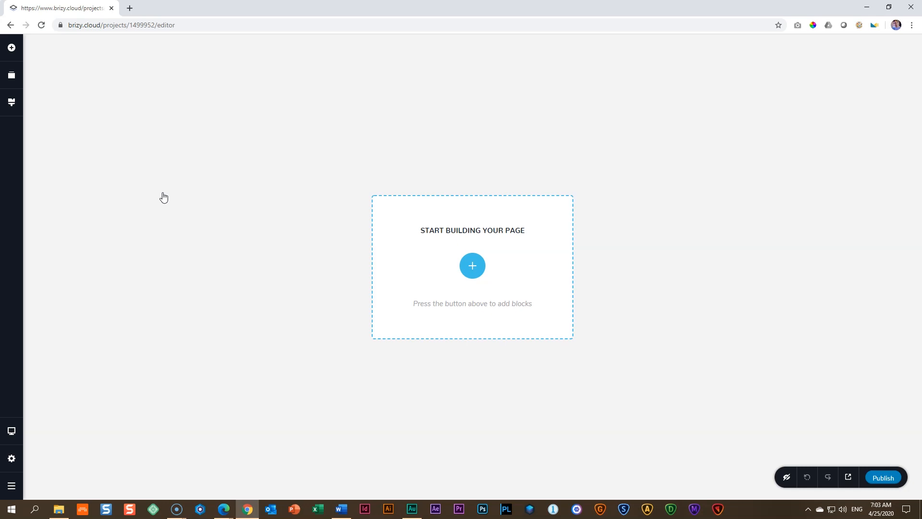
# Step: Add a blank block to the empty page and place a Column element in it to split it into two columns
pyautogui.click(472, 266)
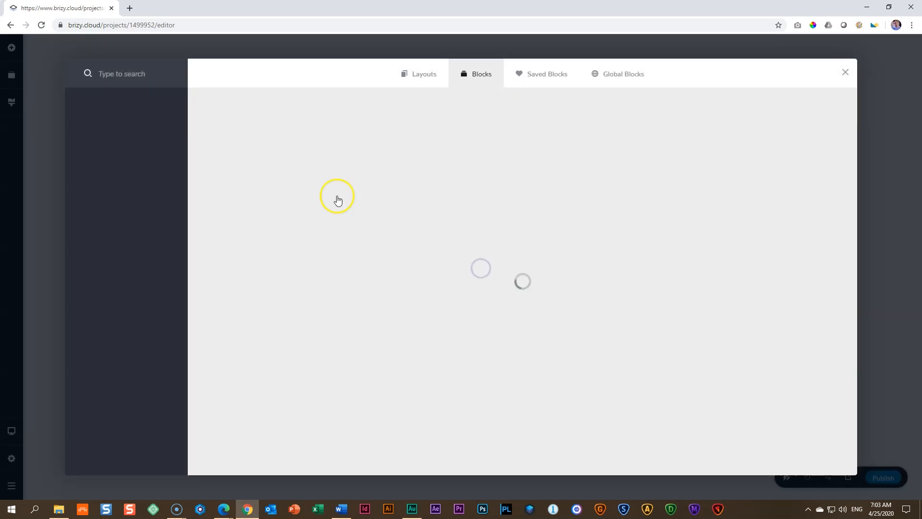
pyautogui.click(304, 149)
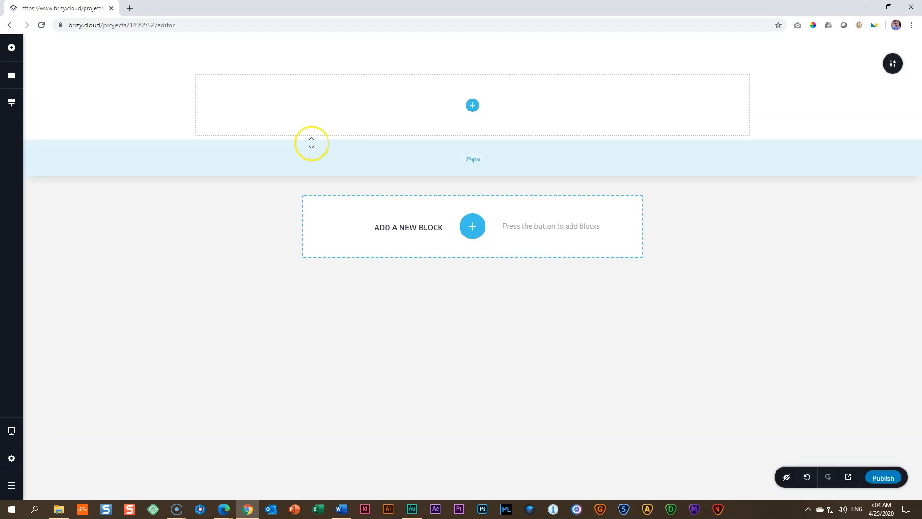
pyautogui.click(472, 105)
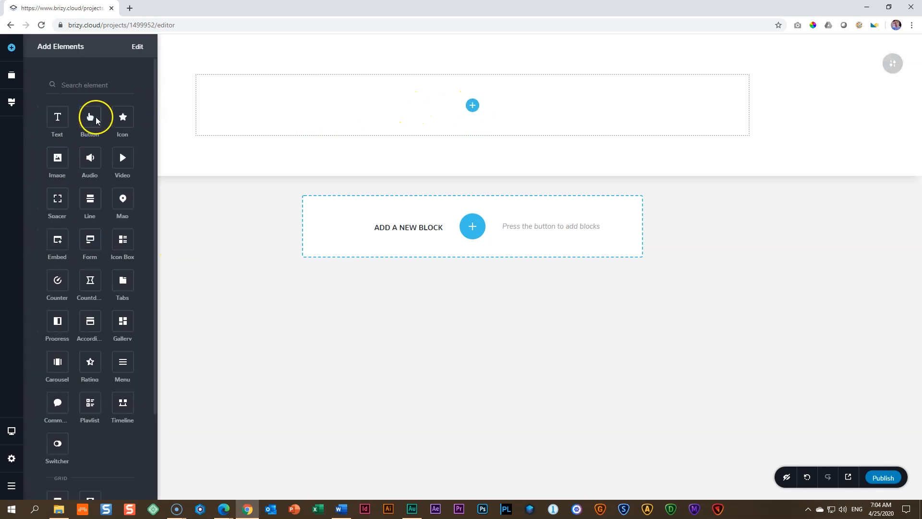
pyautogui.scroll(-2, 105, 192)
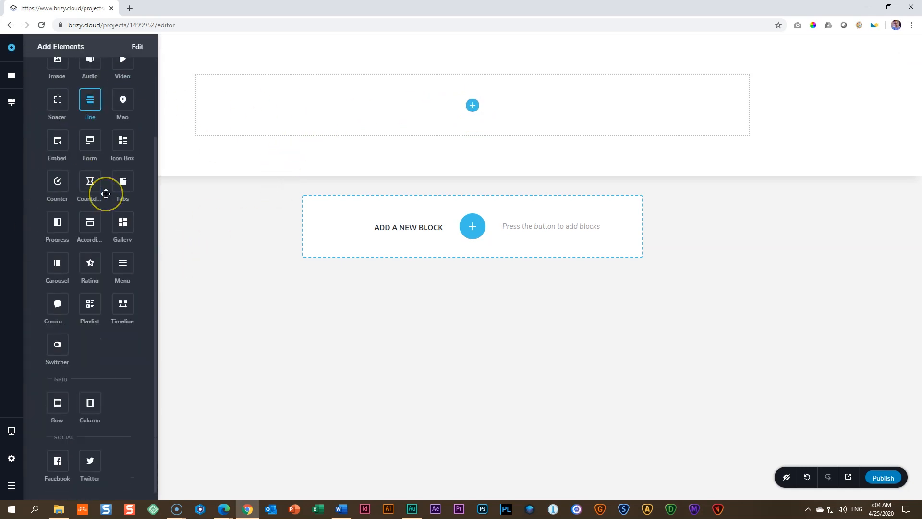
pyautogui.moveTo(90, 395); pyautogui.dragTo(469, 104)
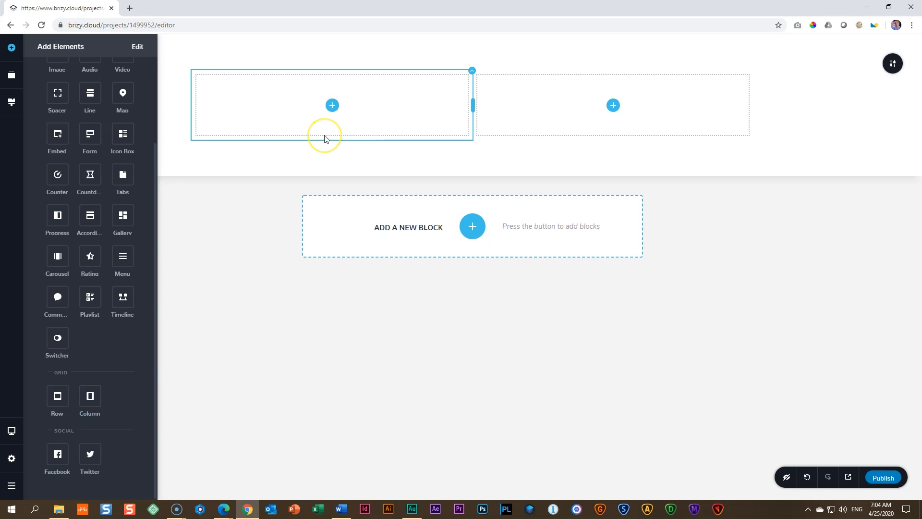
# Step: Customise the element list so only Text, Button, Icon, Image, Spacer, Line, Form, Row and Column remain, hiding all other elements
pyautogui.scroll(2, 125, 120)
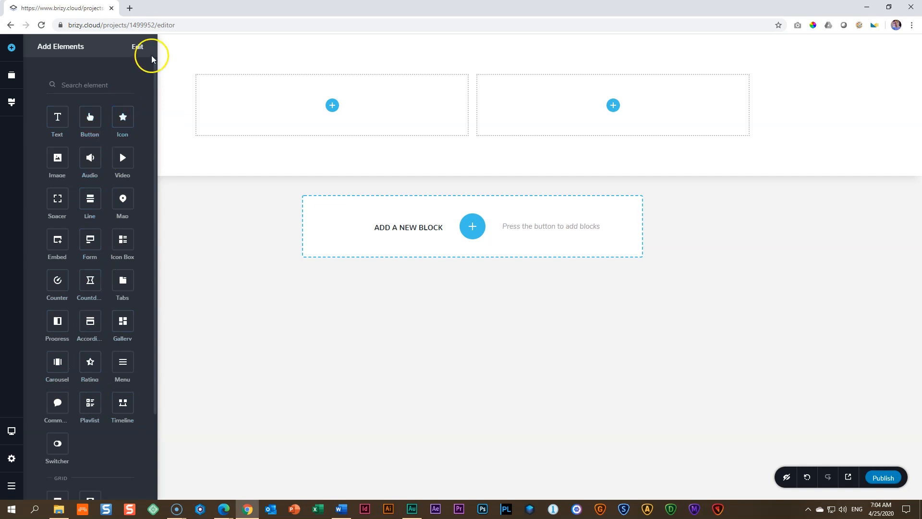
pyautogui.click(138, 48)
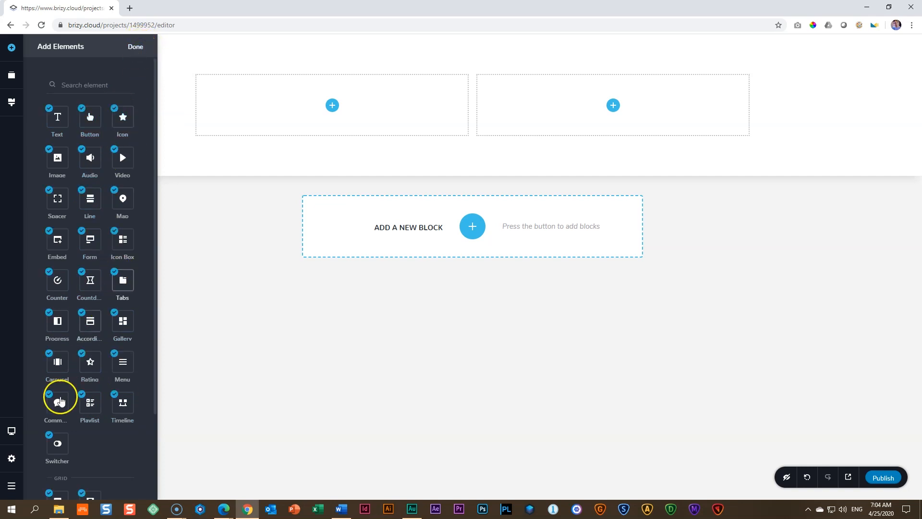
pyautogui.click(48, 433)
pyautogui.click(49, 394)
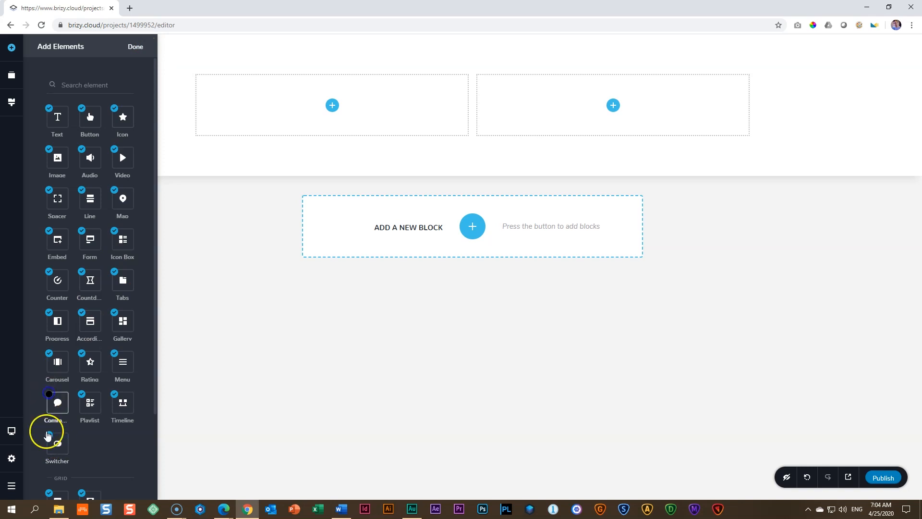
pyautogui.click(82, 394)
pyautogui.click(115, 394)
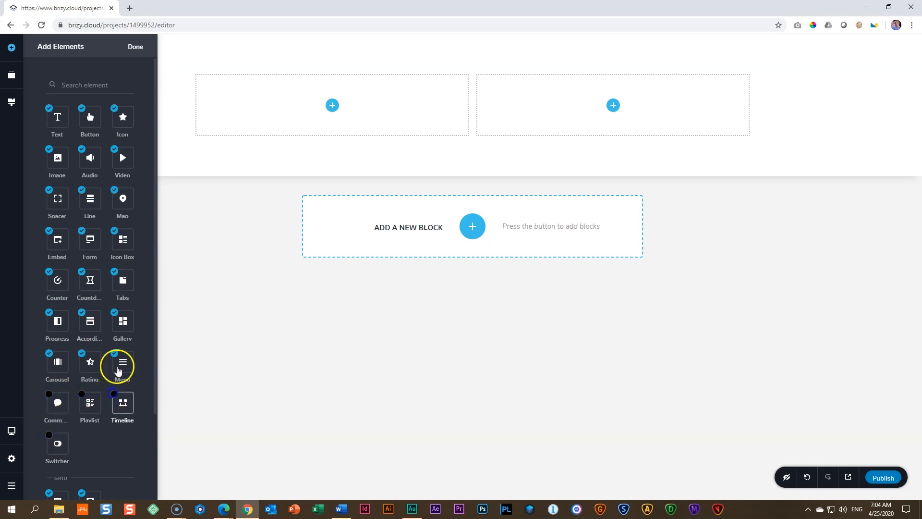
pyautogui.click(114, 353)
pyautogui.click(82, 354)
pyautogui.click(49, 353)
pyautogui.click(49, 313)
pyautogui.click(82, 312)
pyautogui.click(114, 313)
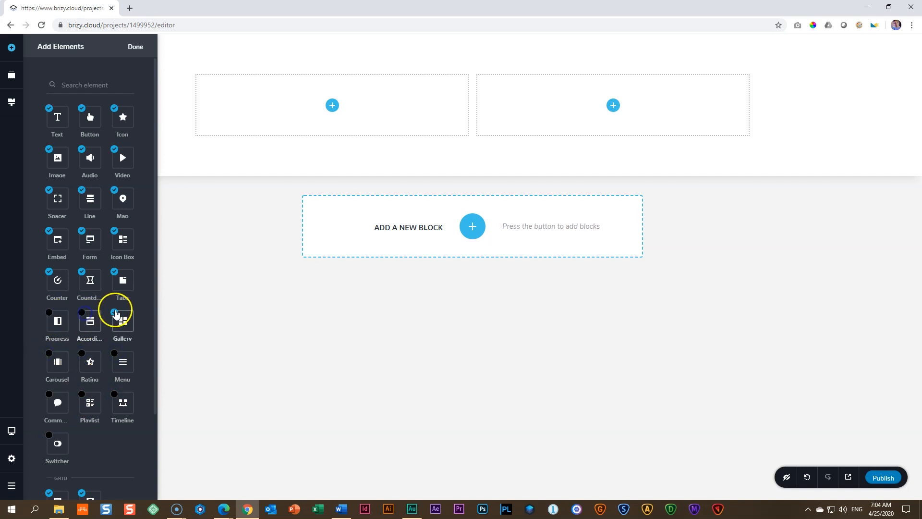
pyautogui.click(114, 272)
pyautogui.click(82, 272)
pyautogui.click(49, 271)
pyautogui.click(49, 231)
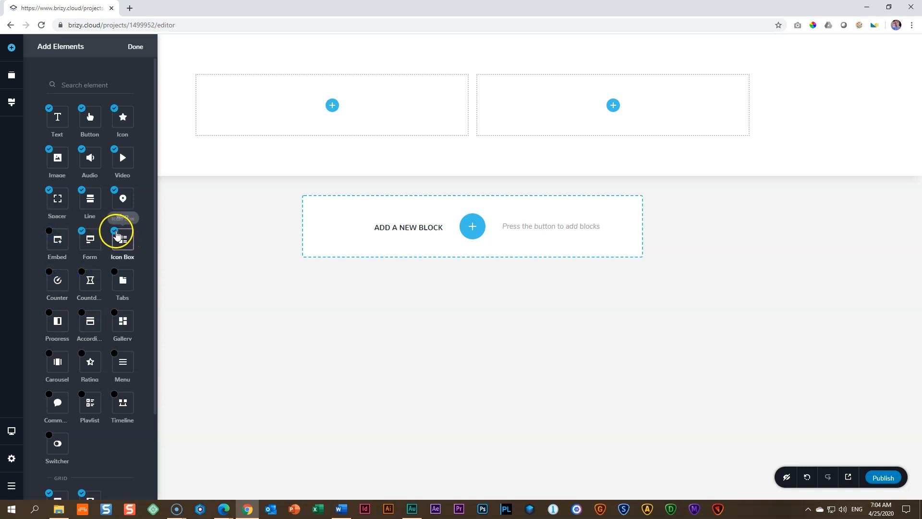
pyautogui.click(115, 231)
pyautogui.click(114, 191)
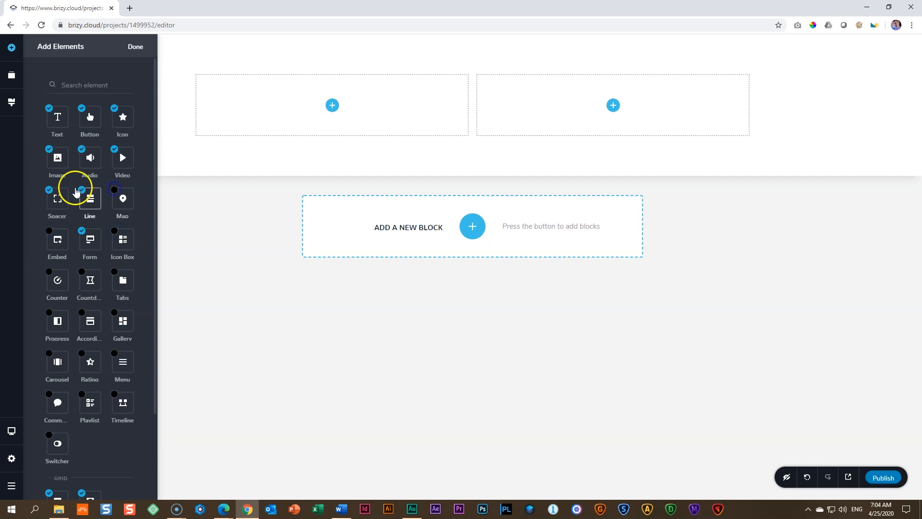
pyautogui.click(114, 149)
pyautogui.click(80, 150)
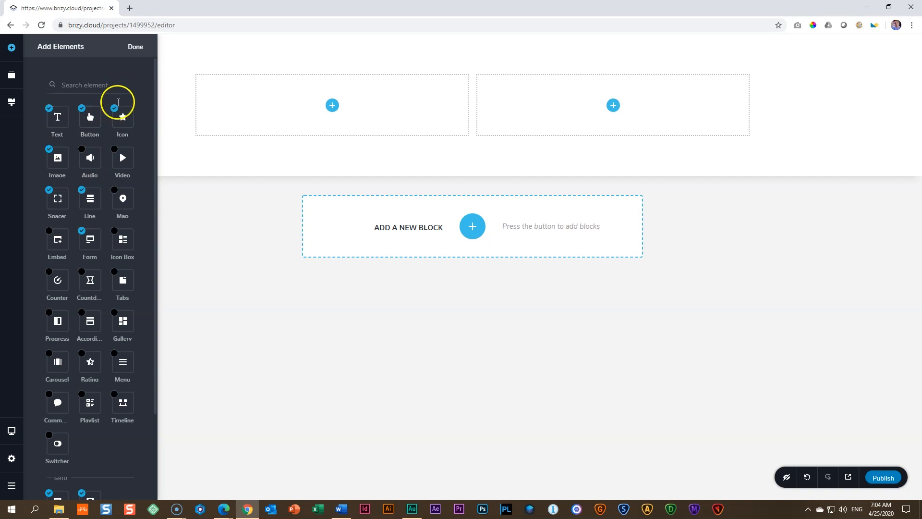
pyautogui.scroll(-2, 117, 257)
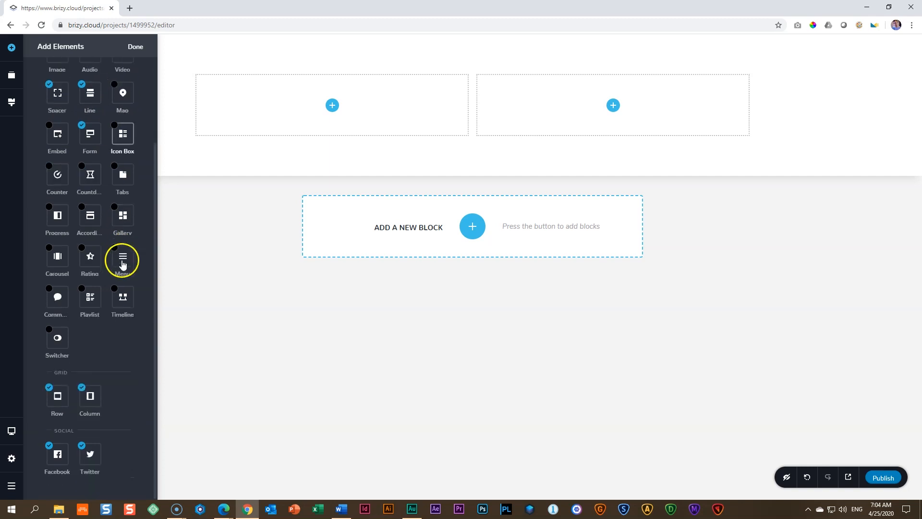
pyautogui.click(51, 449)
pyautogui.click(81, 446)
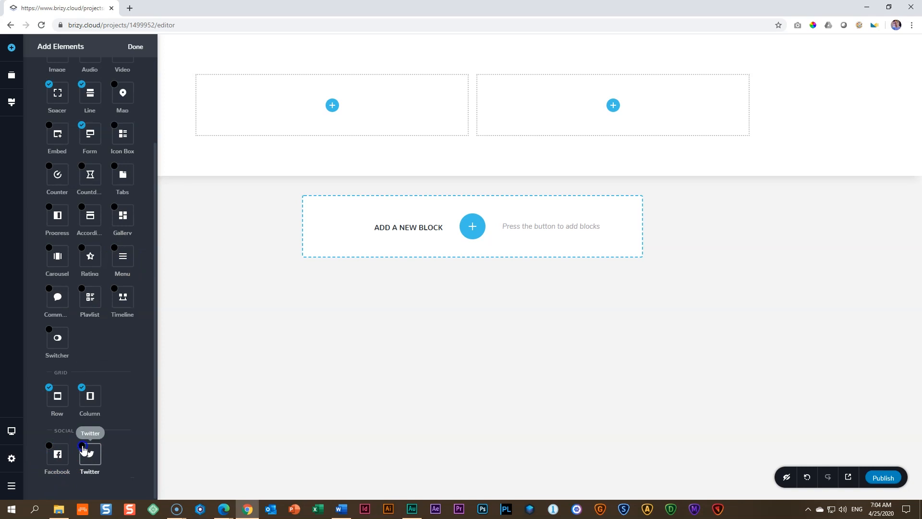
pyautogui.scroll(2, 96, 423)
pyautogui.click(136, 48)
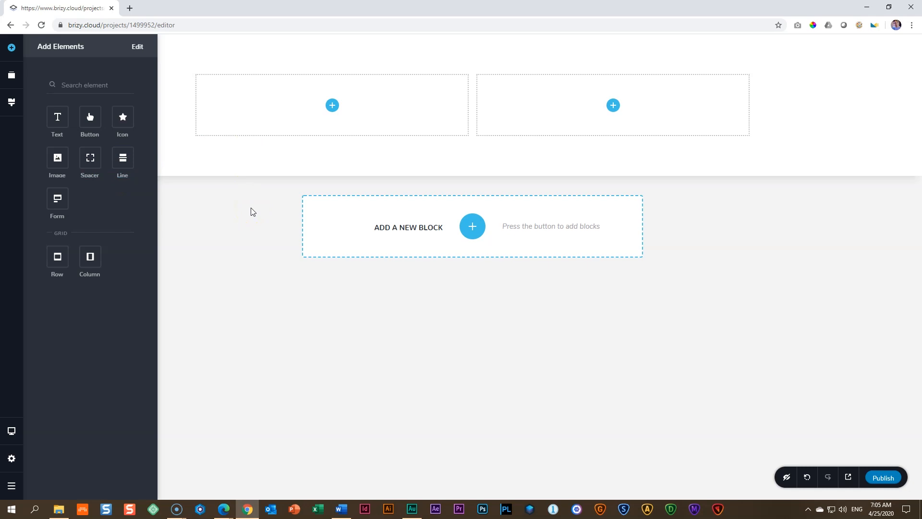
# Step: Copy the dark shade code from the Word colour table and set Brizy's second global palette colour to #4F5764
pyautogui.click(341, 509)
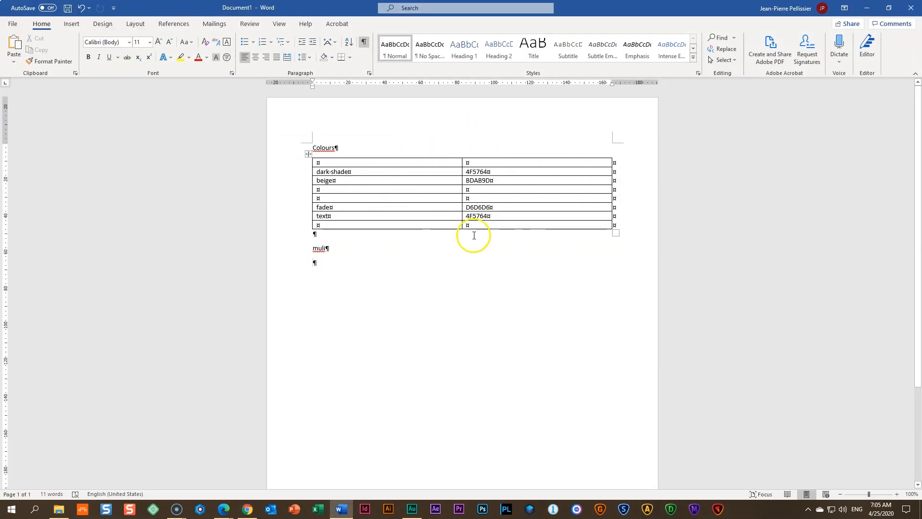
pyautogui.doubleClick(319, 249)
pyautogui.moveTo(319, 249); pyautogui.dragTo(411, 174)
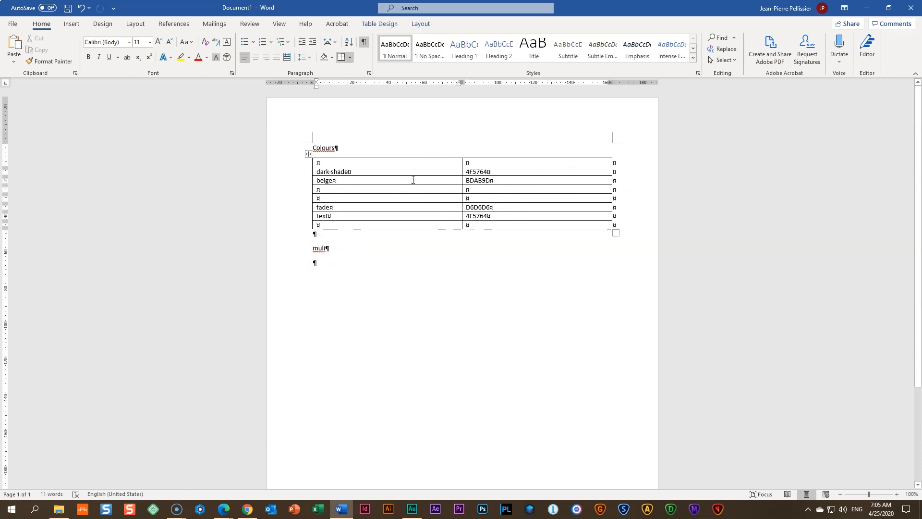
pyautogui.press('Tab')
pyautogui.hotkey('ctrl', 'c')
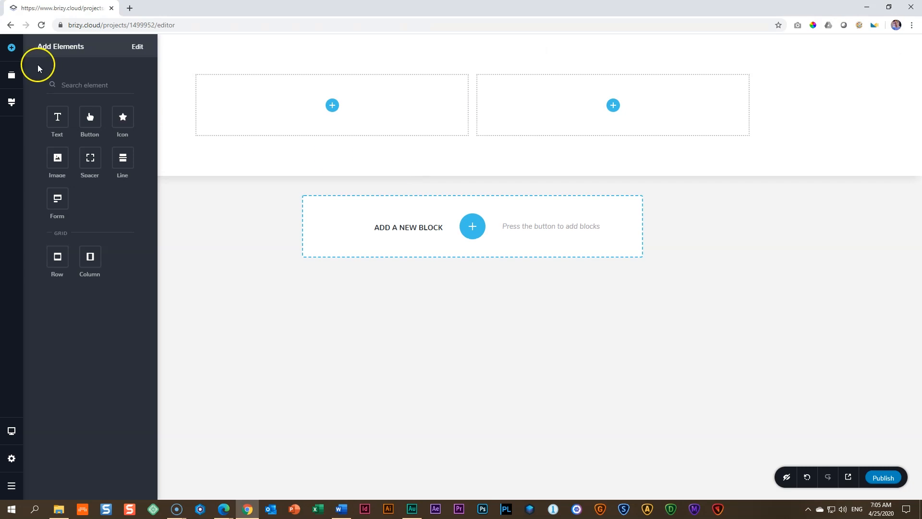
pyautogui.click(13, 103)
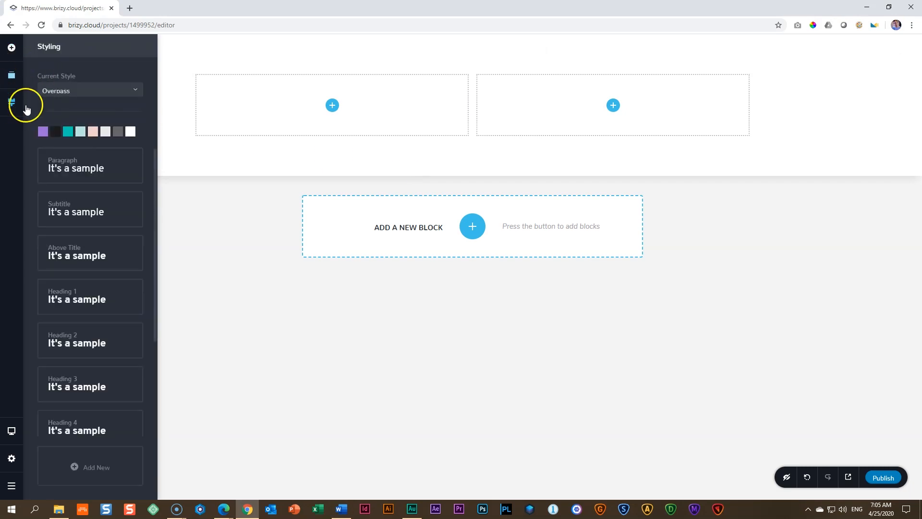
pyautogui.click(53, 134)
pyautogui.click(47, 234)
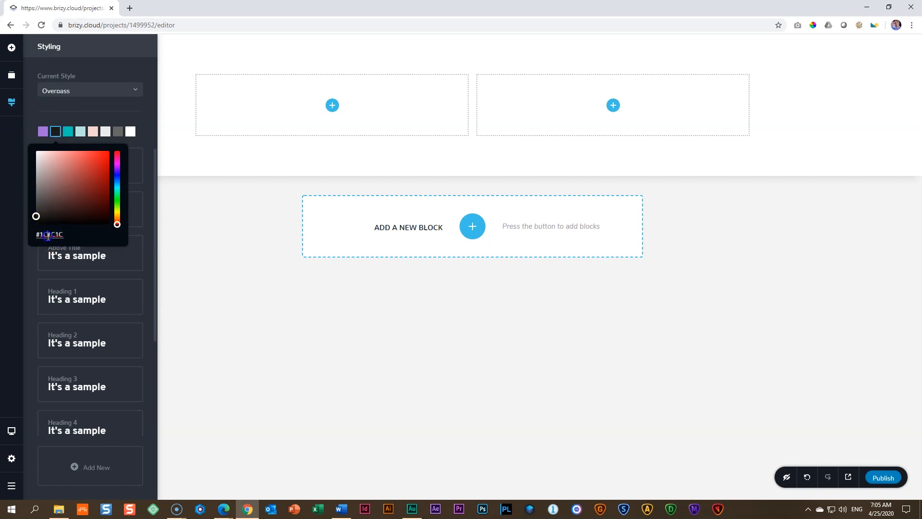
pyautogui.hotkey('ctrl', 'v')
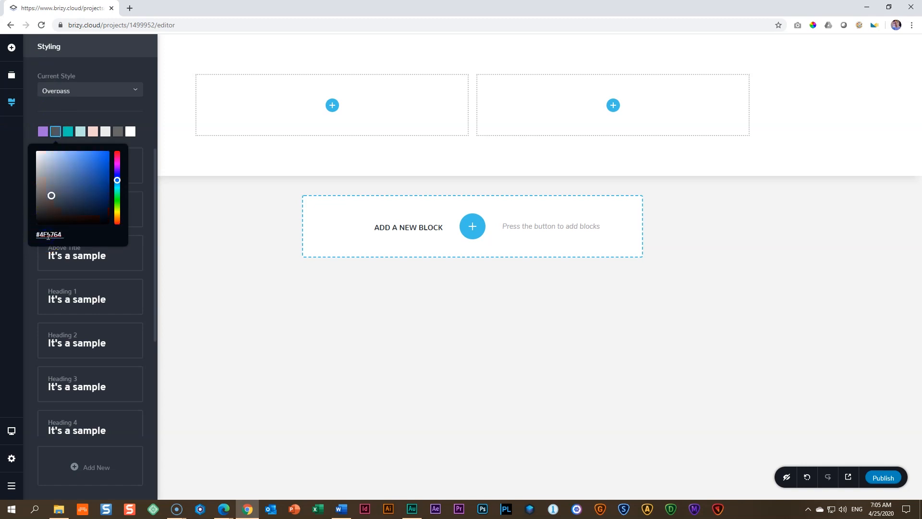
# Step: Copy the beige code BDAB9D from the Word colour table and return to Brizy to open the third palette colour
pyautogui.hotkey('alt', 'Tab')
pyautogui.click(342, 180)
pyautogui.press('Tab')
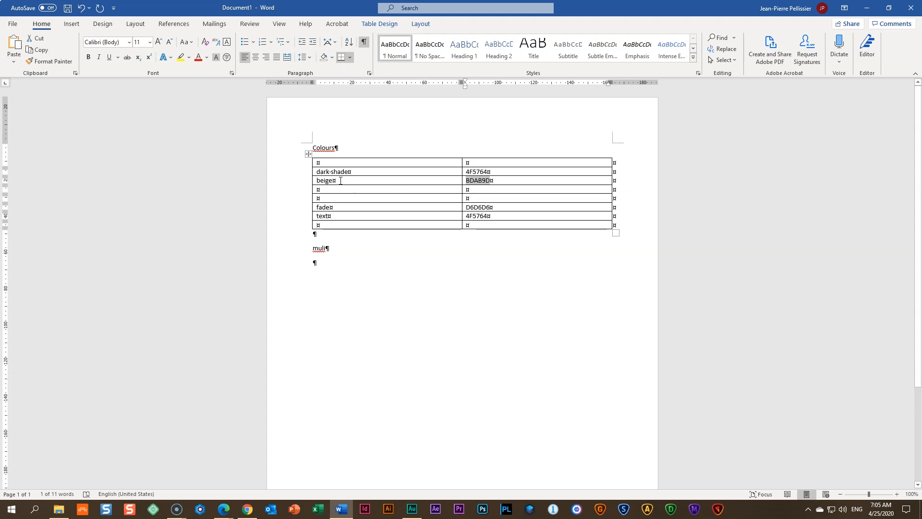
pyautogui.hotkey('alt', 'Tab')
pyautogui.click(69, 132)
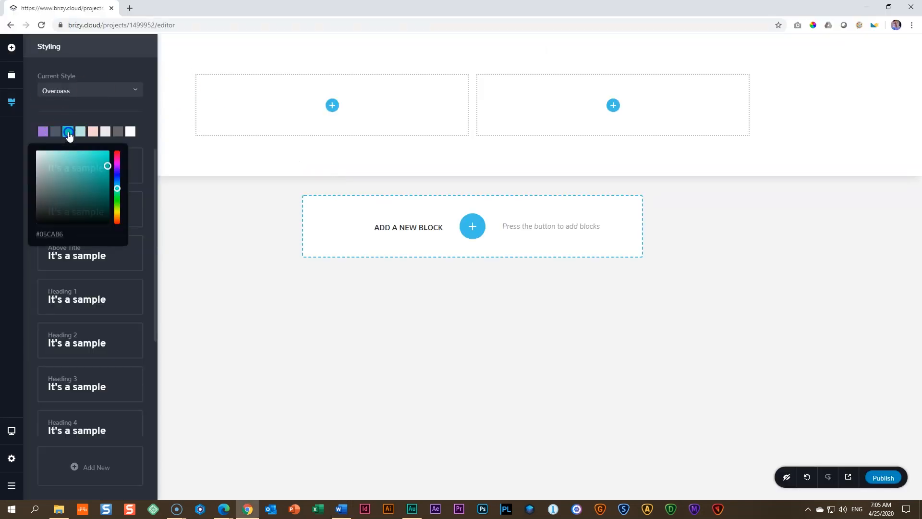
pyautogui.click(70, 134)
pyautogui.click(60, 235)
pyautogui.click(104, 106)
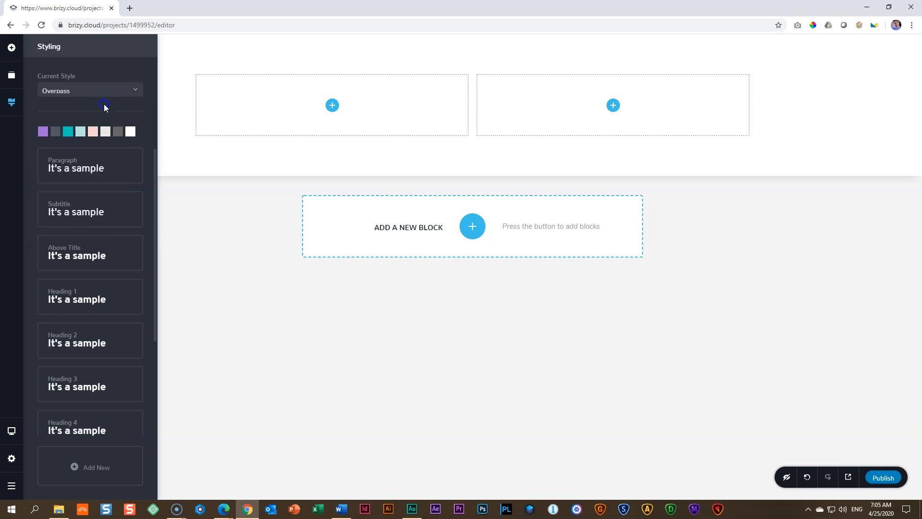
# Step: Add a button to the first column and set the third global palette colour to beige #BDAB9D
pyautogui.click(12, 49)
pyautogui.moveTo(80, 108); pyautogui.dragTo(338, 110)
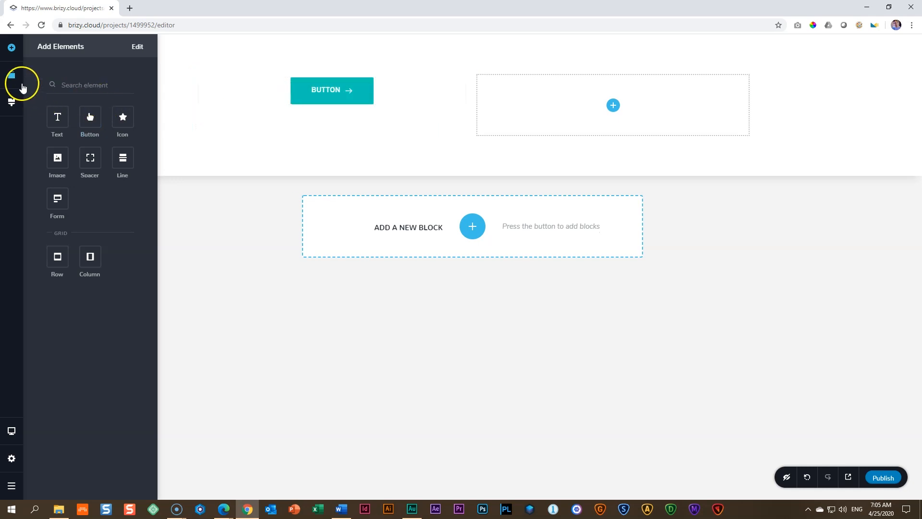
pyautogui.click(12, 100)
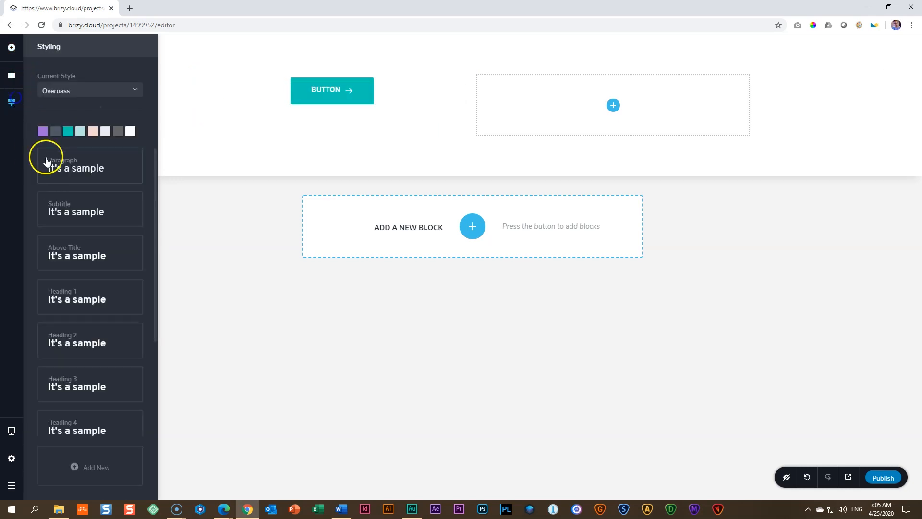
pyautogui.click(67, 131)
pyautogui.click(55, 236)
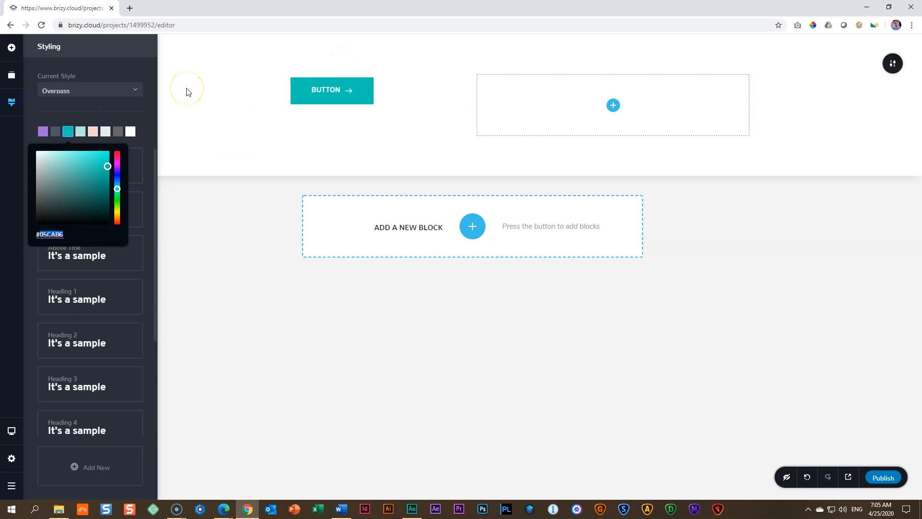
pyautogui.write('#BDAB9D')
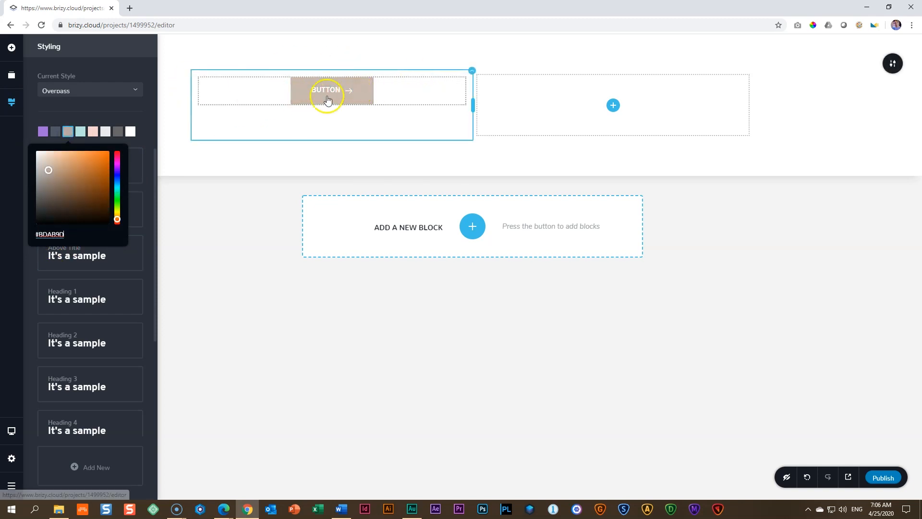
pyautogui.click(83, 108)
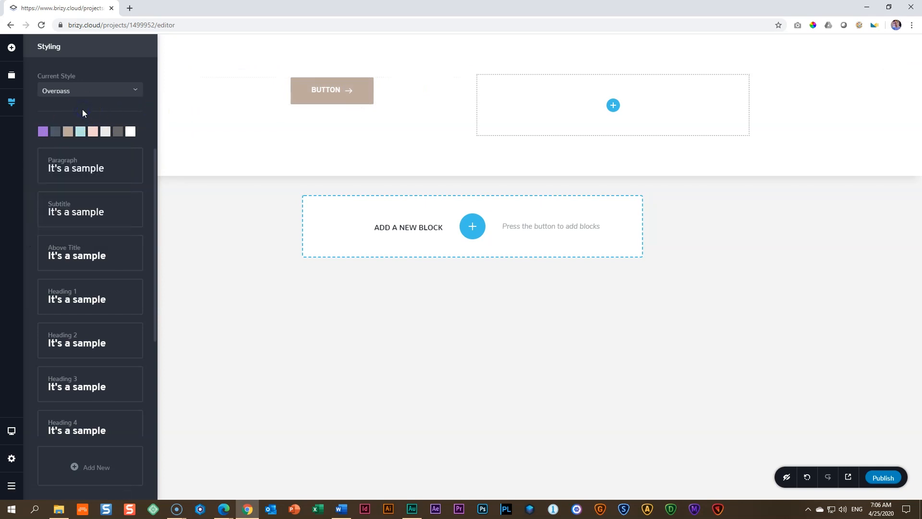
# Step: Copy the fade code from the Word colour table and set Brizy's sixth global palette colour to #D6D6D6
pyautogui.hotkey('alt', 'Tab')
pyautogui.click(379, 208)
pyautogui.press('Tab')
pyautogui.hotkey('alt', 'Tab')
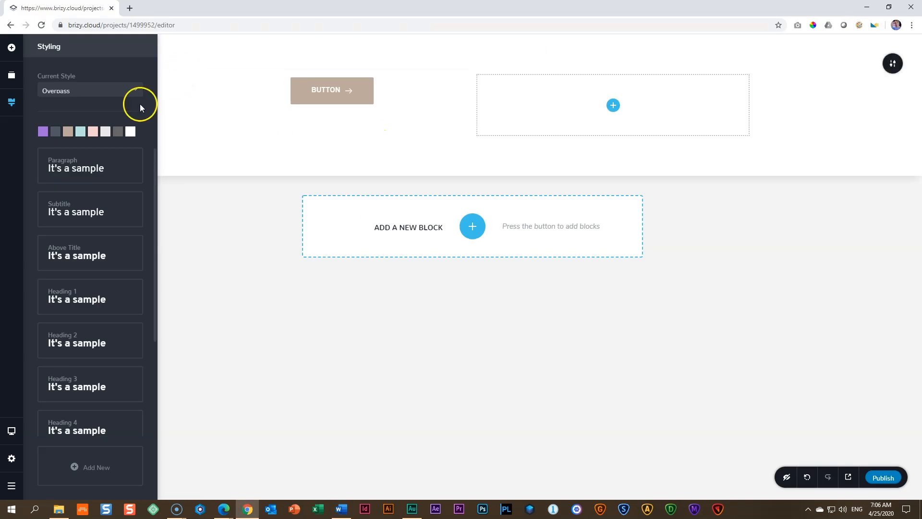
pyautogui.click(105, 131)
pyautogui.doubleClick(83, 236)
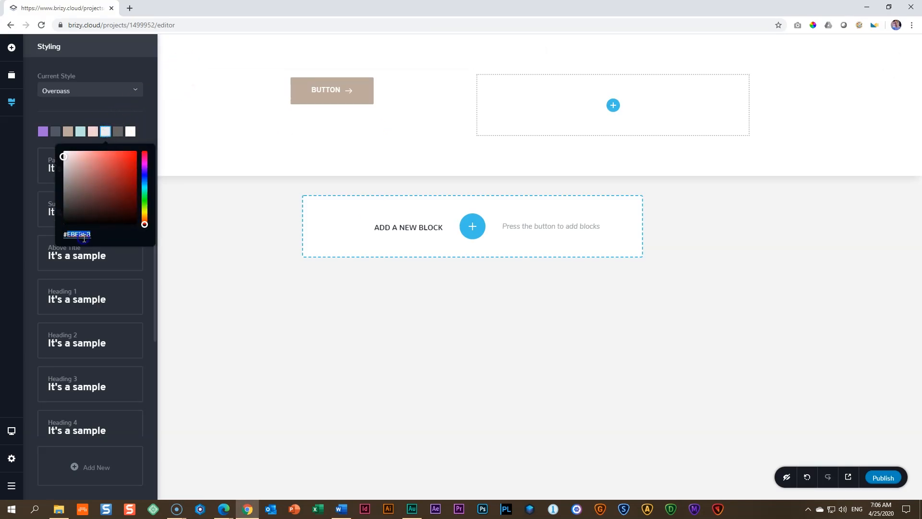
# Step: Copy the text colour code 4F5764 from the Word colour table and return to Brizy to open the seventh palette colour
pyautogui.hotkey('alt', 'Tab')
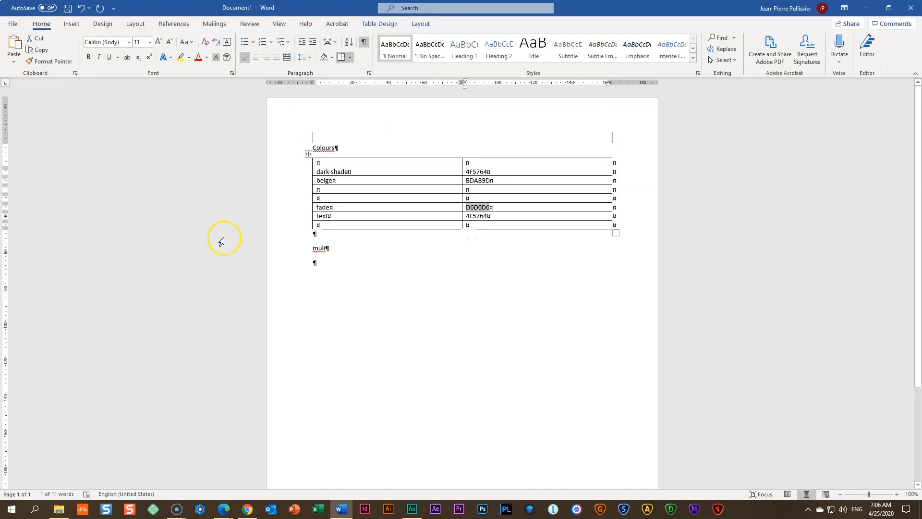
pyautogui.click(360, 216)
pyautogui.hotkey('ctrl', 'c')
pyautogui.press('Tab')
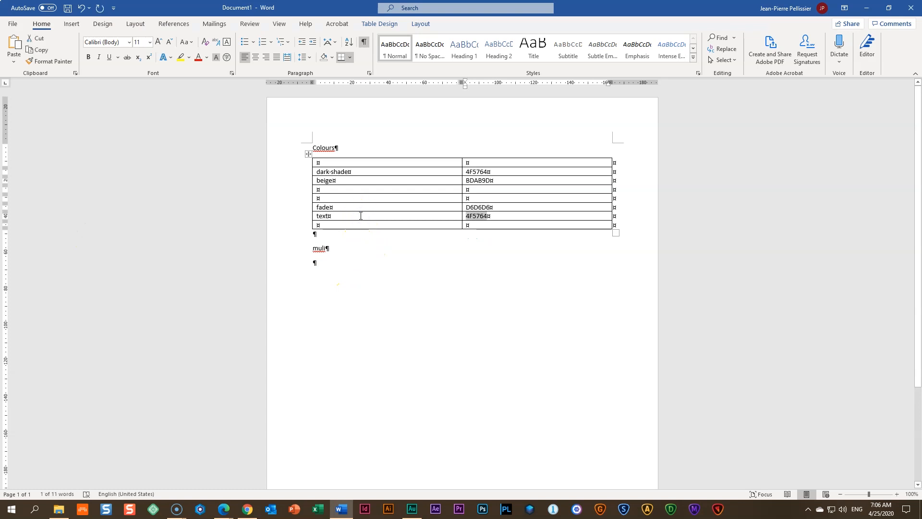
pyautogui.hotkey('alt', 'Tab')
pyautogui.click(129, 132)
pyautogui.click(117, 131)
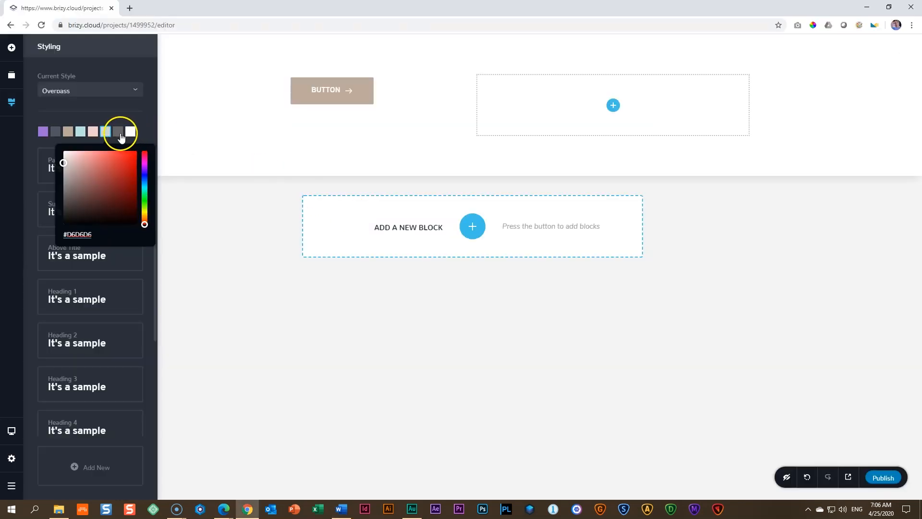
pyautogui.click(89, 234)
pyautogui.click(88, 233)
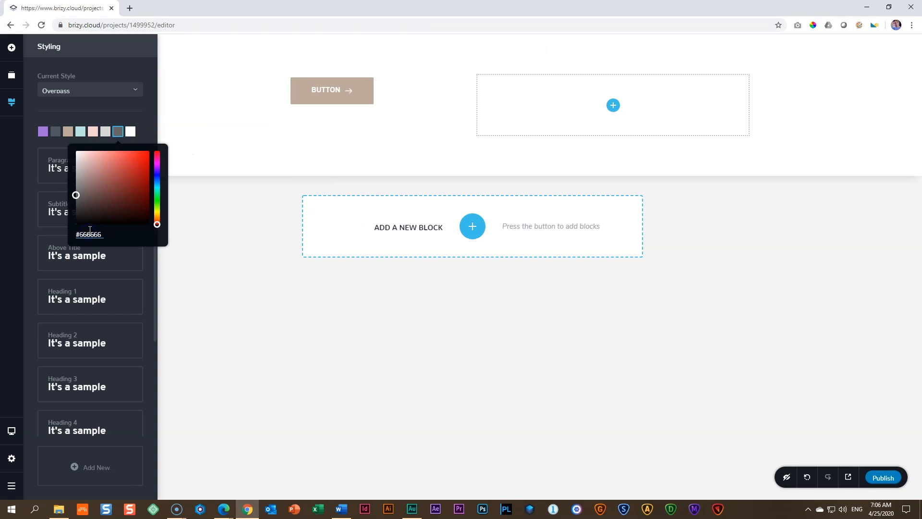
# Step: Close the colour picker and add a text element below the button in the first column
pyautogui.click(144, 69)
pyautogui.click(10, 49)
pyautogui.moveTo(57, 117); pyautogui.dragTo(314, 111)
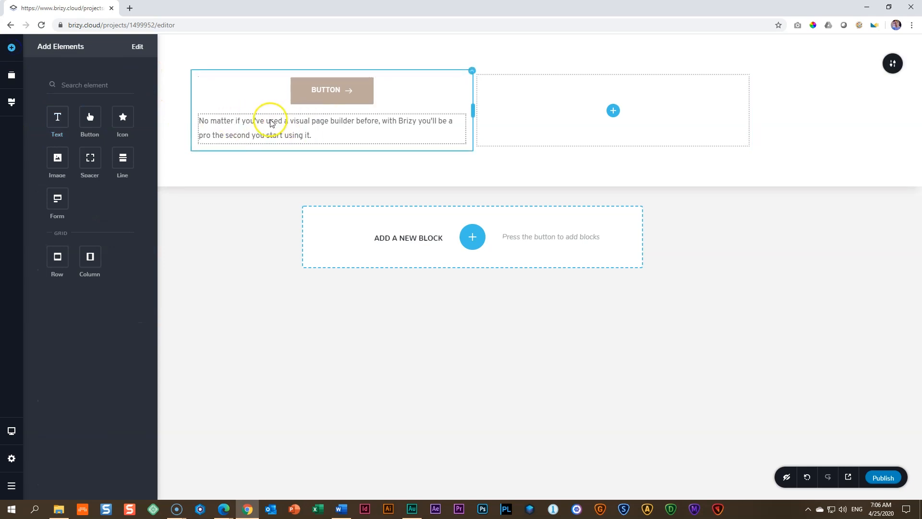
# Step: Set the seventh global palette colour to #4F5764 with the copied text colour code
pyautogui.click(11, 75)
pyautogui.click(15, 111)
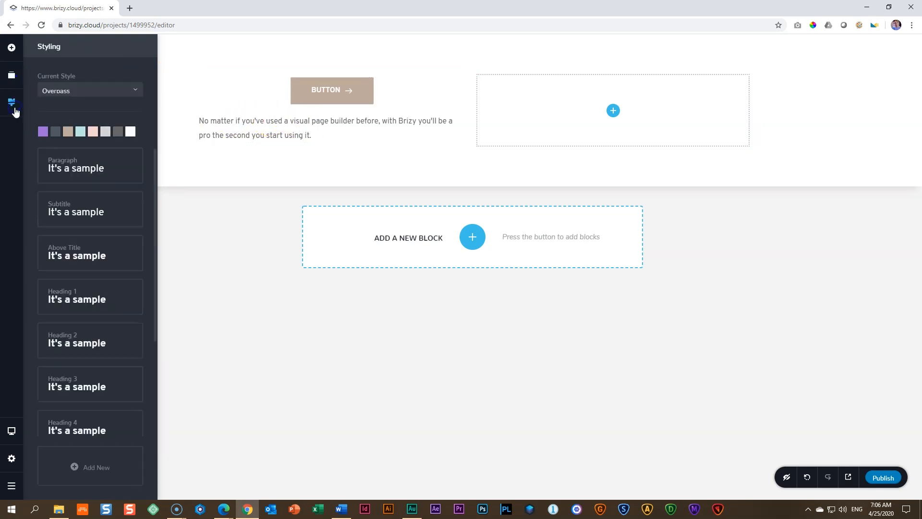
pyautogui.click(118, 136)
pyautogui.click(120, 136)
pyautogui.doubleClick(93, 234)
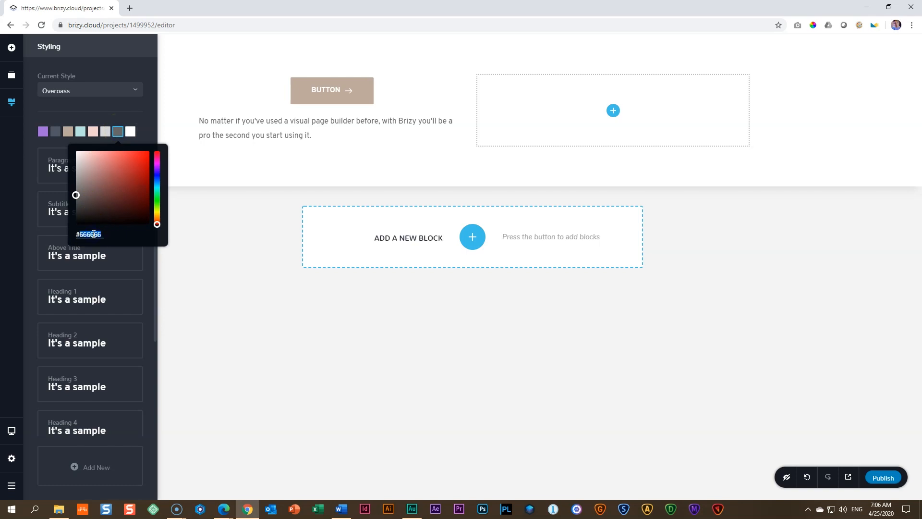
pyautogui.hotkey('ctrl', 'v')
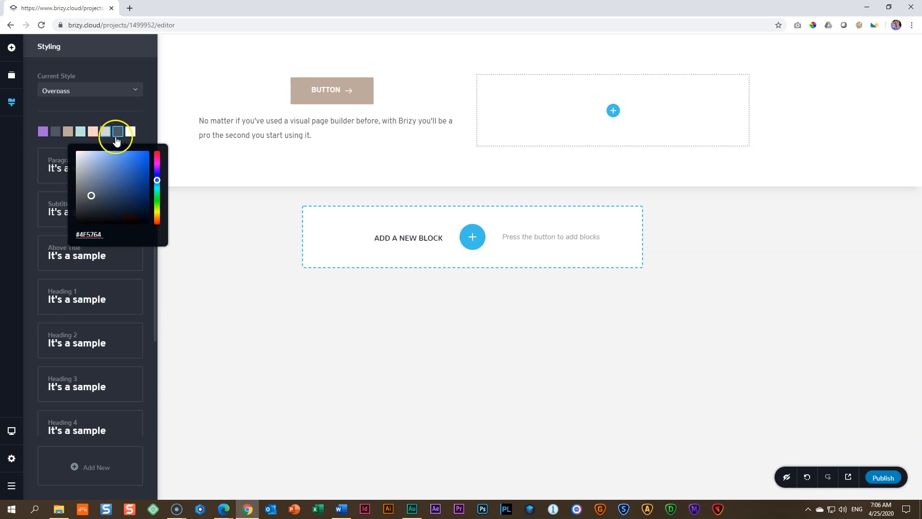
pyautogui.click(142, 113)
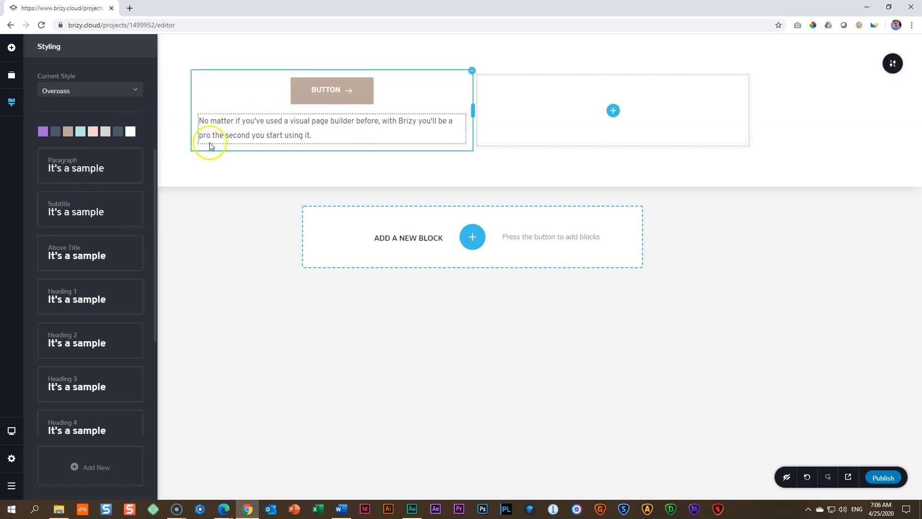
# Step: Set the first global palette colour to black #000000
pyautogui.moveTo(354, 68)
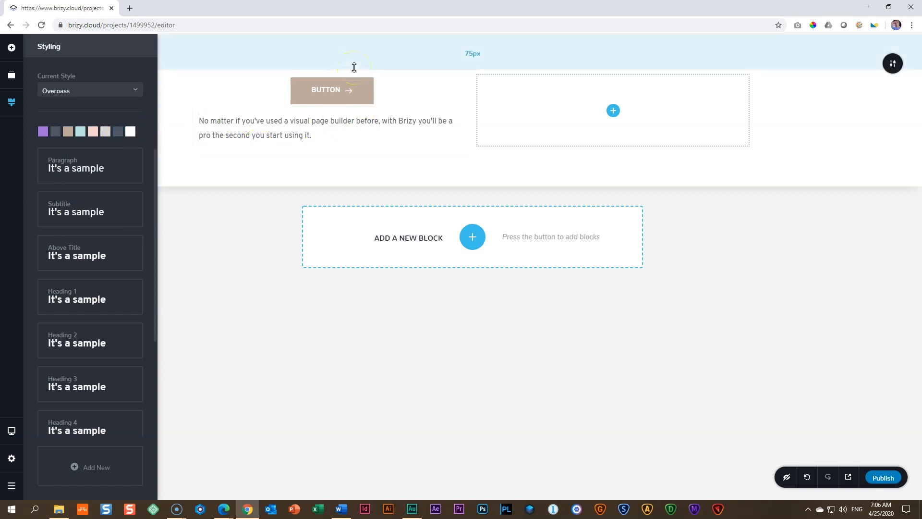
pyautogui.click(129, 133)
pyautogui.click(138, 110)
pyautogui.click(40, 134)
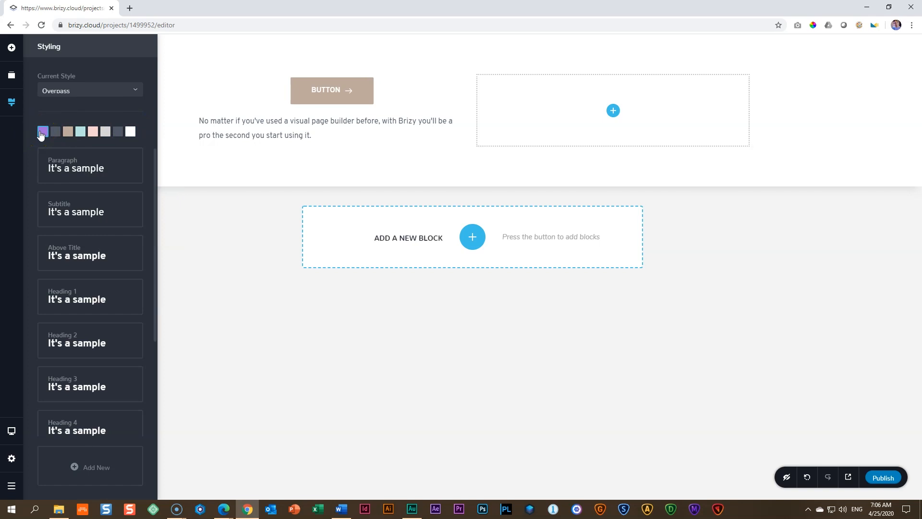
pyautogui.click(40, 134)
pyautogui.moveTo(65, 180)
pyautogui.mouseDown()
pyautogui.moveTo(18, 241)
pyautogui.moveTo(37, 219)
pyautogui.mouseUp()
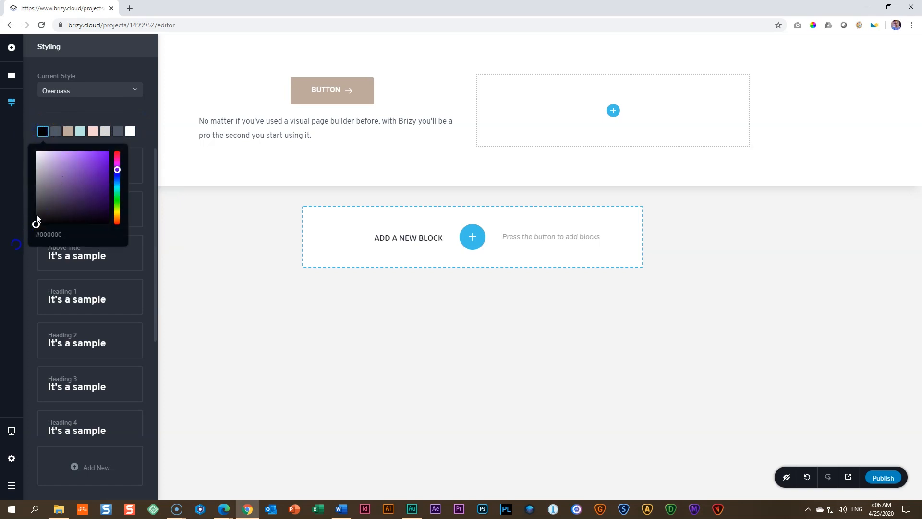
pyautogui.click(80, 131)
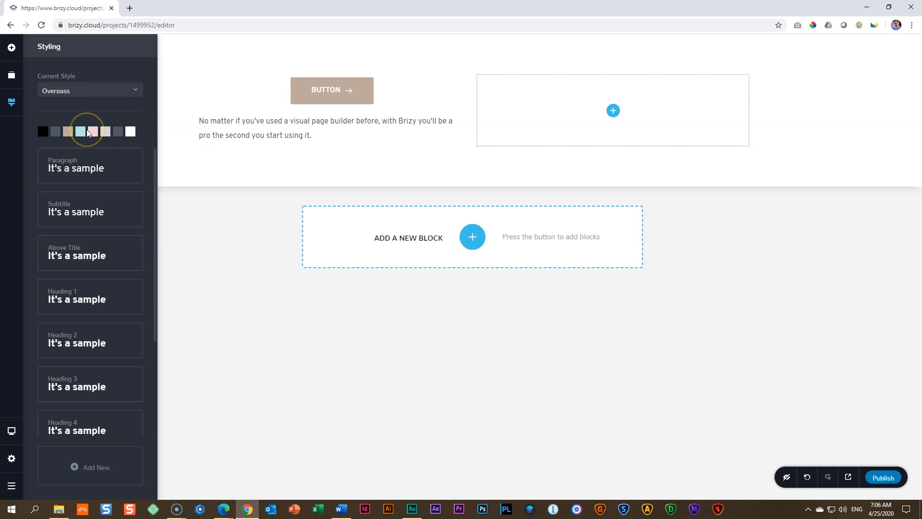
pyautogui.click(94, 115)
pyautogui.click(81, 132)
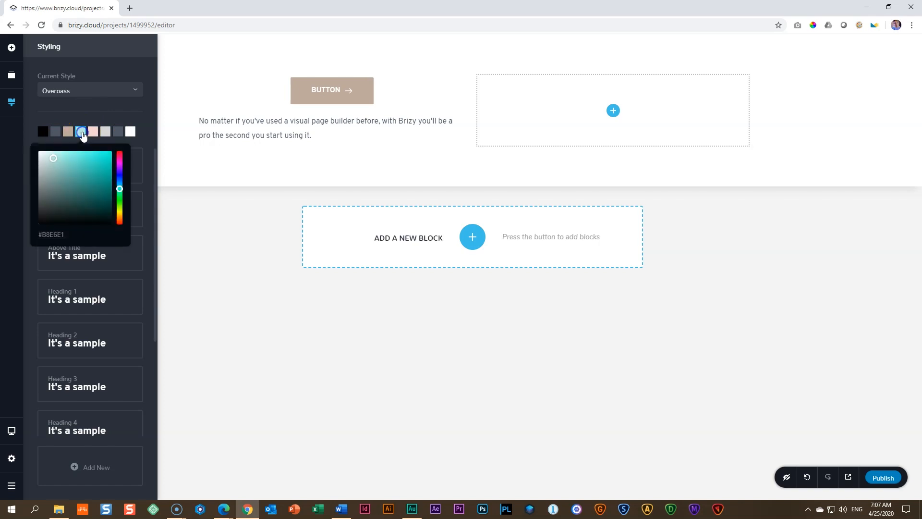
pyautogui.click(133, 121)
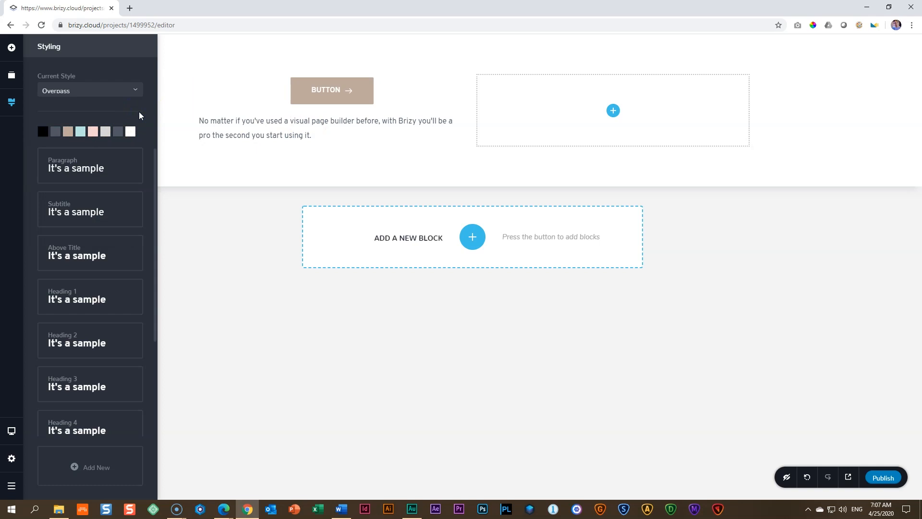
pyautogui.click(237, 124)
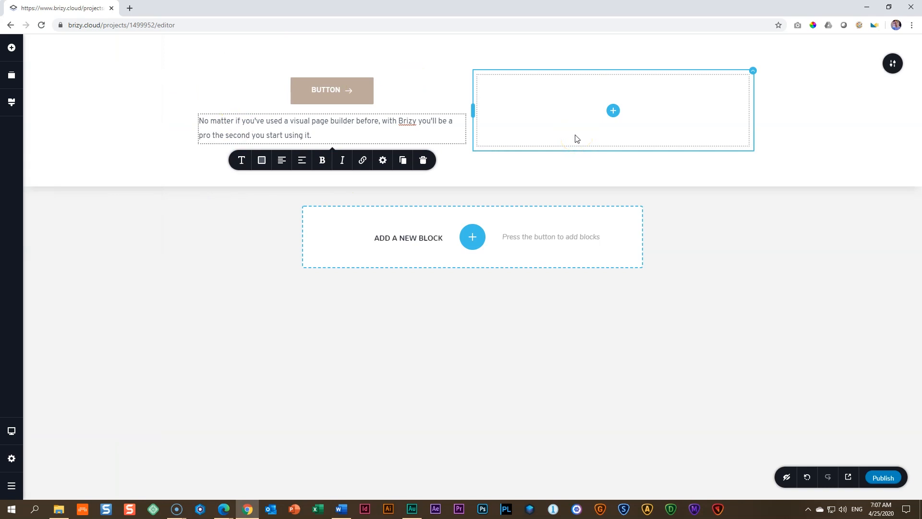
# Step: Look through the fonts offered for the global Paragraph style and open the dialog for adding a new font
pyautogui.click(12, 103)
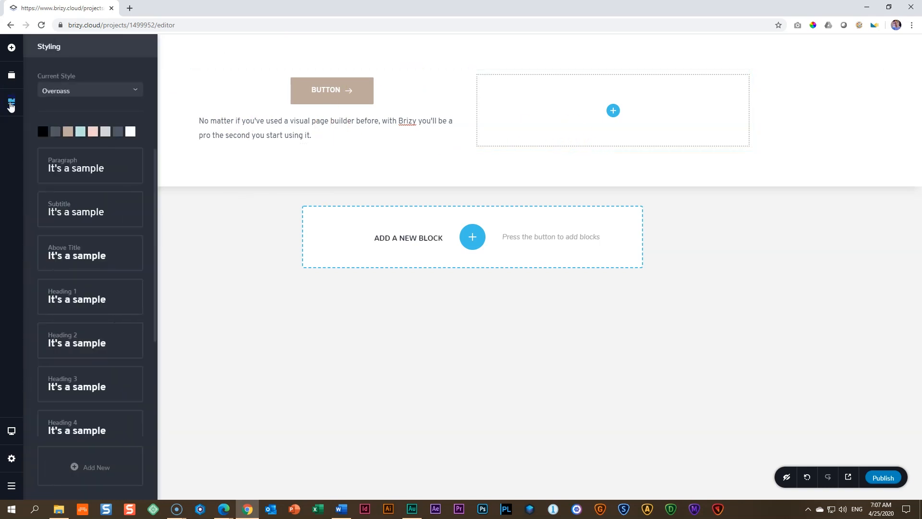
pyautogui.click(97, 168)
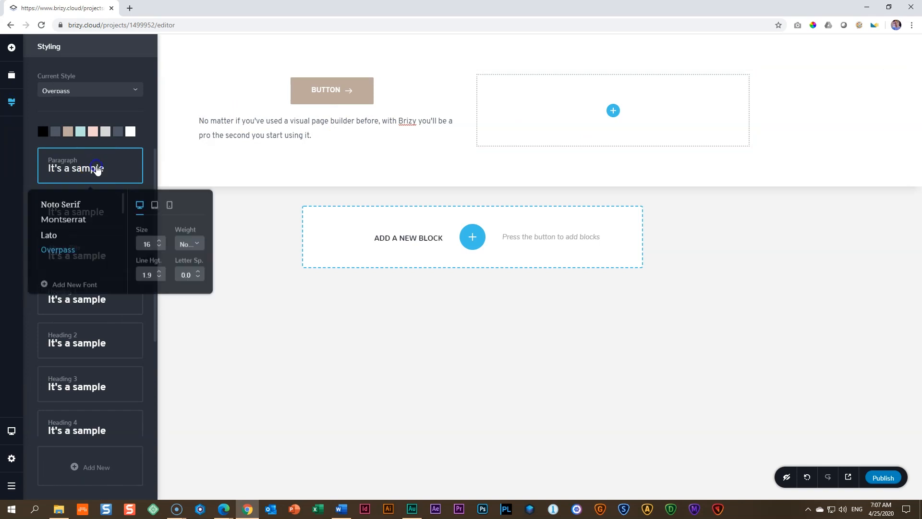
pyautogui.click(72, 222)
pyautogui.scroll(-6, 72, 223)
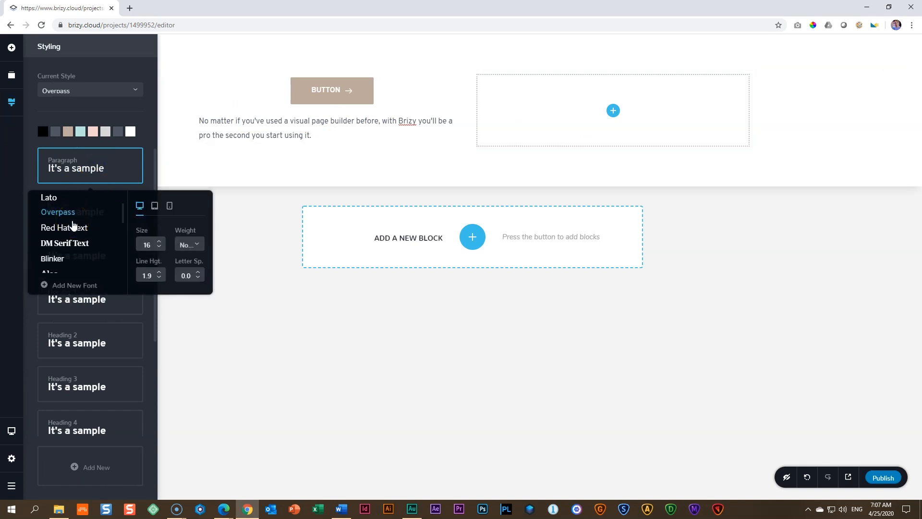
pyautogui.scroll(-3, 73, 225)
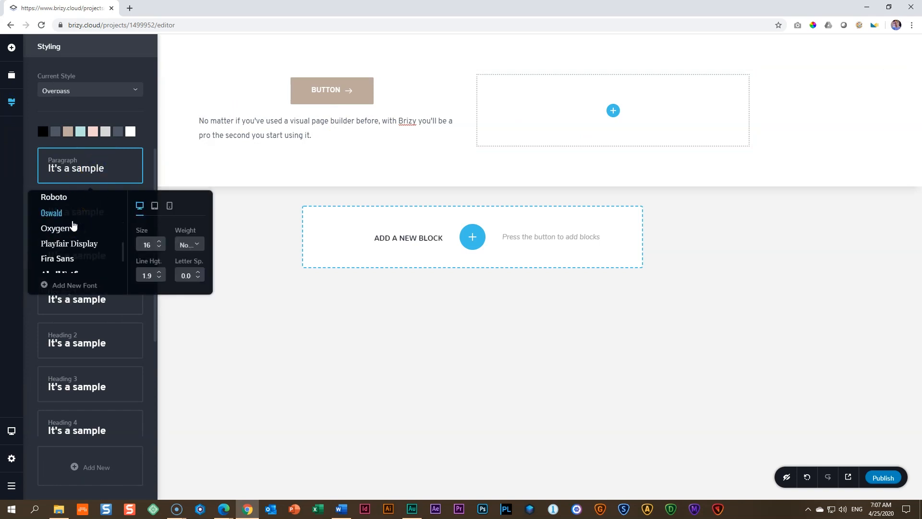
pyautogui.scroll(3, 73, 226)
pyautogui.scroll(6, 73, 224)
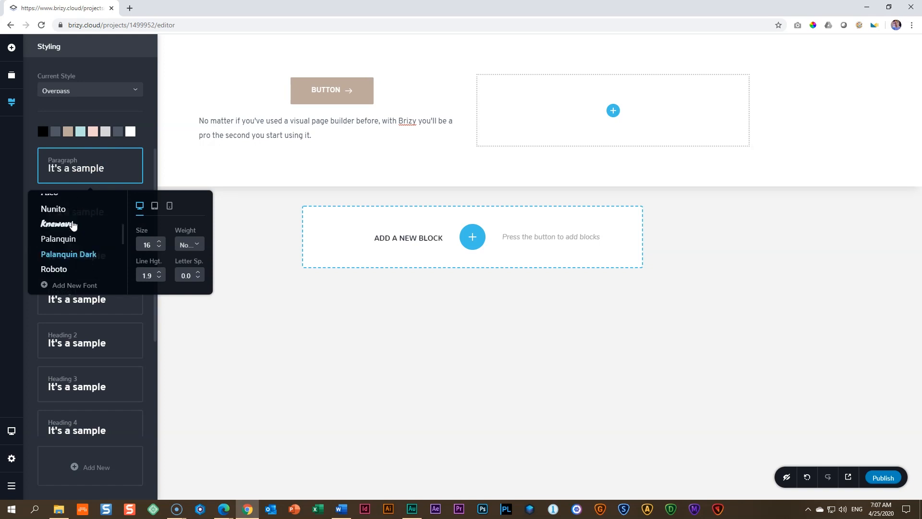
pyautogui.click(70, 287)
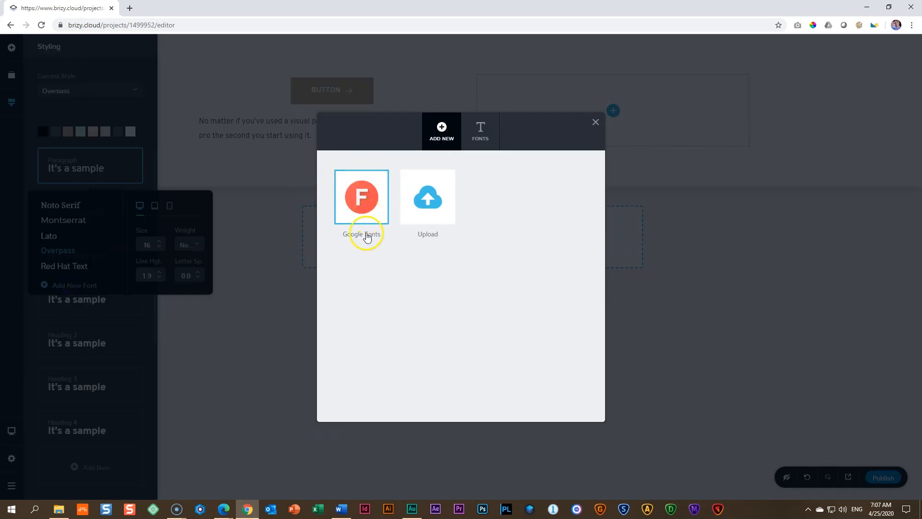
pyautogui.click(361, 260)
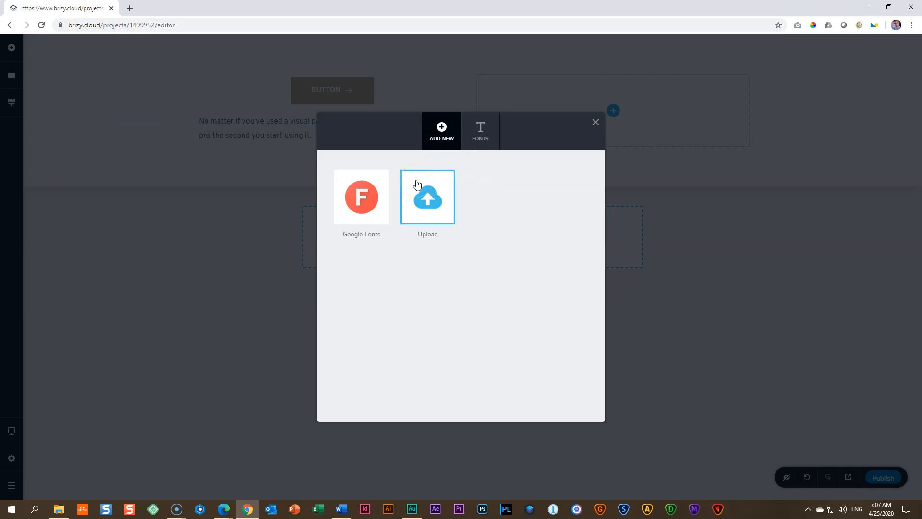
# Step: Find Muli among the Google fonts and add it to the project
pyautogui.click(359, 200)
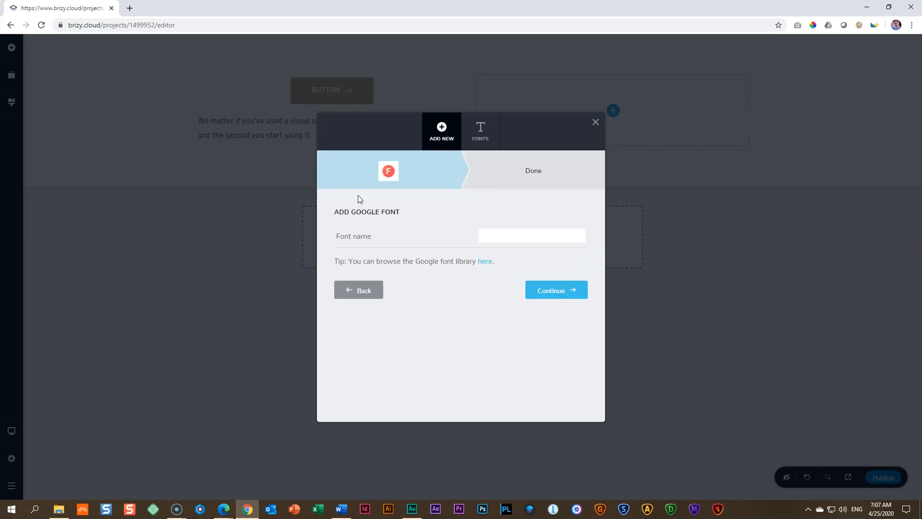
pyautogui.click(509, 237)
pyautogui.write('muli')
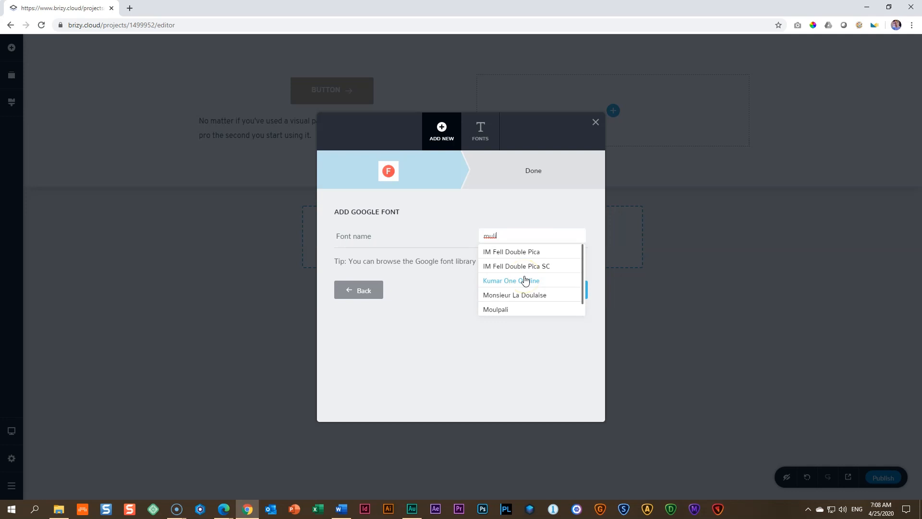
pyautogui.scroll(-1, 533, 271)
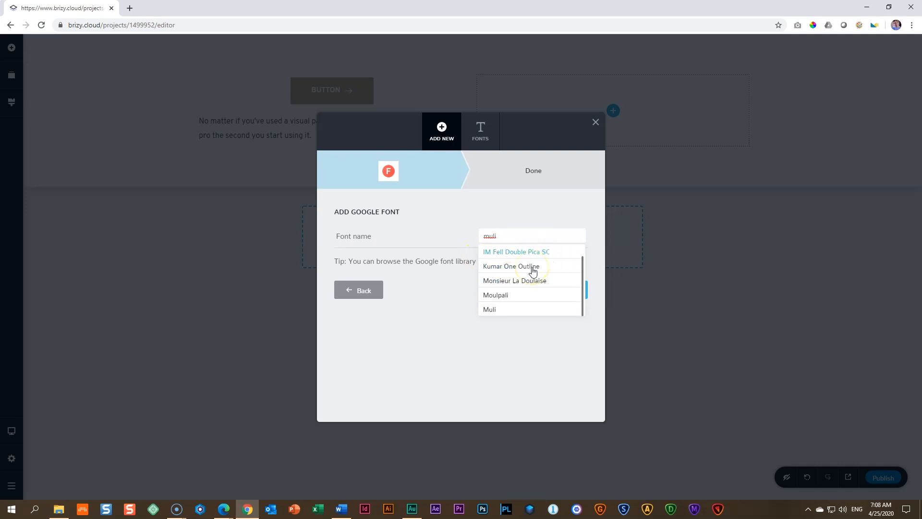
pyautogui.click(493, 313)
pyautogui.click(546, 291)
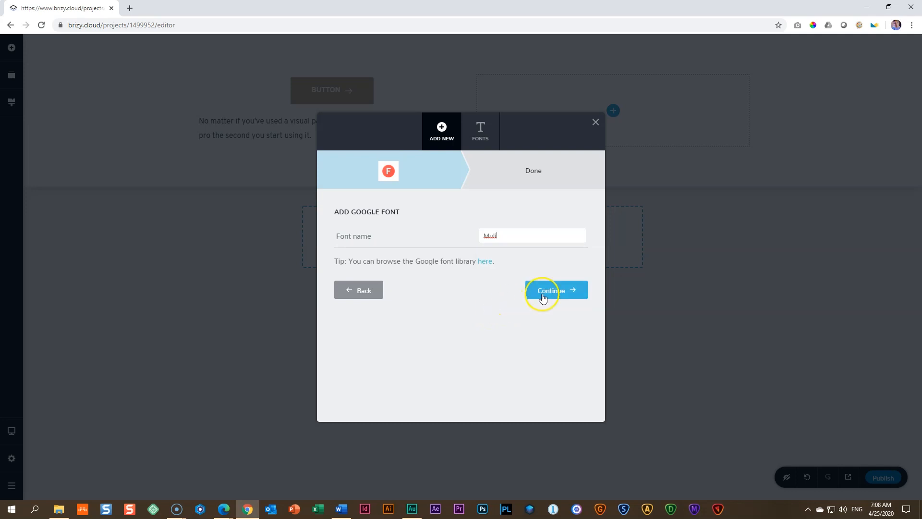
pyautogui.click(459, 326)
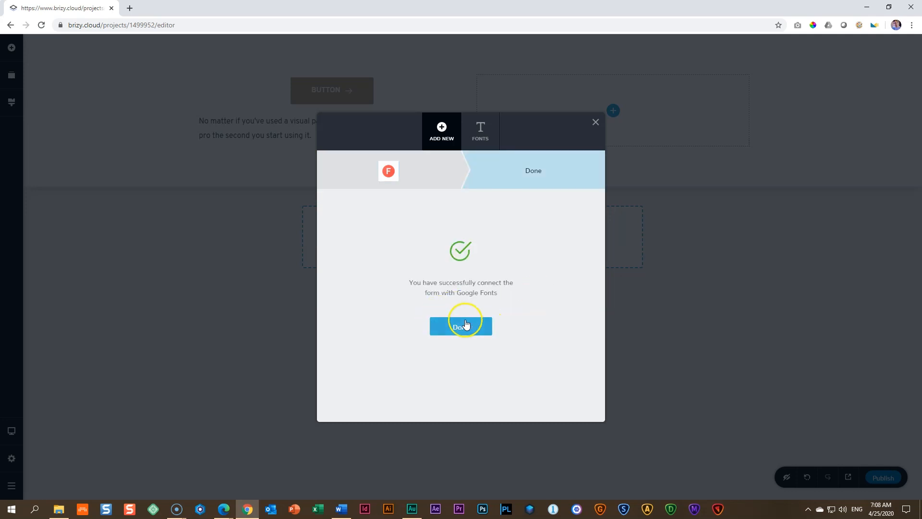
# Step: Set the global Paragraph style's font to Muli and close its font settings
pyautogui.click(207, 126)
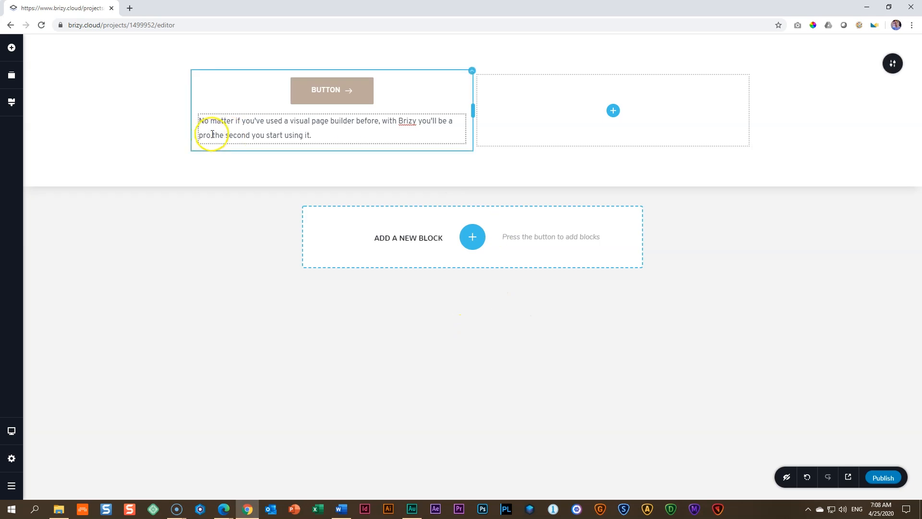
pyautogui.click(12, 102)
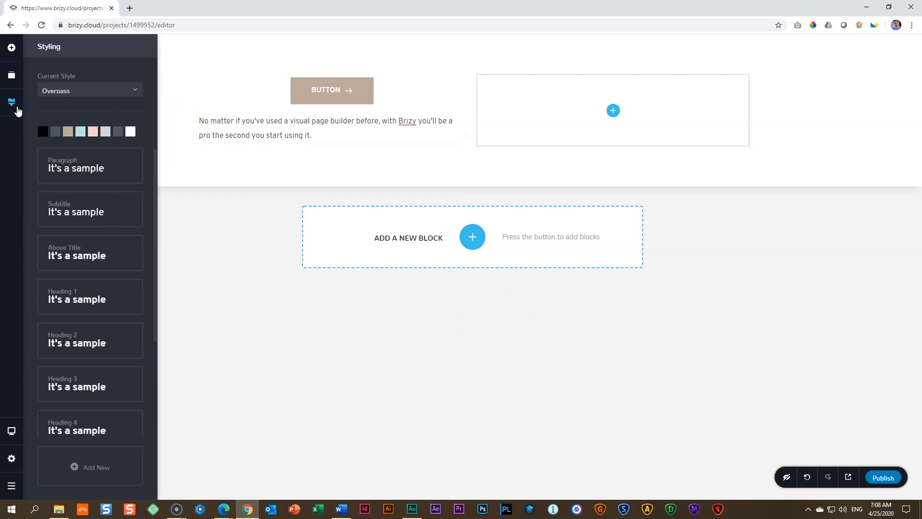
pyautogui.click(66, 170)
pyautogui.click(303, 134)
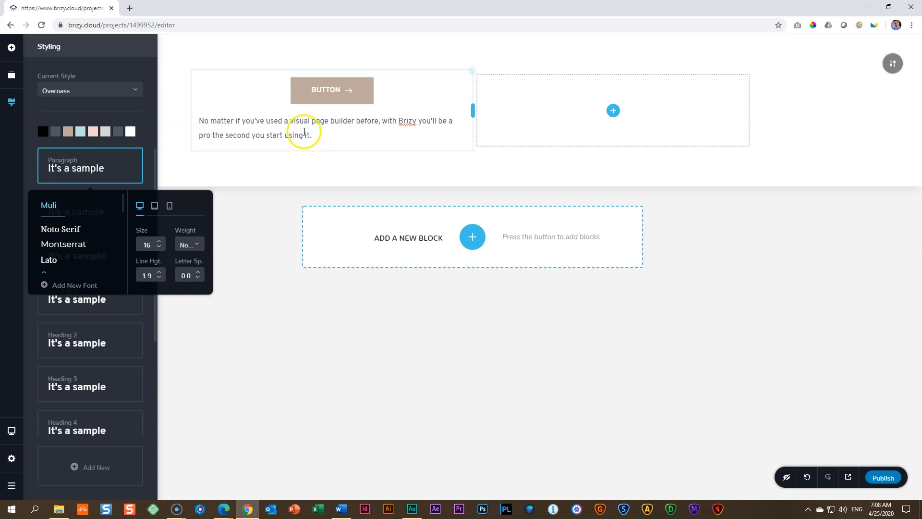
pyautogui.click(288, 126)
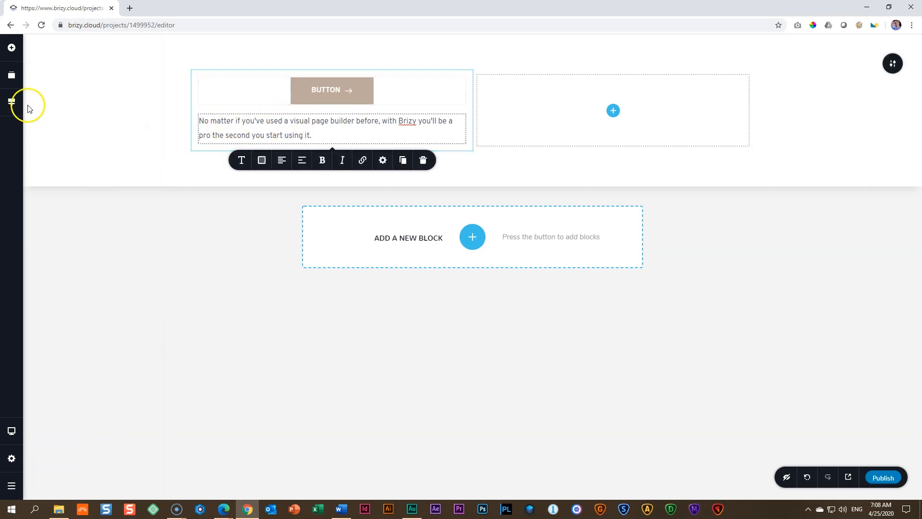
pyautogui.click(13, 103)
pyautogui.click(63, 169)
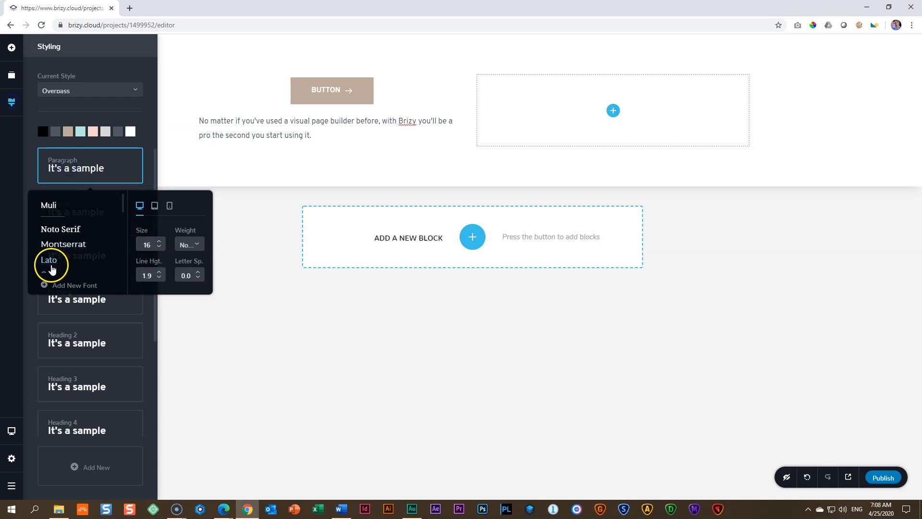
pyautogui.click(49, 207)
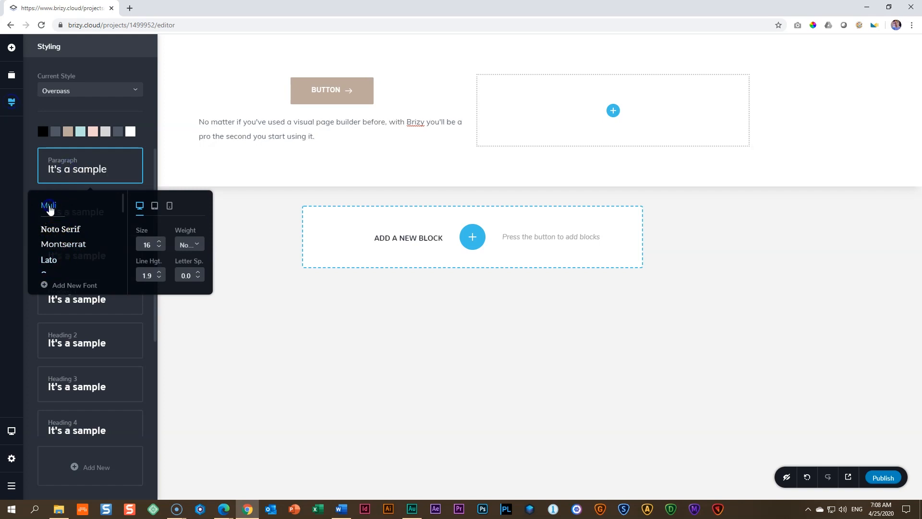
pyautogui.click(299, 131)
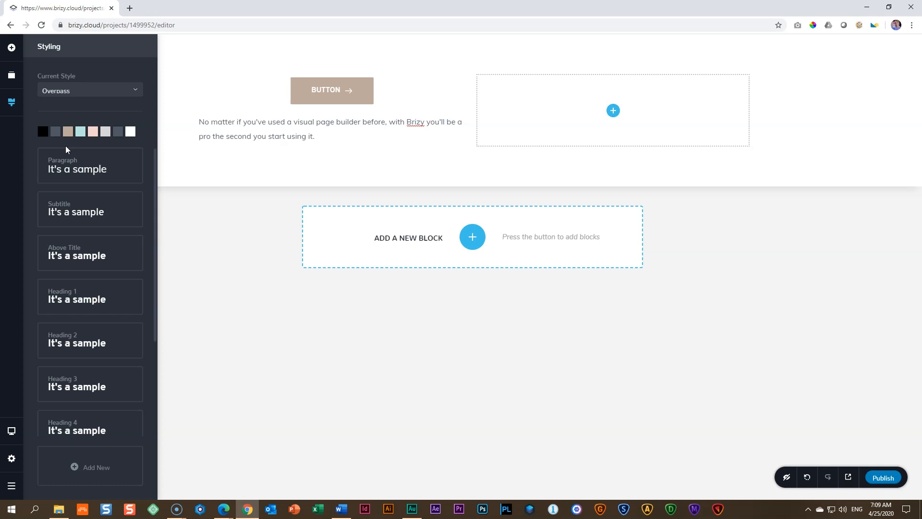
# Step: Look through the global typography settings of the Above Title and Subtitle styles
pyautogui.click(269, 139)
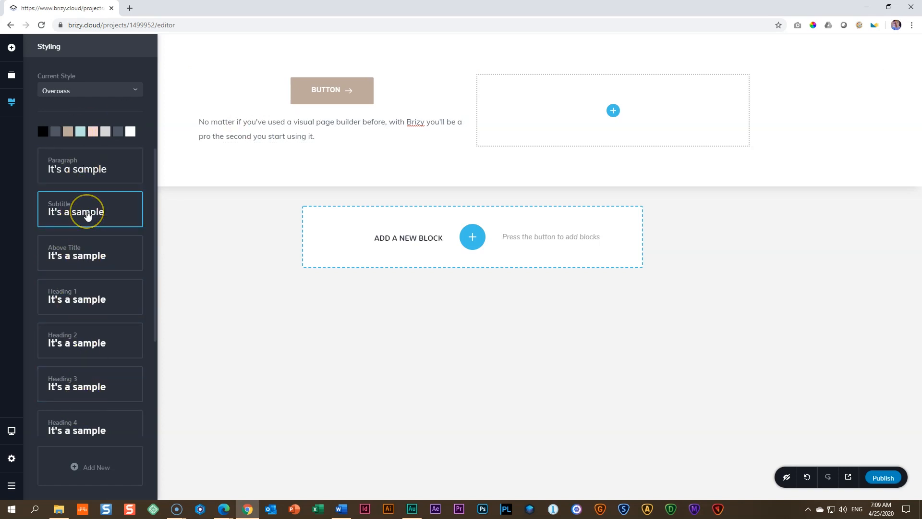
pyautogui.click(87, 256)
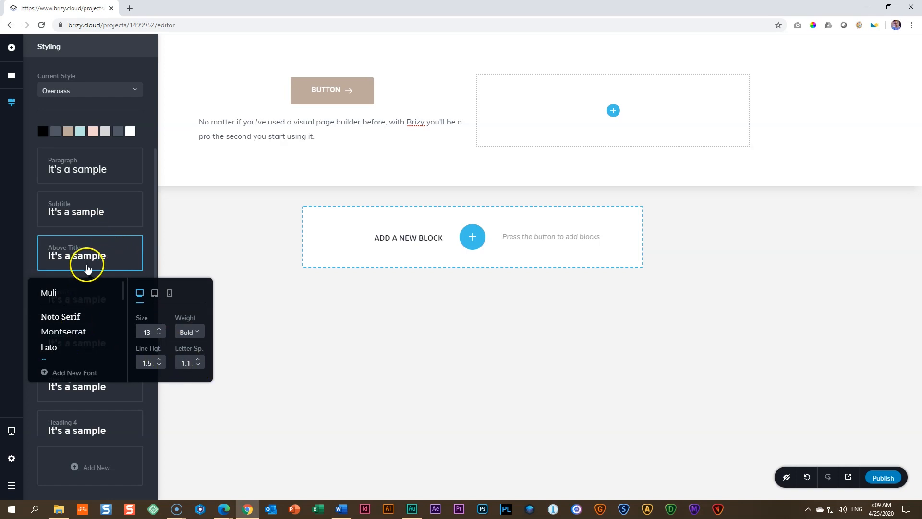
pyautogui.click(97, 212)
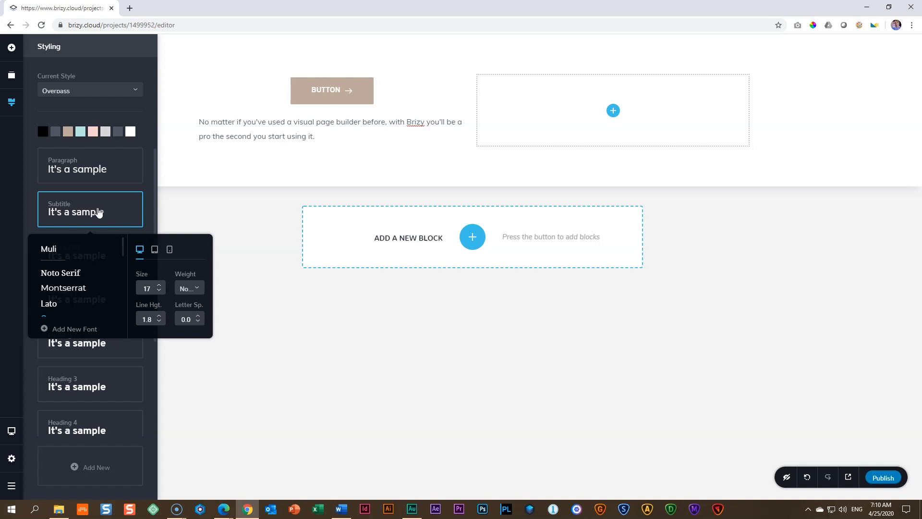
pyautogui.click(150, 179)
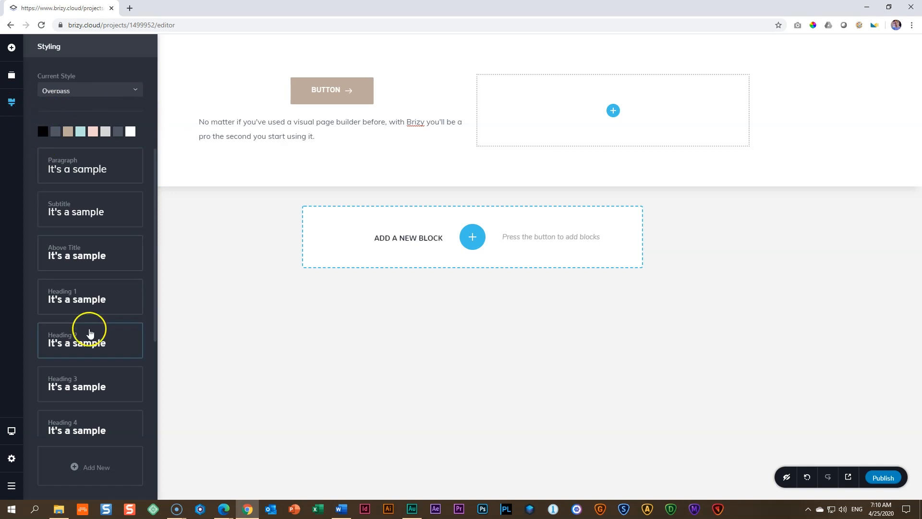
# Step: Close the global styling options and publish the page
pyautogui.click(254, 312)
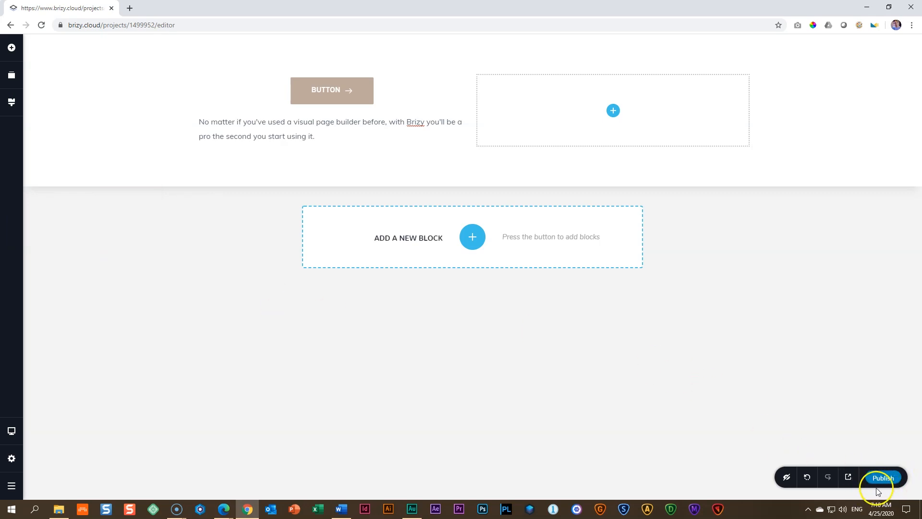
pyautogui.click(889, 478)
# Step: Delete the sample button and paragraph from the block's first column
pyautogui.click(332, 90)
pyautogui.click(403, 121)
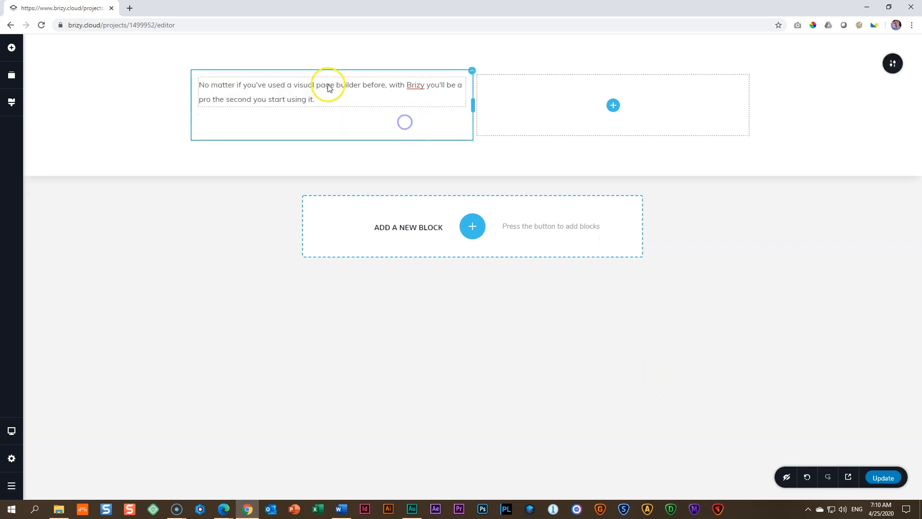
pyautogui.click(325, 85)
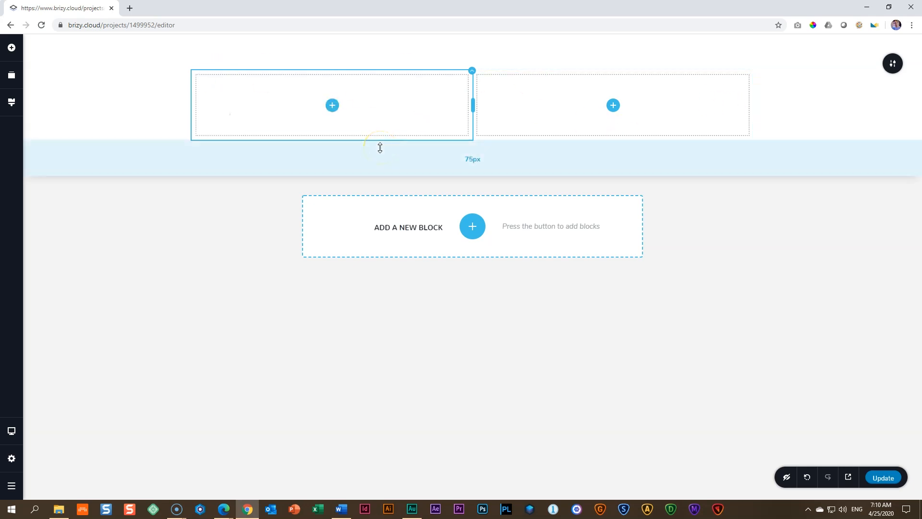
# Step: Set the block's width to Full and its height to Full Height
pyautogui.click(894, 65)
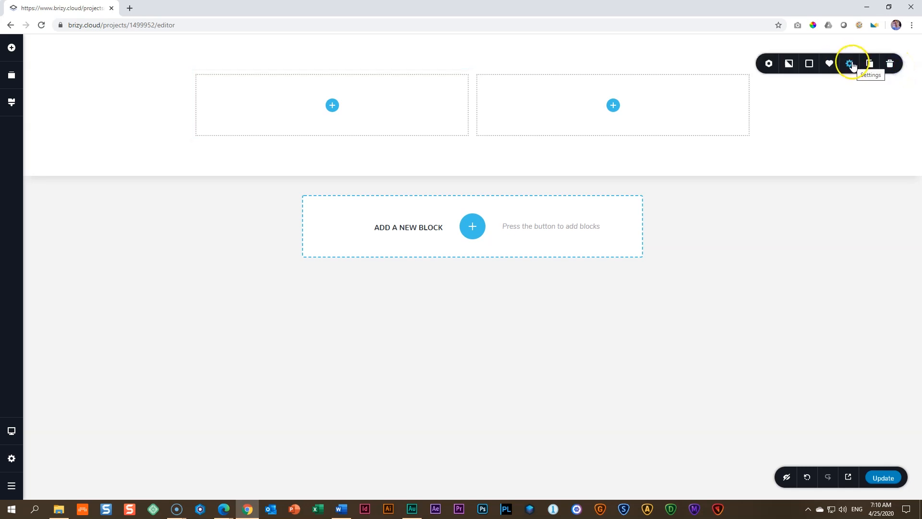
pyautogui.click(850, 64)
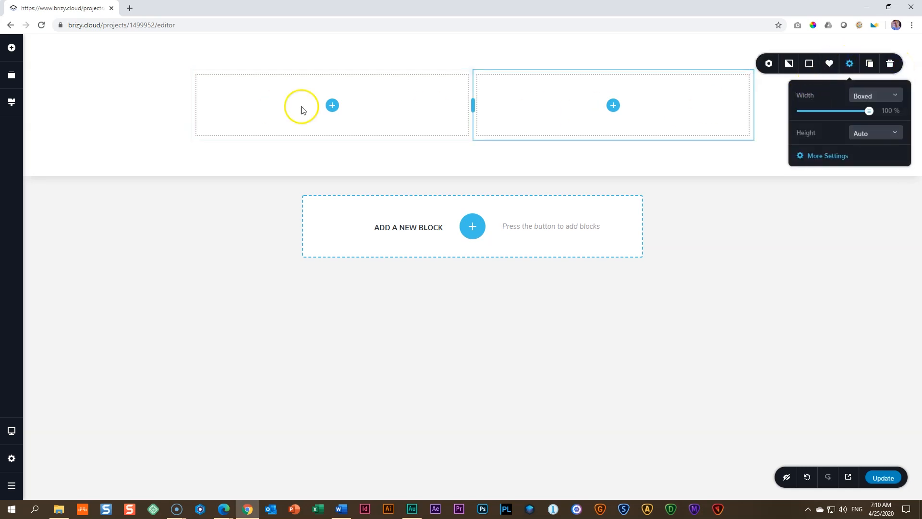
pyautogui.click(873, 101)
pyautogui.click(860, 126)
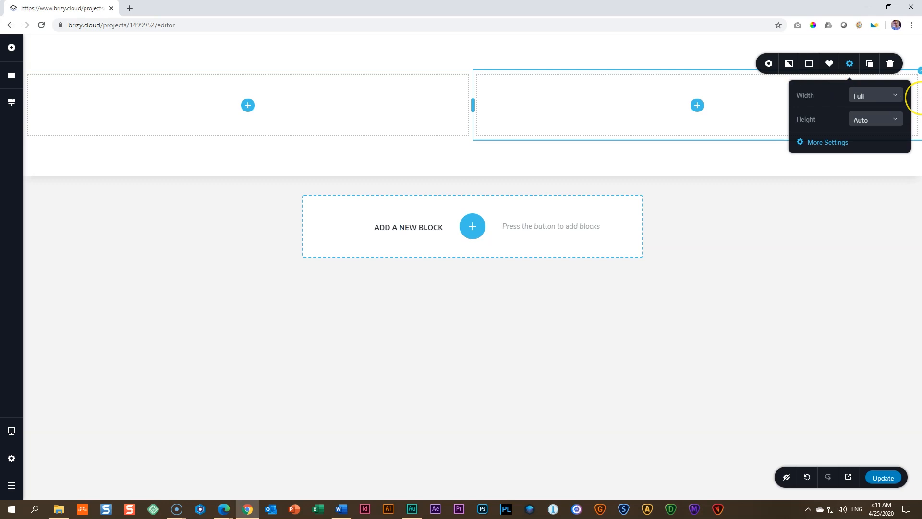
pyautogui.click(872, 121)
pyautogui.click(875, 163)
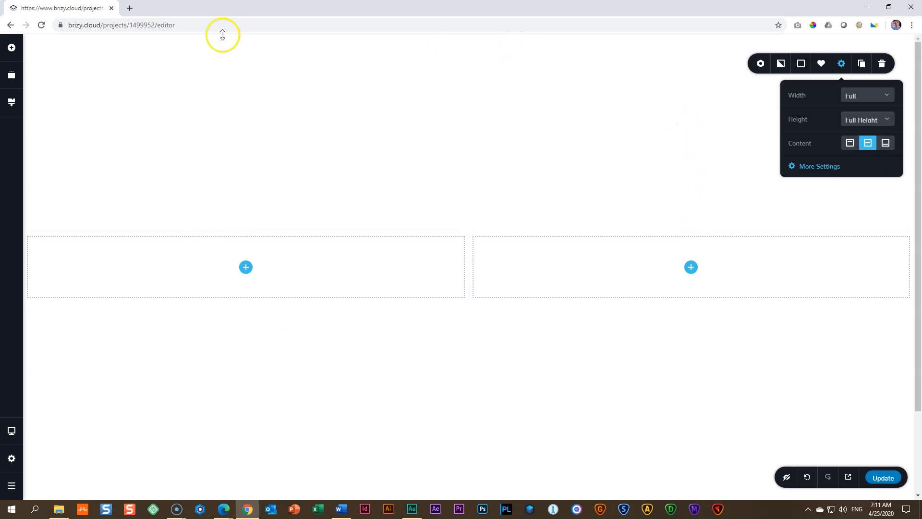
pyautogui.click(581, 154)
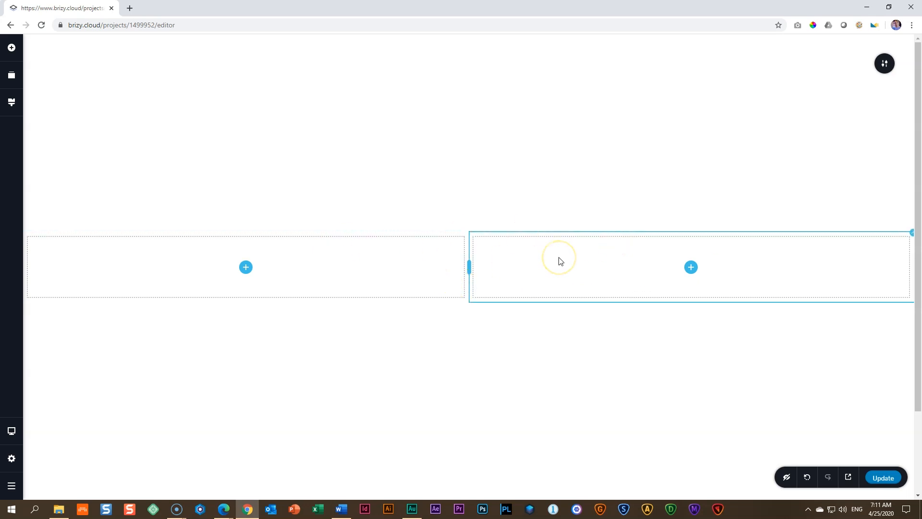
# Step: Add two text elements with a button beneath them to the block's second column
pyautogui.click(690, 268)
pyautogui.moveTo(48, 116); pyautogui.dragTo(692, 267)
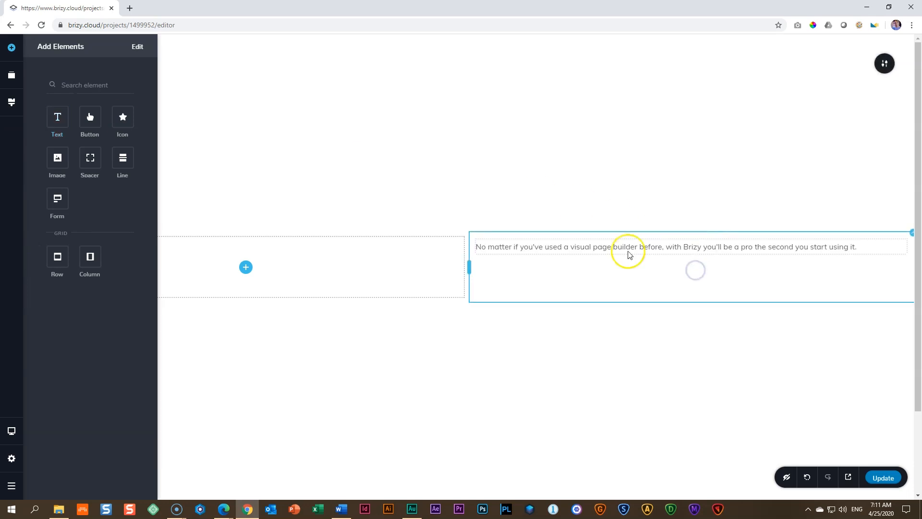
pyautogui.moveTo(66, 119); pyautogui.dragTo(533, 249)
pyautogui.click(549, 282)
pyautogui.moveTo(90, 118); pyautogui.dragTo(508, 278)
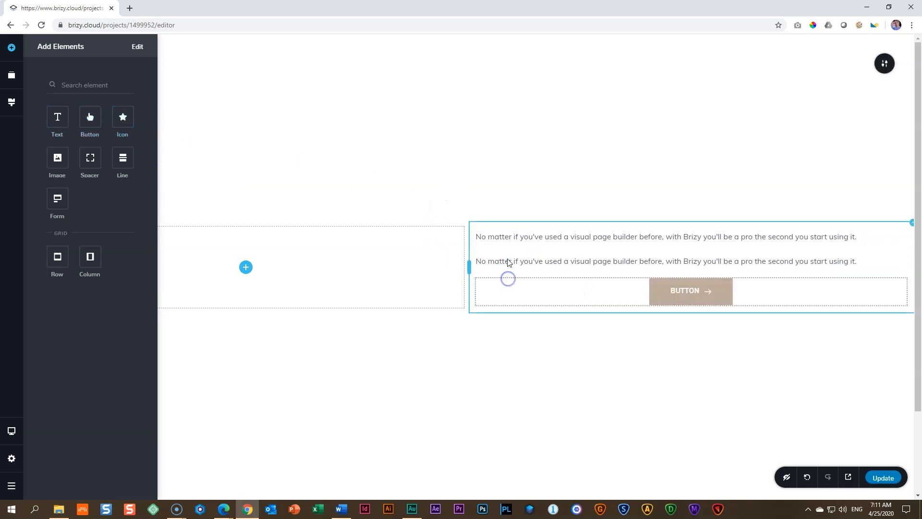
# Step: Replace the upper text with PROFESSIONAL ASSISTANT and apply the Above Title typography to it
pyautogui.tripleClick(517, 235)
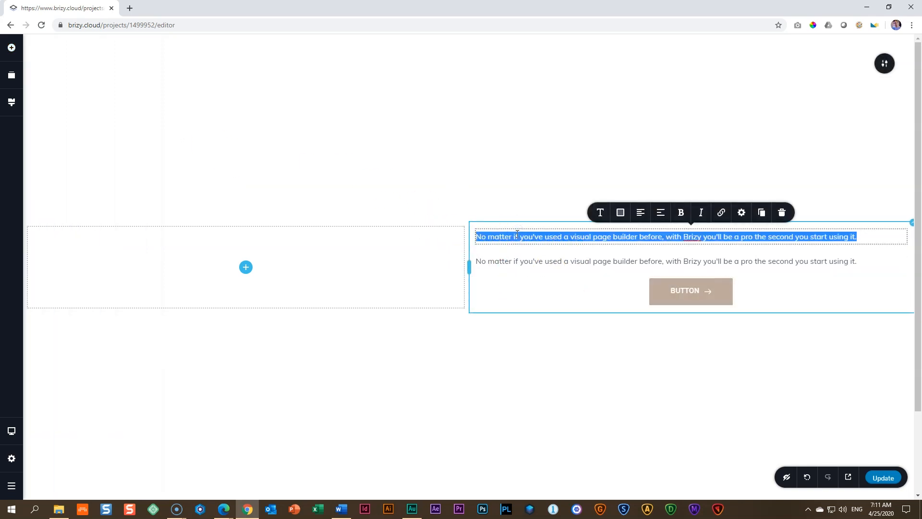
pyautogui.write('PROFESSIONAL ASSISTANT')
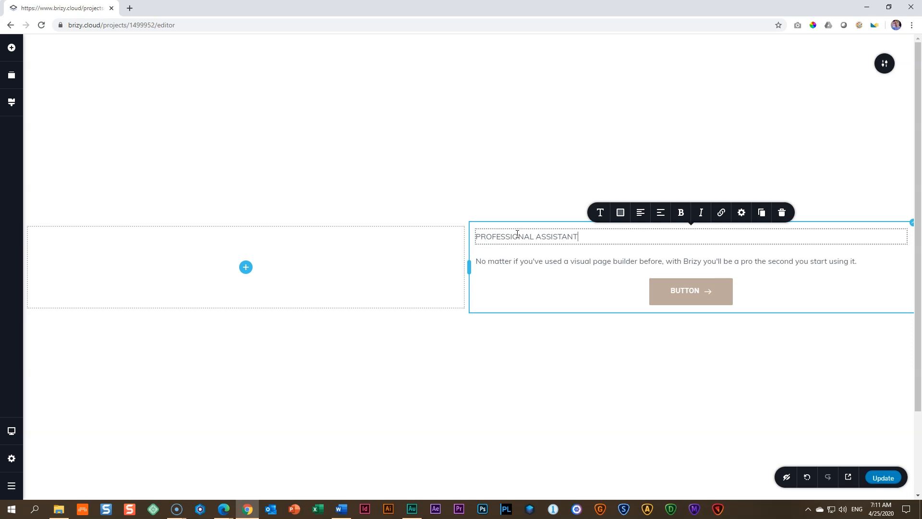
pyautogui.click(600, 213)
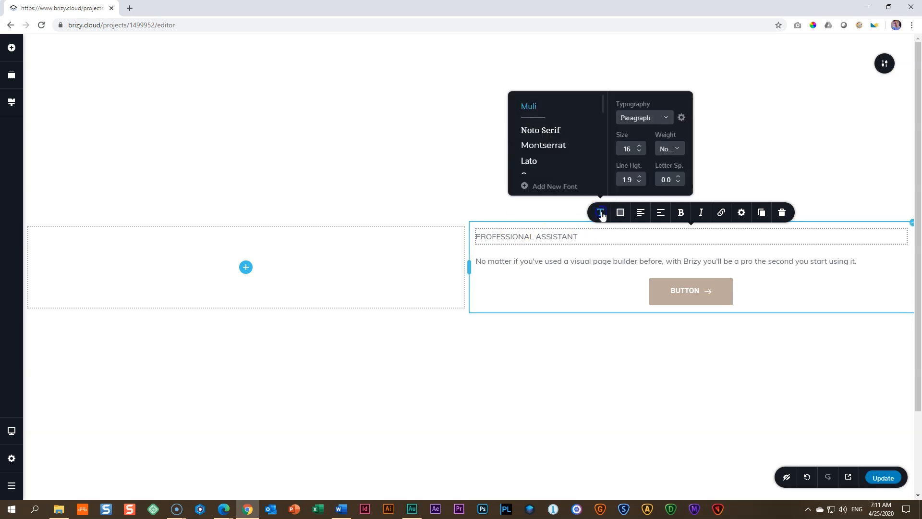
pyautogui.click(654, 119)
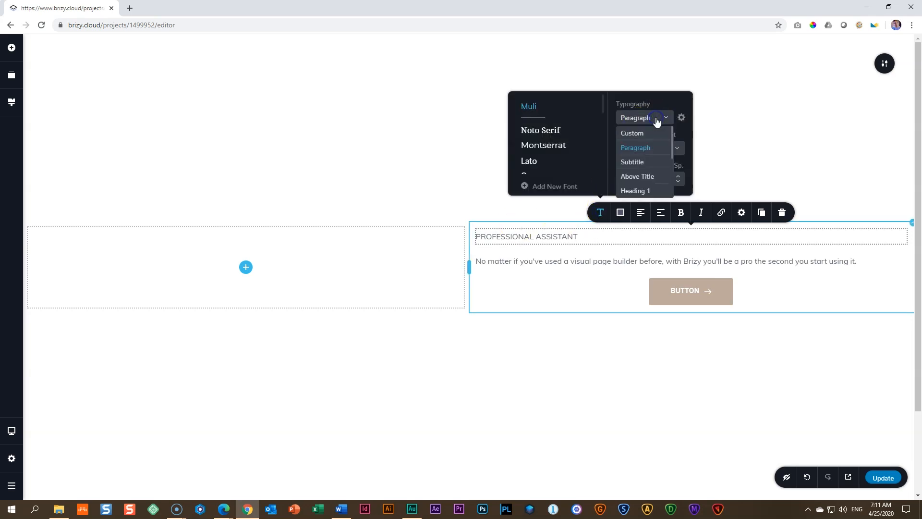
pyautogui.click(641, 177)
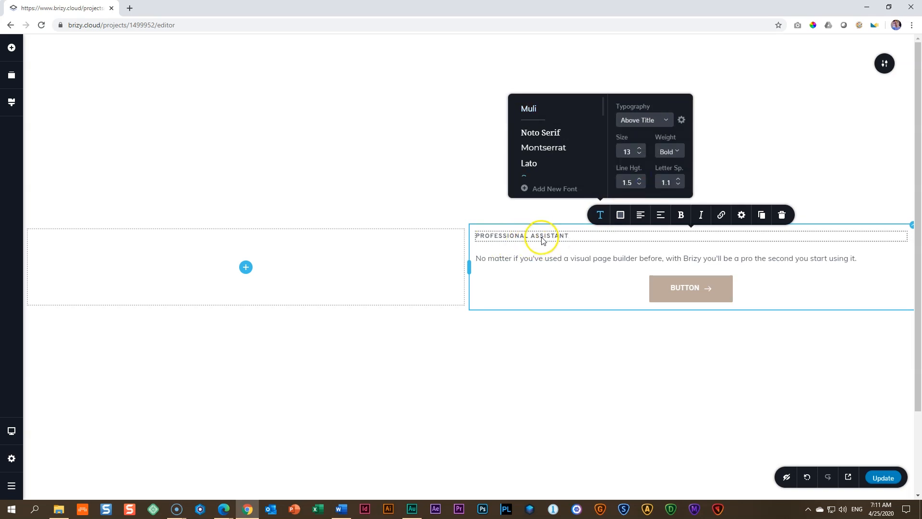
# Step: Set the global Above Title style to Muli, size 16, Semi Bold, line height 1.0 and letter spacing 1.0
pyautogui.click(16, 105)
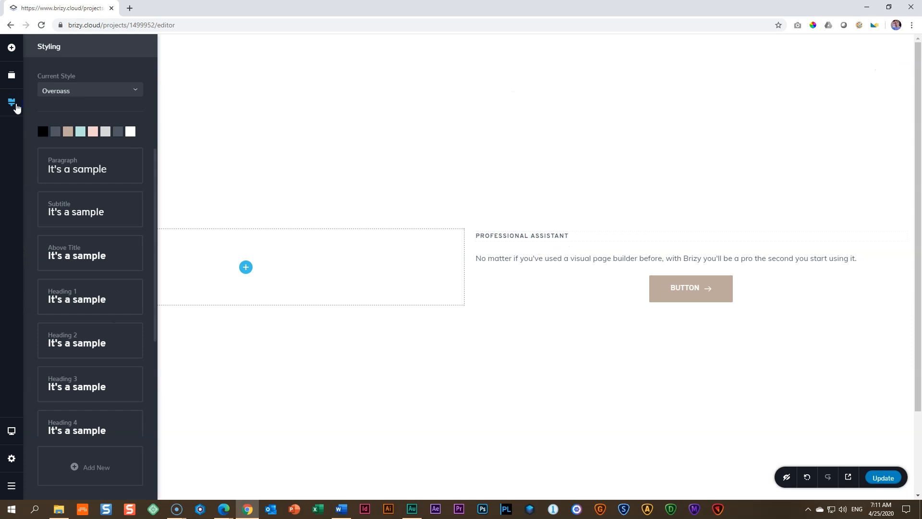
pyautogui.click(68, 260)
pyautogui.click(46, 291)
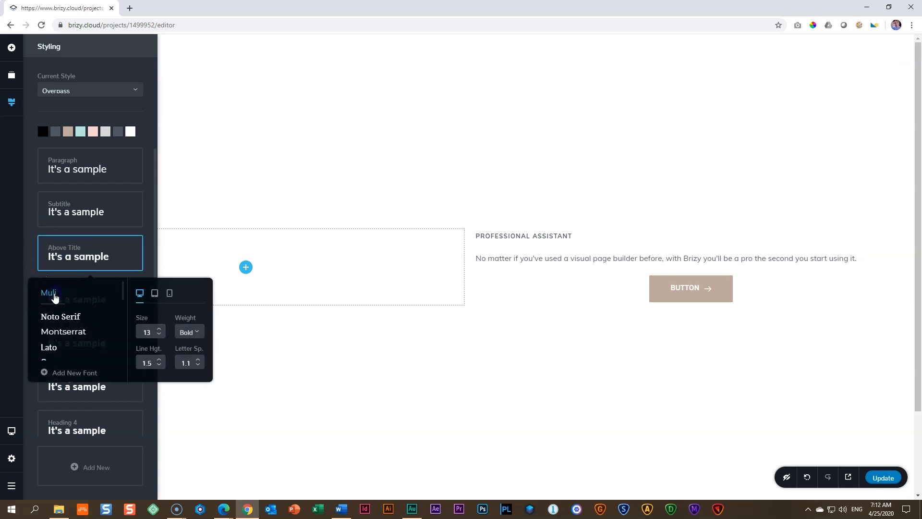
pyautogui.click(54, 296)
pyautogui.click(159, 330)
pyautogui.click(159, 330)
pyautogui.click(159, 329)
pyautogui.click(192, 333)
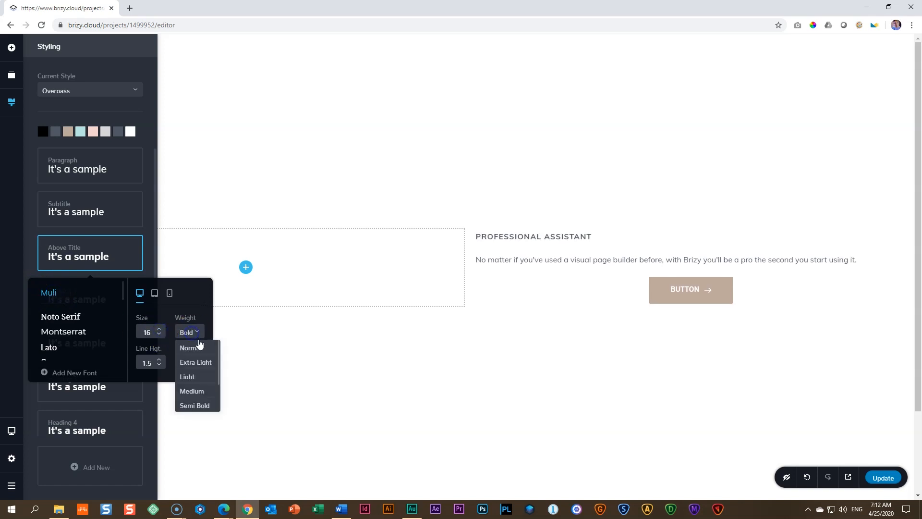
pyautogui.click(201, 405)
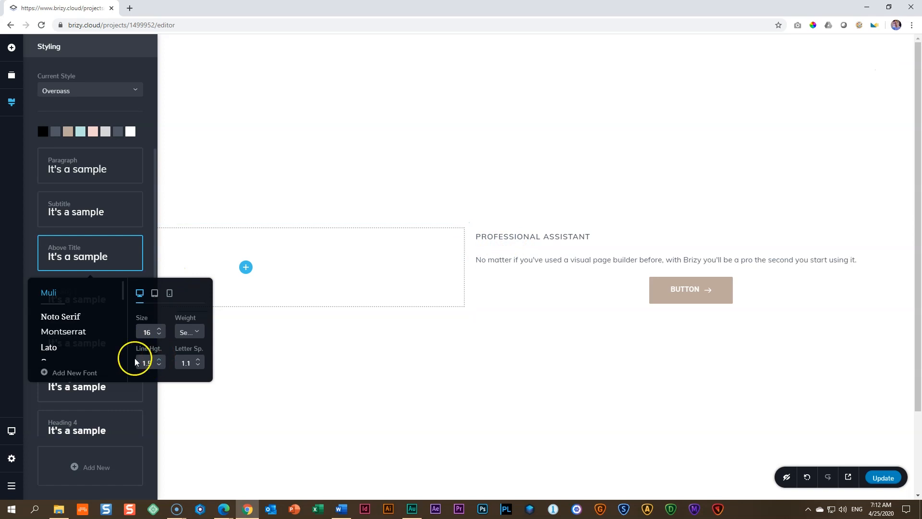
pyautogui.click(160, 366)
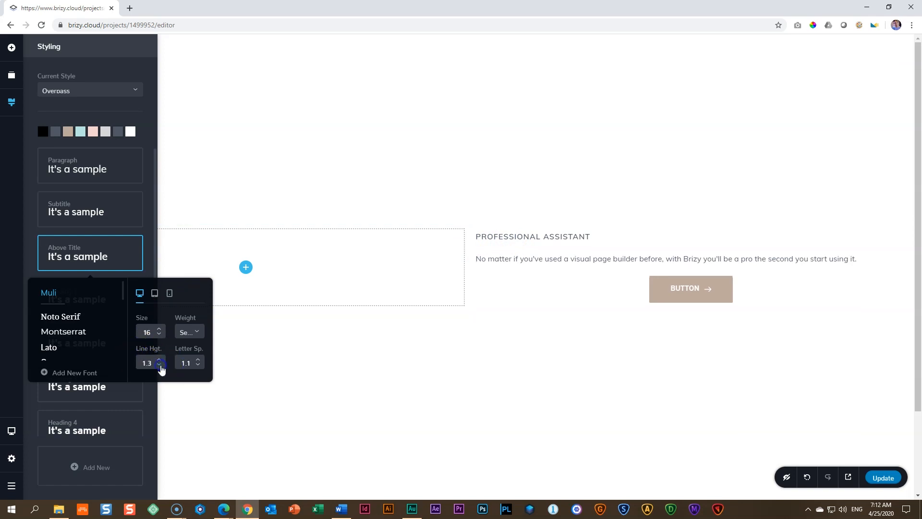
pyautogui.click(198, 367)
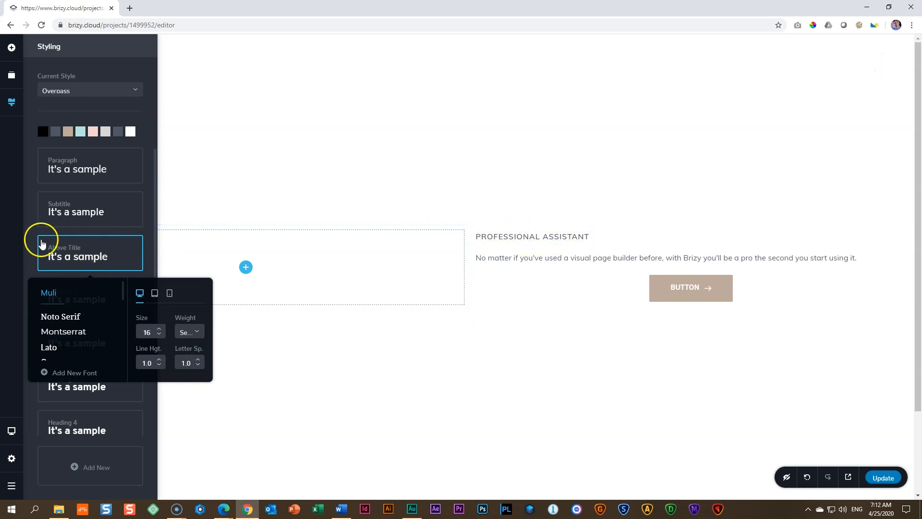
# Step: Compare the PROFESSIONAL ASSISTANT text's typography settings with the global Above Title style
pyautogui.click(516, 236)
pyautogui.click(603, 217)
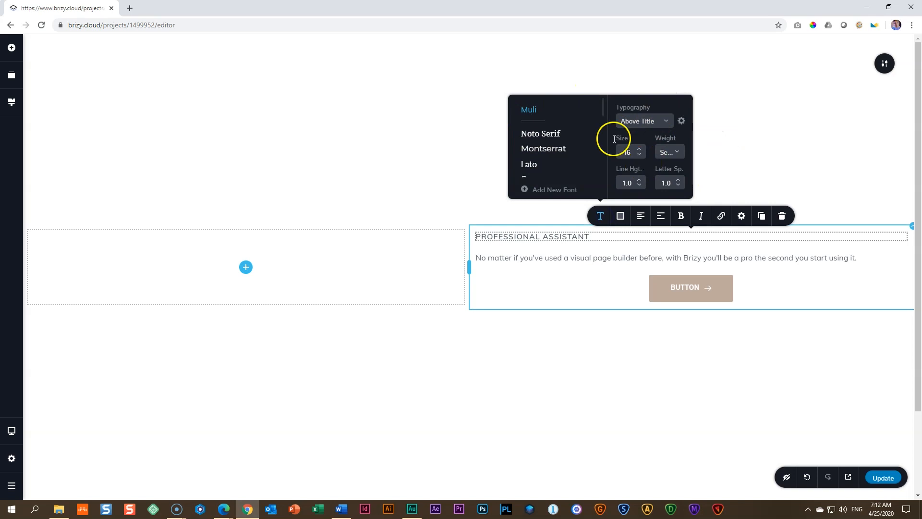
pyautogui.click(12, 102)
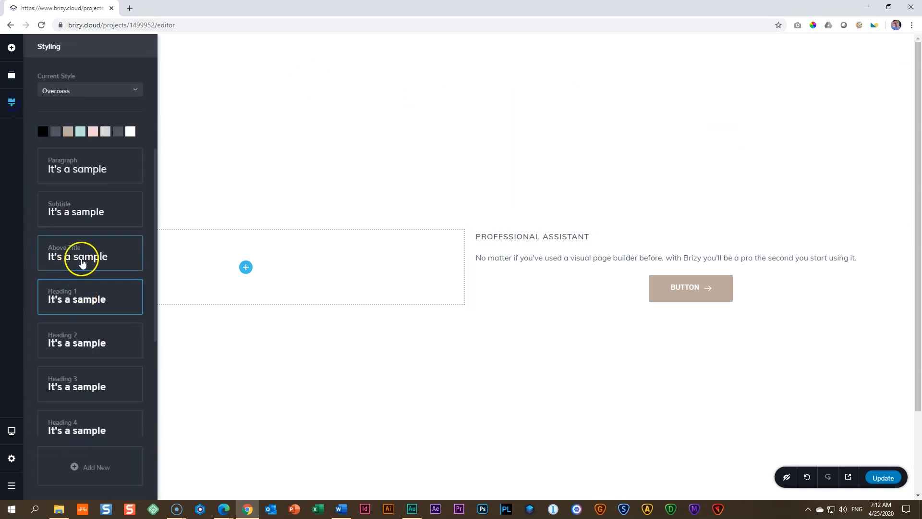
pyautogui.click(82, 262)
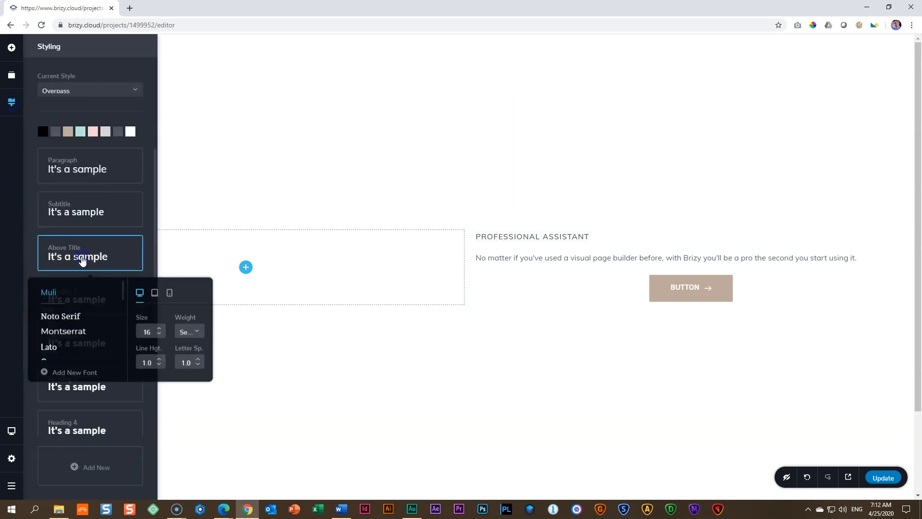
# Step: Colour the PROFESSIONAL ASSISTANT text with the beige global palette colour #BDAB9D
pyautogui.click(502, 237)
pyautogui.click(600, 215)
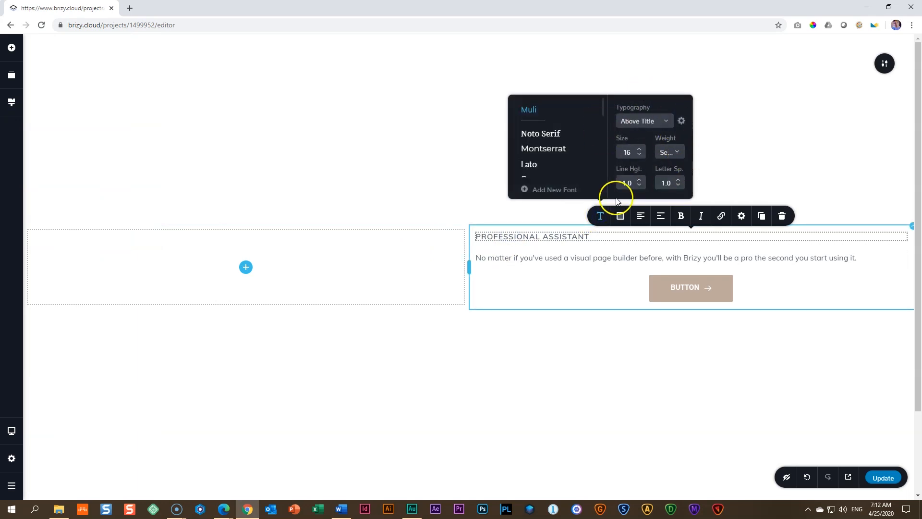
pyautogui.click(620, 216)
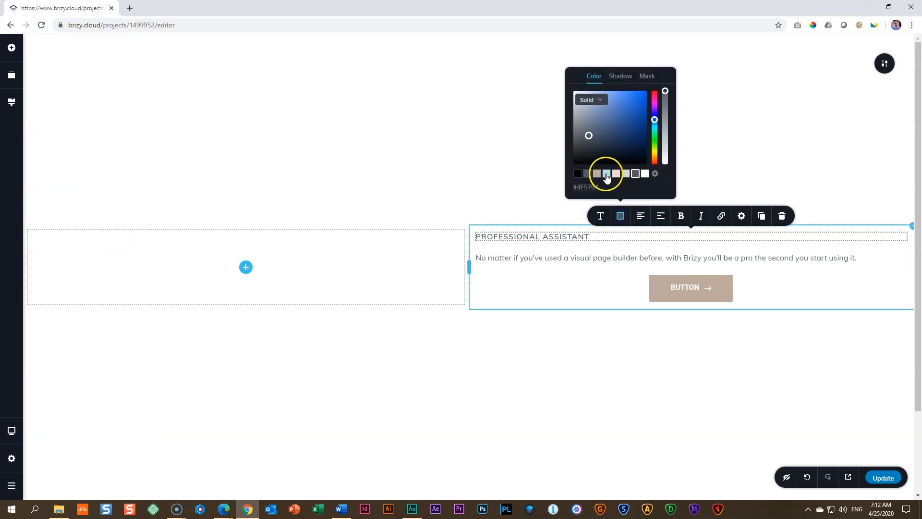
pyautogui.click(597, 175)
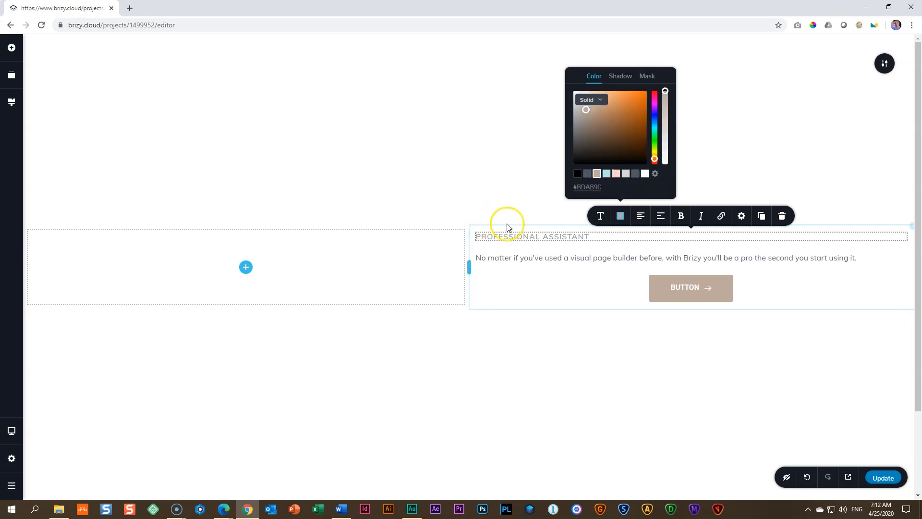
# Step: Replace the paragraph text above the button with the CV owner's full name
pyautogui.click(551, 258)
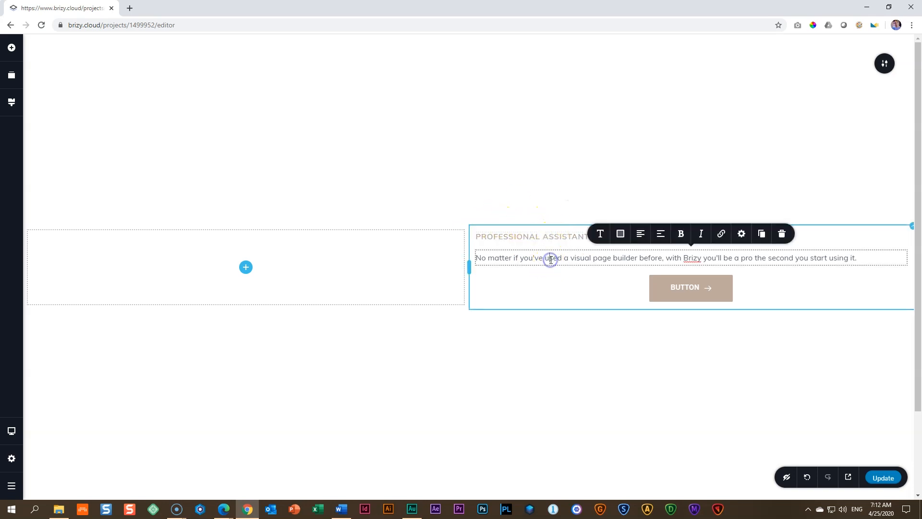
pyautogui.tripleClick(551, 260)
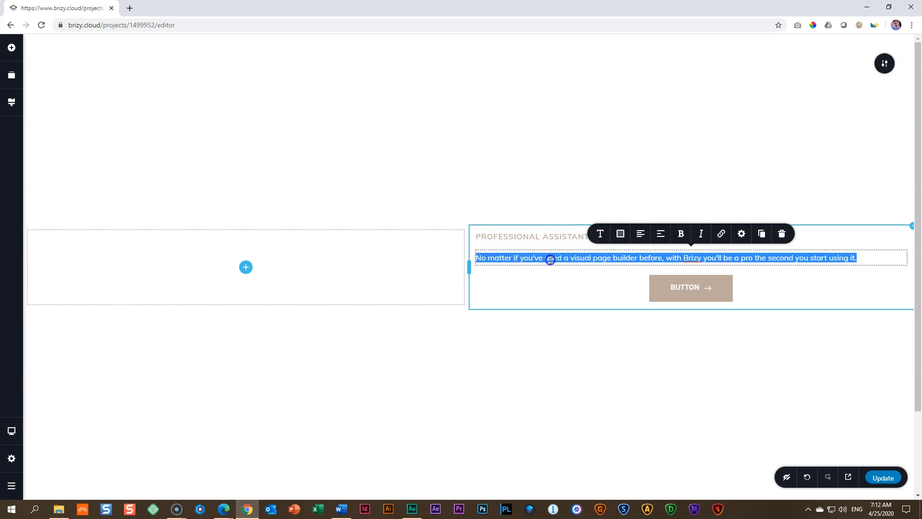
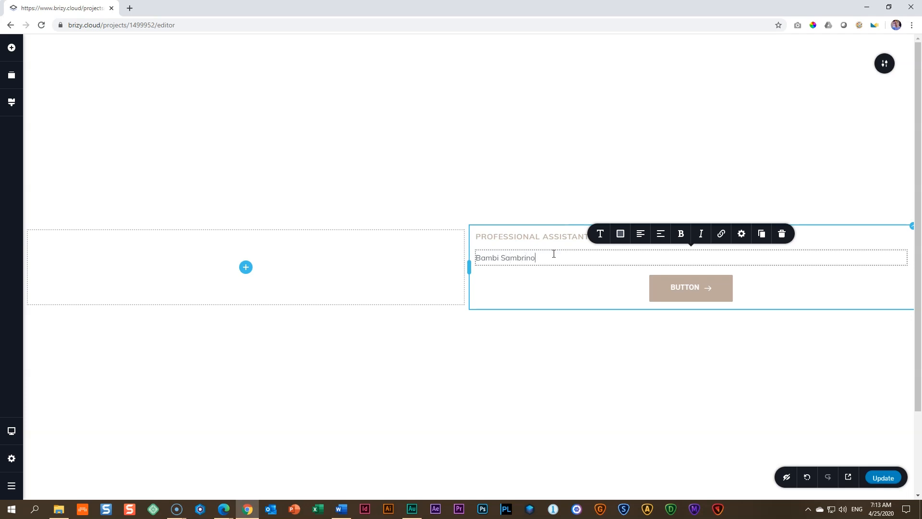
# Step: Finish entering the CV owner's full name and start a new line below it
pyautogui.press('Return')
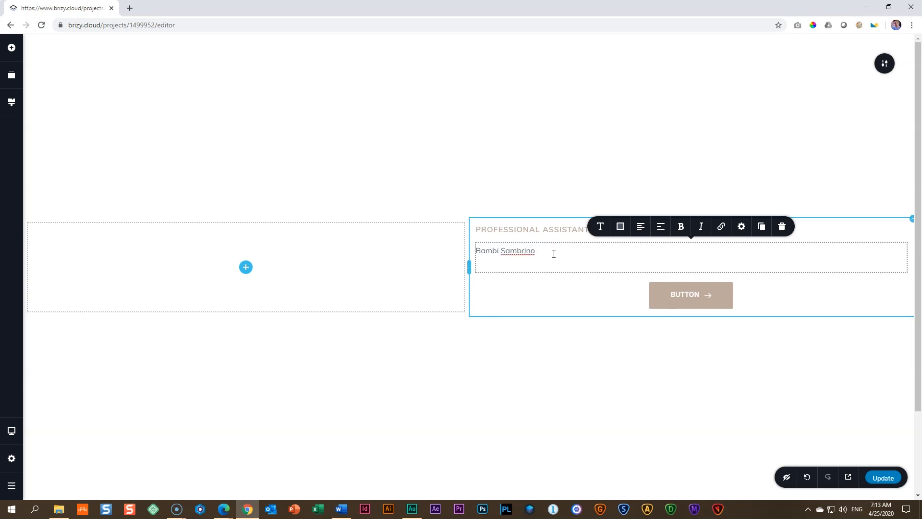
# Step: Open loremipsum.io in a new browser tab and generate 5 paragraphs of placeholder text
pyautogui.click(131, 13)
pyautogui.write('loremipsum.io')
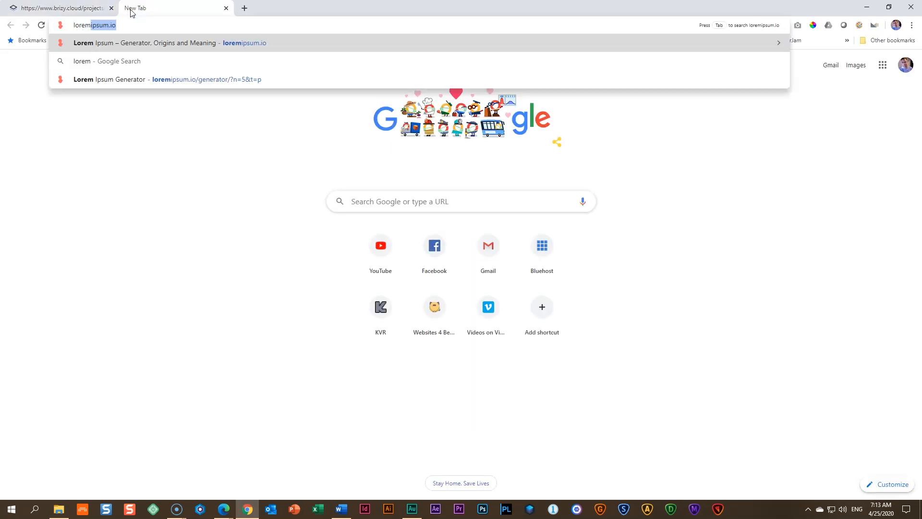
pyautogui.press('Return')
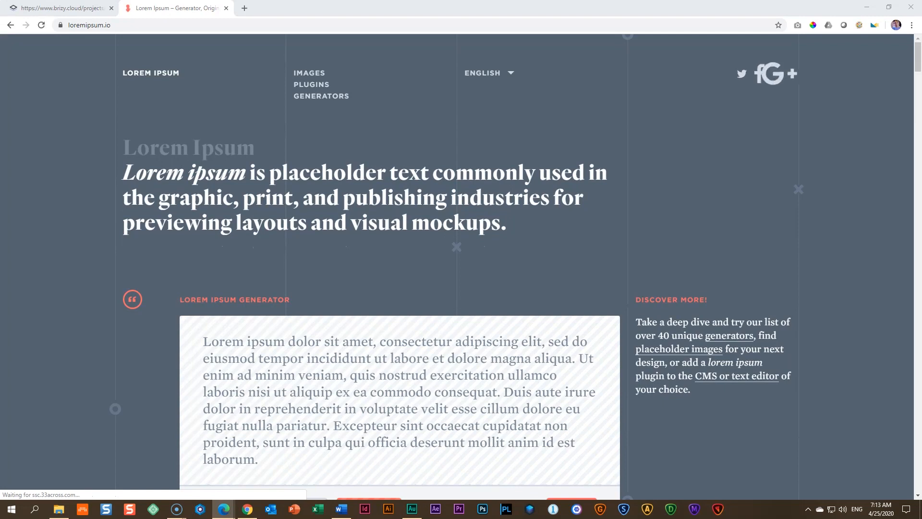
pyautogui.scroll(-4, 207, 314)
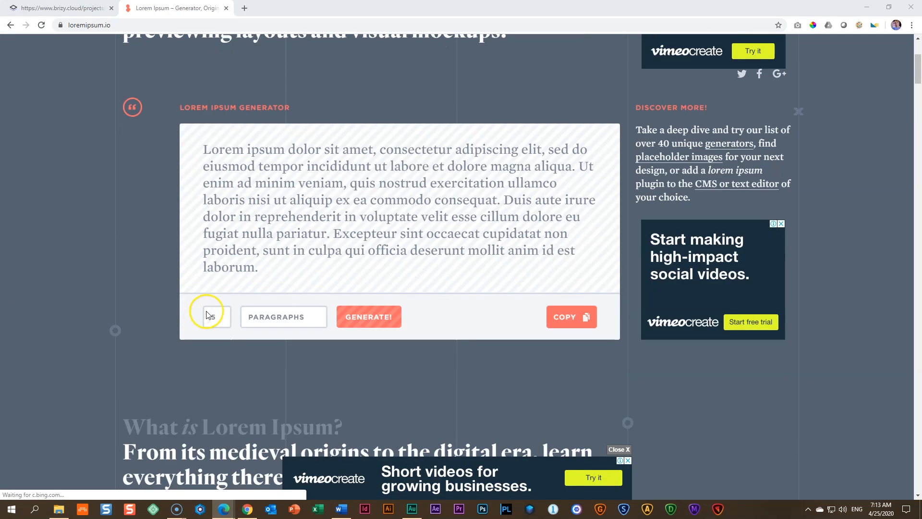
pyautogui.click(379, 317)
pyautogui.scroll(-10, 395, 317)
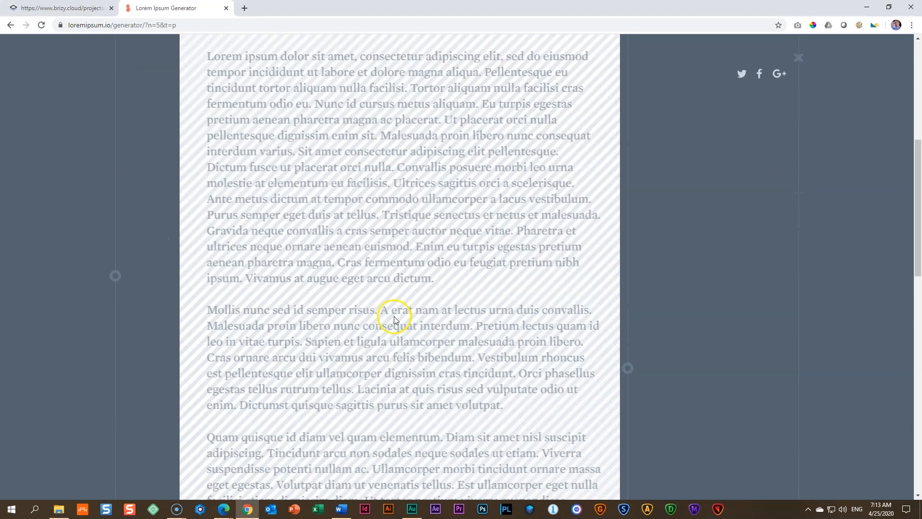
pyautogui.scroll(1, 396, 316)
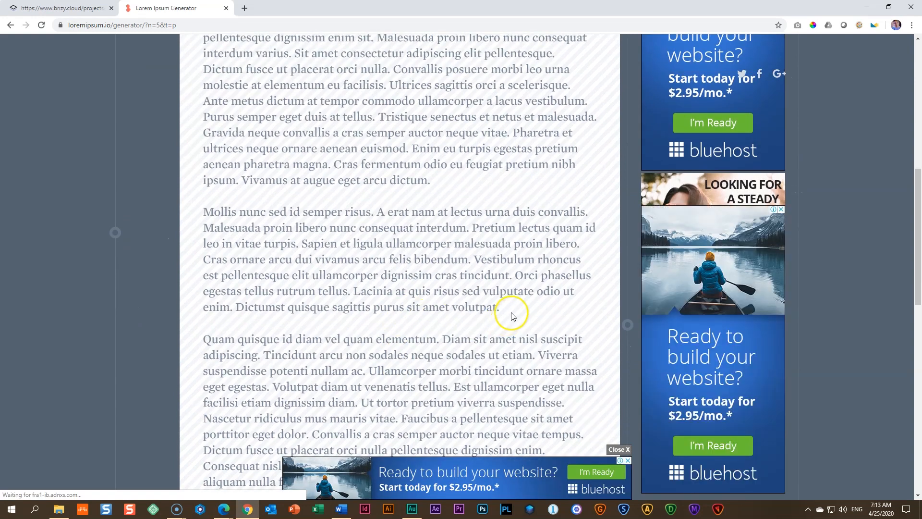
# Step: Copy the second generated paragraph from "Mollis nunc" to "cras tincidunt." and paste it below the full name in the Brizy editor
pyautogui.moveTo(515, 277); pyautogui.dragTo(204, 211)
pyautogui.rightClick(215, 212)
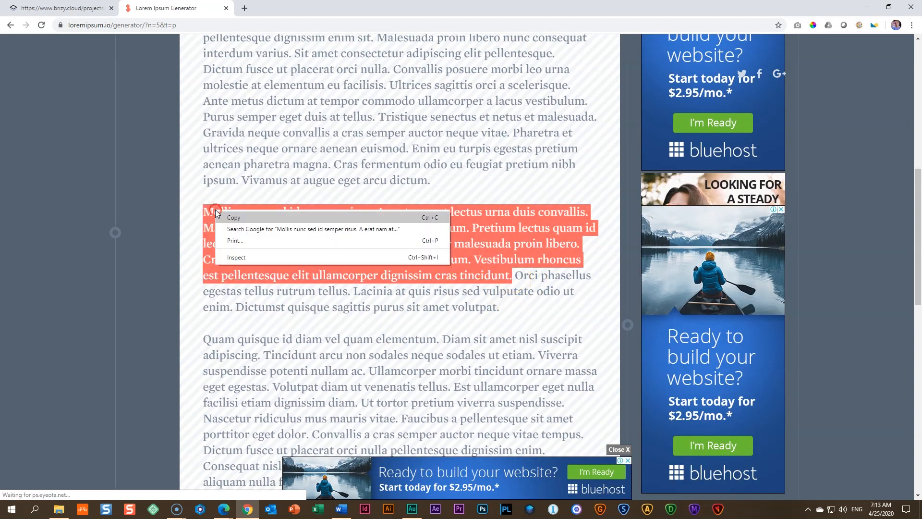
pyautogui.click(243, 217)
pyautogui.click(82, 7)
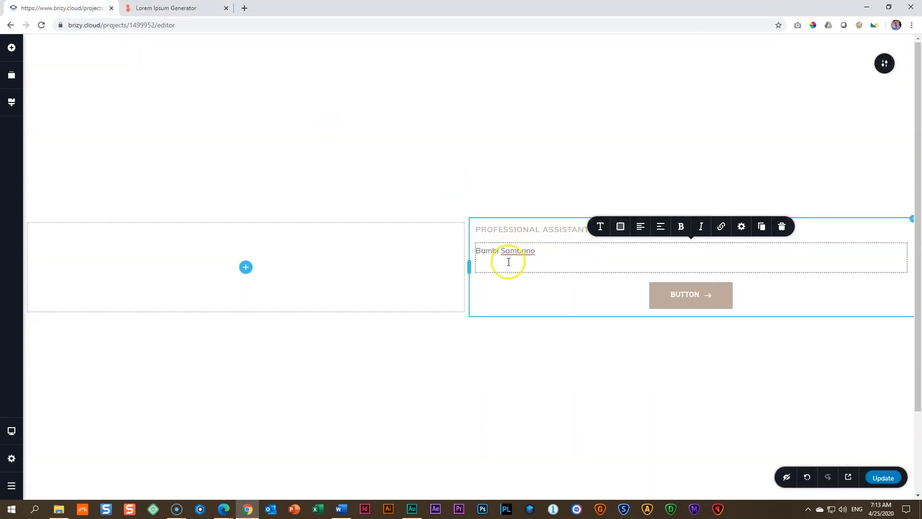
pyautogui.hotkey('ctrl', 'v')
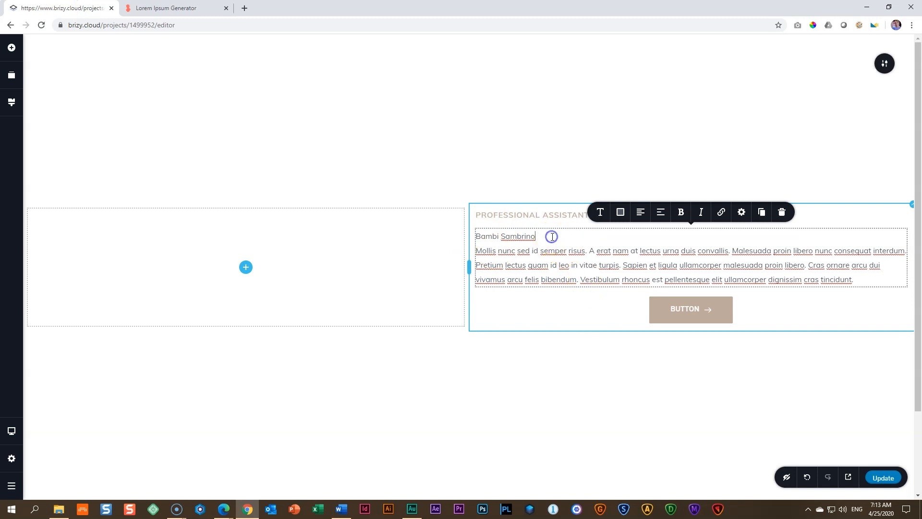
# Step: Compare the full name line's typography settings with the global Paragraph style
pyautogui.click(600, 211)
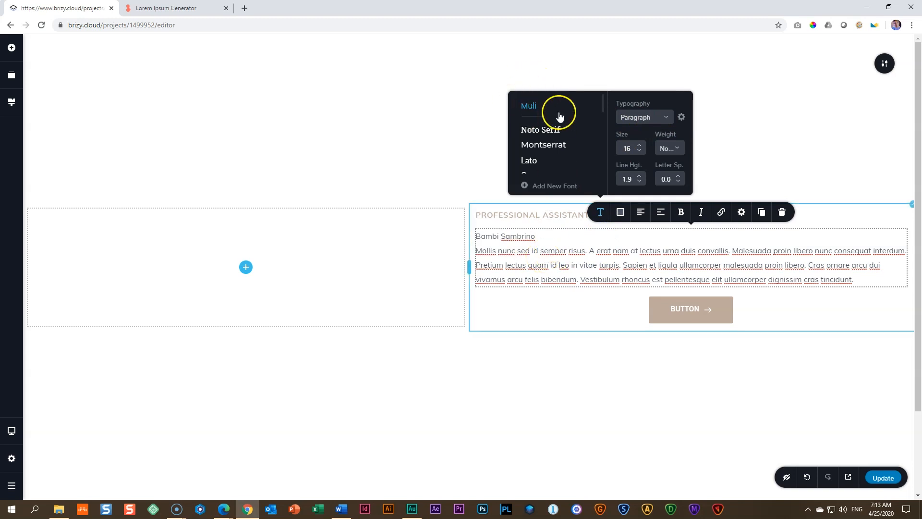
pyautogui.click(530, 252)
pyautogui.click(11, 102)
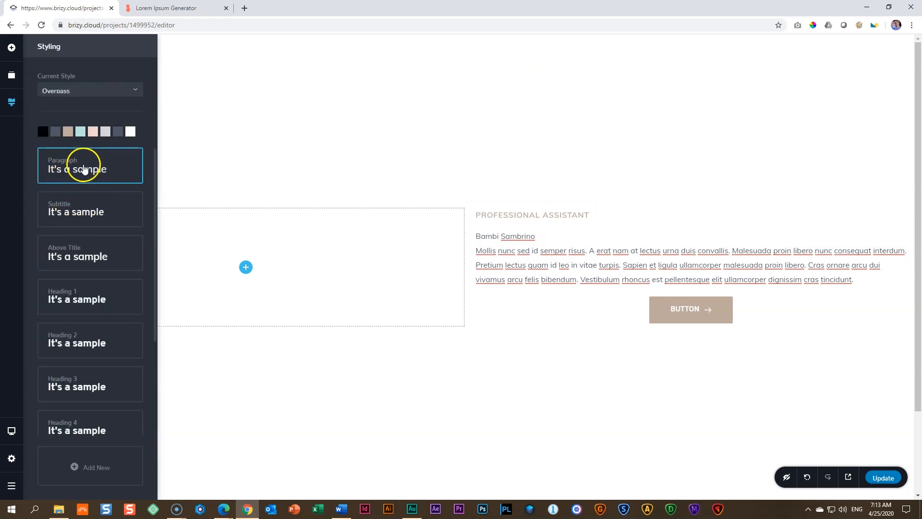
pyautogui.click(532, 274)
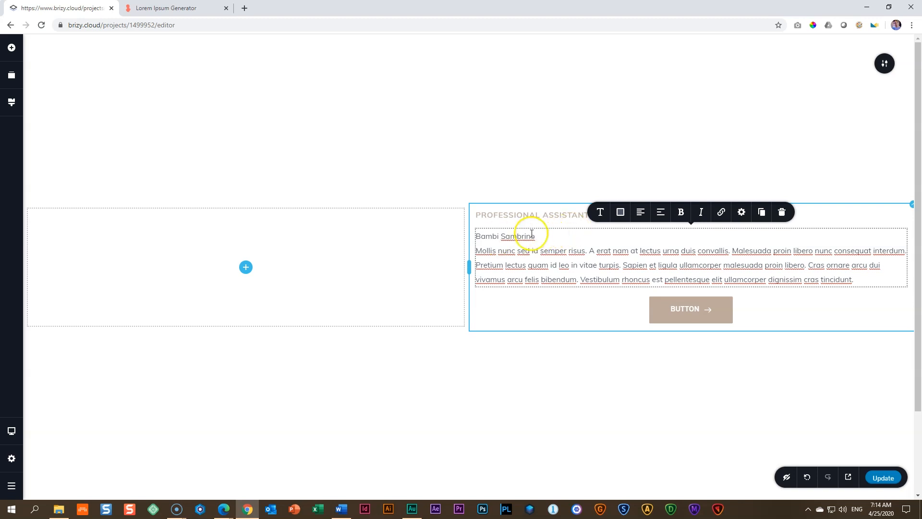
# Step: Set the font size of the full name line to 64
pyautogui.click(516, 234)
pyautogui.click(485, 235)
pyautogui.click(542, 234)
pyautogui.click(600, 214)
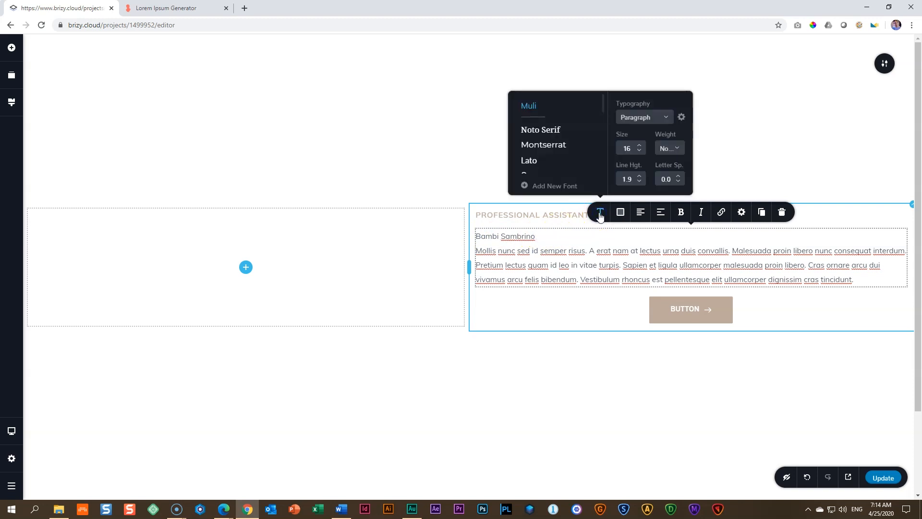
pyautogui.click(635, 148)
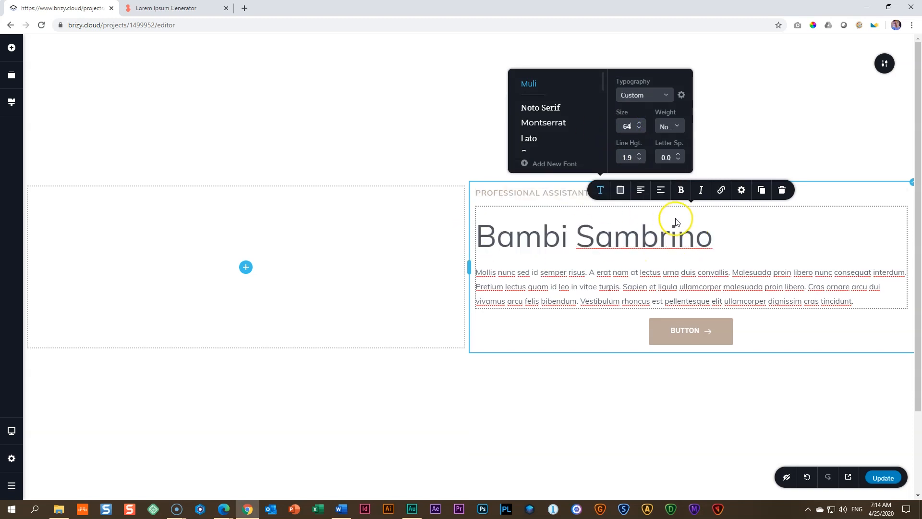
# Step: Reduce the line height of the full name heading to 1.0
pyautogui.click(755, 232)
pyautogui.click(639, 159)
pyautogui.click(639, 159)
pyautogui.click(639, 162)
pyautogui.click(639, 162)
pyautogui.click(639, 162)
pyautogui.click(639, 167)
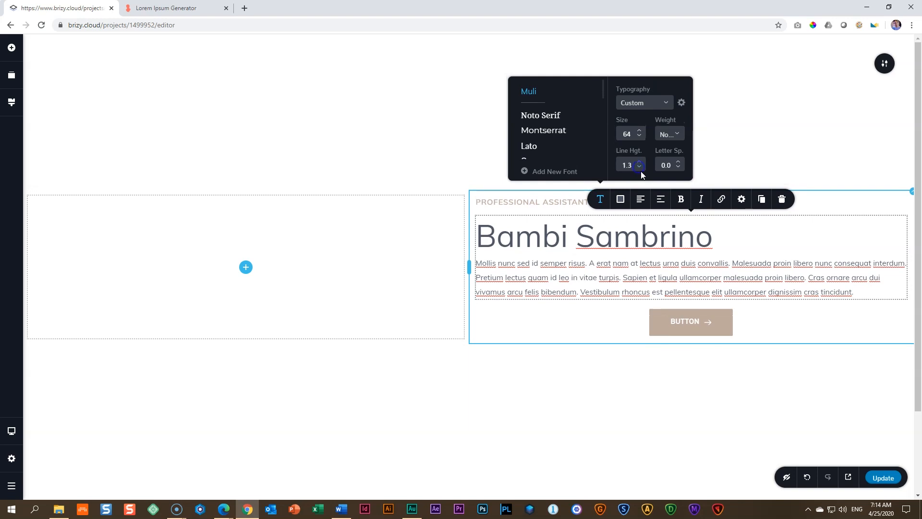
pyautogui.click(640, 168)
pyautogui.click(640, 168)
pyautogui.click(639, 171)
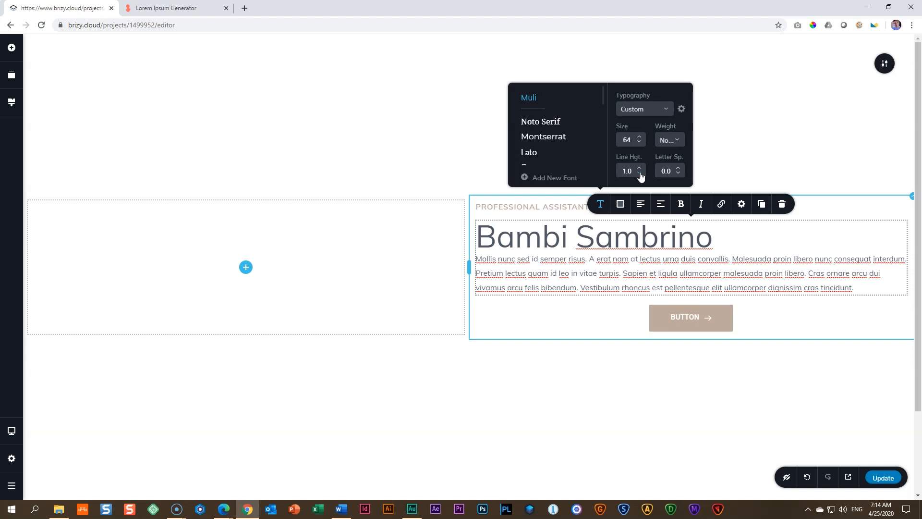
# Step: Check the typography settings of the placeholder paragraph below the name
pyautogui.click(619, 260)
pyautogui.click(600, 204)
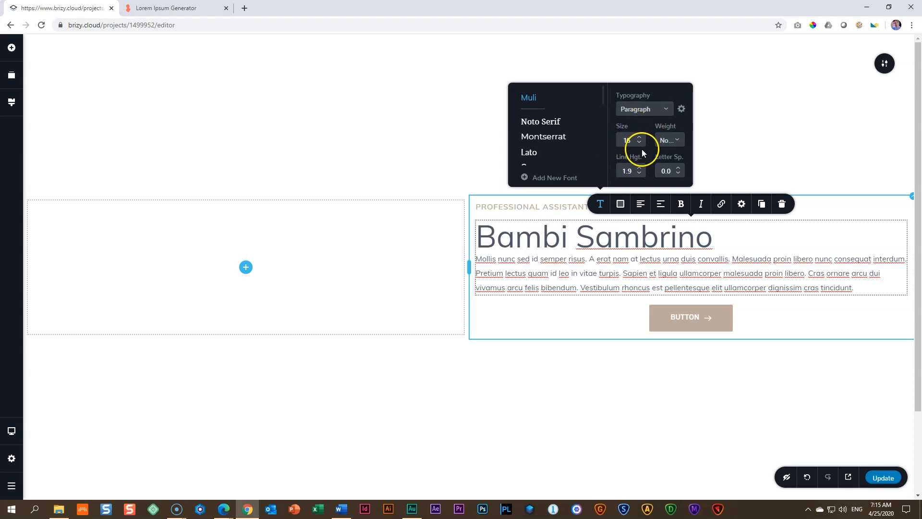
# Step: Set the gap below the full name heading to 16 px
pyautogui.click(651, 238)
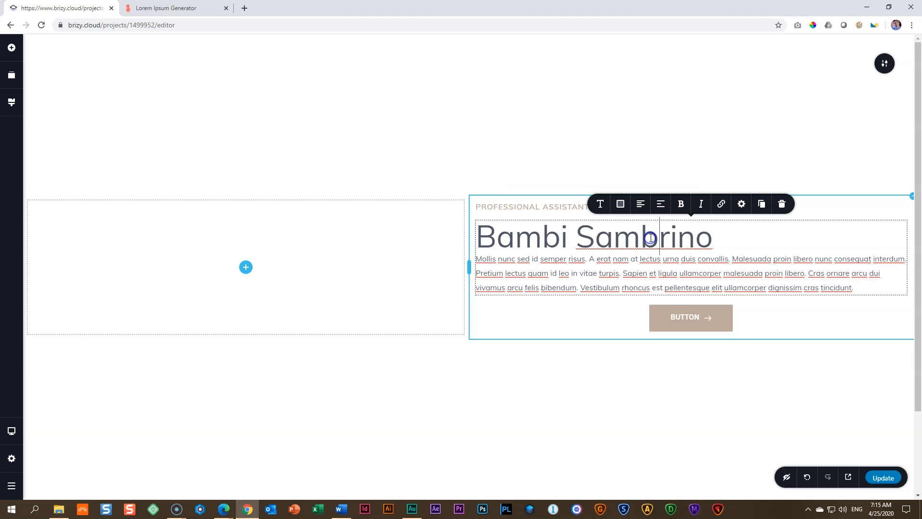
pyautogui.click(741, 205)
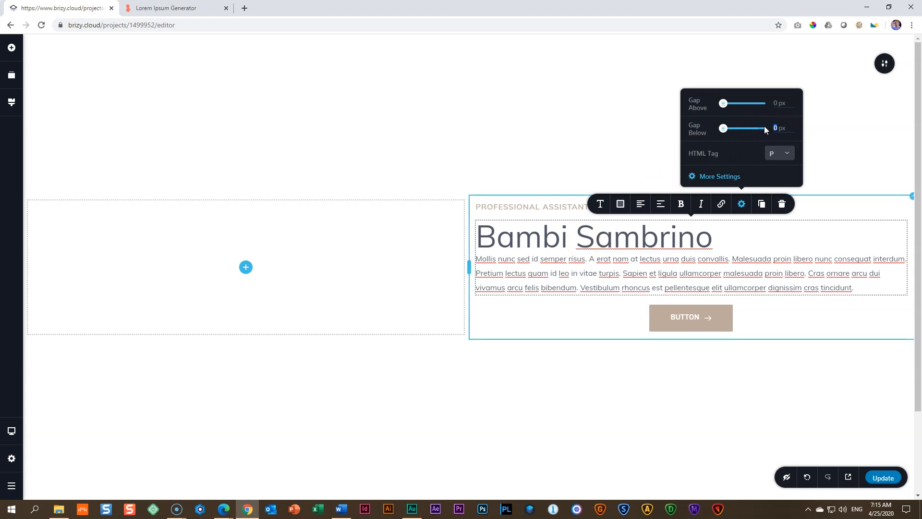
pyautogui.press('Return')
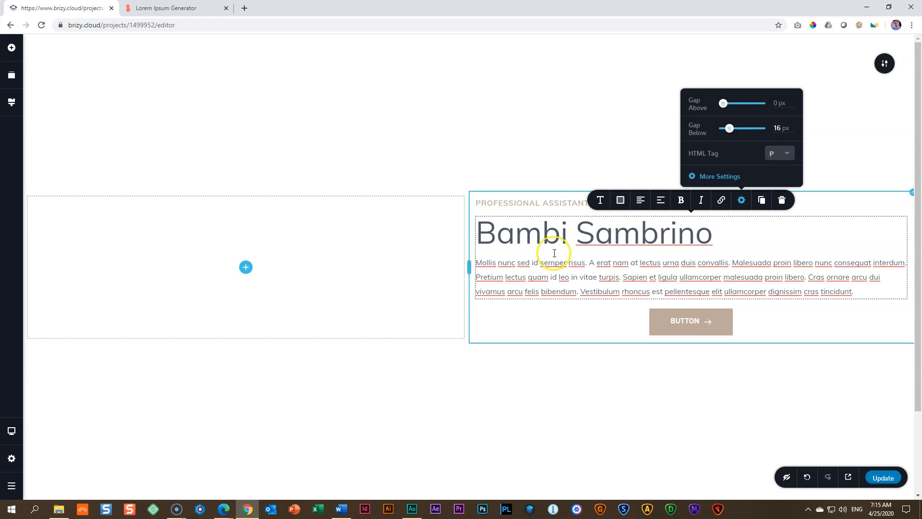
# Step: Left-align the button below the placeholder paragraph
pyautogui.click(634, 280)
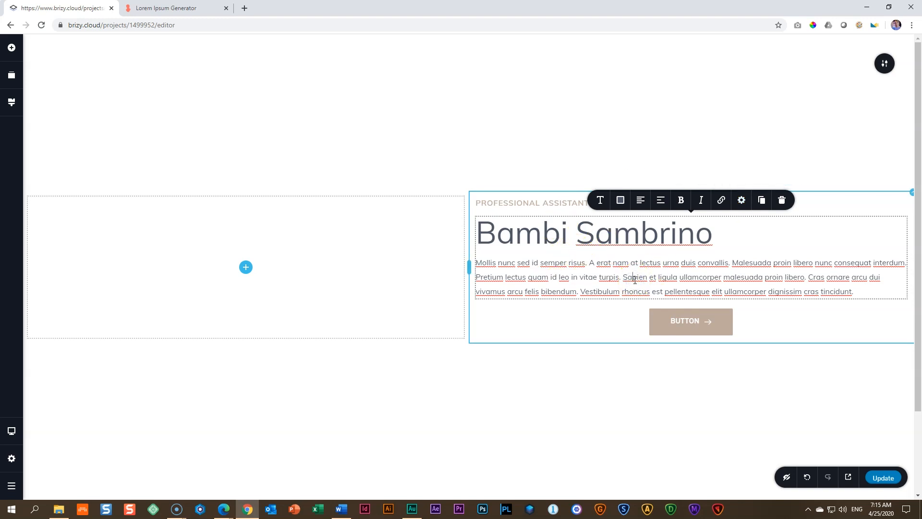
pyautogui.click(613, 278)
pyautogui.click(697, 325)
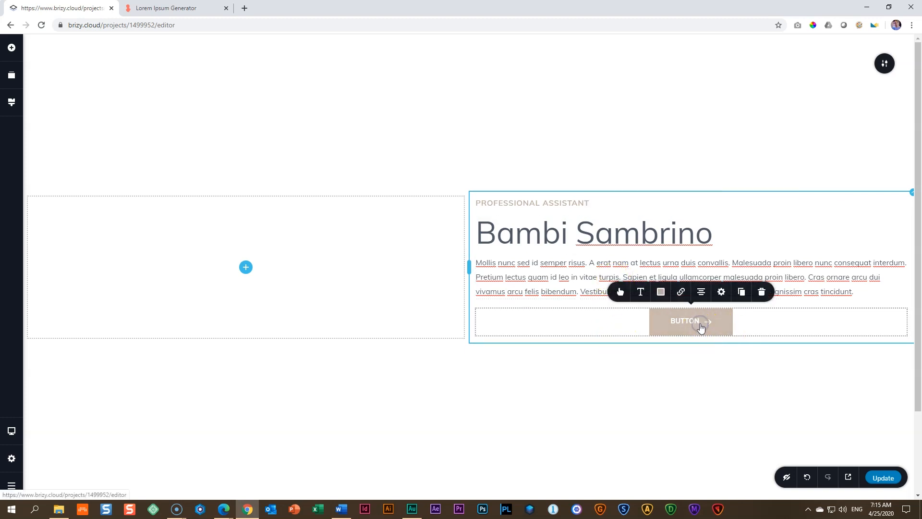
pyautogui.click(700, 294)
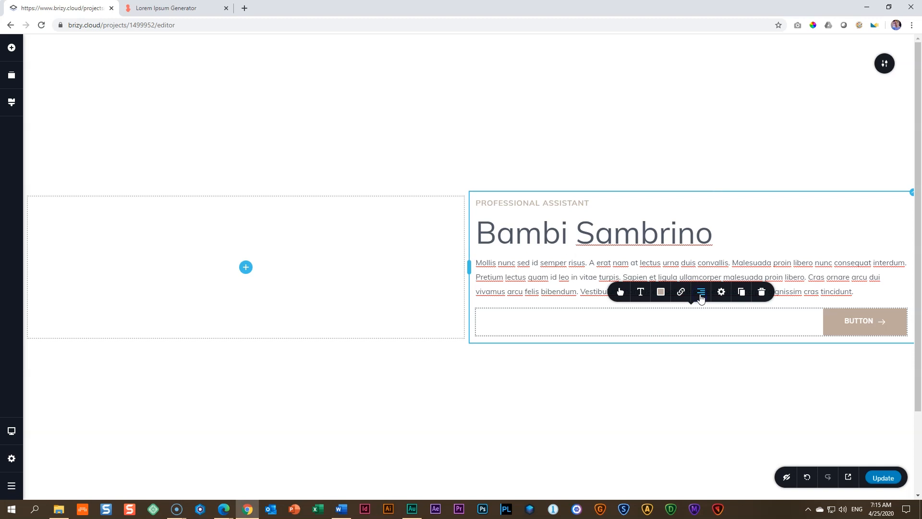
pyautogui.click(701, 297)
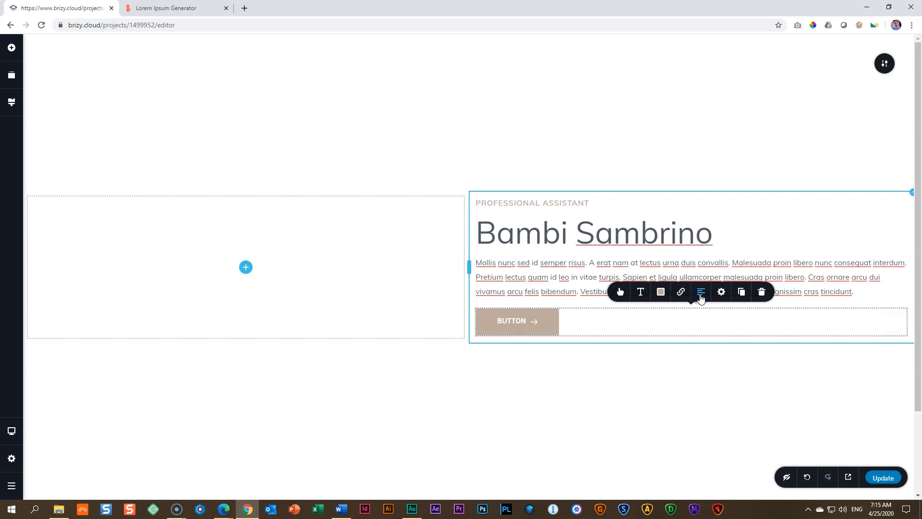
# Step: Change the button's label to "Get in Touch!"
pyautogui.doubleClick(516, 320)
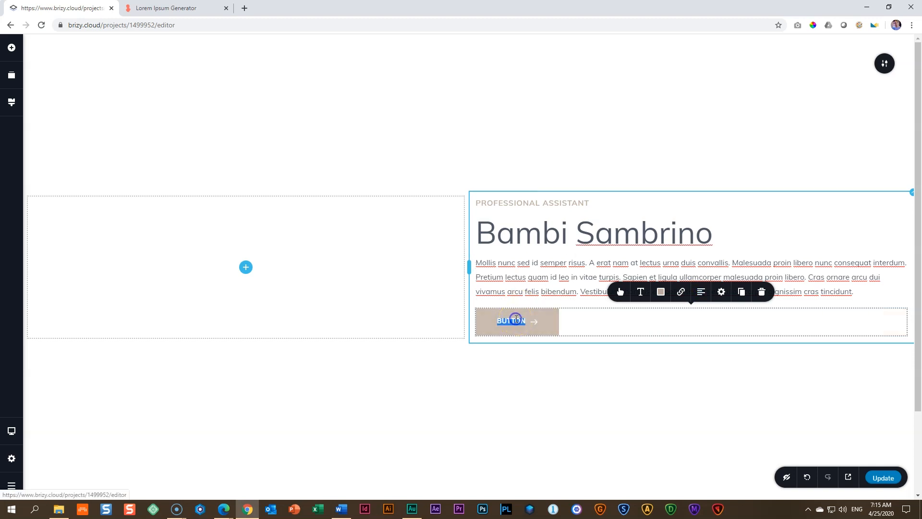
pyautogui.write('Get in Touch!')
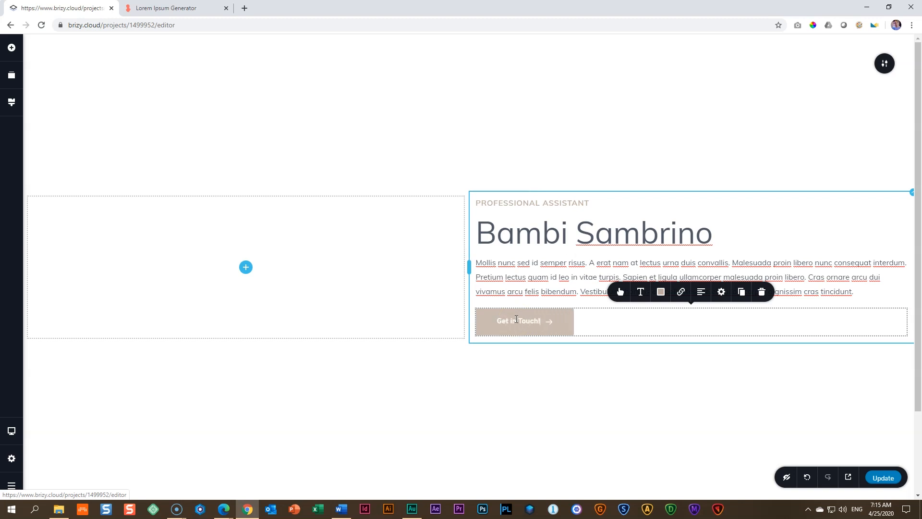
# Step: Remove the arrow icon from the Get in Touch! button
pyautogui.click(620, 292)
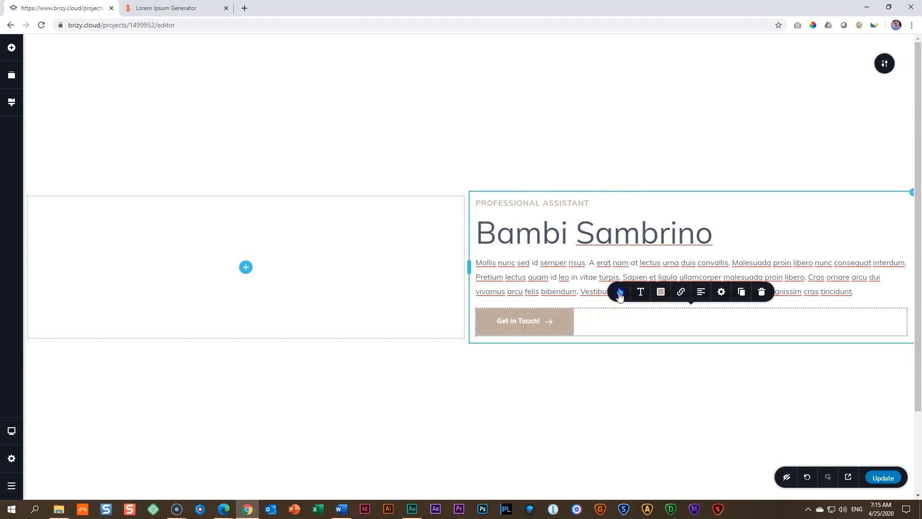
pyautogui.click(634, 166)
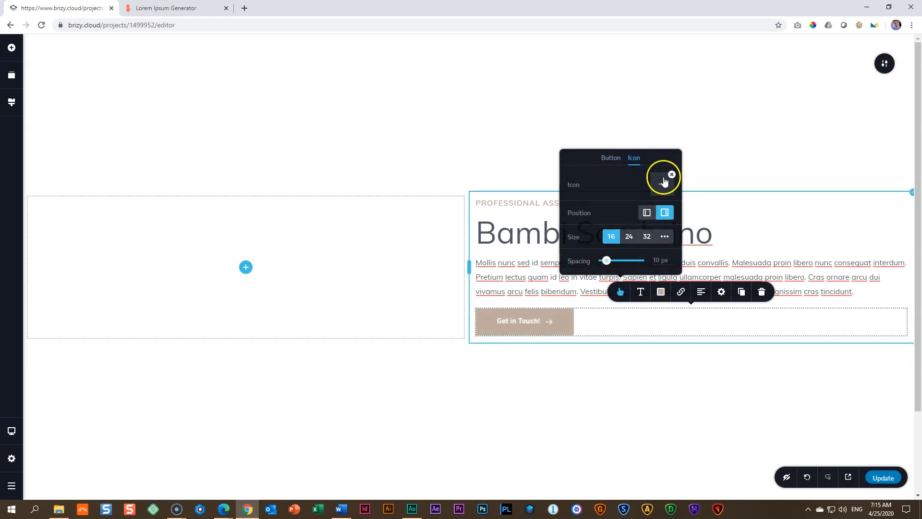
pyautogui.click(673, 176)
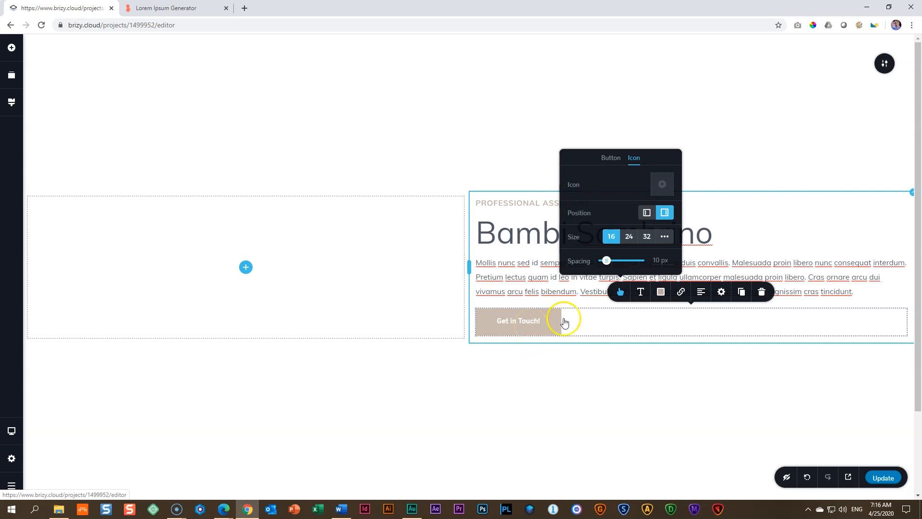
# Step: Set the global Button text style to the Muli font with letter spacing 0.5
pyautogui.click(641, 292)
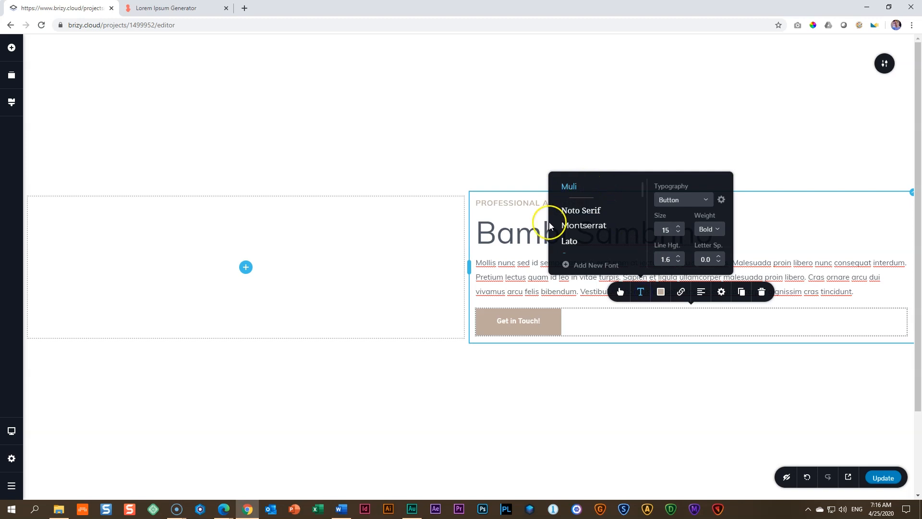
pyautogui.click(529, 319)
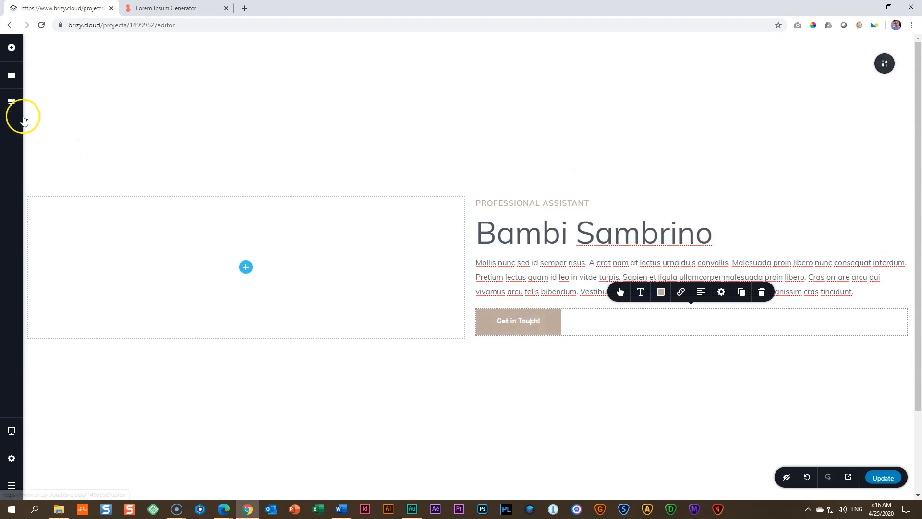
pyautogui.click(11, 102)
pyautogui.scroll(-2, 89, 277)
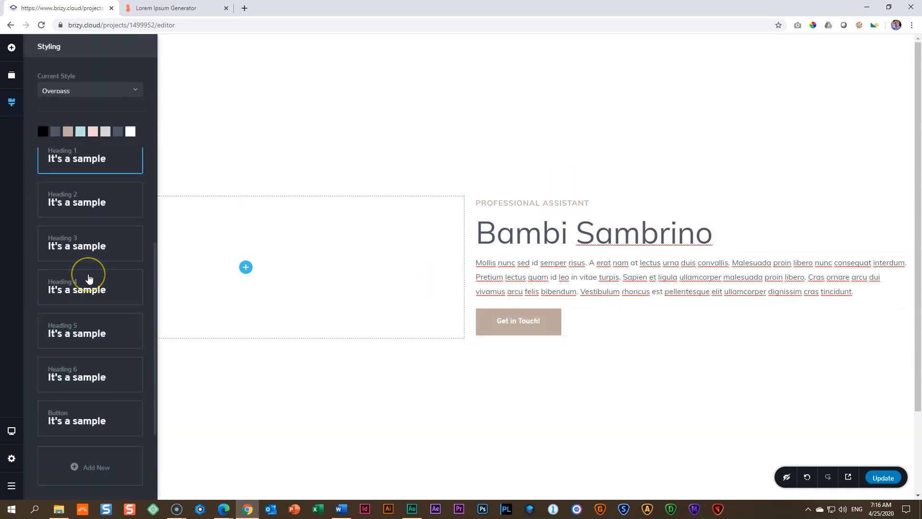
pyautogui.click(71, 419)
pyautogui.click(91, 390)
pyautogui.click(53, 300)
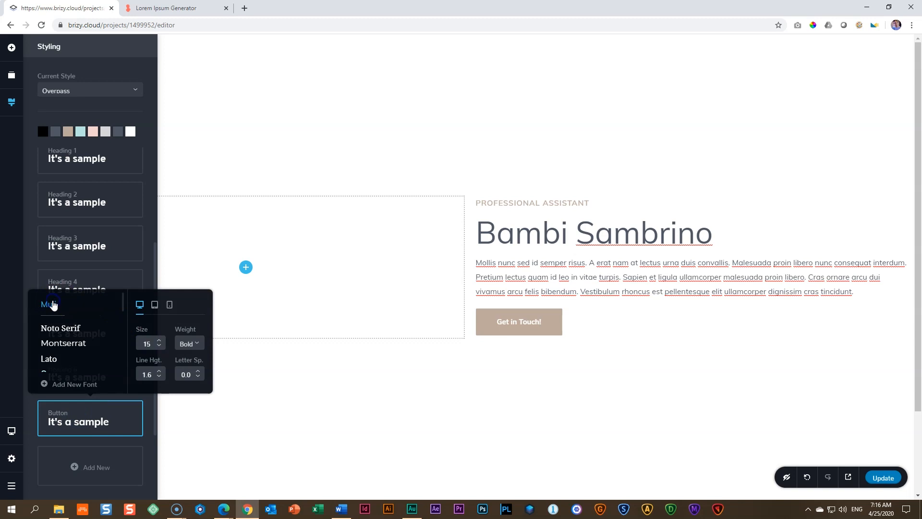
pyautogui.click(522, 321)
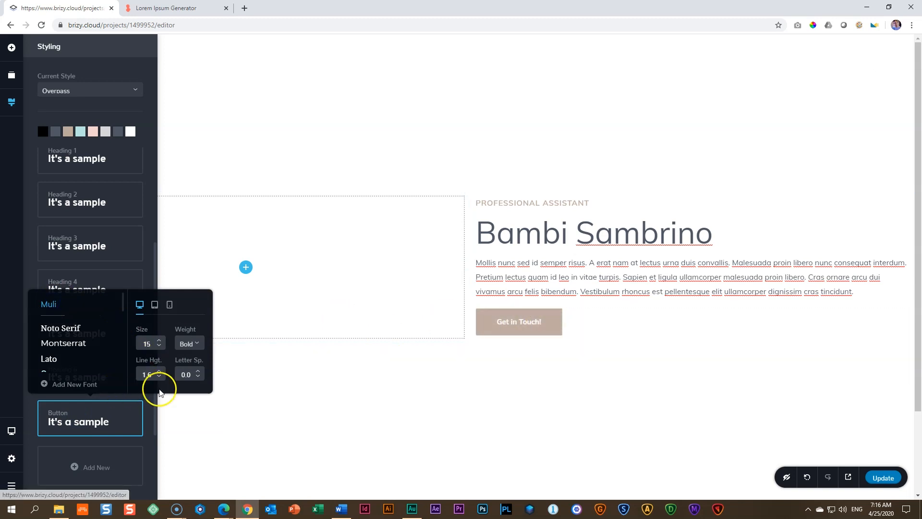
pyautogui.click(199, 373)
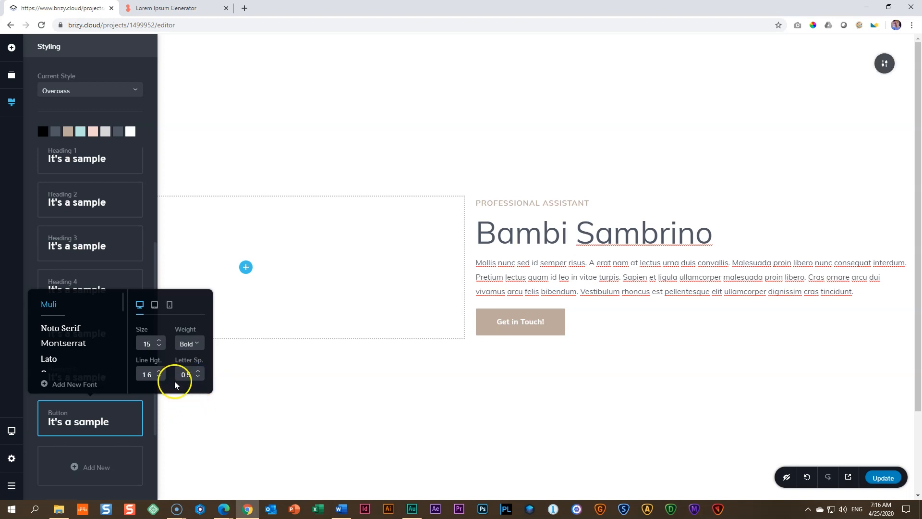
# Step: Reduce the global Button text style's font size to 14
pyautogui.click(159, 347)
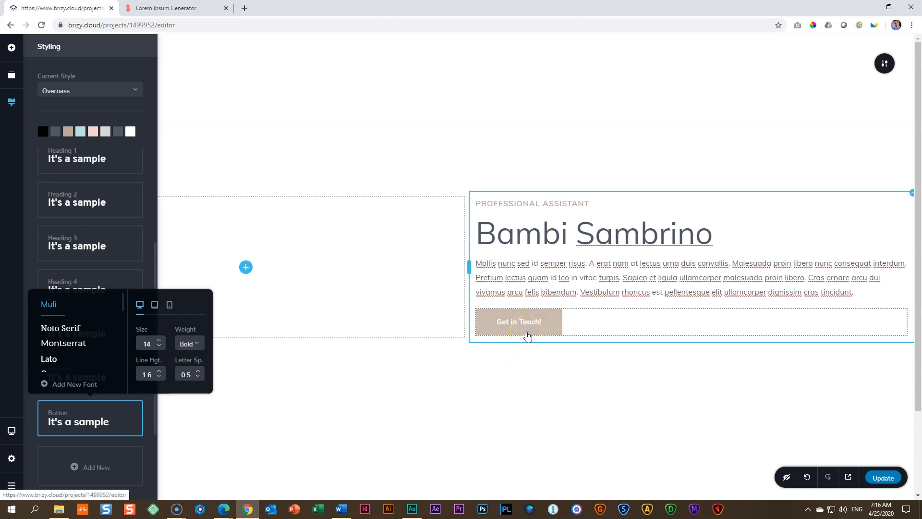
pyautogui.click(493, 371)
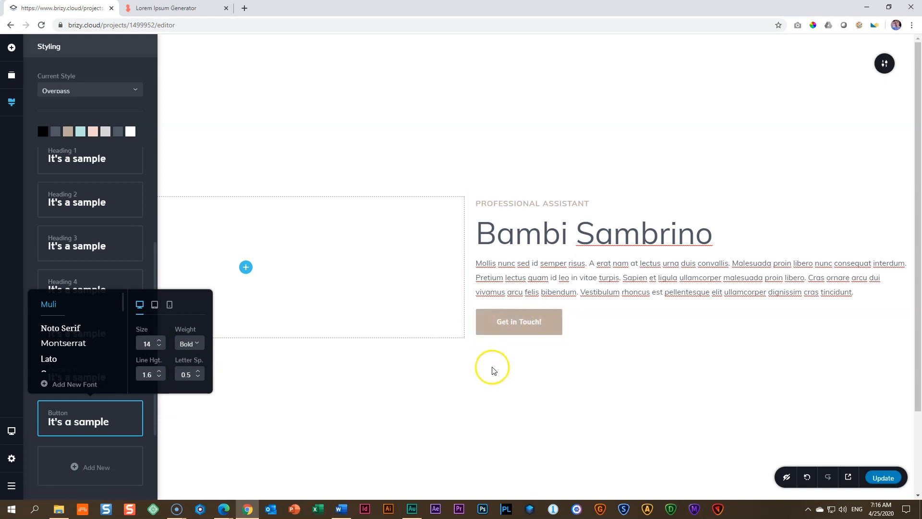
pyautogui.click(521, 354)
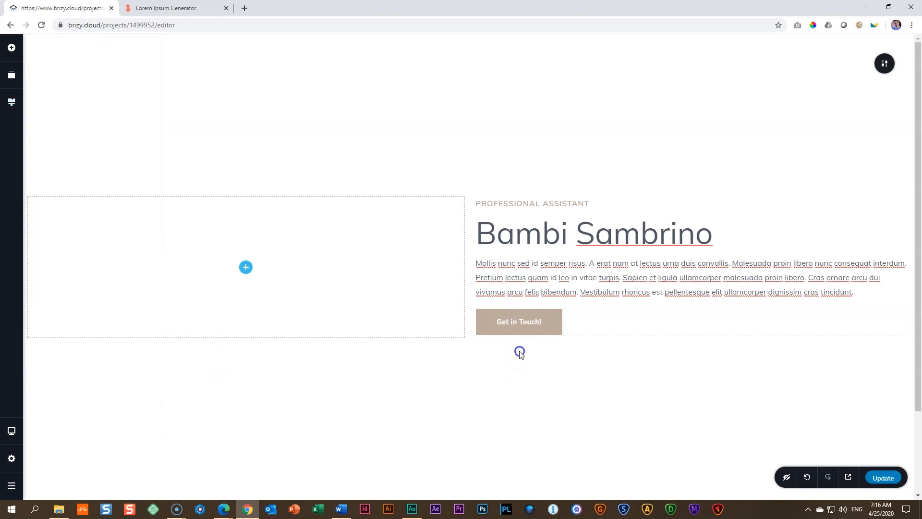
# Step: Make the Get in Touch! button's background fully transparent in its hover state
pyautogui.click(519, 320)
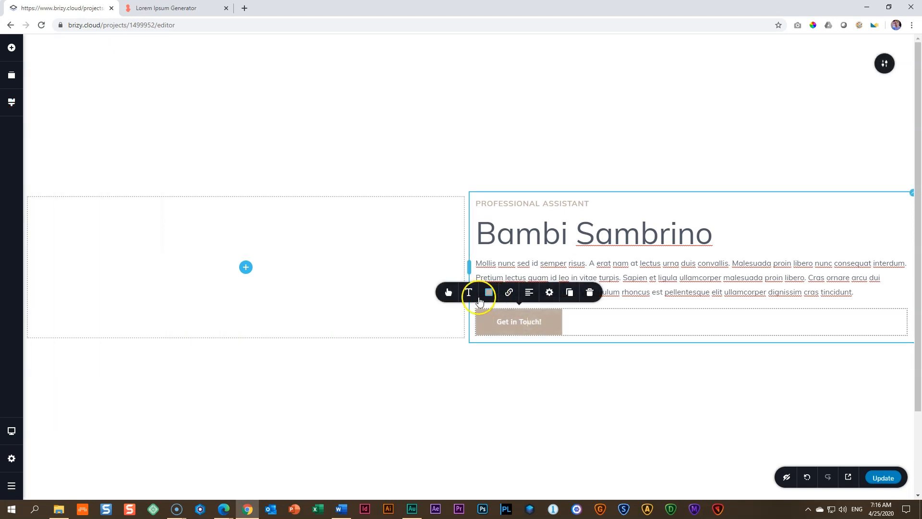
pyautogui.click(489, 292)
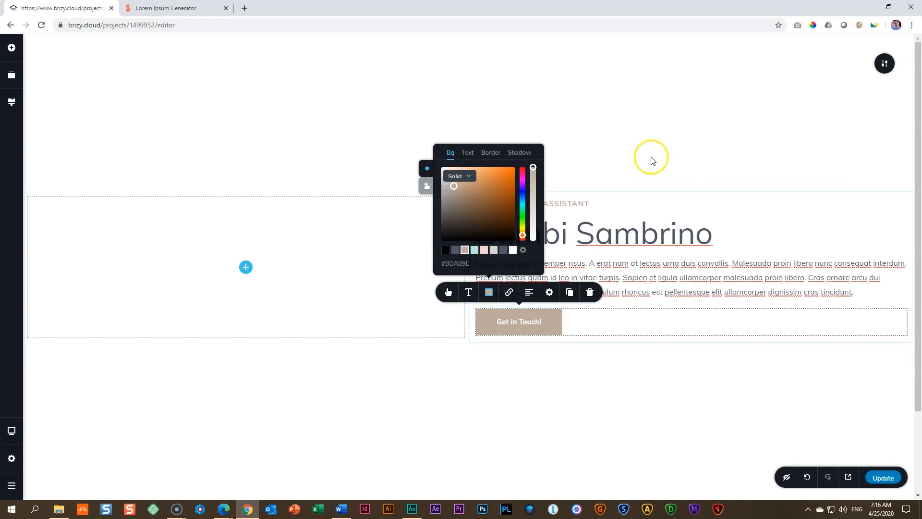
pyautogui.click(426, 187)
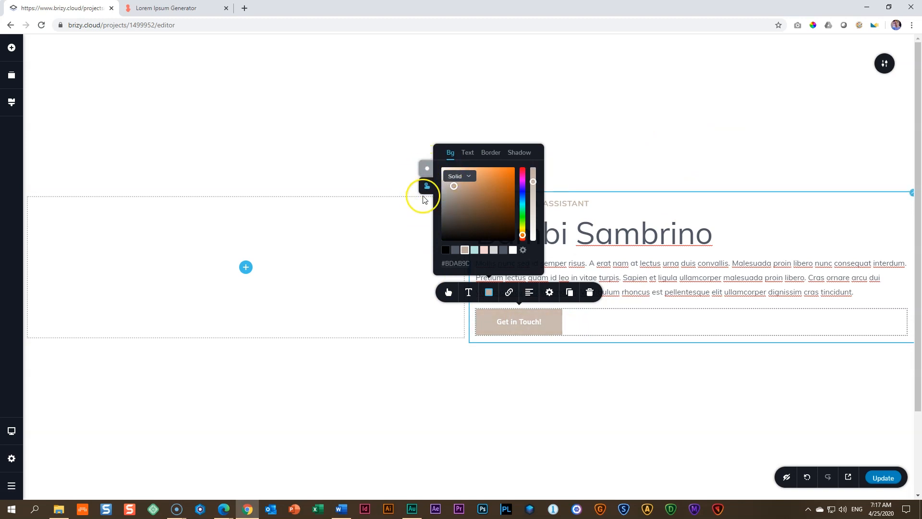
pyautogui.click(425, 187)
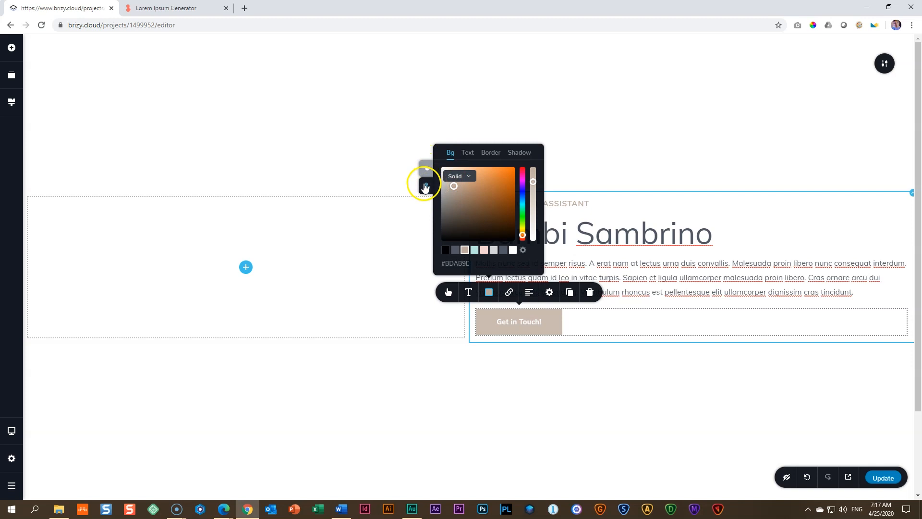
pyautogui.click(450, 157)
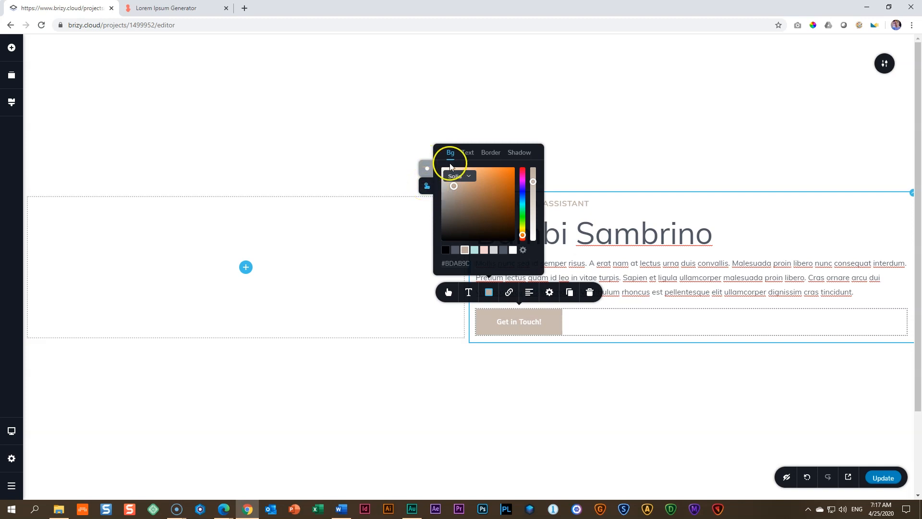
pyautogui.moveTo(533, 182); pyautogui.dragTo(531, 242)
# Step: Set the button's hover text and border colours to the dark grey #4F5764 swatch
pyautogui.click(468, 153)
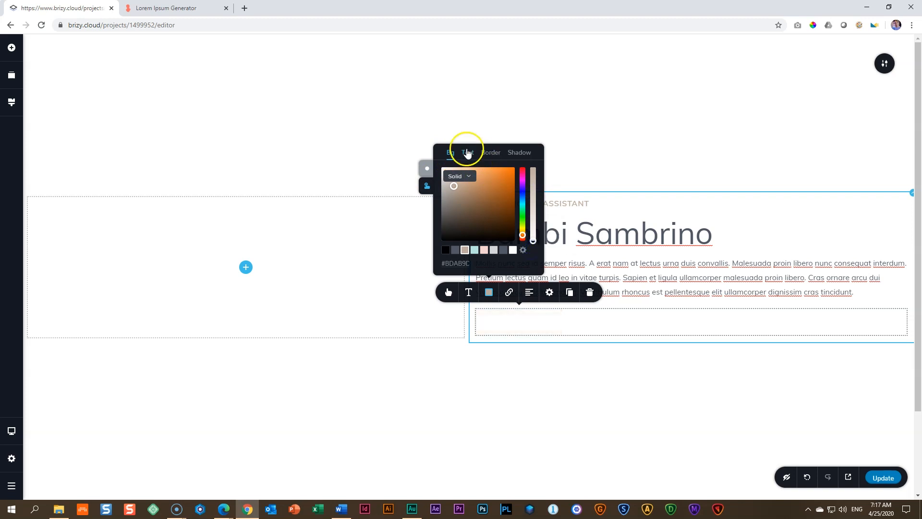
pyautogui.click(503, 249)
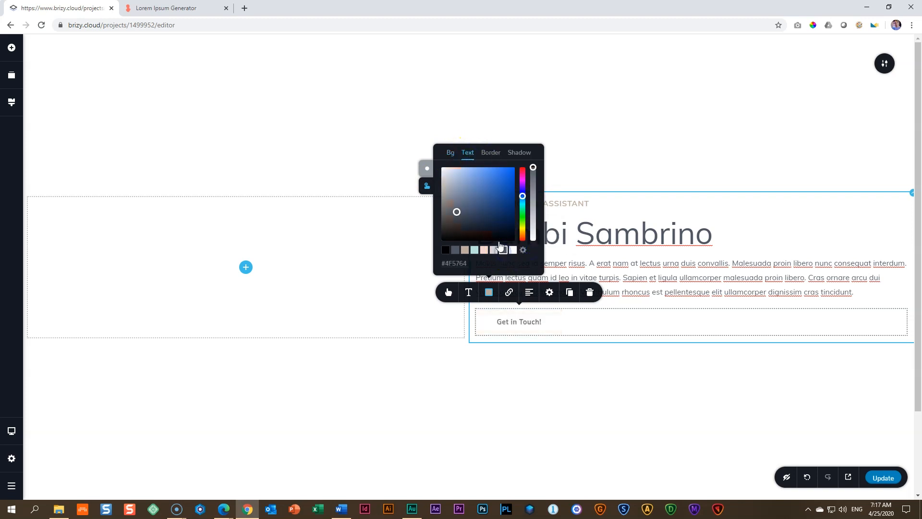
pyautogui.click(491, 152)
pyautogui.click(504, 251)
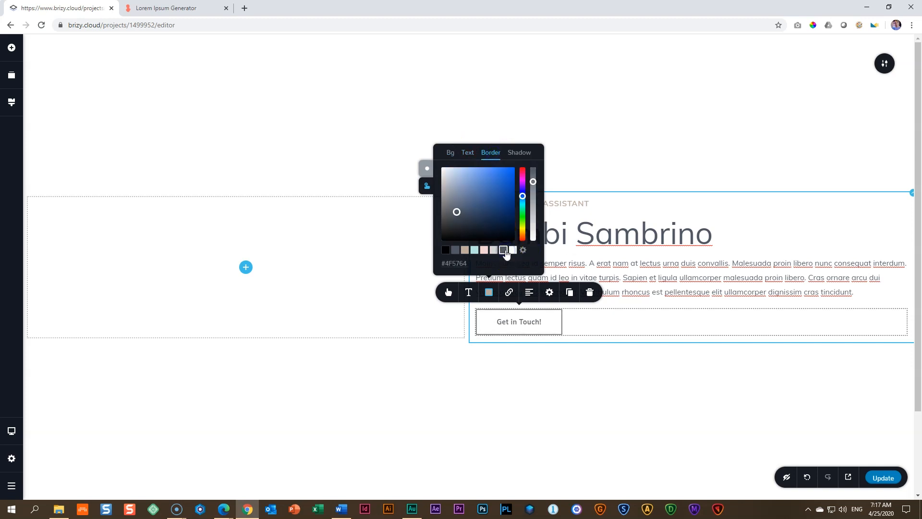
pyautogui.click(522, 334)
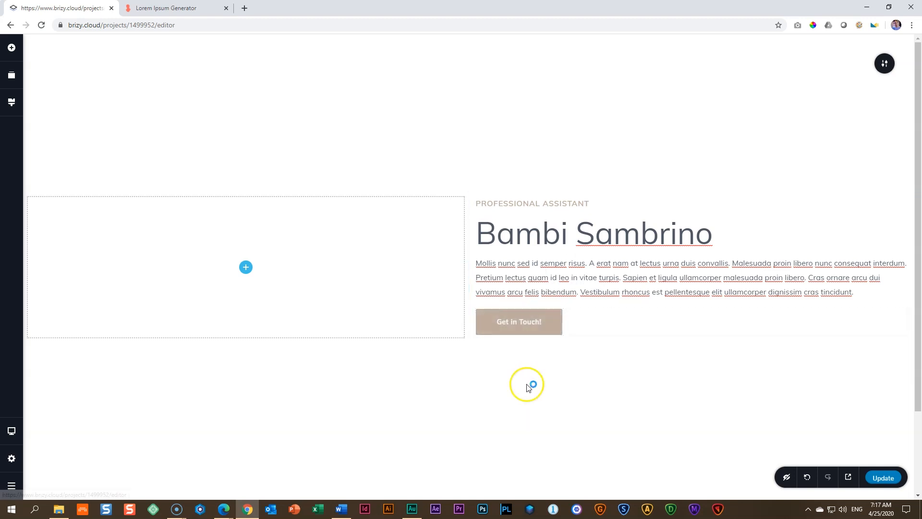
# Step: Set the Get in Touch! button's hover text and border colours to the beige #BDAB9D swatch
pyautogui.click(526, 323)
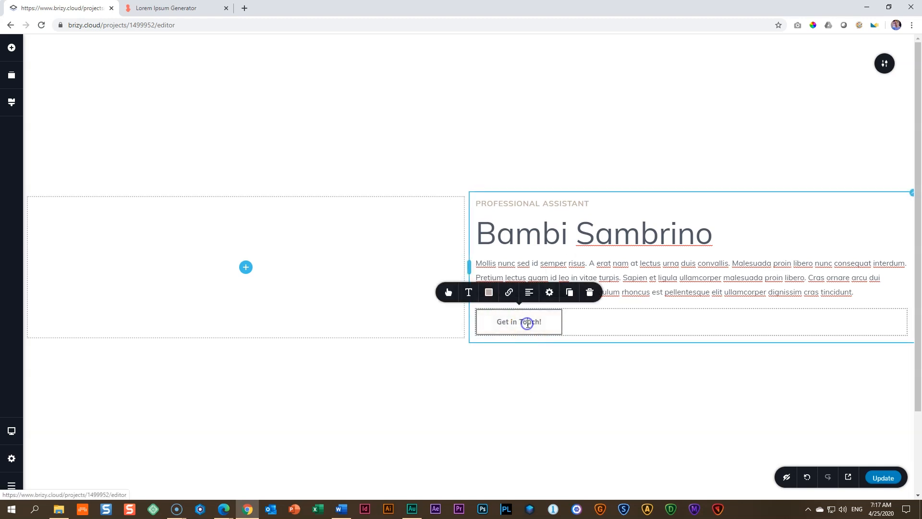
pyautogui.click(490, 293)
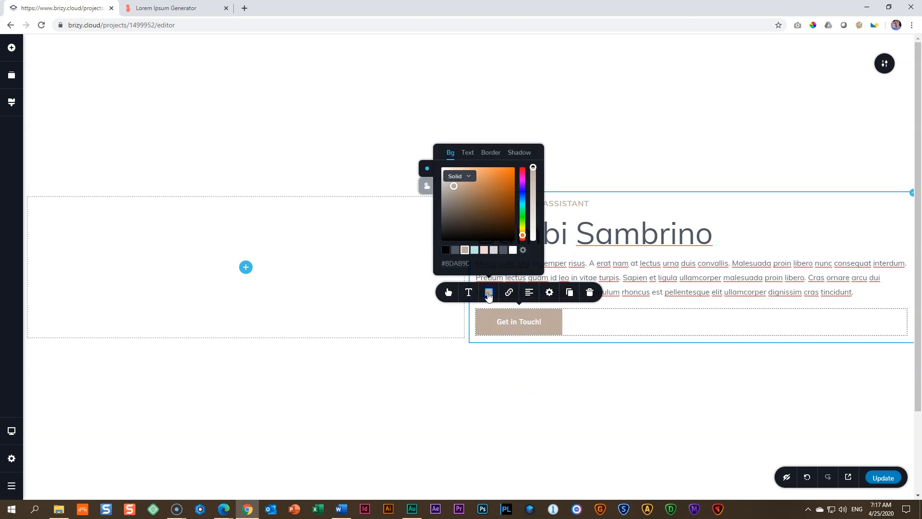
pyautogui.click(427, 186)
pyautogui.click(466, 153)
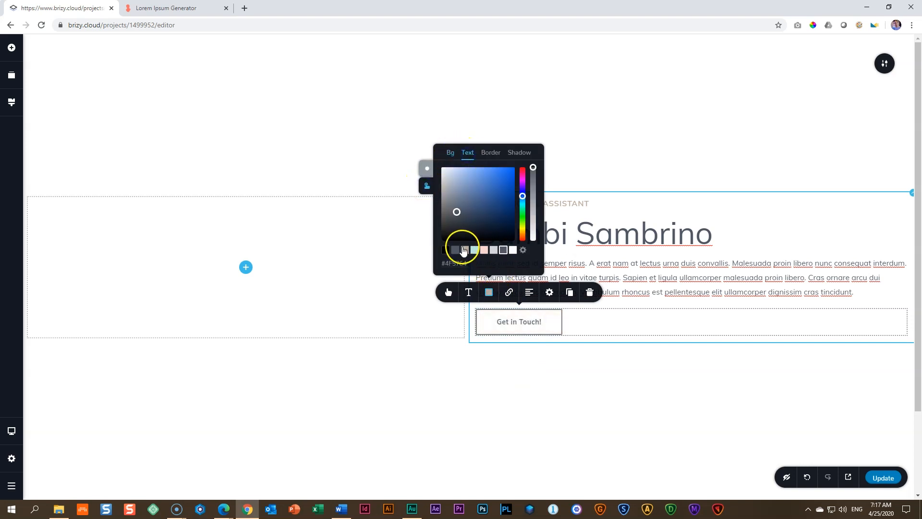
pyautogui.click(465, 250)
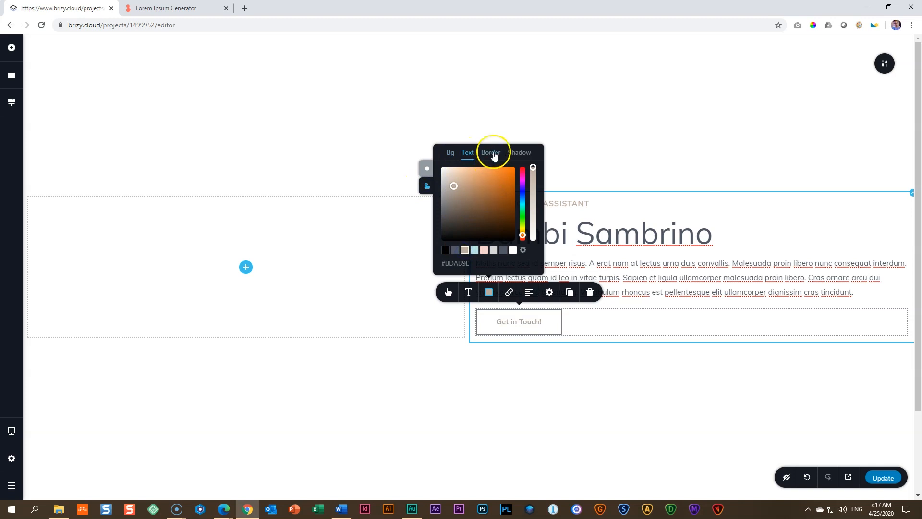
pyautogui.click(492, 153)
pyautogui.click(465, 250)
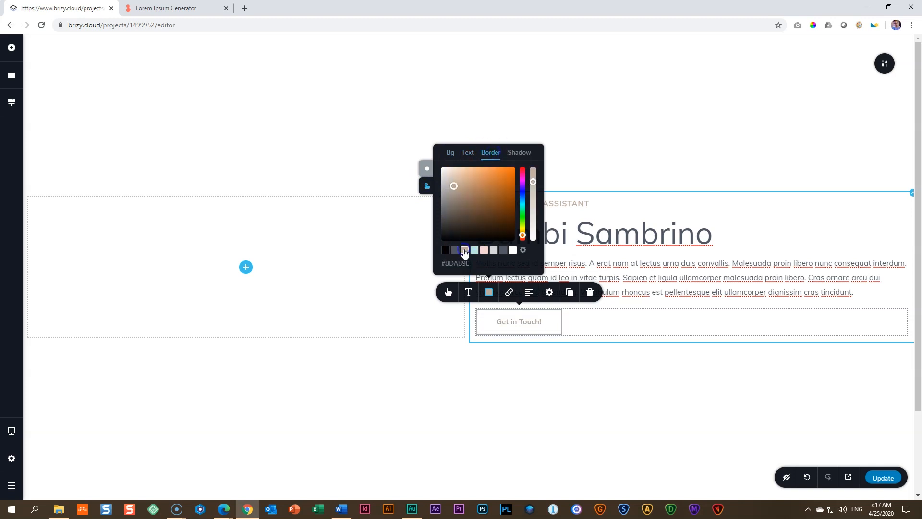
pyautogui.click(469, 395)
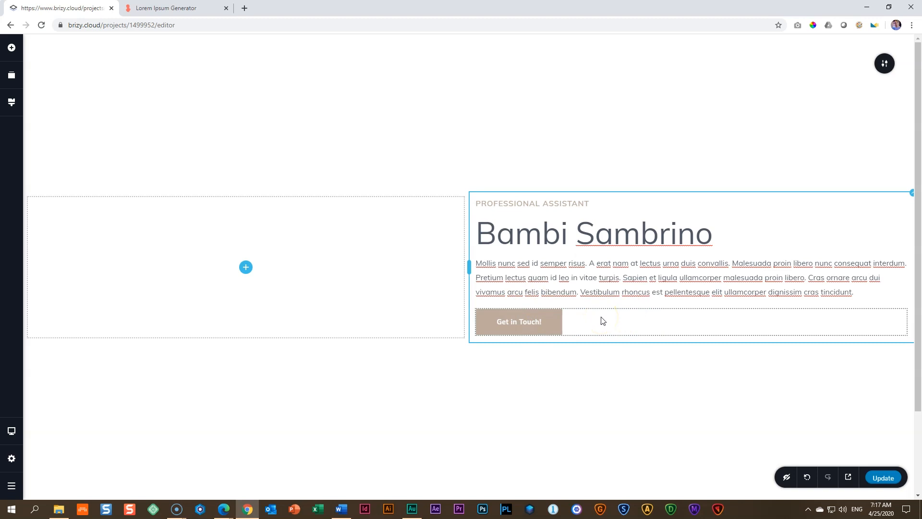
# Step: Duplicate the Get in Touch! button and set the spacing between the two buttons to 22 px
pyautogui.click(526, 323)
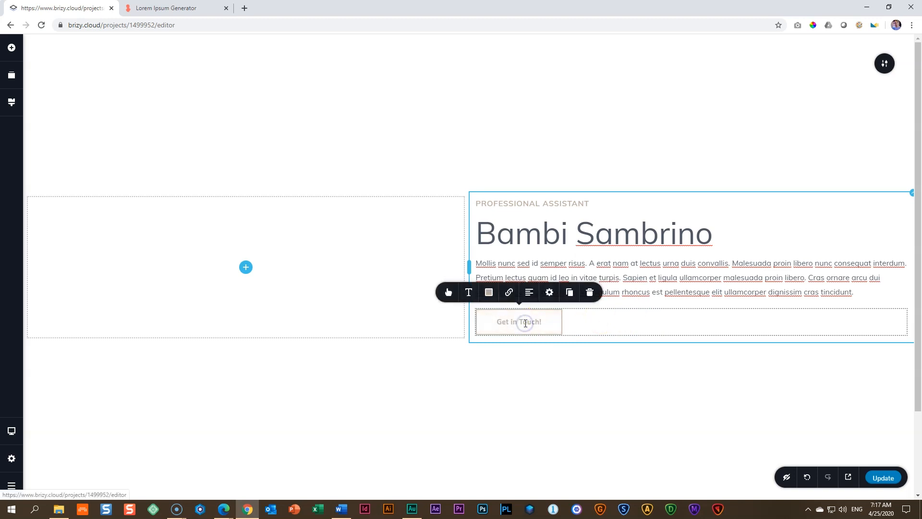
pyautogui.click(572, 296)
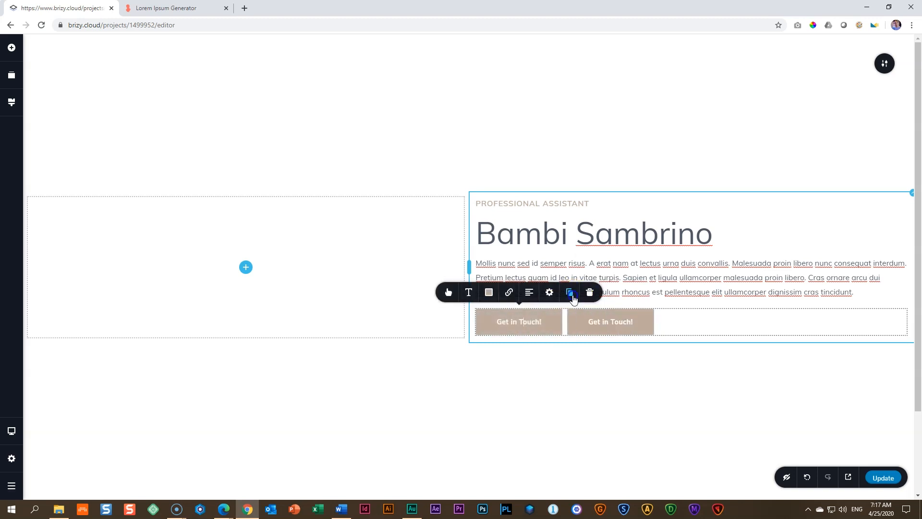
pyautogui.click(633, 321)
pyautogui.click(525, 321)
pyautogui.click(610, 321)
pyautogui.click(448, 295)
pyautogui.click(416, 272)
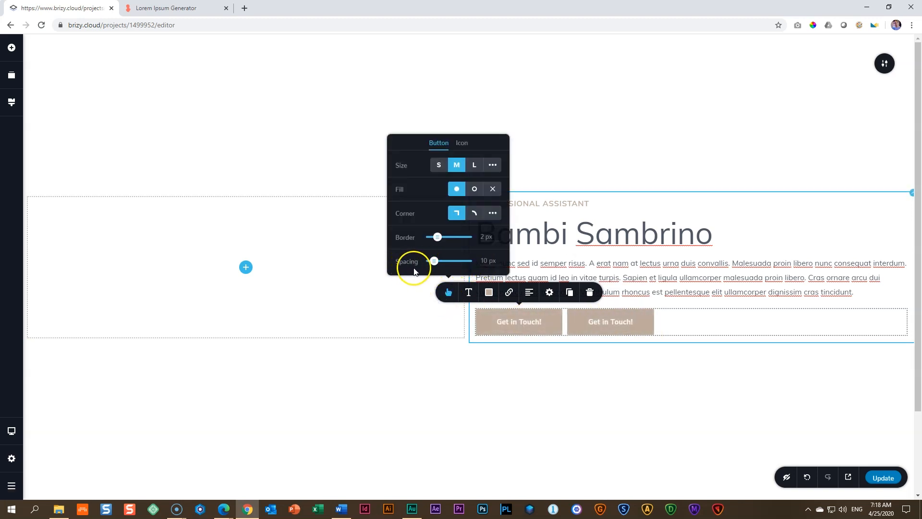
pyautogui.moveTo(433, 260); pyautogui.dragTo(438, 261)
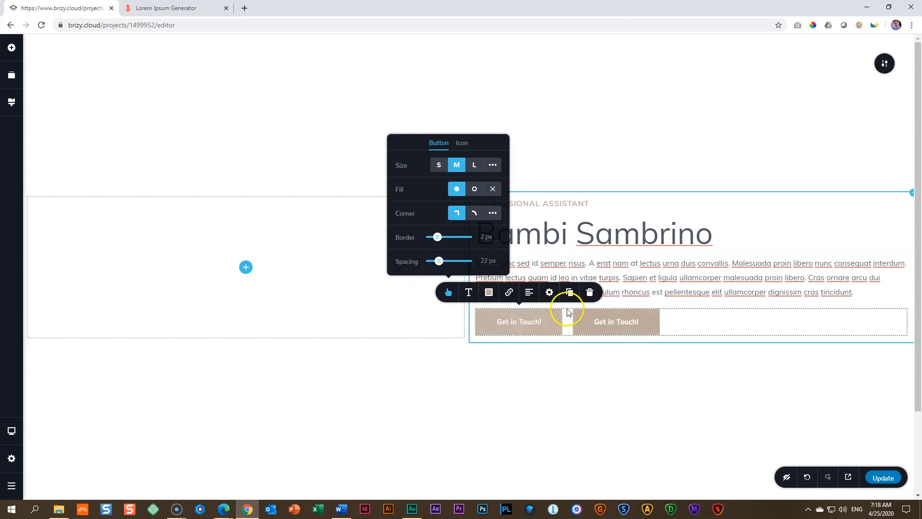
pyautogui.click(553, 363)
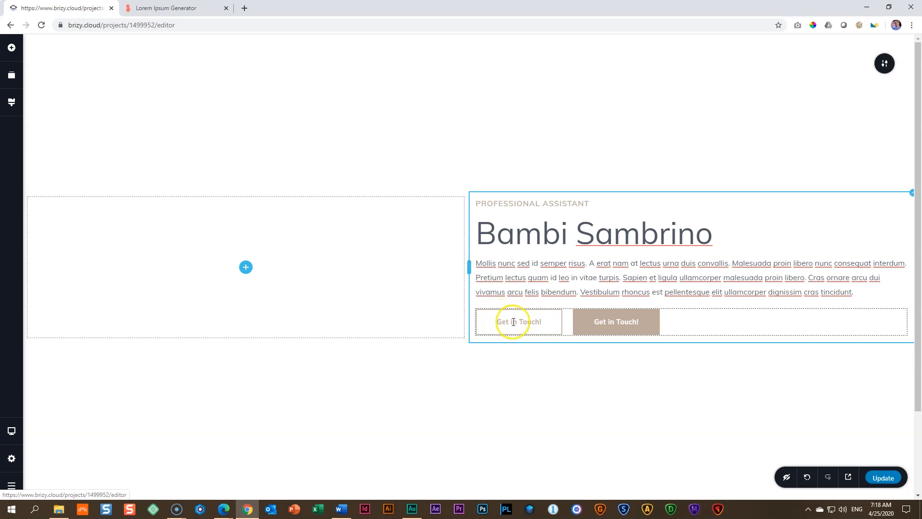
# Step: Give the second button's normal state a fully transparent background with beige #BDAB9D text and border
pyautogui.click(624, 326)
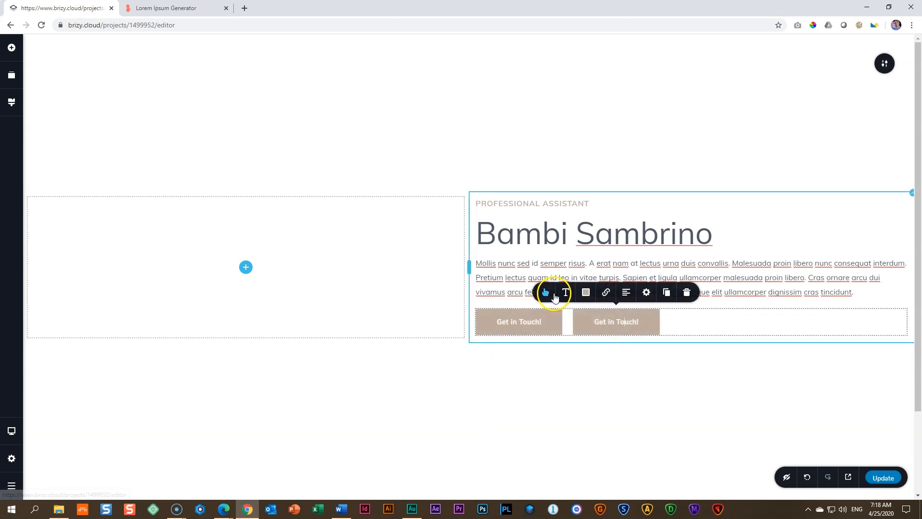
pyautogui.click(586, 292)
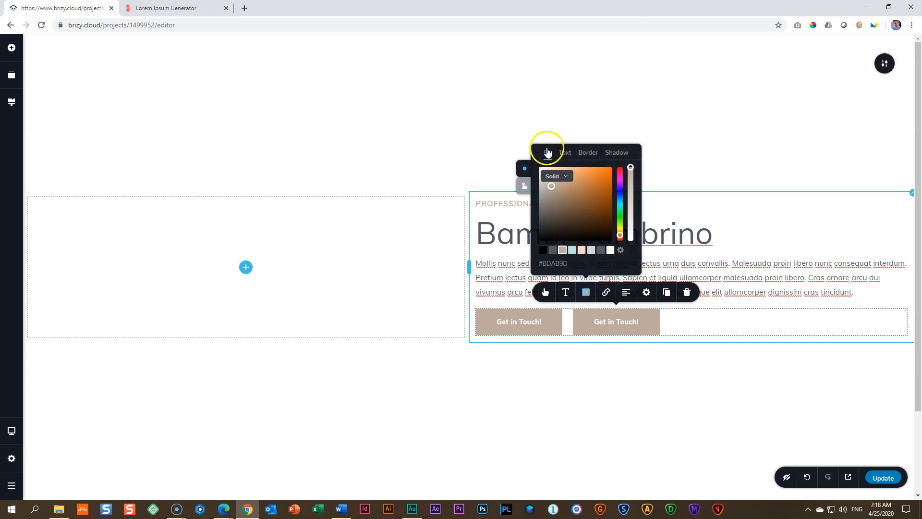
pyautogui.moveTo(631, 167); pyautogui.dragTo(631, 241)
pyautogui.click(567, 153)
pyautogui.click(565, 250)
pyautogui.click(590, 145)
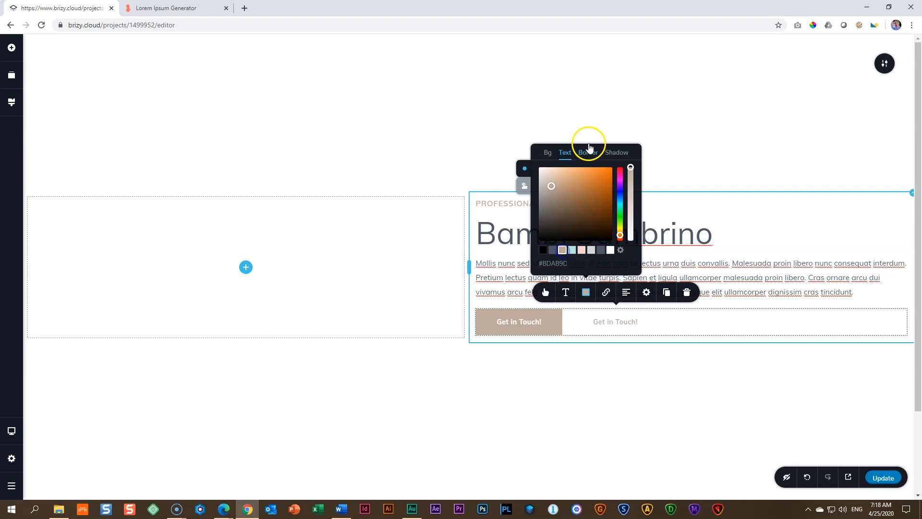
pyautogui.click(562, 250)
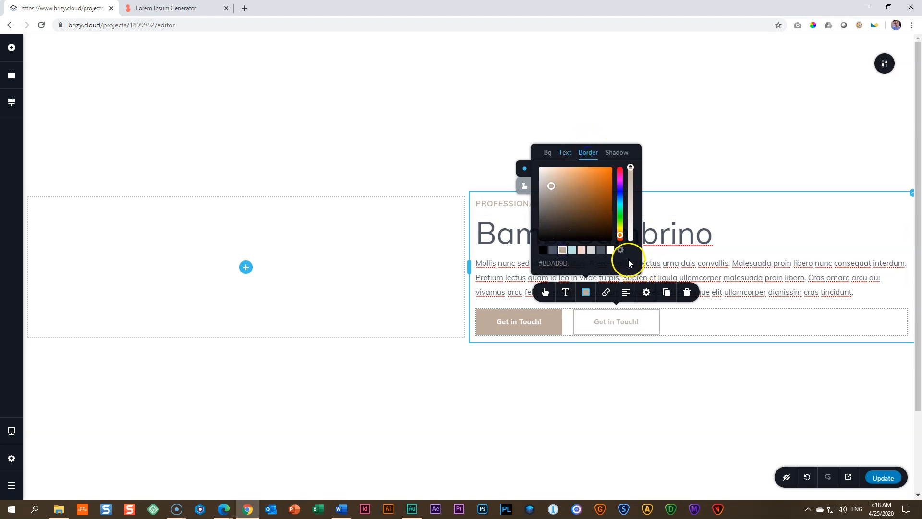
# Step: Give the second button's hover state a fully opaque beige background with white text and a white border colour
pyautogui.click(524, 187)
pyautogui.click(546, 151)
pyautogui.click(633, 237)
pyautogui.moveTo(633, 237); pyautogui.dragTo(633, 164)
pyautogui.click(566, 153)
pyautogui.click(610, 249)
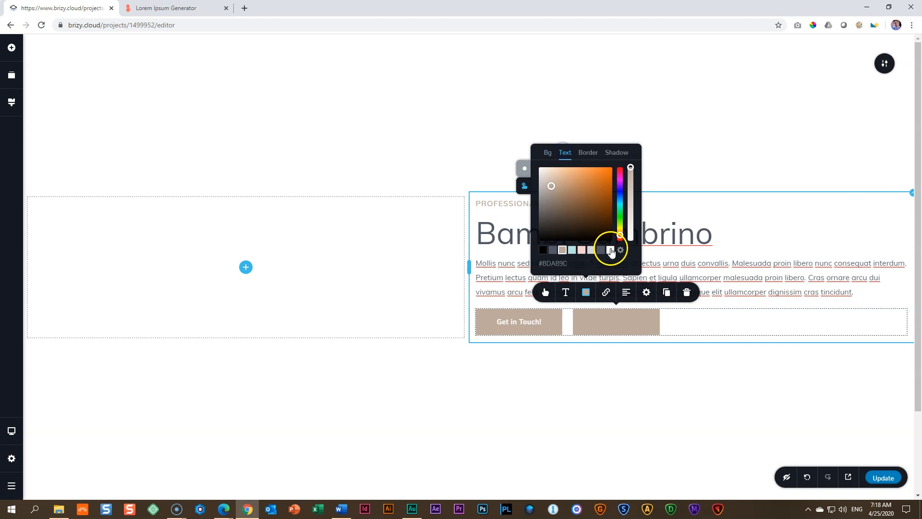
pyautogui.click(589, 152)
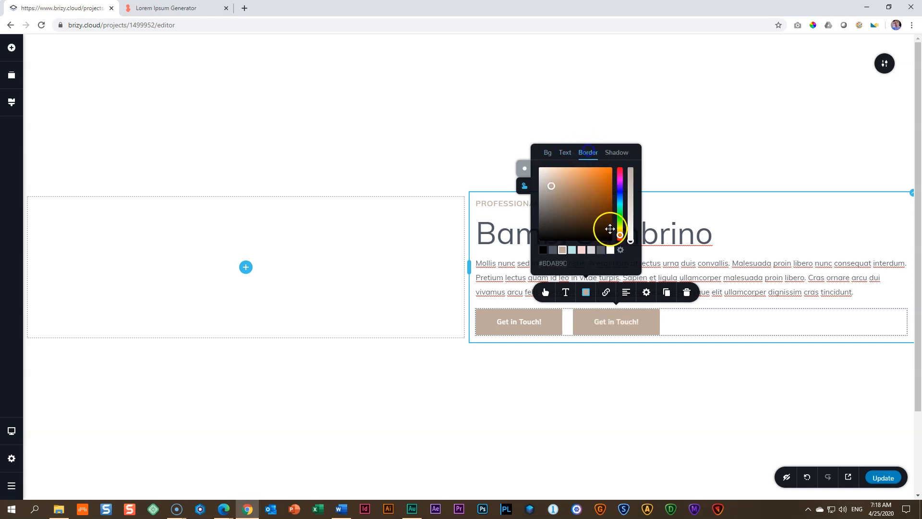
pyautogui.click(610, 250)
pyautogui.click(618, 387)
pyautogui.click(542, 339)
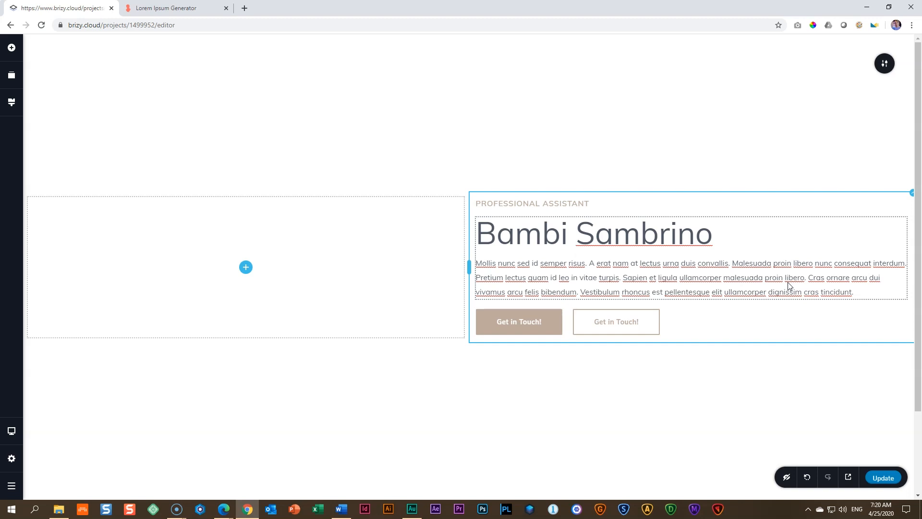
# Step: Fill the empty column beside the name and text with a solid #4F5764 overlay colour
pyautogui.click(467, 195)
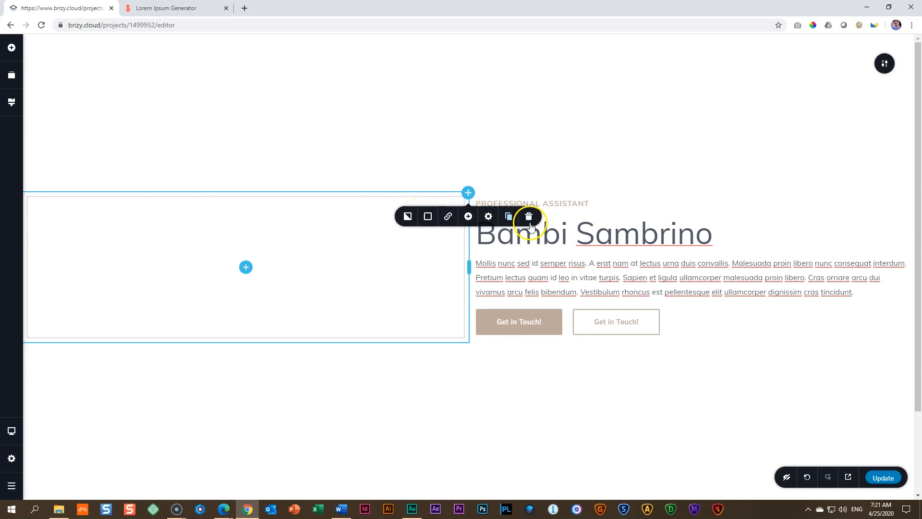
pyautogui.click(429, 217)
pyautogui.click(394, 340)
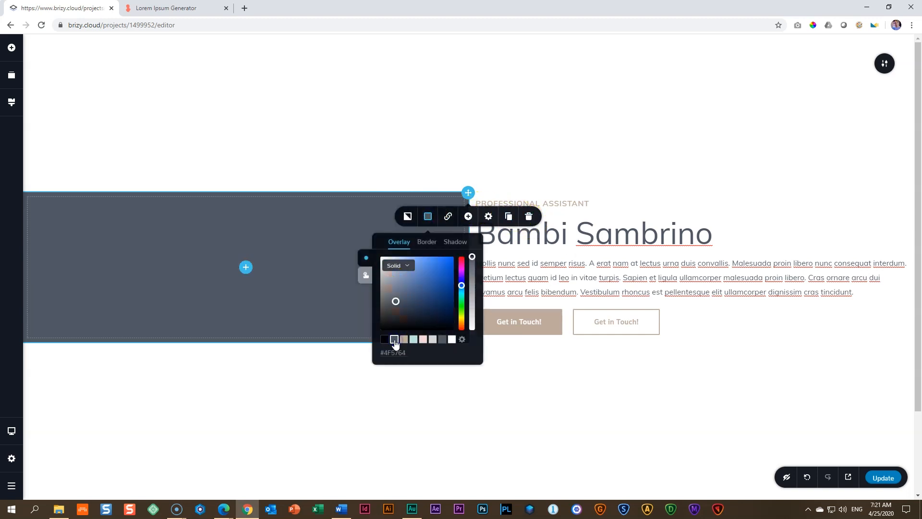
# Step: Add an image element to the dark empty column and fill it with the photo of the woman holding a phone at her laptop
pyautogui.click(246, 267)
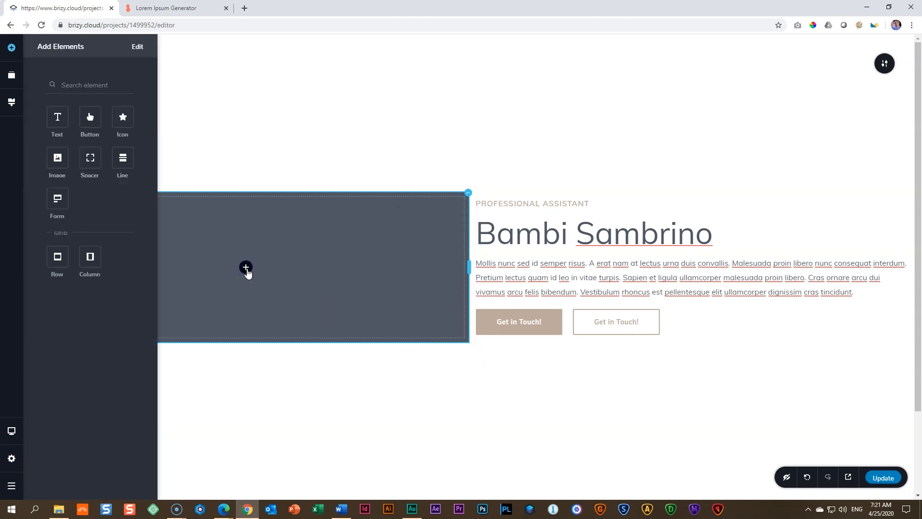
pyautogui.moveTo(57, 158); pyautogui.dragTo(243, 263)
pyautogui.click(272, 250)
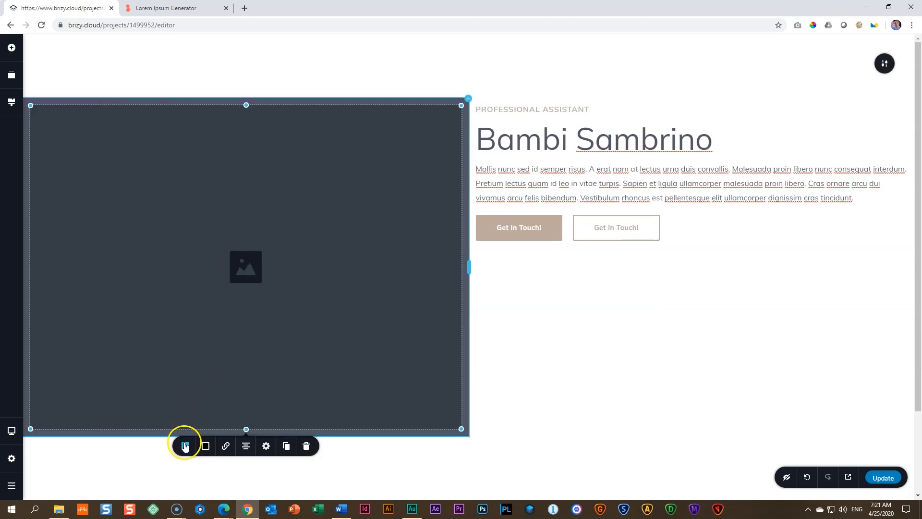
pyautogui.click(185, 446)
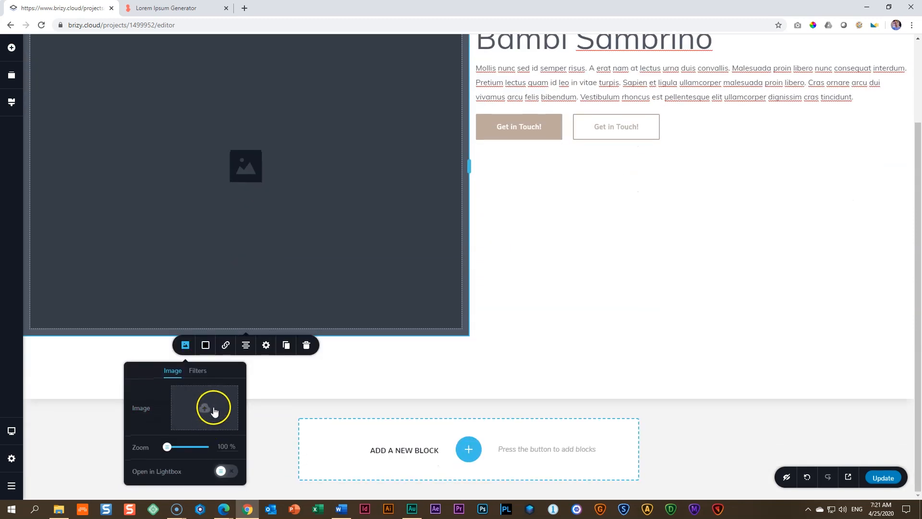
pyautogui.click(212, 406)
pyautogui.click(111, 78)
pyautogui.click(366, 241)
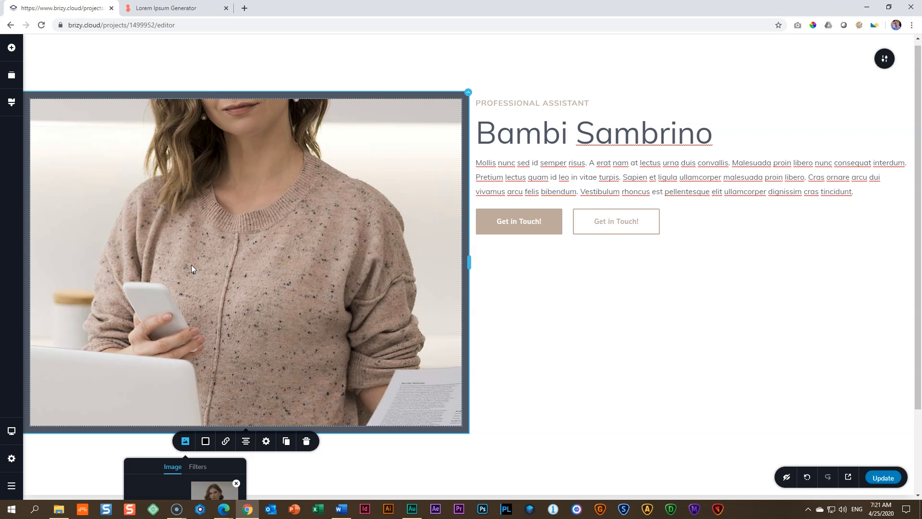
# Step: Set the photo's height to 100 % and scale it down proportionally to about 40 % of the column's width
pyautogui.click(266, 441)
pyautogui.scroll(-2, 301, 399)
pyautogui.doubleClick(301, 399)
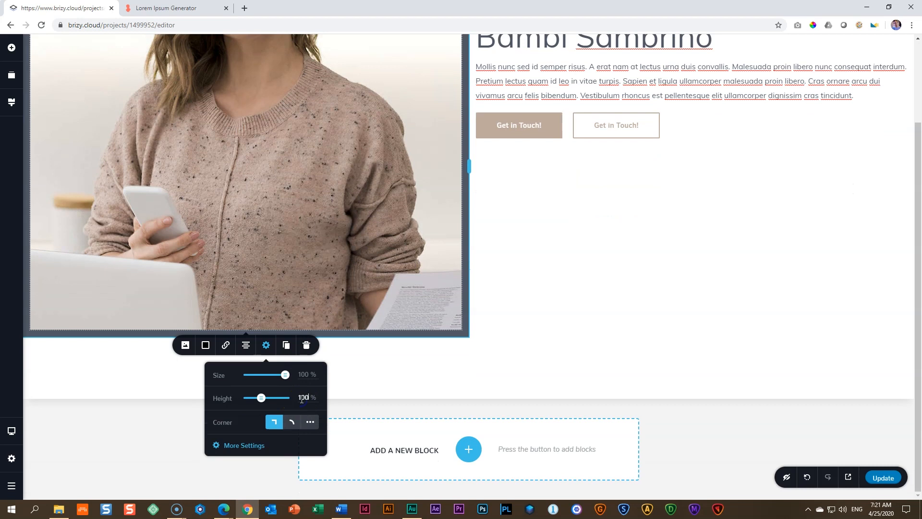
pyautogui.write('100')
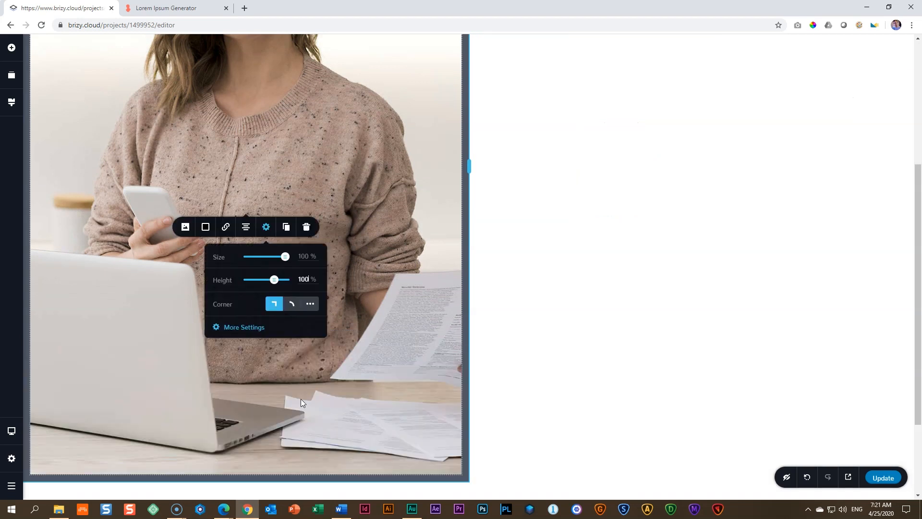
pyautogui.click(377, 170)
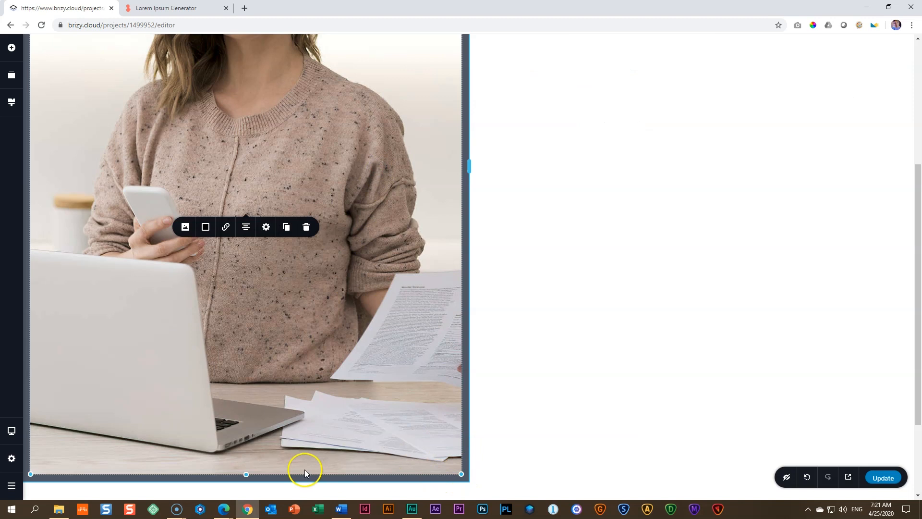
pyautogui.moveTo(457, 472); pyautogui.dragTo(332, 303)
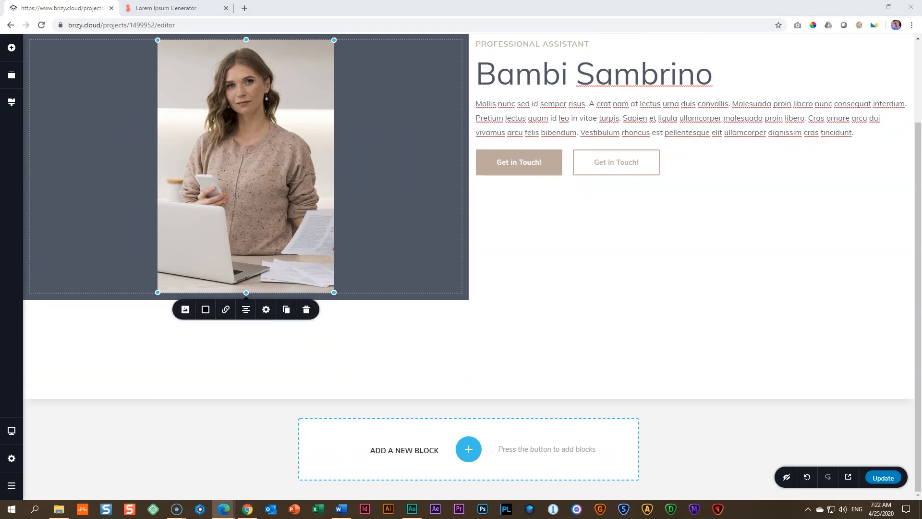
# Step: Add one spacer above the photo and another below it in the dark column
pyautogui.scroll(2, 267, 269)
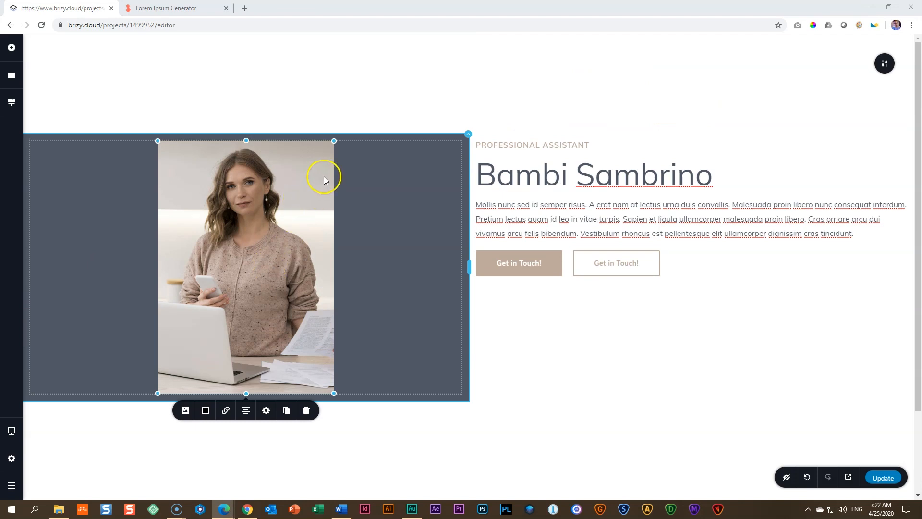
pyautogui.click(11, 47)
pyautogui.moveTo(89, 158); pyautogui.dragTo(221, 140)
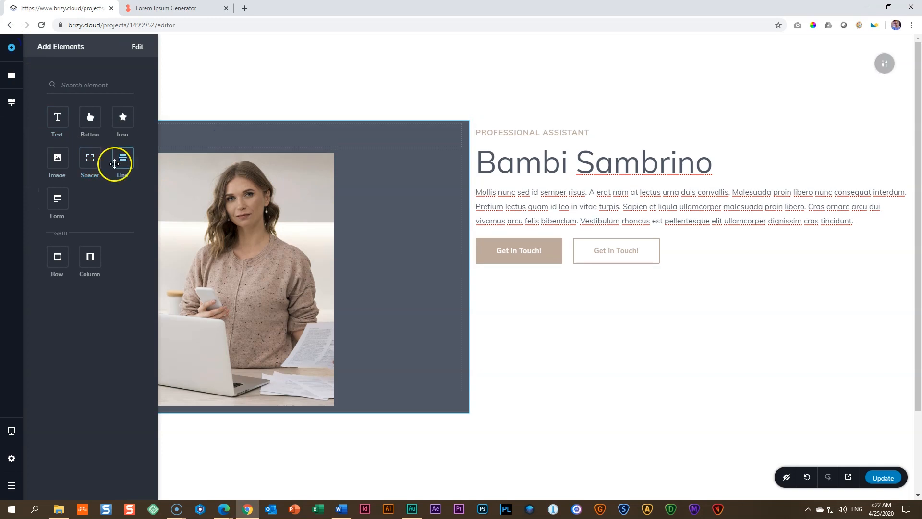
pyautogui.moveTo(91, 159); pyautogui.dragTo(246, 408)
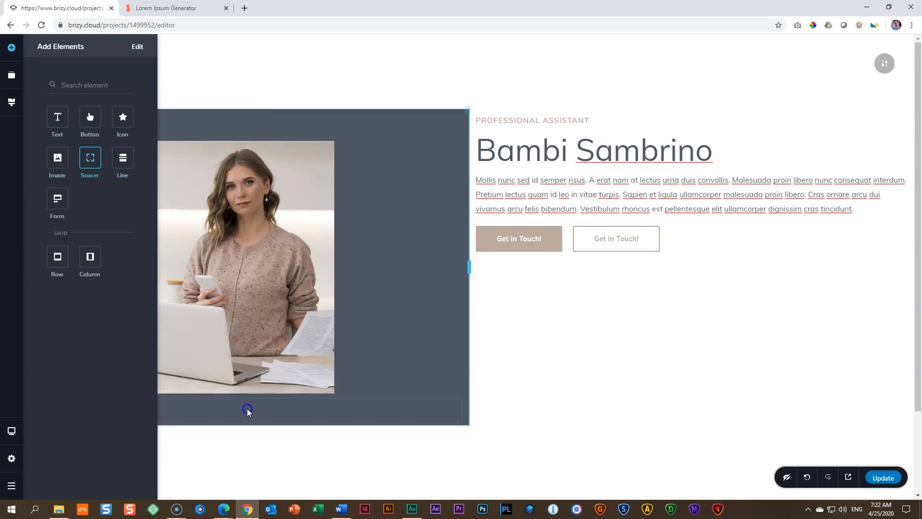
# Step: Increase the heights of the spacers above and below the photo to similar sizes so the dark column grows taller
pyautogui.click(271, 120)
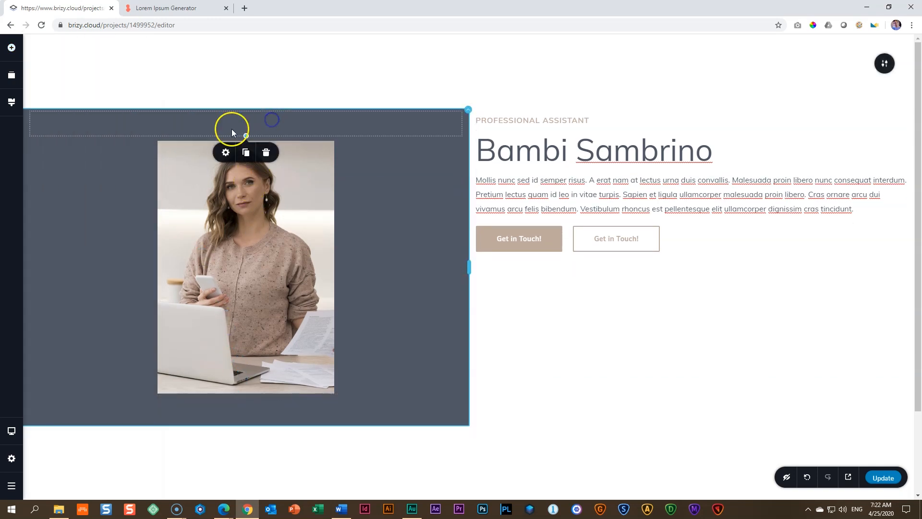
pyautogui.moveTo(249, 136); pyautogui.dragTo(250, 175)
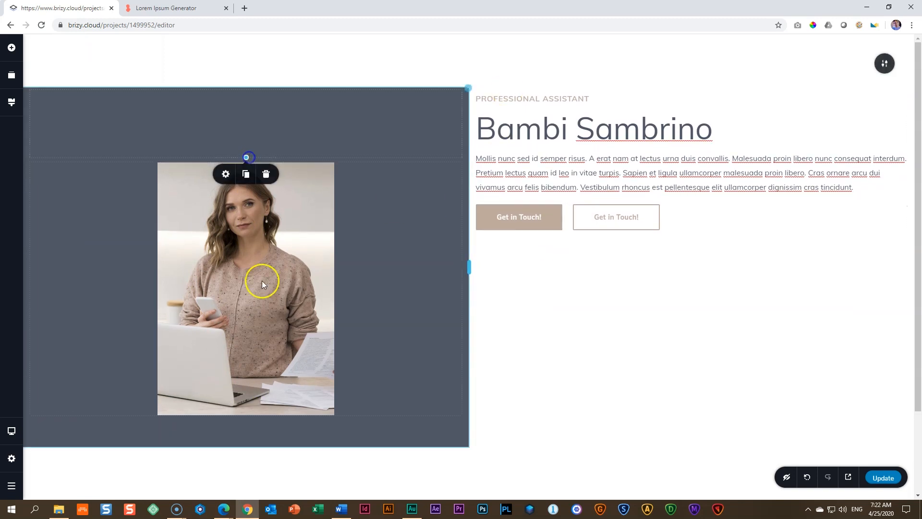
pyautogui.click(284, 428)
pyautogui.moveTo(246, 445); pyautogui.dragTo(248, 485)
pyautogui.click(247, 87)
pyautogui.moveTo(245, 139); pyautogui.dragTo(246, 142)
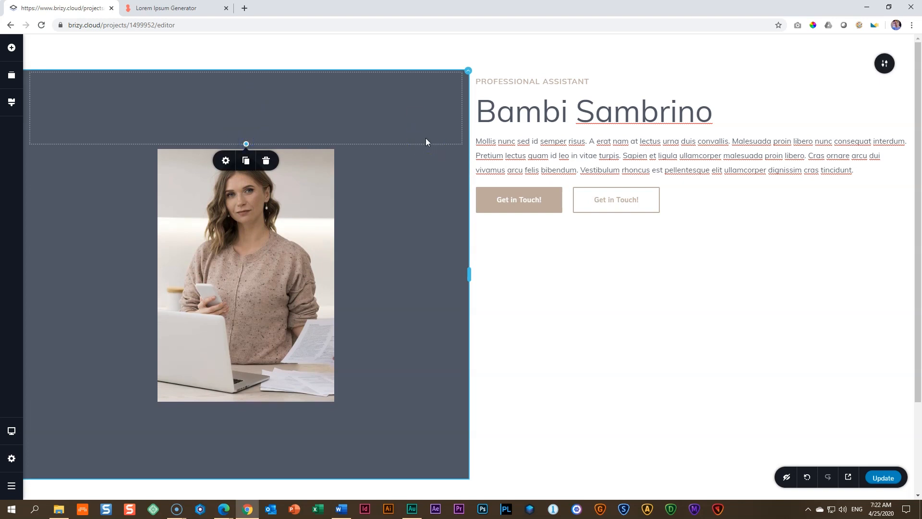
# Step: Reduce the block's top padding to 15 px
pyautogui.scroll(-2, 426, 137)
pyautogui.scroll(2, 425, 137)
pyautogui.click(421, 122)
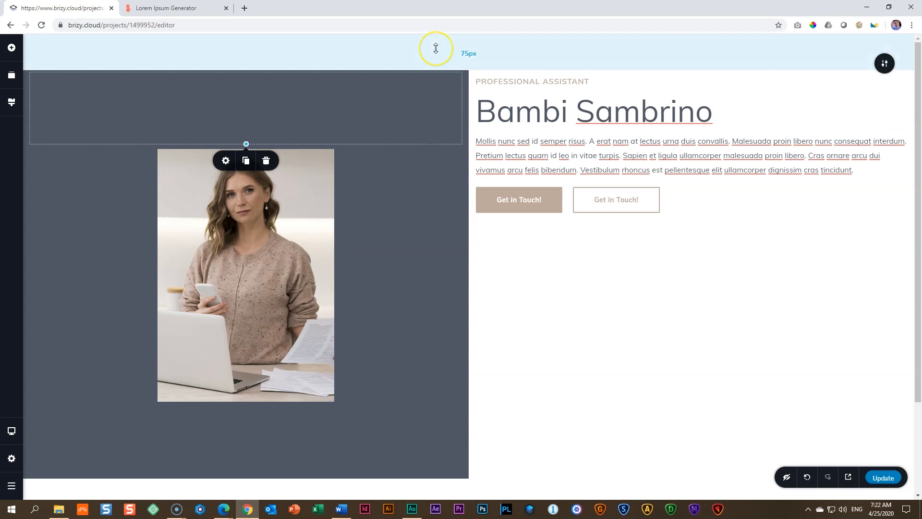
pyautogui.click(477, 51)
pyautogui.click(487, 52)
pyautogui.scroll(-2, 494, 49)
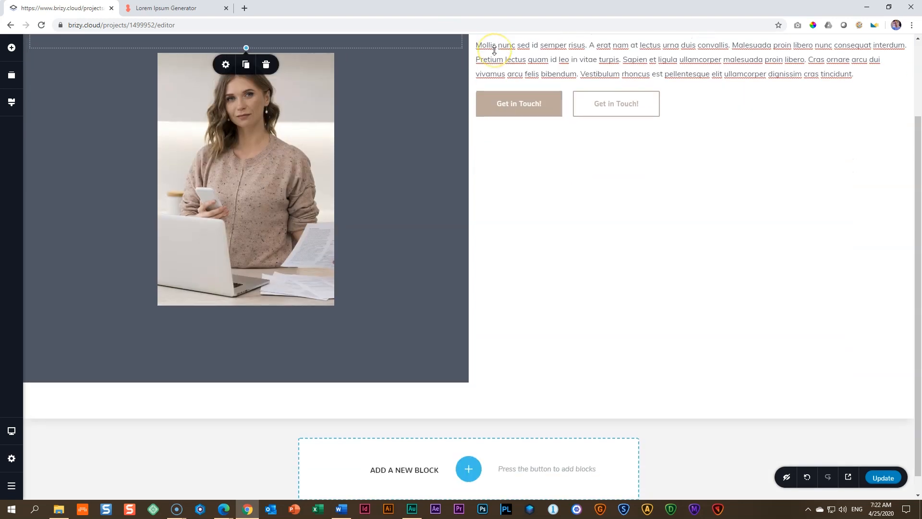
pyautogui.moveTo(520, 404)
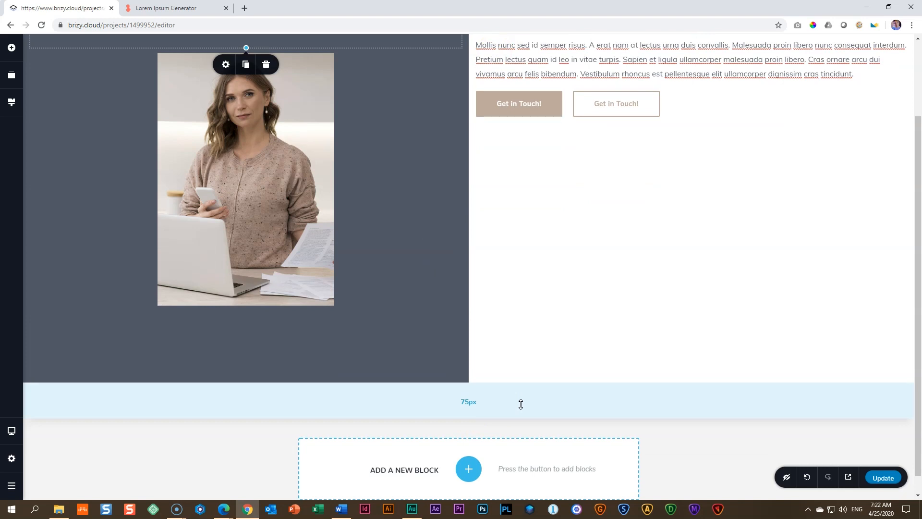
pyautogui.click(523, 397)
pyautogui.scroll(2, 523, 397)
pyautogui.click(887, 65)
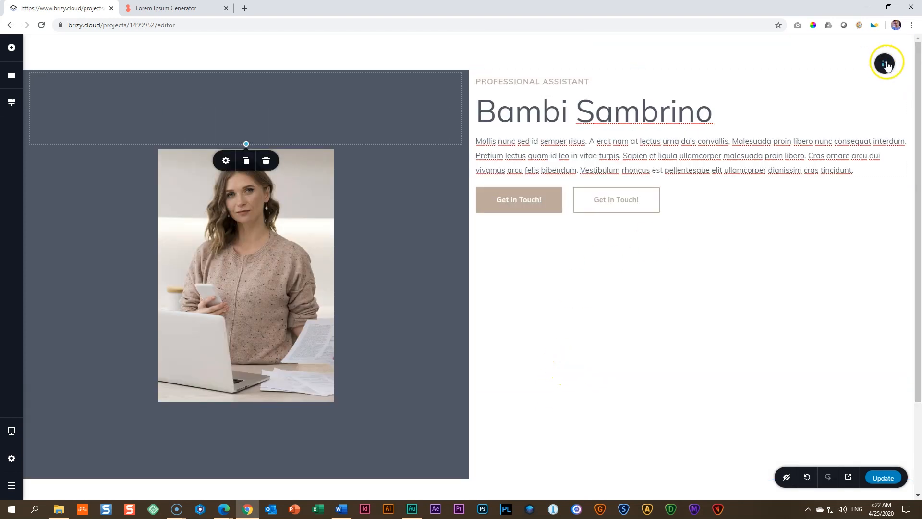
pyautogui.click(541, 54)
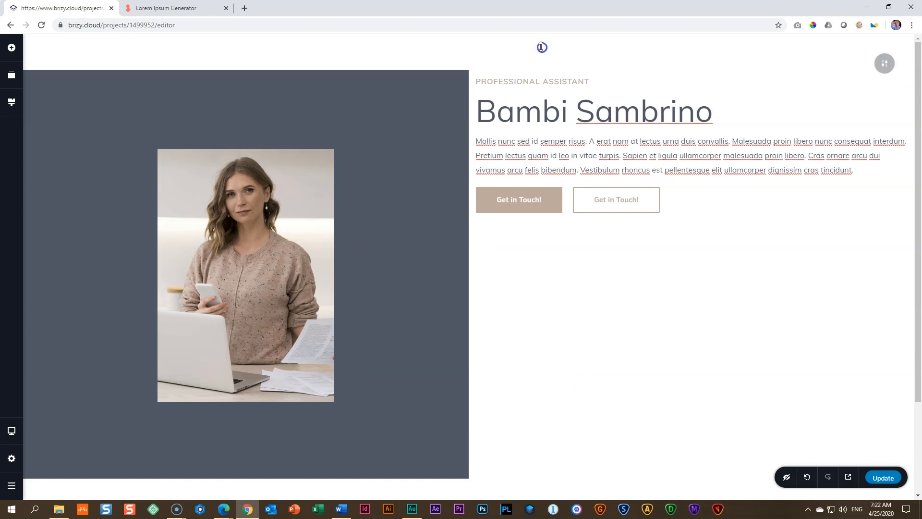
pyautogui.moveTo(516, 57); pyautogui.dragTo(503, 33)
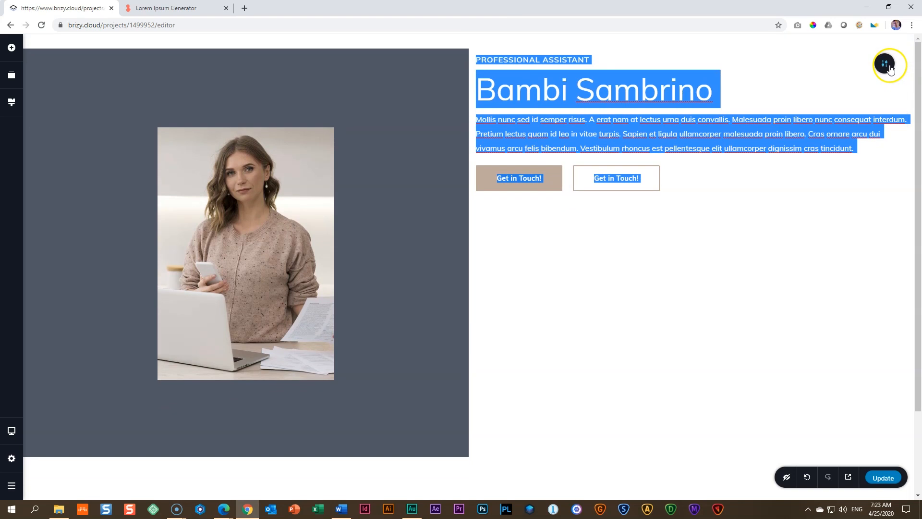
# Step: Give the block a uniform padding of 0 px on all sides
pyautogui.click(891, 68)
pyautogui.click(842, 64)
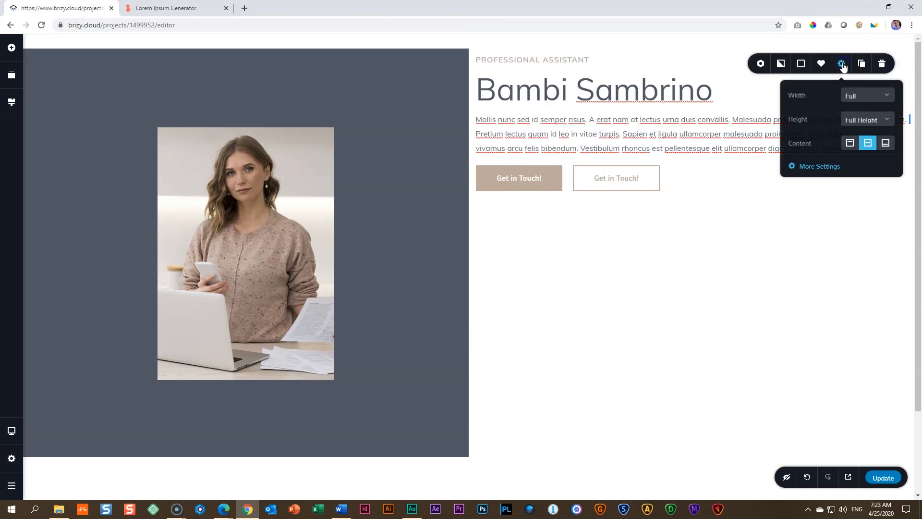
pyautogui.click(809, 164)
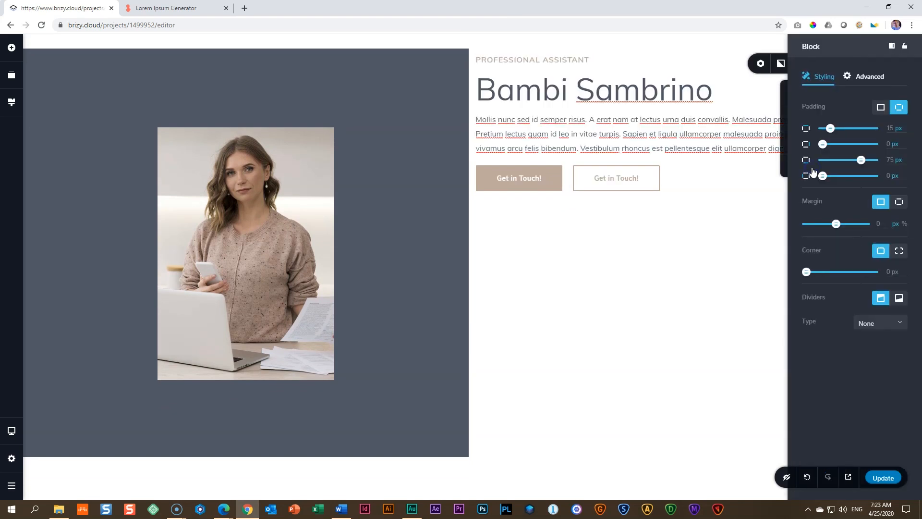
pyautogui.click(881, 108)
pyautogui.moveTo(862, 135); pyautogui.dragTo(796, 136)
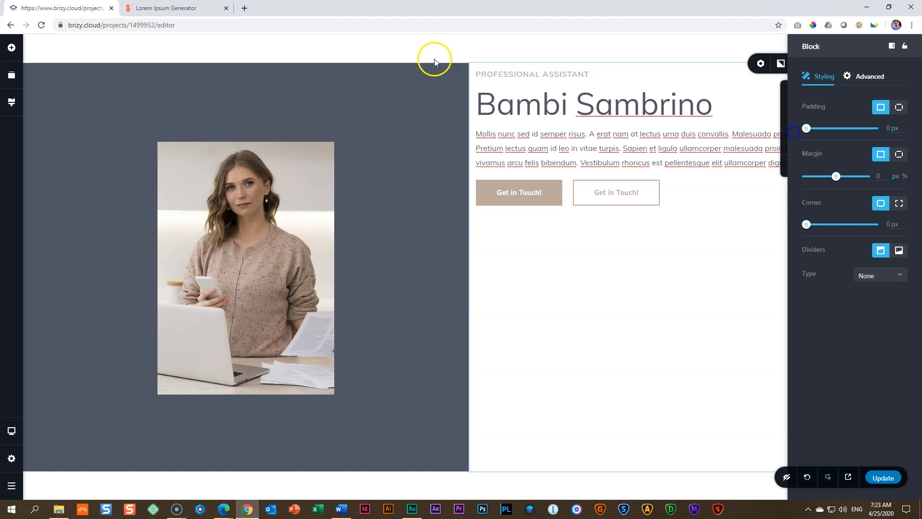
pyautogui.click(500, 48)
pyautogui.scroll(-2, 517, 364)
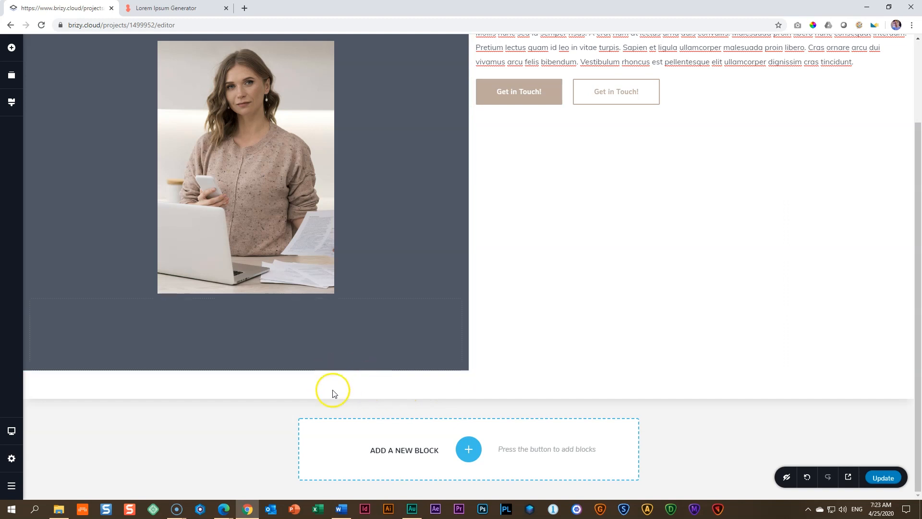
pyautogui.scroll(2, 497, 374)
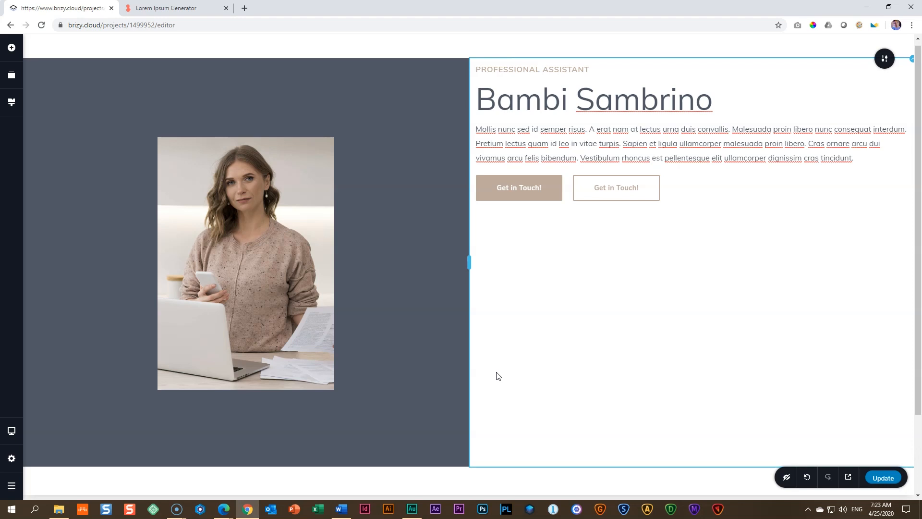
pyautogui.click(885, 59)
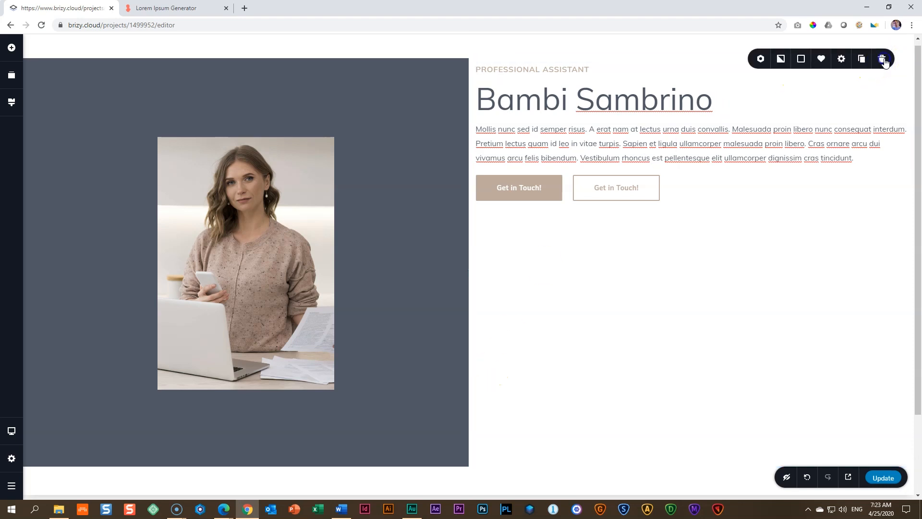
pyautogui.click(842, 59)
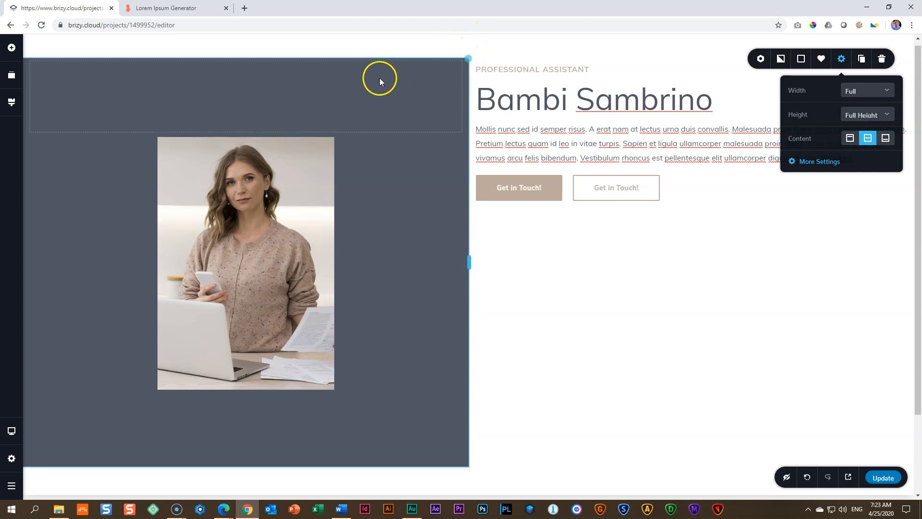
# Step: Adjust both spacers around the photo further until the dark column nearly fills the full-height block
pyautogui.click(287, 98)
pyautogui.moveTo(246, 131); pyautogui.dragTo(245, 142)
pyautogui.click(263, 431)
pyautogui.moveTo(243, 478)
pyautogui.mouseDown()
pyautogui.moveTo(244, 501)
pyautogui.moveTo(243, 471)
pyautogui.moveTo(247, 480)
pyautogui.mouseUp()
pyautogui.scroll(3, 271, 308)
pyautogui.click(251, 126)
pyautogui.moveTo(247, 134); pyautogui.dragTo(247, 171)
pyautogui.scroll(-2, 350, 221)
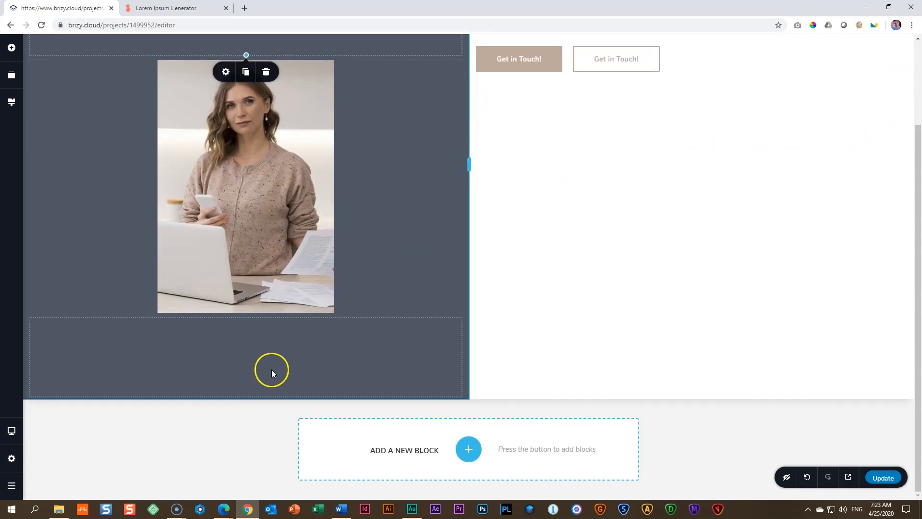
pyautogui.scroll(2, 460, 386)
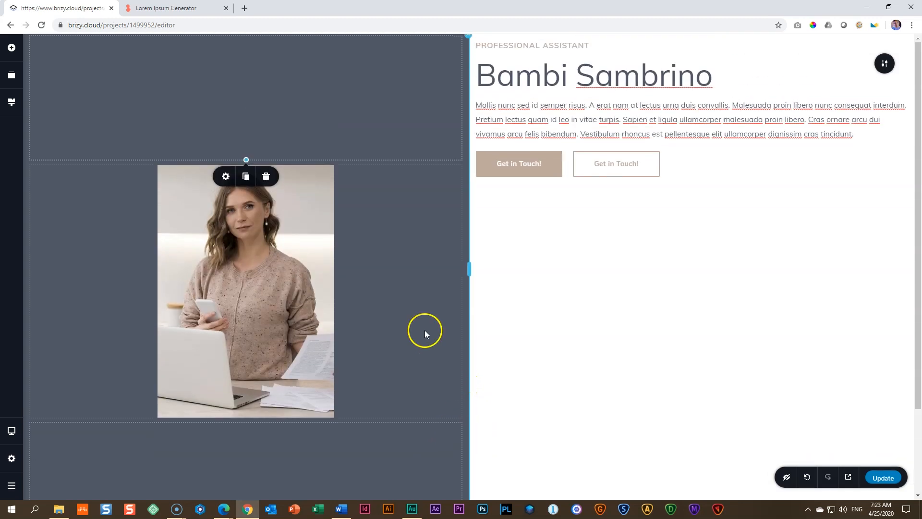
pyautogui.moveTo(247, 159); pyautogui.dragTo(249, 134)
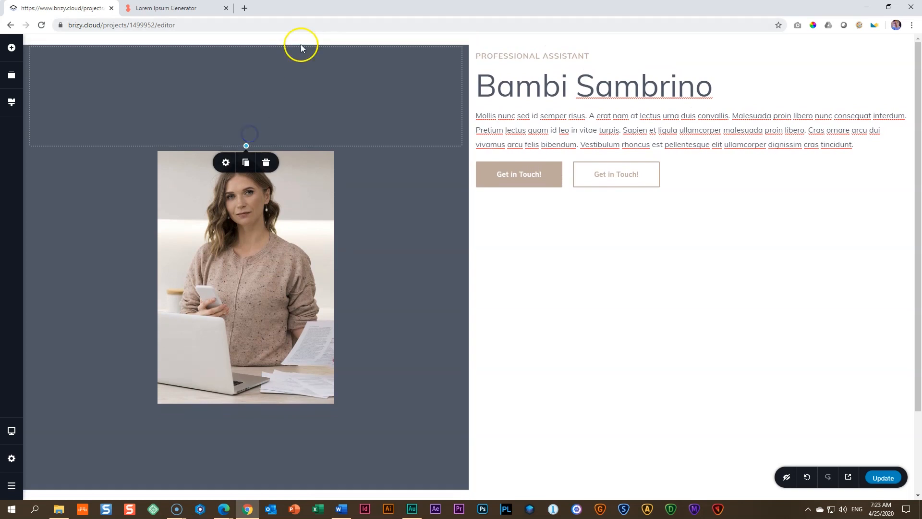
# Step: Narrow the photo column to about a third of the block's width, widening the text column
pyautogui.scroll(-2, 371, 301)
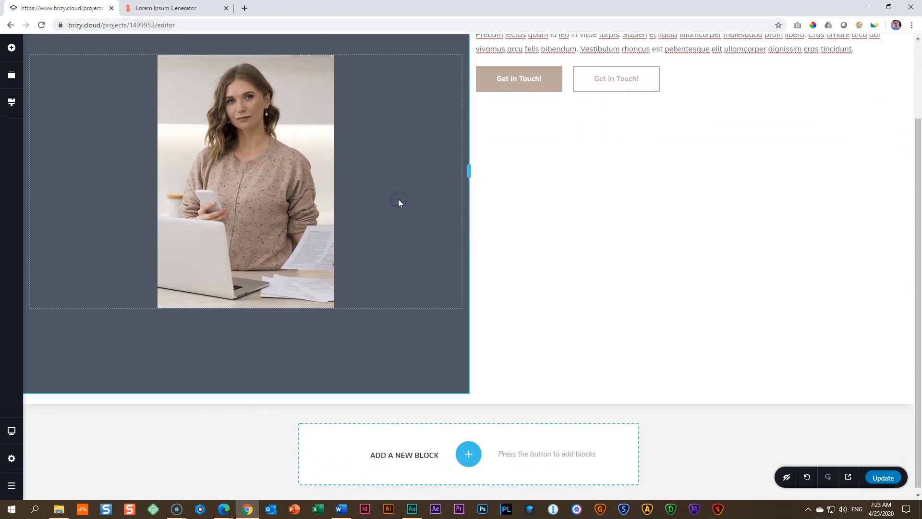
pyautogui.scroll(2, 352, 221)
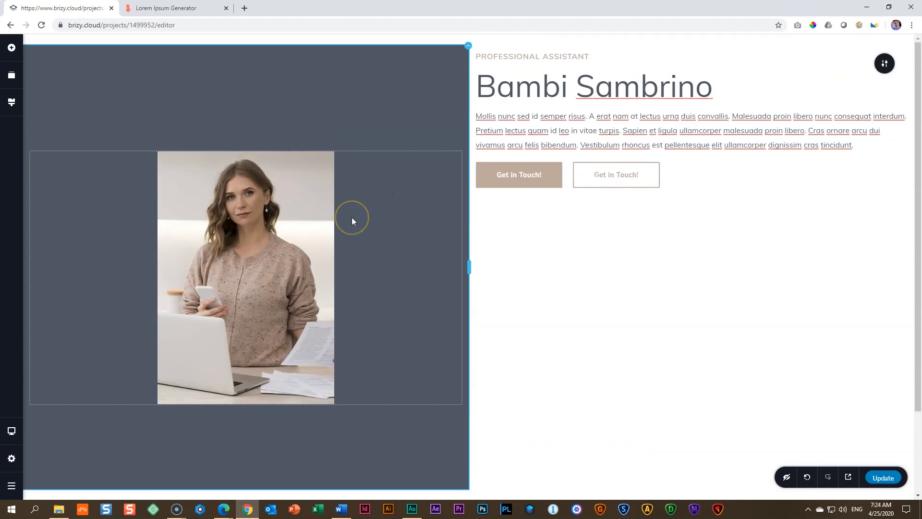
pyautogui.click(470, 270)
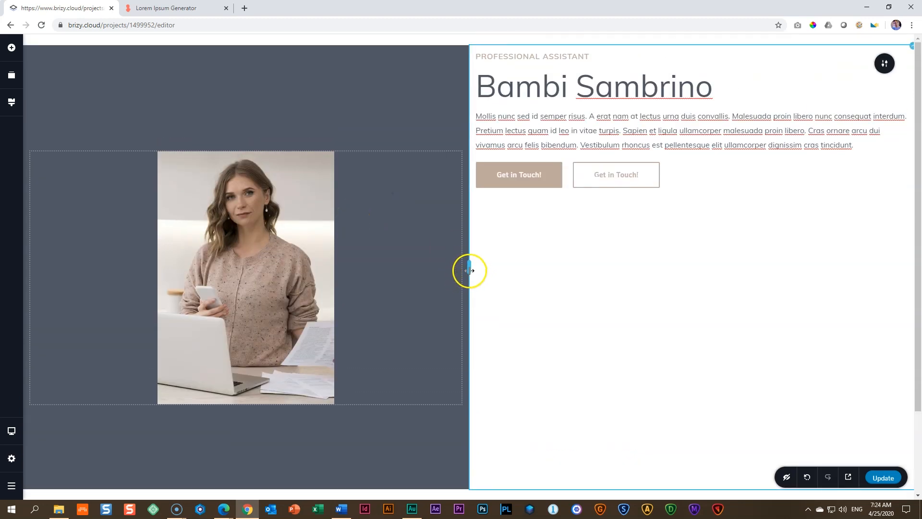
pyautogui.moveTo(471, 269); pyautogui.dragTo(336, 261)
# Step: Enlarge the photo proportionally to about 60 % of the dark column's width
pyautogui.click(180, 256)
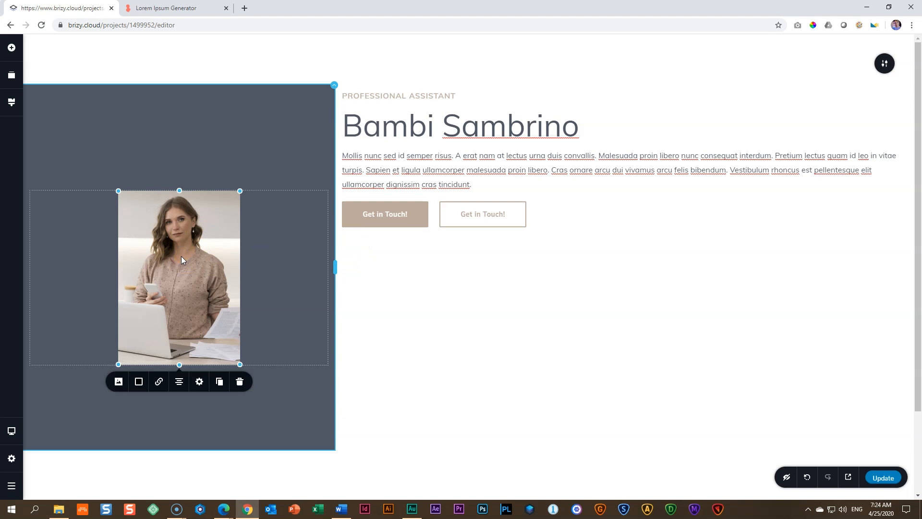
pyautogui.moveTo(240, 365); pyautogui.dragTo(356, 441)
pyautogui.moveTo(267, 405); pyautogui.dragTo(282, 411)
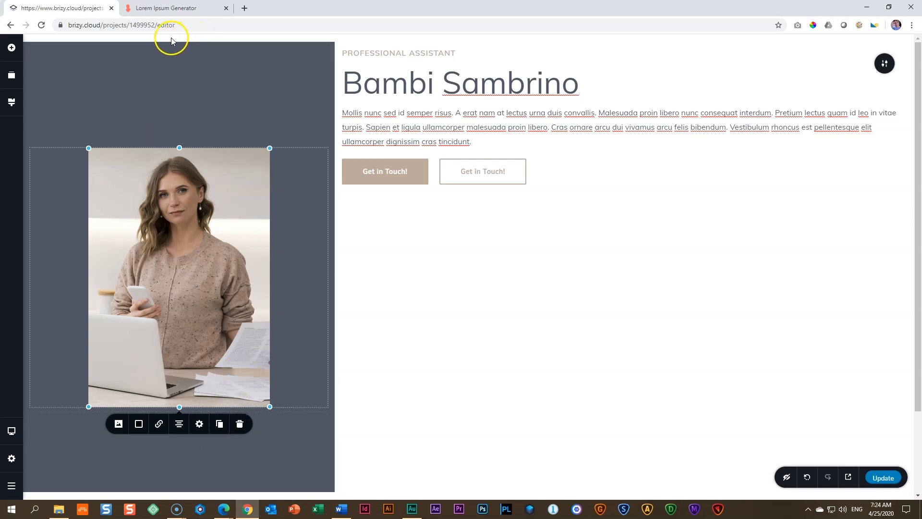
# Step: Reduce the spacers below and above the photo slightly to refit the dark column to the block's height
pyautogui.moveTo(181, 488); pyautogui.dragTo(180, 482)
pyautogui.click(181, 108)
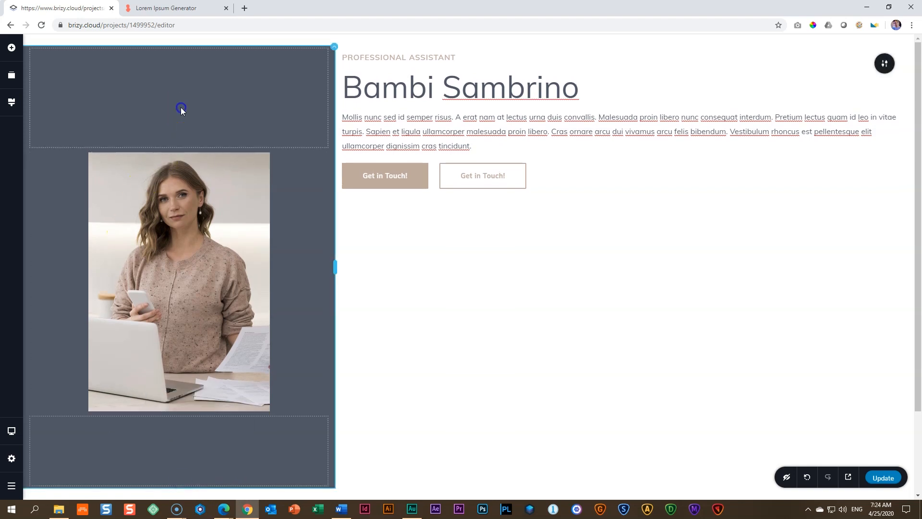
pyautogui.moveTo(179, 147); pyautogui.dragTo(181, 142)
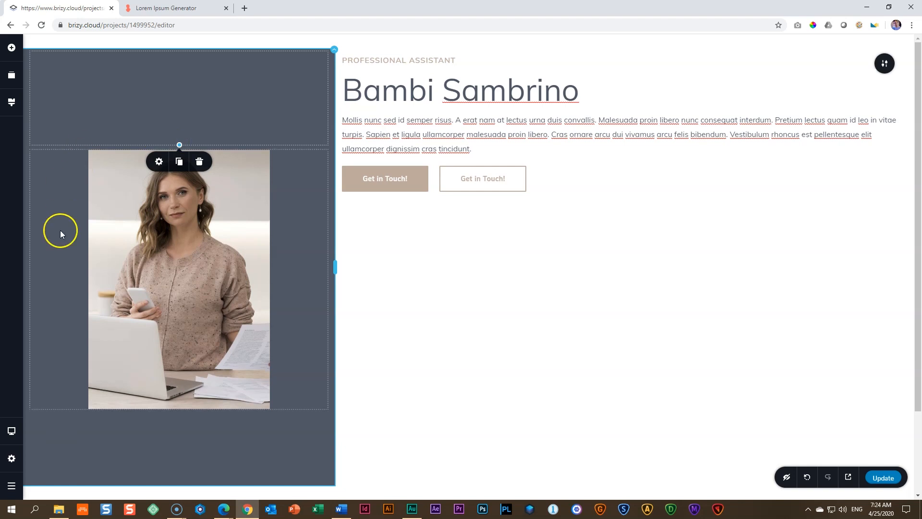
# Step: Shift the photo over the text column, trying right margins of -100 and -200 px and settling on -275 px
pyautogui.click(219, 264)
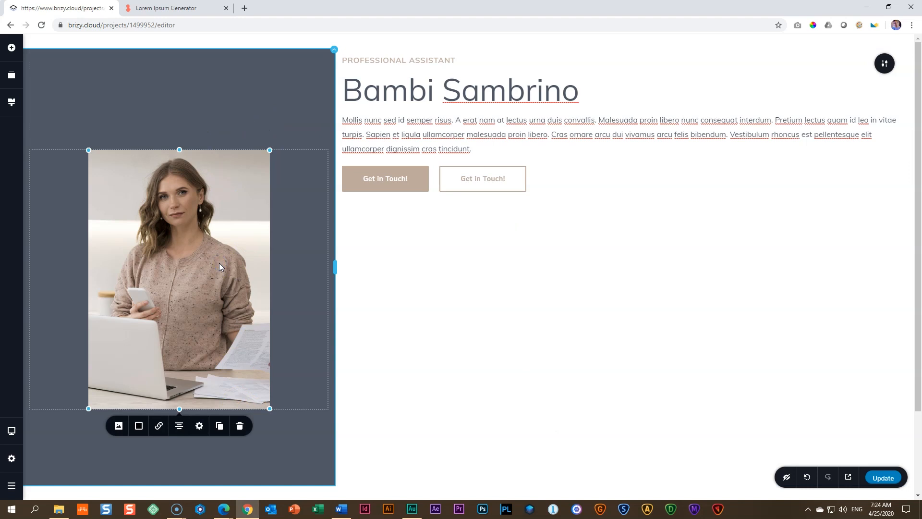
pyautogui.click(200, 427)
pyautogui.scroll(-1, 231, 413)
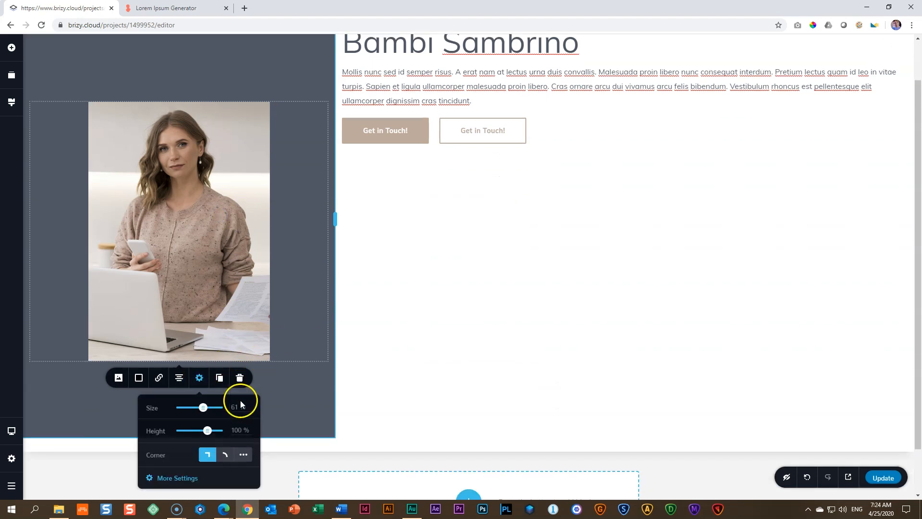
pyautogui.click(182, 478)
pyautogui.scroll(1, 377, 274)
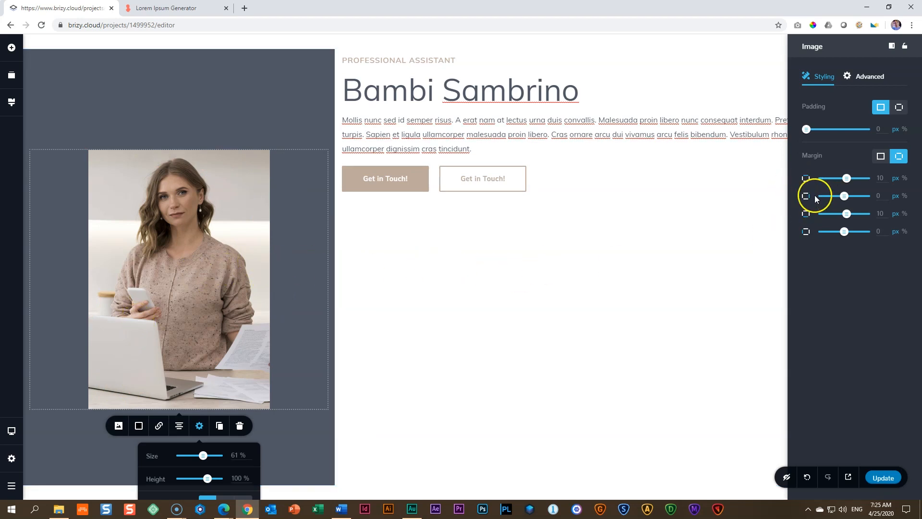
pyautogui.click(848, 196)
pyautogui.moveTo(845, 201); pyautogui.dragTo(815, 198)
pyautogui.click(882, 197)
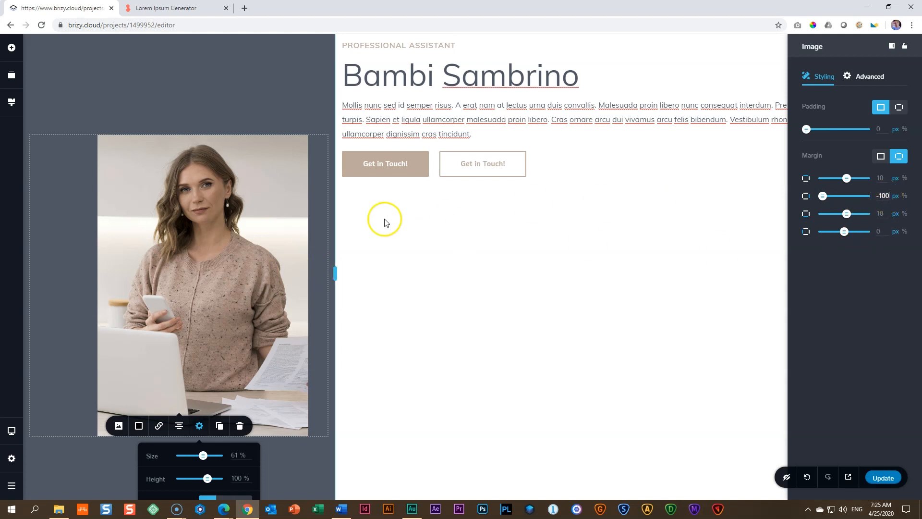
pyautogui.doubleClick(884, 196)
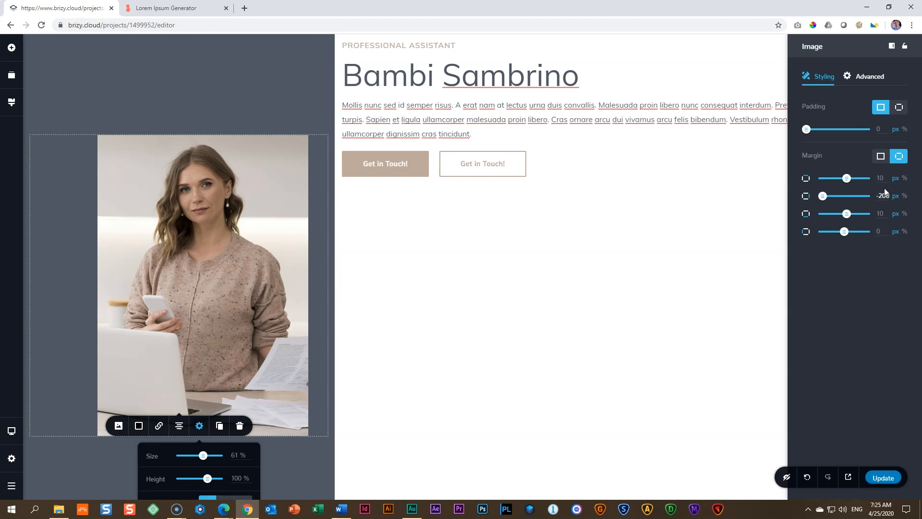
pyautogui.click(887, 195)
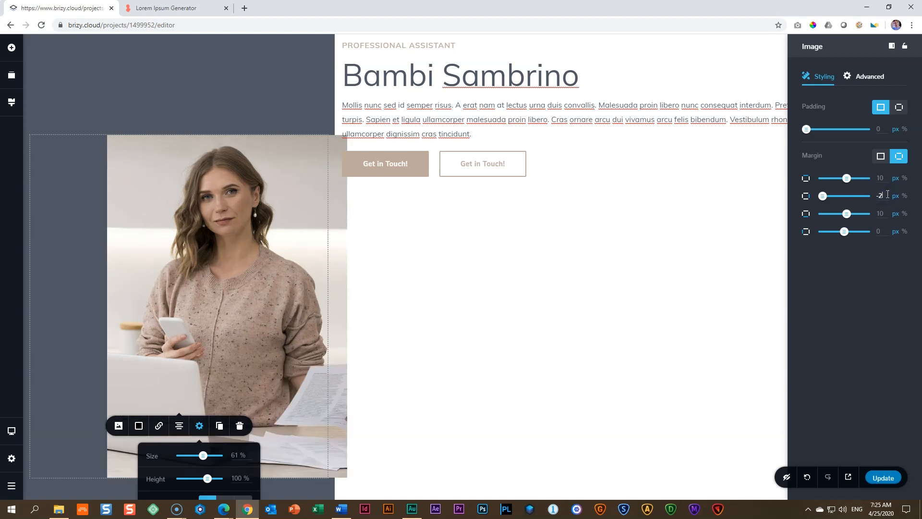
pyautogui.click(734, 218)
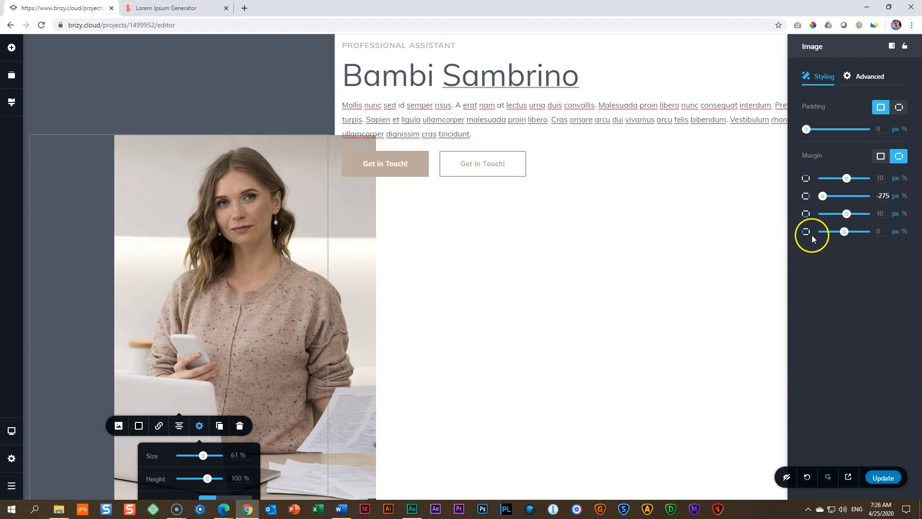
# Step: Set the photo's left margin to 275 px to counter the negative right margin
pyautogui.click(844, 232)
pyautogui.moveTo(844, 231); pyautogui.dragTo(876, 235)
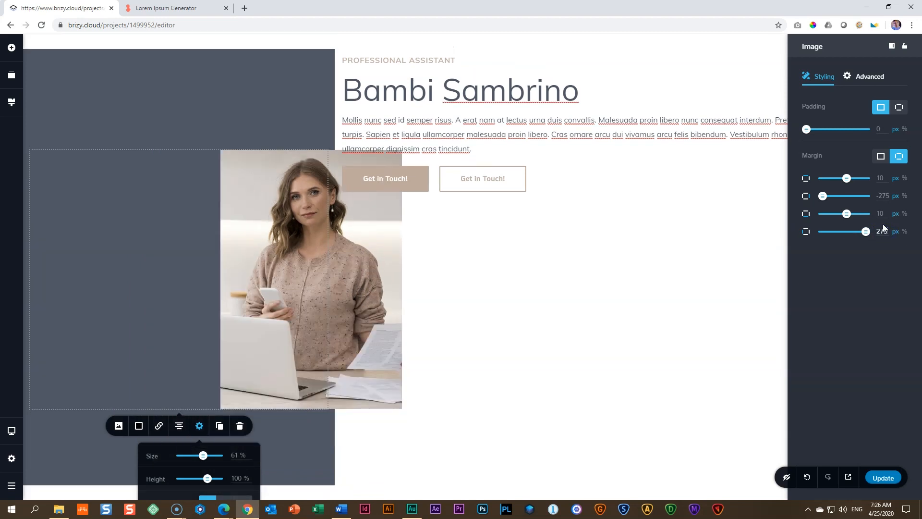
pyautogui.scroll(-3, 500, 283)
pyautogui.scroll(3, 502, 283)
pyautogui.click(390, 242)
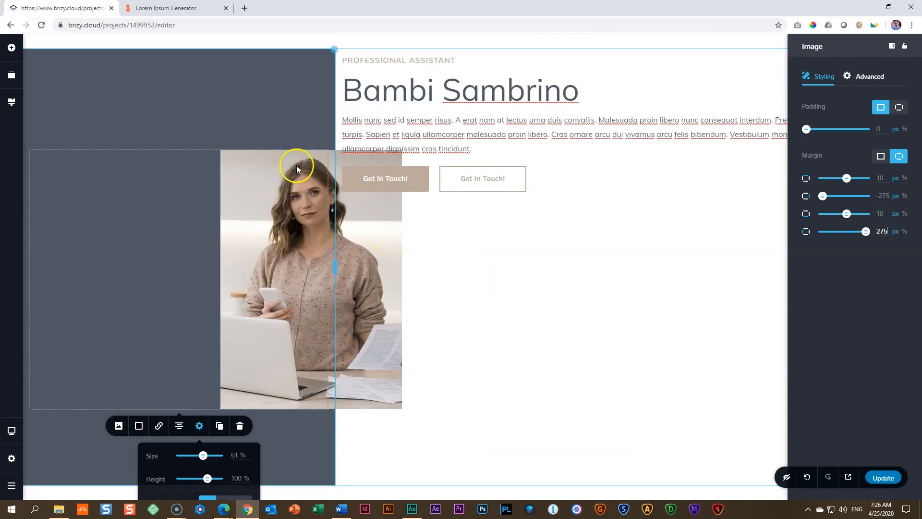
# Step: Set the photo's right margin to -300 px and its left margin to 300 px
pyautogui.doubleClick(884, 195)
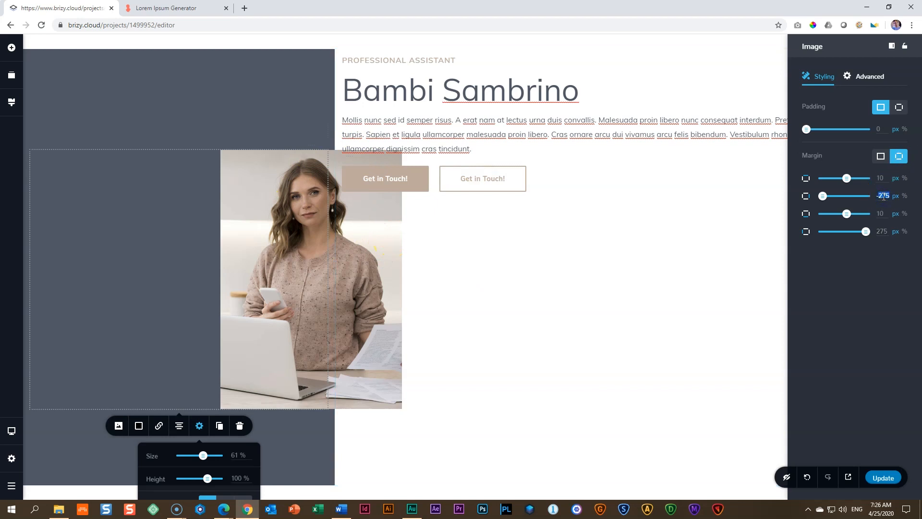
pyautogui.doubleClick(882, 232)
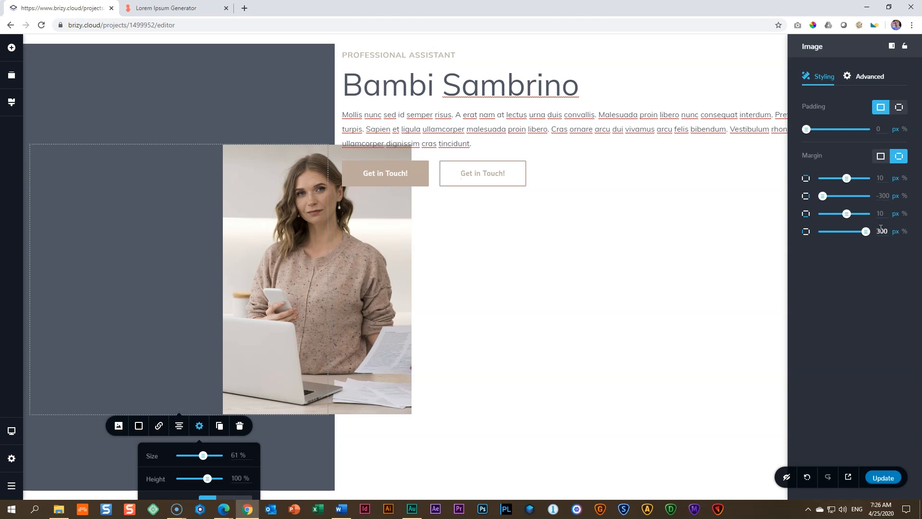
pyautogui.click(635, 303)
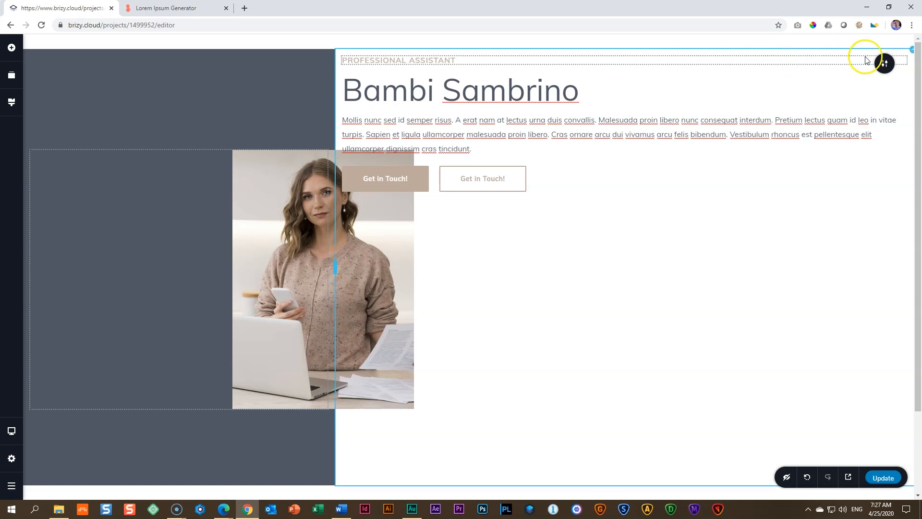
# Step: Open the text column's detailed settings and dock the settings sidebar on the opposite side of the editor
pyautogui.click(911, 52)
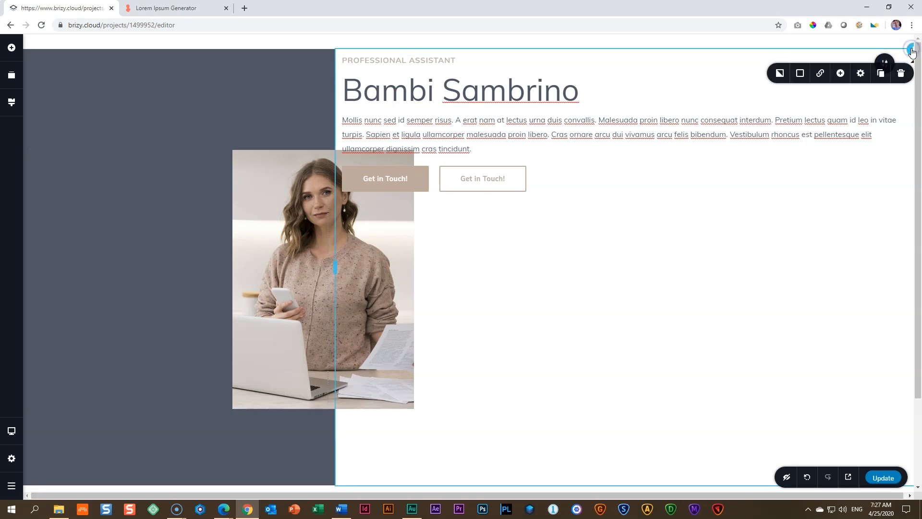
pyautogui.click(860, 74)
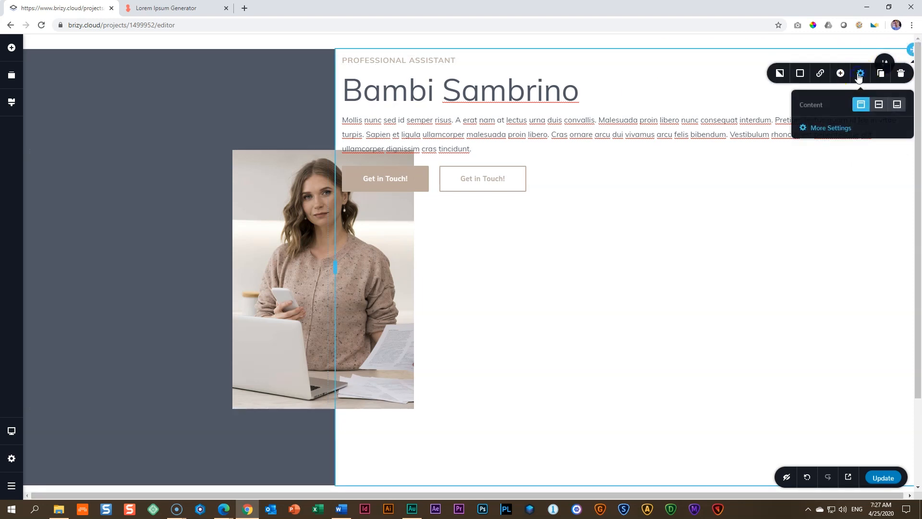
pyautogui.click(824, 128)
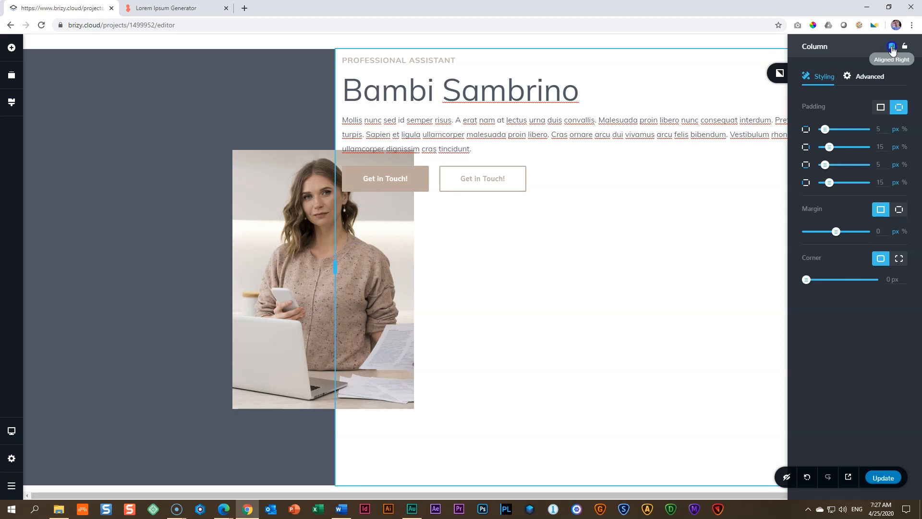
pyautogui.click(893, 47)
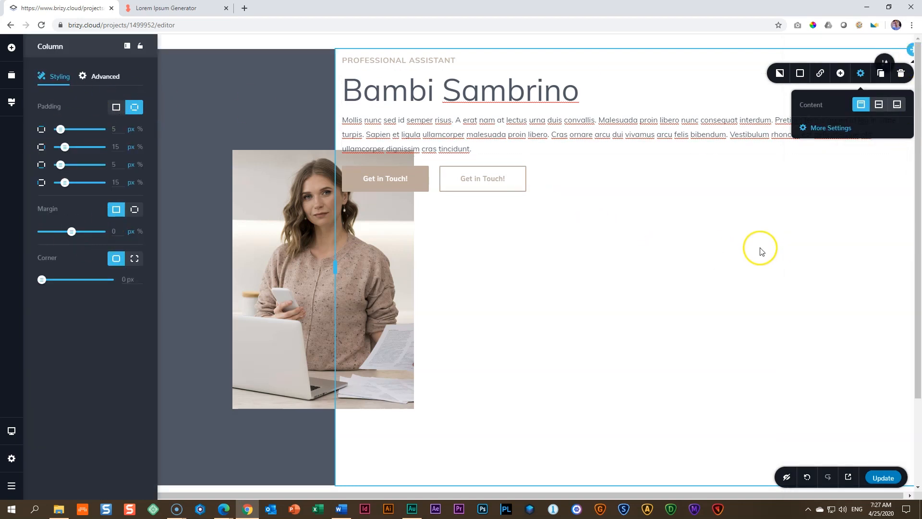
pyautogui.click(719, 249)
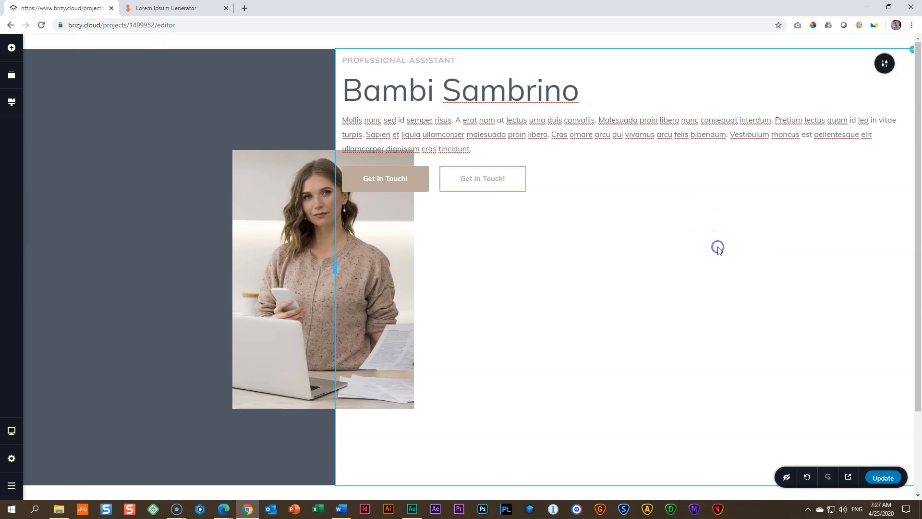
# Step: Try bottom alignment for the text column's content and settle on vertically centred alignment
pyautogui.click(911, 57)
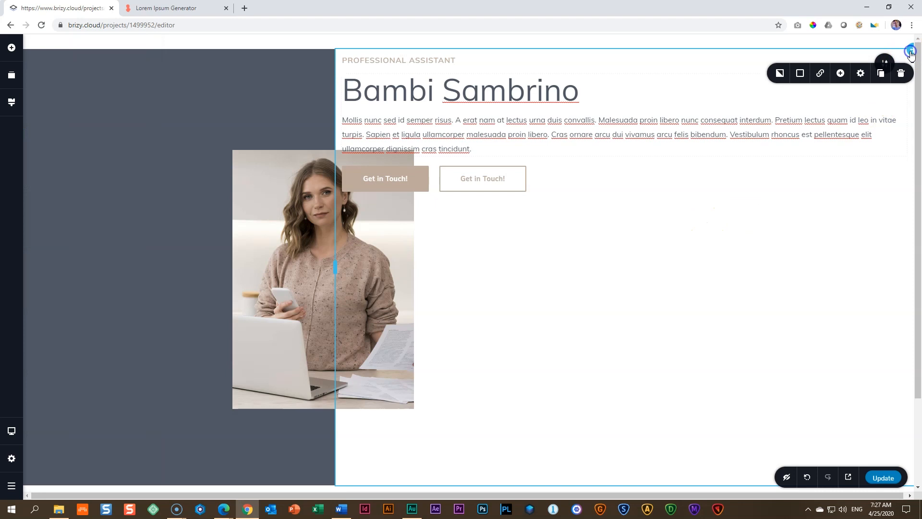
pyautogui.click(864, 78)
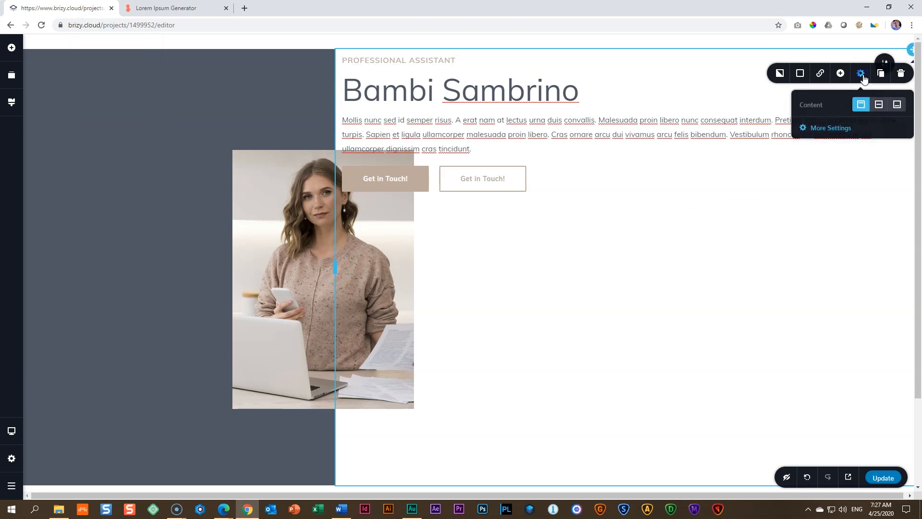
pyautogui.click(838, 130)
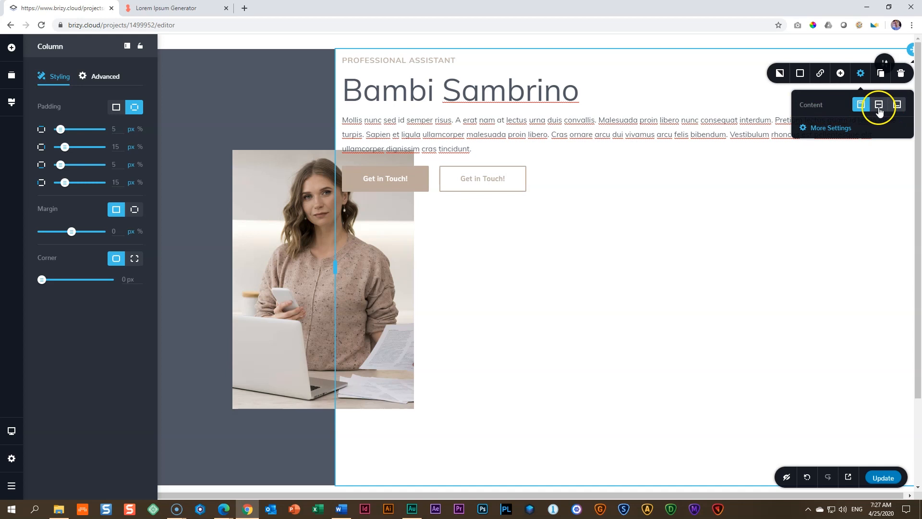
pyautogui.click(879, 109)
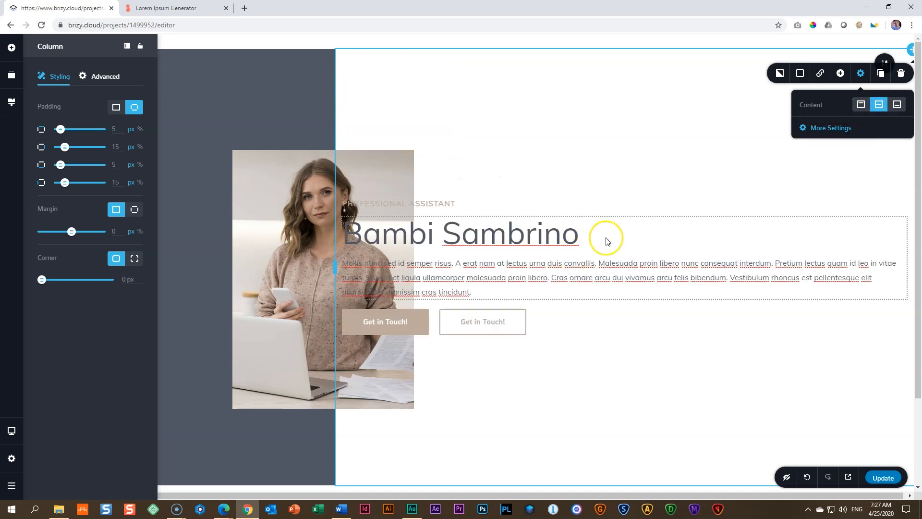
pyautogui.click(898, 107)
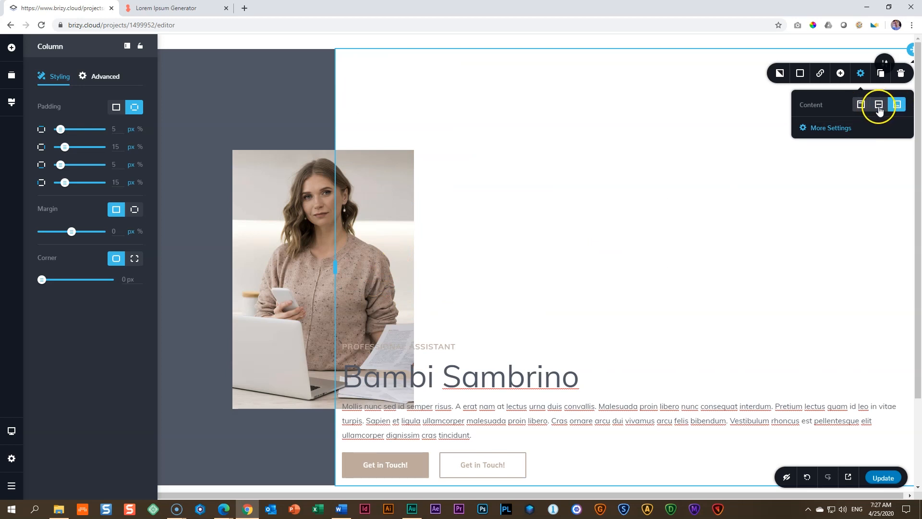
pyautogui.click(879, 108)
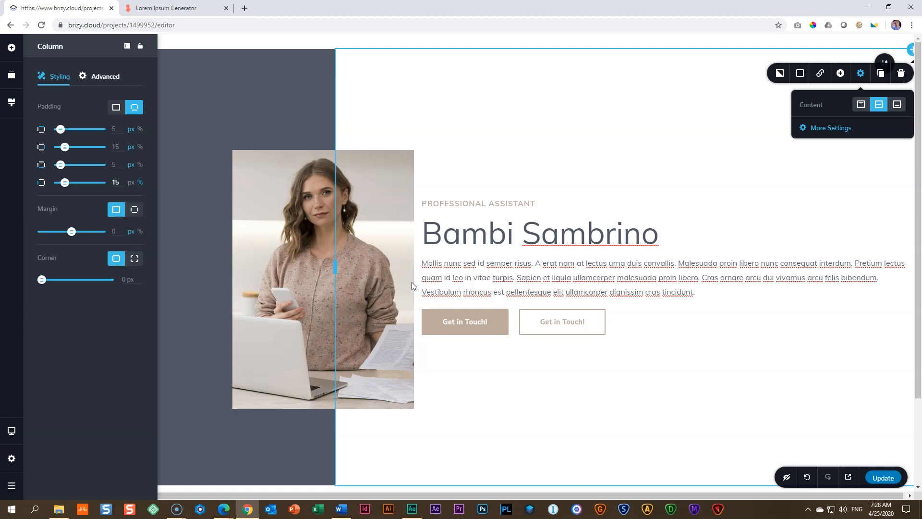
# Step: Increase the text column's left padding to 20 % and finally to 25 %
pyautogui.doubleClick(116, 182)
pyautogui.write('20')
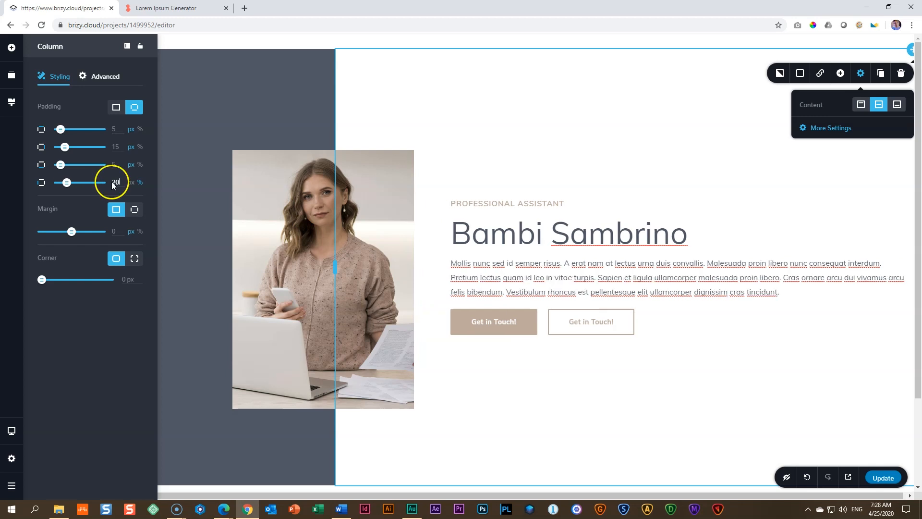
pyautogui.moveTo(119, 182); pyautogui.dragTo(98, 182)
pyautogui.write('25')
pyautogui.click(428, 287)
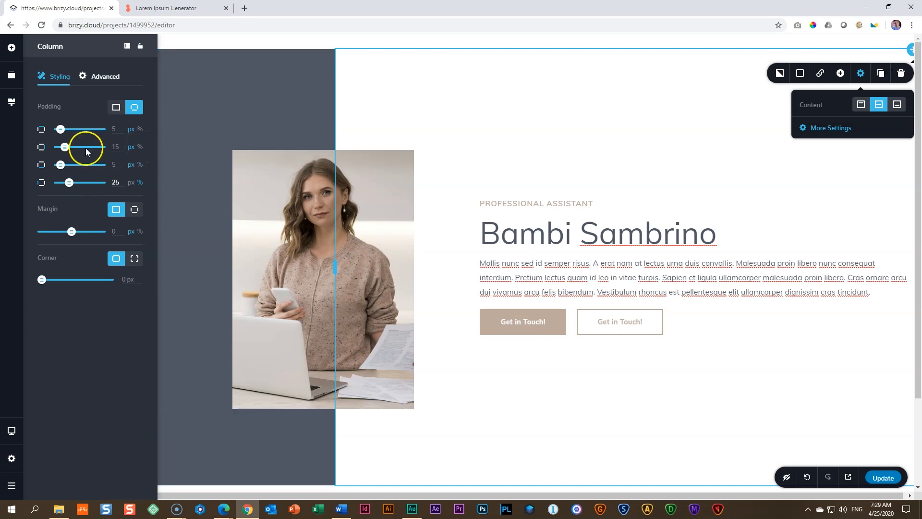
# Step: Set the text column's right padding to 25 % and close its settings
pyautogui.click(140, 147)
pyautogui.moveTo(121, 147); pyautogui.dragTo(100, 148)
pyautogui.write('25')
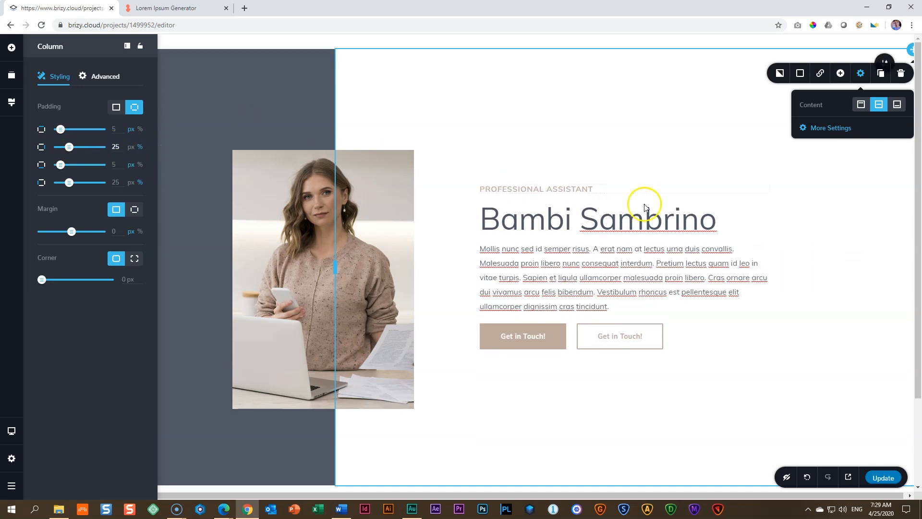
pyautogui.click(783, 221)
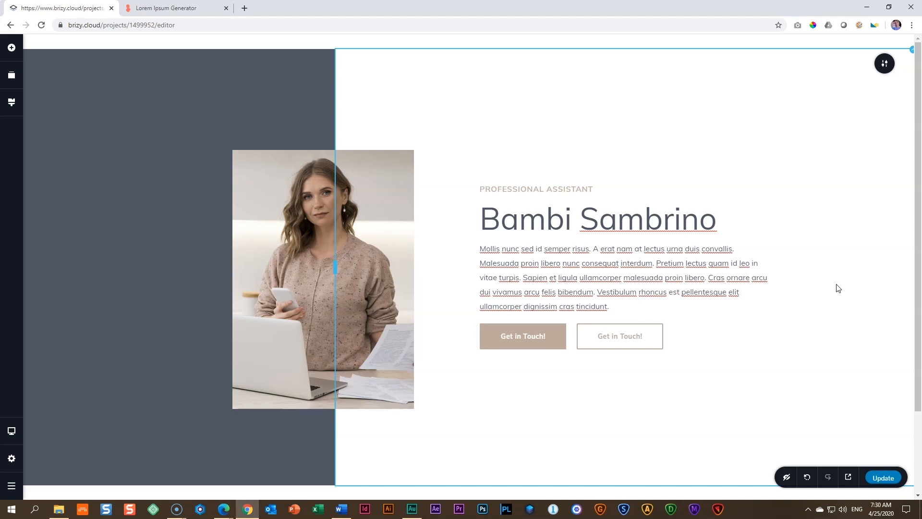
# Step: Save the page and check the live preview of the hero section
pyautogui.hotkey('ctrl', 's')
pyautogui.click(847, 477)
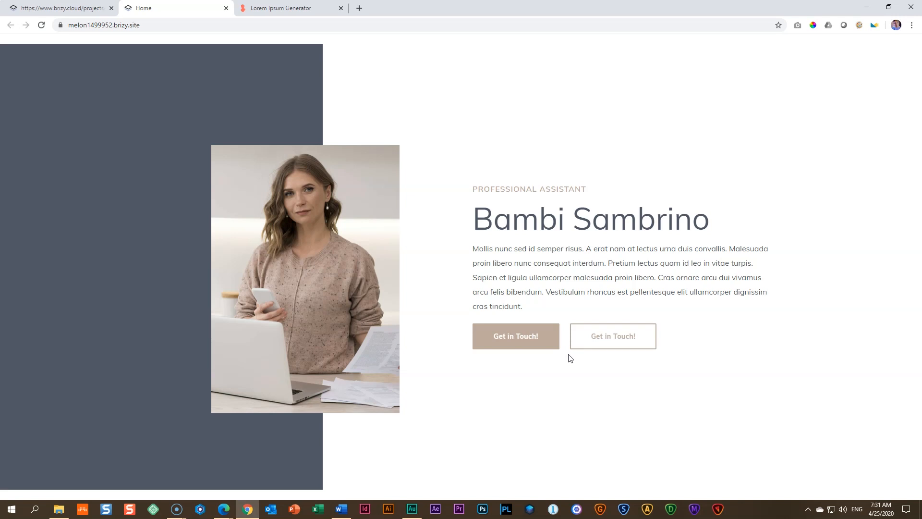
pyautogui.click(357, 237)
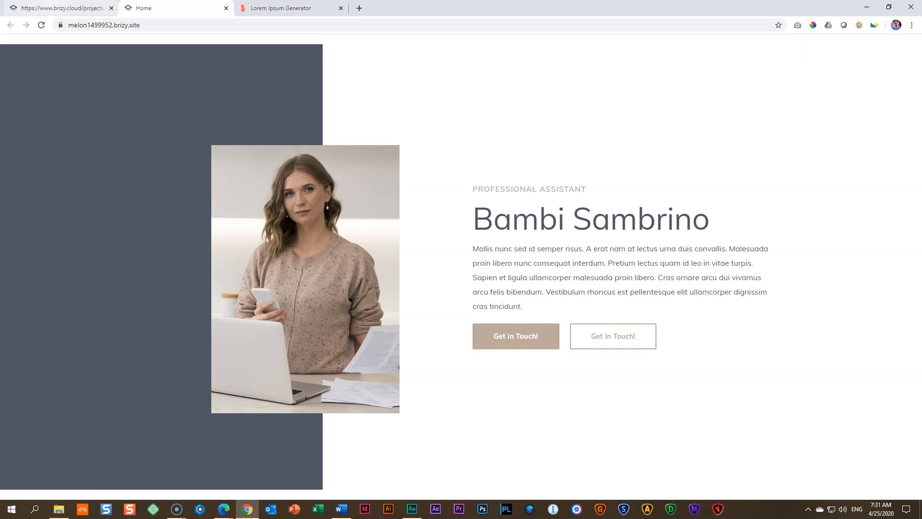
# Step: Return to the editor, open the photo's advanced settings and dock the settings sidebar on the opposite side of the editor
pyautogui.click(54, 8)
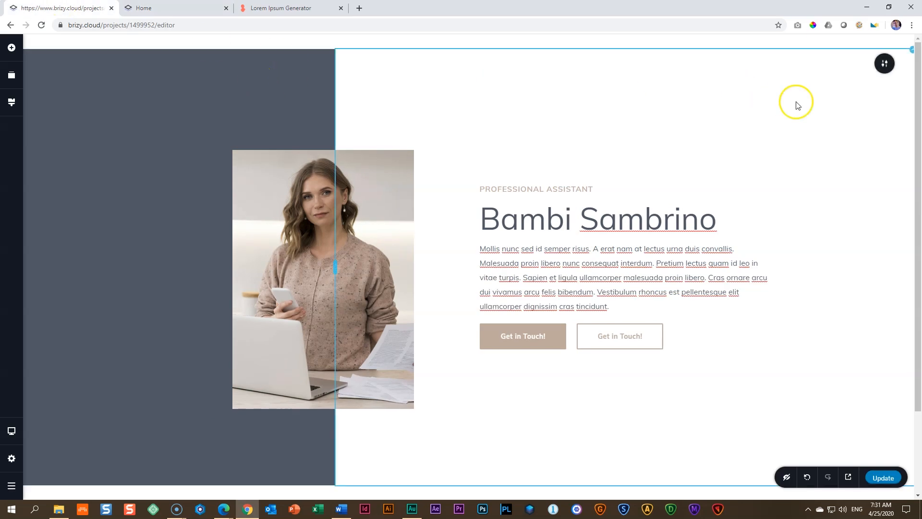
pyautogui.click(293, 205)
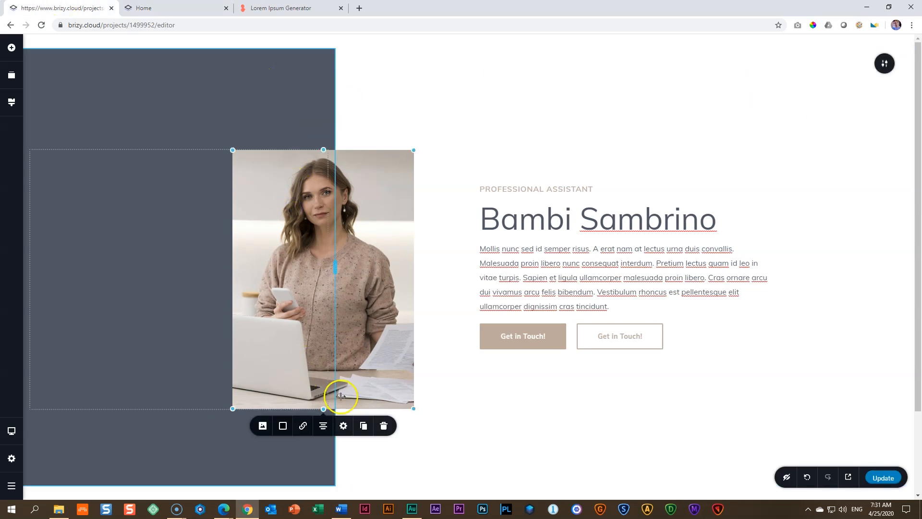
pyautogui.click(344, 426)
pyautogui.scroll(-2, 348, 425)
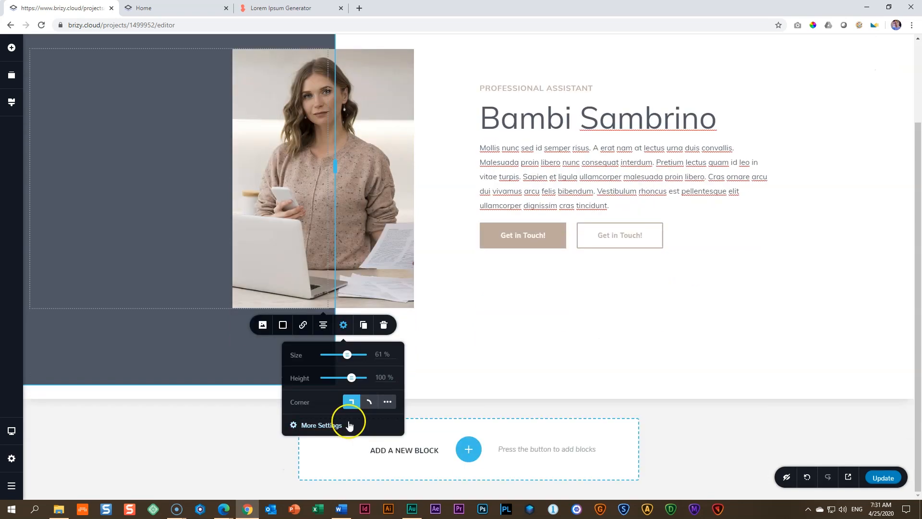
pyautogui.click(317, 426)
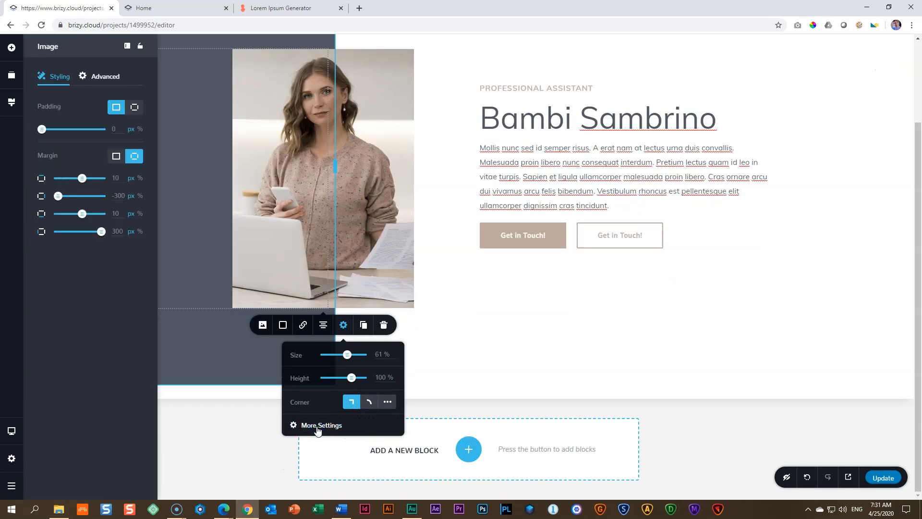
pyautogui.click(128, 48)
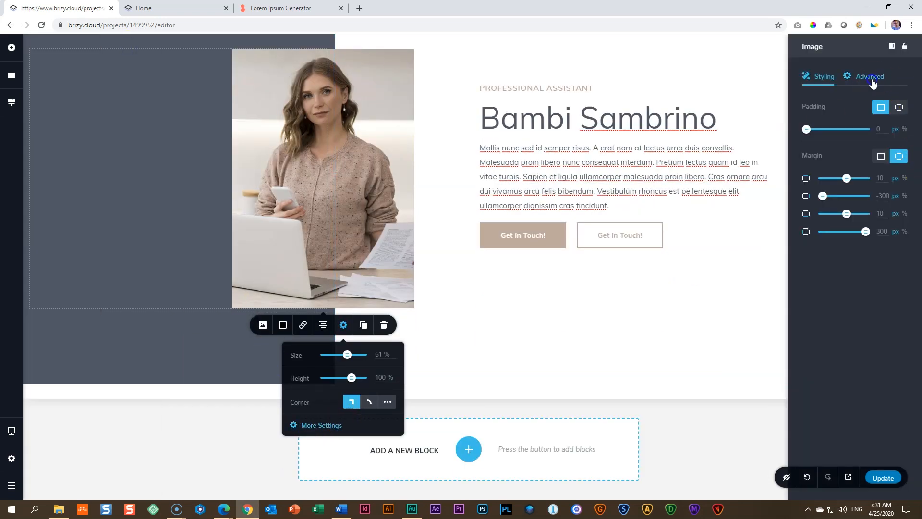
pyautogui.click(871, 78)
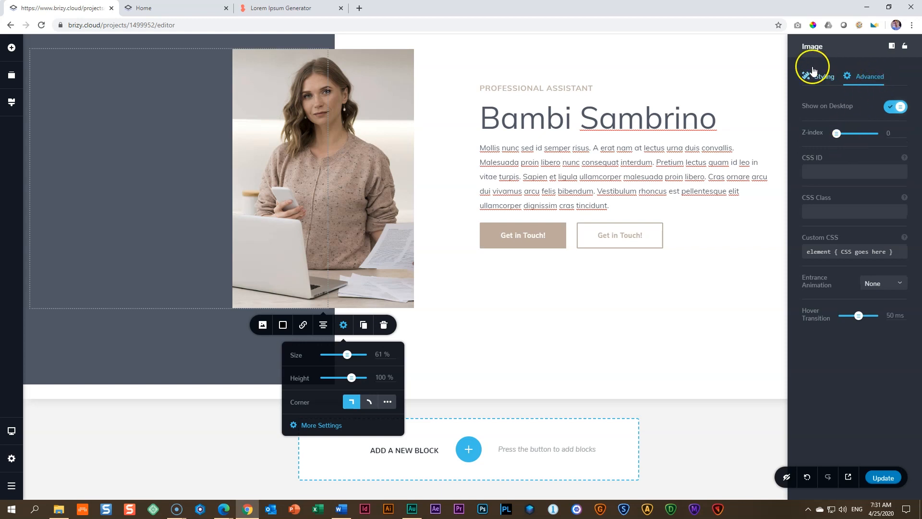
# Step: Try the Swing, Shake and Jello entrance animations on the photo
pyautogui.click(900, 283)
pyautogui.scroll(-1, 897, 312)
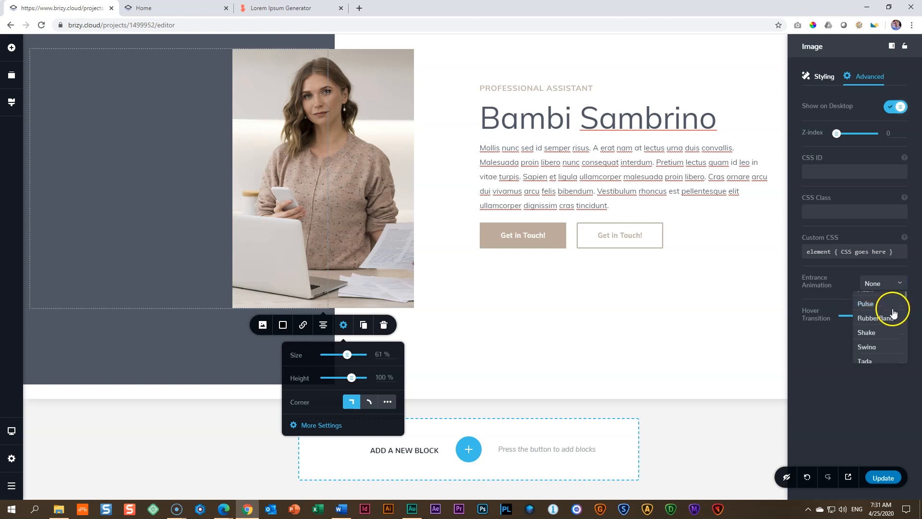
pyautogui.click(887, 348)
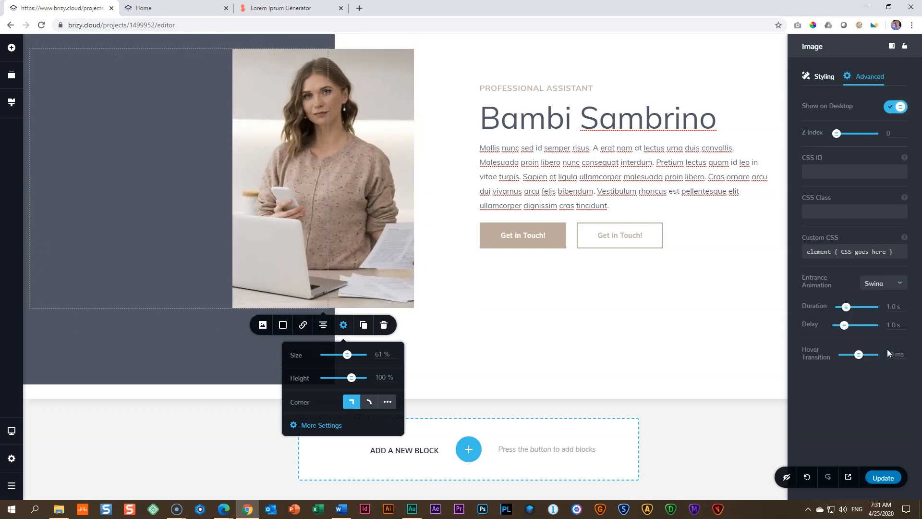
pyautogui.click(892, 284)
pyautogui.click(881, 334)
pyautogui.click(894, 284)
pyautogui.scroll(-2, 893, 326)
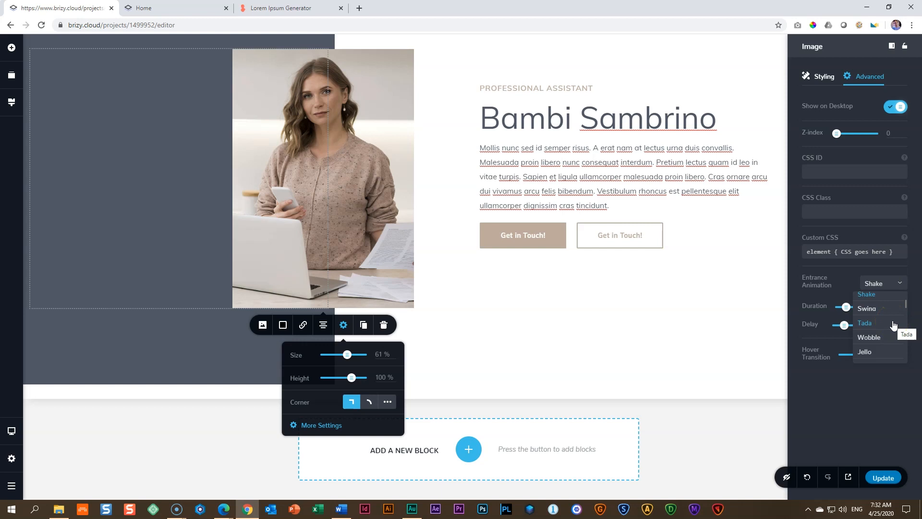
pyautogui.scroll(-2, 893, 326)
pyautogui.click(886, 310)
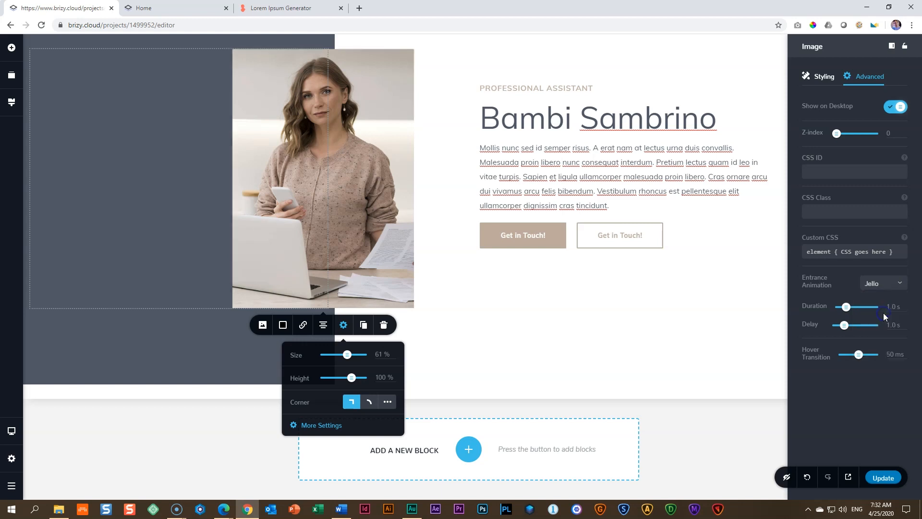
# Step: Try the Flip, FlipInX and RotateIn entrance animations on the photo
pyautogui.click(895, 283)
pyautogui.scroll(-1, 894, 330)
pyautogui.scroll(-3, 895, 331)
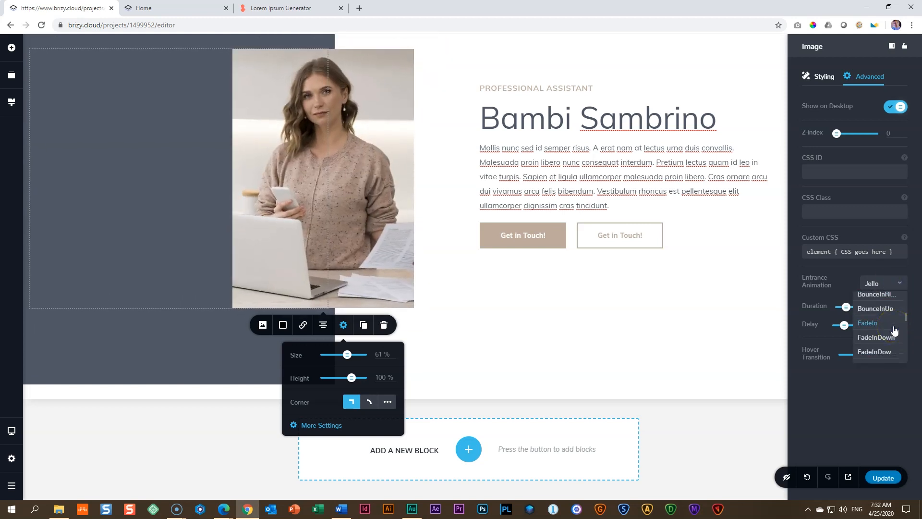
pyautogui.click(879, 337)
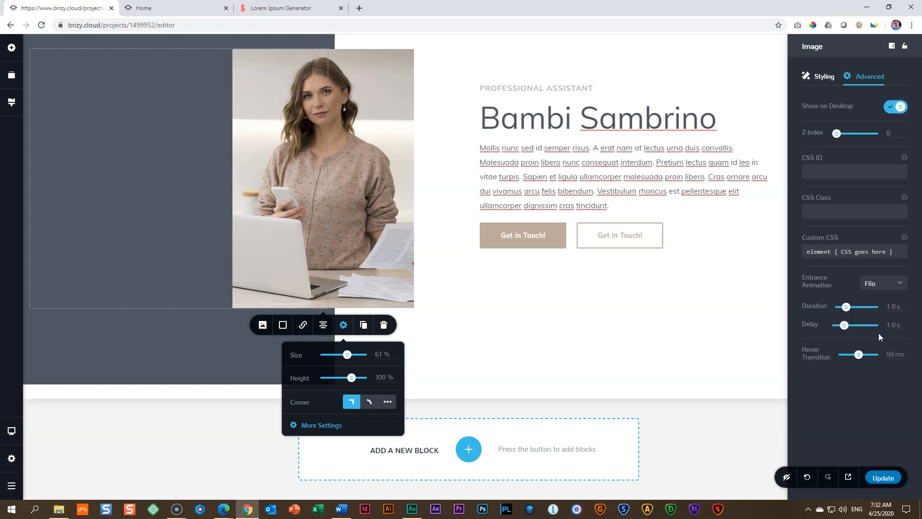
pyautogui.click(888, 283)
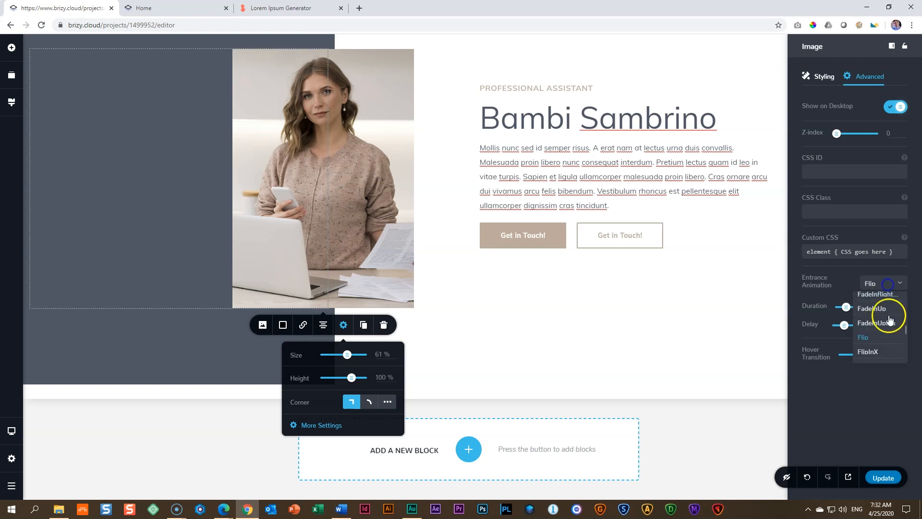
pyautogui.click(886, 352)
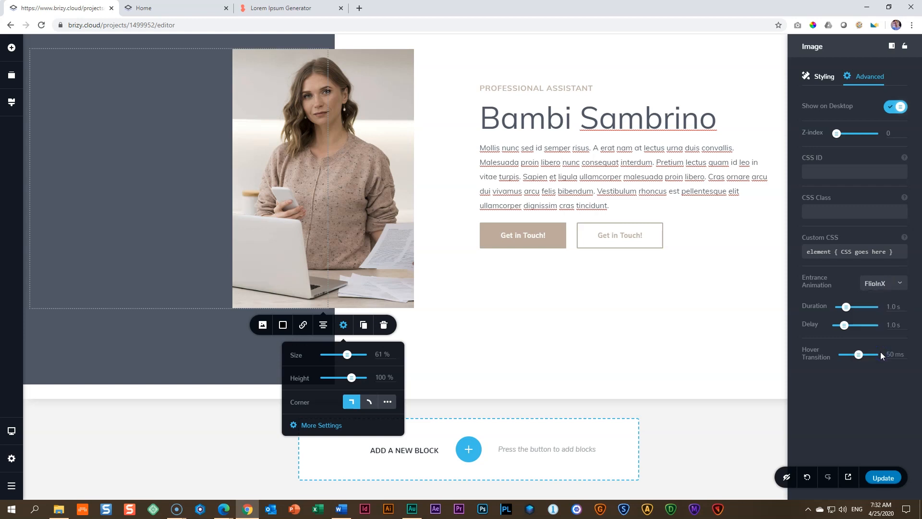
pyautogui.click(893, 286)
pyautogui.scroll(-3, 884, 322)
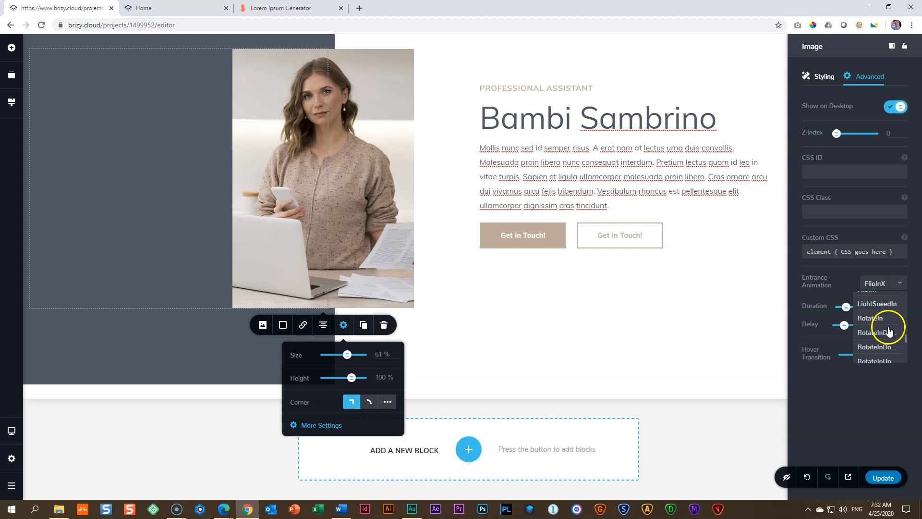
pyautogui.click(881, 318)
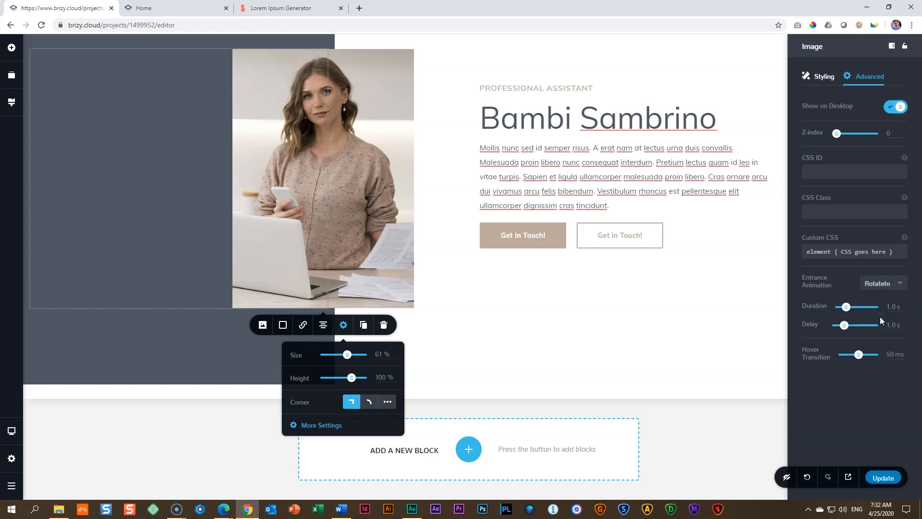
# Step: Set the photo's entrance animation to FadeInLeft with a delay of 1.1 s
pyautogui.click(888, 287)
pyautogui.scroll(3, 885, 318)
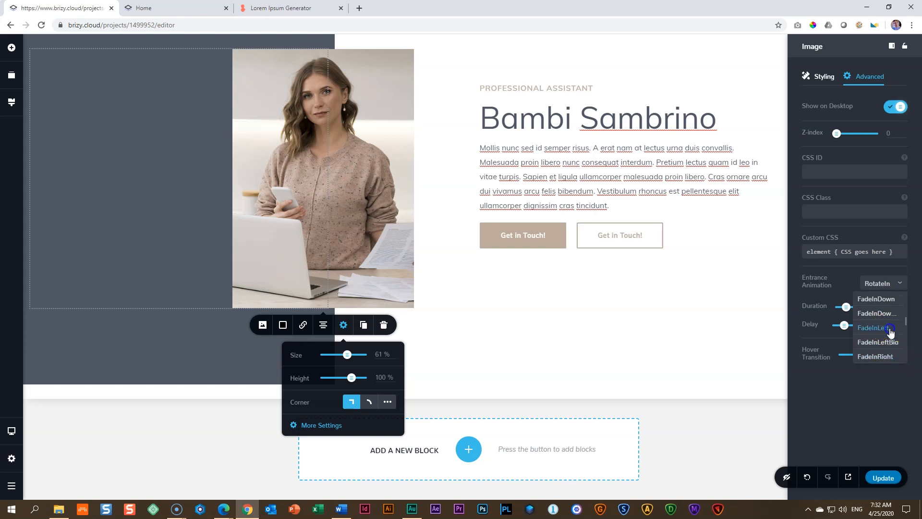
pyautogui.click(890, 331)
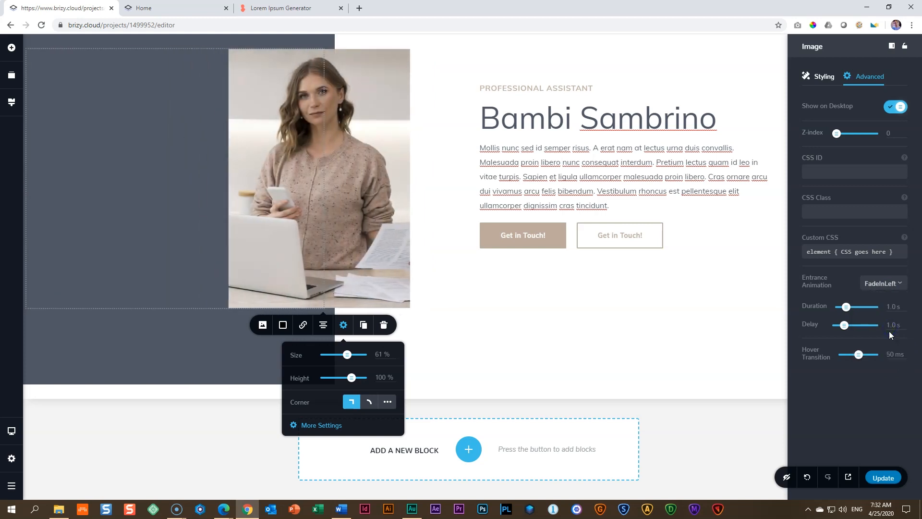
pyautogui.moveTo(844, 326)
pyautogui.mouseDown()
pyautogui.moveTo(846, 309)
pyautogui.moveTo(845, 324)
pyautogui.mouseUp()
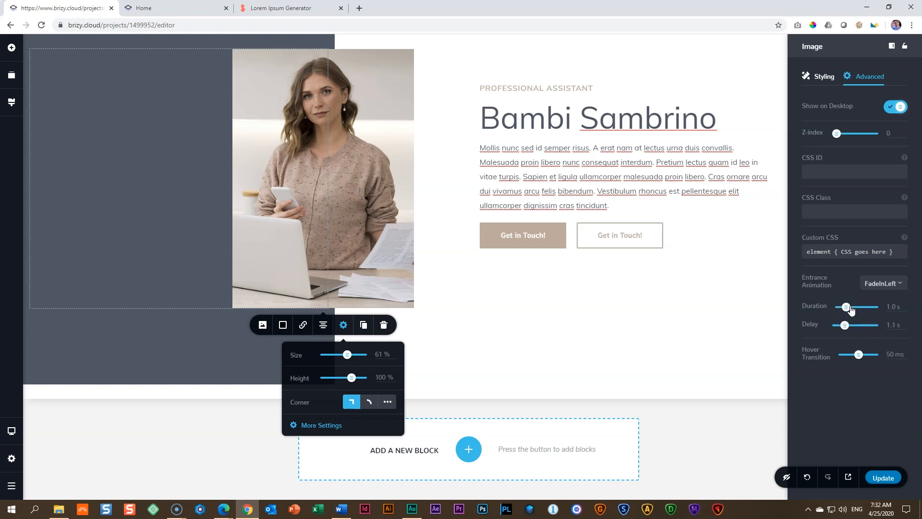
# Step: Update the site, check the animated photo on the live page and close the preview pages
pyautogui.click(883, 478)
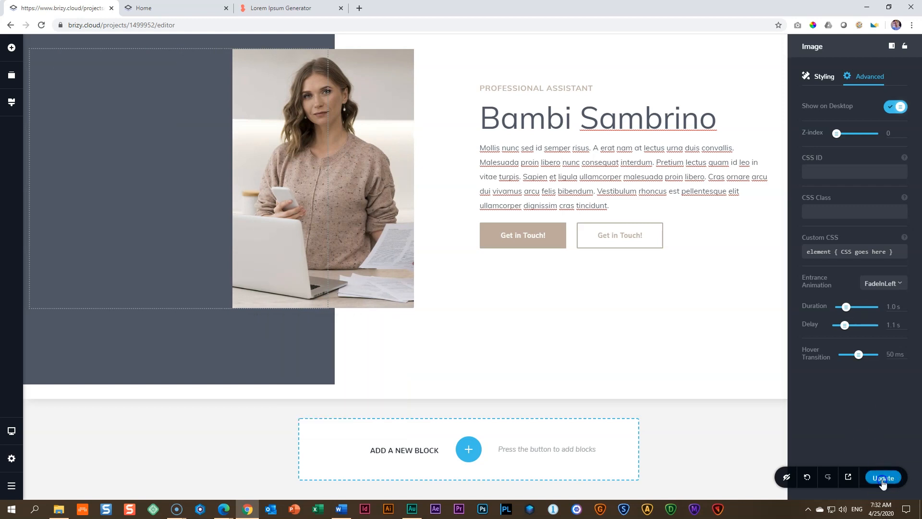
pyautogui.click(853, 478)
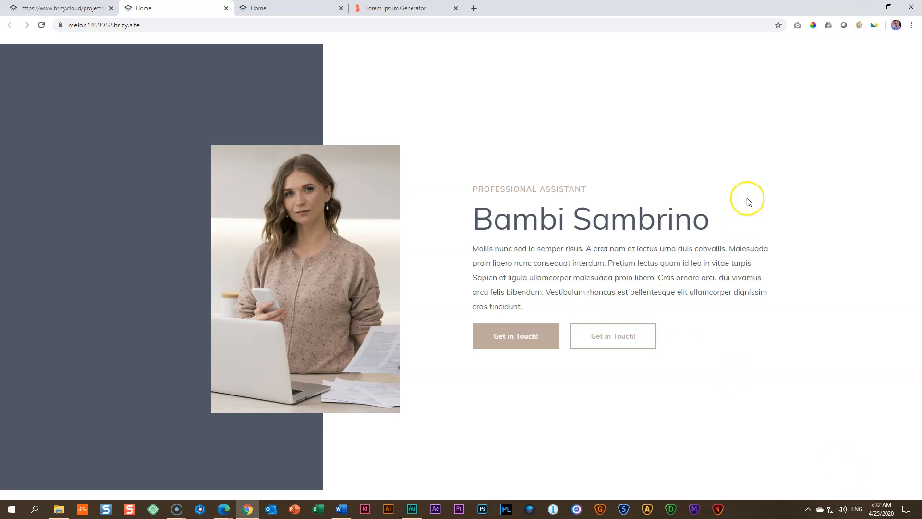
pyautogui.click(226, 8)
pyautogui.click(226, 8)
# Step: Change the label of the outlined second button to "Download Full CV"
pyautogui.scroll(2, 324, 246)
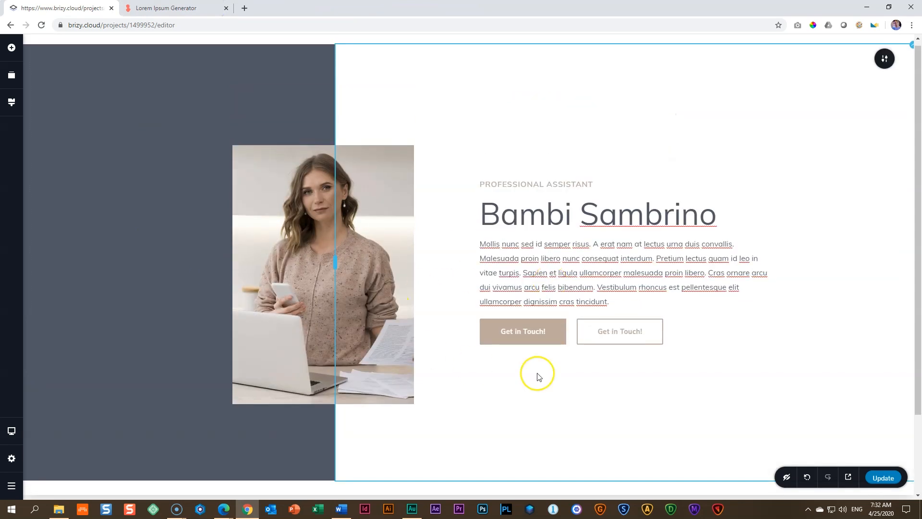
pyautogui.tripleClick(619, 331)
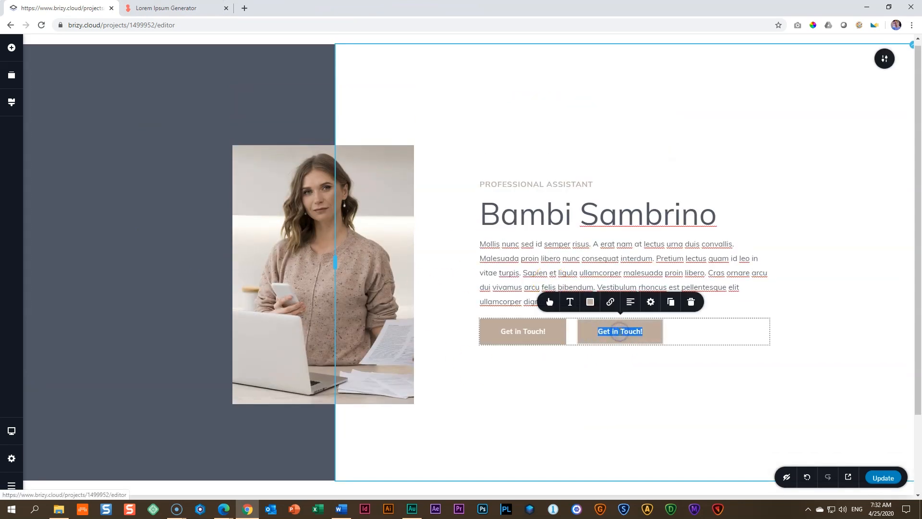
pyautogui.write('Down')
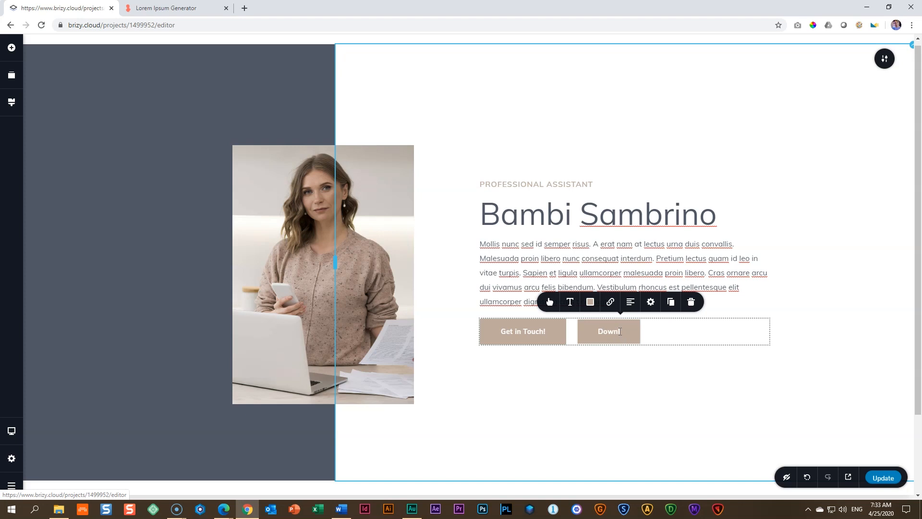
pyautogui.write('load Full CV')
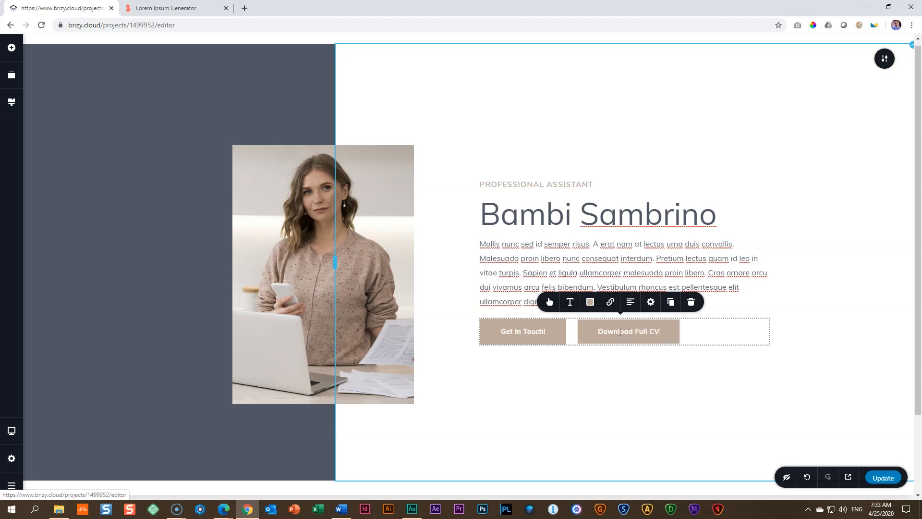
pyautogui.click(691, 367)
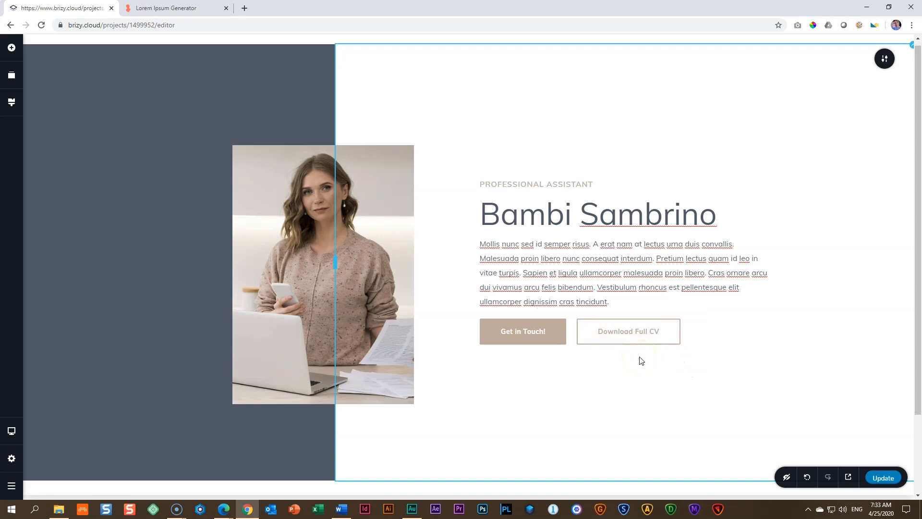
# Step: Link the Download Full CV button to the uploaded file My-CV.pdf
pyautogui.click(633, 331)
pyautogui.click(620, 302)
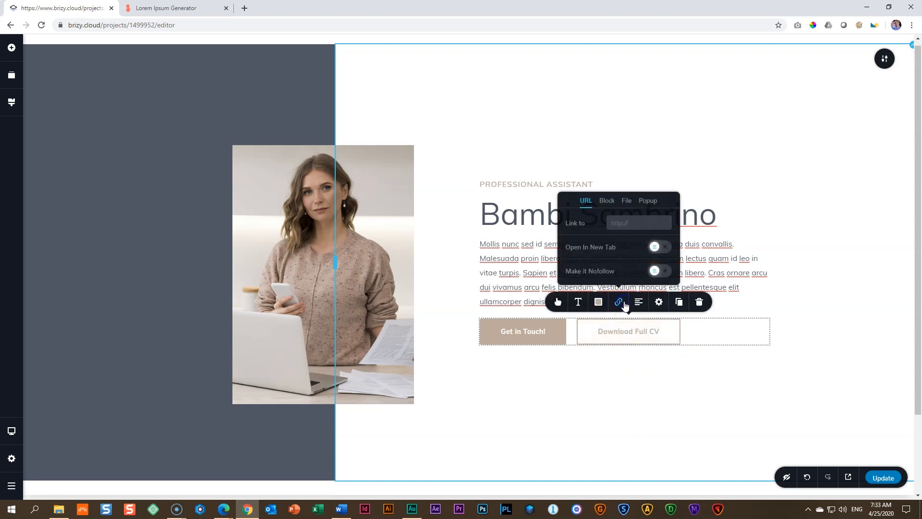
pyautogui.click(627, 205)
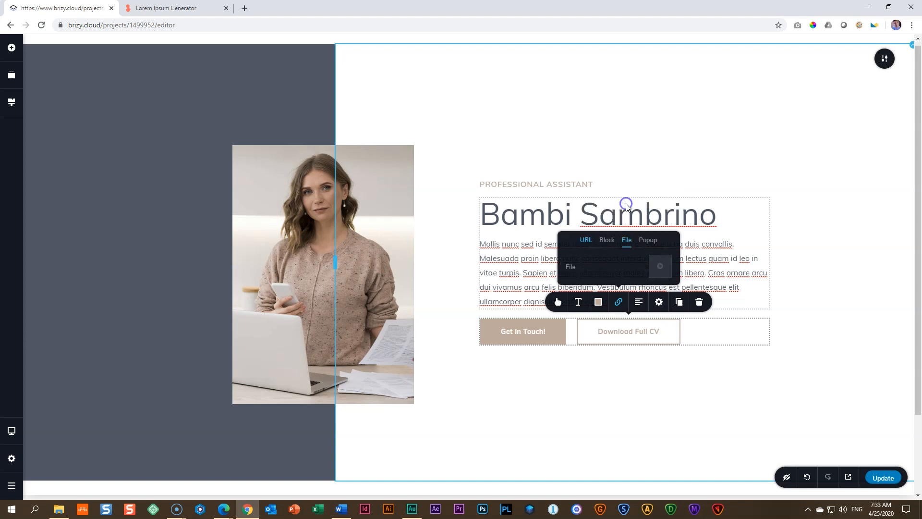
pyautogui.click(659, 267)
pyautogui.click(322, 168)
pyautogui.click(484, 272)
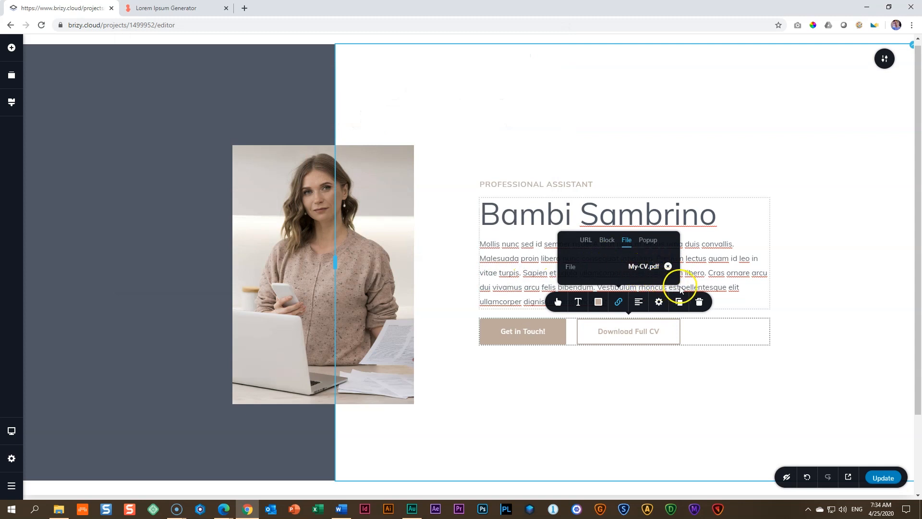
# Step: Update the site and test the Download Full CV button on the live page by opening the downloaded My-CV.pdf
pyautogui.click(893, 479)
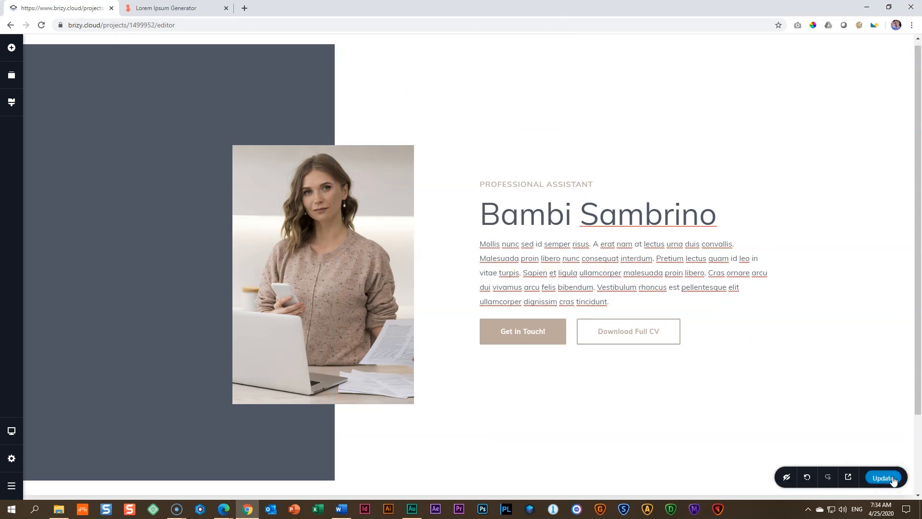
pyautogui.click(848, 478)
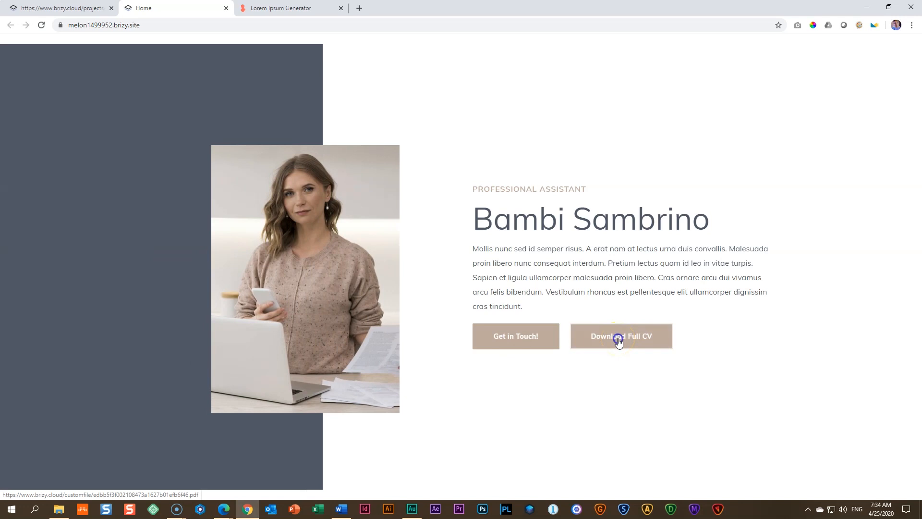
pyautogui.click(619, 342)
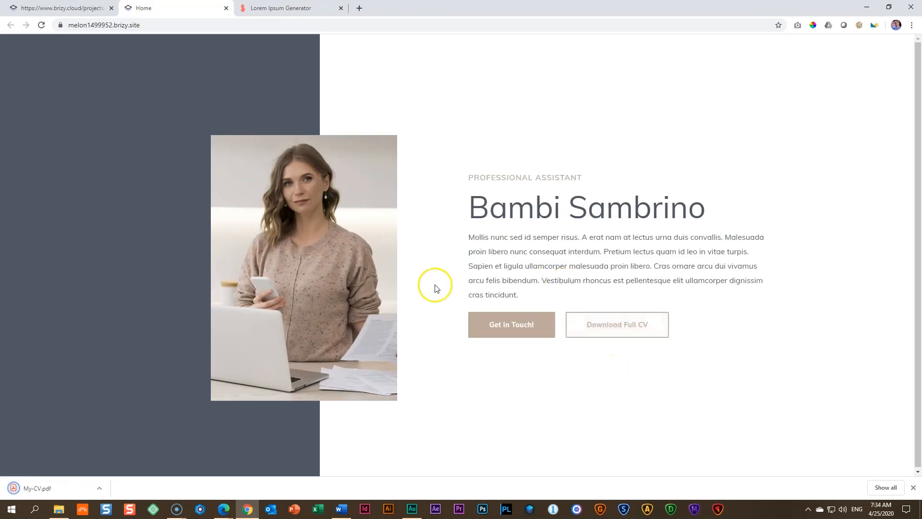
pyautogui.click(50, 490)
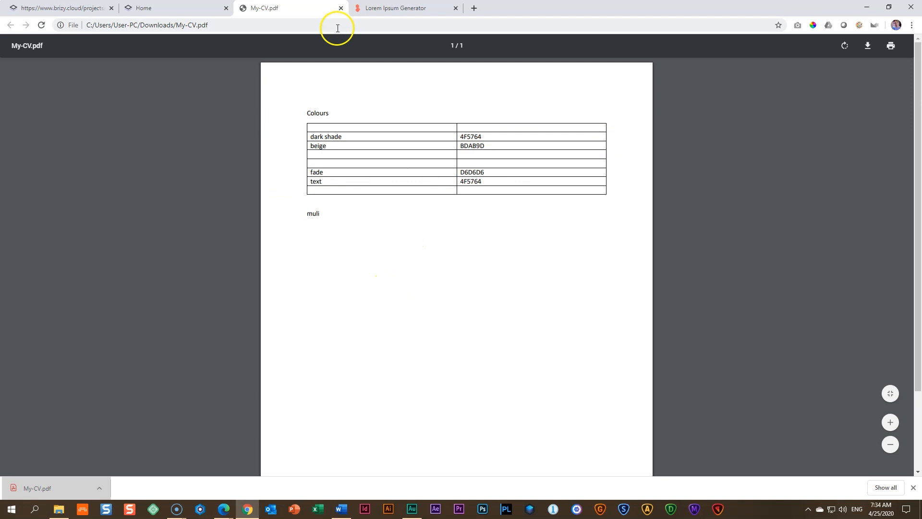
# Step: Close the opened PDF, test the Get in Touch! button on the live page and return to the page editor
pyautogui.click(340, 8)
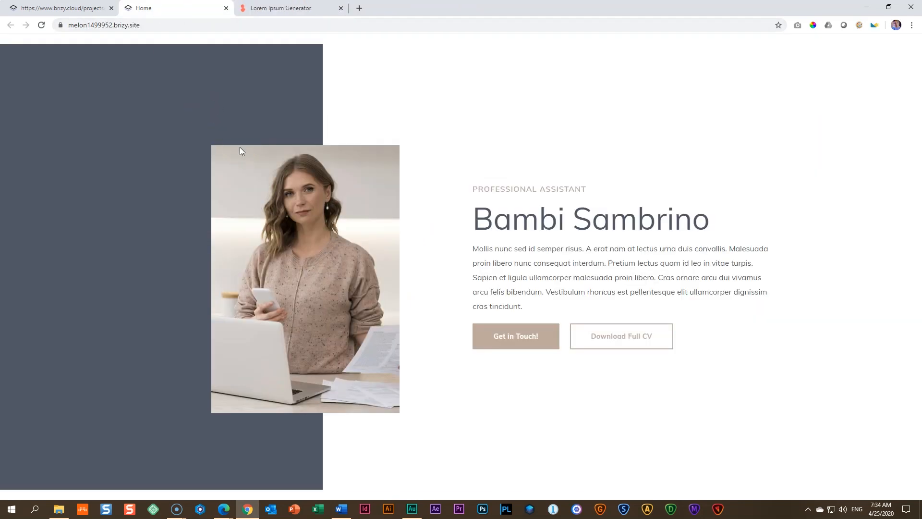
pyautogui.click(519, 338)
pyautogui.click(226, 8)
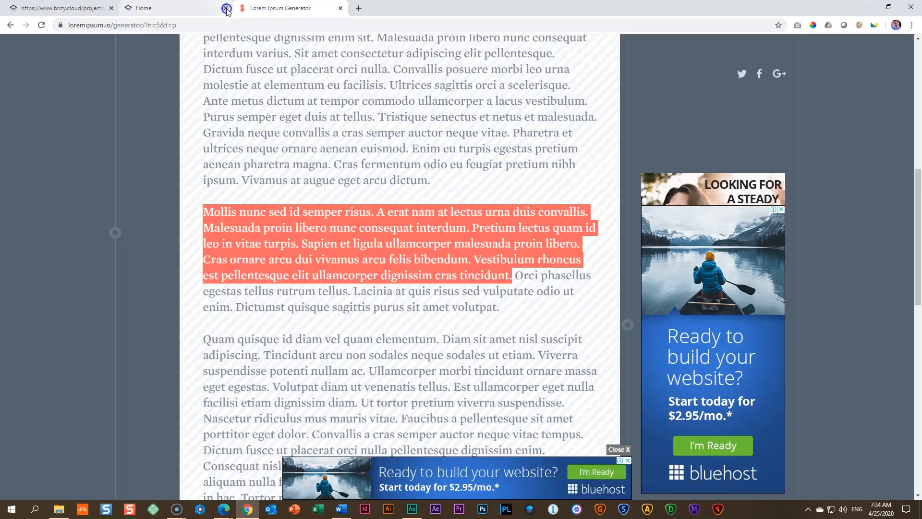
pyautogui.click(84, 6)
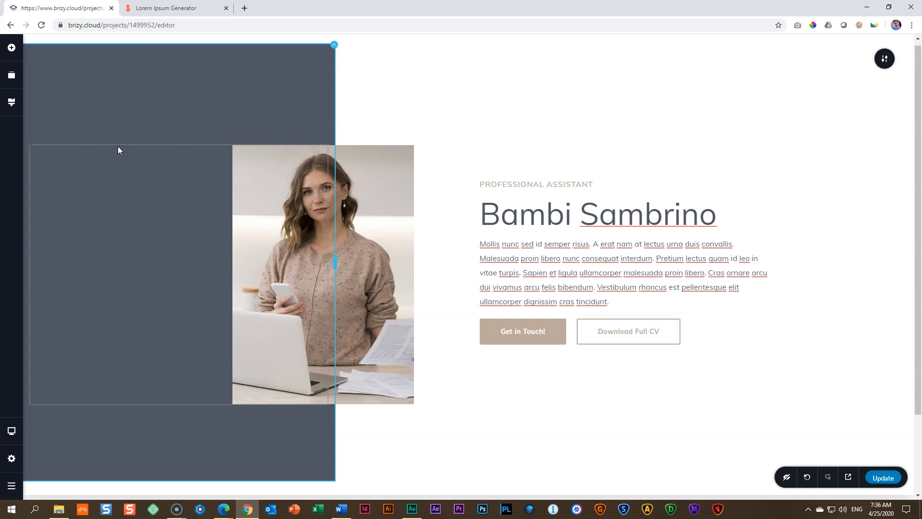
# Step: Switch the editor to the tablet layout and set a uniform block padding of 0 px
pyautogui.click(13, 434)
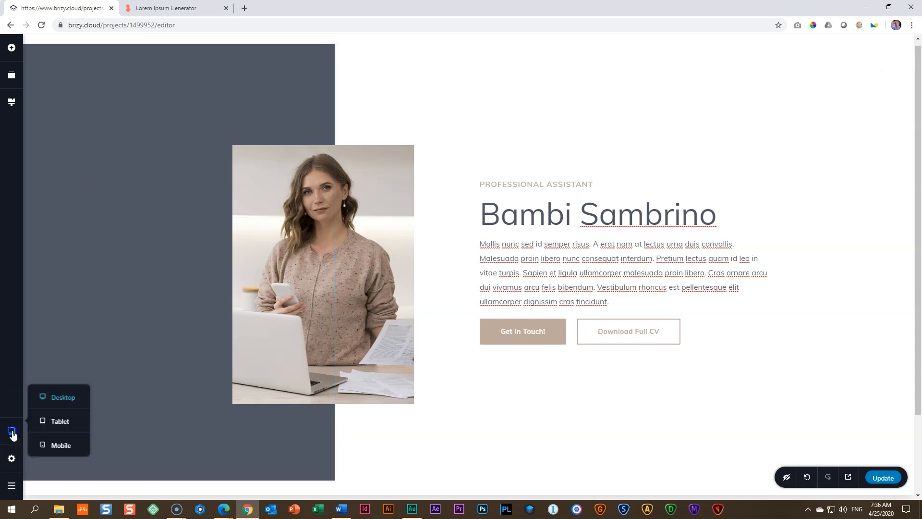
pyautogui.click(62, 423)
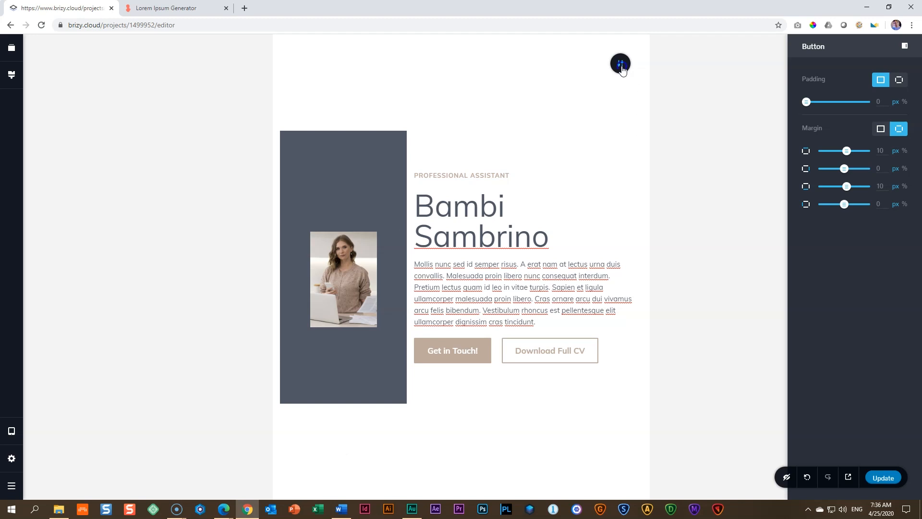
pyautogui.click(618, 65)
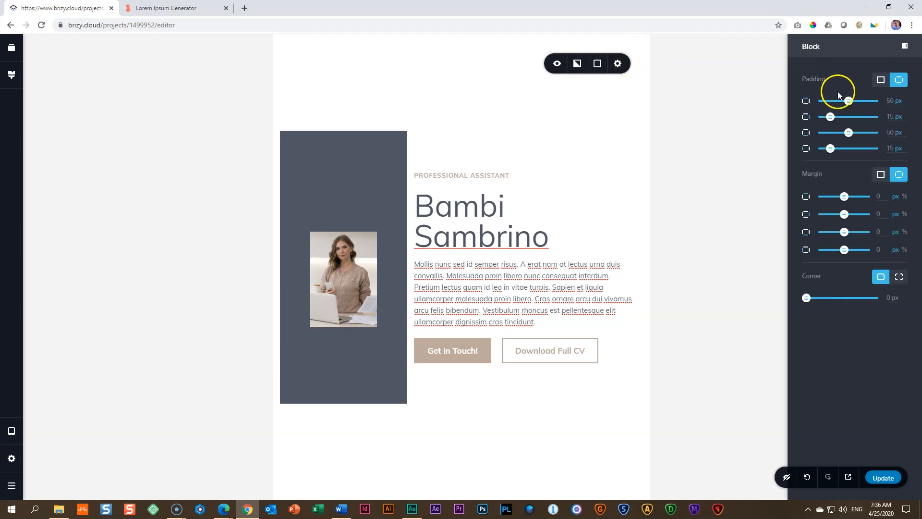
pyautogui.click(882, 80)
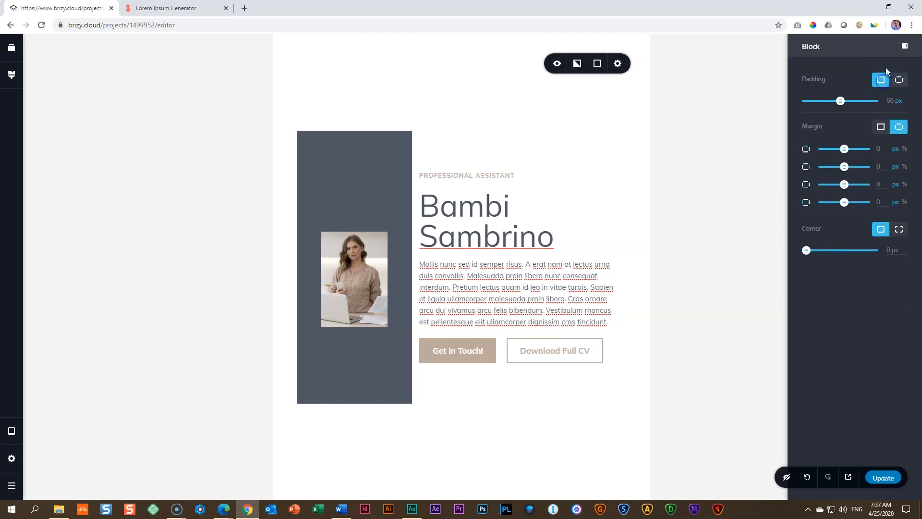
pyautogui.moveTo(840, 101); pyautogui.dragTo(807, 109)
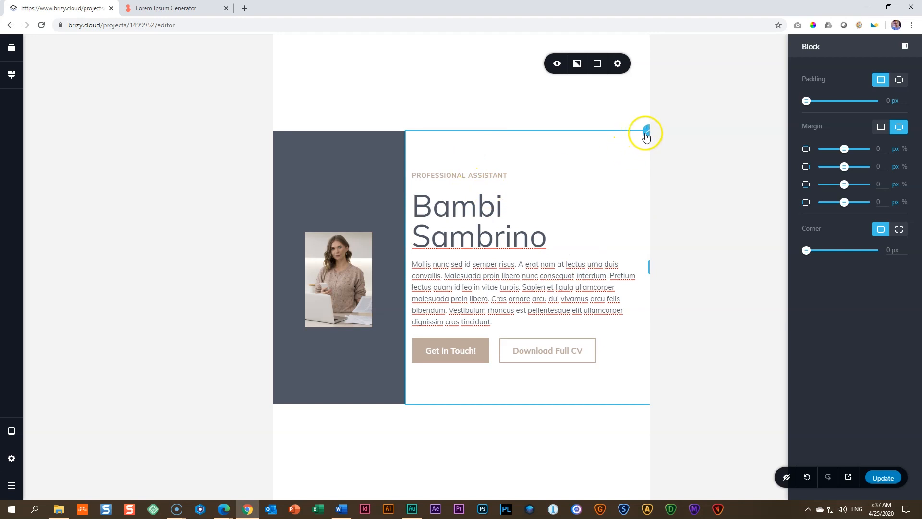
# Step: Set the left and right padding of the text column to 15% in the tablet layout
pyautogui.click(646, 136)
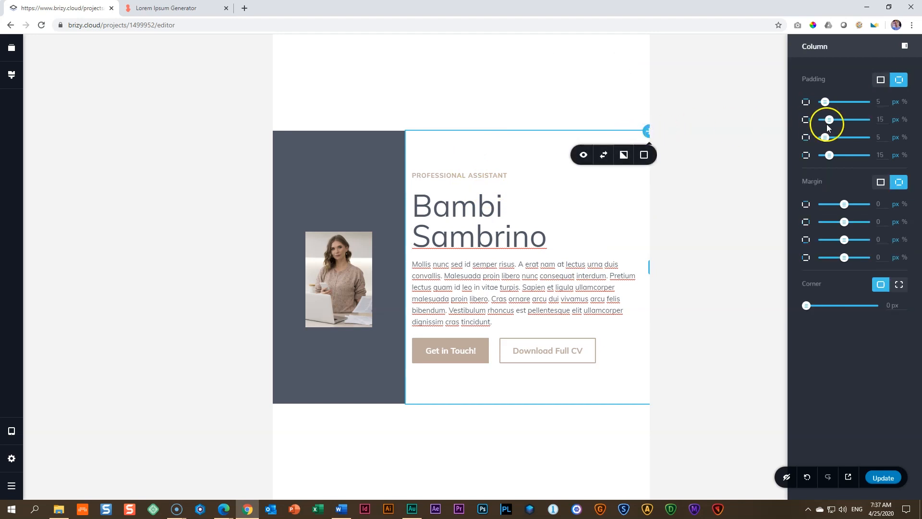
pyautogui.click(906, 120)
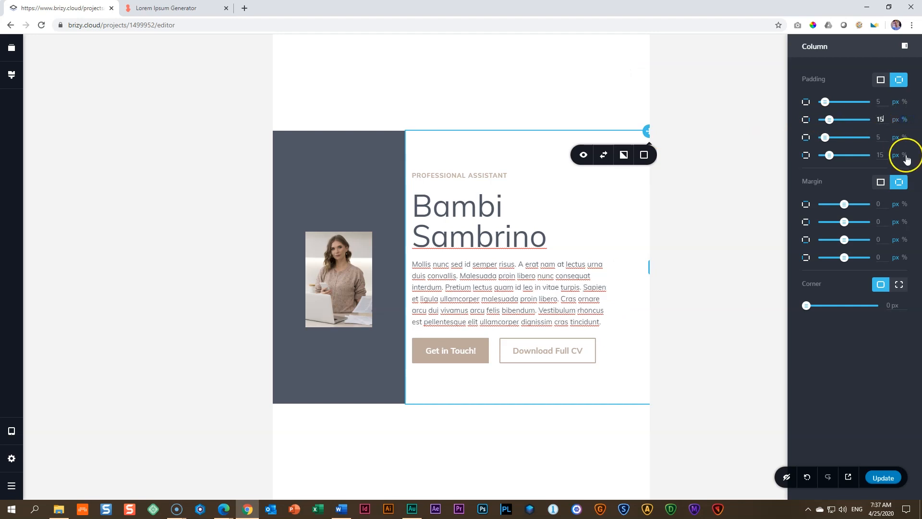
pyautogui.click(906, 154)
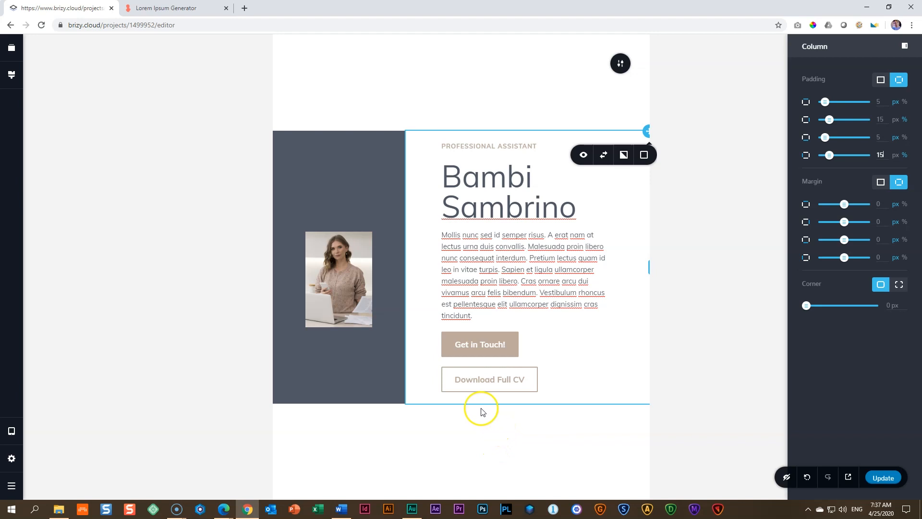
# Step: Enlarge the hero photo to nearly the width of its dark column and lengthen the spacers above and below it
pyautogui.click(337, 279)
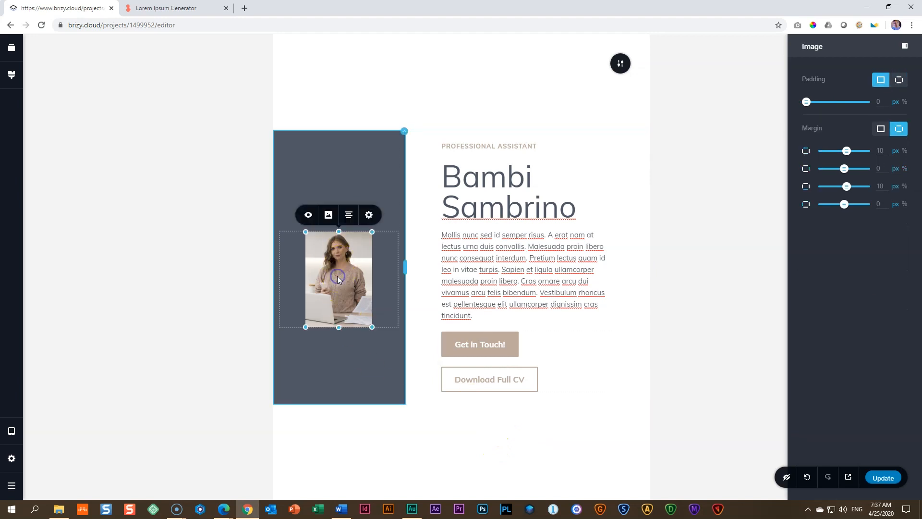
pyautogui.moveTo(372, 327); pyautogui.dragTo(449, 416)
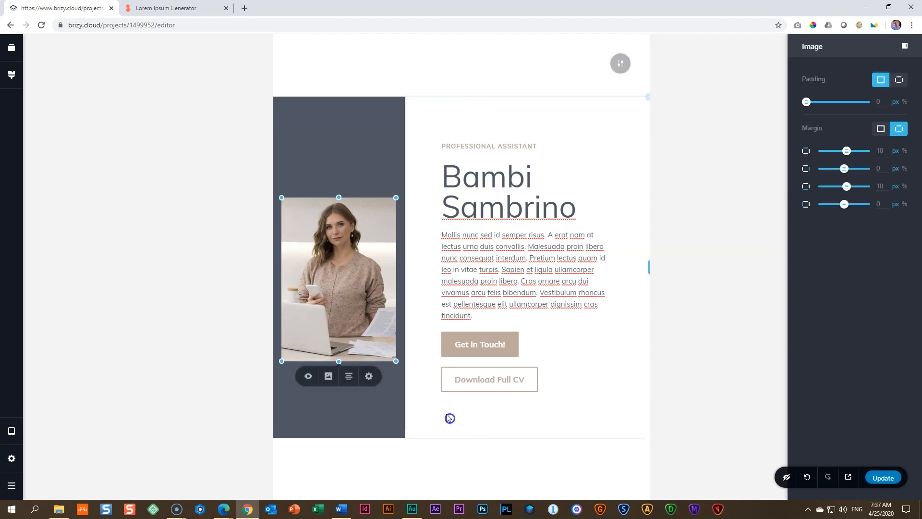
pyautogui.click(371, 169)
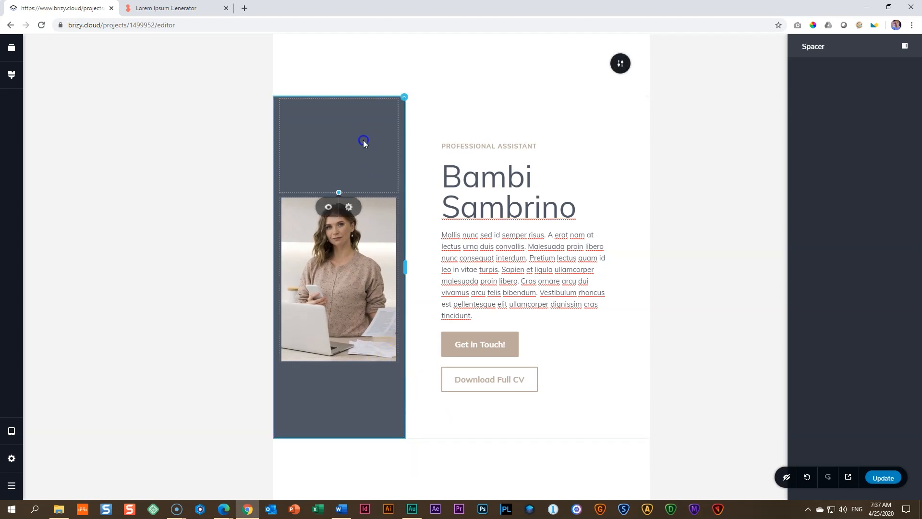
pyautogui.moveTo(338, 189); pyautogui.dragTo(339, 216)
pyautogui.click(338, 408)
pyautogui.moveTo(339, 449); pyautogui.dragTo(340, 484)
pyautogui.click(346, 110)
pyautogui.moveTo(337, 189); pyautogui.dragTo(338, 204)
pyautogui.click(347, 434)
pyautogui.moveTo(338, 481); pyautogui.dragTo(341, 499)
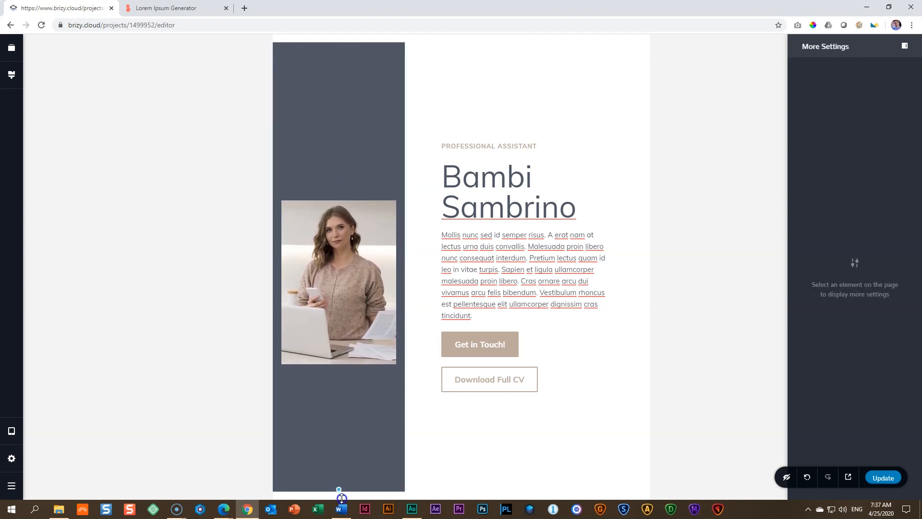
# Step: Shift the hero photo over the dark column's right edge with a right margin of -51 px and a left margin of 49 px
pyautogui.click(348, 249)
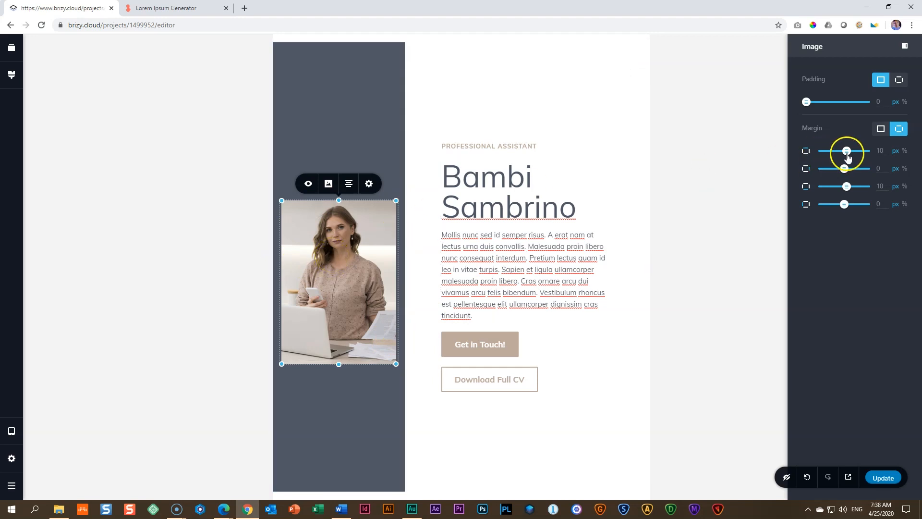
pyautogui.moveTo(847, 174); pyautogui.dragTo(834, 167)
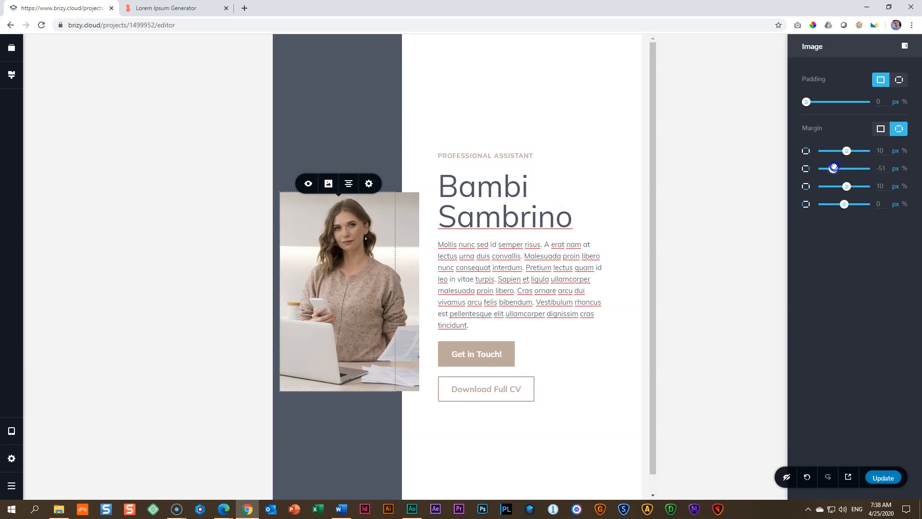
pyautogui.moveTo(844, 204); pyautogui.dragTo(854, 207)
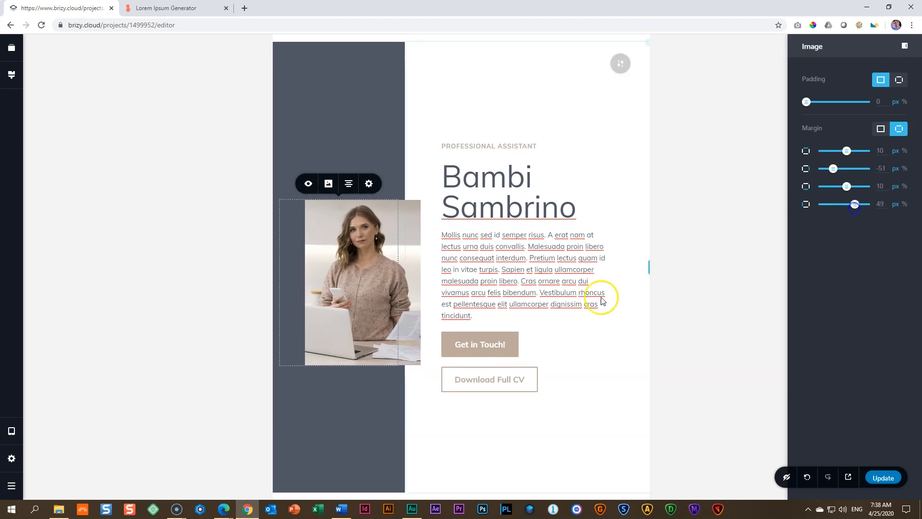
pyautogui.click(597, 351)
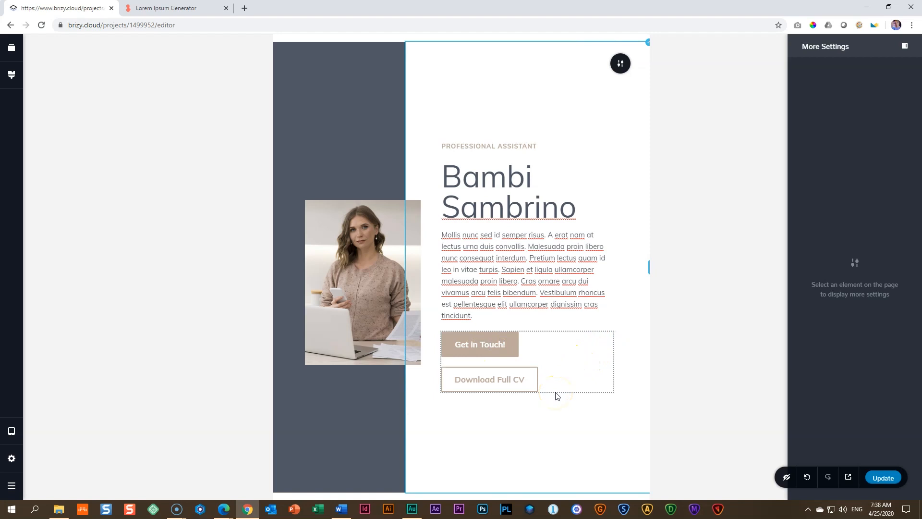
pyautogui.click(476, 343)
pyautogui.click(550, 420)
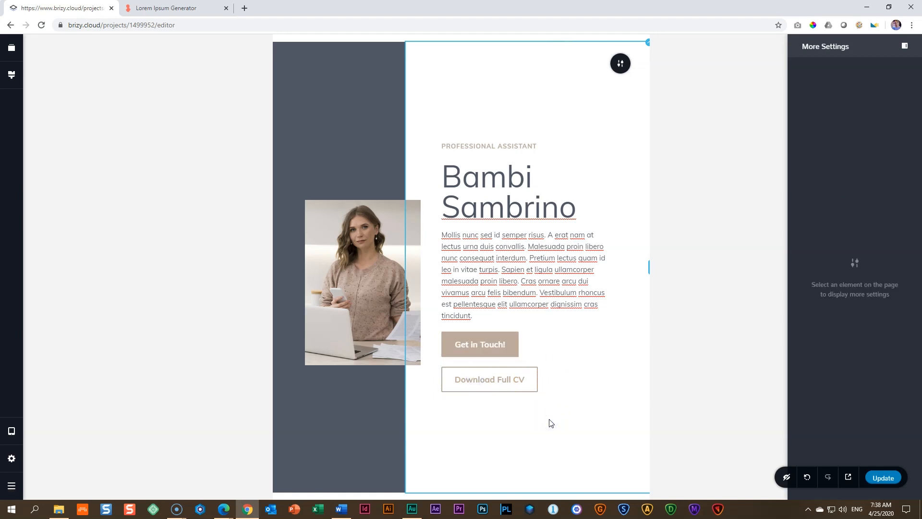
pyautogui.click(895, 486)
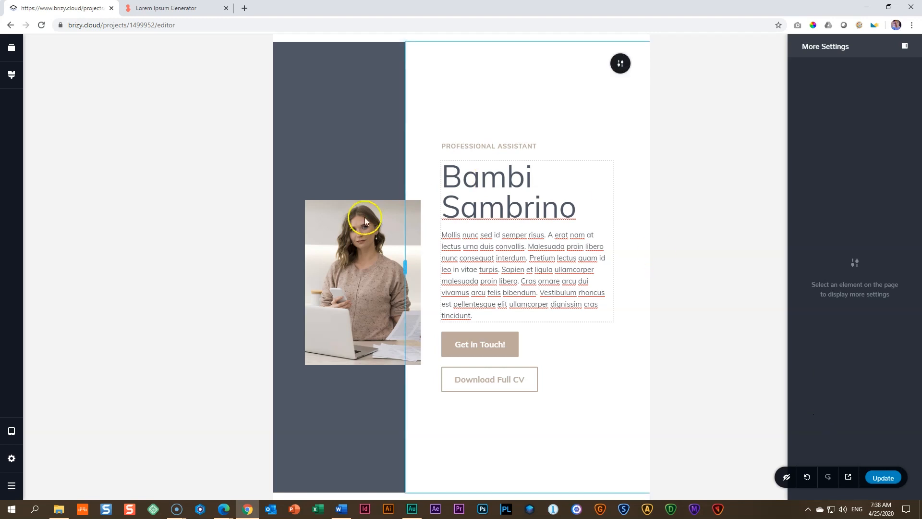
# Step: Raise the hero photo within the tablet layout by shortening the spacer above it and lengthening the spacer below it
pyautogui.click(369, 144)
pyautogui.moveTo(343, 193); pyautogui.dragTo(338, 118)
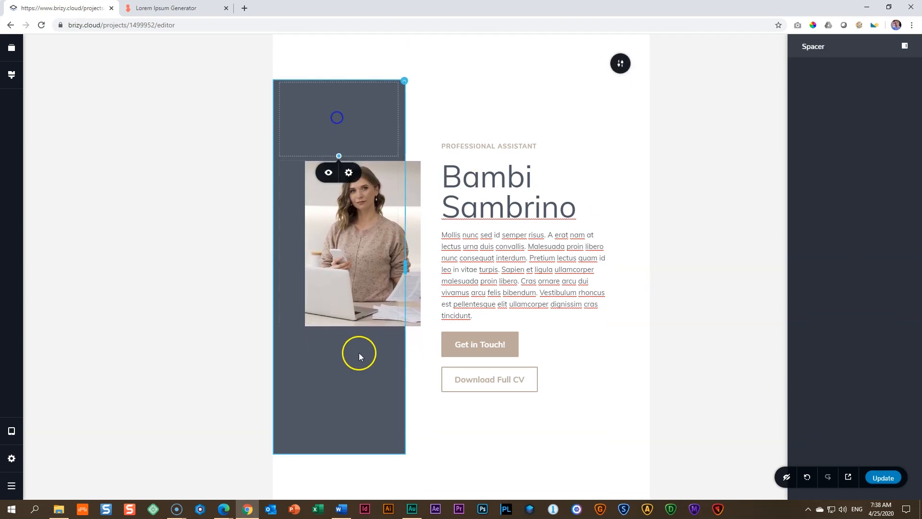
pyautogui.click(360, 385)
pyautogui.moveTo(338, 453); pyautogui.dragTo(340, 484)
pyautogui.click(345, 126)
pyautogui.moveTo(339, 140); pyautogui.dragTo(336, 168)
pyautogui.click(343, 424)
pyautogui.moveTo(339, 484)
pyautogui.mouseDown()
pyautogui.moveTo(344, 509)
pyautogui.moveTo(342, 499)
pyautogui.mouseUp()
pyautogui.click(359, 418)
# Step: Fine-tune the spacers above and below the photo until its top edge lines up with the Professional Assistant text
pyautogui.click(342, 135)
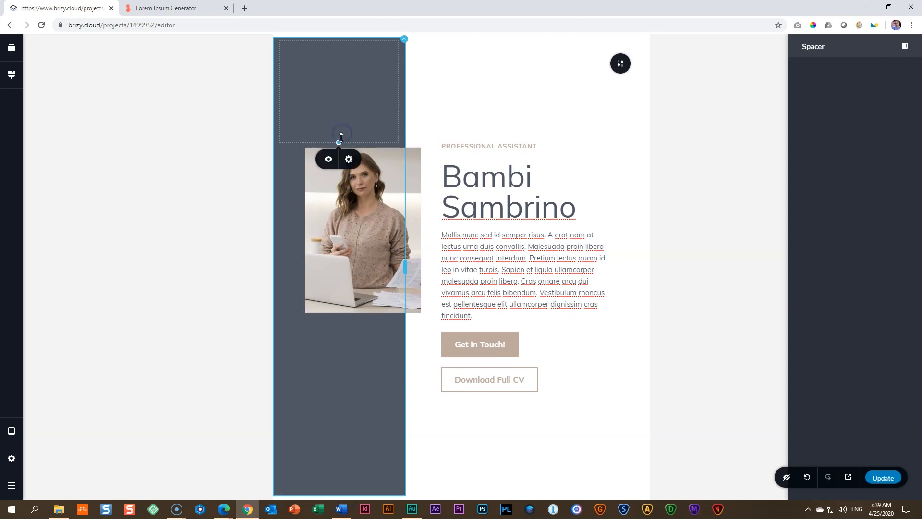
pyautogui.moveTo(341, 137); pyautogui.dragTo(340, 120)
pyautogui.click(346, 468)
pyautogui.moveTo(337, 485)
pyautogui.mouseDown()
pyautogui.moveTo(337, 493)
pyautogui.moveTo(339, 477)
pyautogui.mouseUp()
pyautogui.click(346, 94)
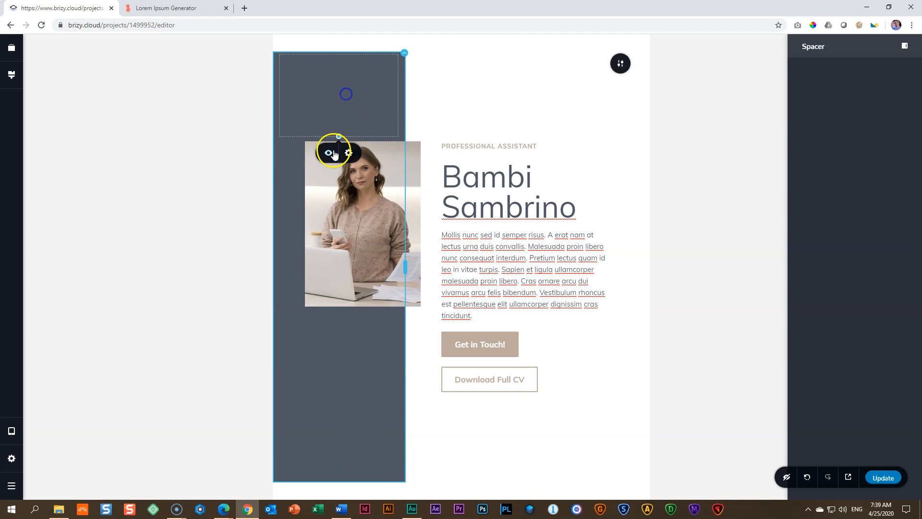
pyautogui.click(335, 153)
pyautogui.click(348, 384)
pyautogui.moveTo(339, 487); pyautogui.dragTo(338, 492)
pyautogui.click(619, 423)
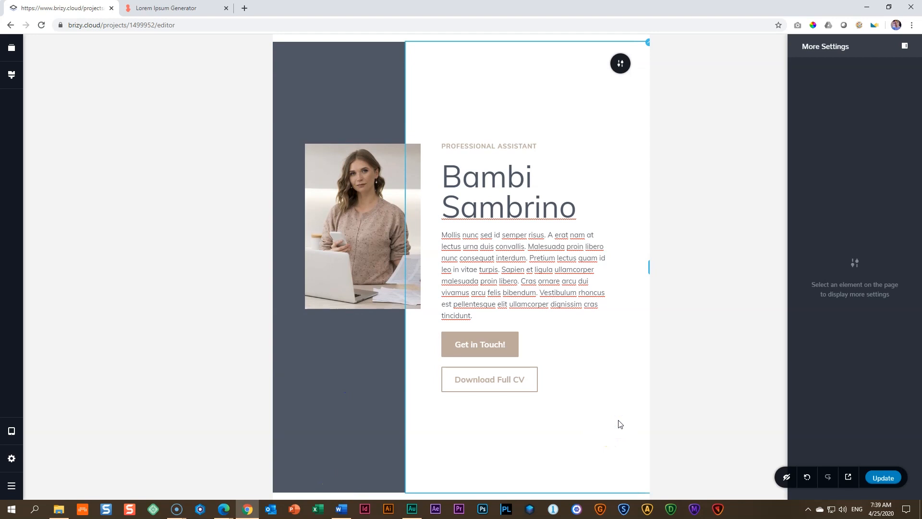
# Step: Switch the editor to the mobile layout and set a uniform block padding of 0 px
pyautogui.click(11, 432)
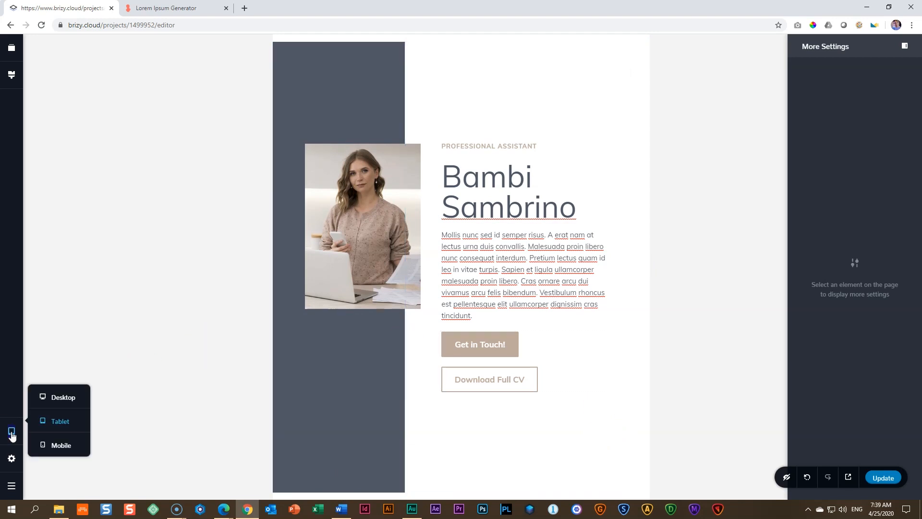
pyautogui.click(61, 446)
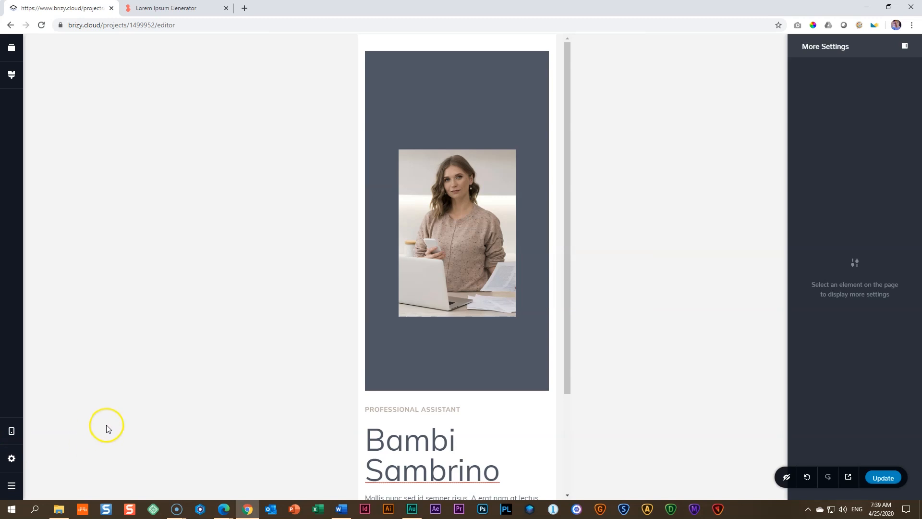
pyautogui.moveTo(535, 82)
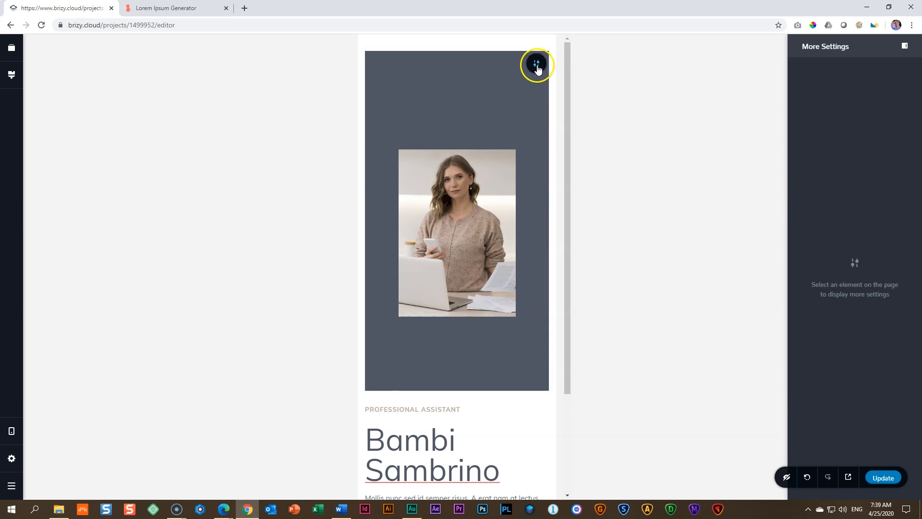
pyautogui.click(537, 64)
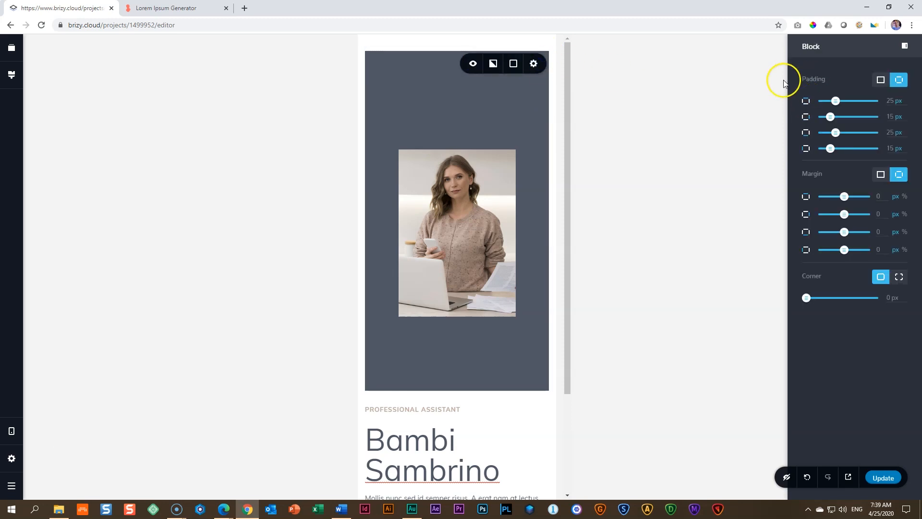
pyautogui.click(882, 80)
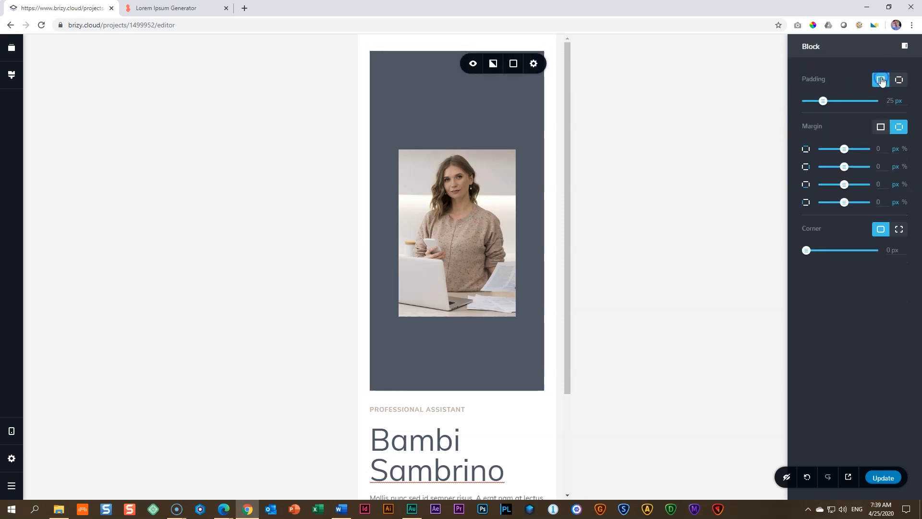
pyautogui.moveTo(824, 100); pyautogui.dragTo(783, 108)
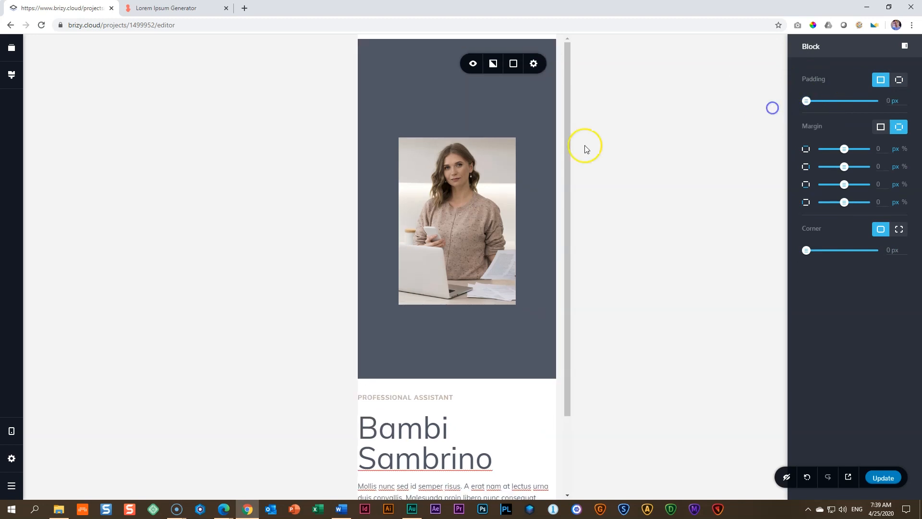
# Step: Shrink the spacers above and below the hero photo in the mobile layout to narrow strips of similar height
pyautogui.click(451, 103)
pyautogui.moveTo(457, 131); pyautogui.dragTo(458, 47)
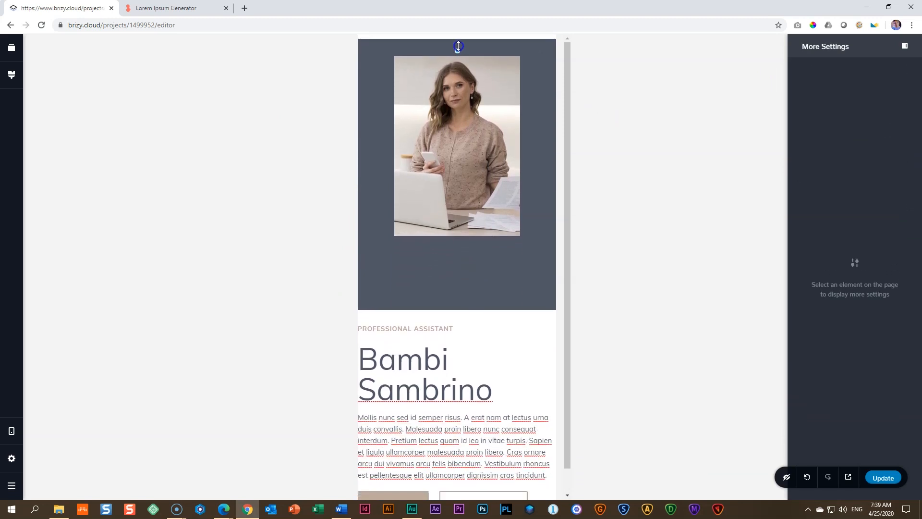
pyautogui.click(442, 273)
pyautogui.moveTo(457, 313); pyautogui.dragTo(464, 259)
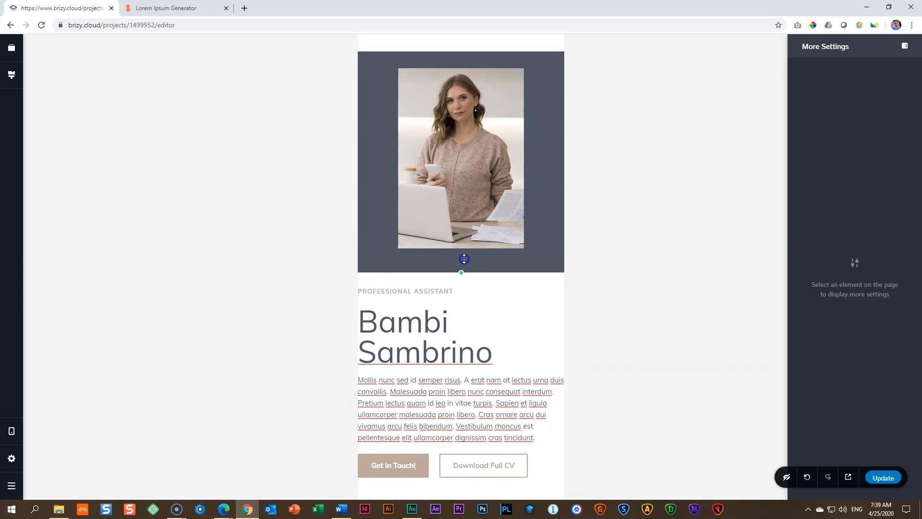
# Step: Stretch the hero photo taller in the mobile layout and lengthen the spacer above it
pyautogui.click(464, 93)
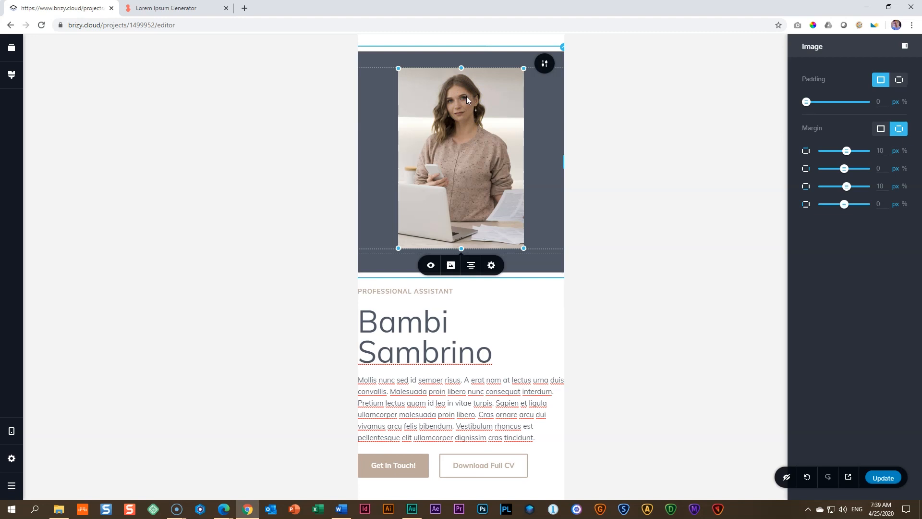
pyautogui.moveTo(462, 248); pyautogui.dragTo(465, 283)
pyautogui.click(476, 49)
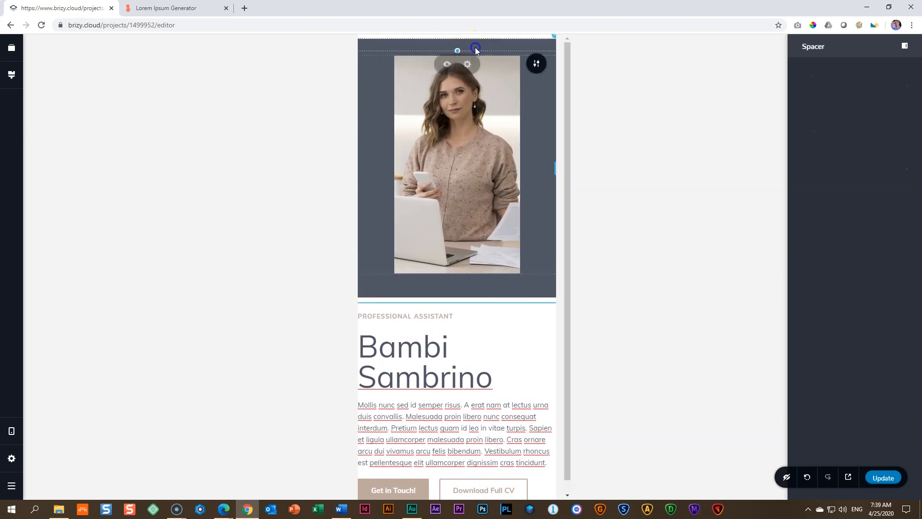
pyautogui.moveTo(459, 50); pyautogui.dragTo(457, 75)
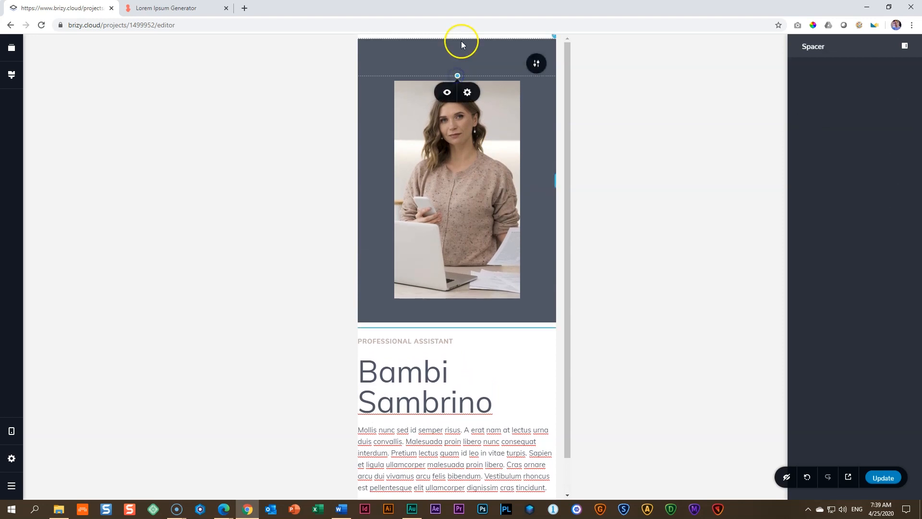
# Step: Set the top margin of the hero photo's column to 0 px in the mobile layout
pyautogui.click(553, 40)
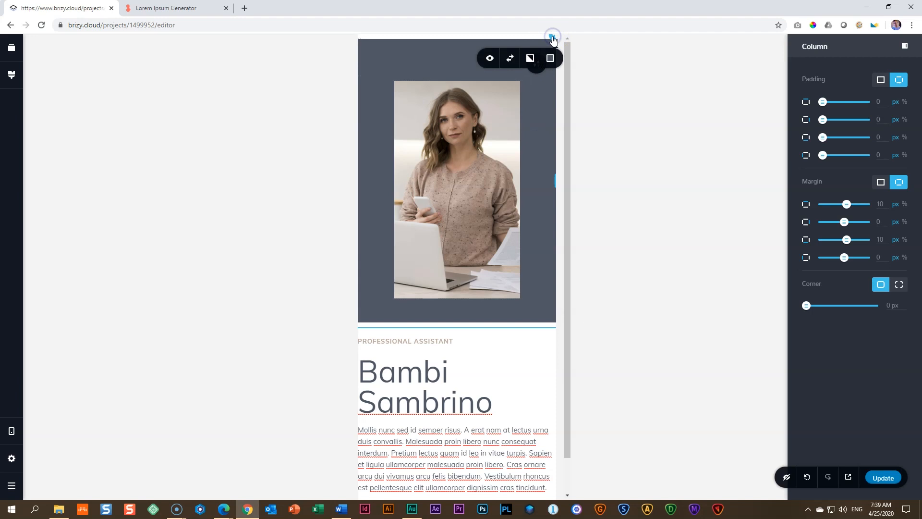
pyautogui.moveTo(887, 204); pyautogui.dragTo(864, 207)
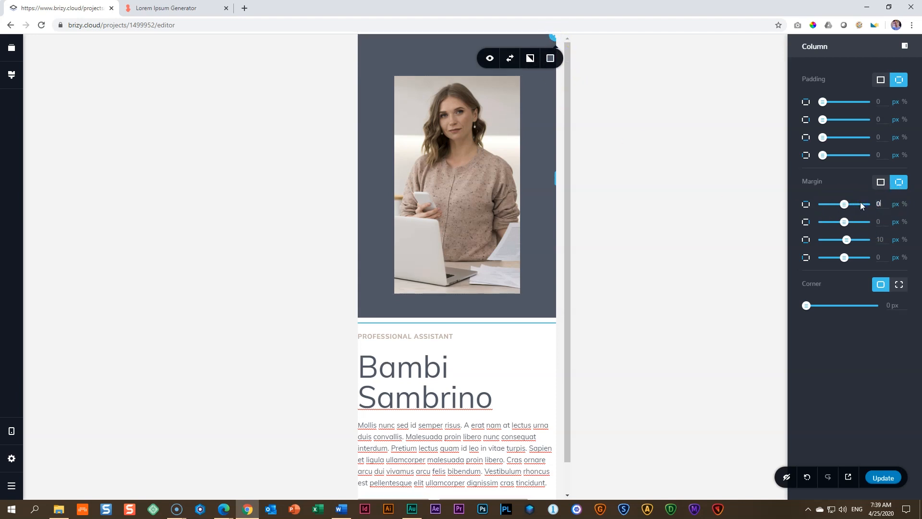
pyautogui.click(440, 46)
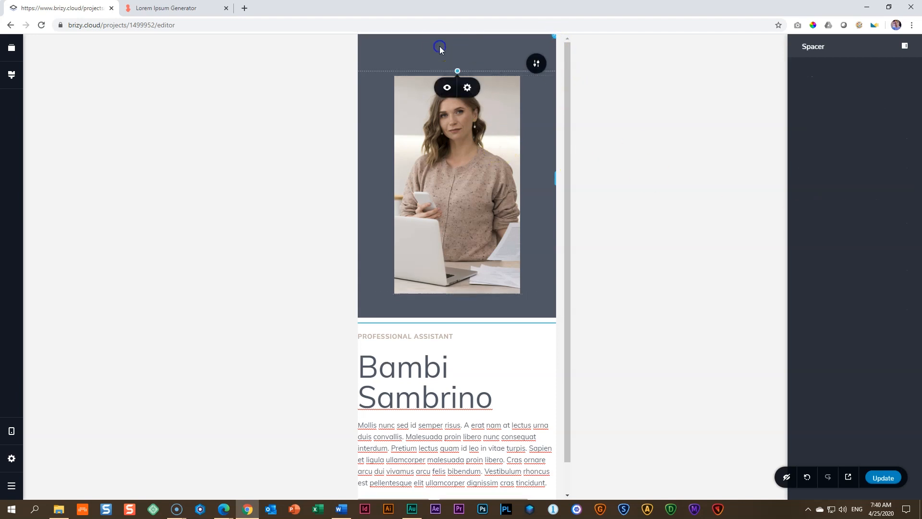
# Step: Enlarge the hero photo proportionally until it nearly fills the width of the mobile layout
pyautogui.click(459, 159)
pyautogui.moveTo(524, 293); pyautogui.dragTo(618, 375)
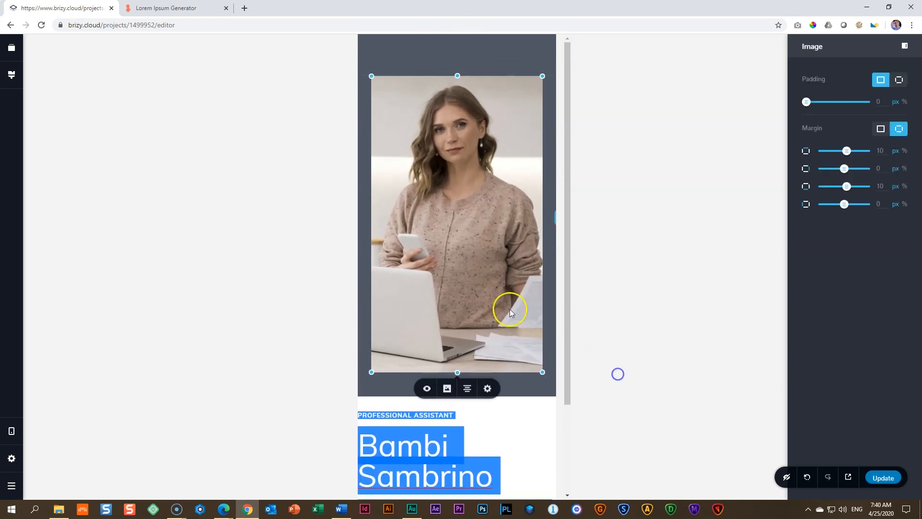
pyautogui.click(486, 258)
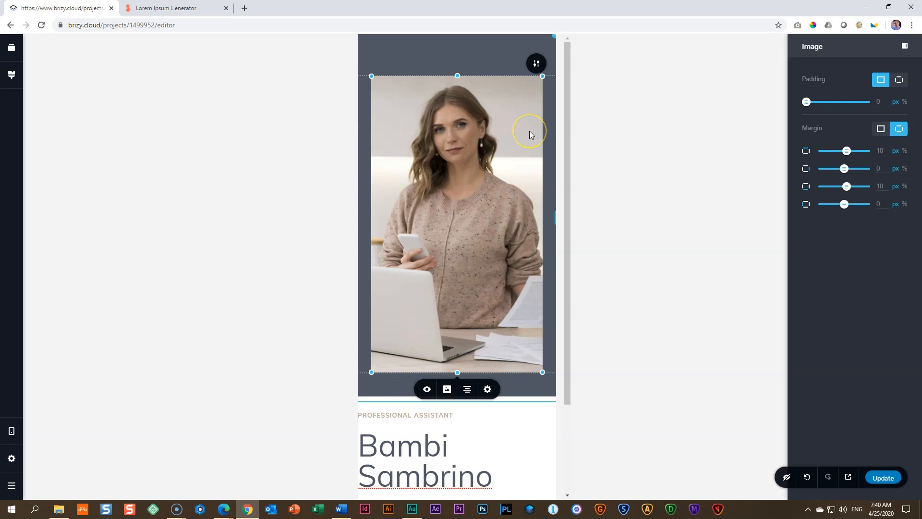
# Step: Set the hero photo's bottom margin to -100 px and the bottom margin of its column to 77 px
pyautogui.moveTo(847, 187); pyautogui.dragTo(822, 187)
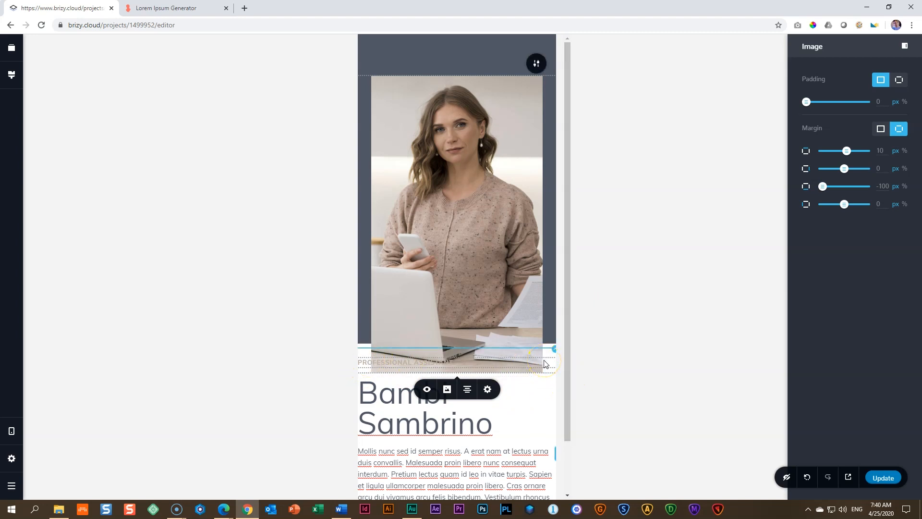
pyautogui.click(453, 149)
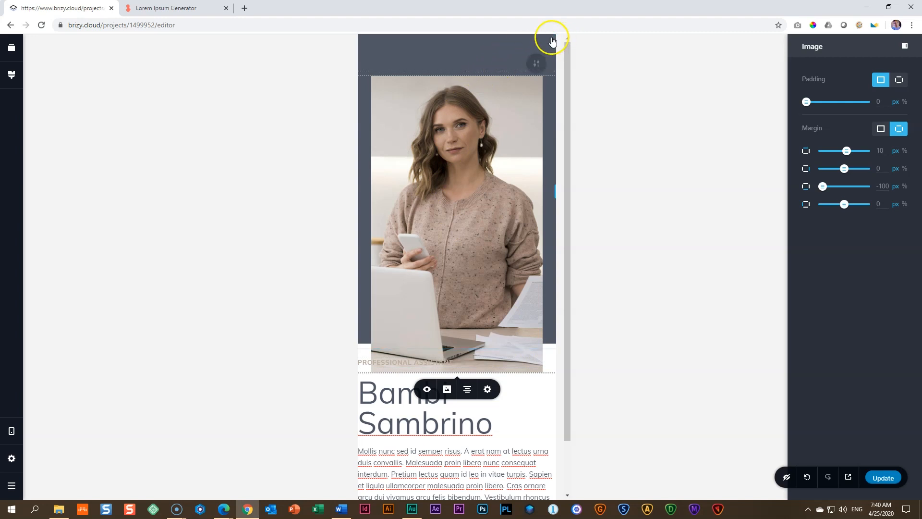
pyautogui.click(553, 38)
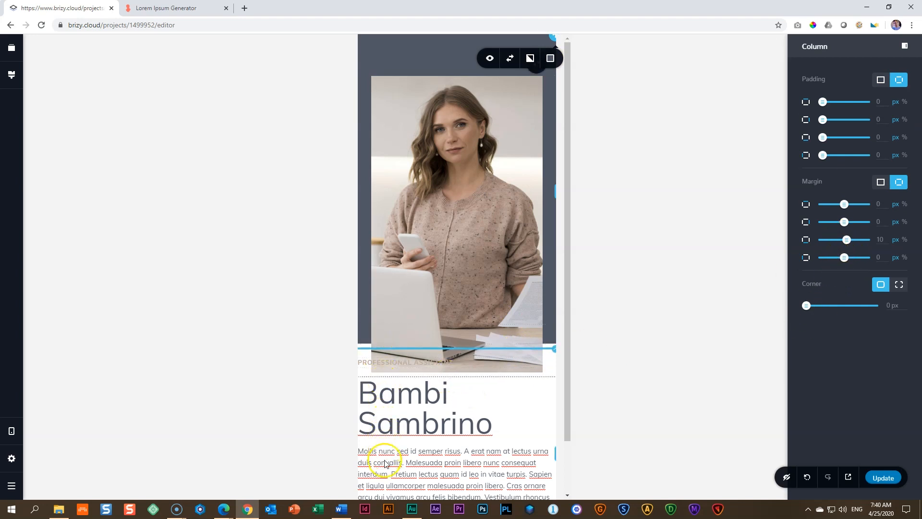
pyautogui.moveTo(848, 240); pyautogui.dragTo(860, 240)
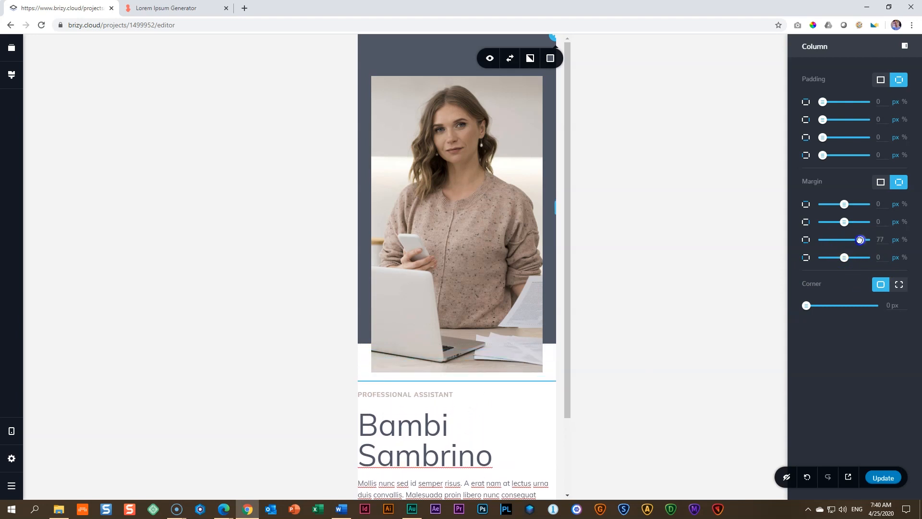
# Step: Set a uniform padding of 35 px on the column holding the heading, paragraph and buttons
pyautogui.scroll(-2, 490, 269)
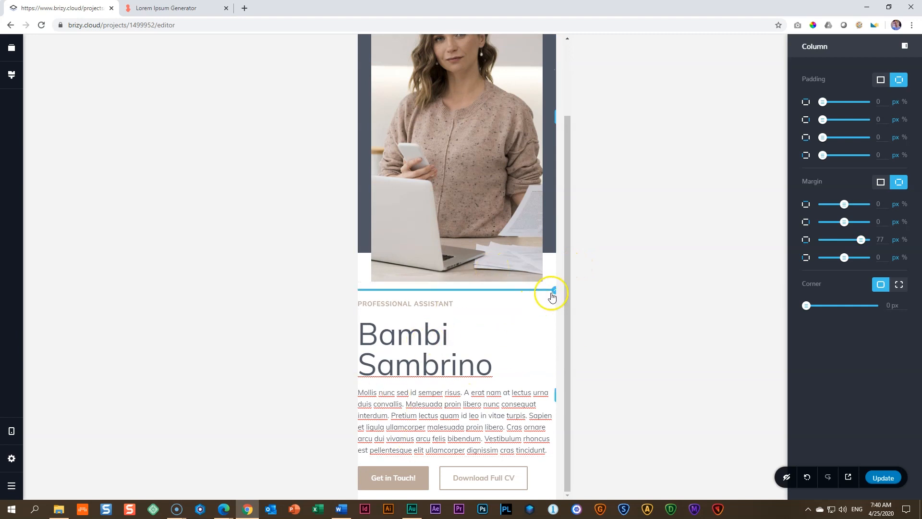
pyautogui.click(552, 294)
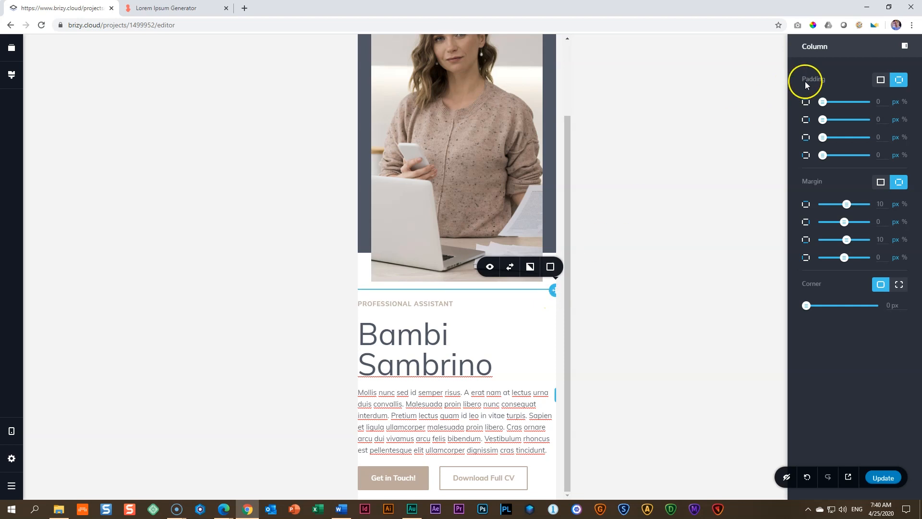
pyautogui.click(881, 81)
pyautogui.moveTo(807, 102); pyautogui.dragTo(821, 101)
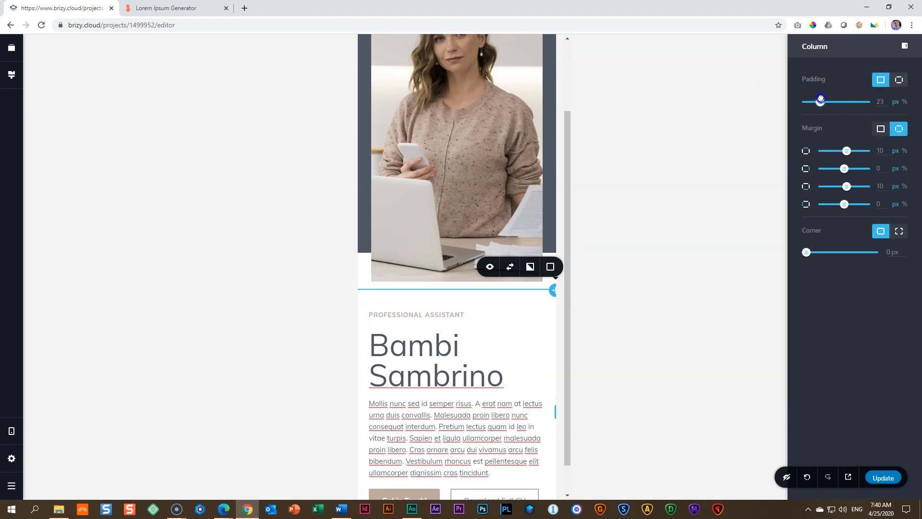
pyautogui.doubleClick(880, 102)
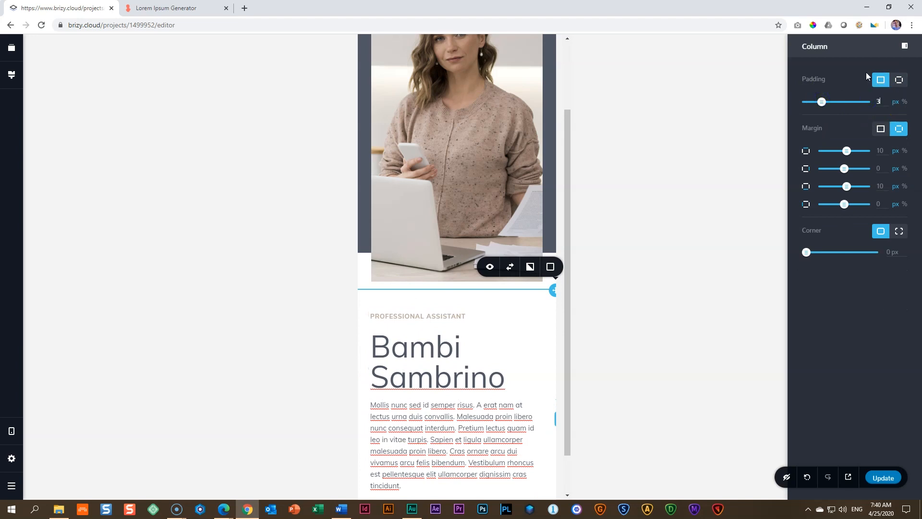
pyautogui.scroll(-2, 438, 268)
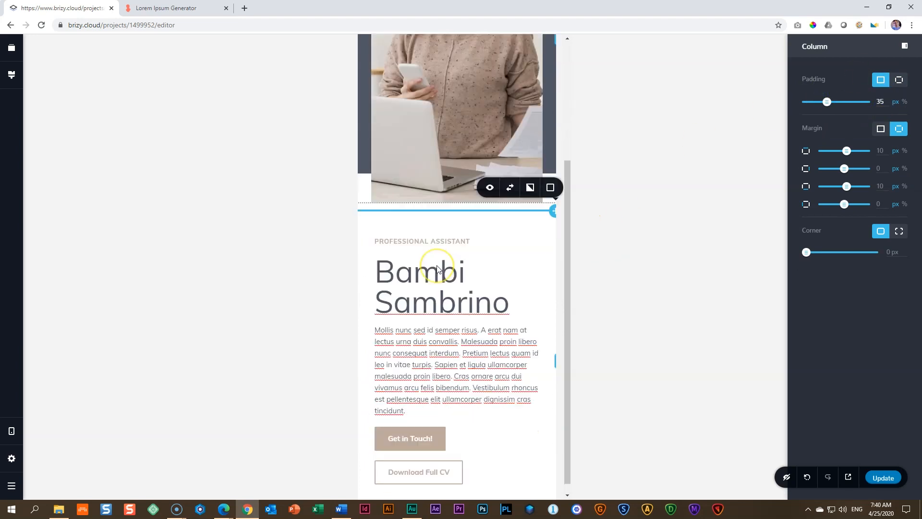
pyautogui.scroll(4, 437, 269)
pyautogui.scroll(-4, 438, 269)
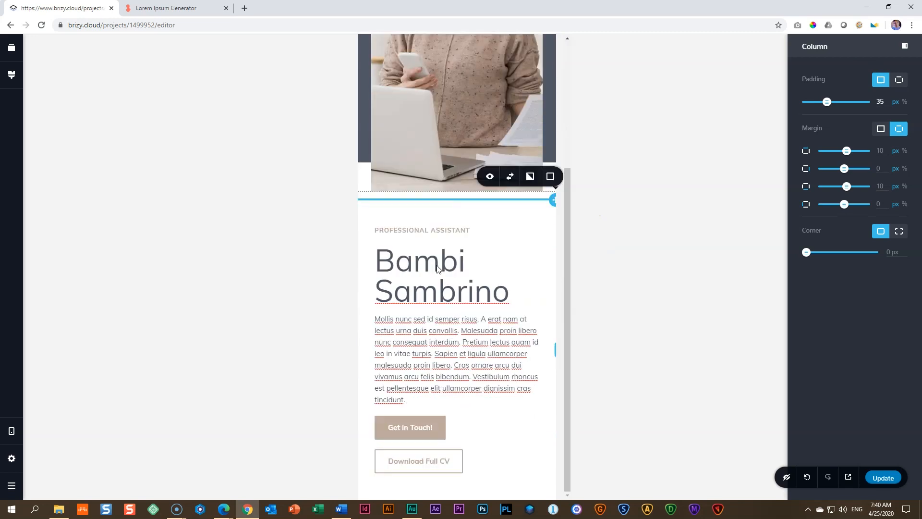
pyautogui.scroll(4, 495, 235)
# Step: Reduce the hero photo's height in the mobile layout and shorten the spacer above it
pyautogui.click(501, 193)
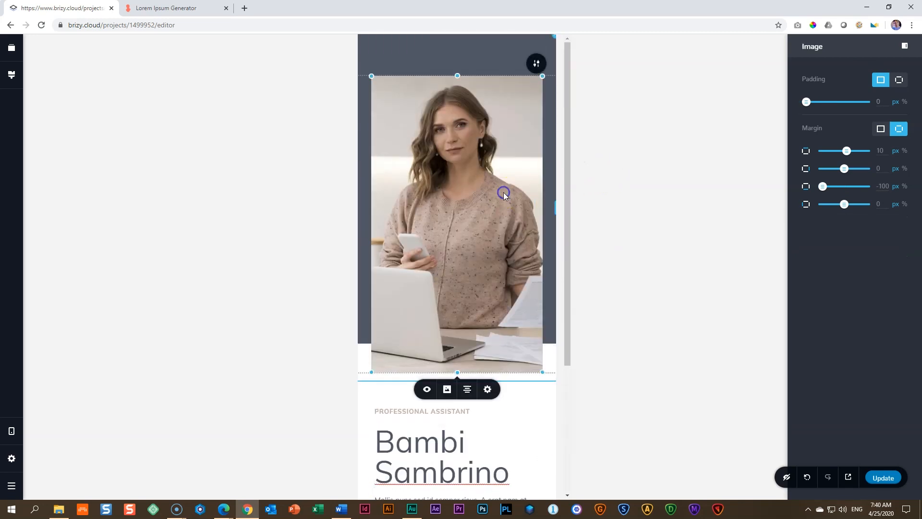
pyautogui.scroll(-3, 505, 195)
pyautogui.scroll(3, 503, 192)
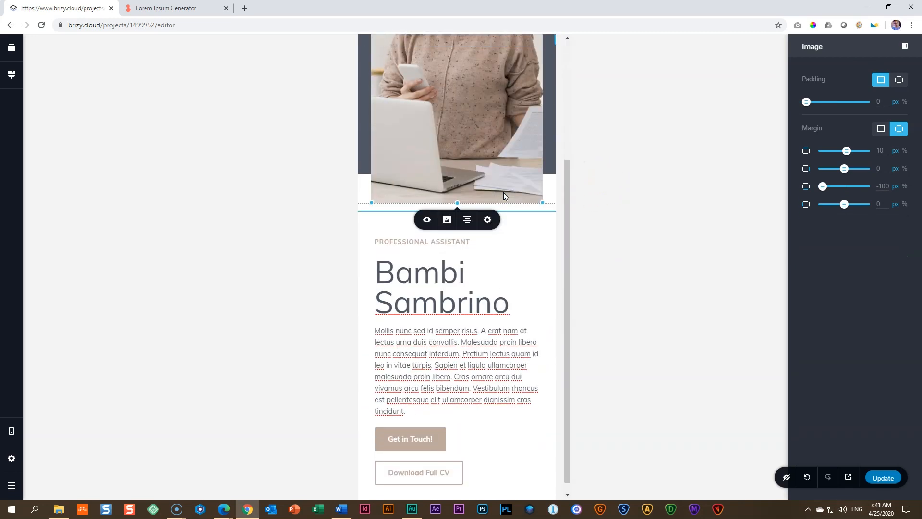
pyautogui.click(479, 139)
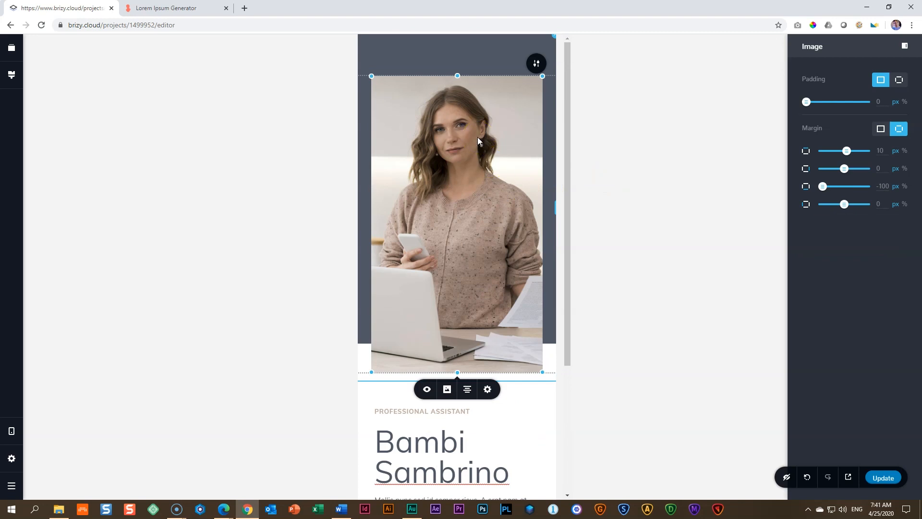
pyautogui.moveTo(457, 372); pyautogui.dragTo(466, 294)
pyautogui.click(490, 57)
pyautogui.moveTo(458, 70); pyautogui.dragTo(459, 41)
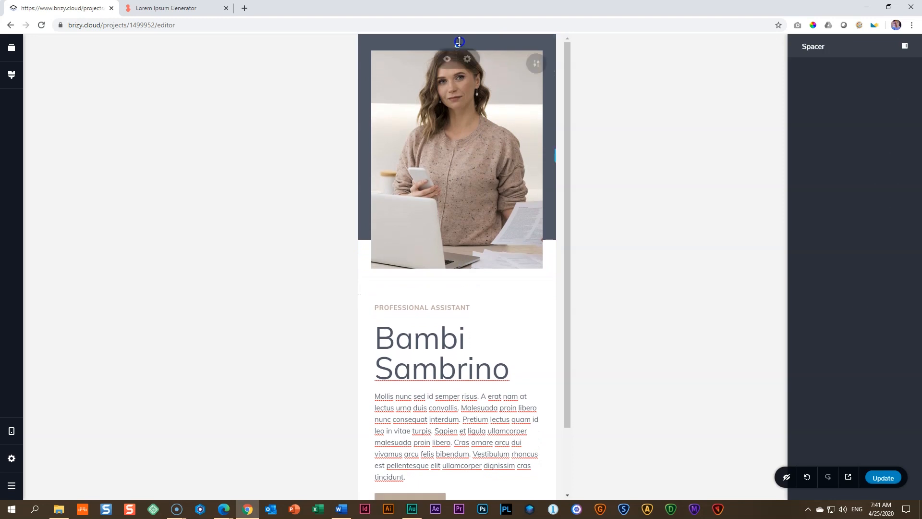
# Step: Scale the hero photo down proportionally to leave wider dark bands on both sides, and deselect it
pyautogui.click(470, 189)
pyautogui.moveTo(541, 270); pyautogui.dragTo(513, 232)
pyautogui.click(522, 276)
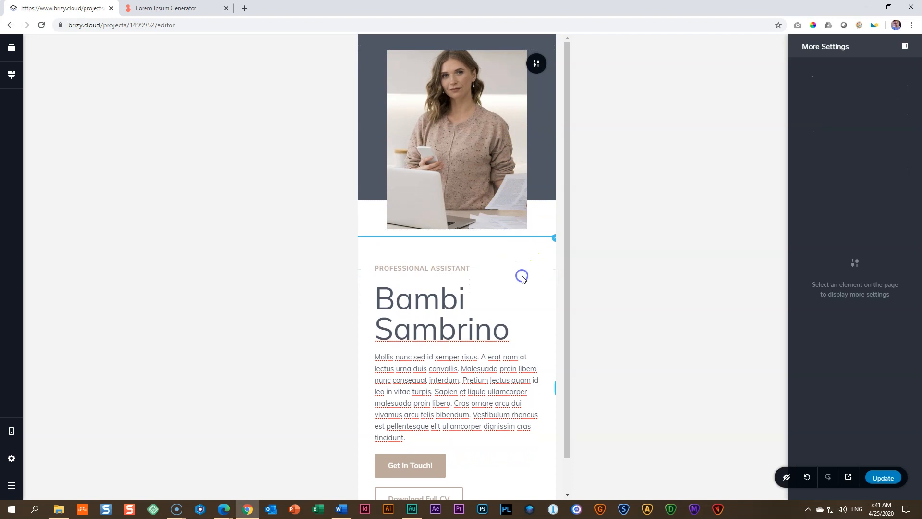
pyautogui.click(255, 341)
# Step: Review the hero block in the mobile layout, and switch the editor through the tablet layout back to desktop
pyautogui.scroll(-1, 479, 341)
pyautogui.scroll(1, 480, 344)
pyautogui.scroll(-1, 480, 344)
pyautogui.scroll(1, 483, 344)
pyautogui.moveTo(569, 150); pyautogui.dragTo(570, 125)
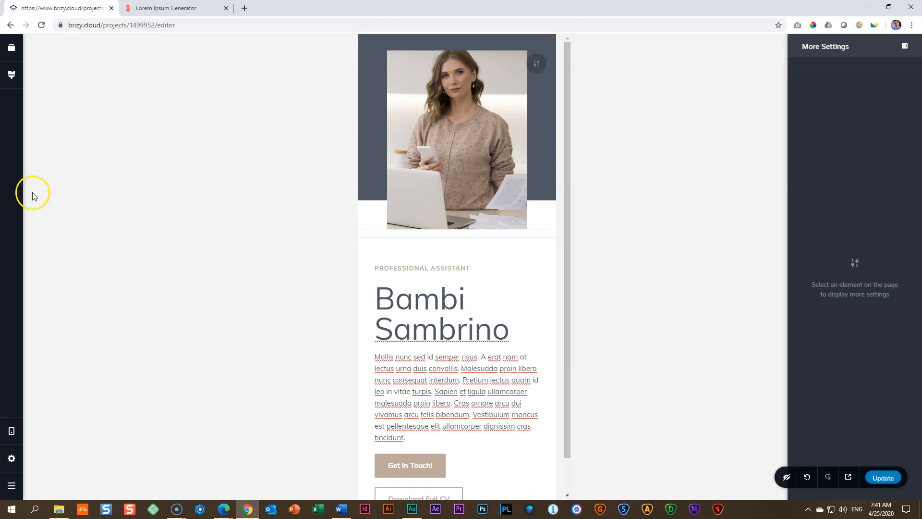
pyautogui.click(11, 438)
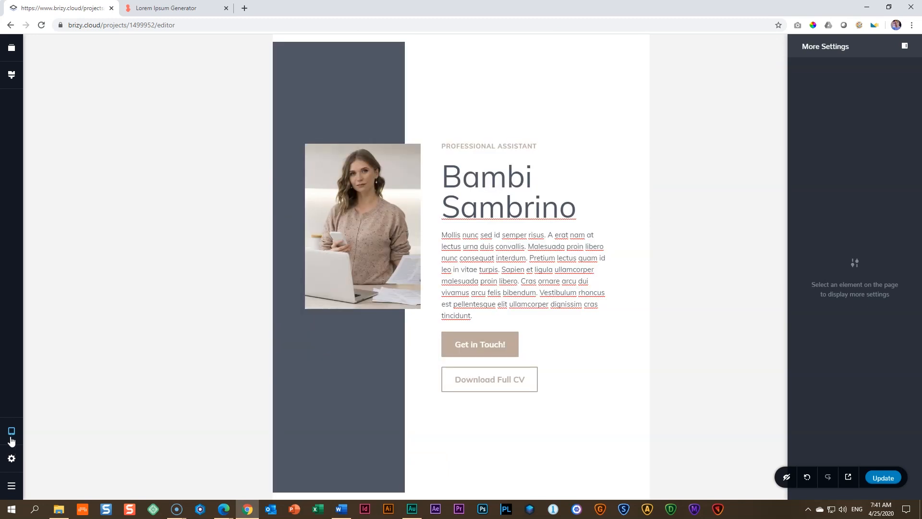
pyautogui.click(12, 440)
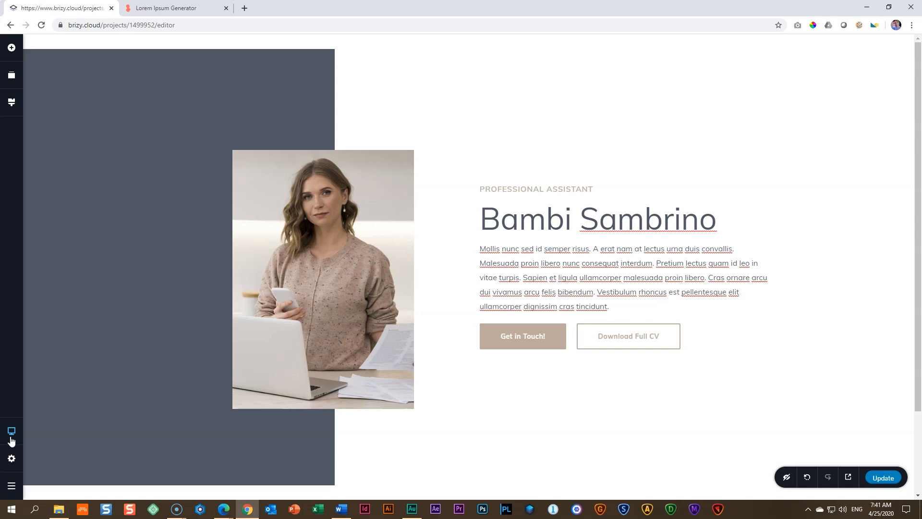
# Step: Update the page and open its live version in a new browser tab
pyautogui.click(893, 478)
pyautogui.click(849, 476)
pyautogui.click(819, 479)
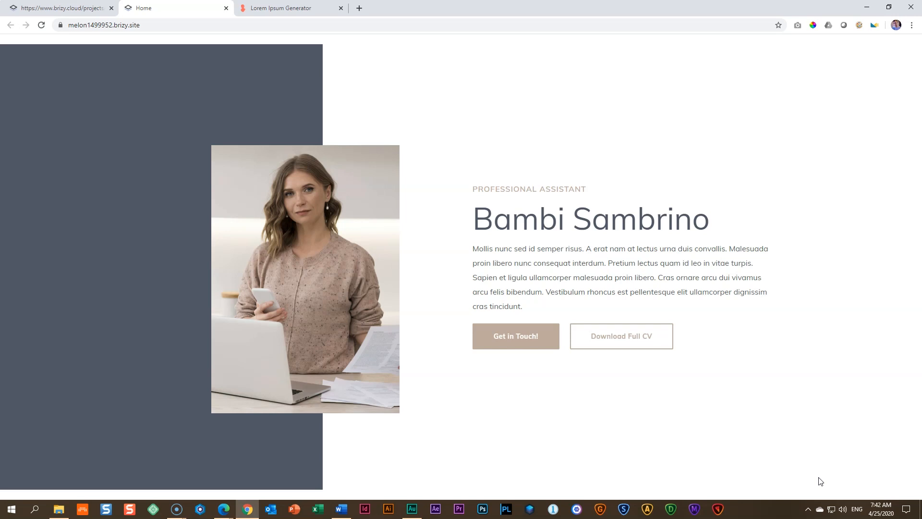
# Step: Open the browser's developer tools and inspect the published page emulated as an iPad
pyautogui.press('F12')
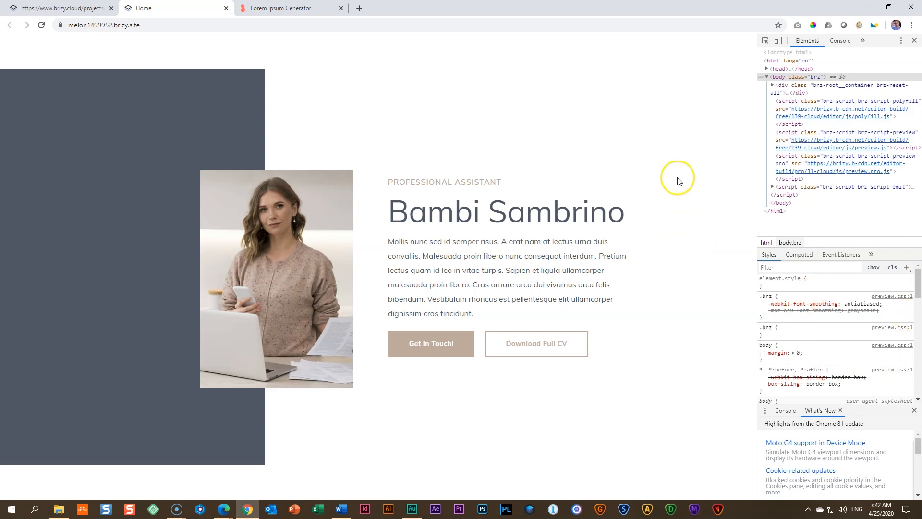
pyautogui.click(779, 41)
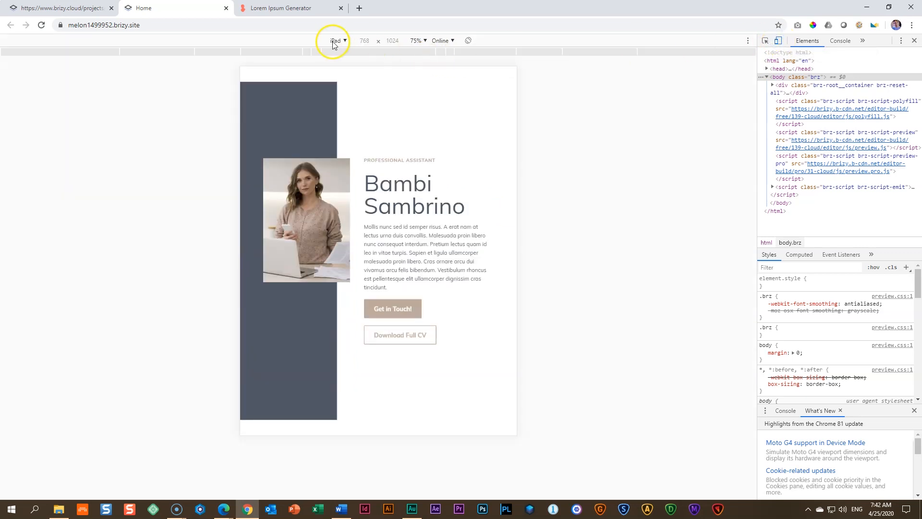
pyautogui.click(344, 41)
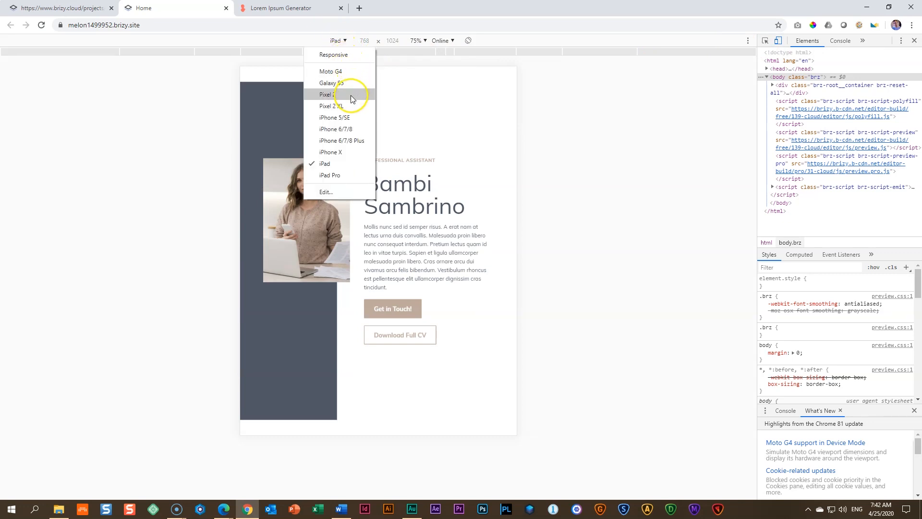
pyautogui.click(328, 164)
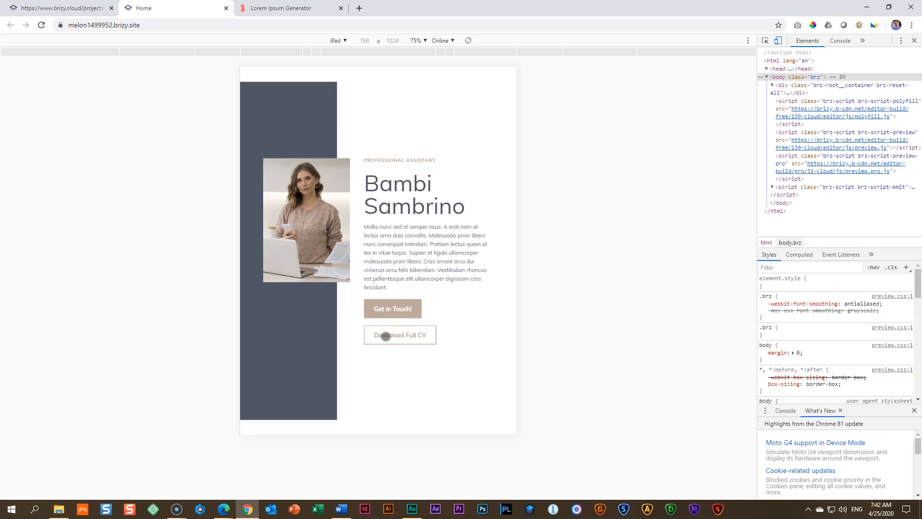
# Step: Change the emulated device to iPhone X and examine the hero block from the photo down to the buttons
pyautogui.click(338, 40)
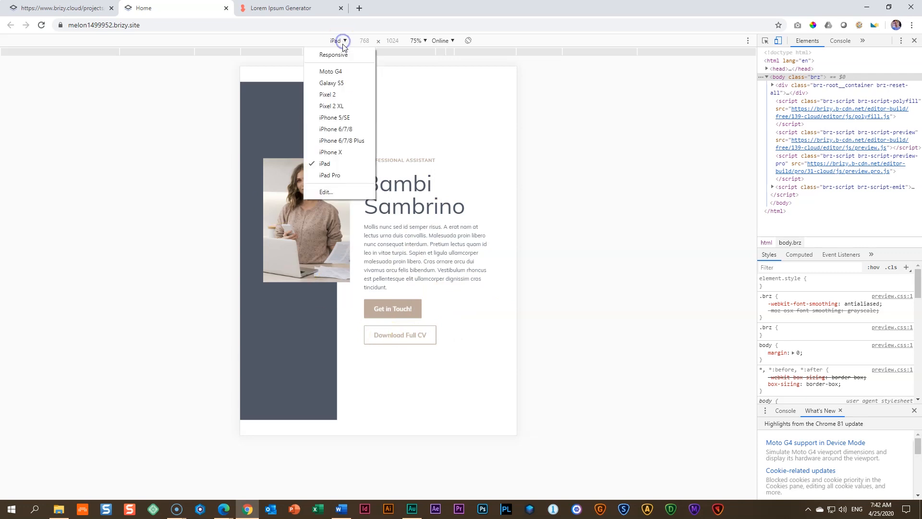
pyautogui.click(328, 153)
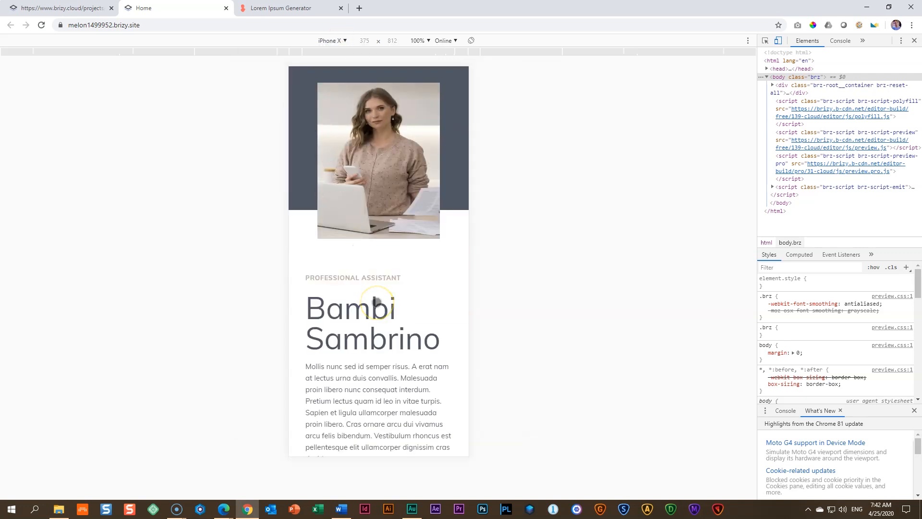
pyautogui.scroll(-2, 371, 304)
pyautogui.scroll(2, 373, 305)
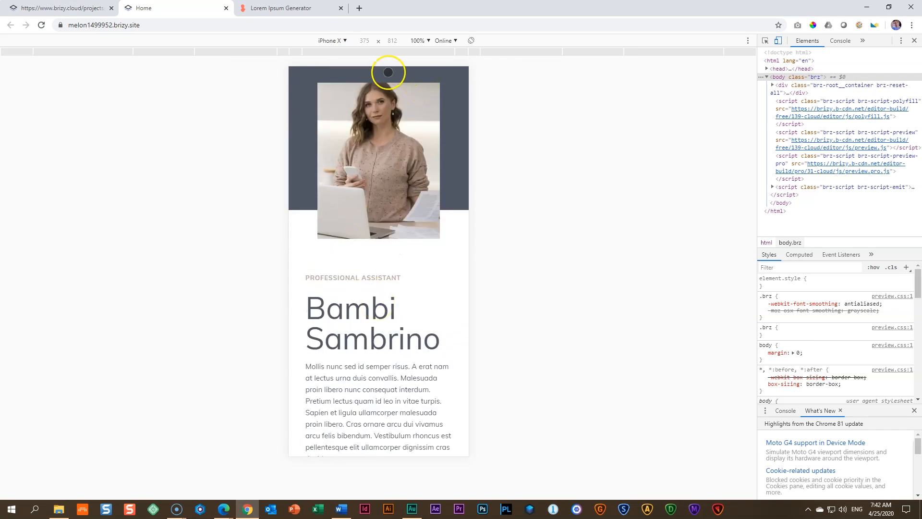
pyautogui.scroll(-2, 397, 245)
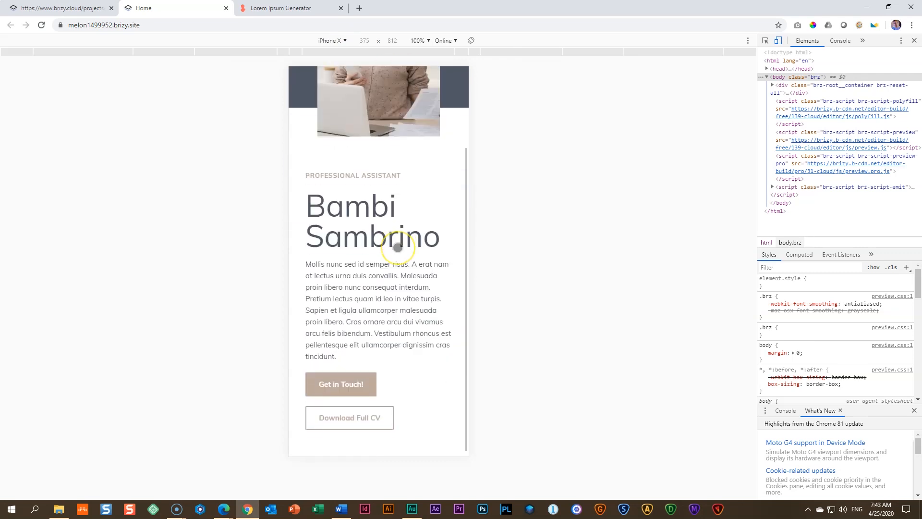
# Step: Check the spacing between the photo and the text below it on the emulated iPhone X
pyautogui.scroll(2, 399, 245)
pyautogui.scroll(-2, 398, 247)
pyautogui.scroll(2, 399, 248)
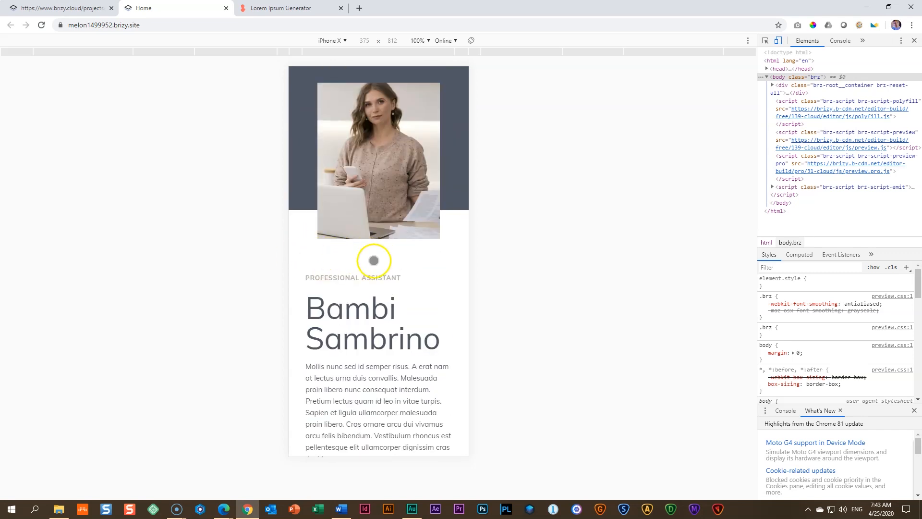
pyautogui.scroll(-2, 374, 261)
pyautogui.scroll(2, 371, 264)
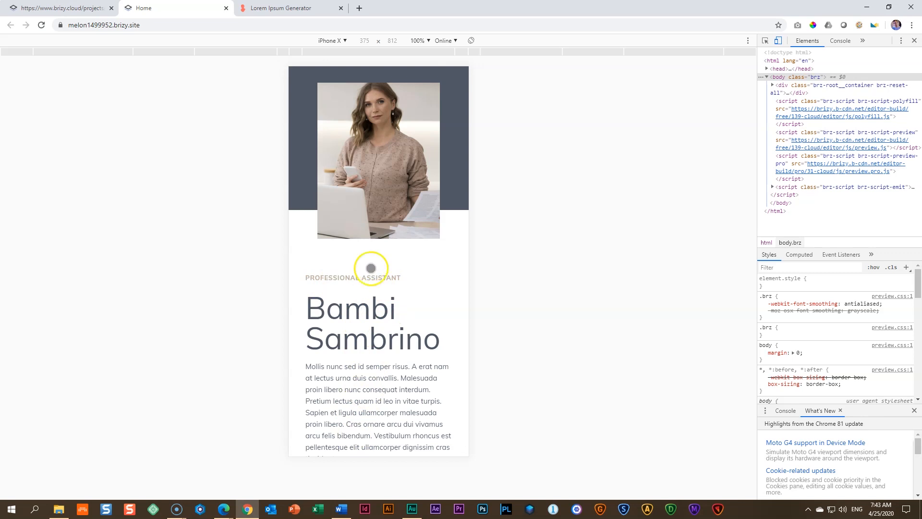
pyautogui.scroll(-2, 371, 267)
pyautogui.scroll(2, 374, 295)
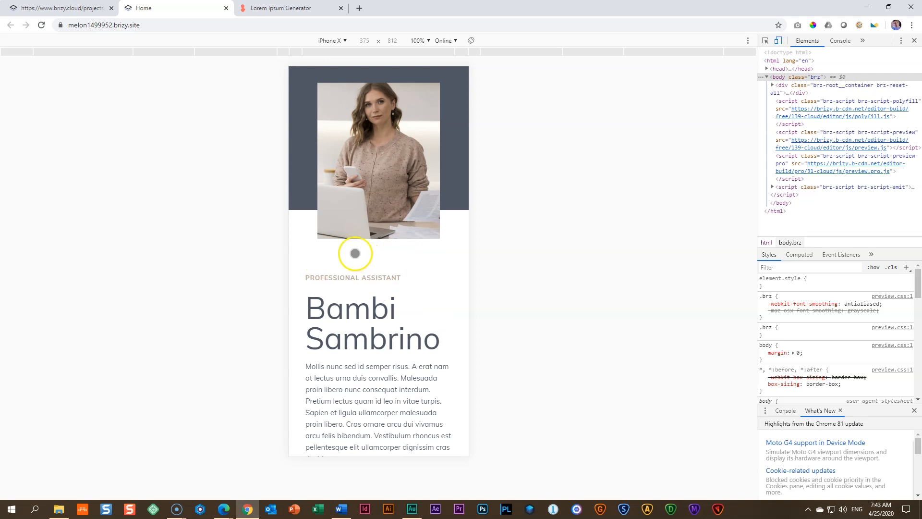
# Step: Leave device emulation, close the developer tools and close the live page to return to the editor
pyautogui.click(340, 40)
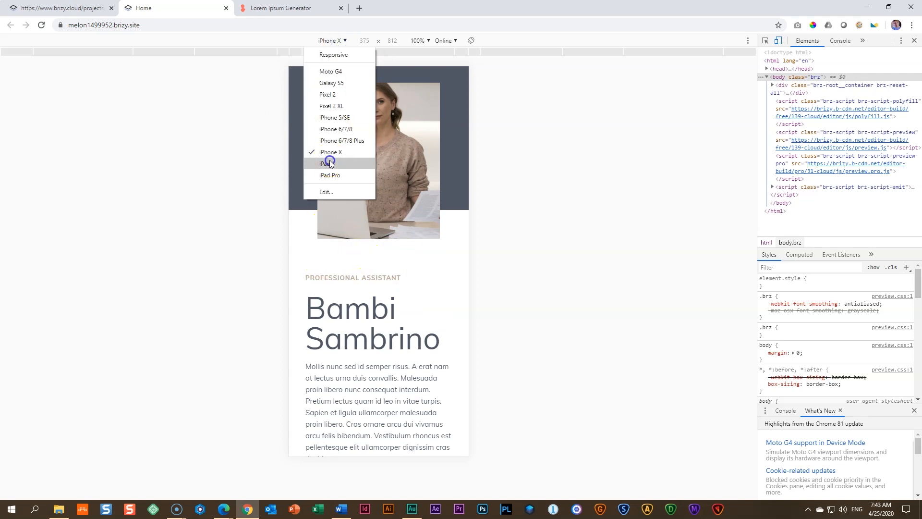
pyautogui.click(326, 164)
pyautogui.click(778, 41)
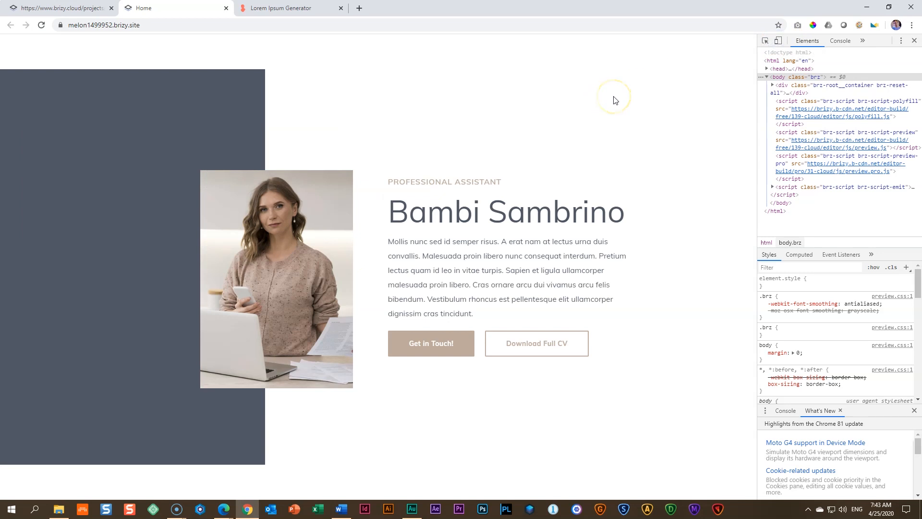
pyautogui.press('F12')
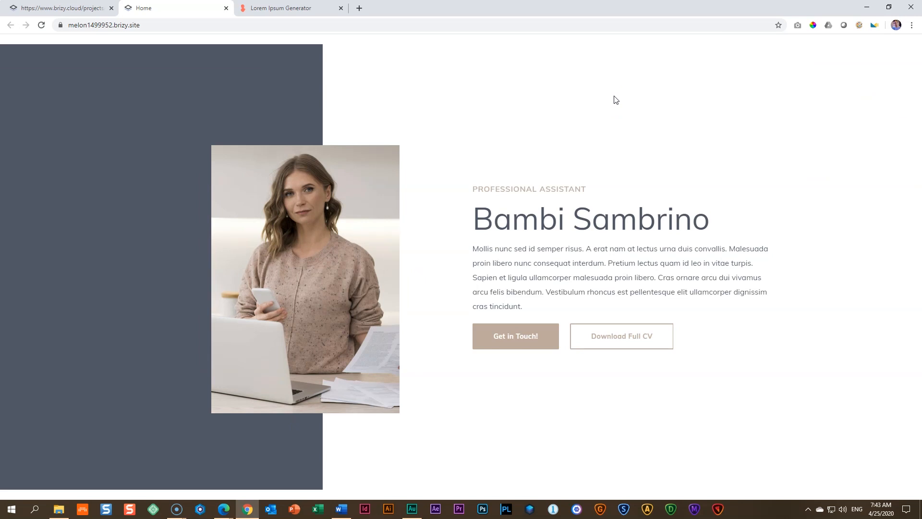
pyautogui.click(226, 8)
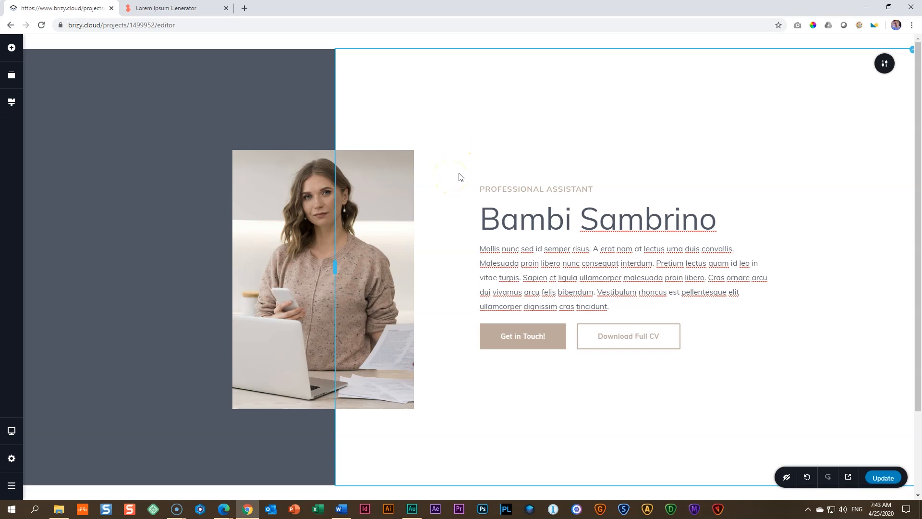
# Step: Add a blank block below the hero and give it a solid #4F5764 overlay colour
pyautogui.scroll(-2, 460, 176)
pyautogui.click(469, 450)
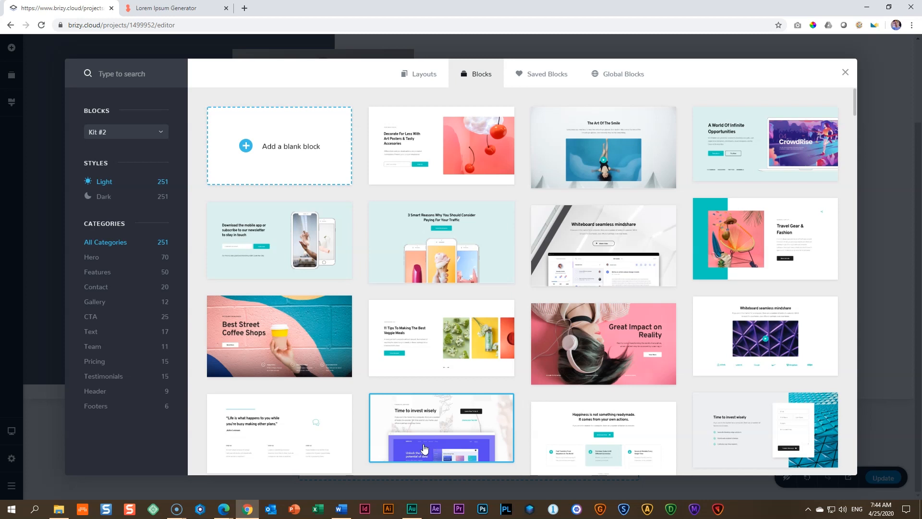
pyautogui.click(296, 147)
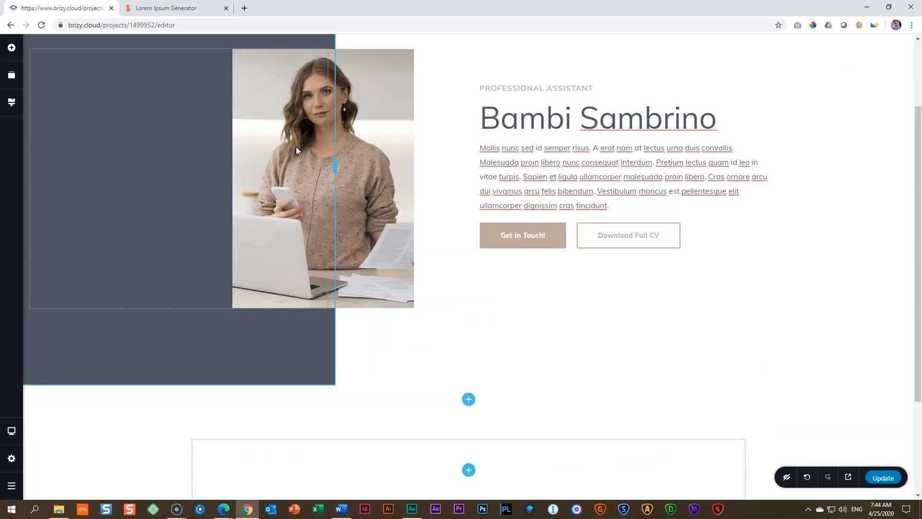
pyautogui.scroll(-3, 639, 344)
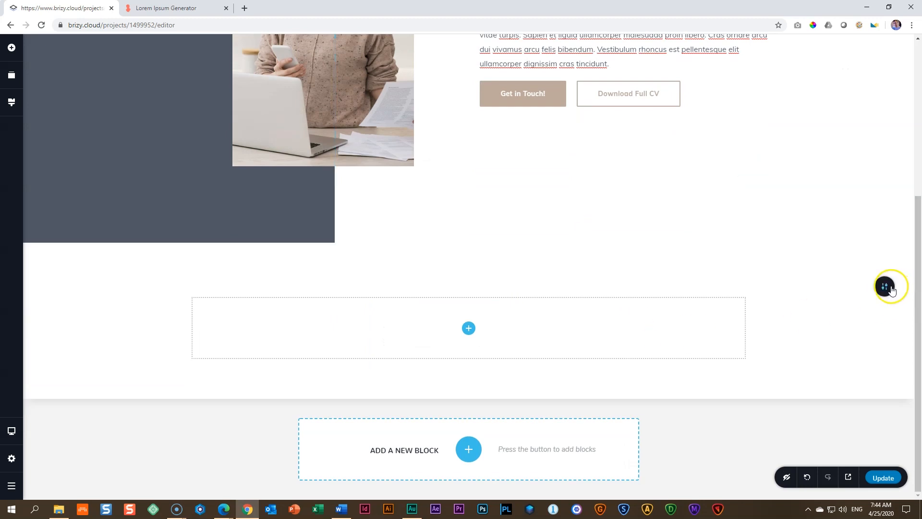
pyautogui.moveTo(892, 290)
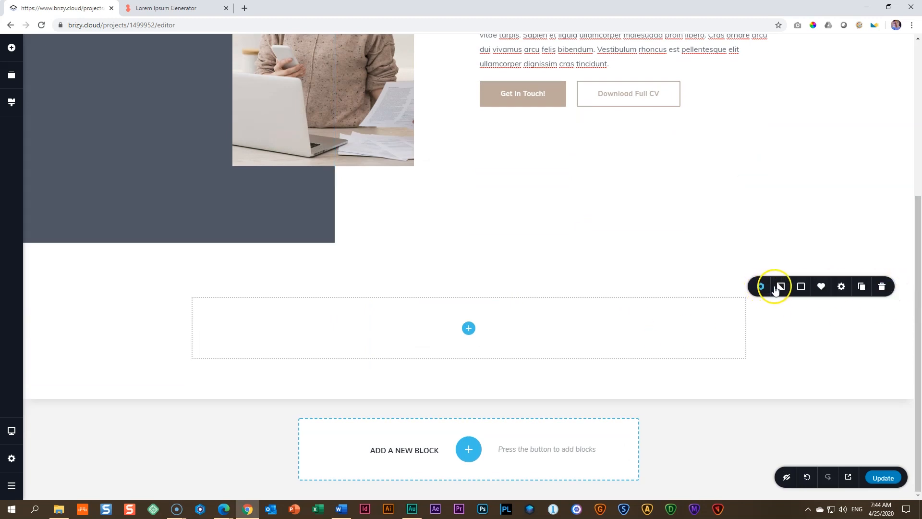
pyautogui.click(801, 288)
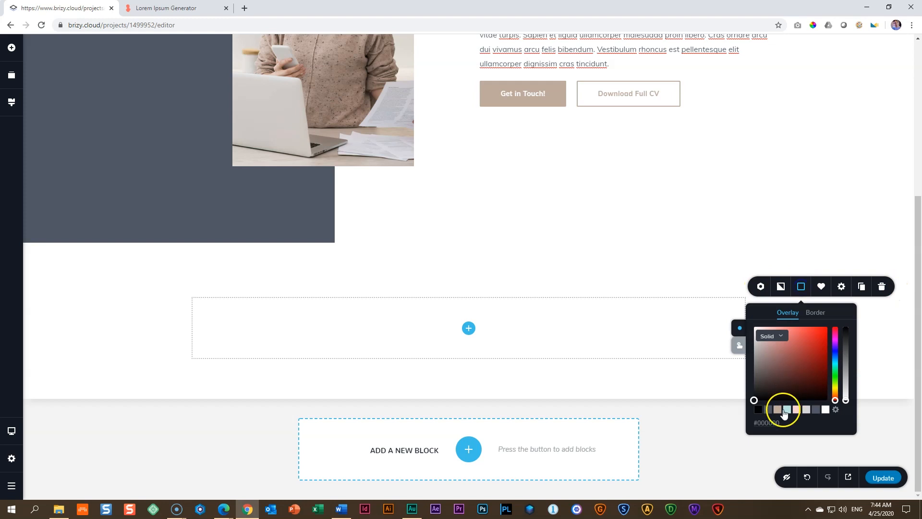
pyautogui.click(768, 409)
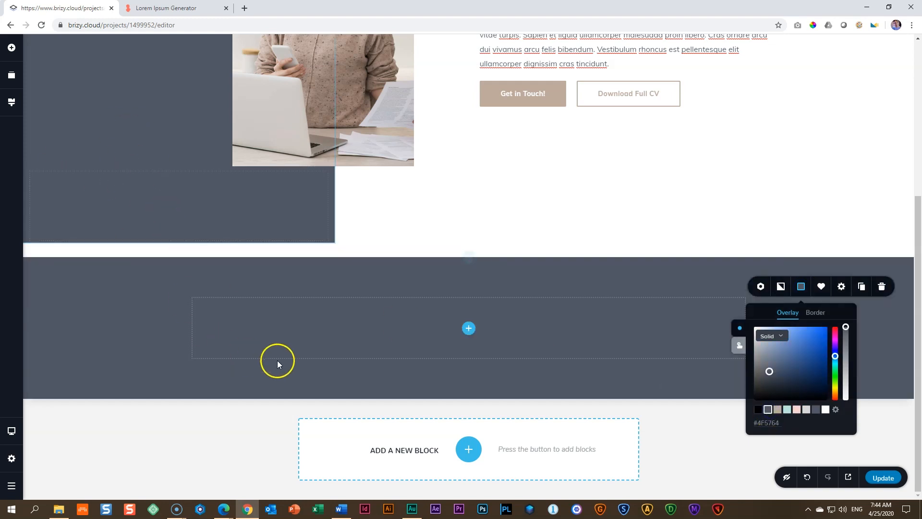
# Step: Split the new dark block into two columns and place two text elements in the first column
pyautogui.scroll(1, 470, 270)
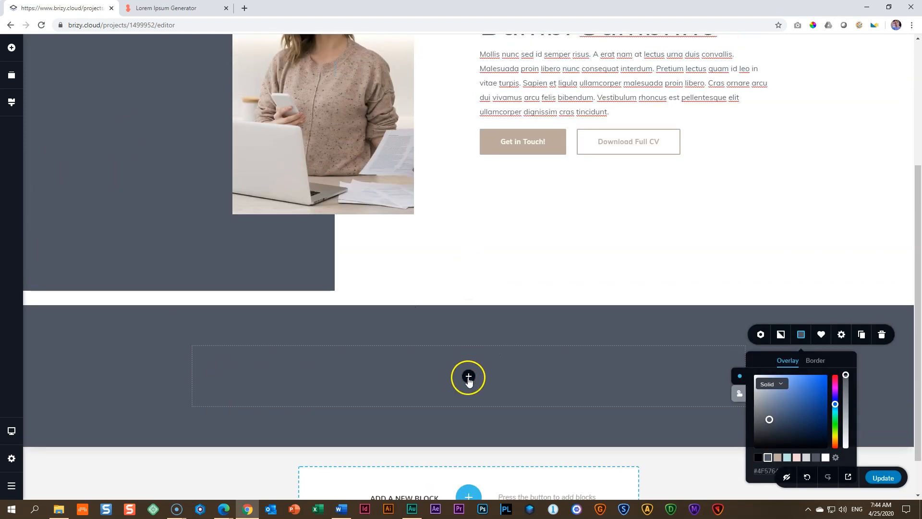
pyautogui.click(469, 377)
pyautogui.moveTo(92, 260); pyautogui.dragTo(483, 377)
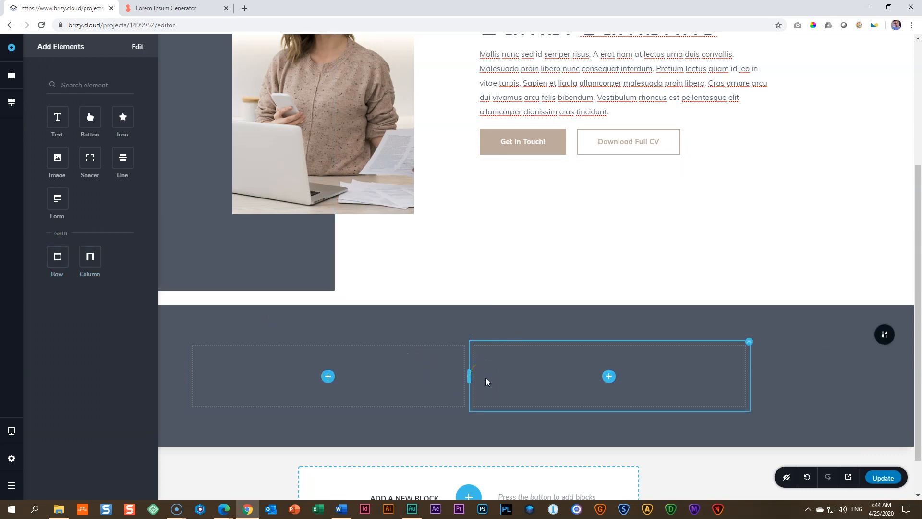
pyautogui.click(401, 360)
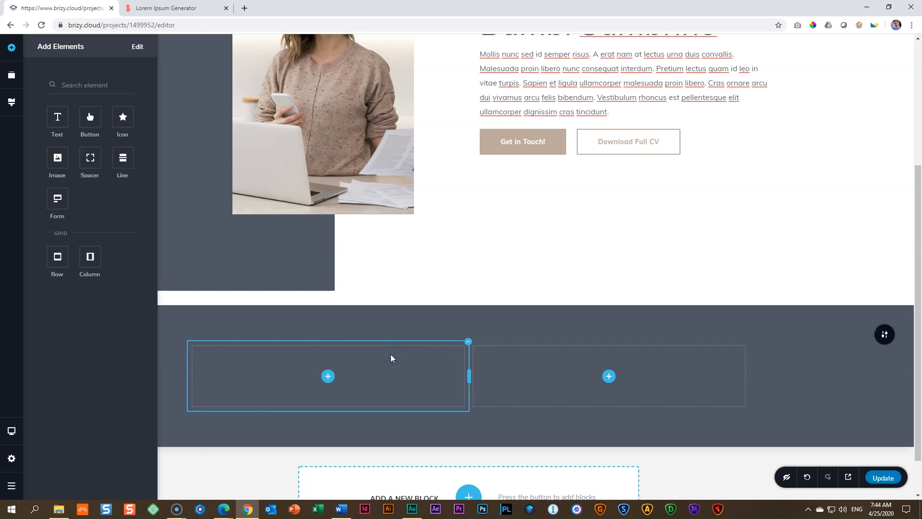
pyautogui.click(370, 350)
pyautogui.moveTo(68, 114); pyautogui.dragTo(329, 382)
pyautogui.moveTo(59, 120); pyautogui.dragTo(292, 381)
# Step: Set the colour of both text elements in the dark block to white
pyautogui.scroll(3, 540, 284)
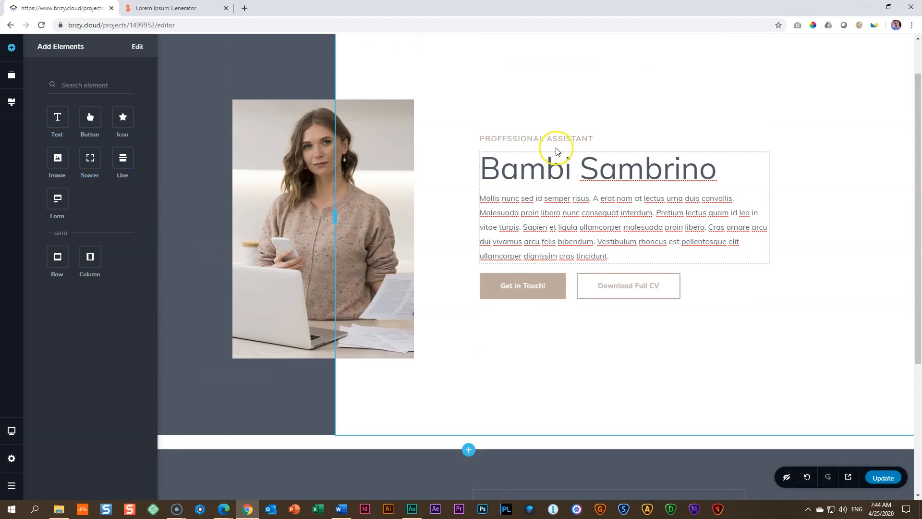
pyautogui.click(559, 171)
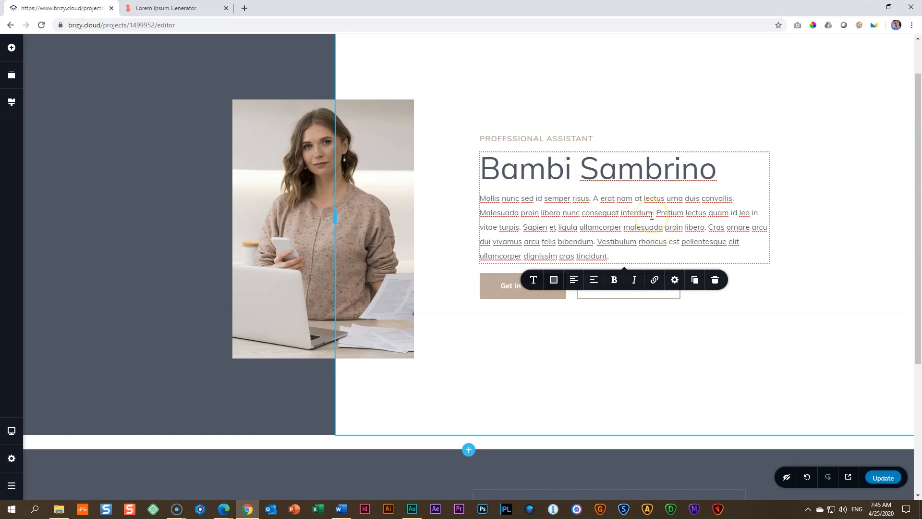
pyautogui.scroll(-4, 652, 216)
pyautogui.click(323, 308)
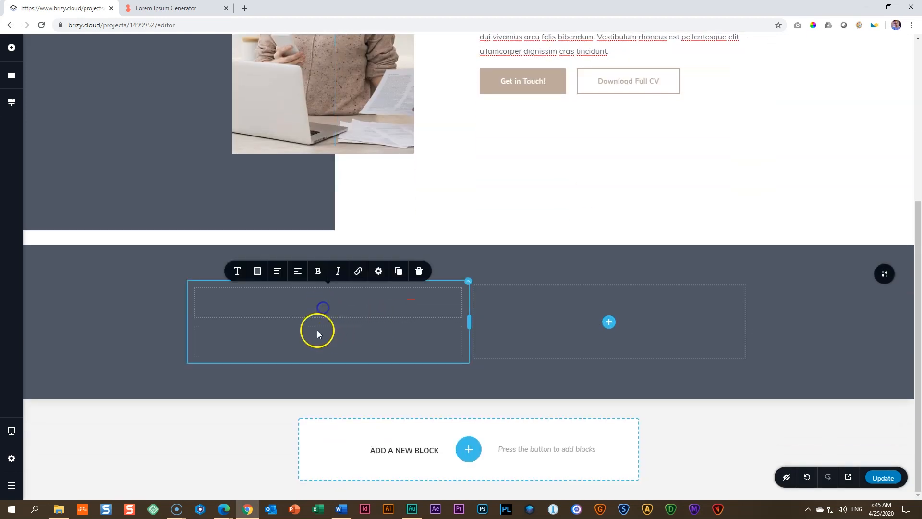
pyautogui.click(257, 271)
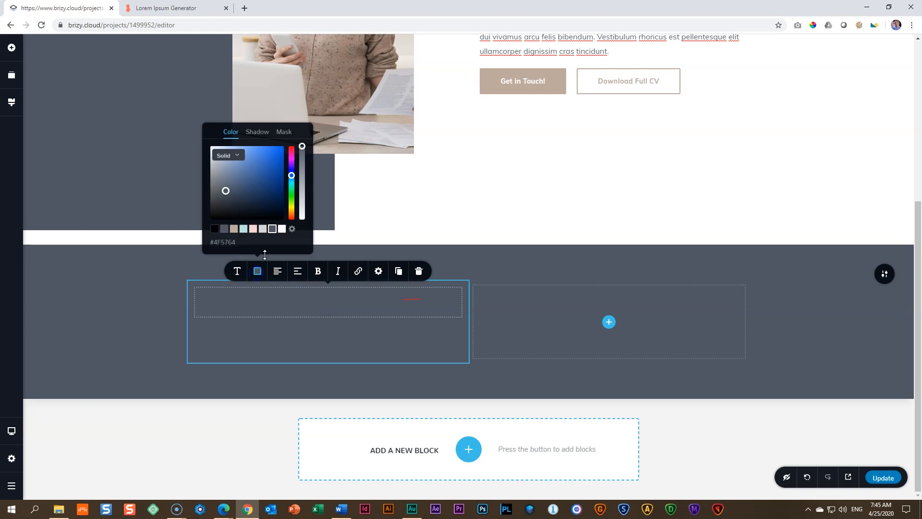
pyautogui.click(282, 228)
pyautogui.click(268, 330)
pyautogui.click(258, 311)
pyautogui.click(282, 271)
# Step: Add a third text element beneath the other two in the first column and colour it white
pyautogui.click(52, 89)
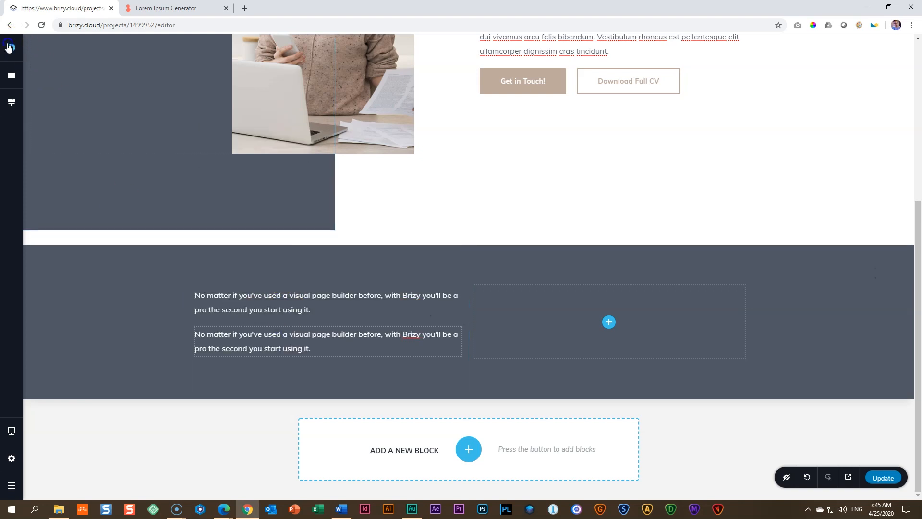
pyautogui.click(9, 47)
pyautogui.moveTo(57, 116); pyautogui.dragTo(254, 355)
pyautogui.click(265, 343)
pyautogui.click(251, 377)
pyautogui.click(258, 349)
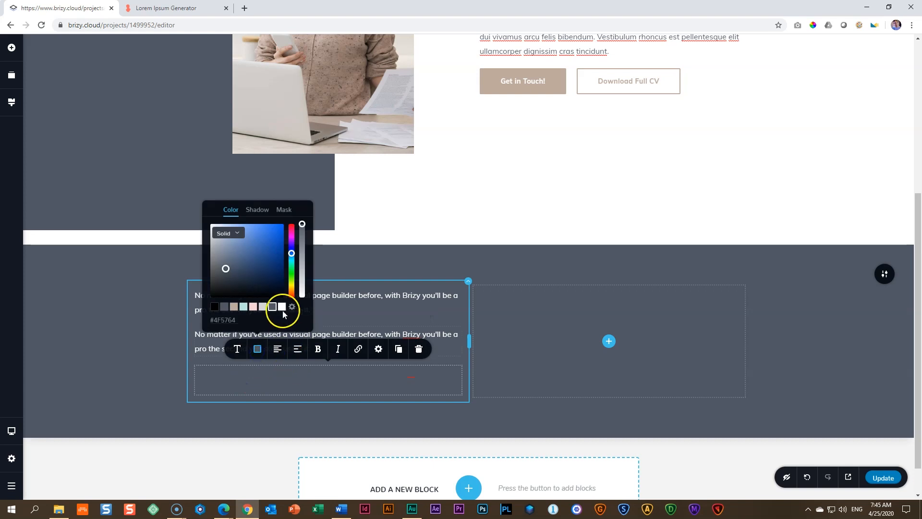
pyautogui.click(283, 315)
# Step: Replace the first text with "MY EXPERIENCE" and apply the Above Title typography style to it
pyautogui.tripleClick(332, 296)
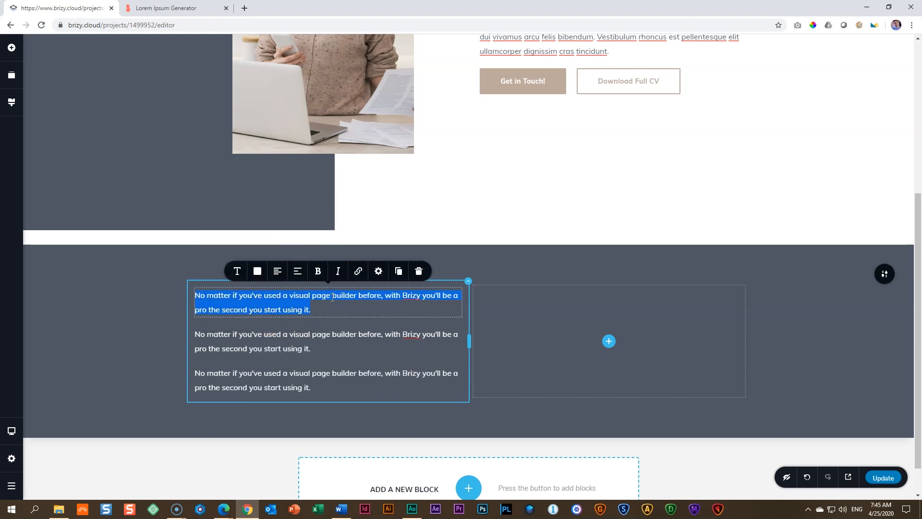
pyautogui.write('MY EXPERIENCE')
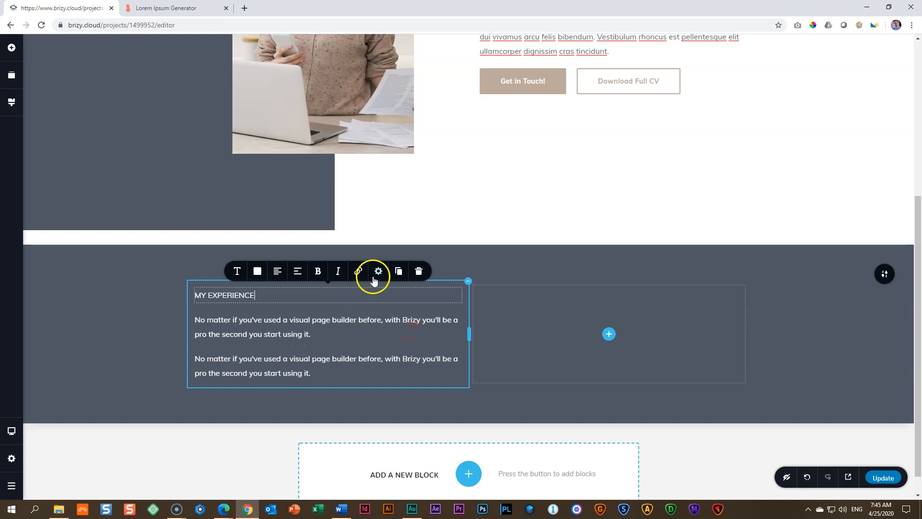
pyautogui.scroll(5, 474, 186)
pyautogui.scroll(-5, 481, 192)
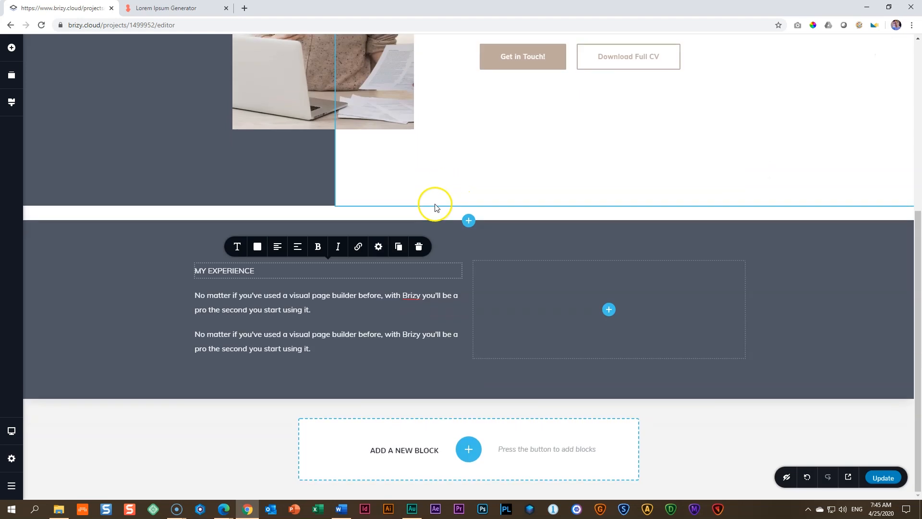
pyautogui.click(240, 250)
pyautogui.click(277, 151)
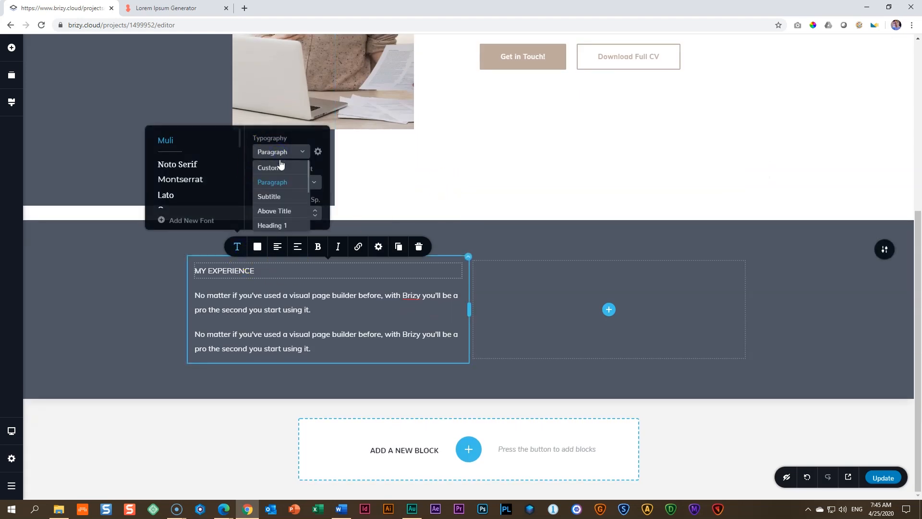
pyautogui.click(275, 211)
pyautogui.click(255, 323)
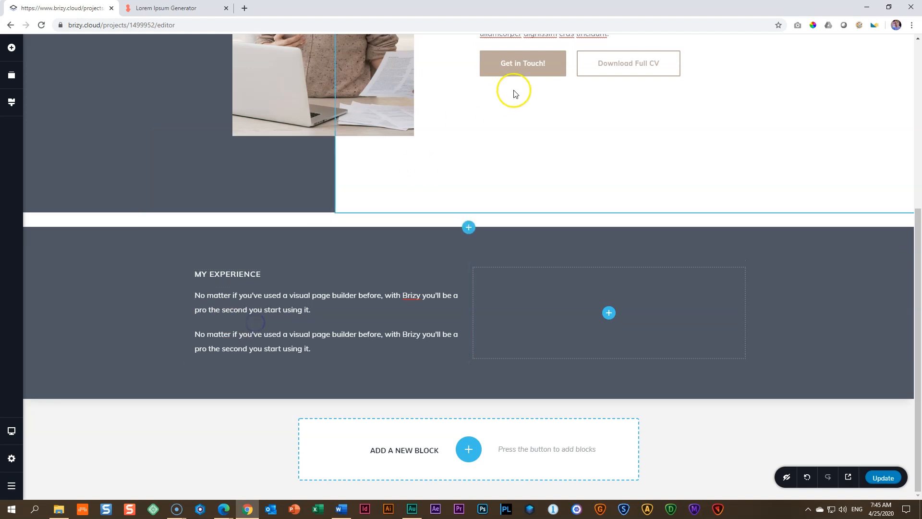
pyautogui.scroll(3, 540, 96)
pyautogui.scroll(-2, 286, 204)
pyautogui.scroll(-1, 287, 204)
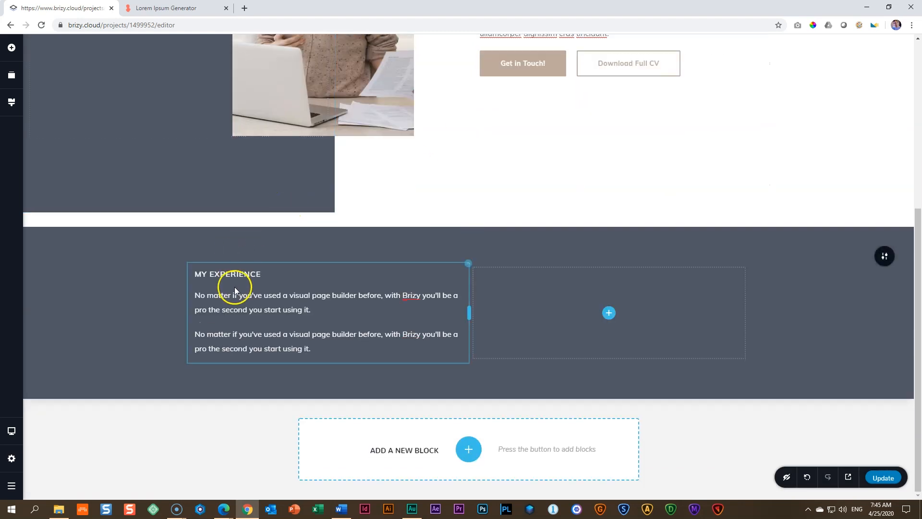
# Step: Replace the second text with "Orci phasellus egestas tellus rutrum tellus. Lacinia at quis risus sed vulputate odio ut enim." copied from the Lorem Ipsum Generator tab
pyautogui.click(257, 309)
pyautogui.tripleClick(258, 309)
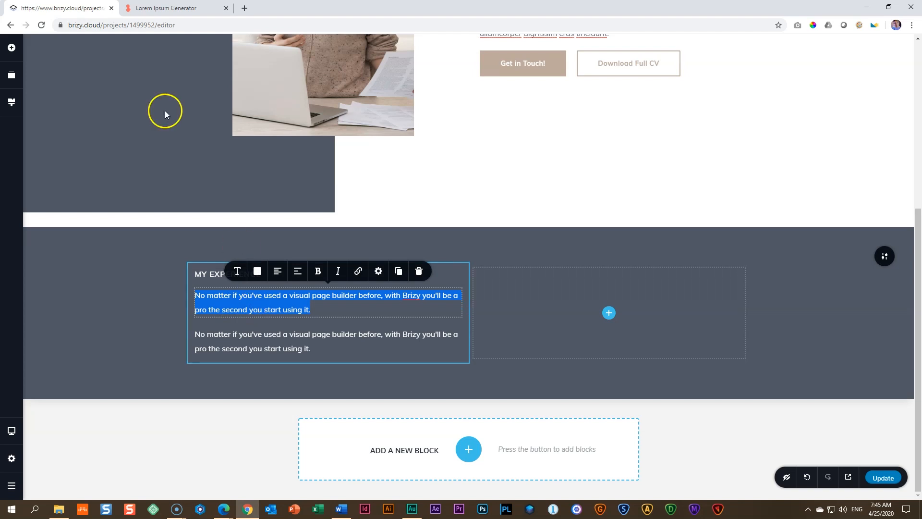
pyautogui.click(166, 8)
pyautogui.moveTo(514, 275); pyautogui.dragTo(232, 310)
pyautogui.rightClick(240, 285)
pyautogui.click(262, 292)
pyautogui.hotkey('ctrl', 'Tab')
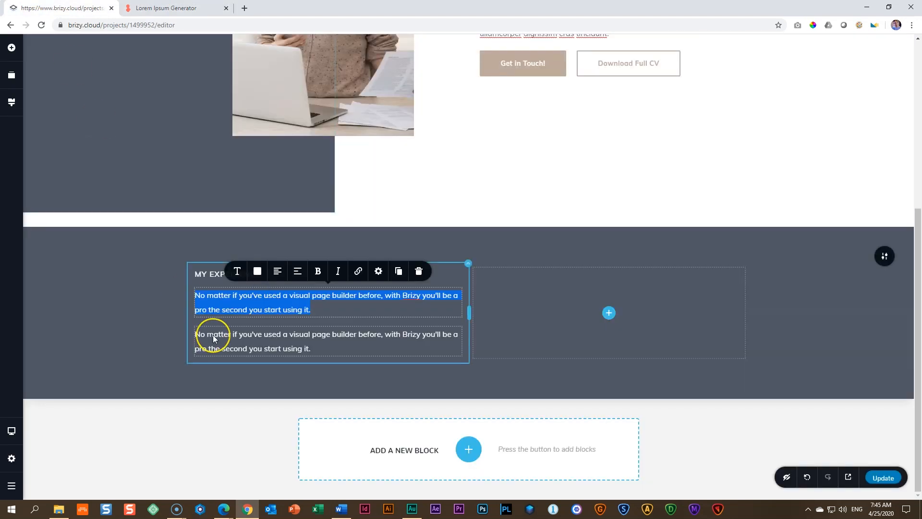
pyautogui.hotkey('ctrl', 'v')
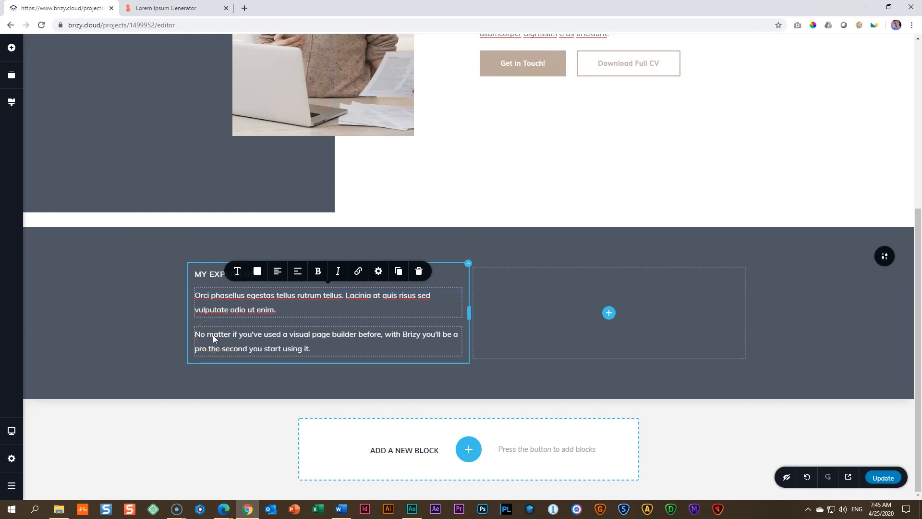
# Step: Set the text below "MY EXPERIENCE" to size 28 with a line height of 1.7
pyautogui.click(237, 272)
pyautogui.click(263, 206)
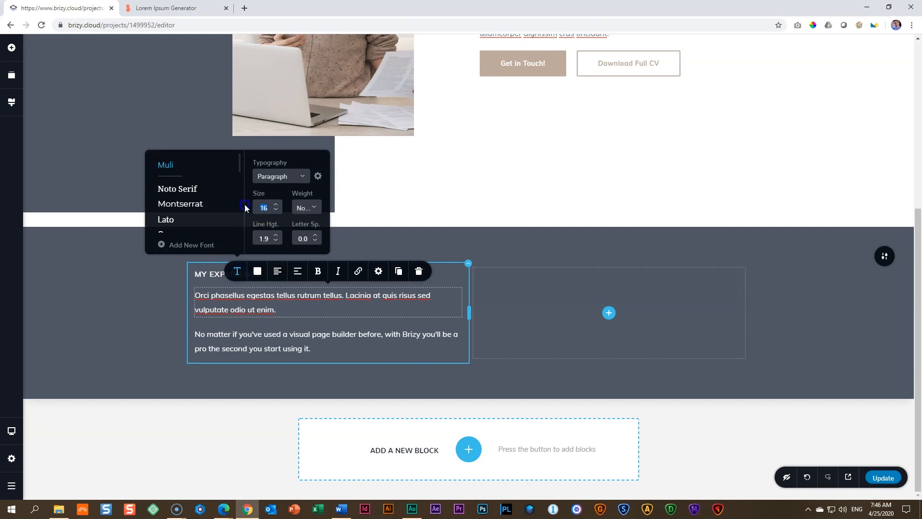
pyautogui.write('28')
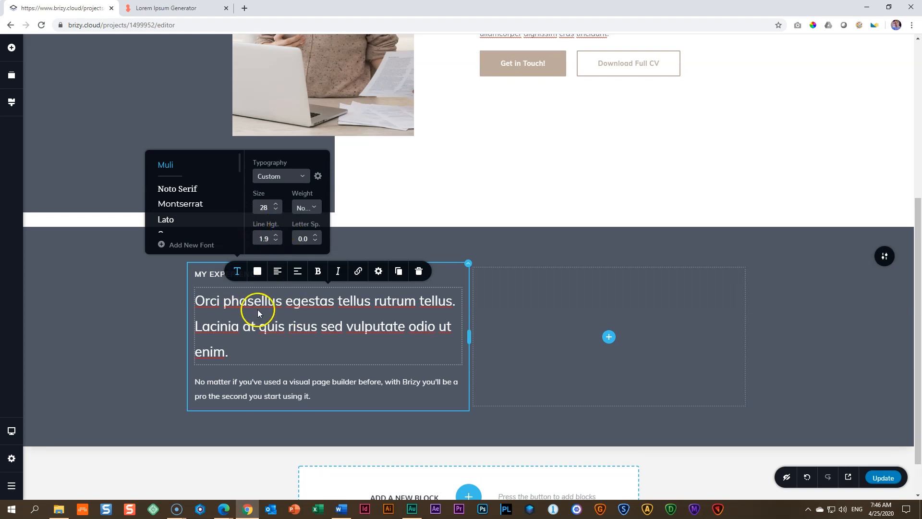
pyautogui.click(277, 242)
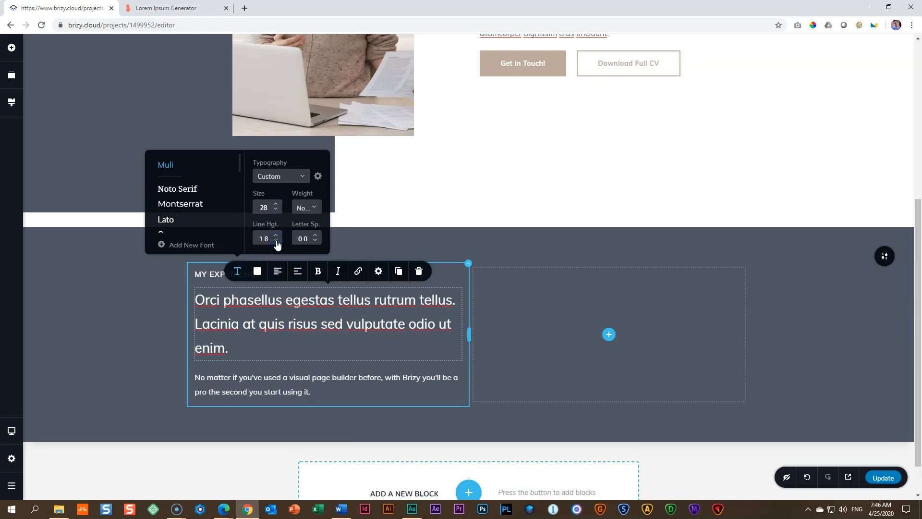
pyautogui.click(276, 242)
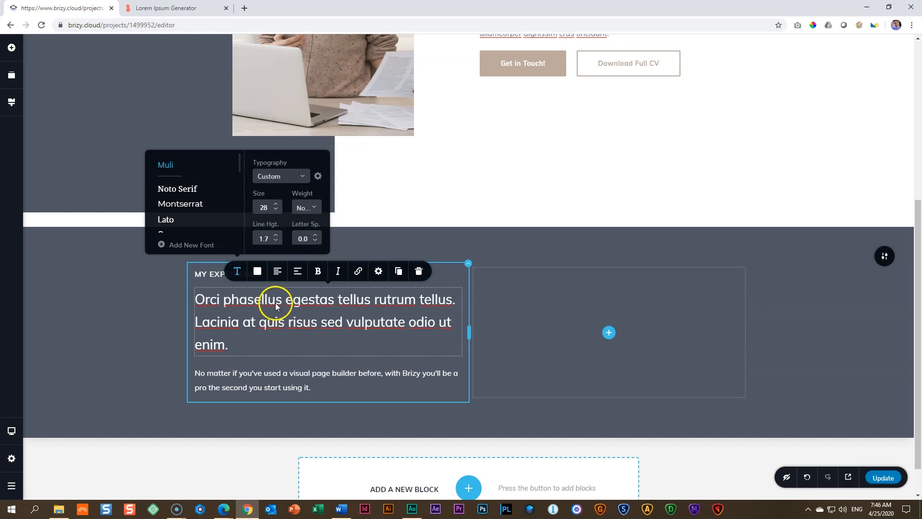
# Step: Set the weight of the size 28 text below "MY EXPERIENCE" to Semi Bold
pyautogui.click(314, 207)
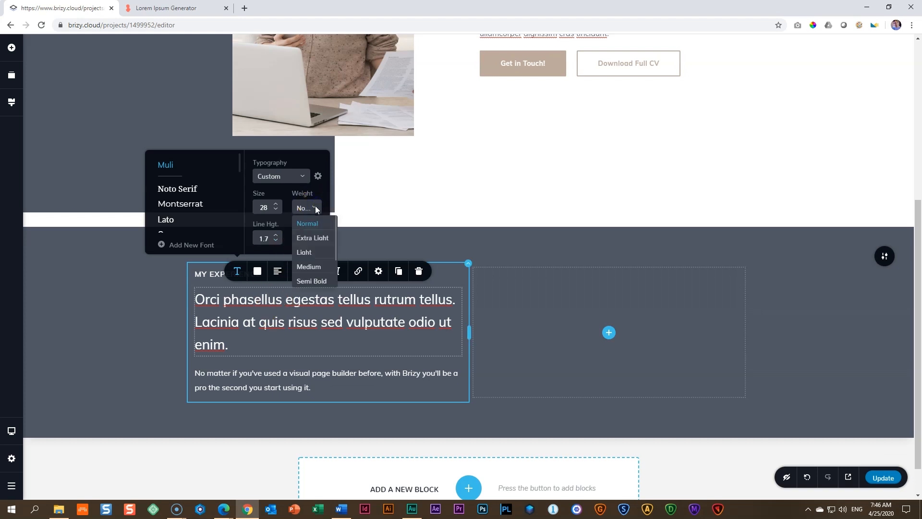
pyautogui.click(311, 281)
pyautogui.click(262, 337)
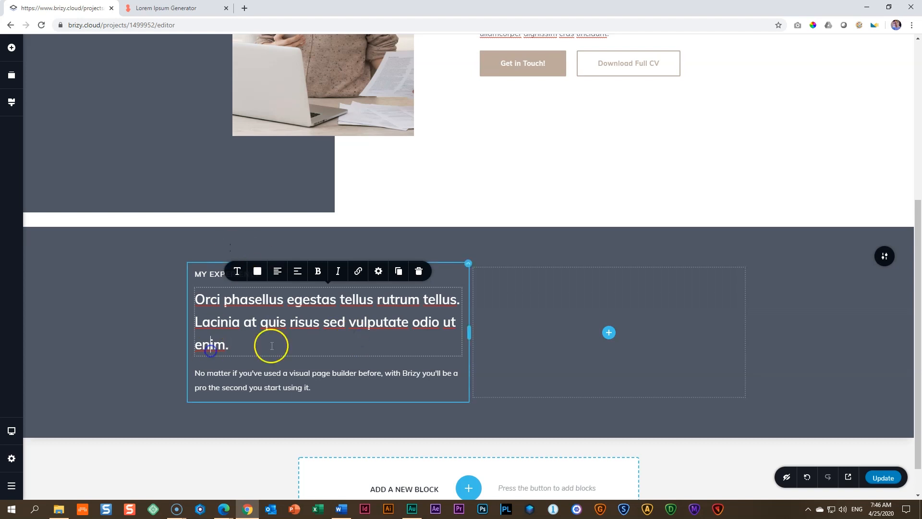
# Step: Replace the third text with the Lorem Ipsum Generator passage running from "Quam quisque id diam" to "Consequat nisl vel pretium lectus."
pyautogui.click(285, 377)
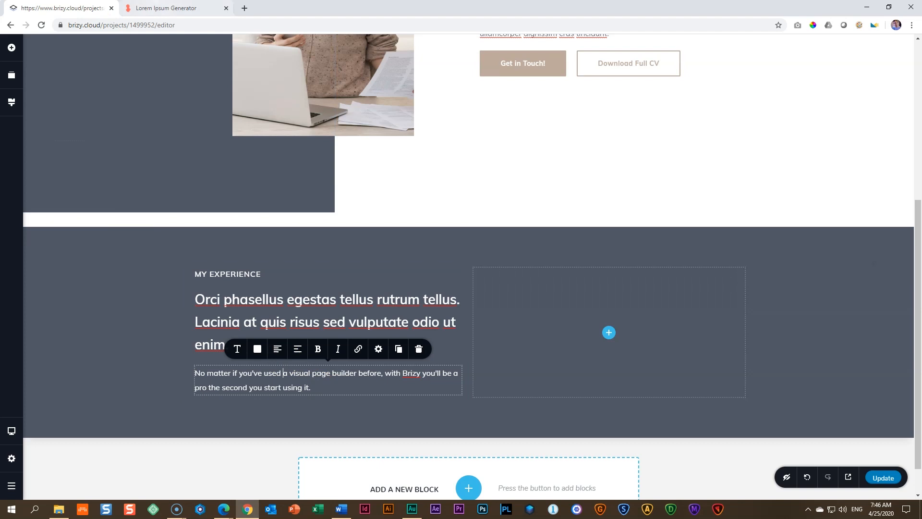
pyautogui.click(166, 8)
pyautogui.scroll(-3, 267, 212)
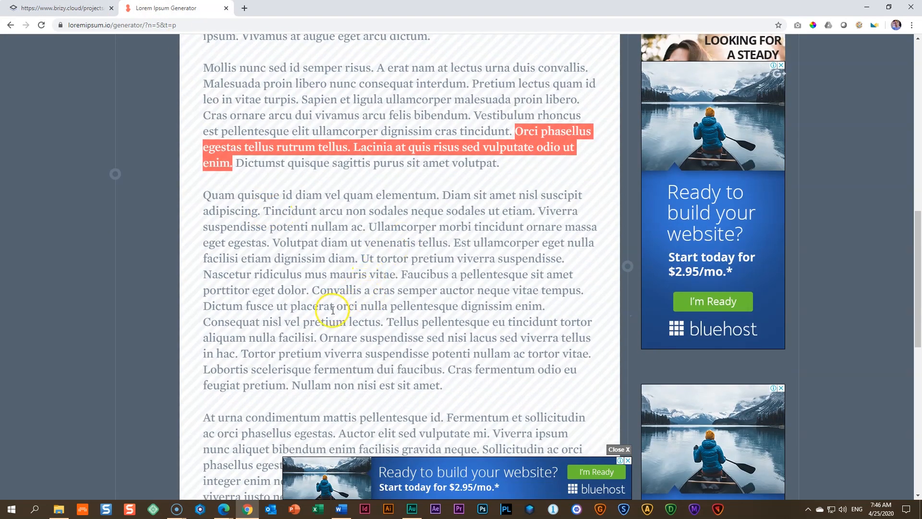
pyautogui.moveTo(383, 323); pyautogui.dragTo(241, 192)
pyautogui.rightClick(241, 192)
pyautogui.click(253, 200)
pyautogui.click(64, 9)
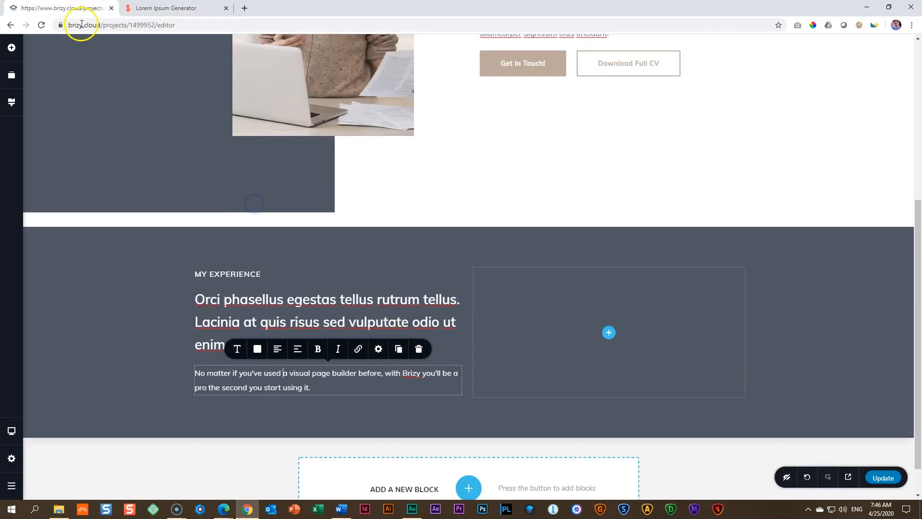
pyautogui.click(261, 385)
pyautogui.tripleClick(262, 385)
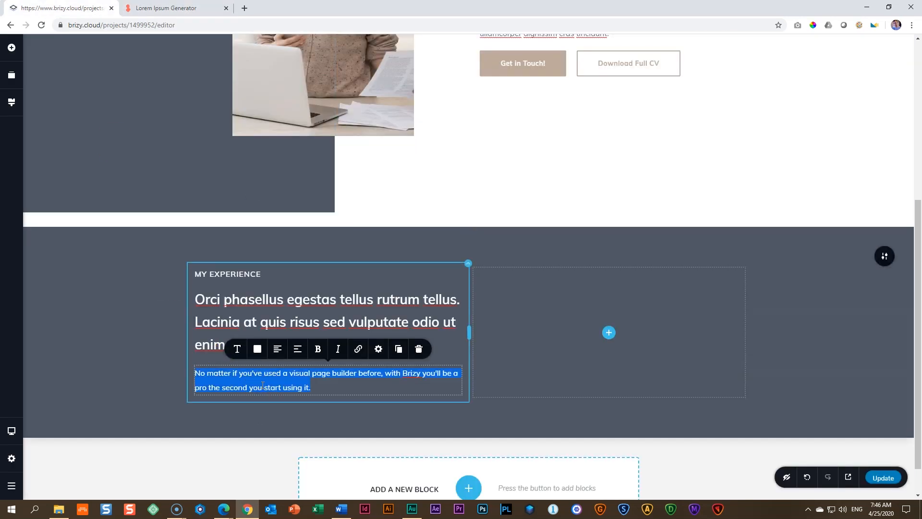
pyautogui.hotkey('ctrl', 'v')
# Step: Split the pasted text into three paragraphs, breaking it before "Ullamcorper morbi" and before "Convallis a cras"
pyautogui.scroll(-3, 298, 365)
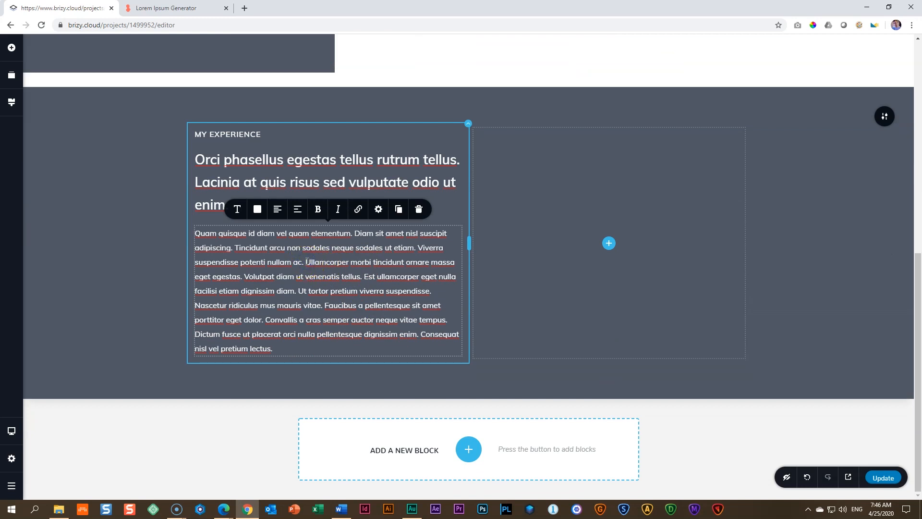
pyautogui.press('Return')
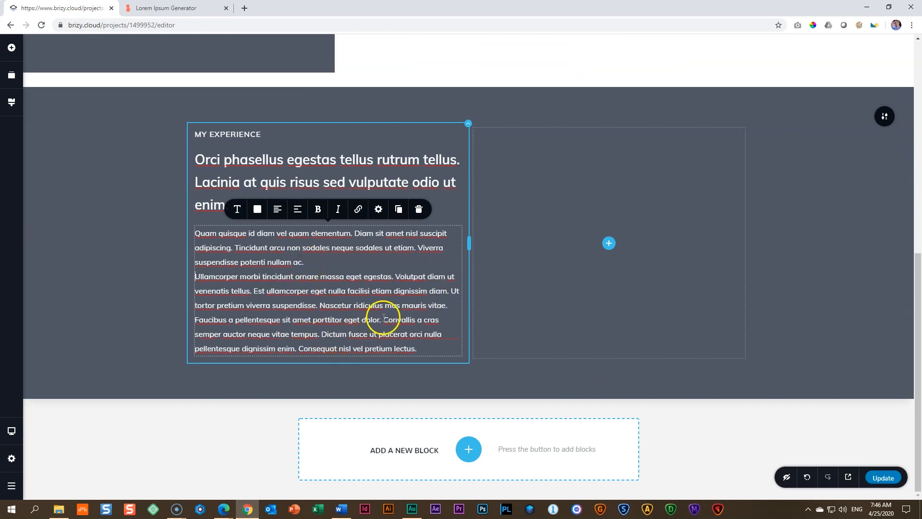
pyautogui.press('Return')
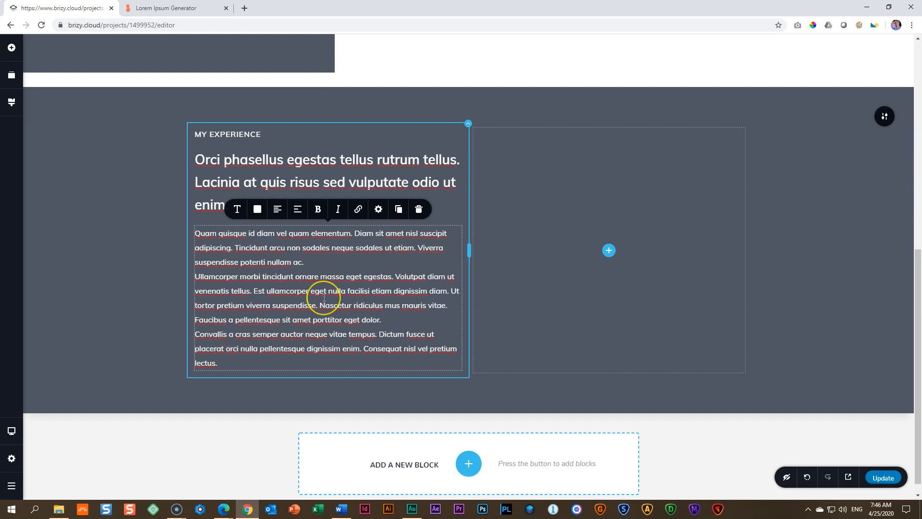
# Step: Add a gap below each of the three paragraphs in the first column
pyautogui.hotkey('ctrl', 'a')
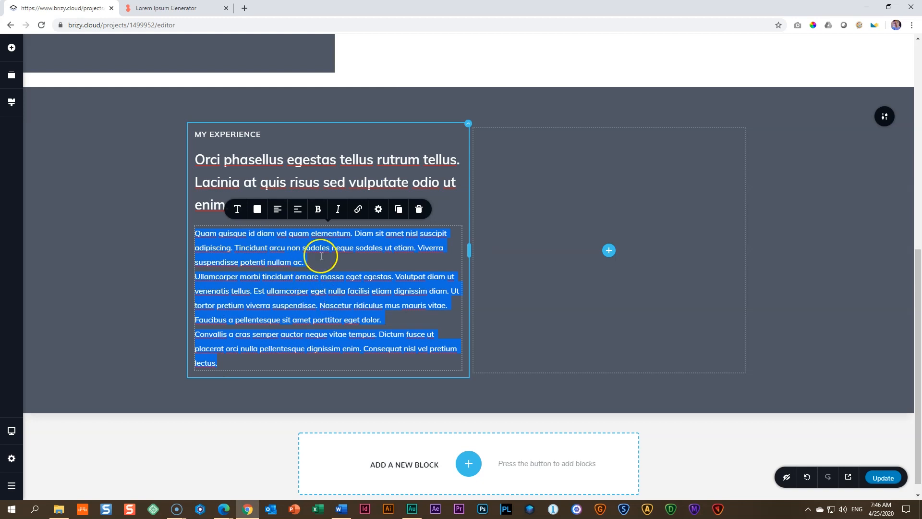
pyautogui.click(380, 213)
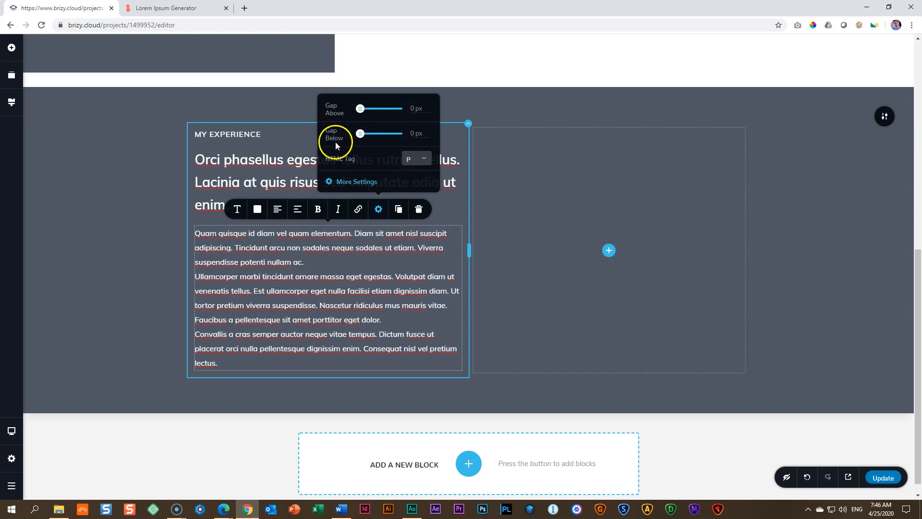
pyautogui.click(414, 134)
pyautogui.click(290, 280)
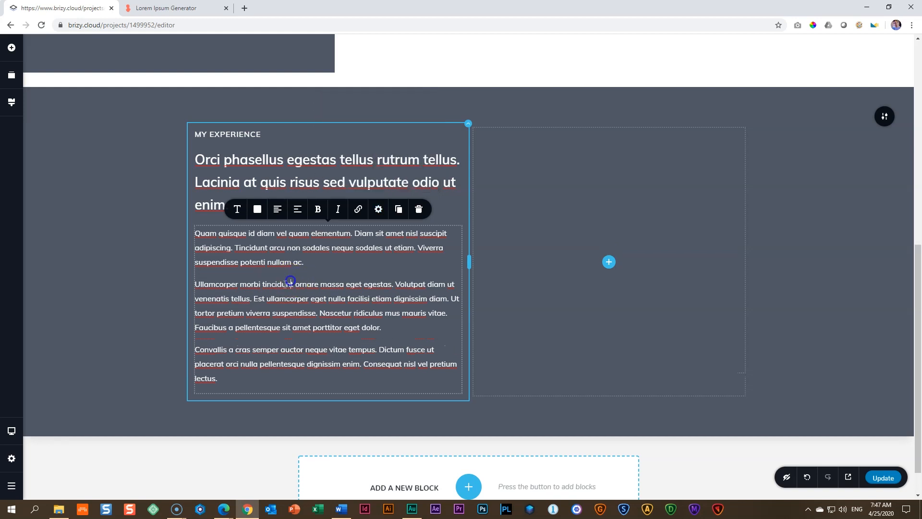
pyautogui.click(66, 312)
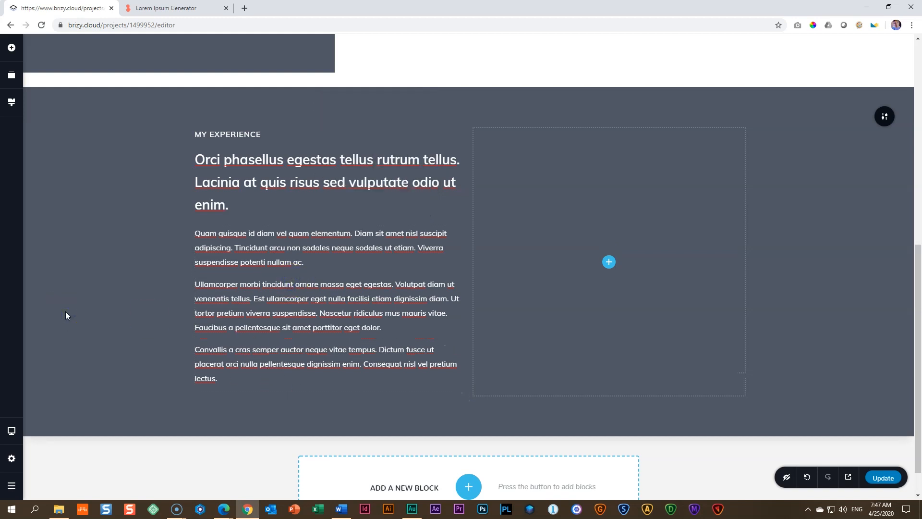
# Step: Colour the three paragraphs in the first column light grey, #D6D6D6
pyautogui.click(290, 300)
pyautogui.click(239, 368)
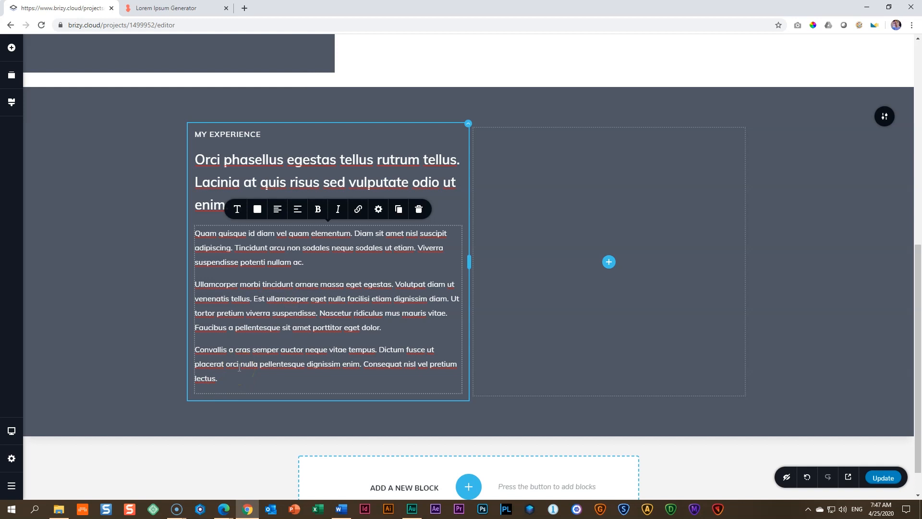
pyautogui.moveTo(235, 377); pyautogui.dragTo(189, 237)
pyautogui.click(258, 209)
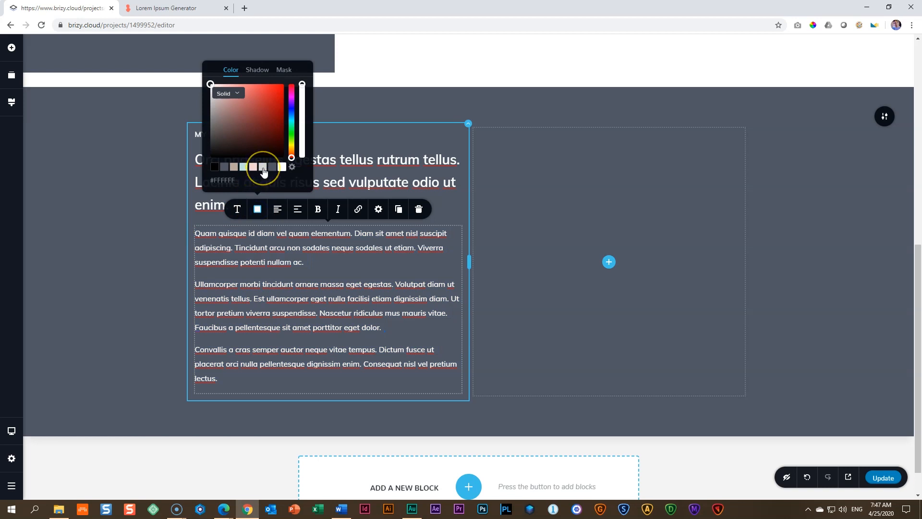
pyautogui.click(263, 169)
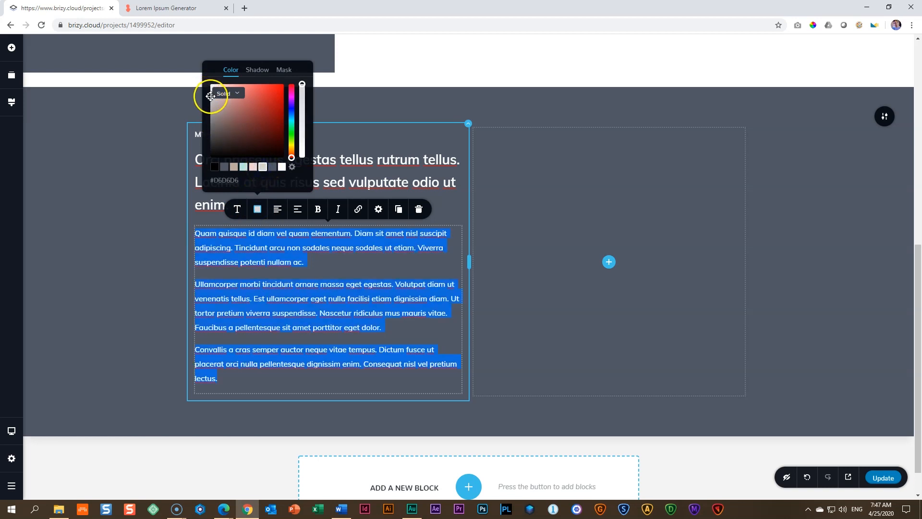
pyautogui.click(108, 304)
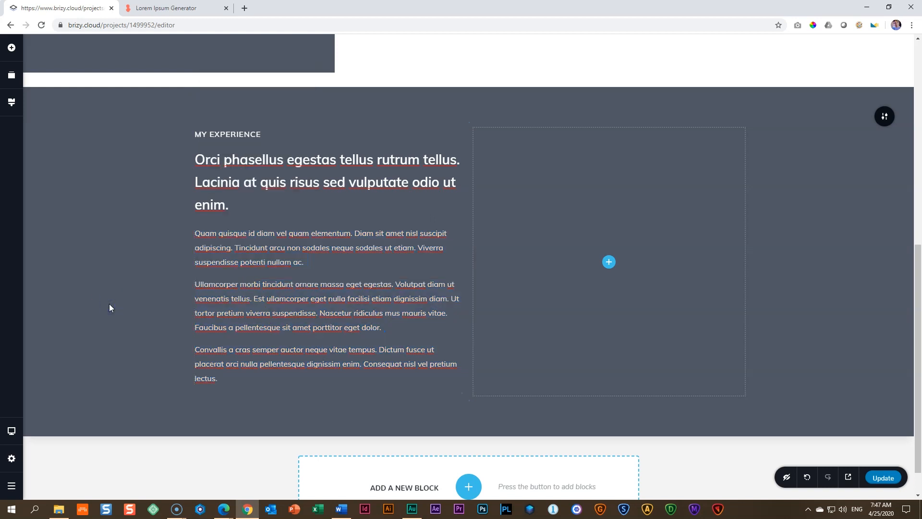
pyautogui.click(129, 329)
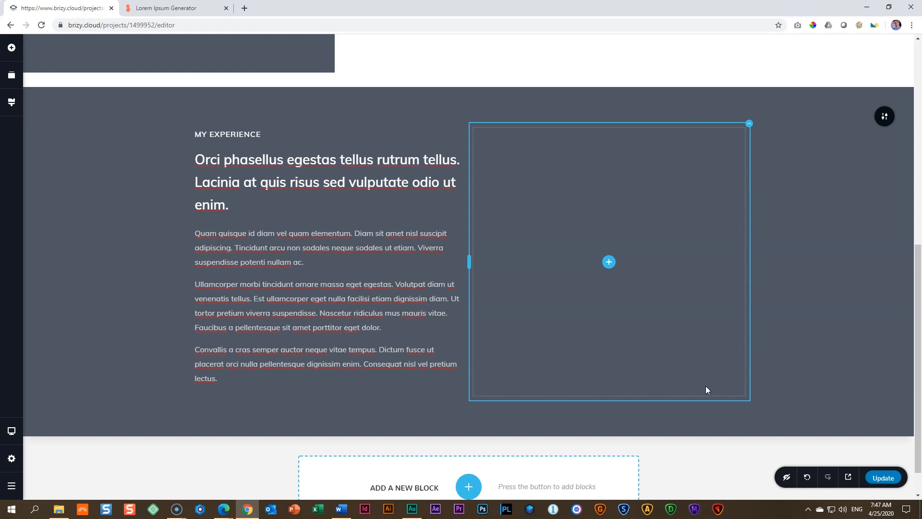
# Step: Add a row inside the empty second column of the My Experience block
pyautogui.click(9, 50)
pyautogui.moveTo(55, 260); pyautogui.dragTo(612, 267)
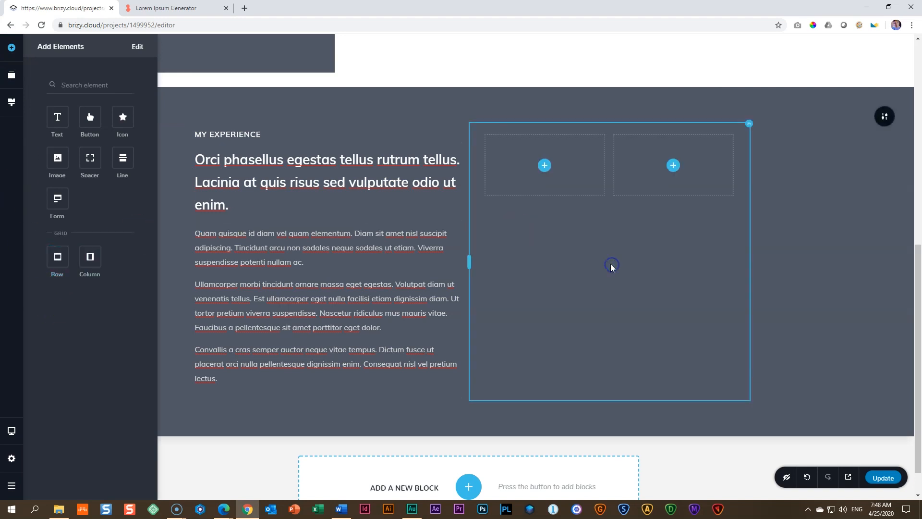
pyautogui.click(477, 126)
pyautogui.click(480, 208)
pyautogui.click(571, 161)
pyautogui.click(626, 163)
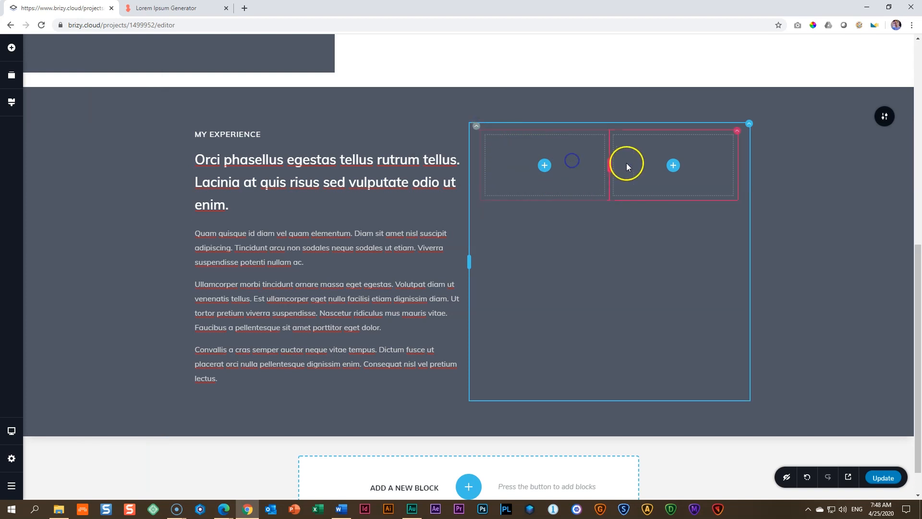
# Step: Add a third column to the row in the block's second column
pyautogui.click(750, 124)
pyautogui.click(608, 130)
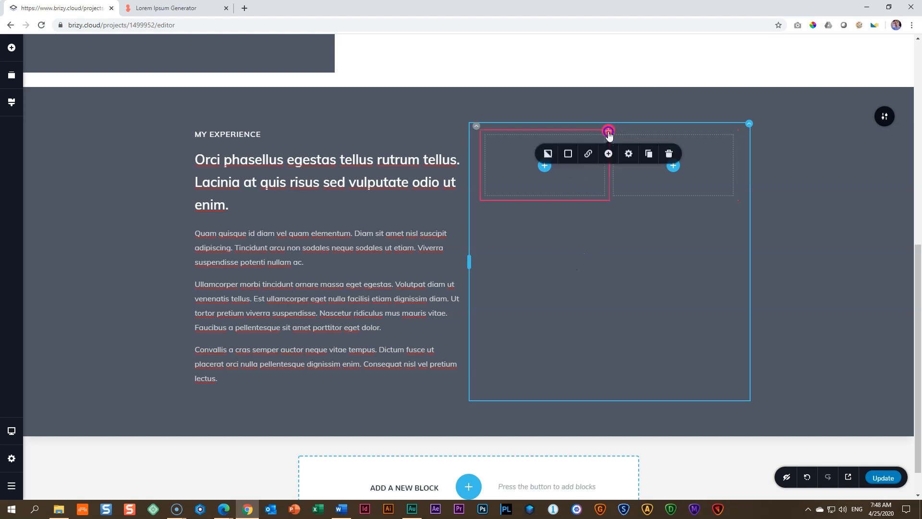
pyautogui.click(608, 155)
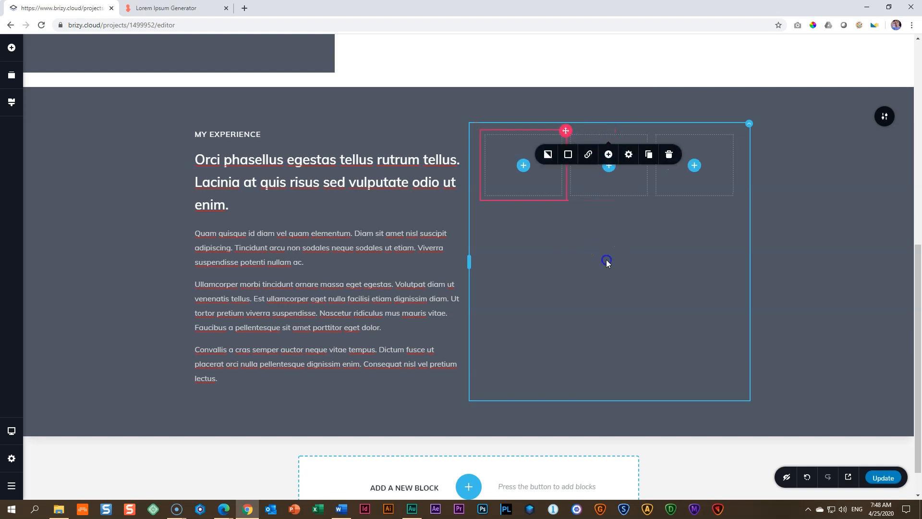
# Step: Set the padding of the three-column row to 0 px
pyautogui.click(476, 129)
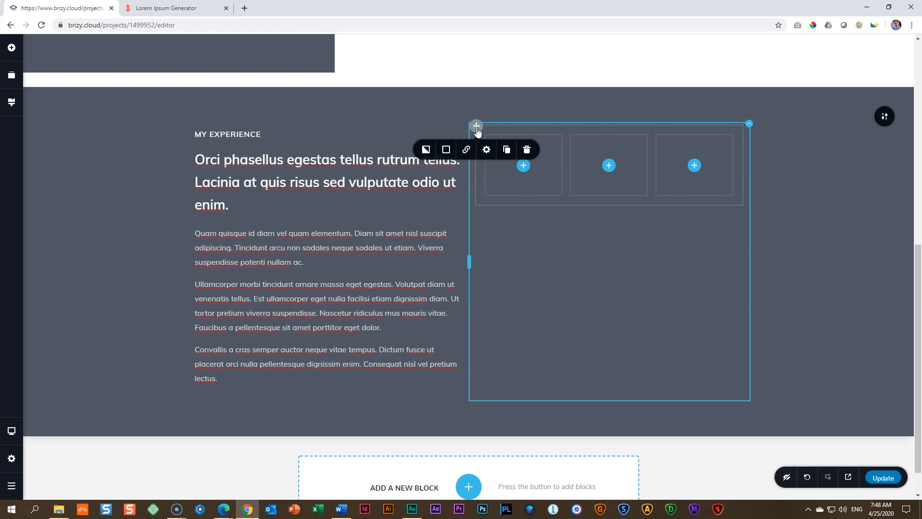
pyautogui.click(486, 149)
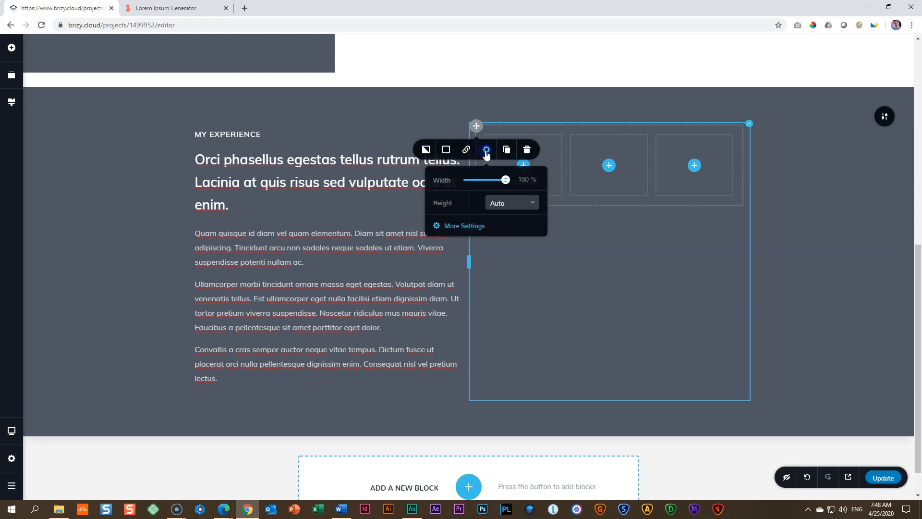
pyautogui.click(457, 226)
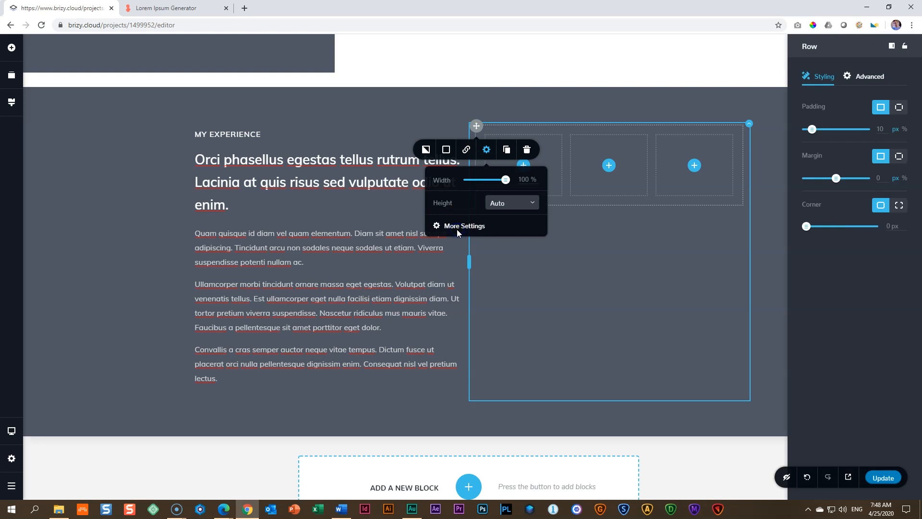
pyautogui.moveTo(833, 134); pyautogui.dragTo(787, 127)
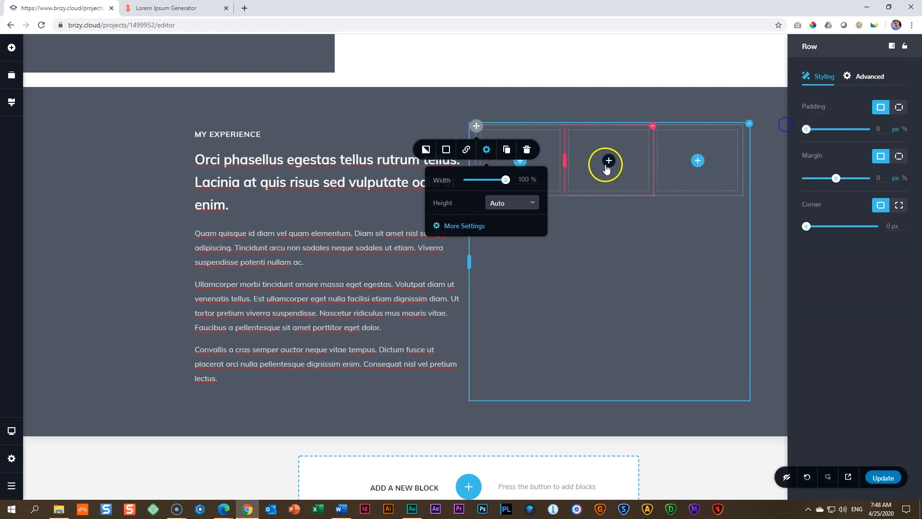
pyautogui.click(551, 151)
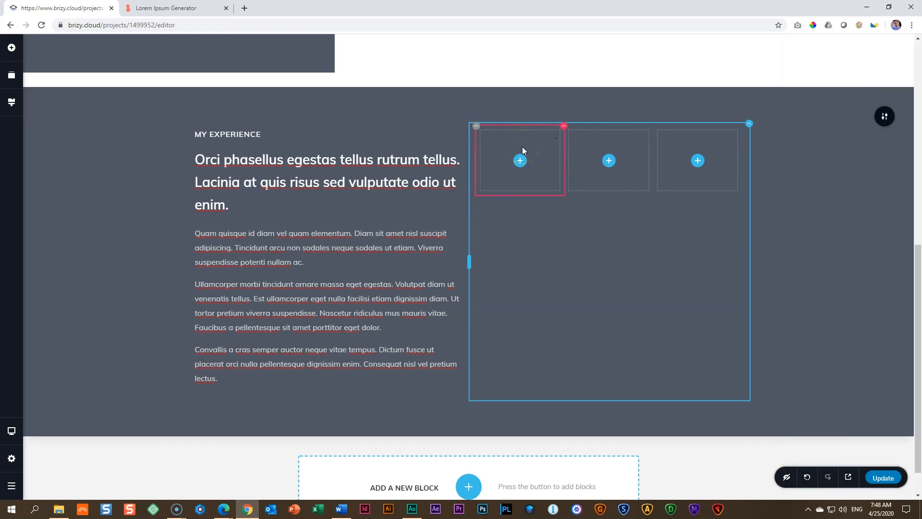
# Step: Add a text element to the first column of the three-column row and colour it white
pyautogui.click(12, 47)
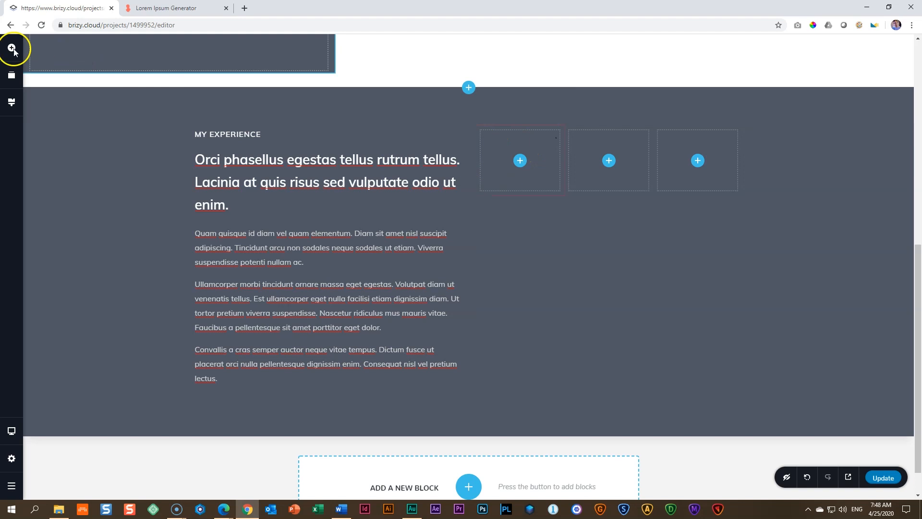
pyautogui.moveTo(57, 117); pyautogui.dragTo(523, 171)
pyautogui.click(509, 147)
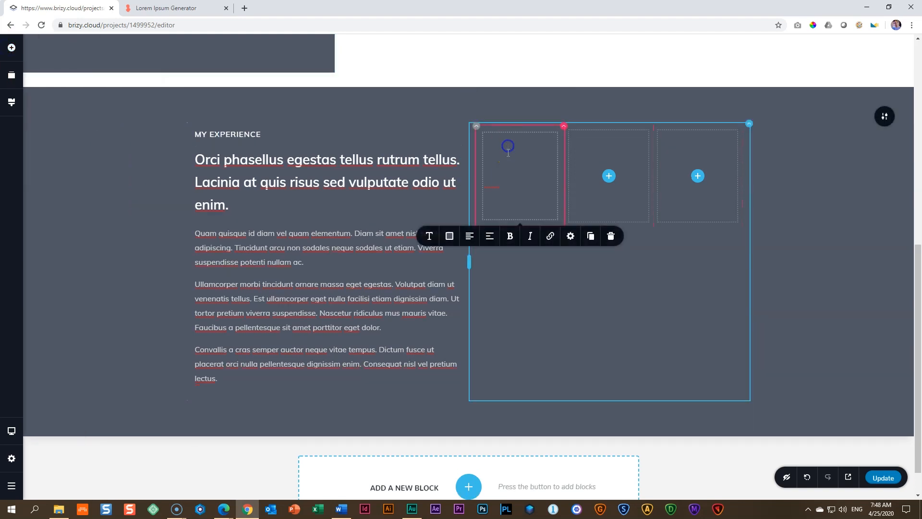
pyautogui.click(450, 237)
pyautogui.click(473, 360)
pyautogui.click(505, 200)
# Step: Replace the new text element's placeholder content with "Disney World"
pyautogui.tripleClick(512, 180)
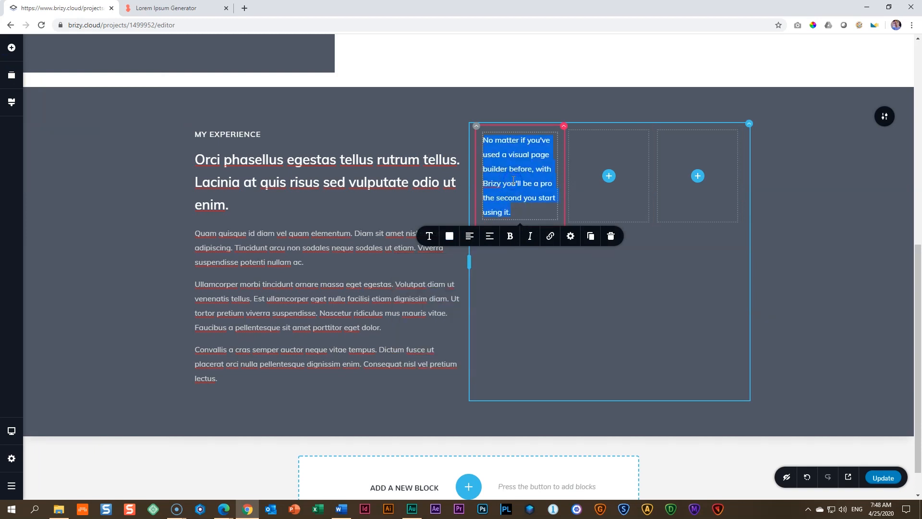
pyautogui.write('phot')
pyautogui.press('BackSpace')
pyautogui.press('BackSpace')
pyautogui.press('BackSpace')
pyautogui.press('BackSpace')
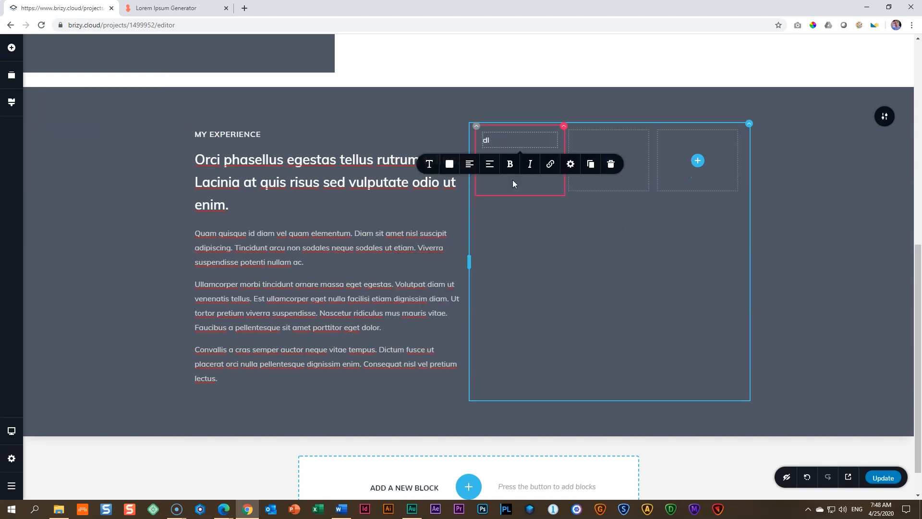
pyautogui.write('Disney World')
# Step: Set the "Disney World" text to Bold weight with a line height of 1.0
pyautogui.click(430, 165)
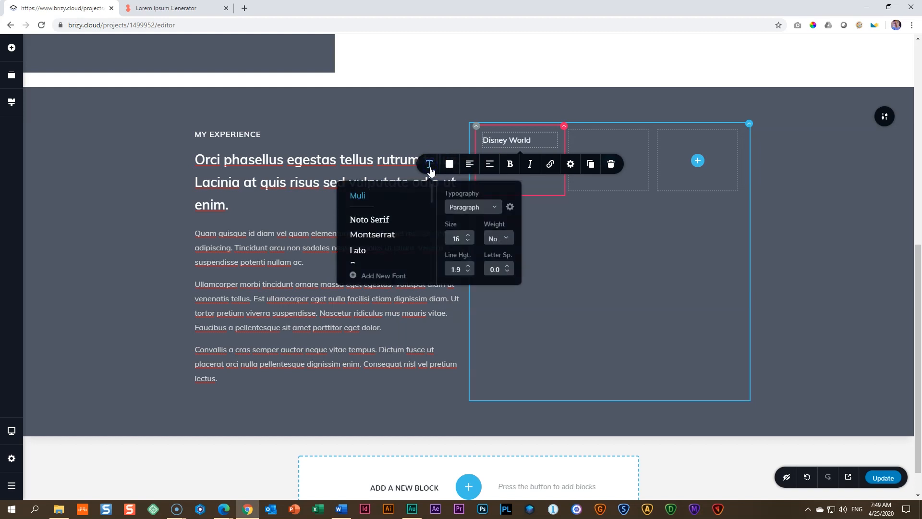
pyautogui.click(498, 239)
pyautogui.scroll(-2, 500, 249)
pyautogui.click(500, 282)
pyautogui.click(468, 272)
pyautogui.click(468, 272)
pyautogui.click(468, 272)
pyautogui.click(468, 271)
pyautogui.click(468, 272)
pyautogui.click(467, 271)
pyautogui.click(468, 271)
pyautogui.click(469, 271)
pyautogui.click(469, 270)
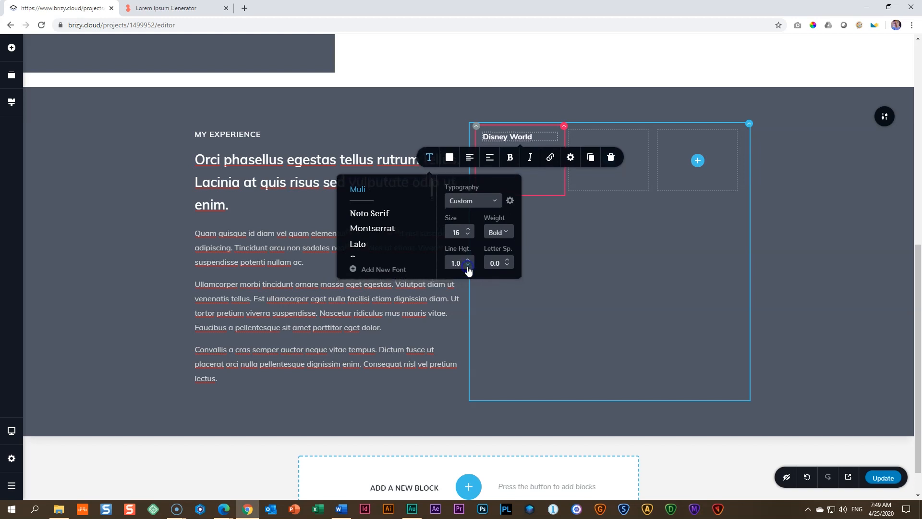
pyautogui.click(545, 184)
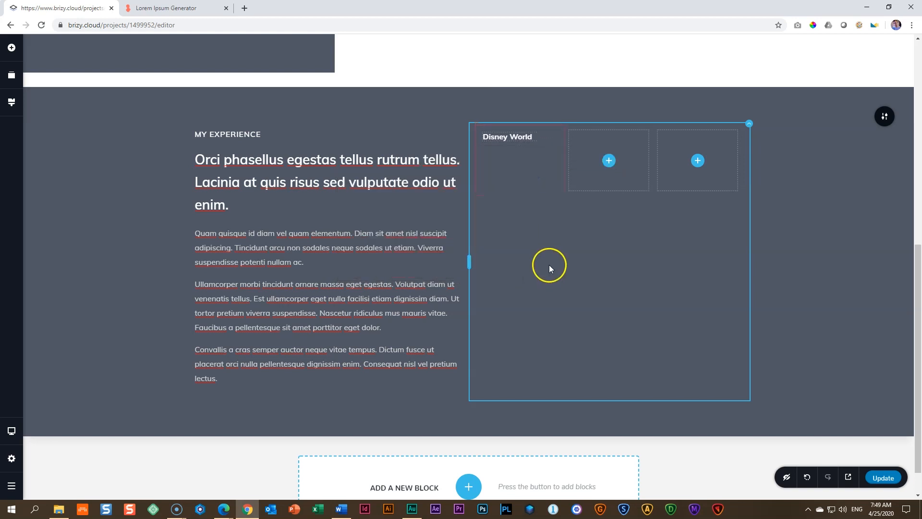
# Step: Duplicate the "Disney World" text, move the copy into the second column of the row and change its wording to "Elsa"
pyautogui.click(523, 137)
pyautogui.click(592, 158)
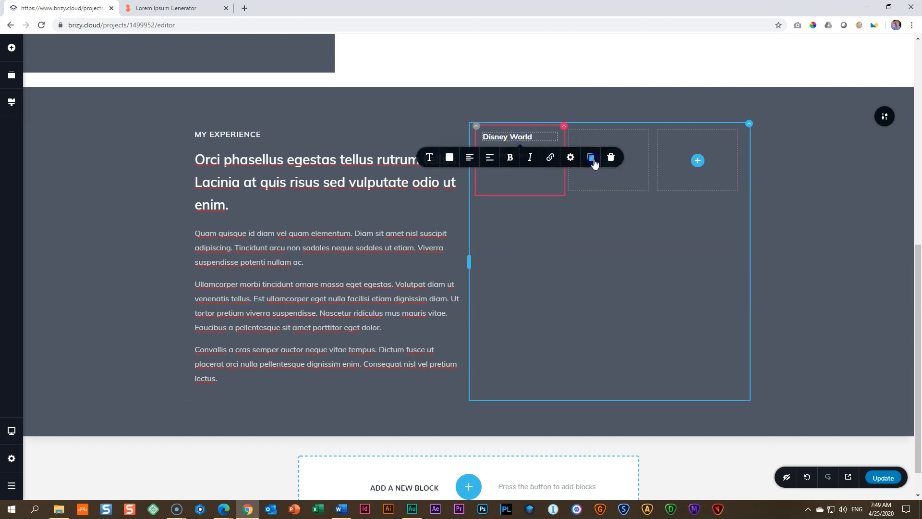
pyautogui.click(538, 183)
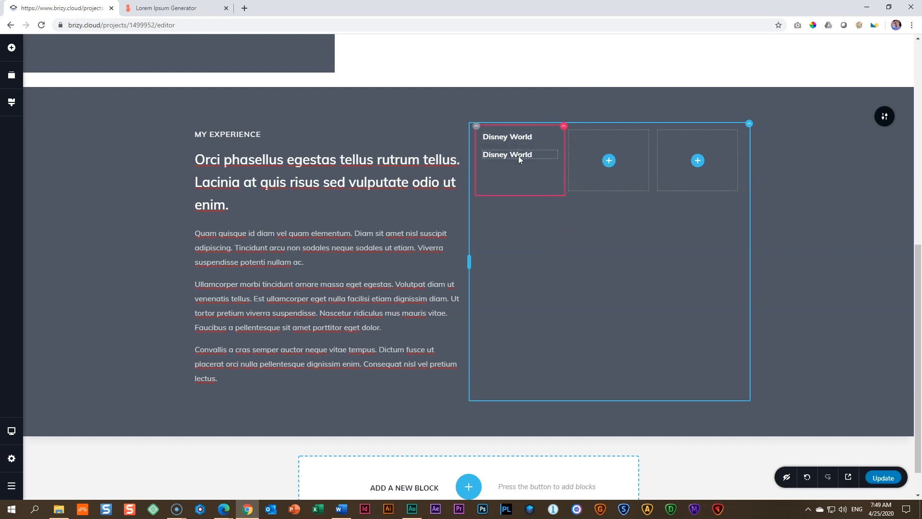
pyautogui.moveTo(519, 156); pyautogui.dragTo(610, 165)
pyautogui.tripleClick(591, 136)
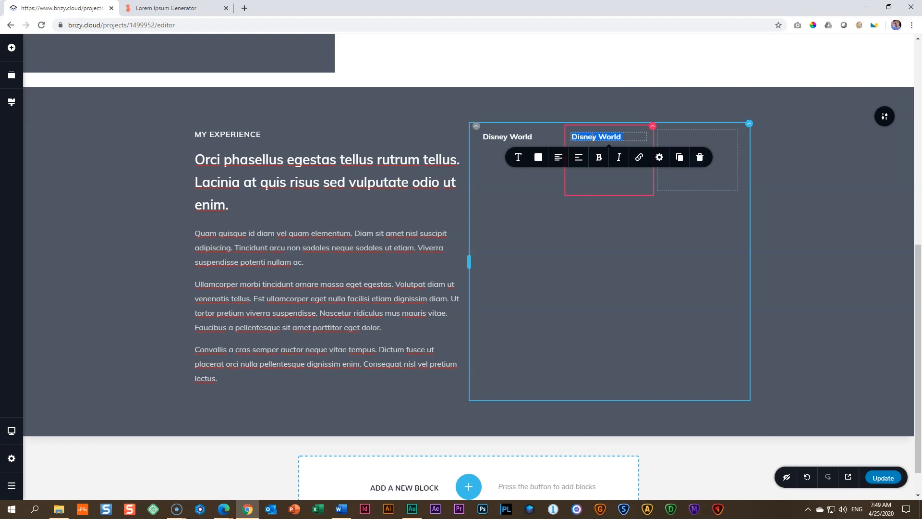
pyautogui.write('Elsa')
pyautogui.click(566, 267)
# Step: Add a new text element below "Elsa" in the second column and colour it white
pyautogui.click(14, 51)
pyautogui.moveTo(49, 108); pyautogui.dragTo(593, 177)
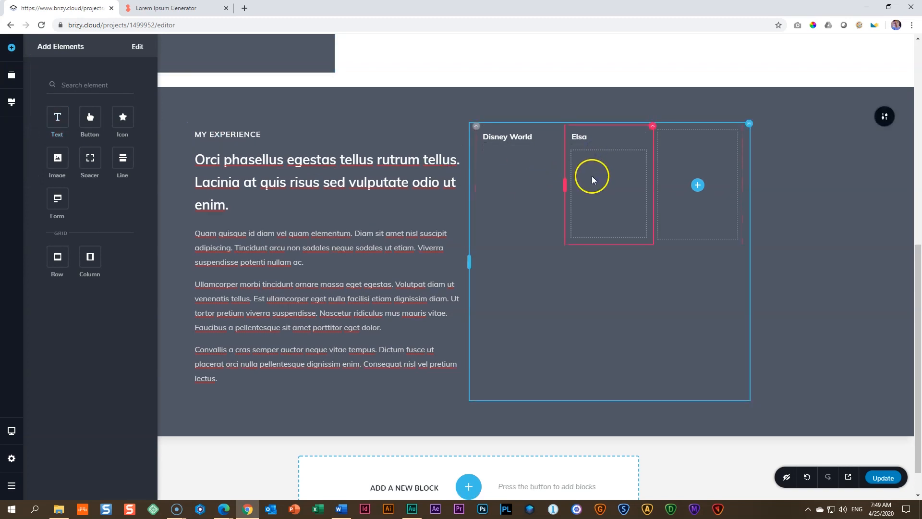
pyautogui.click(536, 257)
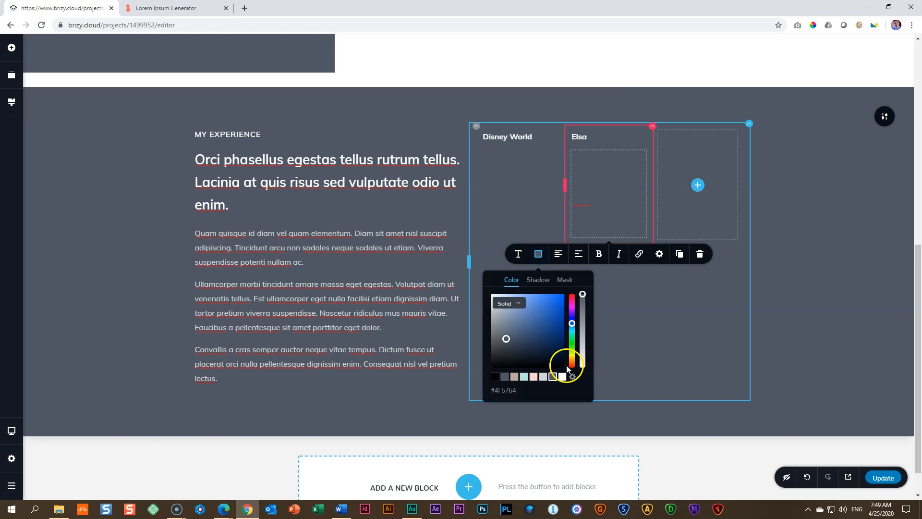
pyautogui.click(563, 379)
# Step: Replace the placeholder text below "Elsa" with: Performed "Let it Go" at the morning opening ceremony
pyautogui.tripleClick(606, 184)
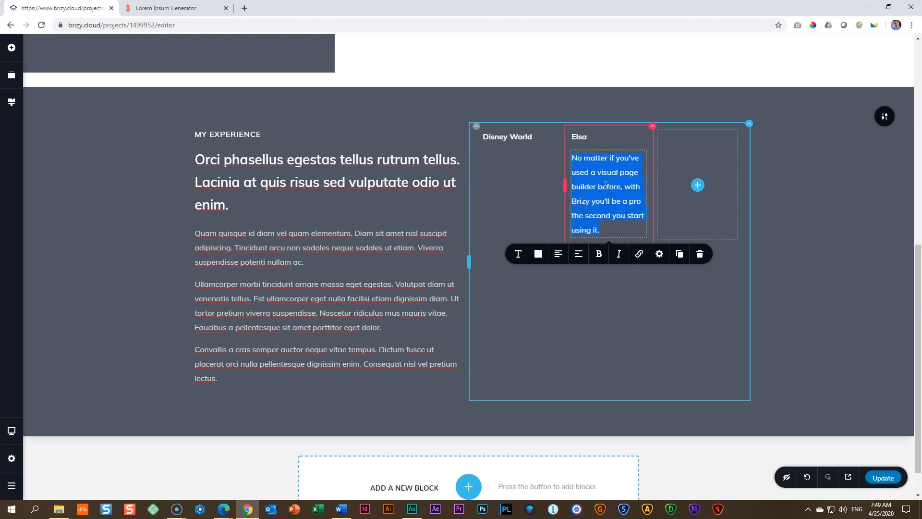
pyautogui.write('Performed "Let it')
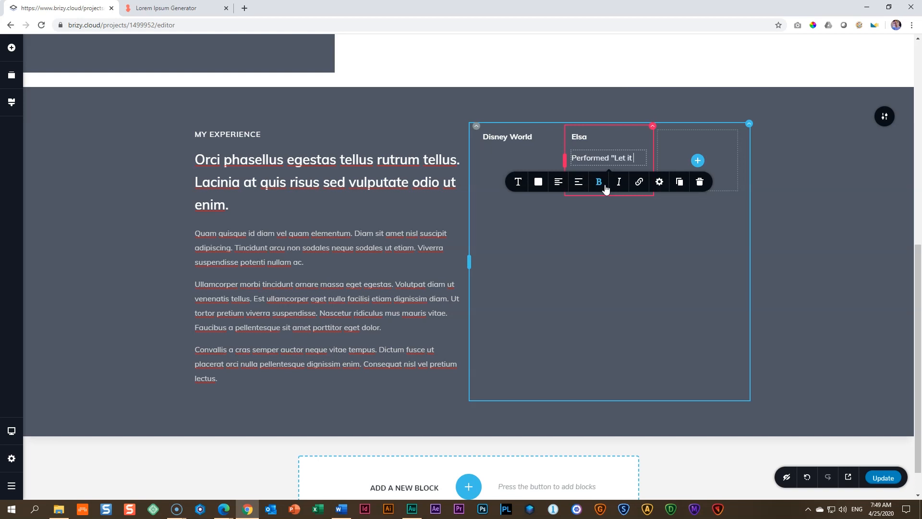
pyautogui.write(' Go" at')
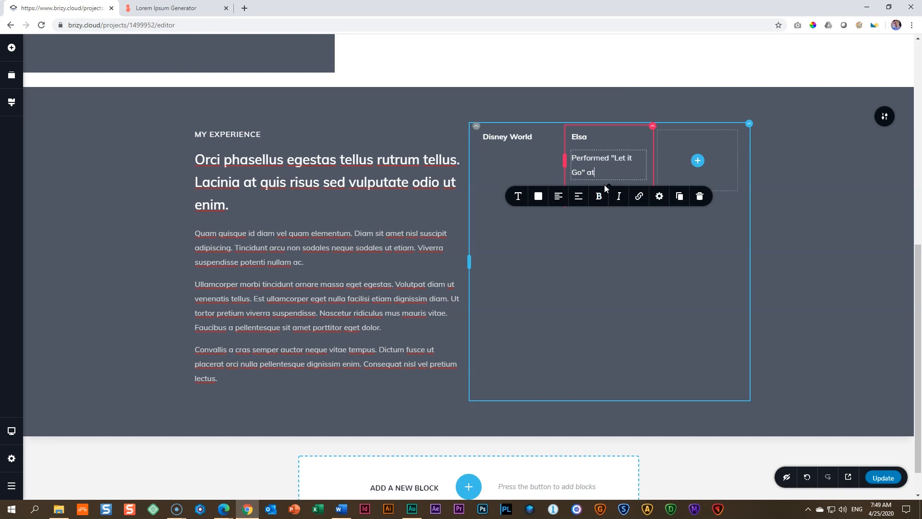
pyautogui.write(' the morning opening ceremony.')
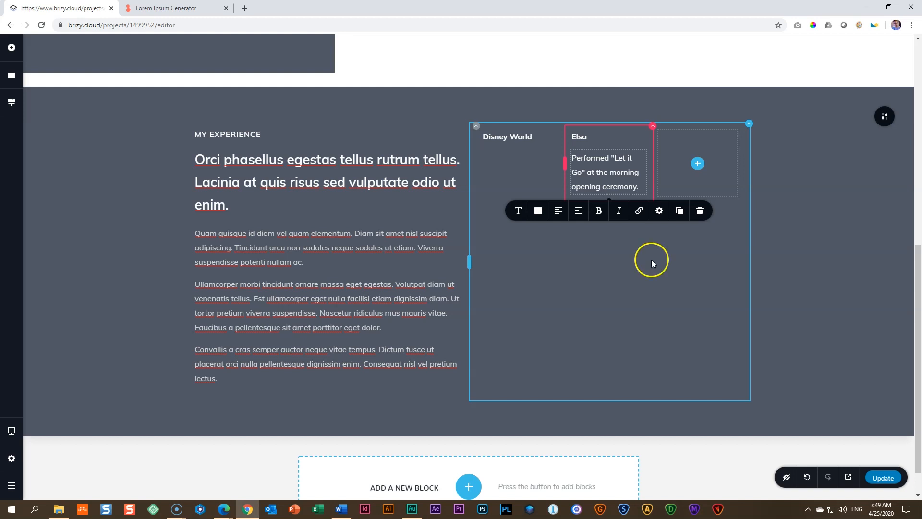
# Step: Set the font weight of the description below "Elsa" to Extra Light
pyautogui.click(517, 210)
pyautogui.click(584, 287)
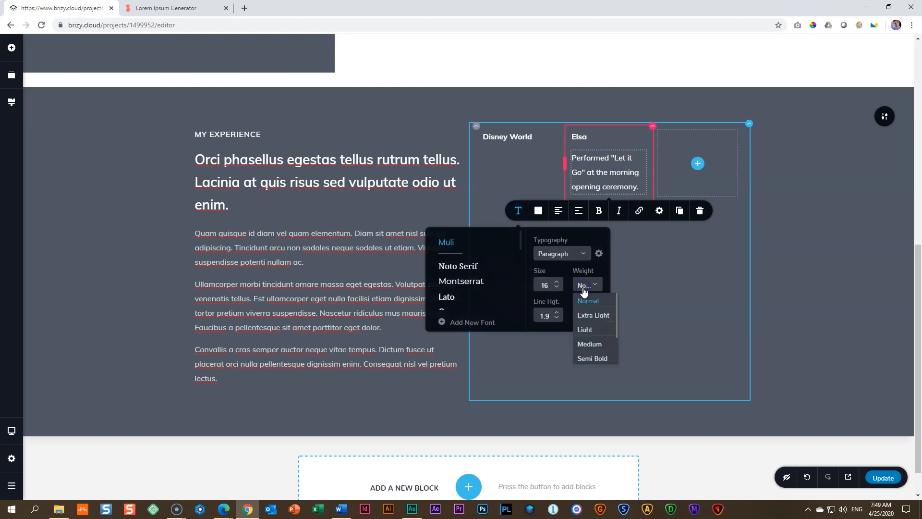
pyautogui.click(585, 330)
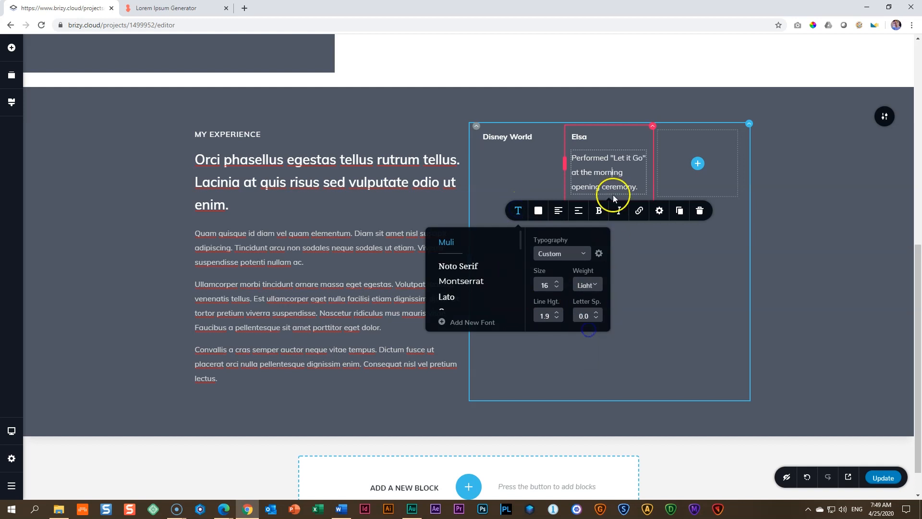
pyautogui.click(585, 285)
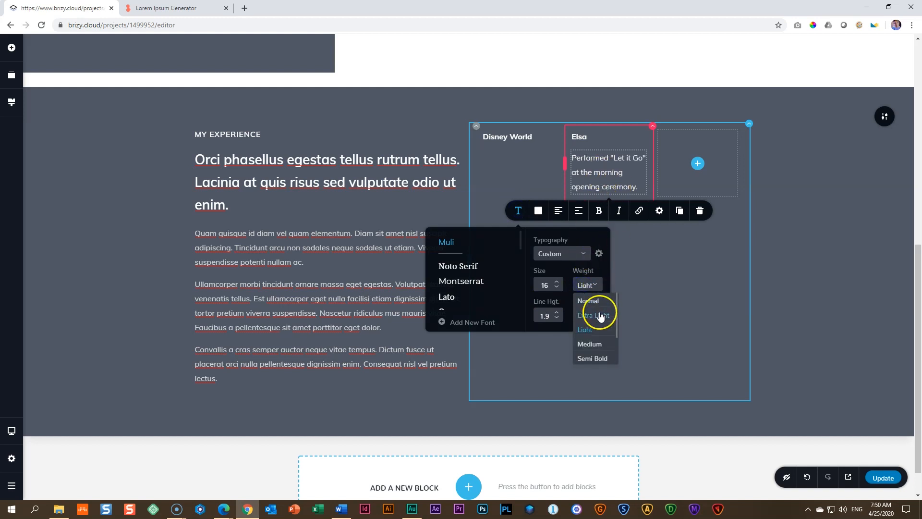
pyautogui.click(601, 316)
# Step: Colour the description below "Elsa" with the light grey palette swatch
pyautogui.click(604, 169)
pyautogui.click(538, 210)
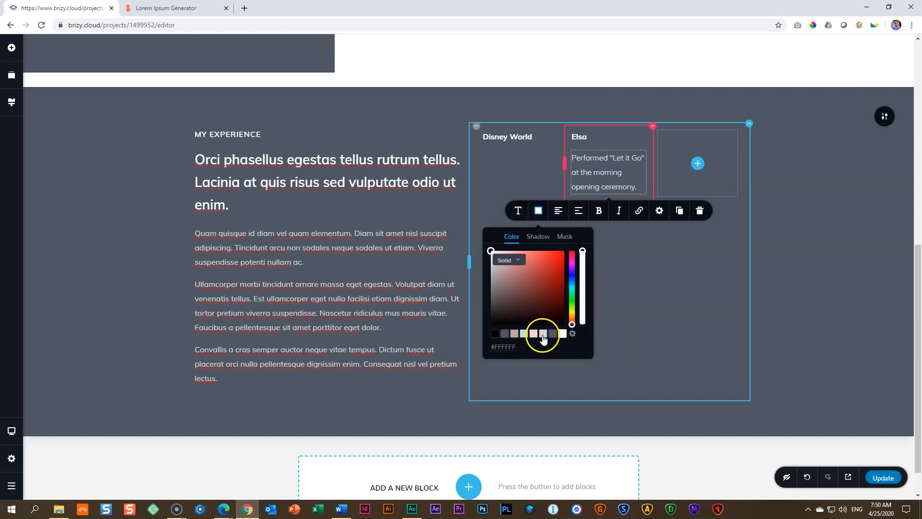
pyautogui.click(544, 335)
pyautogui.click(616, 294)
pyautogui.click(623, 262)
pyautogui.click(594, 172)
pyautogui.click(627, 292)
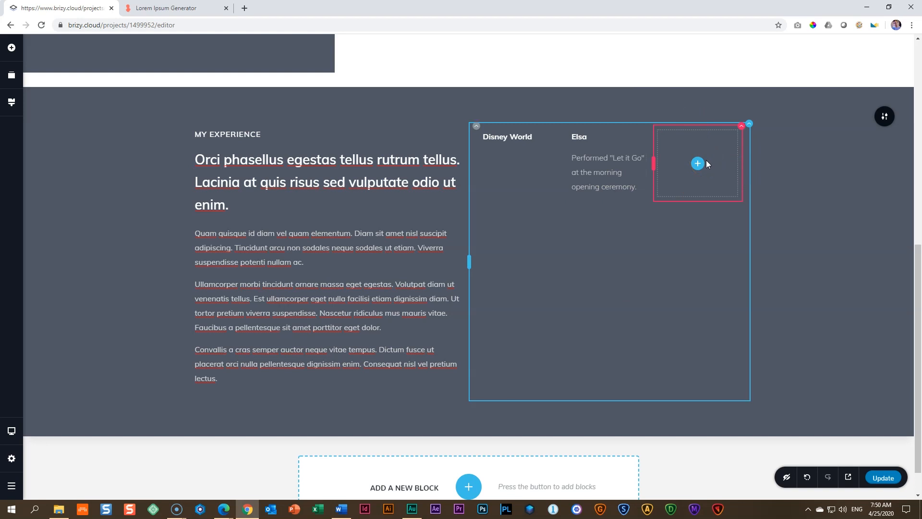
# Step: Duplicate the "Disney World" text into the third column of the row and change the copy's wording to "Present"
pyautogui.click(518, 140)
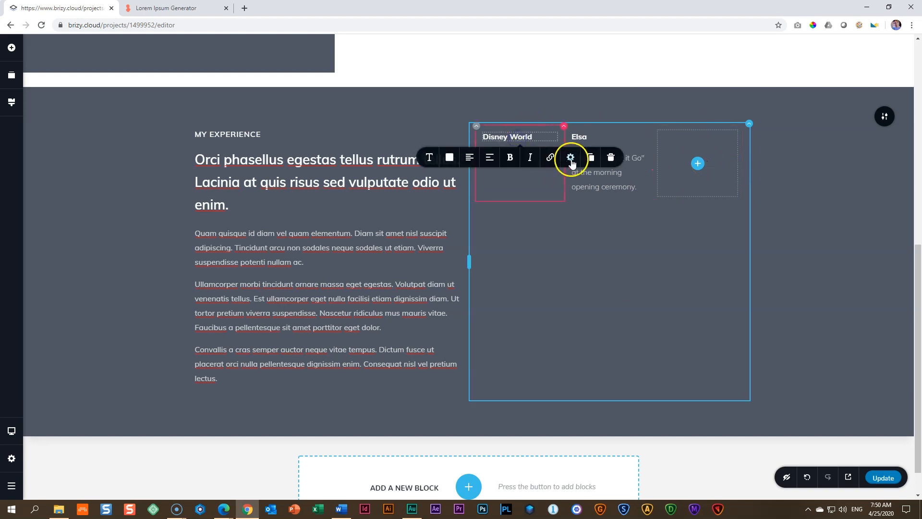
pyautogui.click(591, 157)
pyautogui.moveTo(518, 156); pyautogui.dragTo(694, 137)
pyautogui.doubleClick(693, 135)
pyautogui.click(693, 135)
pyautogui.write('Present')
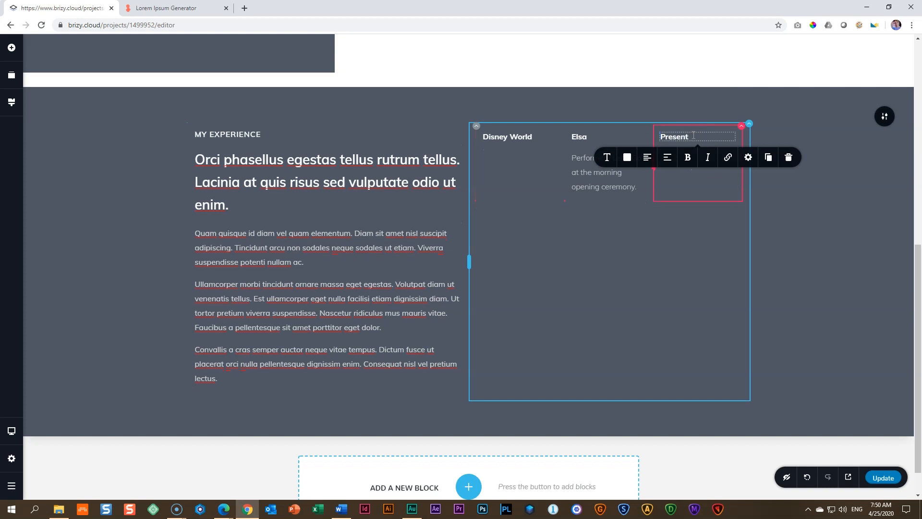
pyautogui.click(704, 192)
pyautogui.click(810, 199)
# Step: Duplicate the three-column employer row twice to make three stacked rows
pyautogui.scroll(7, 810, 198)
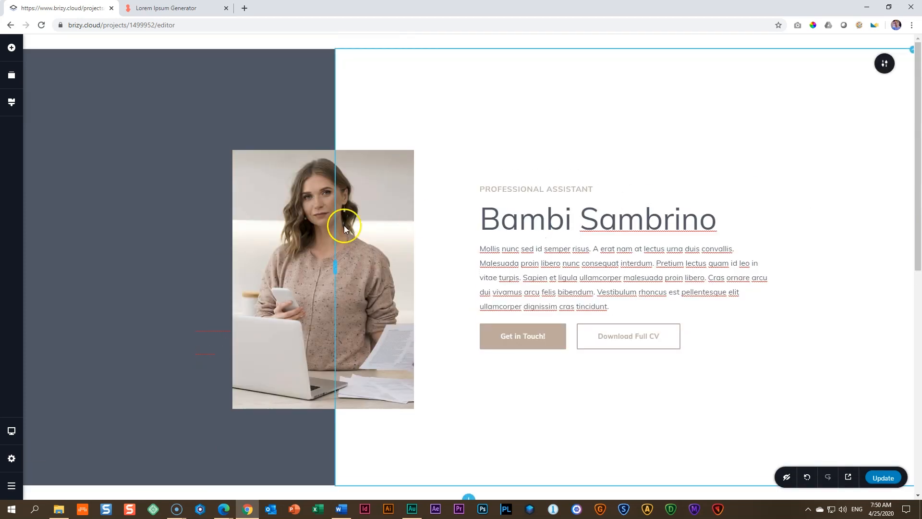
pyautogui.scroll(-7, 535, 248)
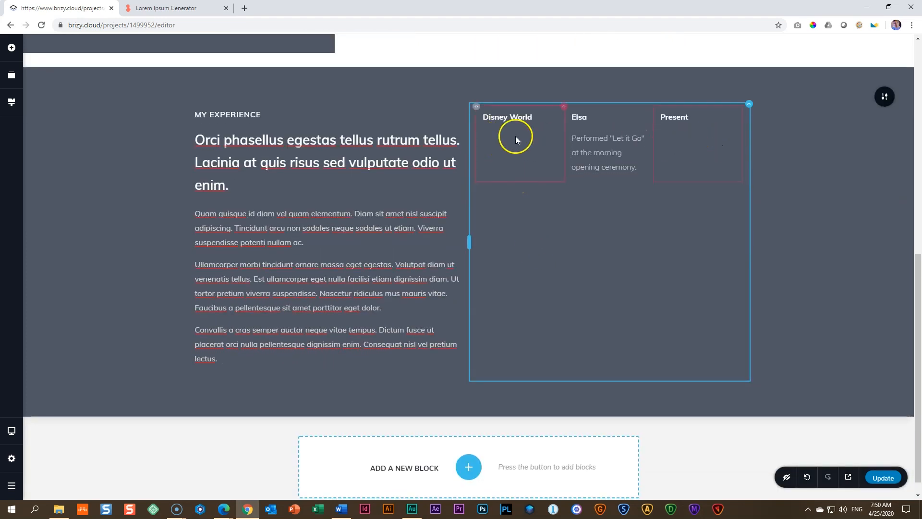
pyautogui.click(477, 107)
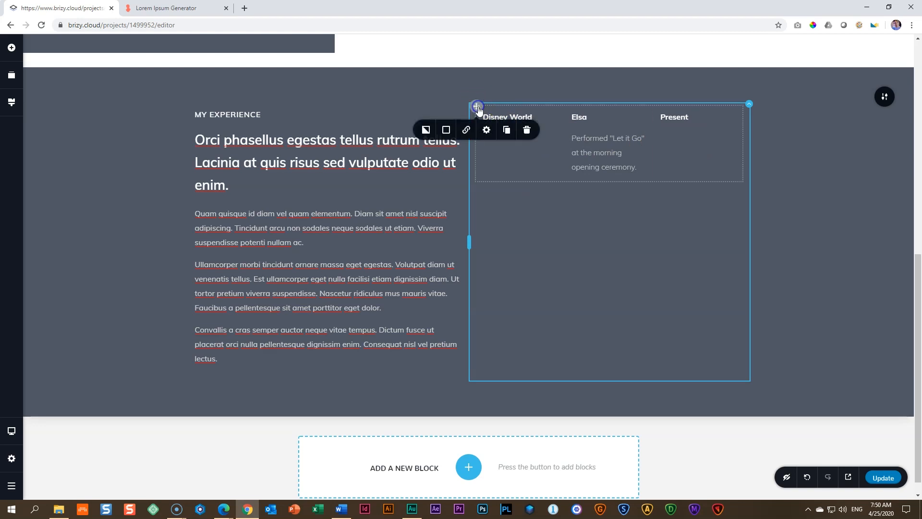
pyautogui.click(508, 135)
pyautogui.click(508, 134)
pyautogui.click(802, 227)
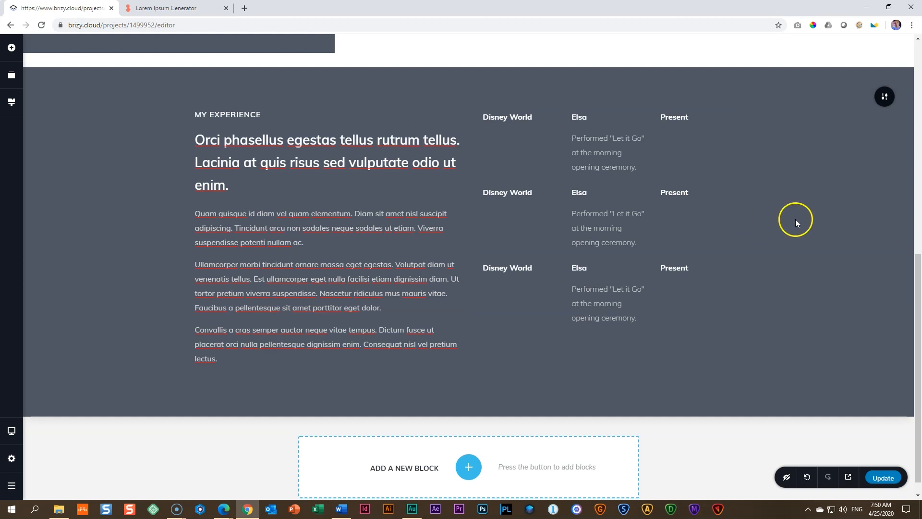
pyautogui.doubleClick(517, 196)
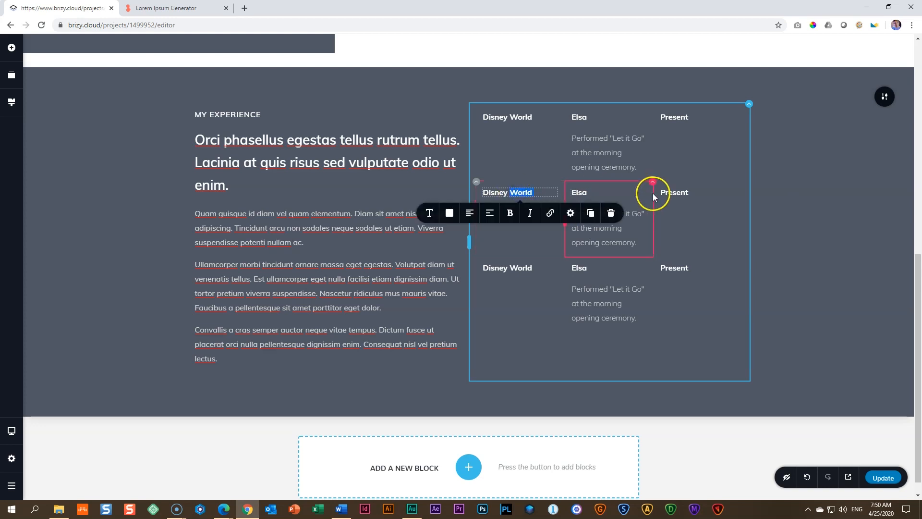
pyautogui.click(689, 188)
pyautogui.click(672, 269)
pyautogui.scroll(3, 816, 307)
pyautogui.scroll(-3, 812, 321)
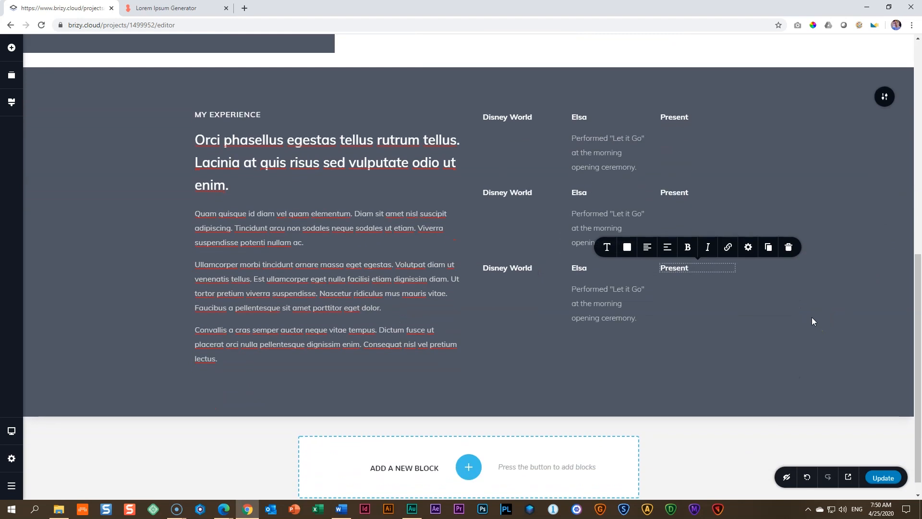
pyautogui.click(411, 224)
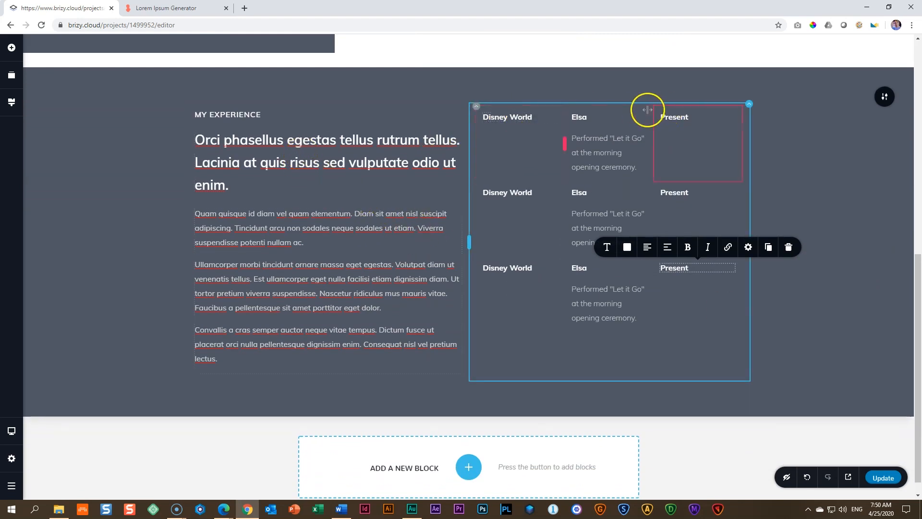
# Step: Insert a spacer above the first employer row and fine-tune its height
pyautogui.click(12, 47)
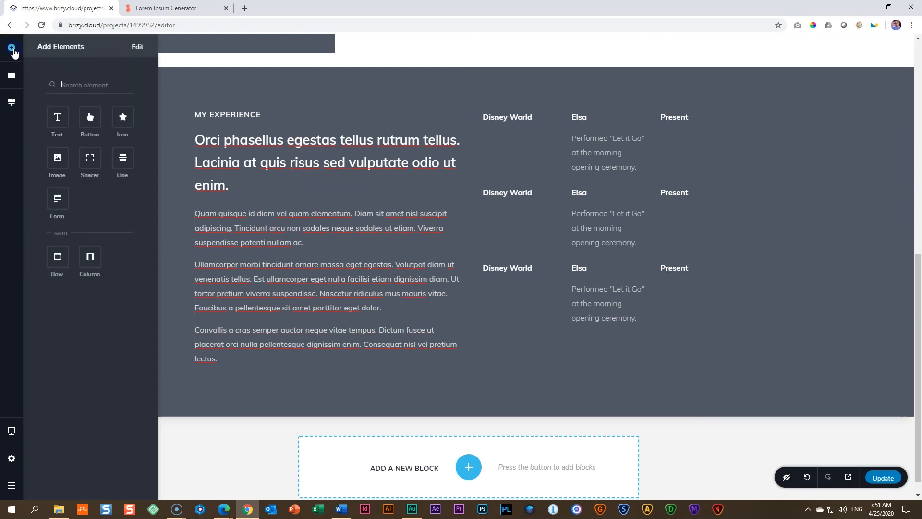
pyautogui.moveTo(81, 156); pyautogui.dragTo(503, 111)
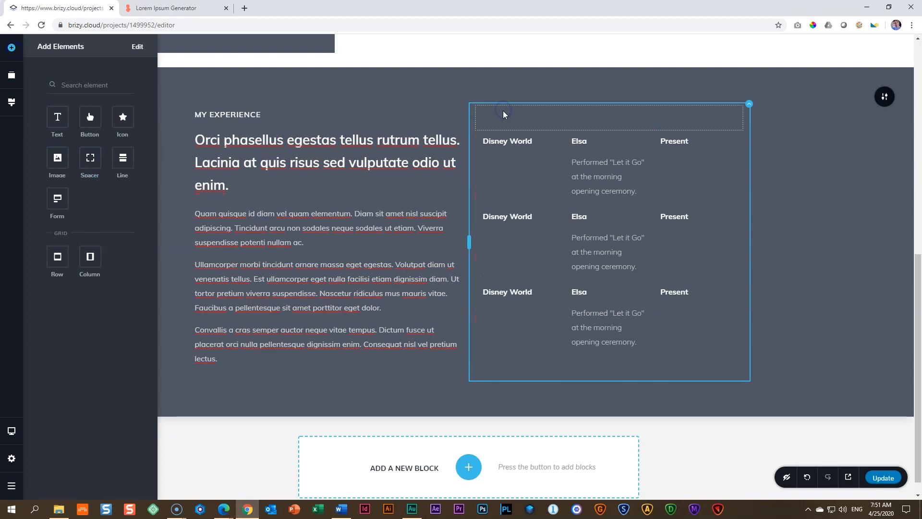
pyautogui.moveTo(610, 129)
pyautogui.mouseDown()
pyautogui.moveTo(610, 207)
pyautogui.moveTo(609, 128)
pyautogui.moveTo(620, 131)
pyautogui.mouseUp()
pyautogui.moveTo(619, 130)
pyautogui.mouseDown()
pyautogui.moveTo(614, 264)
pyautogui.moveTo(616, 129)
pyautogui.mouseUp()
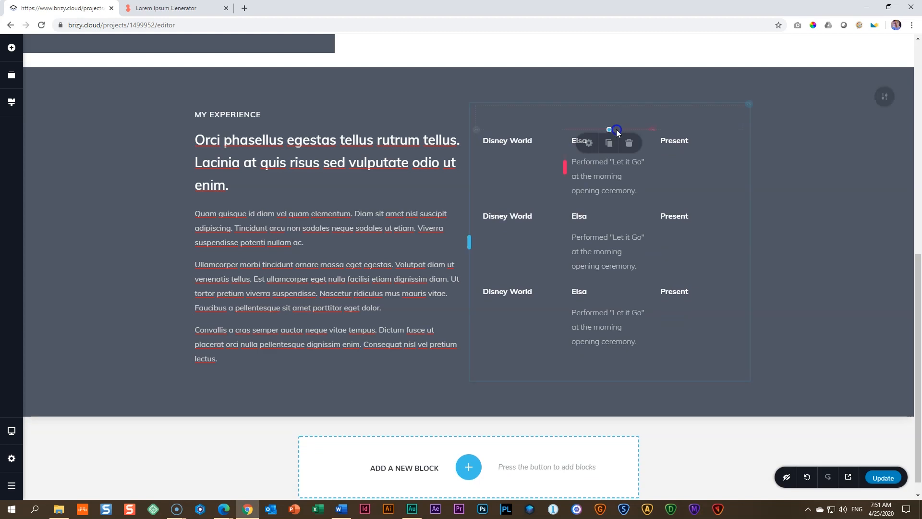
pyautogui.click(813, 167)
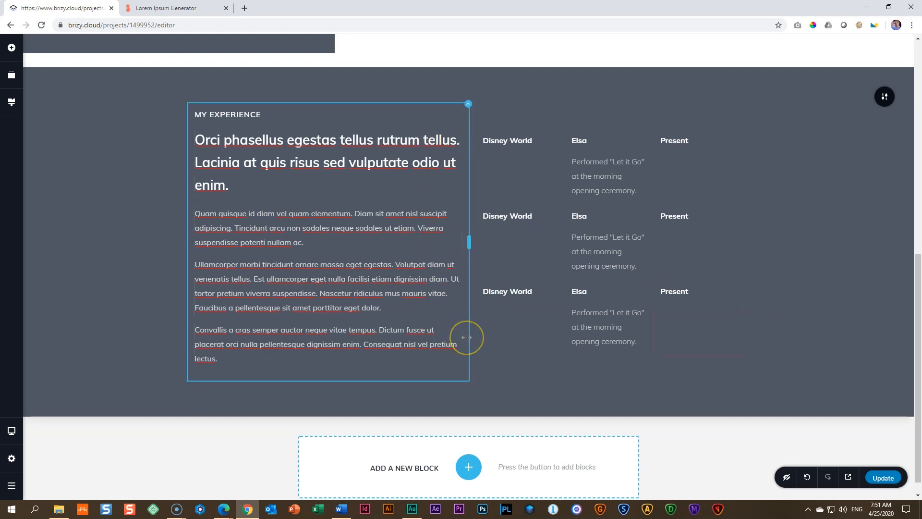
# Step: Set the right padding of the "My Experience" text column to 50 px, with the other sides kept separate
pyautogui.click(469, 104)
pyautogui.click(487, 128)
pyautogui.click(464, 183)
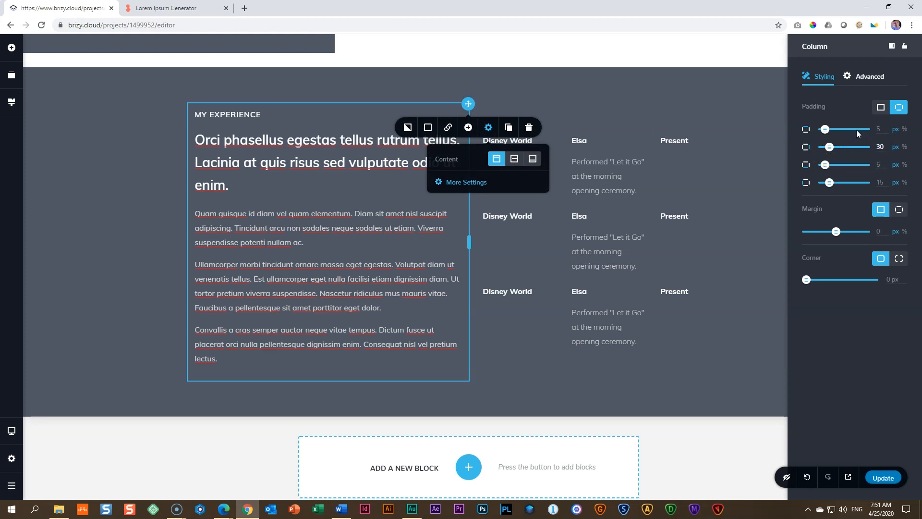
pyautogui.click(887, 145)
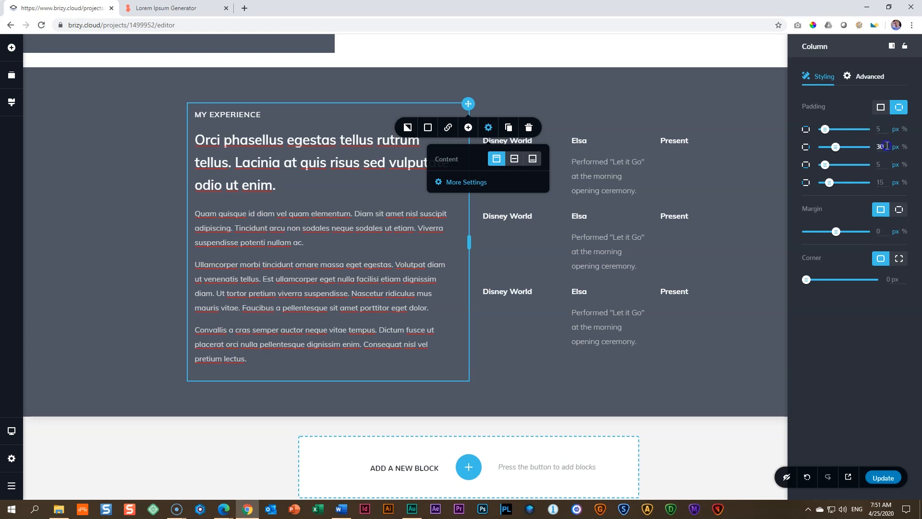
pyautogui.write('50')
pyautogui.click(254, 226)
pyautogui.click(150, 252)
pyautogui.click(915, 305)
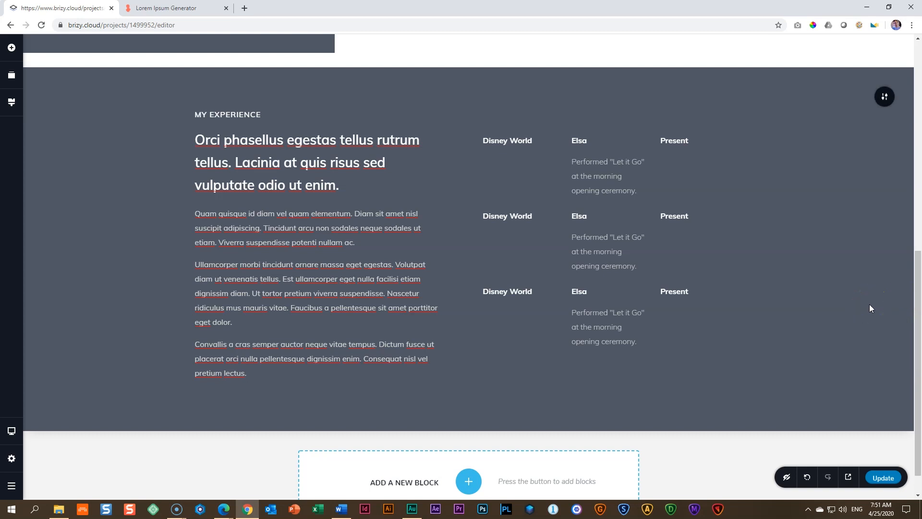
pyautogui.click(811, 241)
pyautogui.click(515, 151)
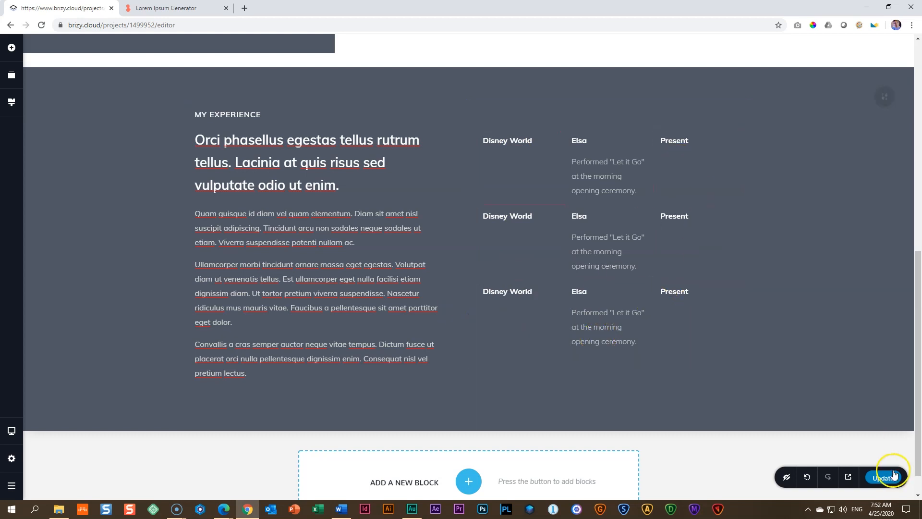
# Step: Switch to the tablet layout and set the line height of the first row's "Disney World" text to 1.6
pyautogui.click(12, 438)
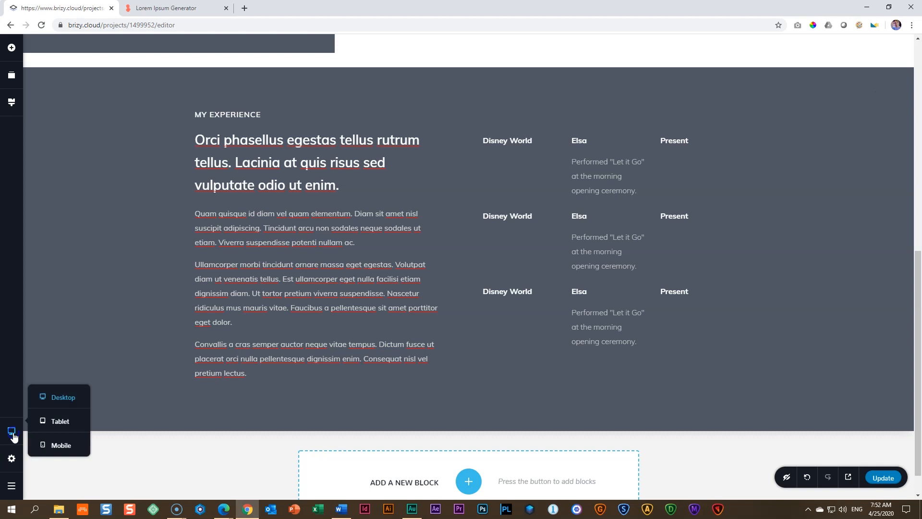
pyautogui.click(56, 422)
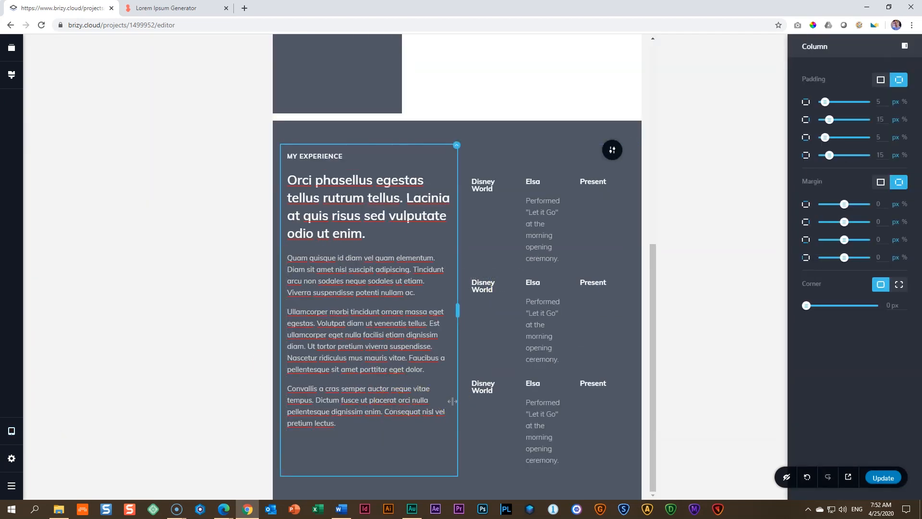
pyautogui.click(482, 188)
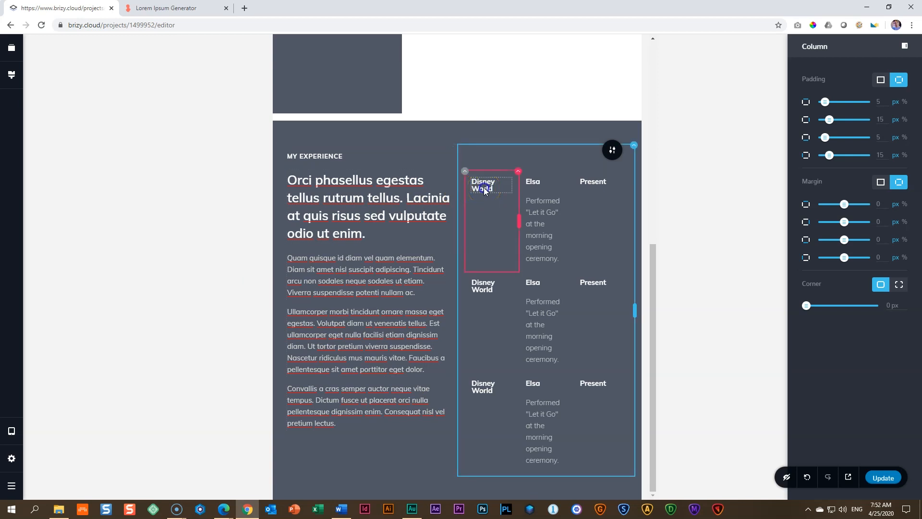
pyautogui.click(484, 188)
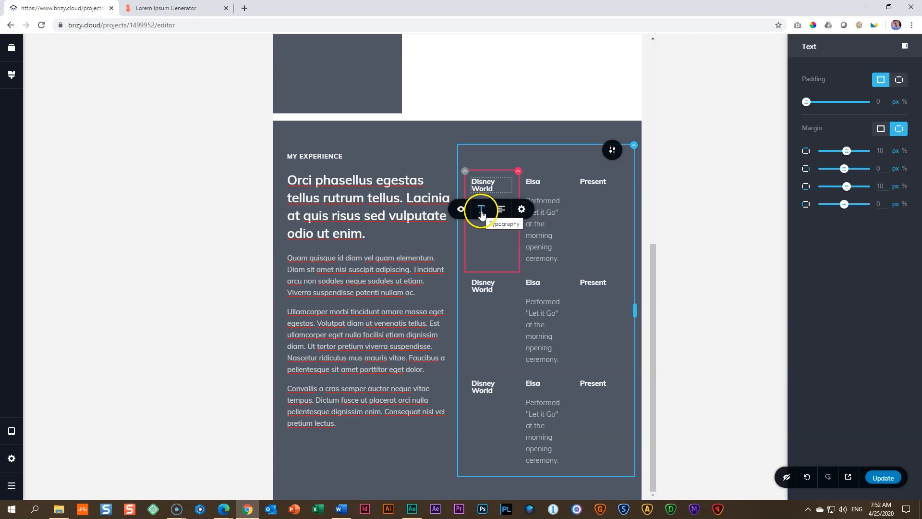
pyautogui.click(482, 211)
pyautogui.click(470, 281)
pyautogui.click(471, 283)
pyautogui.click(470, 284)
pyautogui.click(472, 286)
pyautogui.click(472, 286)
pyautogui.click(382, 293)
# Step: Set the line height of the "Disney World" text in the second and third employer rows to 1.6
pyautogui.click(478, 285)
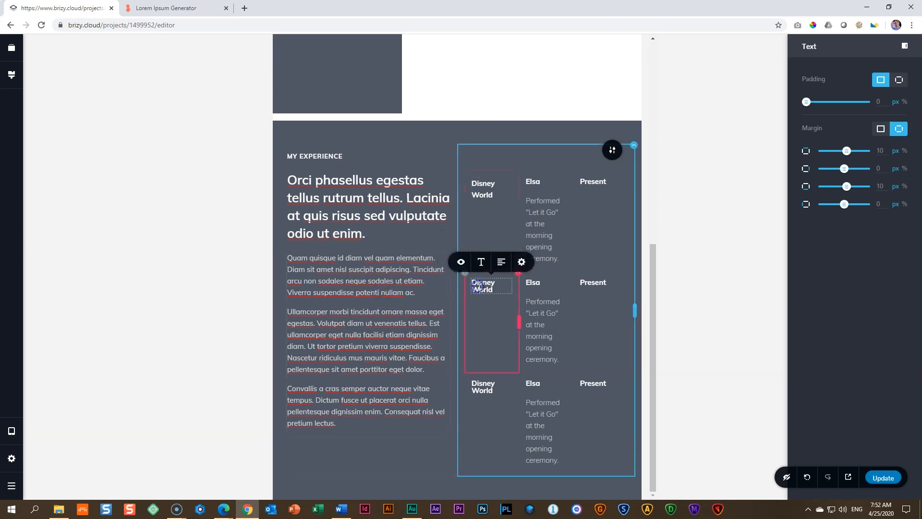
pyautogui.click(481, 264)
pyautogui.click(471, 227)
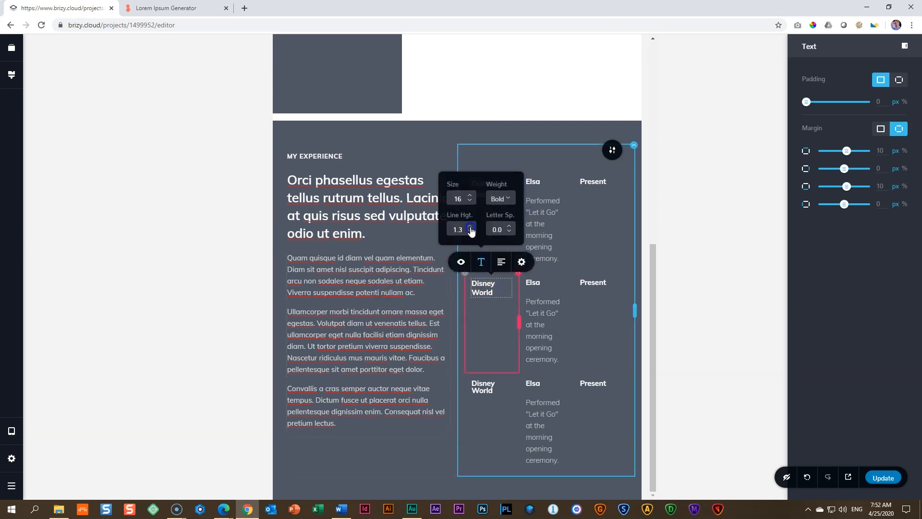
pyautogui.click(478, 386)
pyautogui.click(481, 363)
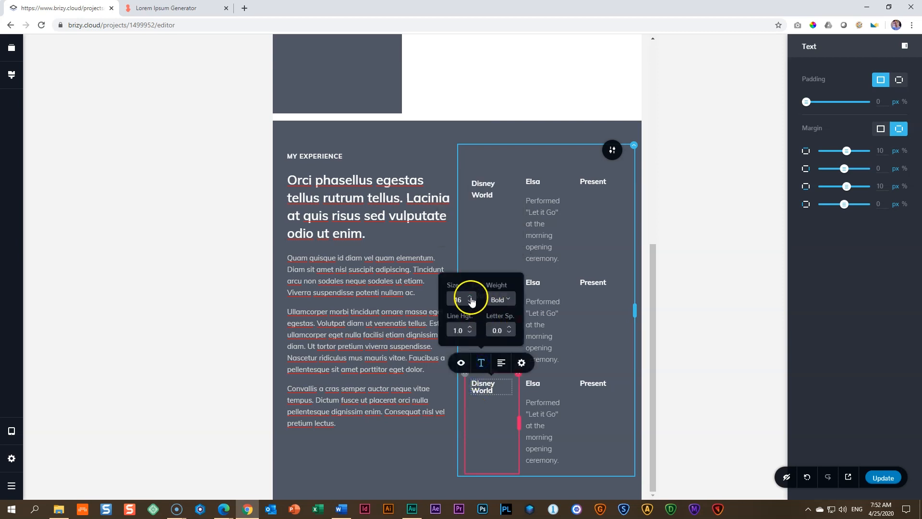
pyautogui.click(470, 328)
pyautogui.click(470, 327)
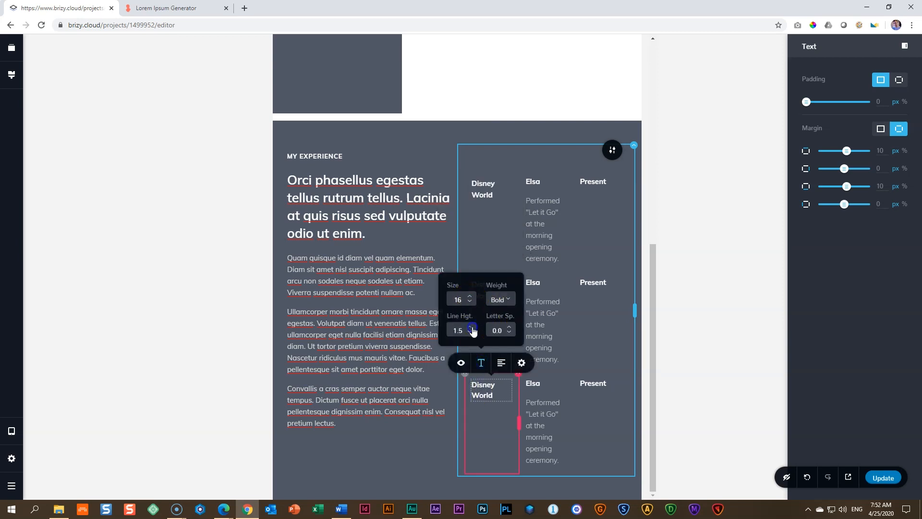
pyautogui.click(385, 333)
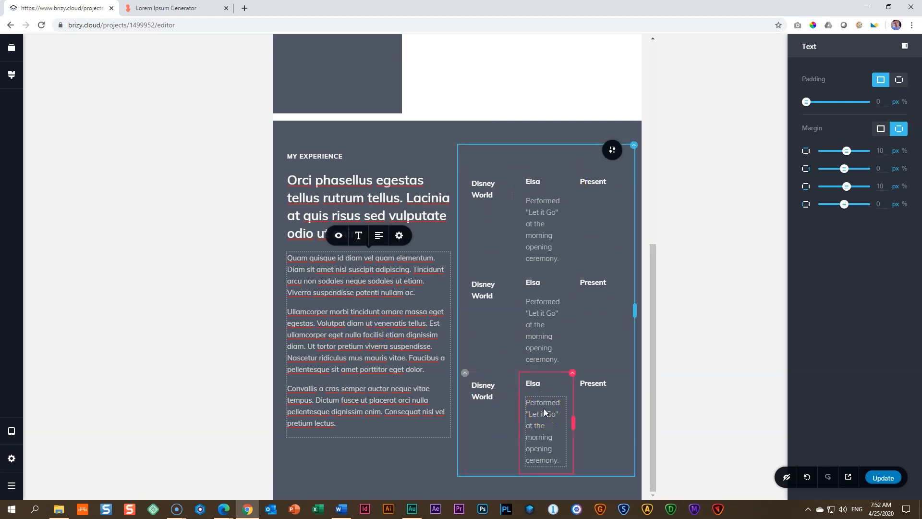
# Step: Check the "My Experience" employer rows in the desktop layout and return to the tablet layout
pyautogui.click(11, 431)
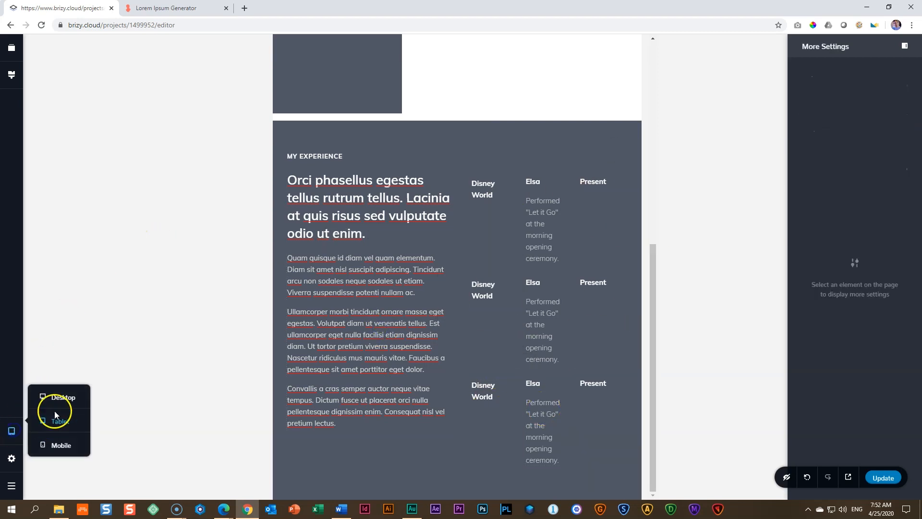
pyautogui.click(61, 398)
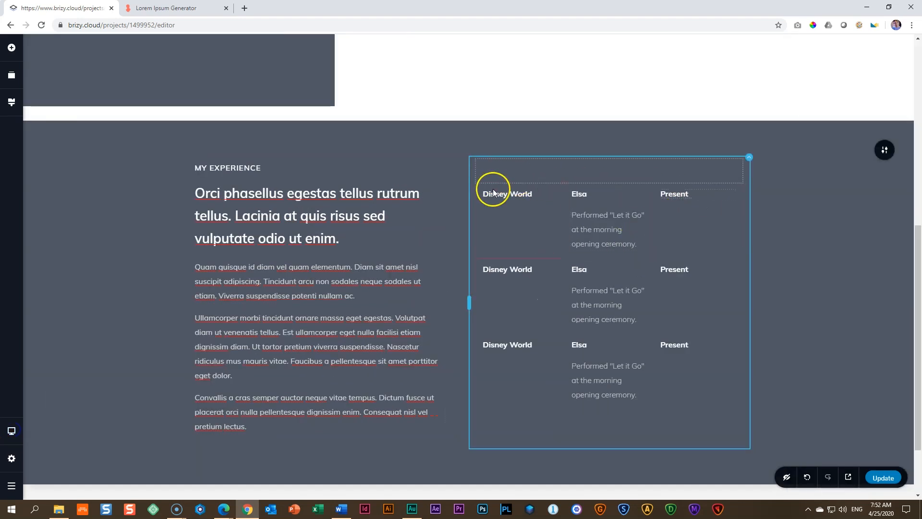
pyautogui.click(12, 431)
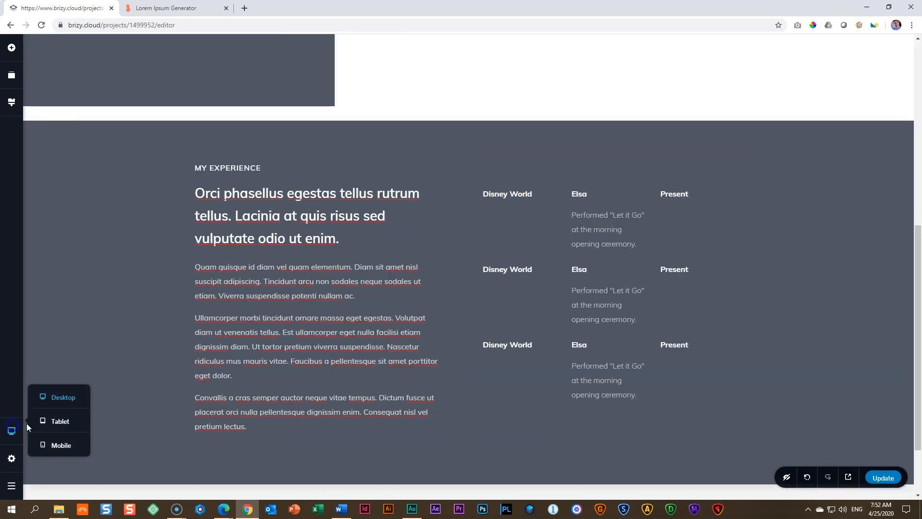
pyautogui.click(50, 423)
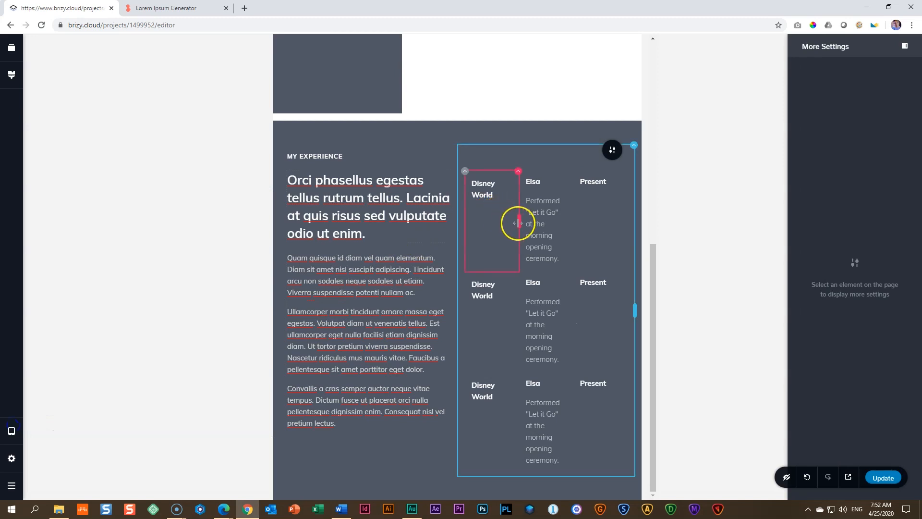
# Step: Widen the first employer row's "Elsa" column by narrowing the "Disney World" and "Present" columns beside it
pyautogui.moveTo(516, 223); pyautogui.dragTo(577, 224)
pyautogui.click(485, 272)
pyautogui.moveTo(517, 271); pyautogui.dragTo(513, 271)
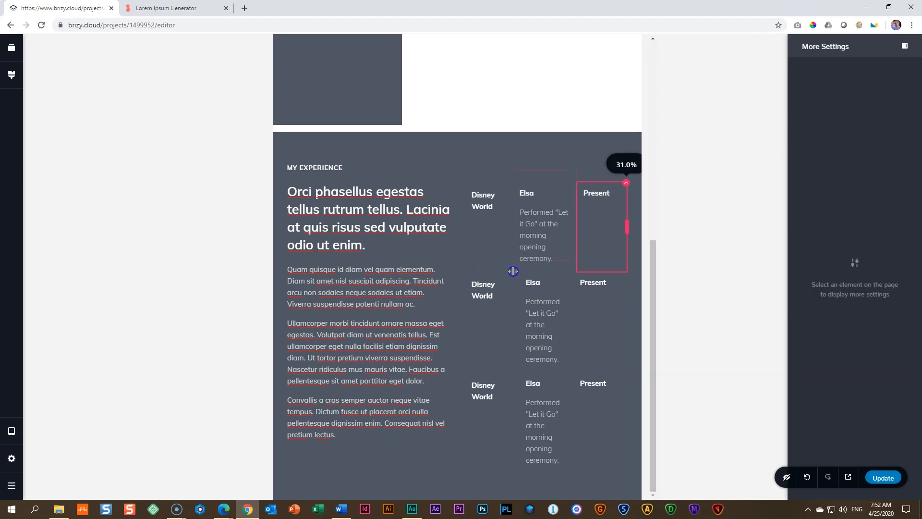
pyautogui.click(560, 220)
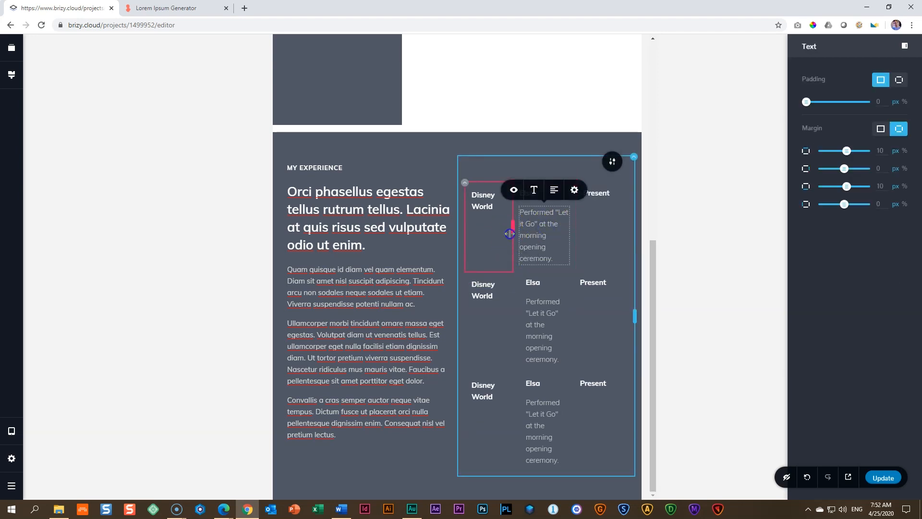
pyautogui.moveTo(509, 234); pyautogui.dragTo(506, 235)
pyautogui.click(397, 279)
# Step: Narrow the "My Experience" text column to about 44.9% and extend the employer column to fill the freed width
pyautogui.moveTo(457, 317); pyautogui.dragTo(437, 318)
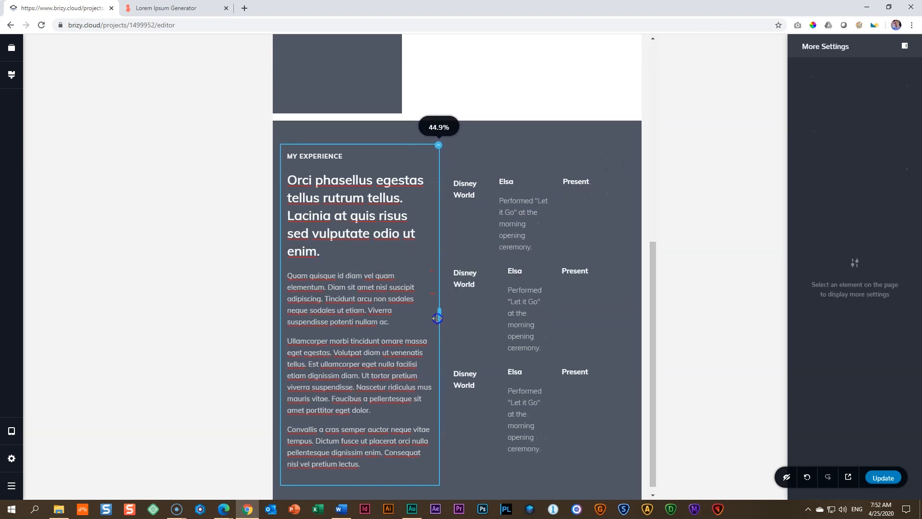
pyautogui.click(613, 319)
pyautogui.moveTo(616, 313); pyautogui.dragTo(636, 315)
# Step: Widen the first row's "Elsa" column further on both sides so its description wraps onto three lines
pyautogui.click(515, 207)
pyautogui.moveTo(568, 212); pyautogui.dragTo(578, 212)
pyautogui.moveTo(495, 250); pyautogui.dragTo(490, 246)
pyautogui.moveTo(578, 200); pyautogui.dragTo(583, 207)
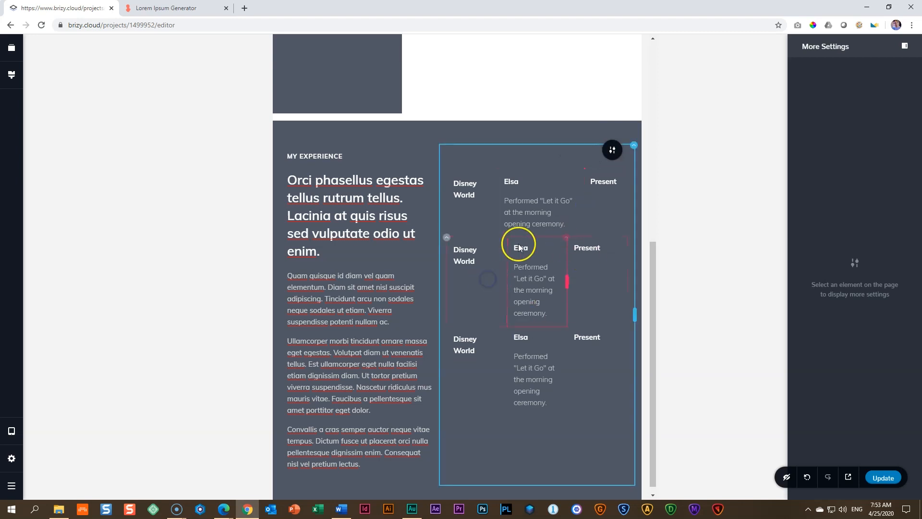
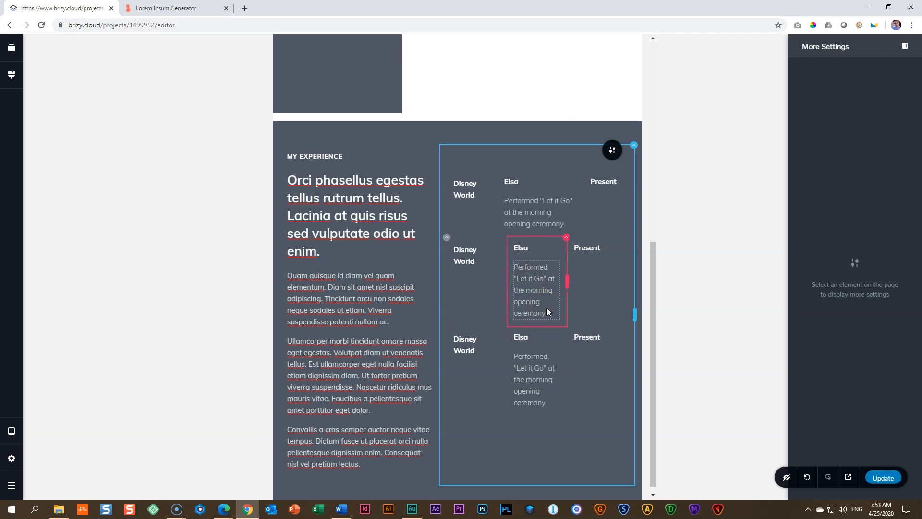
# Step: Switch to the desktop layout and delete the second and third employer rows in the "My Experience" block
pyautogui.click(11, 431)
pyautogui.click(58, 402)
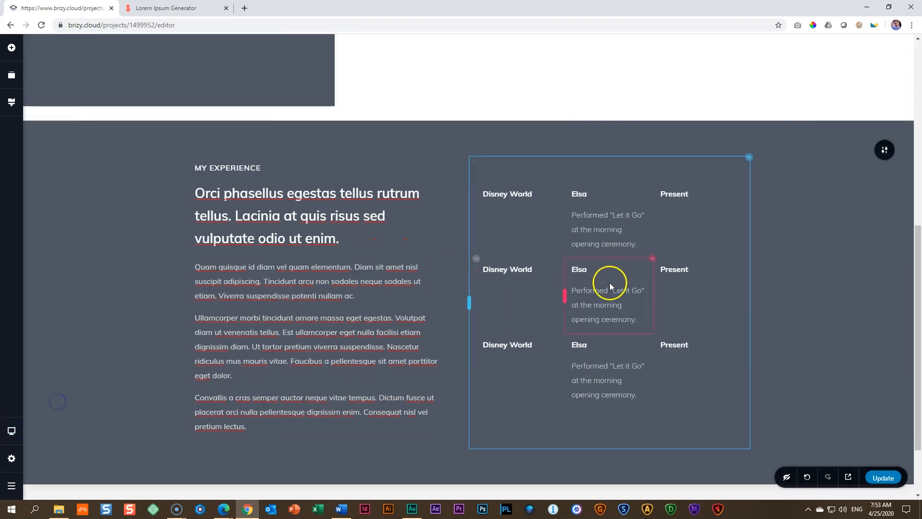
pyautogui.click(476, 259)
pyautogui.click(527, 236)
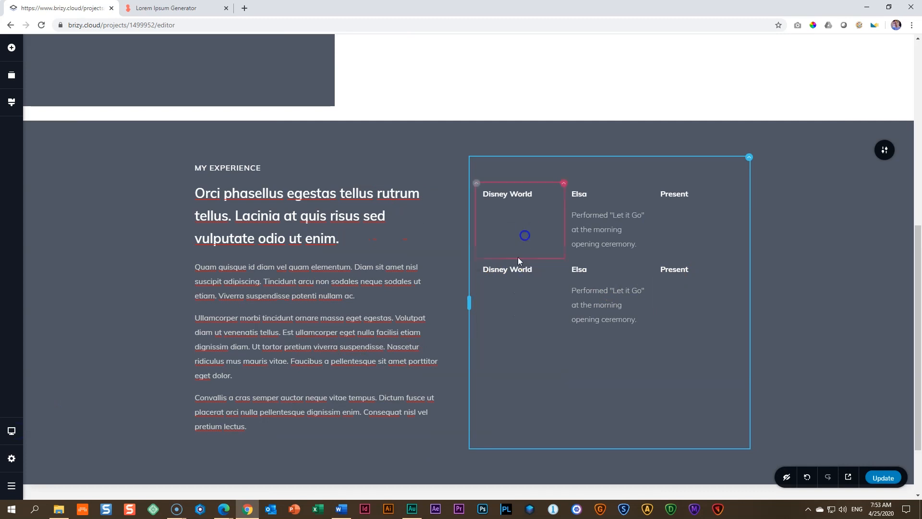
pyautogui.click(477, 260)
pyautogui.click(529, 236)
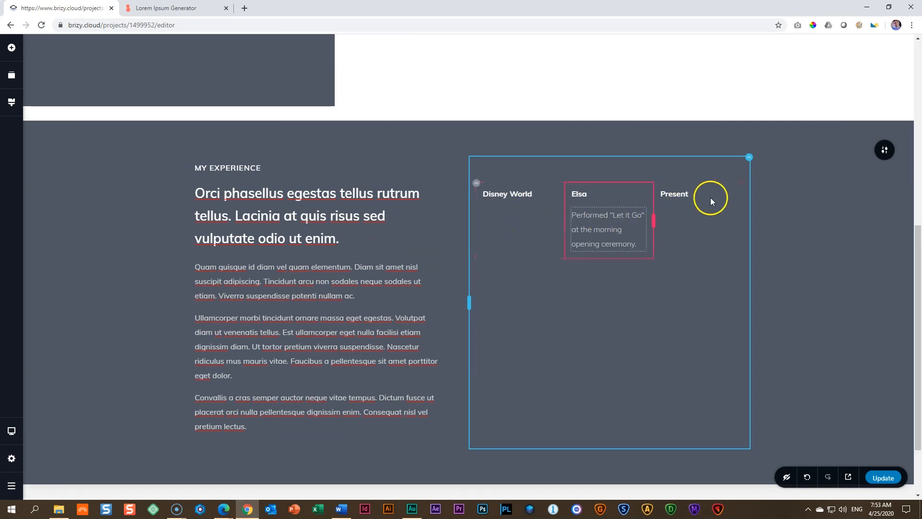
# Step: Duplicate the remaining "Disney World" employer row twice so the block holds three rows
pyautogui.click(477, 183)
pyautogui.click(507, 207)
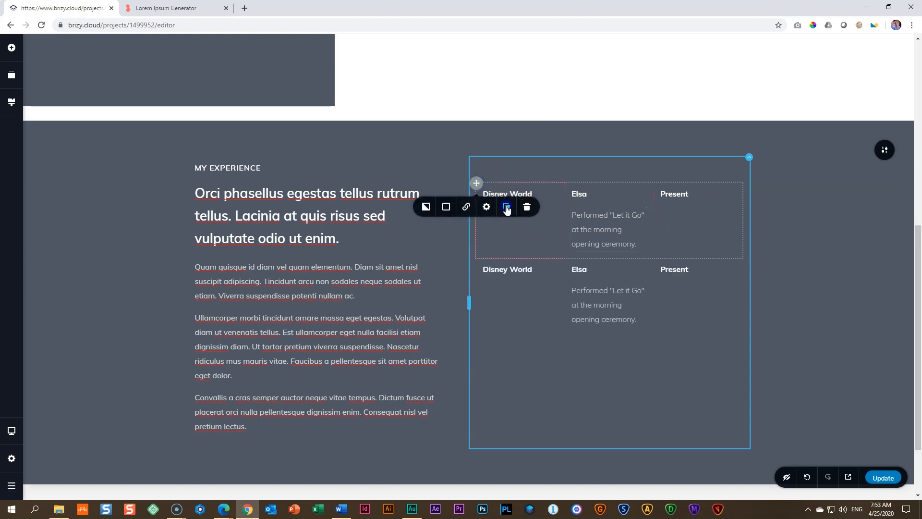
pyautogui.click(506, 207)
# Step: Return to the tablet layout and check the column widths of the duplicated employer rows
pyautogui.click(12, 431)
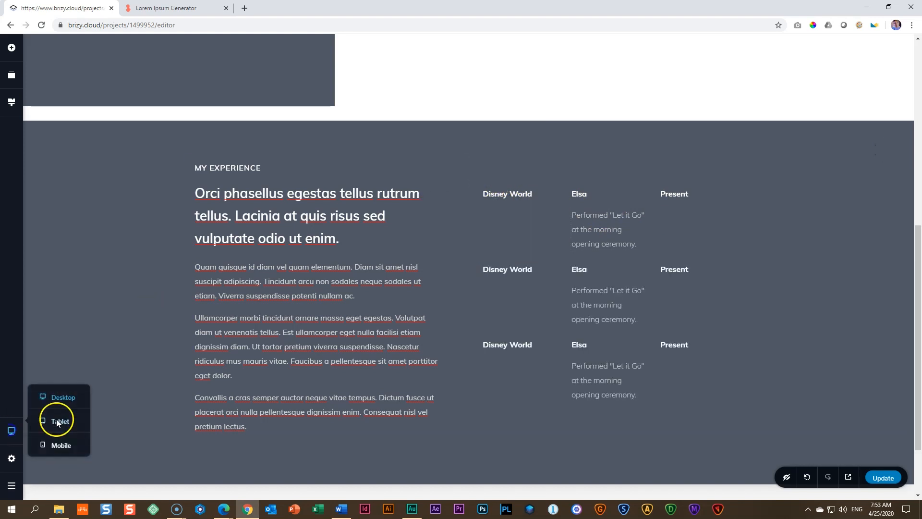
pyautogui.click(58, 417)
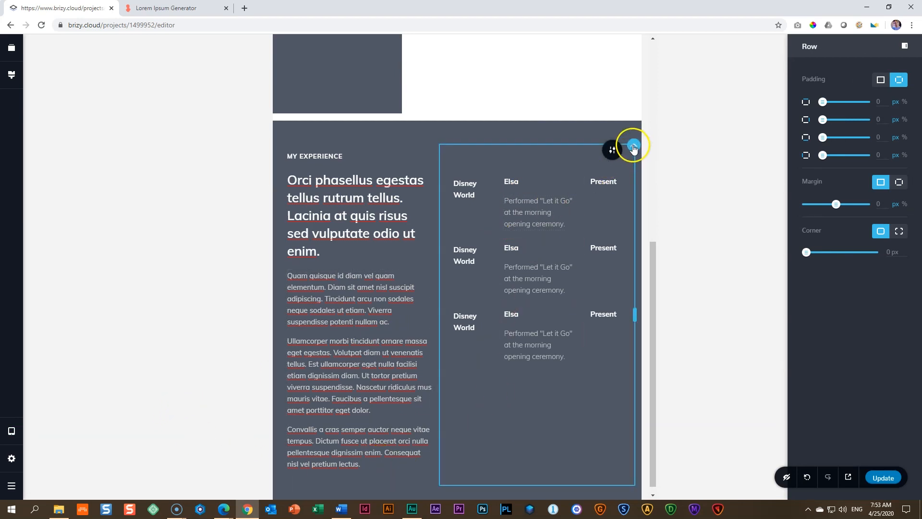
pyautogui.click(634, 145)
pyautogui.click(208, 241)
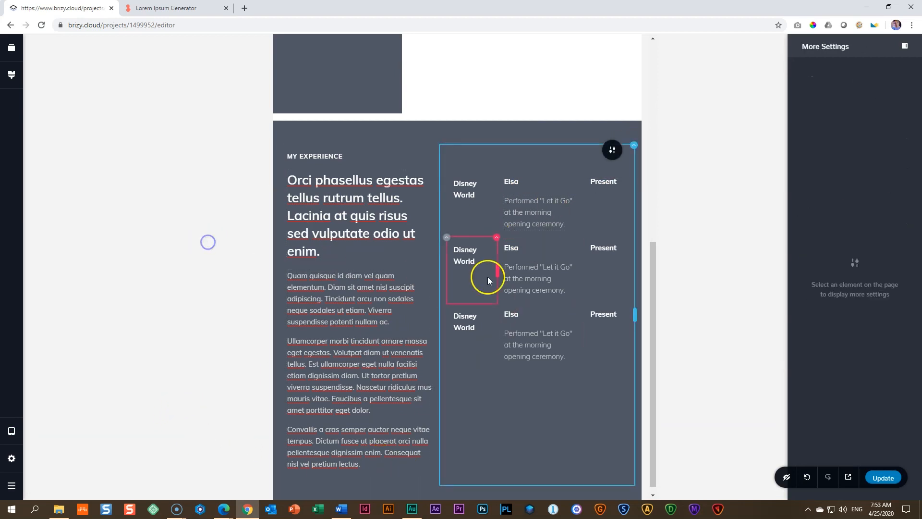
# Step: Switch to the mobile layout and set the "My Experience" block's padding to a uniform 35 px
pyautogui.moveTo(12, 433)
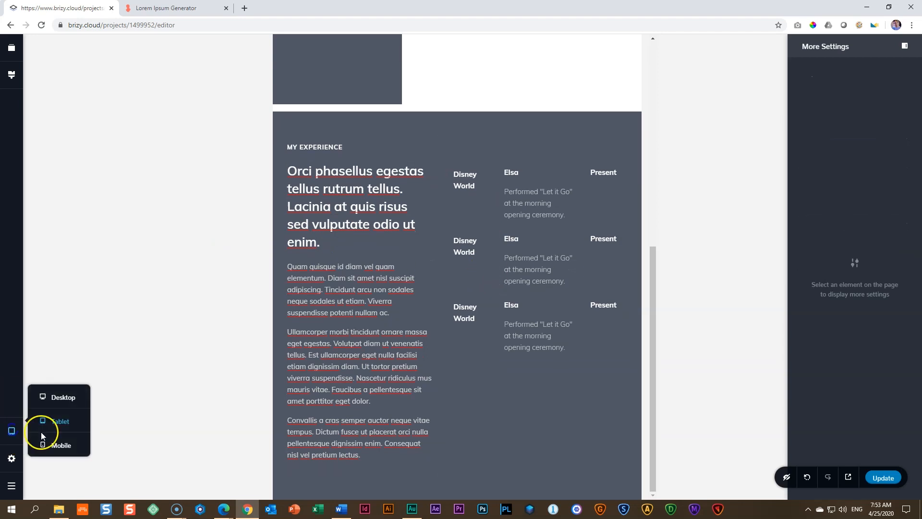
pyautogui.click(55, 445)
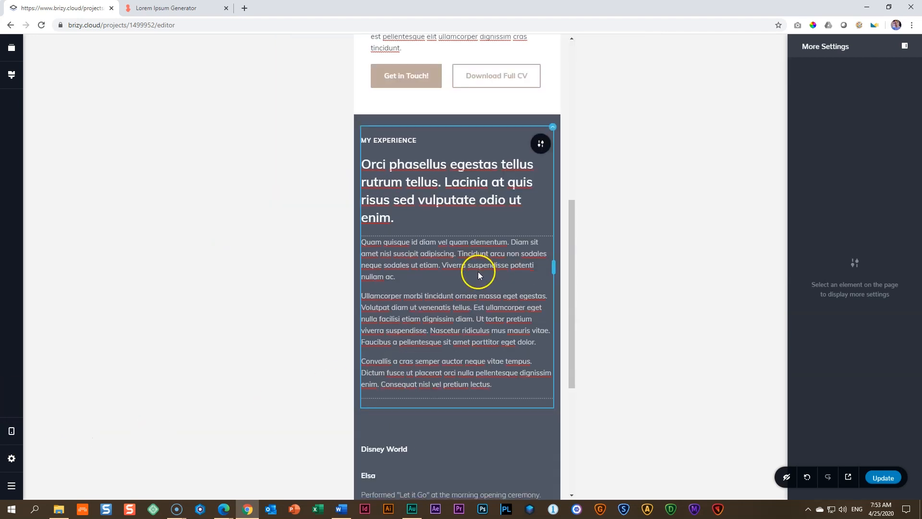
pyautogui.scroll(-5, 477, 271)
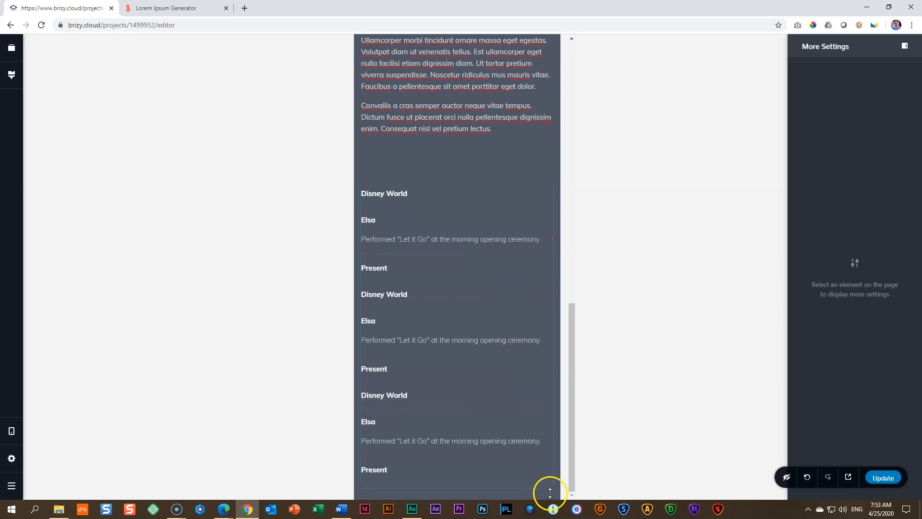
pyautogui.scroll(5, 480, 200)
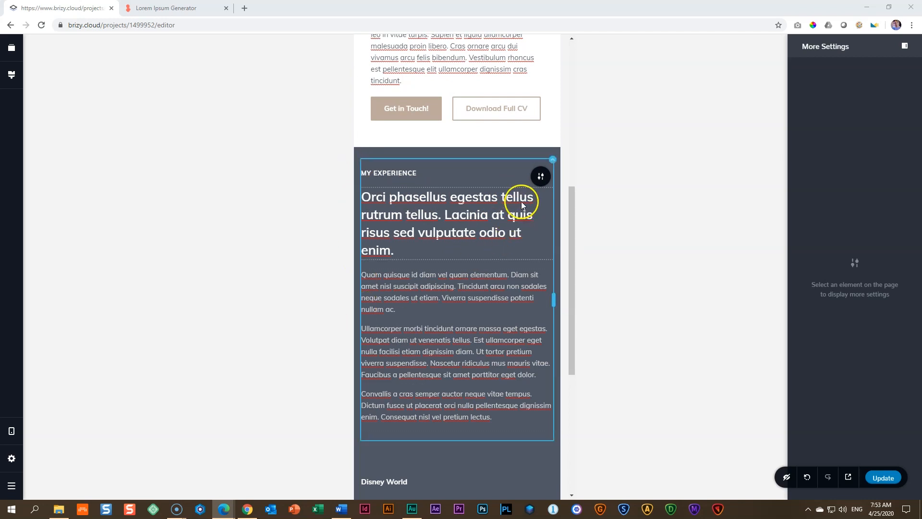
pyautogui.click(541, 181)
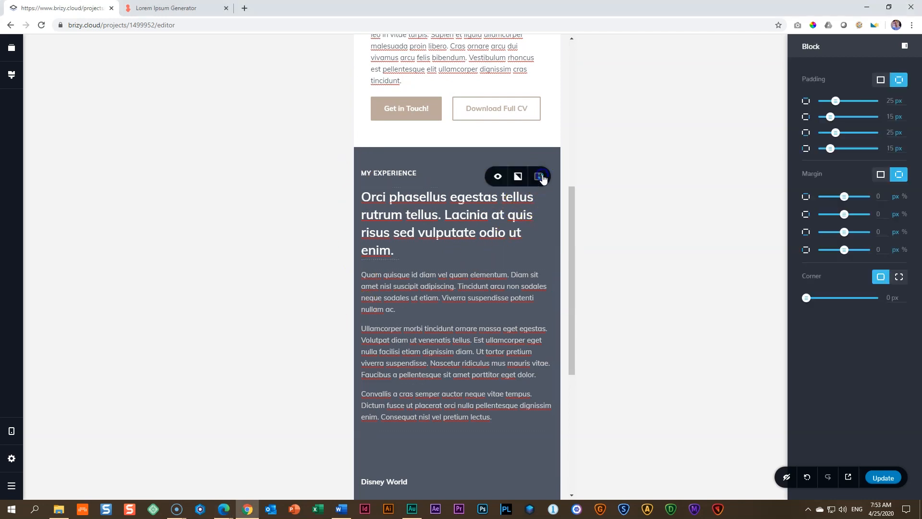
pyautogui.click(881, 80)
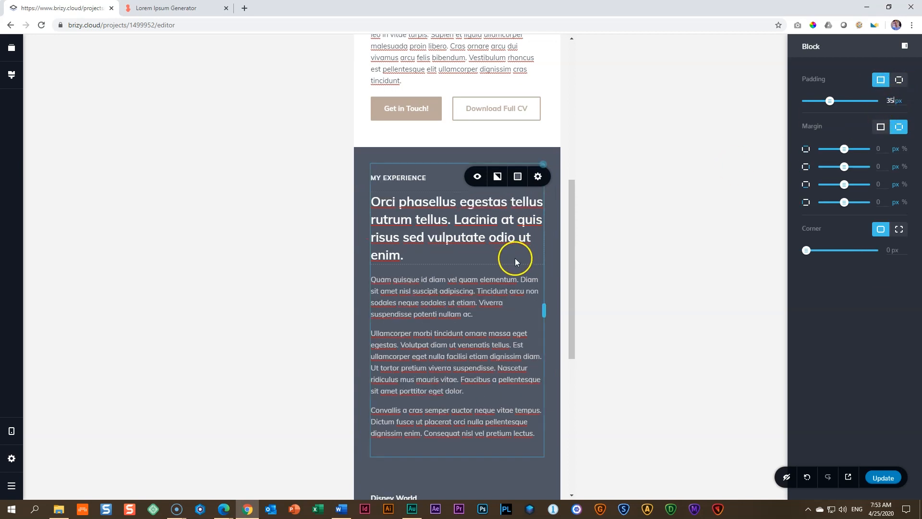
# Step: Resize the first employer row's "Disney World", "Elsa" and "Present" columns to sit side by side on mobile, with "Elsa" the widest
pyautogui.scroll(-6, 511, 230)
pyautogui.click(419, 208)
pyautogui.moveTo(545, 209); pyautogui.dragTo(426, 206)
pyautogui.moveTo(543, 253); pyautogui.dragTo(439, 248)
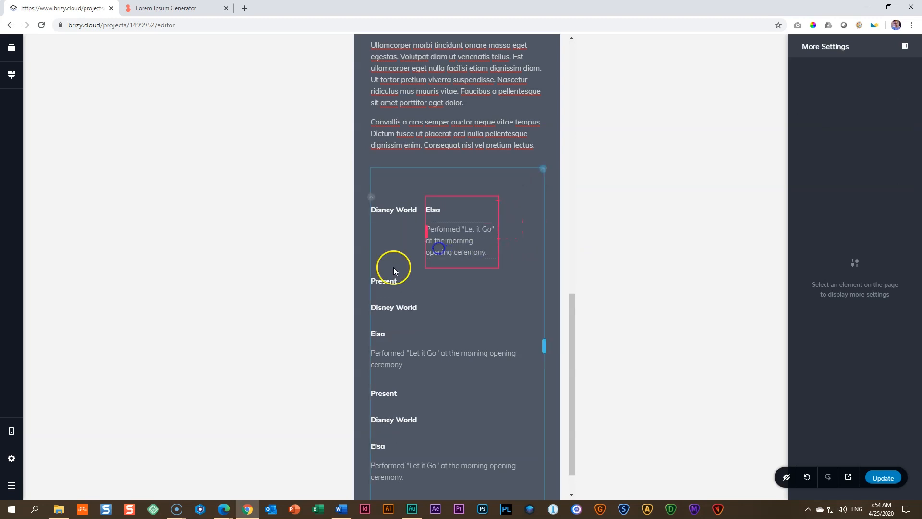
pyautogui.click(379, 281)
pyautogui.moveTo(540, 279); pyautogui.dragTo(399, 281)
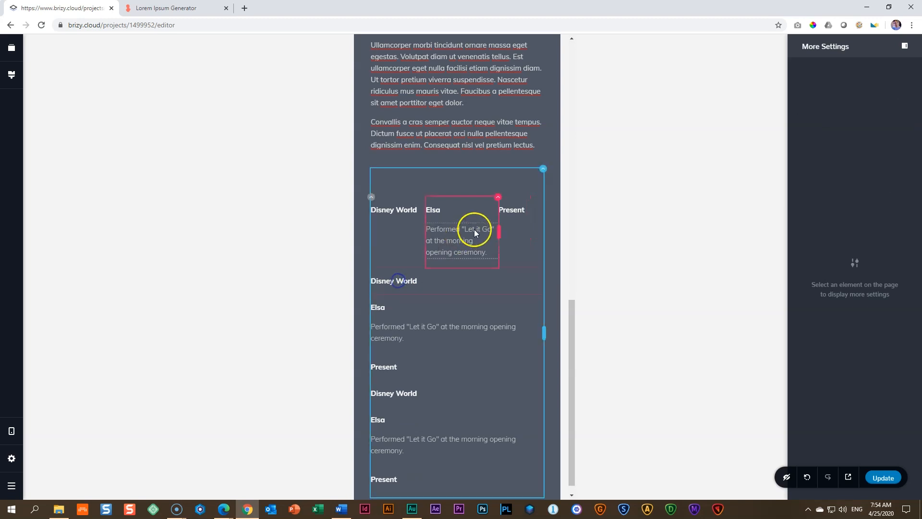
pyautogui.moveTo(504, 232)
pyautogui.mouseDown()
pyautogui.moveTo(515, 232)
pyautogui.moveTo(504, 231)
pyautogui.mouseUp()
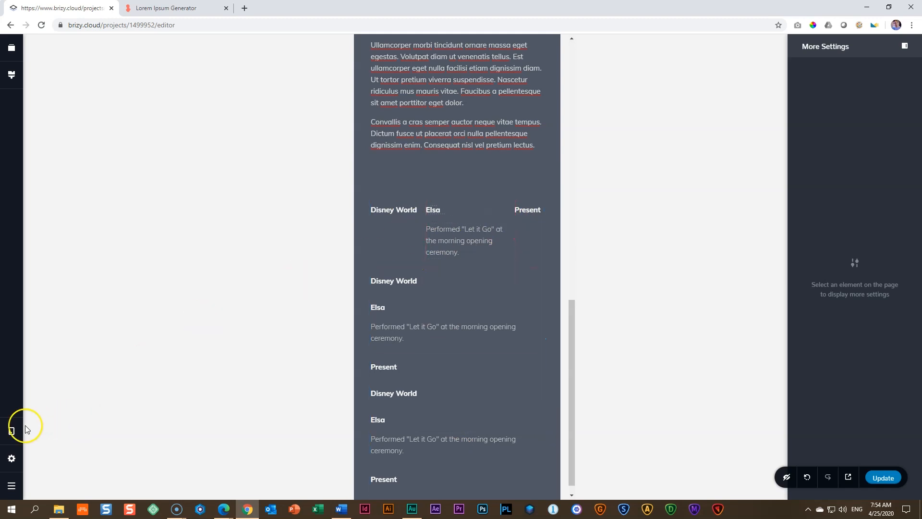
# Step: Go back to the desktop layout and delete the two employer rows below the first one
pyautogui.click(12, 431)
pyautogui.click(61, 392)
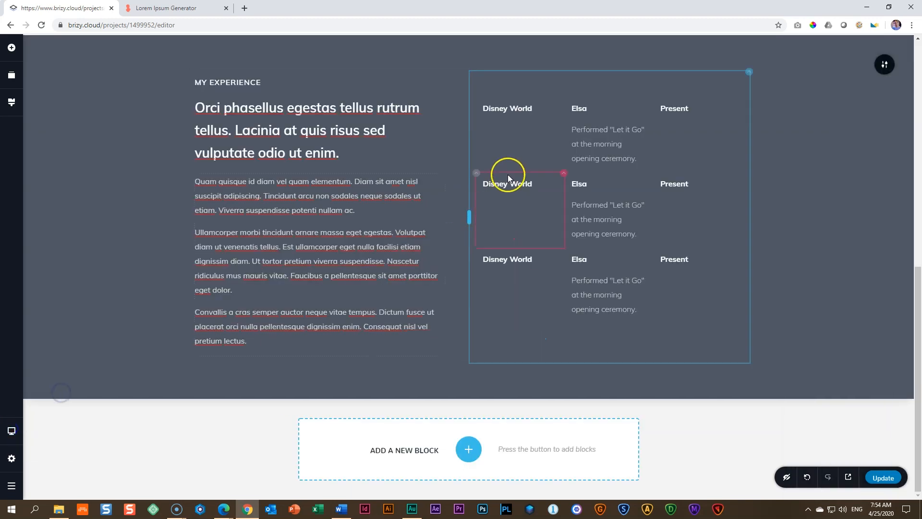
pyautogui.click(476, 181)
pyautogui.click(527, 197)
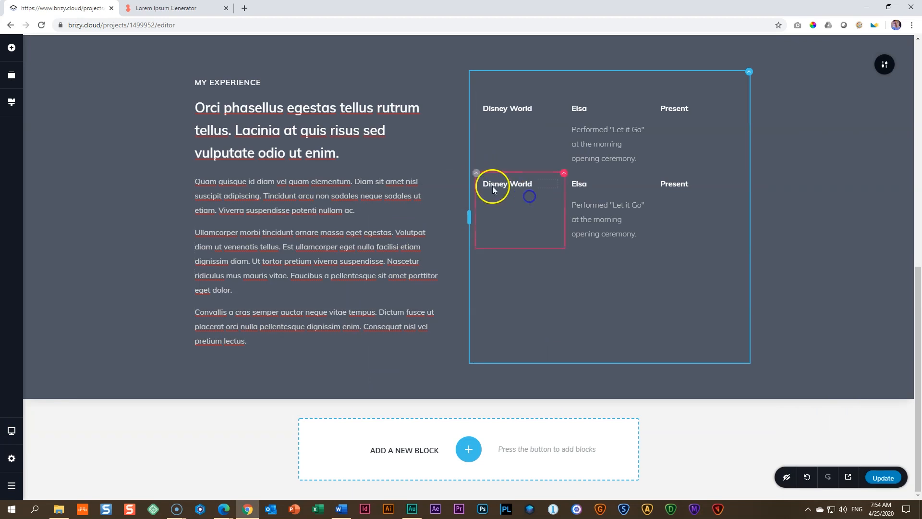
pyautogui.click(477, 173)
pyautogui.click(528, 197)
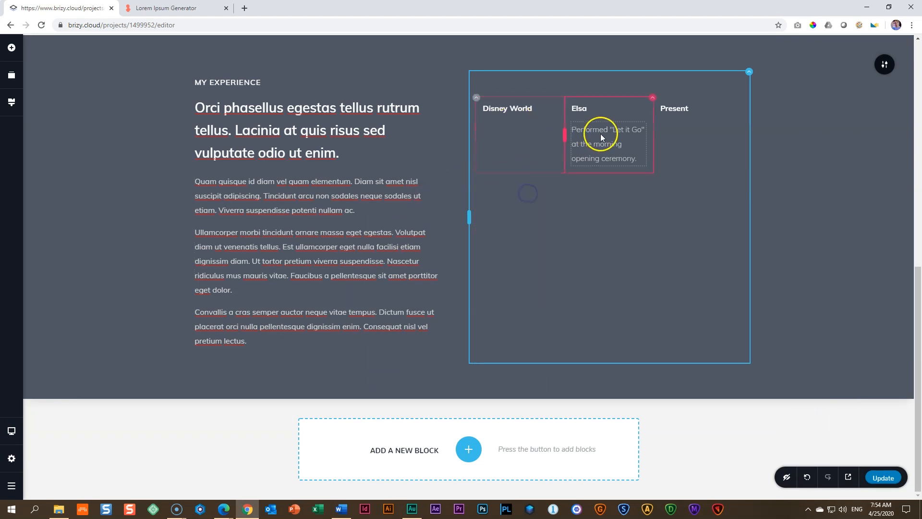
# Step: Duplicate the first employer row twice and check the copies in the tablet and mobile layouts
pyautogui.click(476, 97)
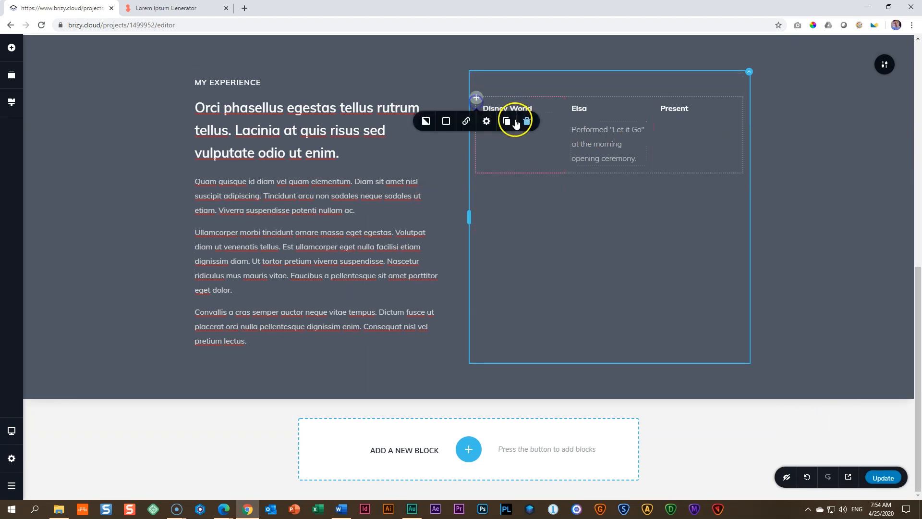
pyautogui.click(508, 121)
pyautogui.click(508, 122)
pyautogui.moveTo(13, 438)
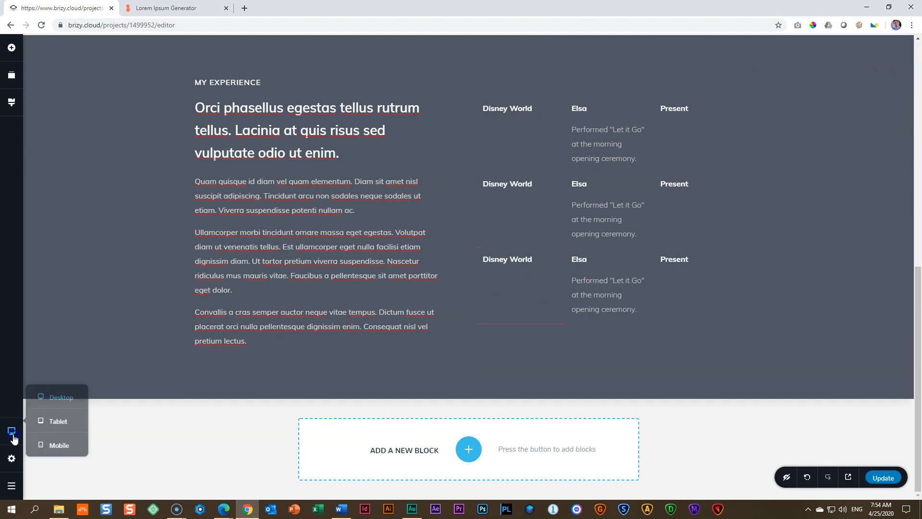
pyautogui.click(55, 421)
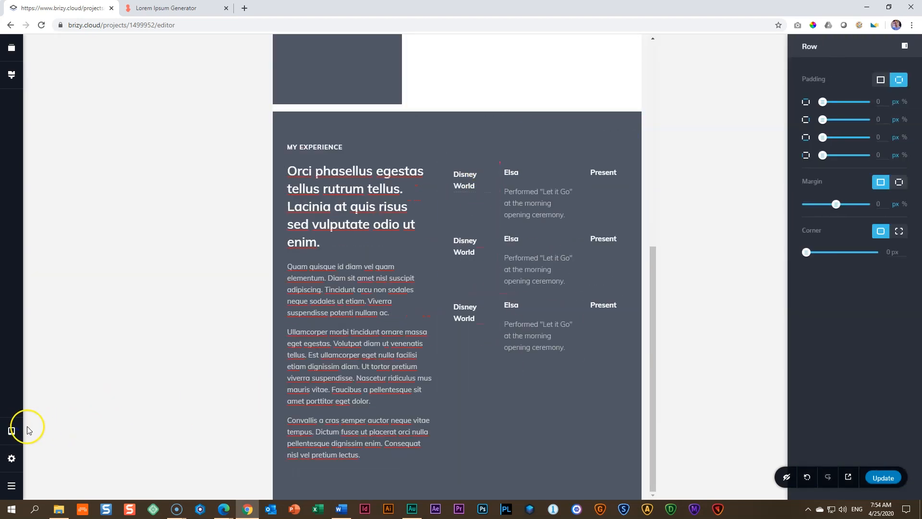
pyautogui.click(56, 446)
pyautogui.scroll(-4, 400, 368)
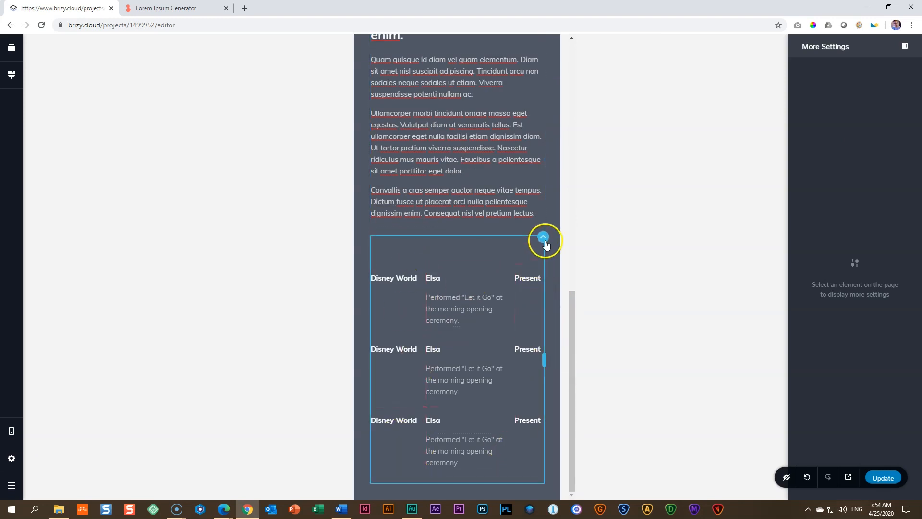
# Step: In the mobile layout, shrink the spacer above the employer rows and slightly increase the space above the "My Experience" title
pyautogui.click(456, 250)
pyautogui.moveTo(458, 265); pyautogui.dragTo(461, 231)
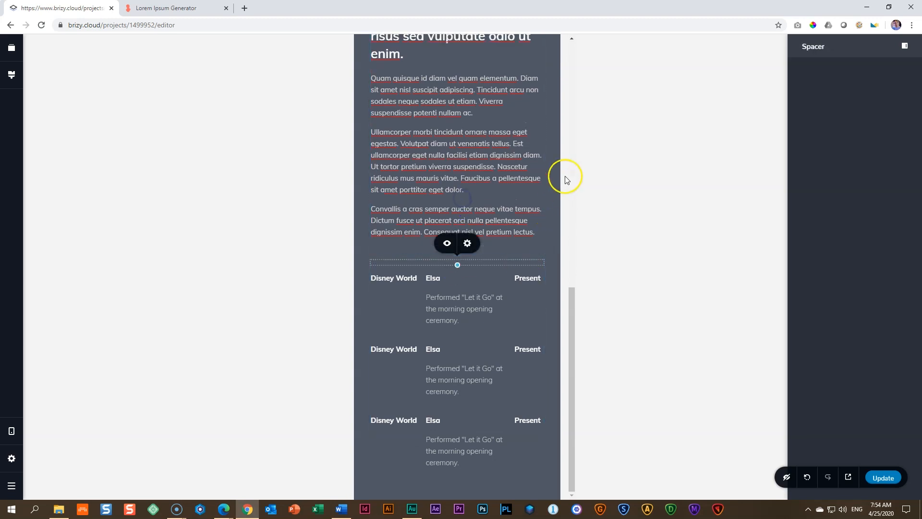
pyautogui.scroll(5, 483, 220)
pyautogui.scroll(-5, 478, 216)
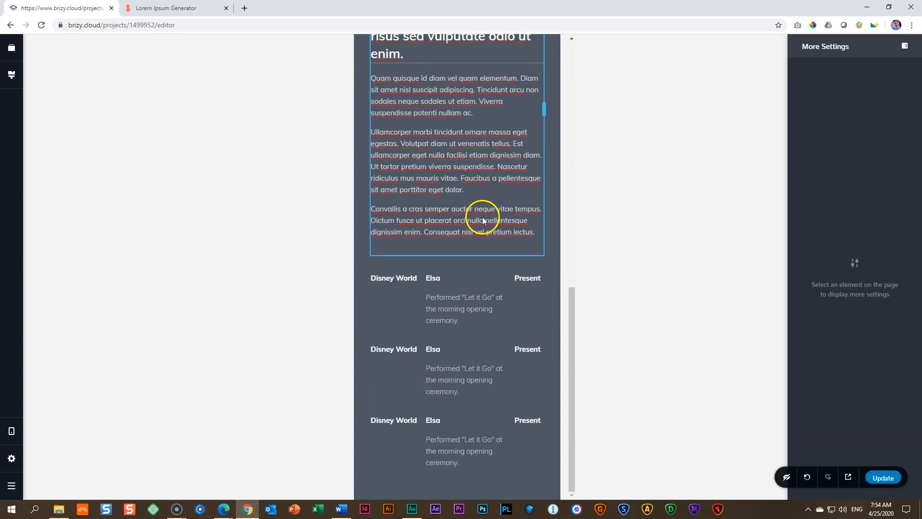
pyautogui.scroll(5, 478, 214)
pyautogui.moveTo(439, 196); pyautogui.dragTo(437, 209)
pyautogui.scroll(-5, 469, 240)
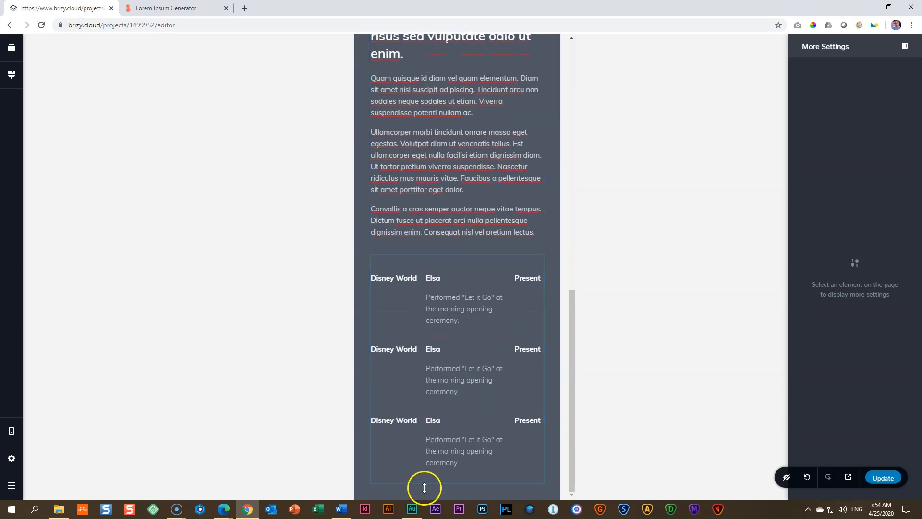
pyautogui.scroll(5, 445, 261)
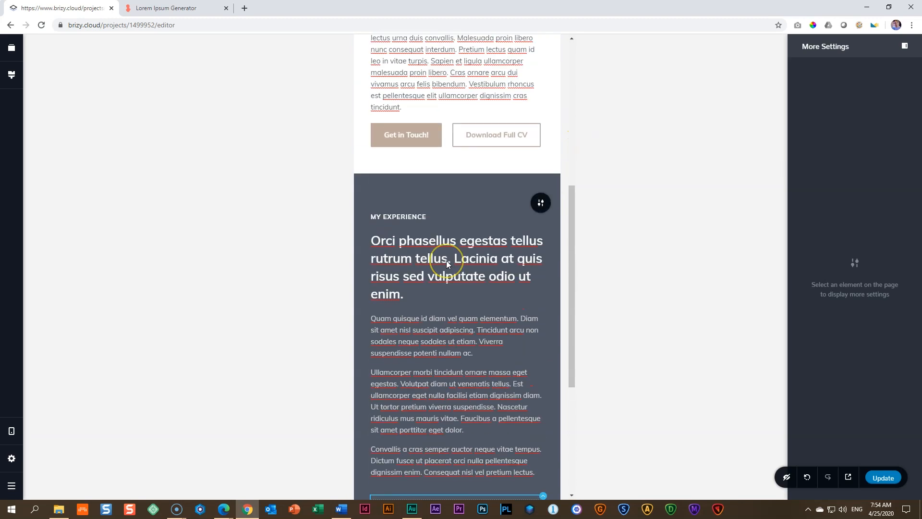
pyautogui.scroll(-5, 446, 260)
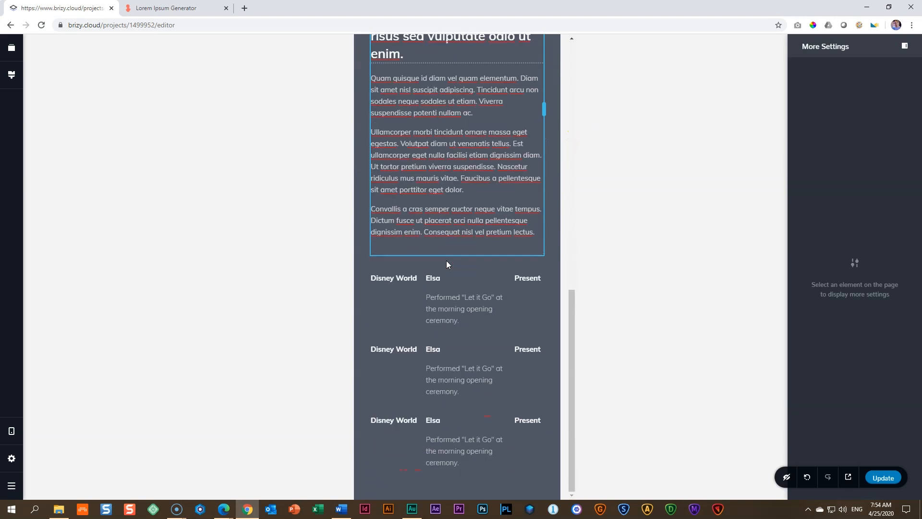
# Step: Return to the desktop layout and save the page changes
pyautogui.click(17, 431)
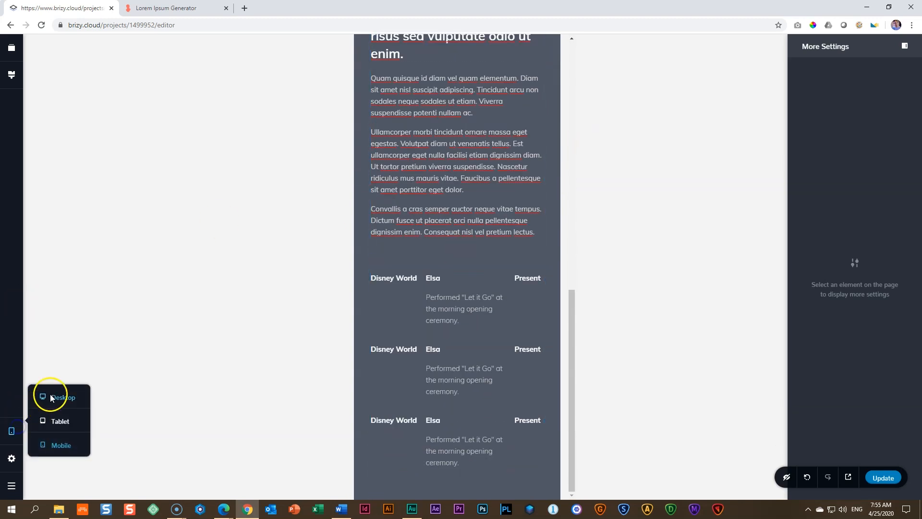
pyautogui.click(49, 391)
pyautogui.click(881, 478)
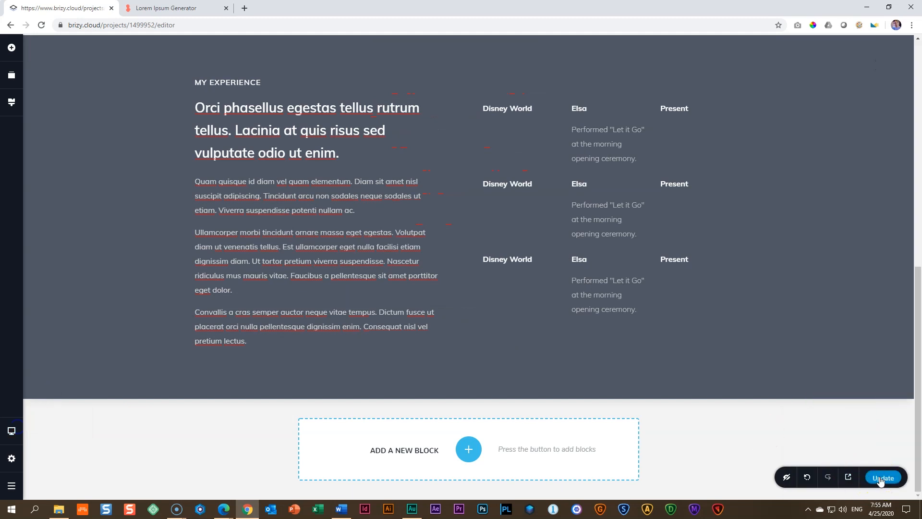
# Step: Open the live page and review its introduction and "My Experience" blocks at desktop width
pyautogui.click(848, 479)
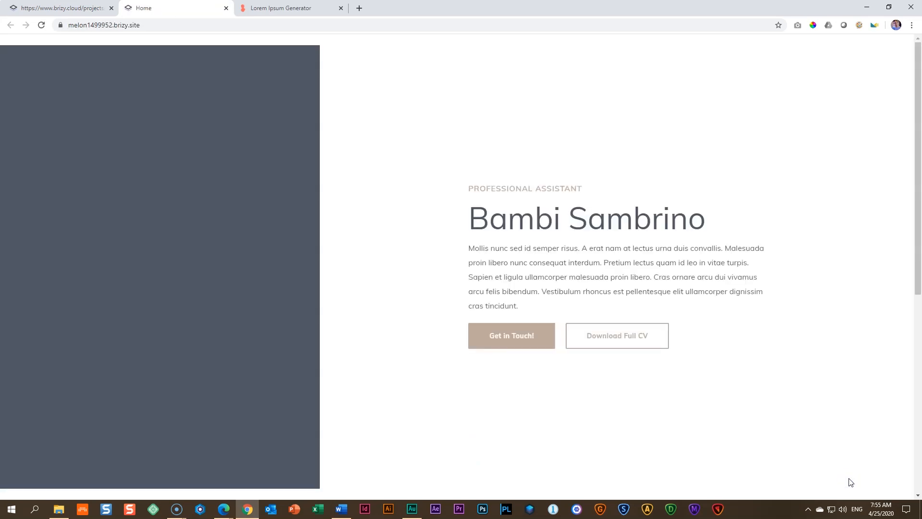
pyautogui.scroll(-6, 542, 352)
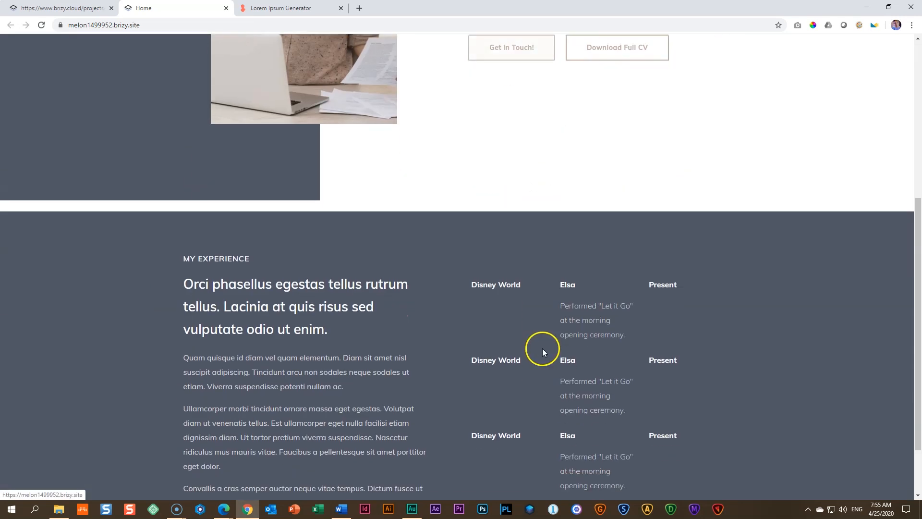
pyautogui.scroll(8, 543, 350)
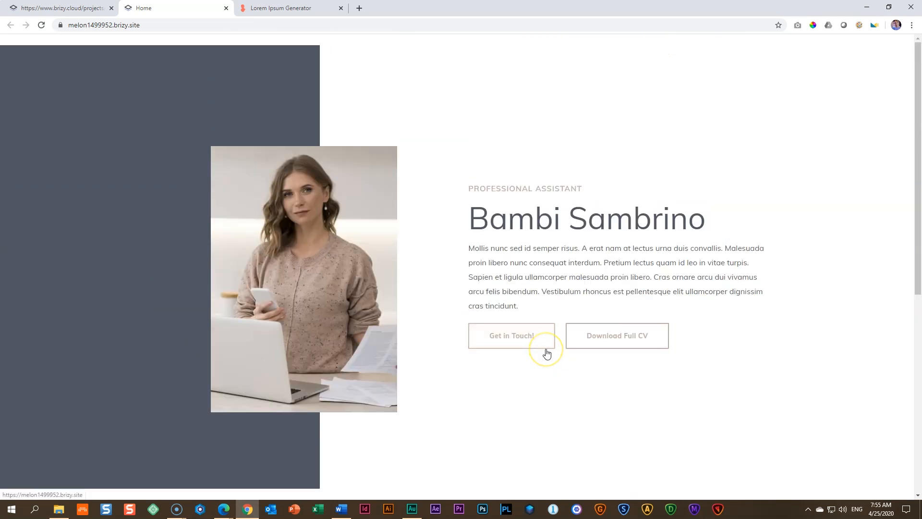
# Step: Emulate an iPad screen for the live page with the browser's developer tools and check the "My Experience" block
pyautogui.press('F12')
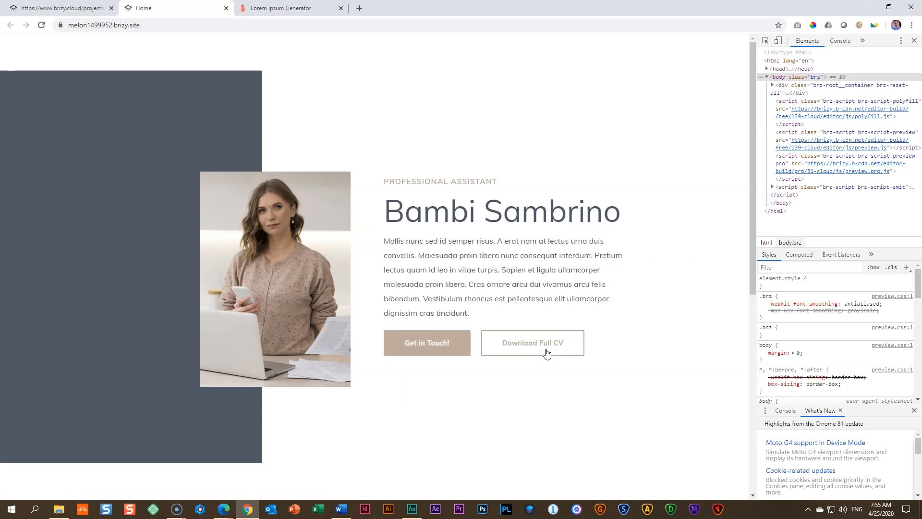
pyautogui.click(779, 41)
pyautogui.scroll(-6, 451, 208)
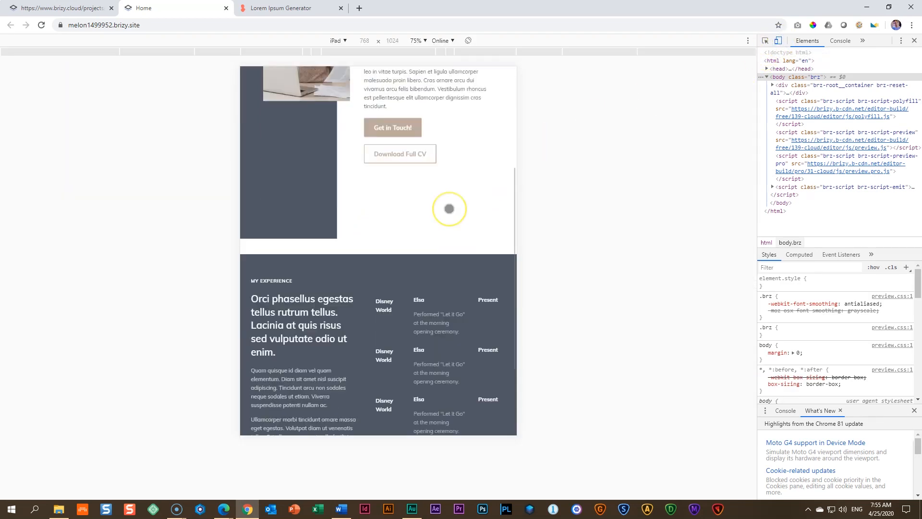
# Step: Review the iPad preview of the live page, and emulate an iPhone X to inspect the "My Experience" employer rows
pyautogui.scroll(6, 450, 208)
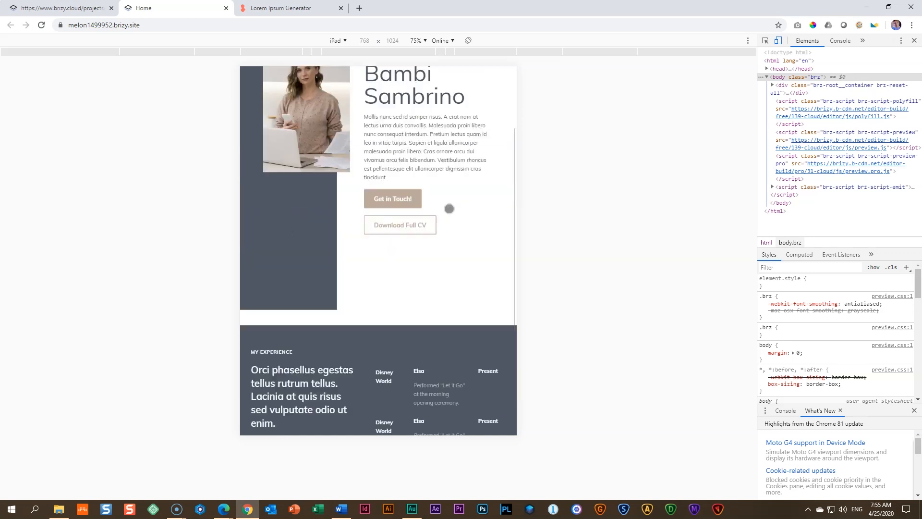
pyautogui.scroll(-6, 449, 209)
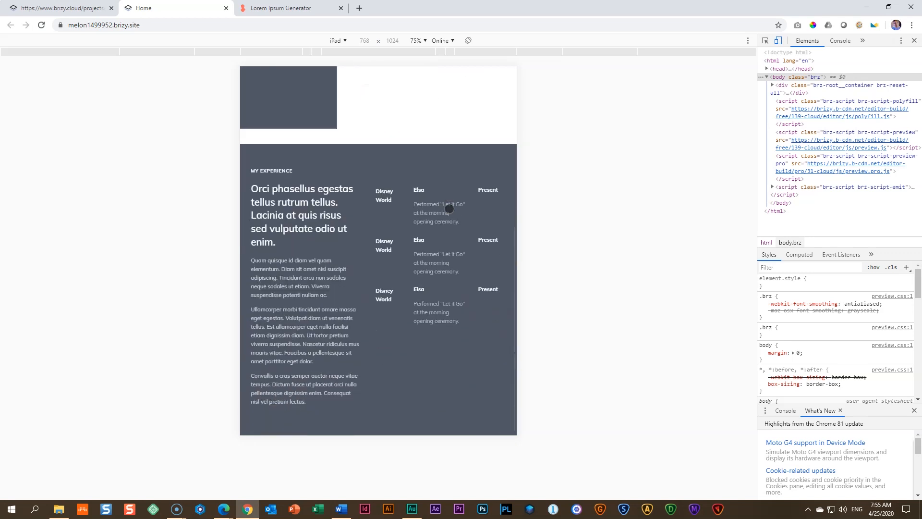
pyautogui.click(344, 40)
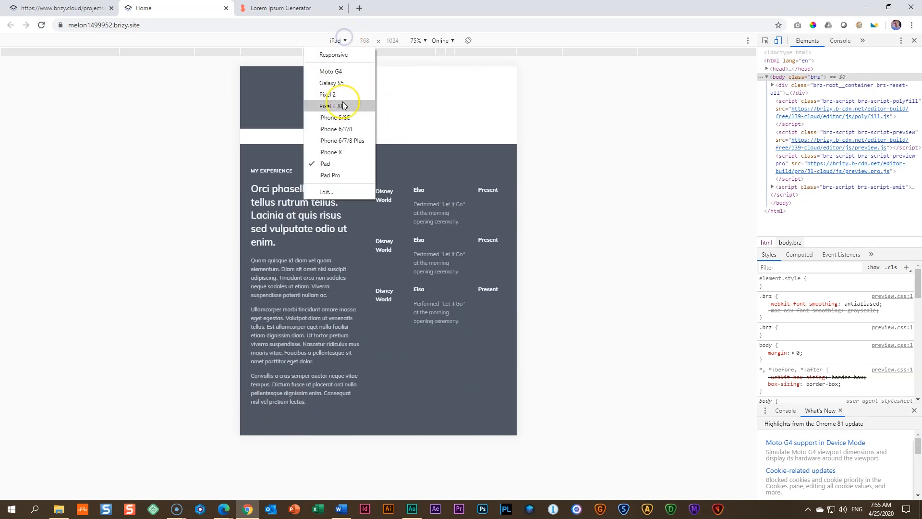
pyautogui.click(342, 152)
pyautogui.scroll(-4, 372, 177)
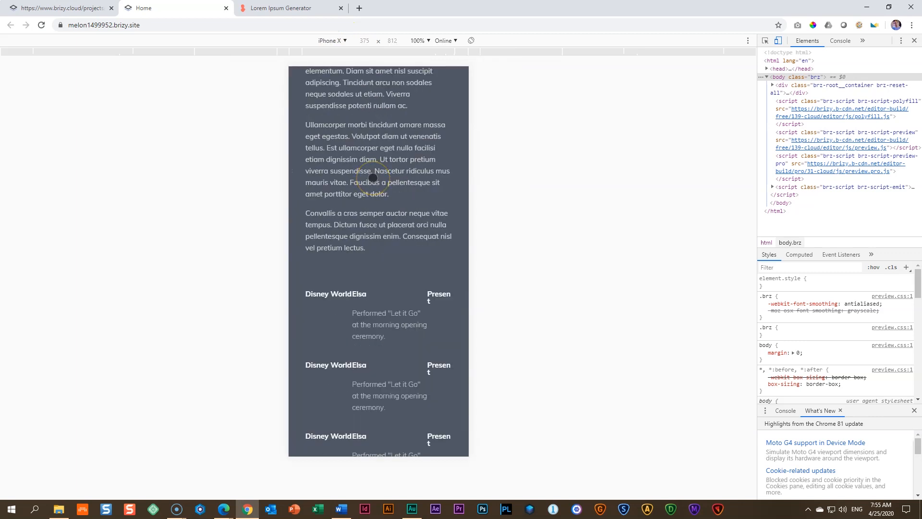
pyautogui.scroll(-2, 408, 262)
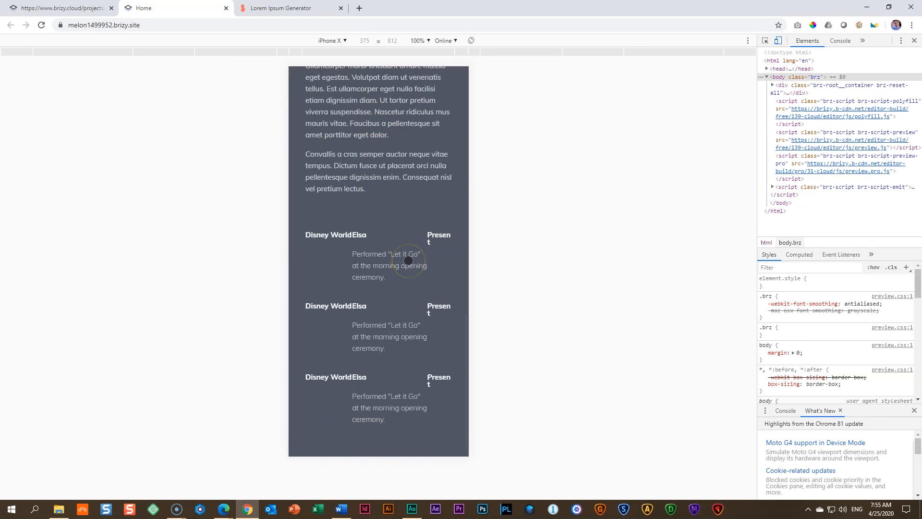
pyautogui.scroll(3, 413, 258)
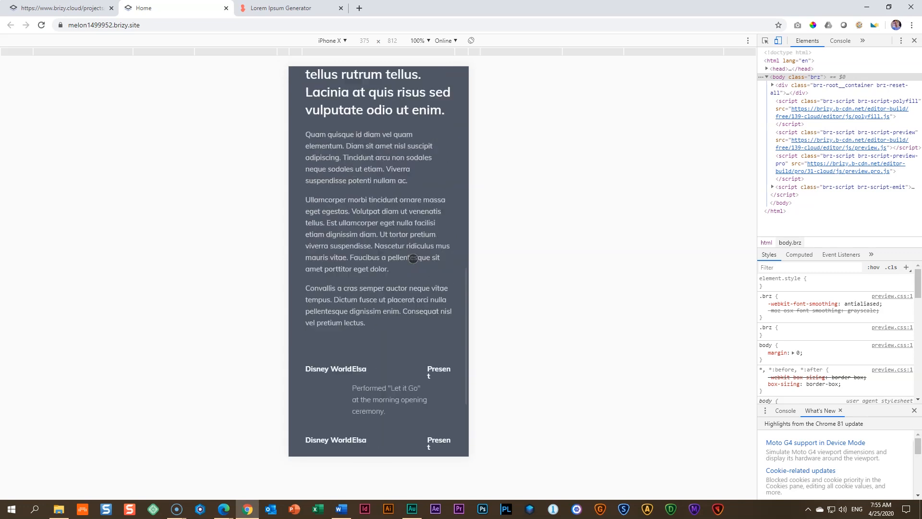
pyautogui.scroll(-3, 409, 255)
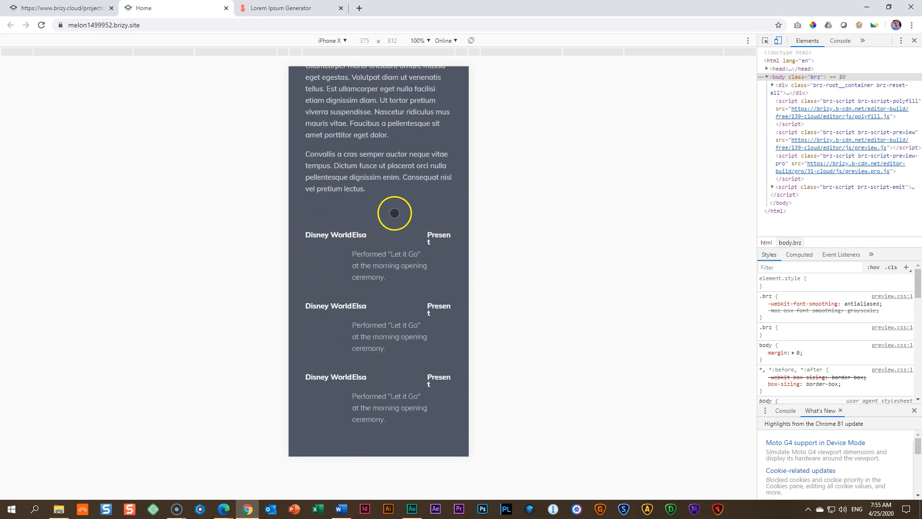
# Step: In the editor's mobile layout, set the first row's "Disney World" text to size 14, Normal weight, and slightly narrow the row's first two columns
pyautogui.click(72, 8)
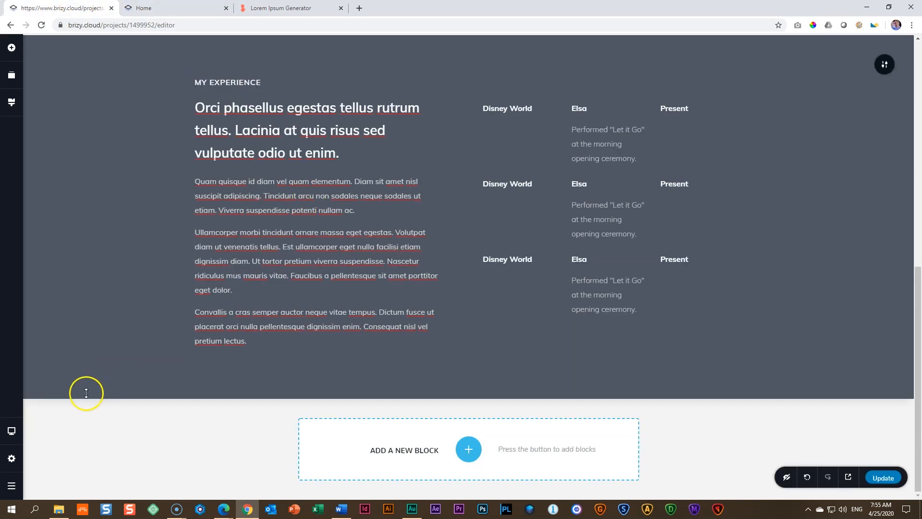
pyautogui.moveTo(12, 431)
pyautogui.click(65, 448)
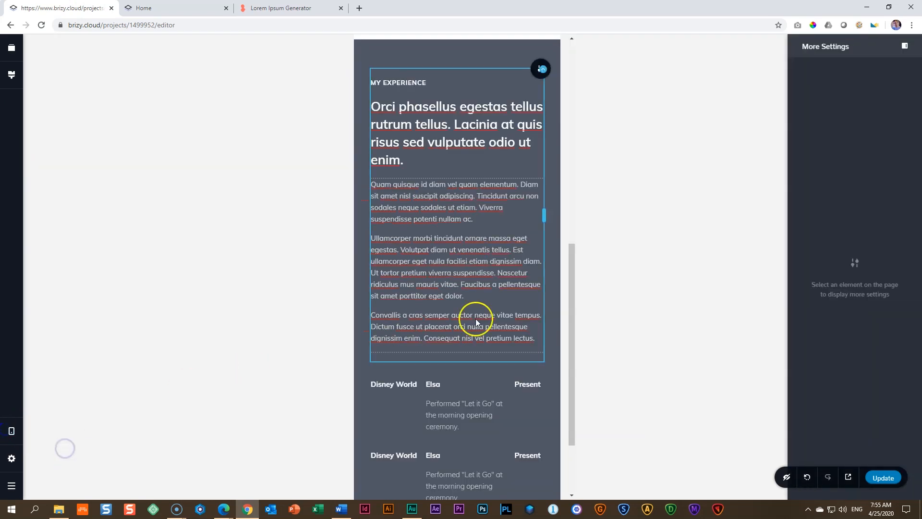
pyautogui.scroll(-2, 475, 318)
pyautogui.click(407, 278)
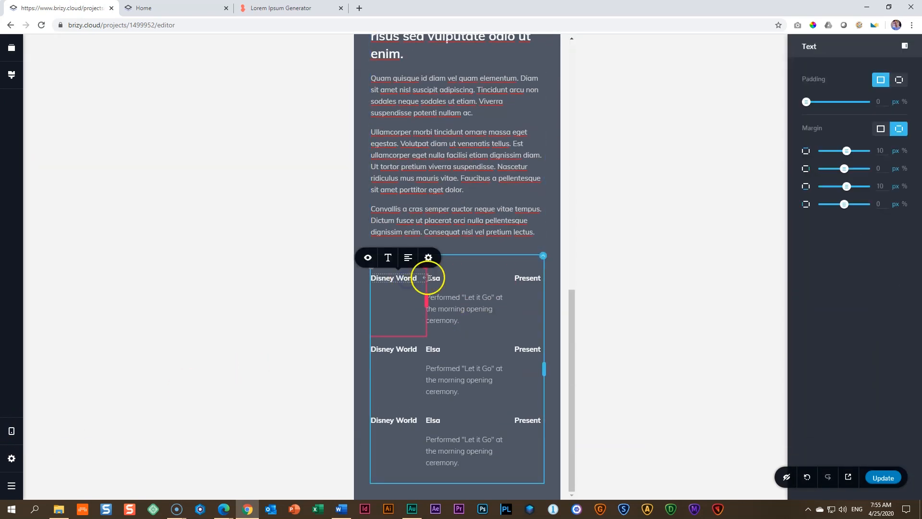
pyautogui.click(389, 262)
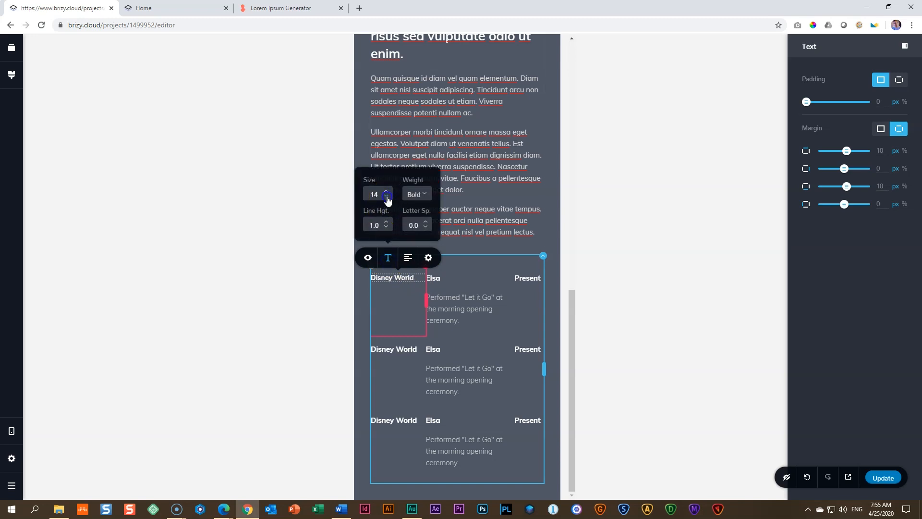
pyautogui.click(416, 194)
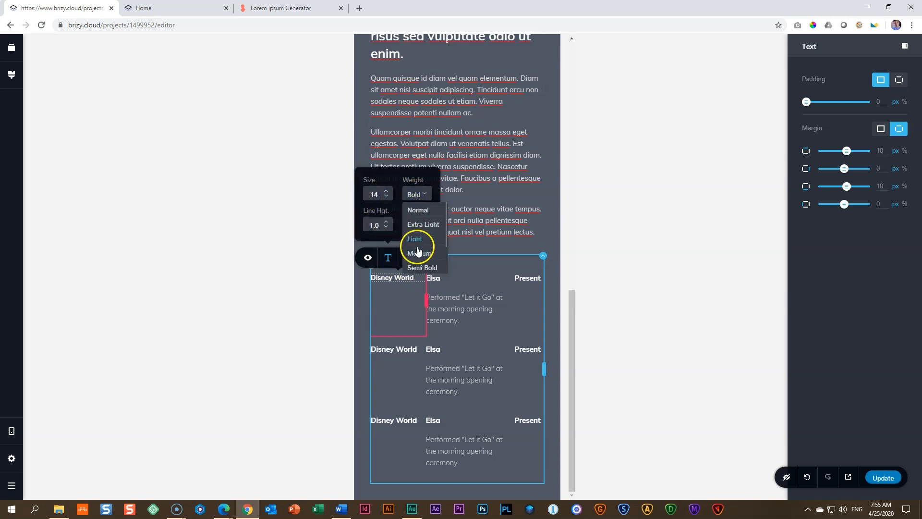
pyautogui.click(416, 240)
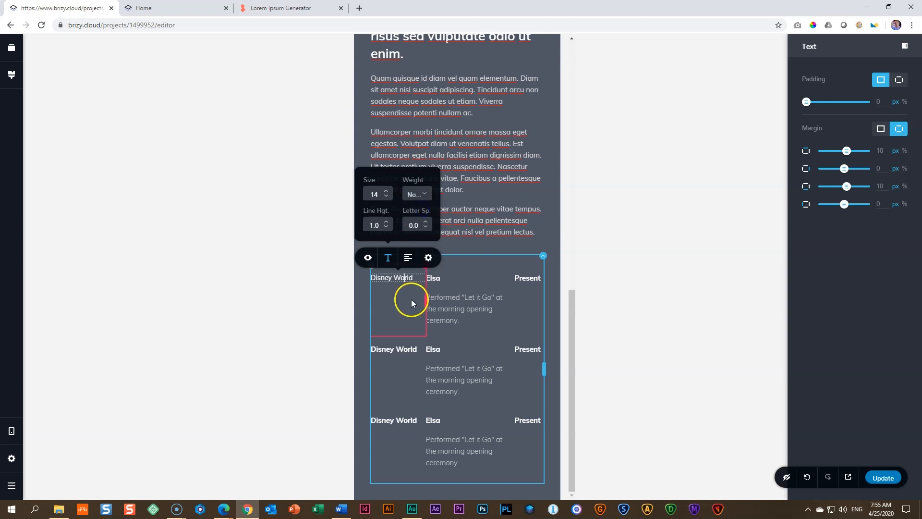
pyautogui.moveTo(426, 300); pyautogui.dragTo(416, 300)
pyautogui.moveTo(504, 303); pyautogui.dragTo(503, 304)
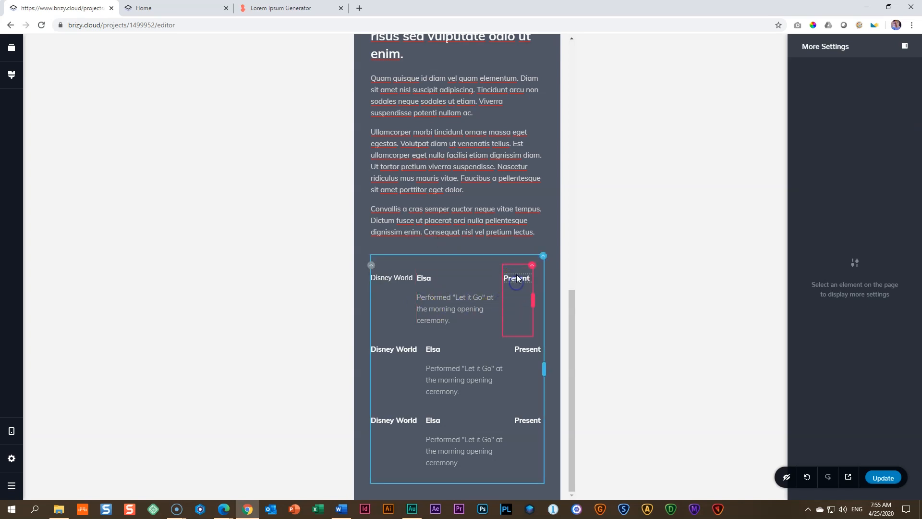
# Step: Set the first row's "Present" text to size 14 with Normal weight
pyautogui.click(518, 278)
pyautogui.click(508, 257)
pyautogui.click(502, 203)
pyautogui.click(499, 200)
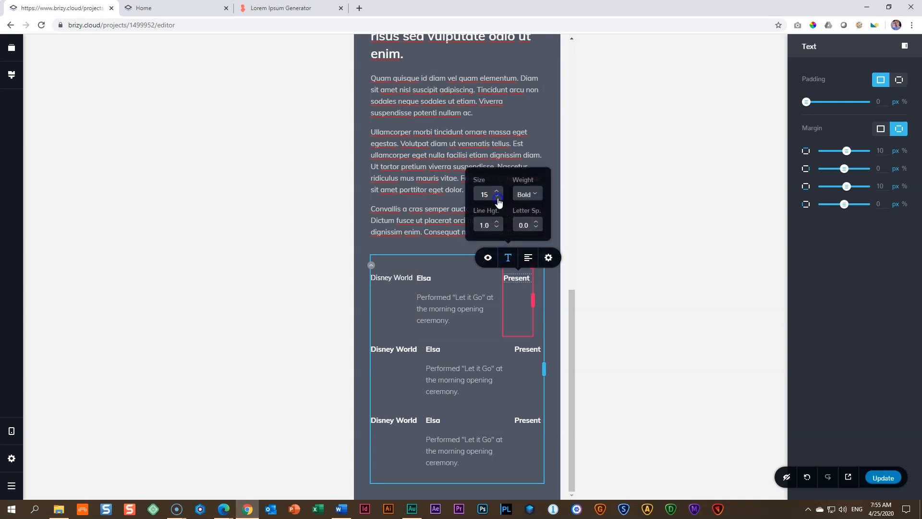
pyautogui.click(524, 194)
pyautogui.click(530, 217)
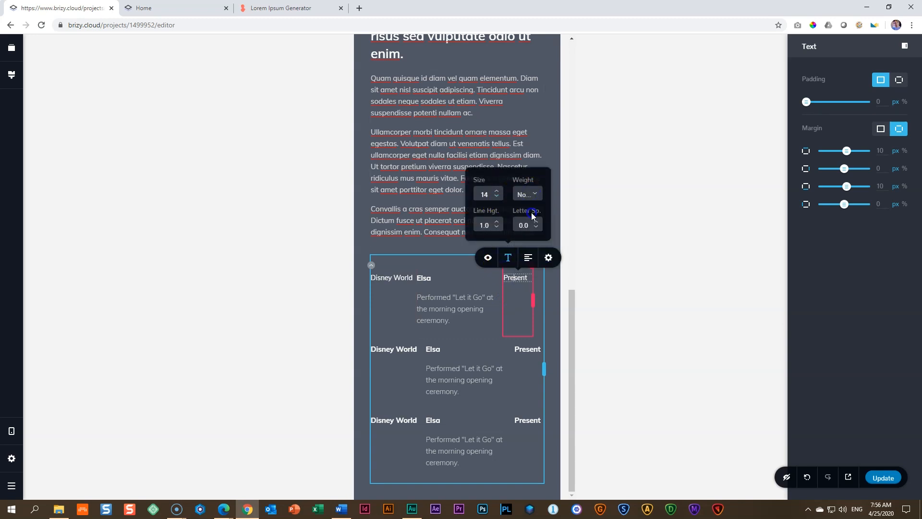
# Step: Set the first row's "Elsa" heading to size 14 with Normal weight
pyautogui.click(427, 283)
pyautogui.click(450, 258)
pyautogui.click(441, 198)
pyautogui.click(441, 199)
pyautogui.click(466, 195)
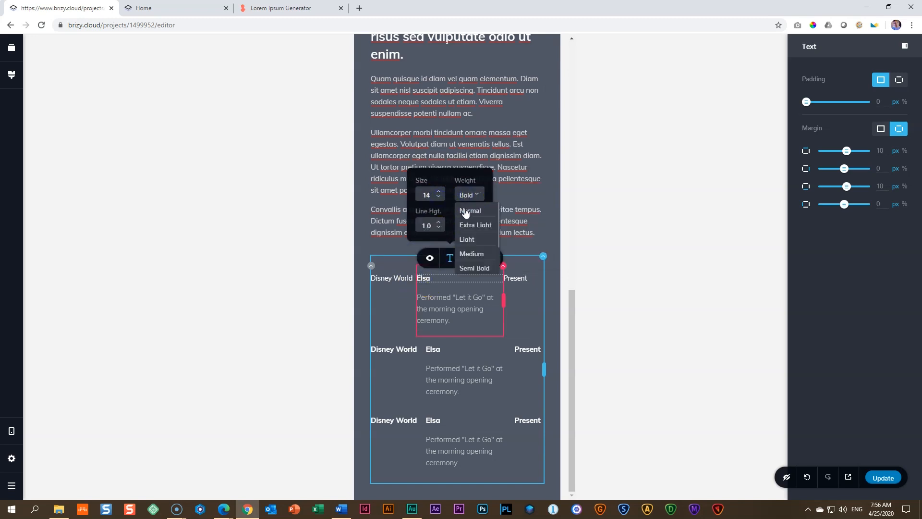
pyautogui.click(466, 213)
pyautogui.click(525, 310)
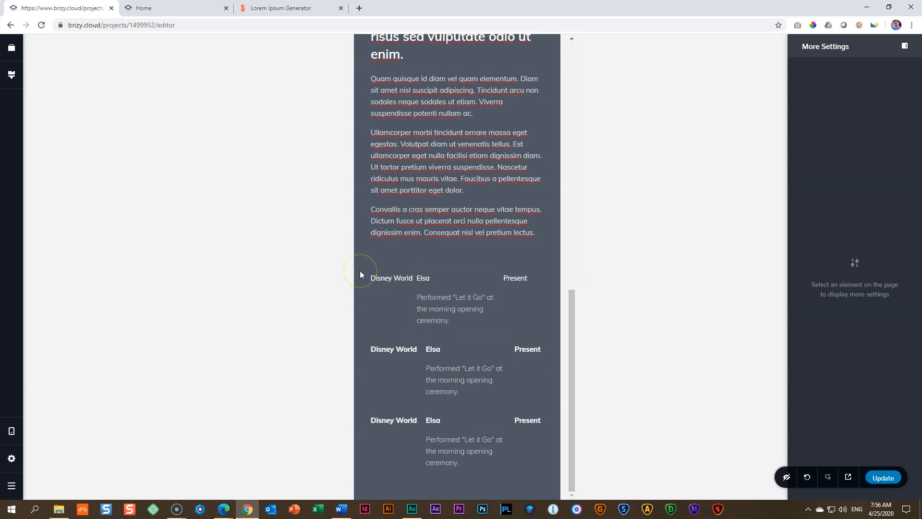
# Step: Reload the live page in its iPhone X preview and check the first employer row
pyautogui.hotkey('ctrl', 'Tab')
pyautogui.click(42, 27)
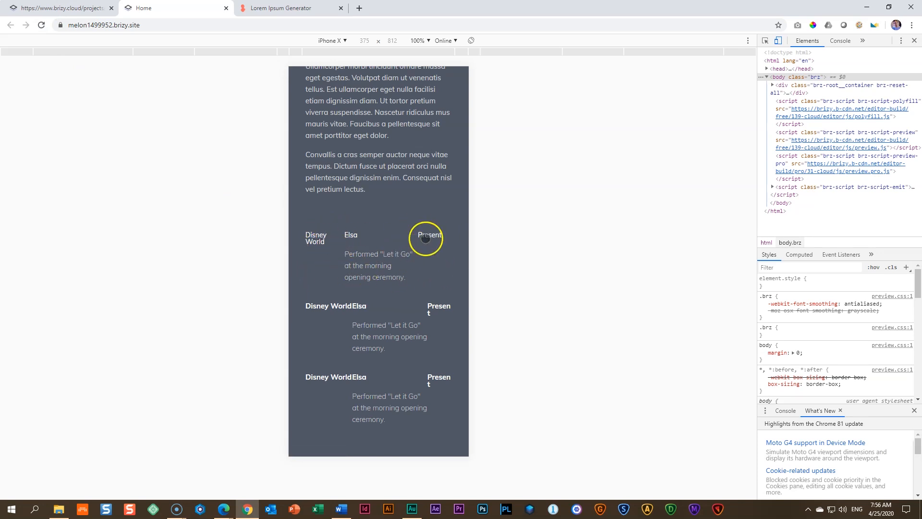
pyautogui.click(60, 8)
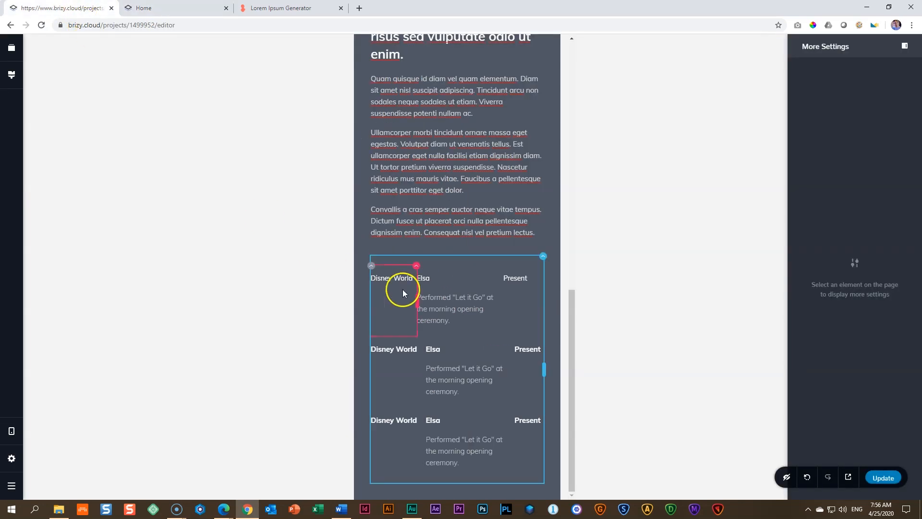
# Step: Raise the line height of the first row's "Disney World" text to 1.4, comparing it with the live page
pyautogui.click(397, 276)
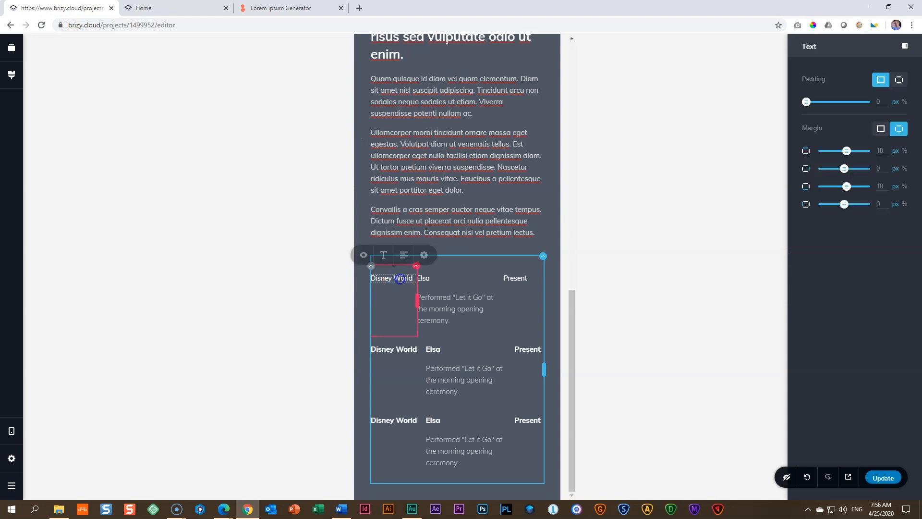
pyautogui.click(383, 258)
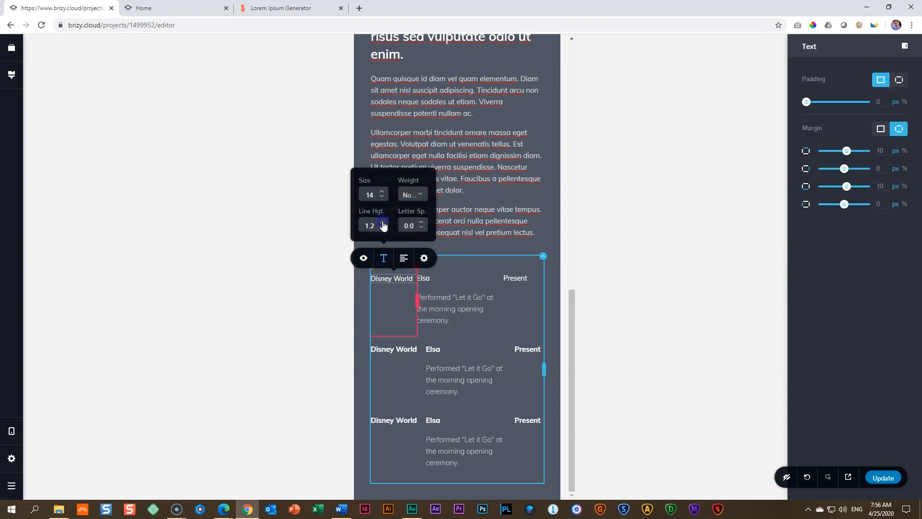
pyautogui.click(176, 8)
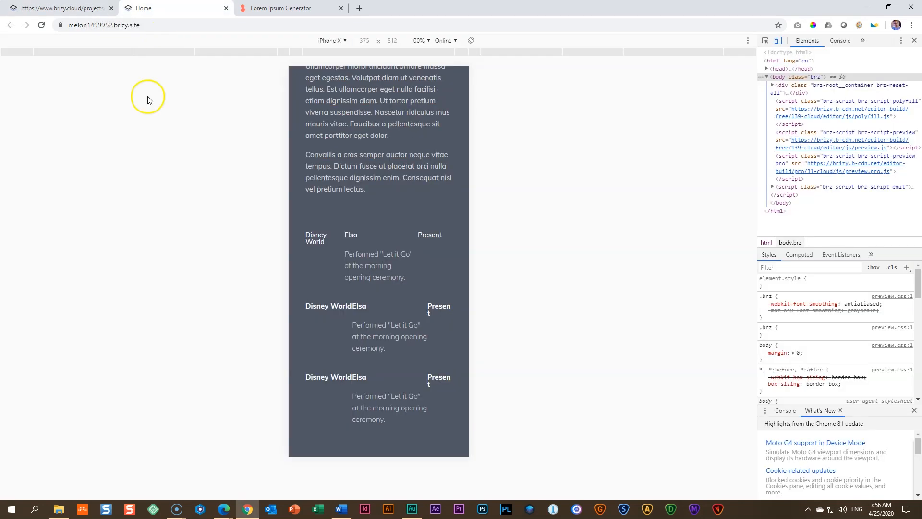
pyautogui.click(87, 7)
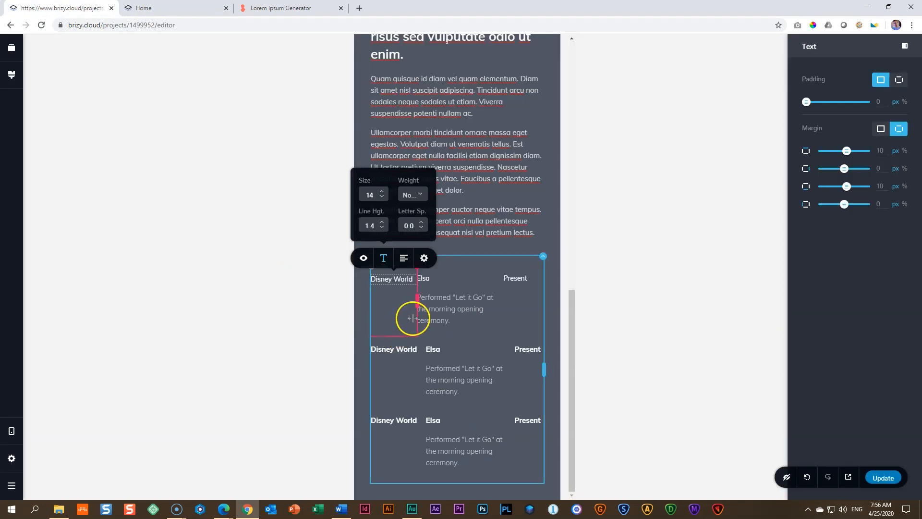
# Step: Narrow the first row's "Disney World" column so its text wraps onto two lines, and increase the line height to about 1.5
pyautogui.moveTo(417, 305); pyautogui.dragTo(411, 305)
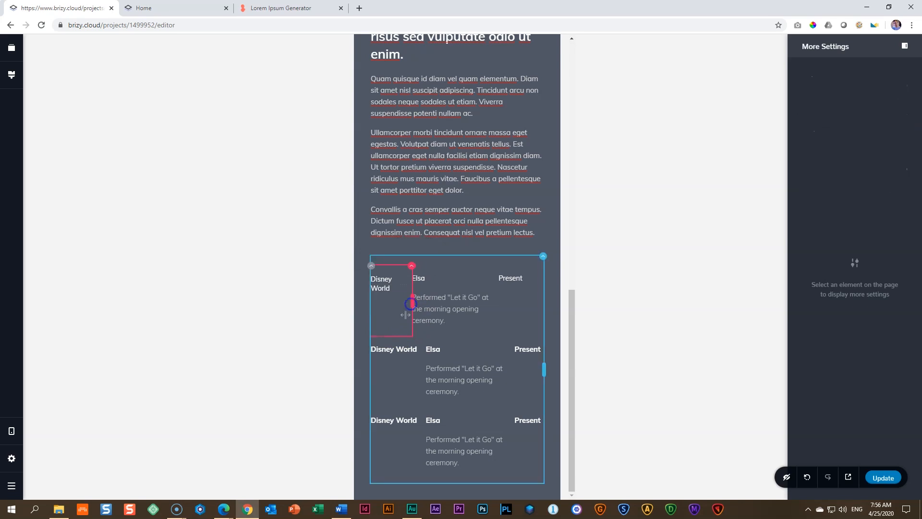
pyautogui.click(390, 285)
pyautogui.click(381, 258)
pyautogui.click(380, 223)
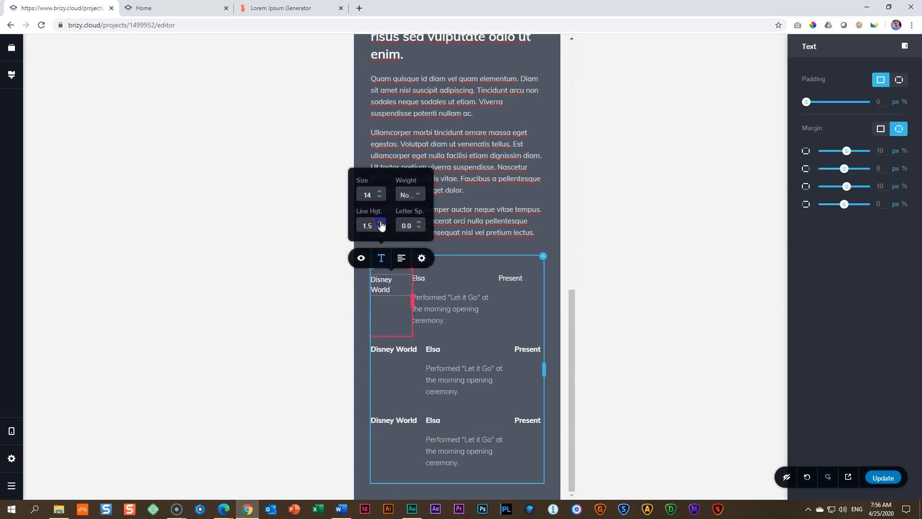
pyautogui.click(399, 302)
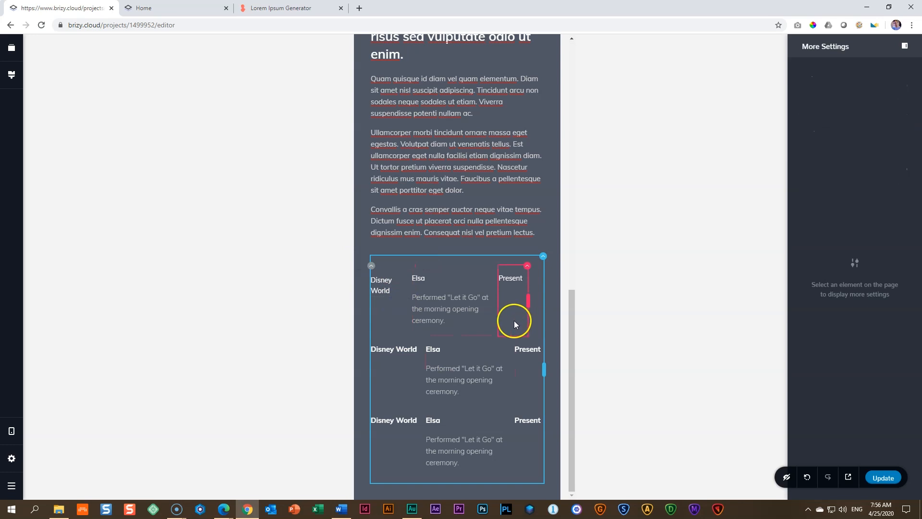
pyautogui.click(449, 309)
pyautogui.moveTo(529, 298)
pyautogui.mouseDown()
pyautogui.moveTo(542, 298)
pyautogui.moveTo(530, 296)
pyautogui.mouseUp()
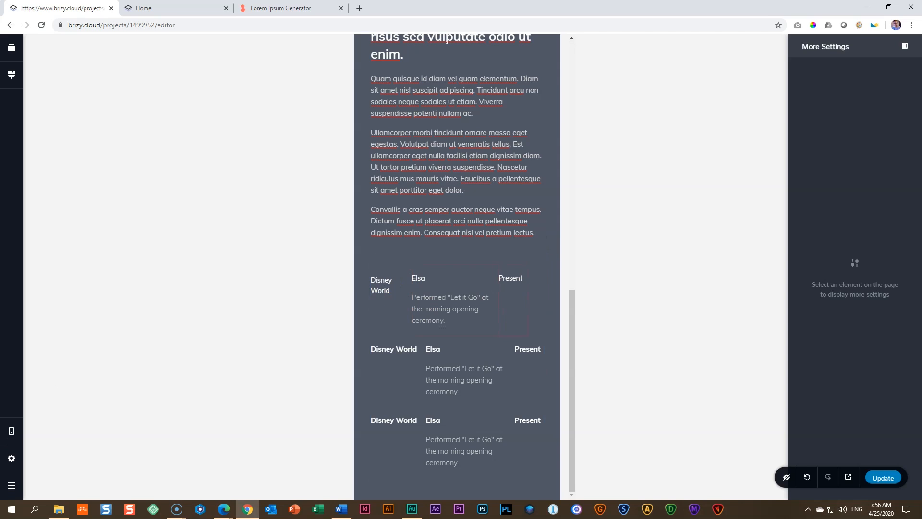
# Step: Return to the desktop layout and delete the second and third employer rows
pyautogui.click(12, 431)
pyautogui.click(53, 398)
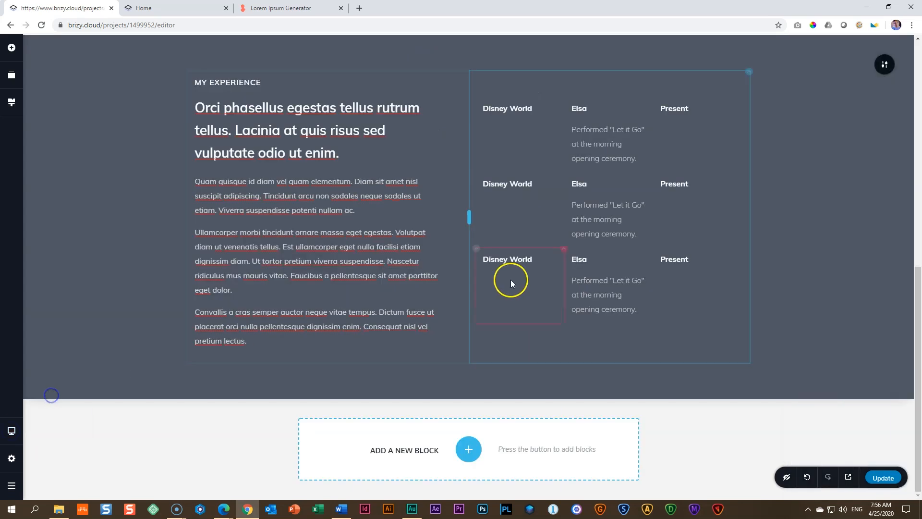
pyautogui.click(475, 172)
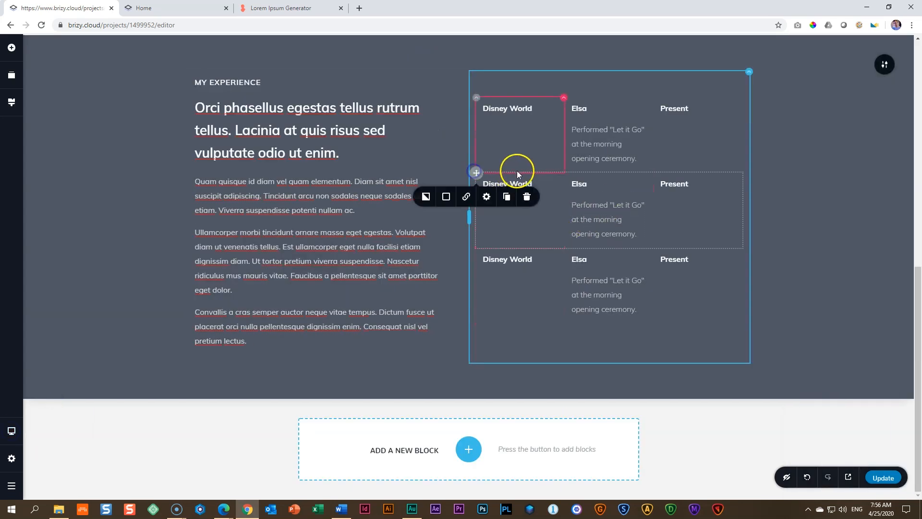
pyautogui.click(527, 196)
pyautogui.click(529, 195)
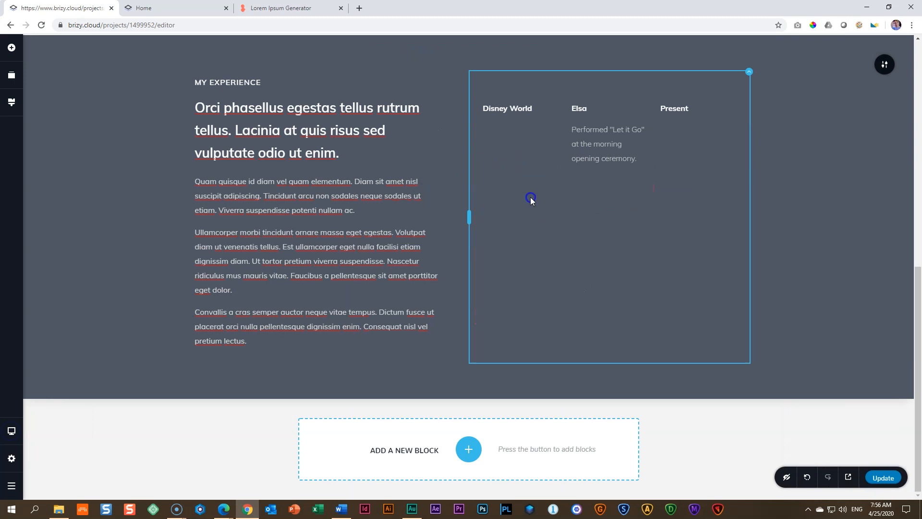
# Step: Duplicate the remaining employer row twice to rebuild a list of three rows
pyautogui.click(477, 97)
pyautogui.click(507, 123)
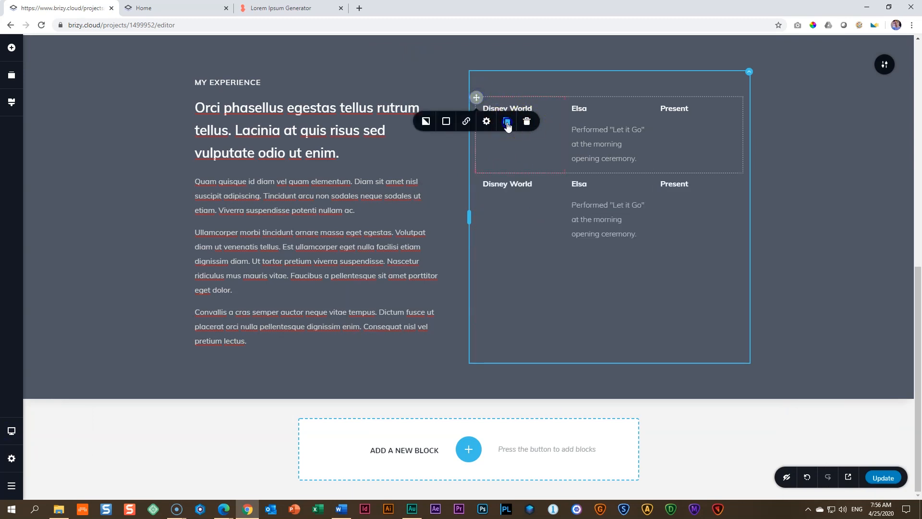
pyautogui.click(478, 174)
pyautogui.click(507, 196)
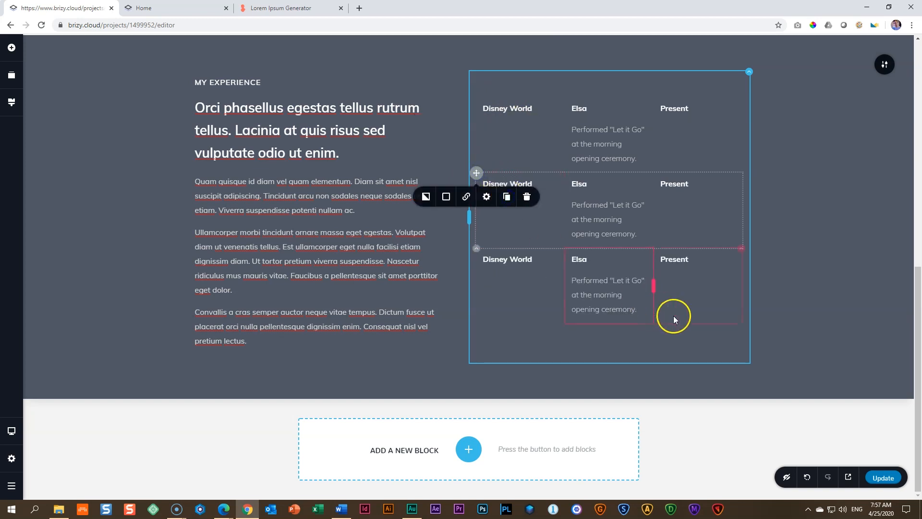
pyautogui.click(699, 328)
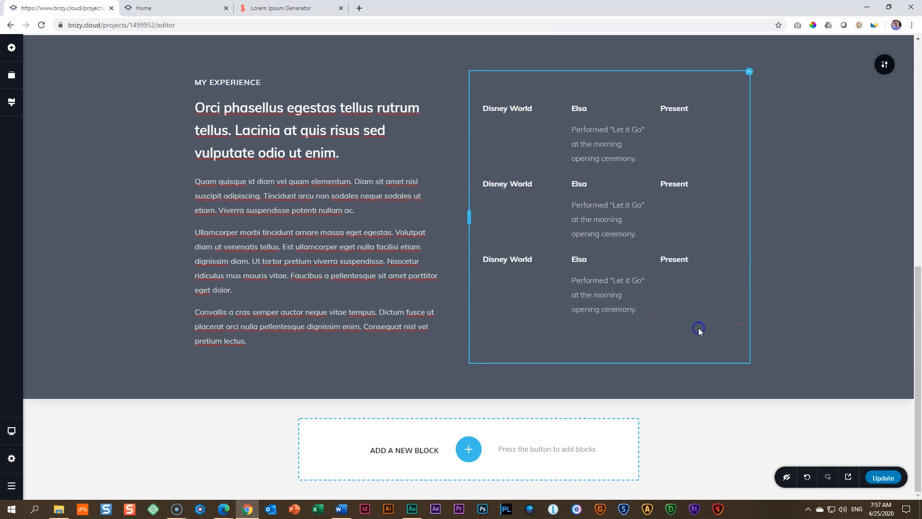
# Step: Check the duplicated employer rows in the mobile layout and save the page changes
pyautogui.click(10, 434)
pyautogui.click(53, 445)
pyautogui.scroll(-2, 394, 380)
pyautogui.click(880, 477)
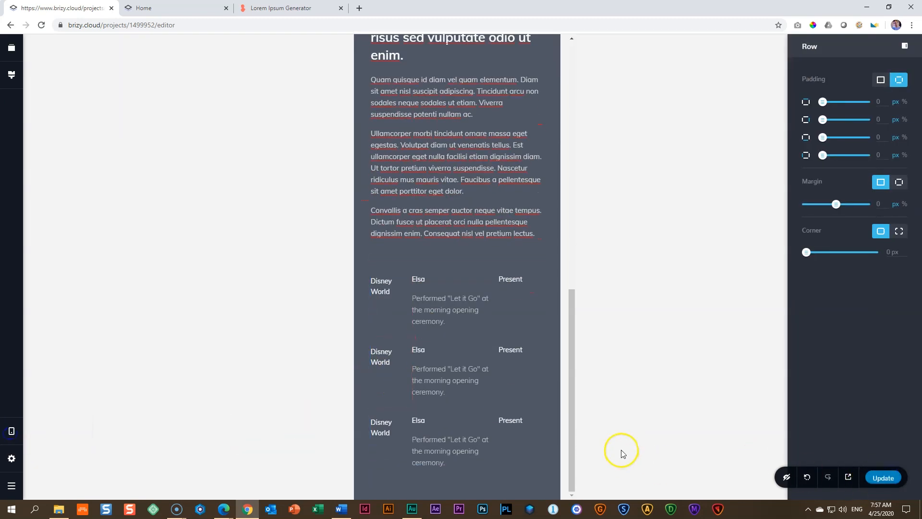
# Step: Reload the live page and review its sections and the employer rows in the iPhone X preview
pyautogui.click(188, 8)
pyautogui.click(42, 25)
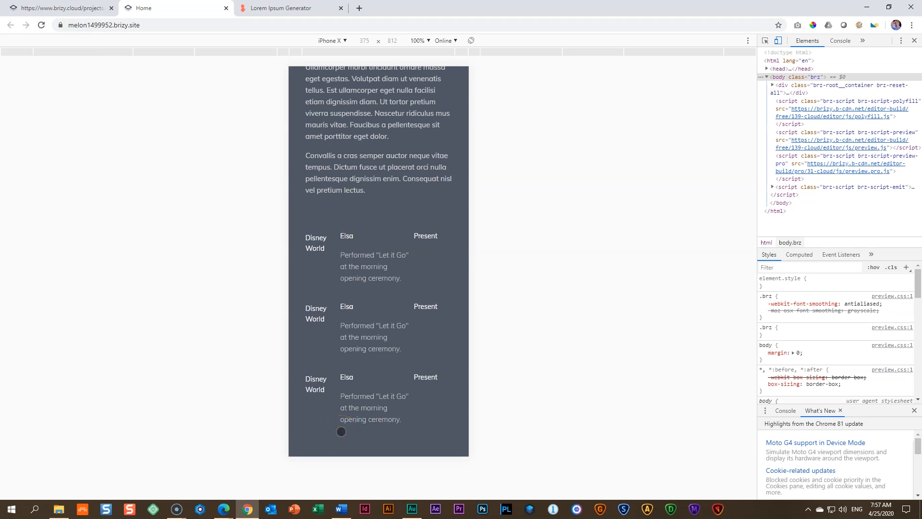
pyautogui.scroll(1, 341, 431)
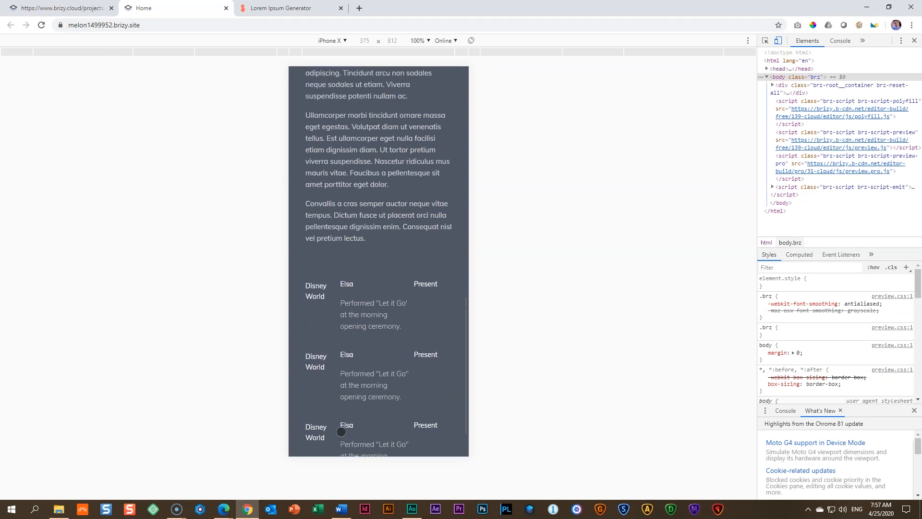
pyautogui.scroll(-1, 340, 430)
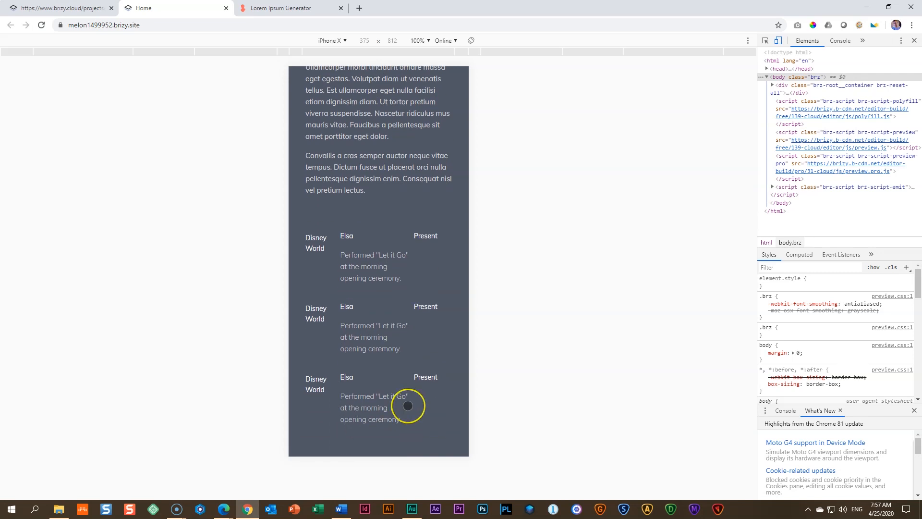
pyautogui.scroll(15, 408, 405)
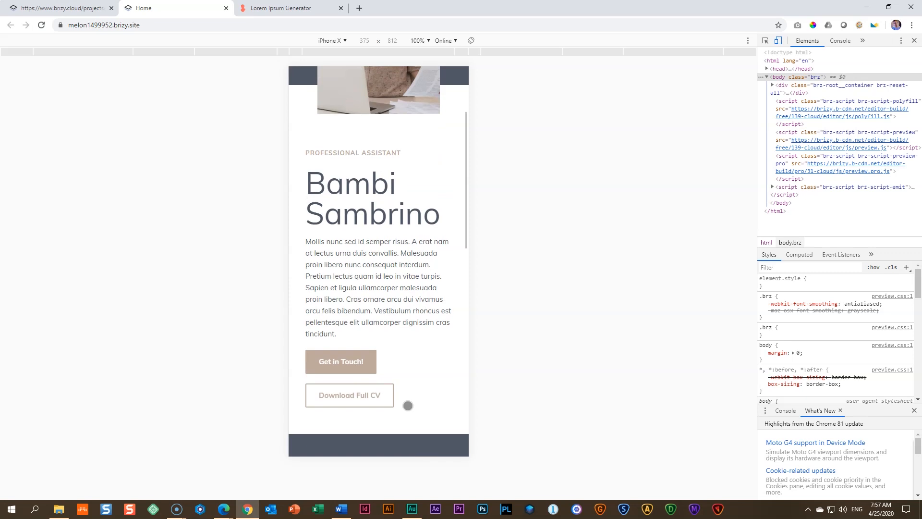
pyautogui.scroll(3, 408, 406)
pyautogui.scroll(-12, 408, 405)
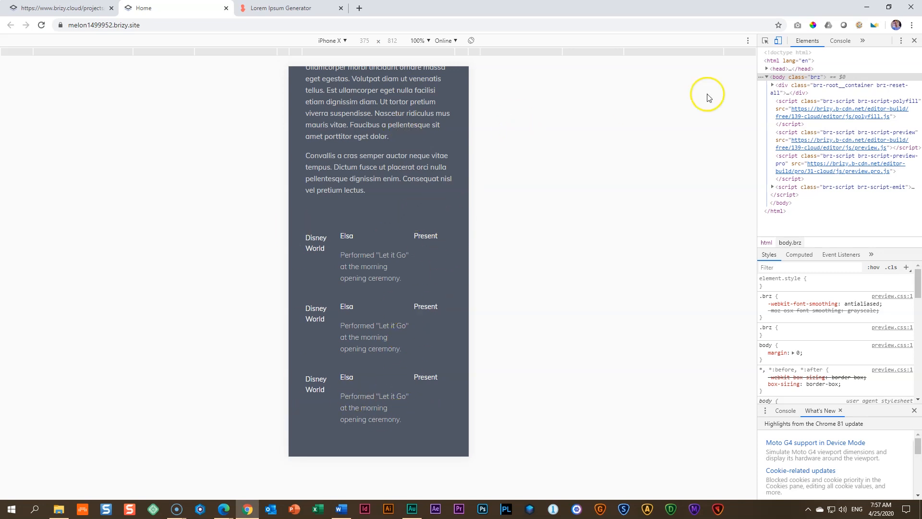
# Step: Switch the device preview to iPad, then turn off device emulation and close the developer tools
pyautogui.click(332, 41)
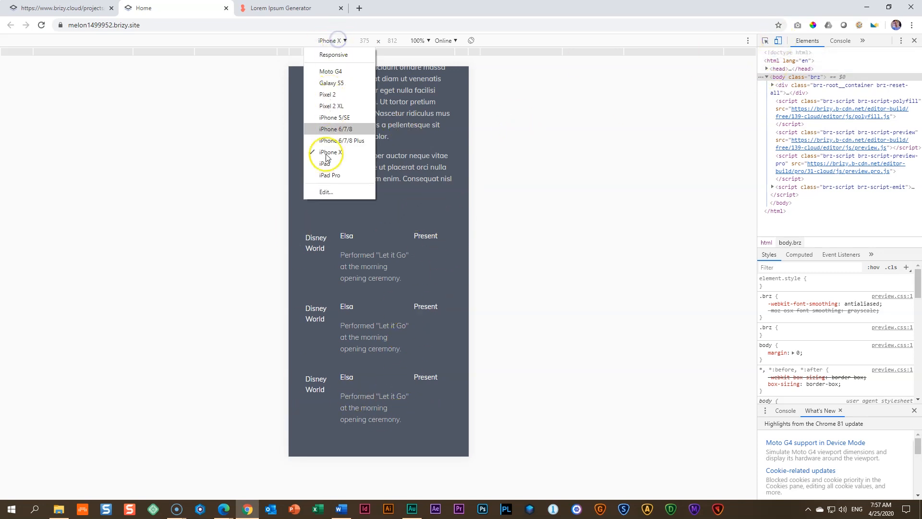
pyautogui.click(326, 163)
pyautogui.click(779, 41)
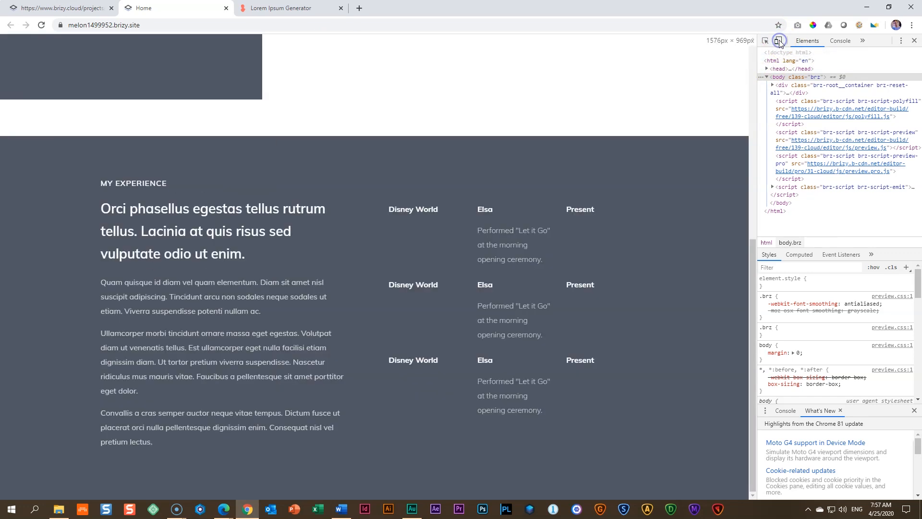
pyautogui.press('F12')
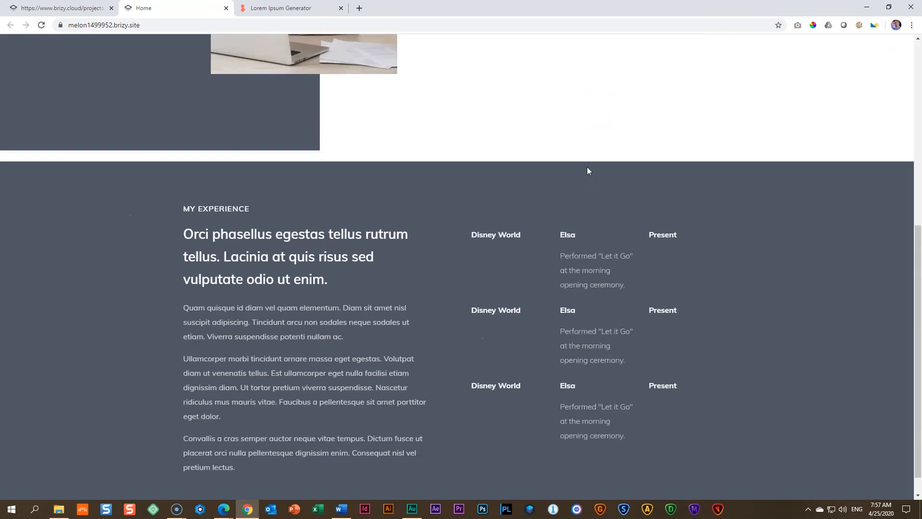
# Step: Examine the live page at desktop width, comparing the introduction text and buttons with the "My Experience" section
pyautogui.scroll(7, 587, 171)
pyautogui.scroll(-8, 590, 170)
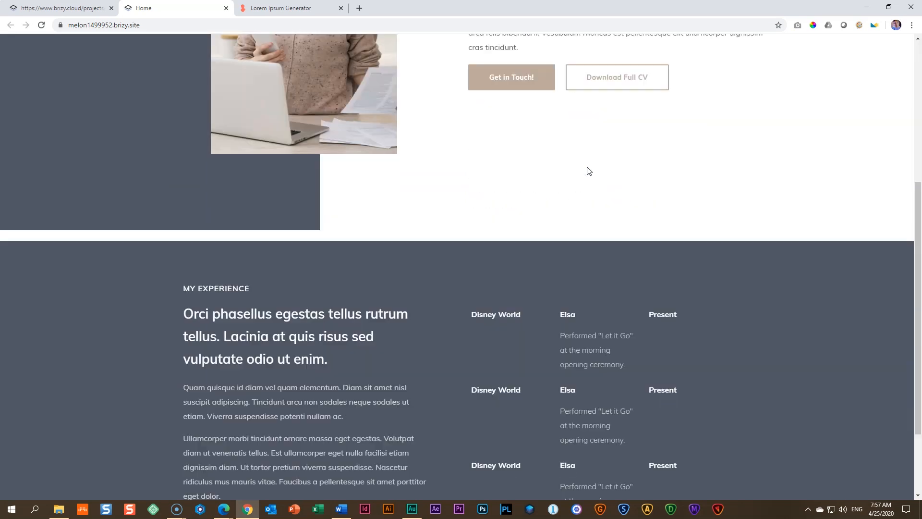
pyautogui.scroll(7, 589, 171)
pyautogui.scroll(-6, 590, 171)
pyautogui.scroll(6, 589, 170)
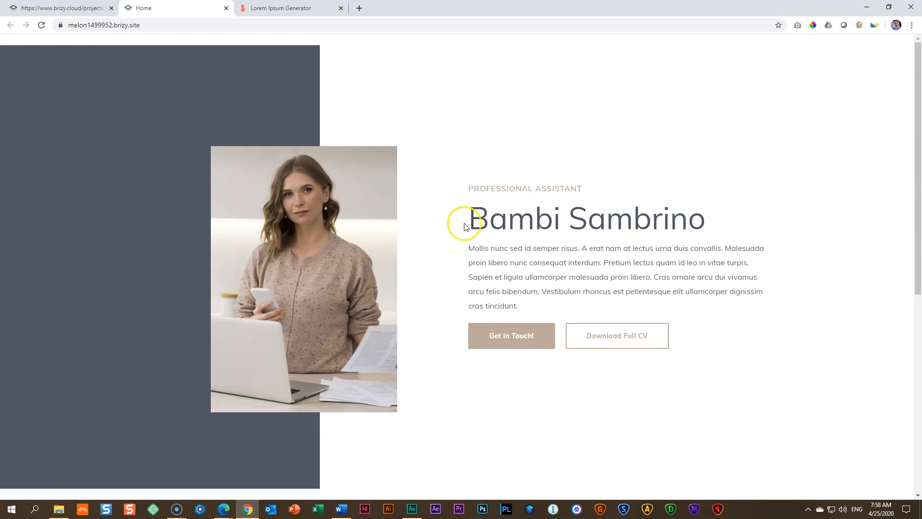
pyautogui.moveTo(527, 307); pyautogui.dragTo(468, 246)
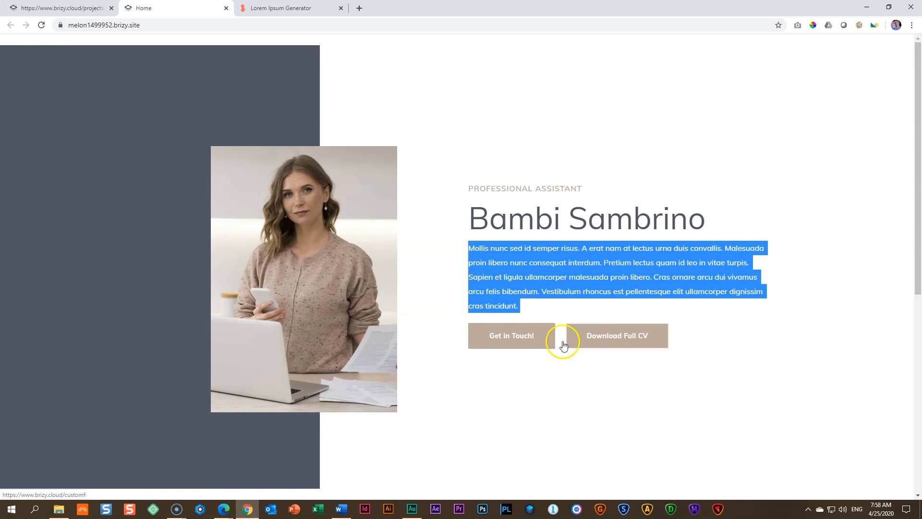
pyautogui.scroll(-8, 523, 345)
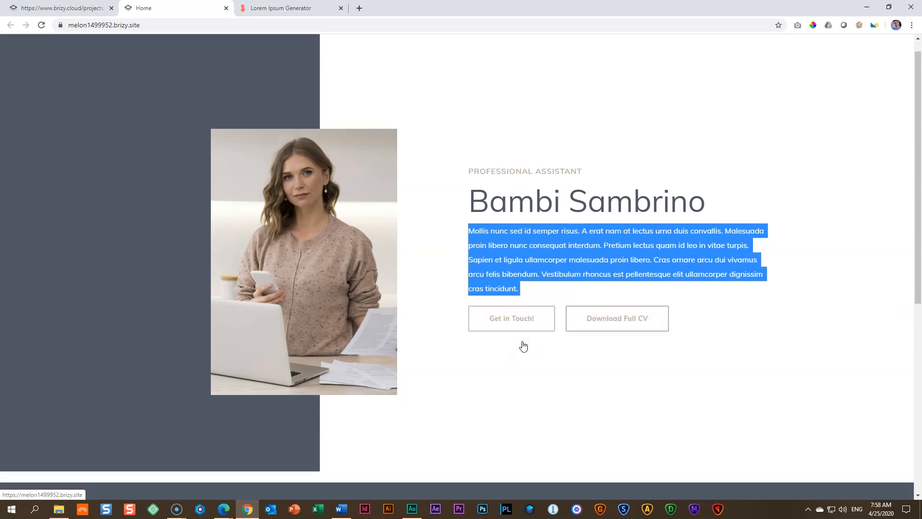
pyautogui.scroll(8, 523, 341)
pyautogui.scroll(-8, 523, 341)
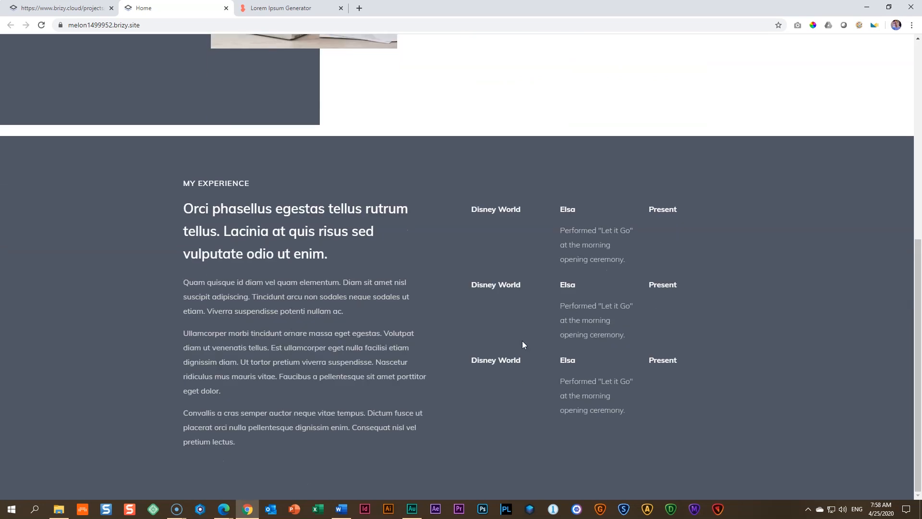
pyautogui.scroll(8, 523, 341)
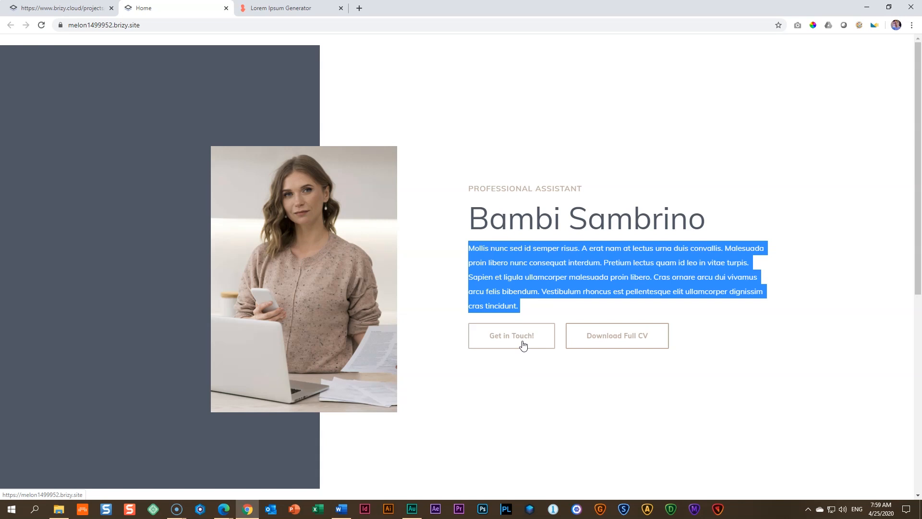
# Step: Close the live page and switch the editor back to the desktop layout
pyautogui.hotkey('ctrl', 'w')
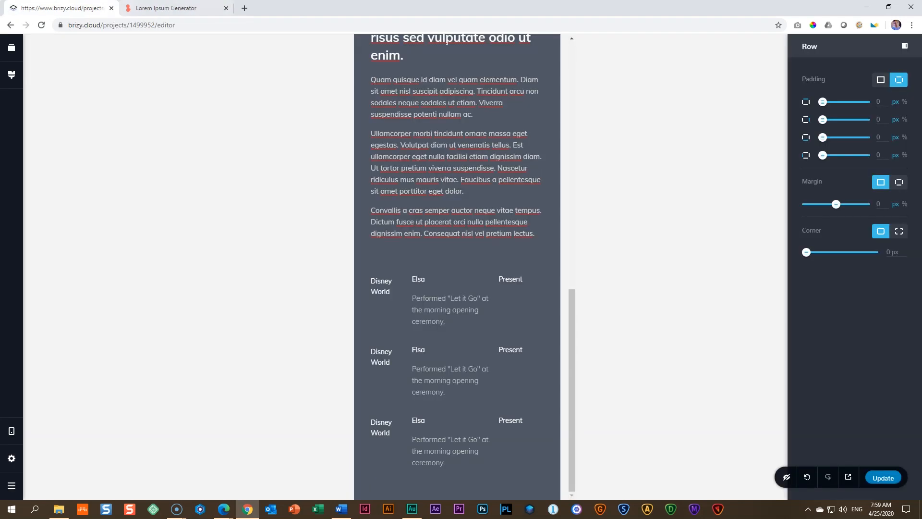
pyautogui.moveTo(12, 435)
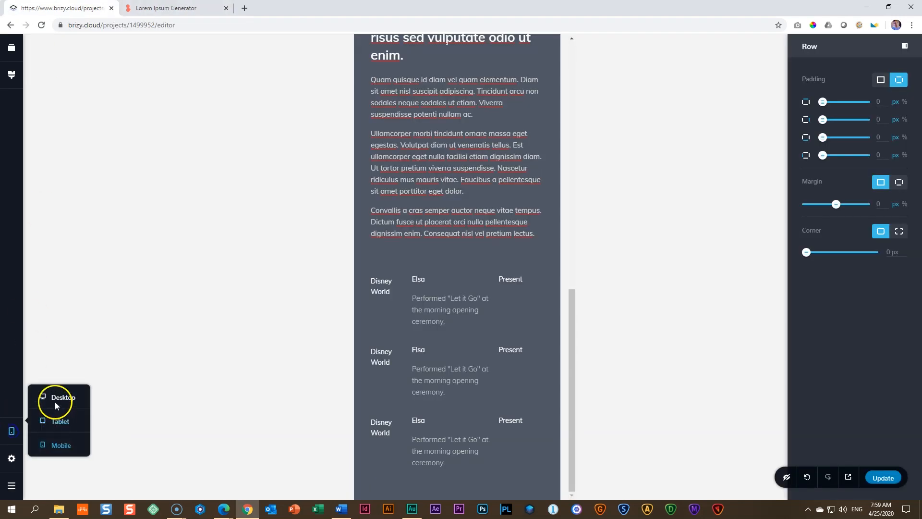
pyautogui.click(58, 399)
pyautogui.scroll(8, 333, 336)
pyautogui.scroll(-6, 335, 339)
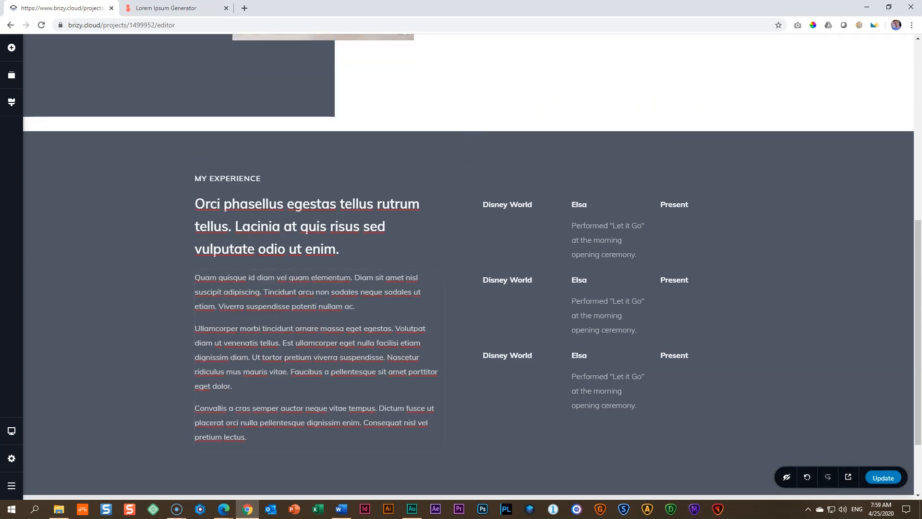
# Step: Add a blank block below the "My Experience" section
pyautogui.scroll(-2, 275, 395)
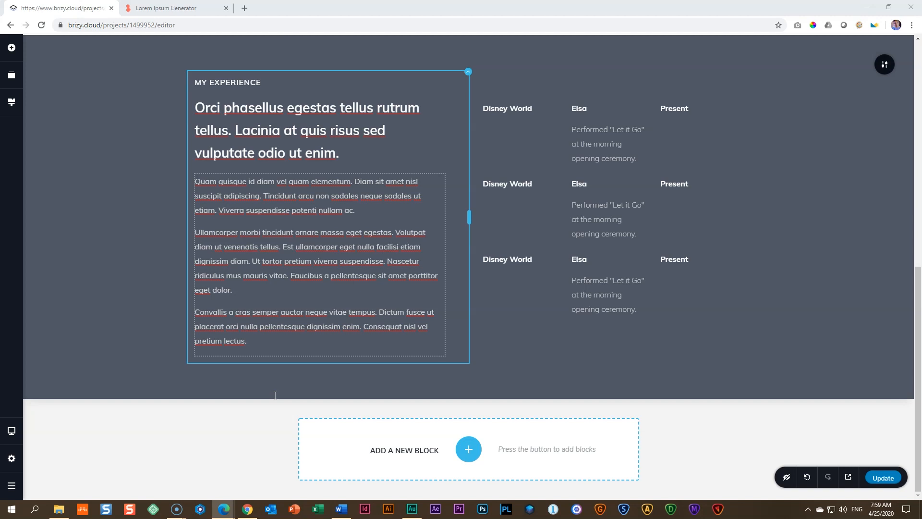
pyautogui.click(469, 449)
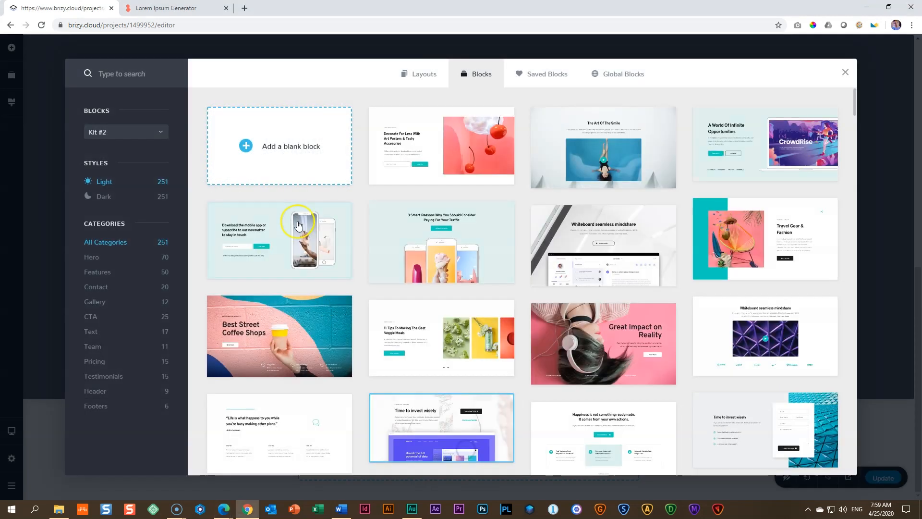
pyautogui.click(288, 147)
pyautogui.scroll(-3, 356, 246)
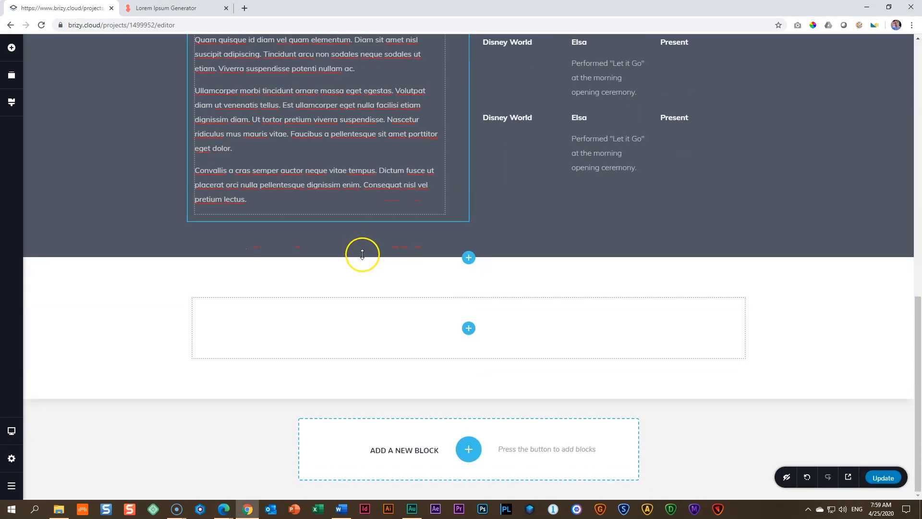
# Step: Set the new block's width to Full and fill its background with the solid beige palette colour
pyautogui.moveTo(883, 285)
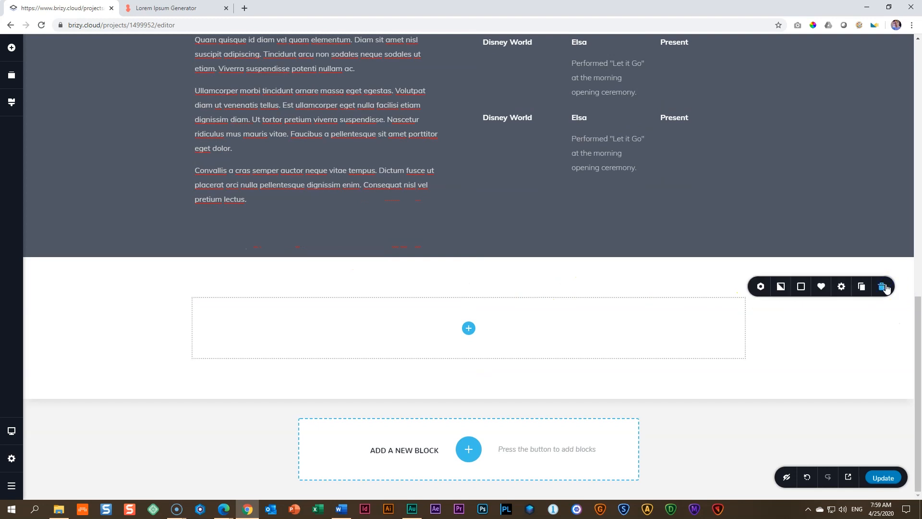
pyautogui.click(847, 290)
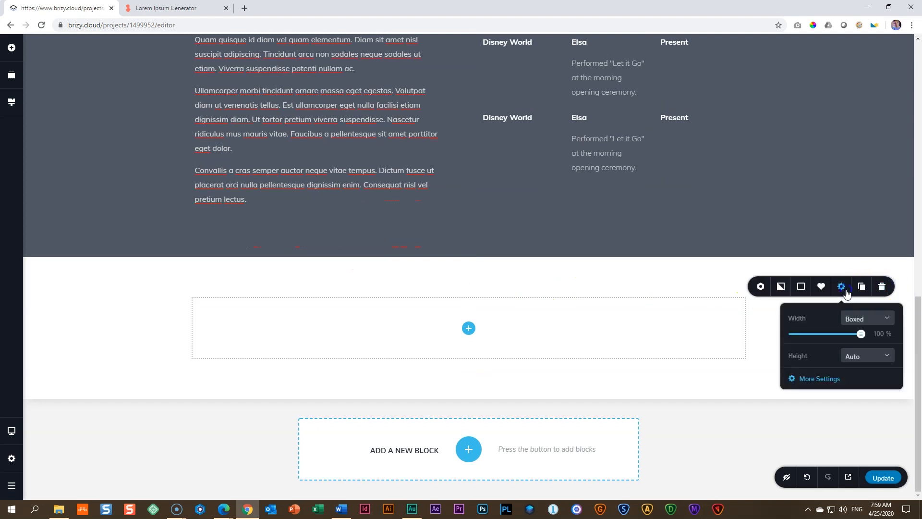
pyautogui.click(849, 325)
pyautogui.click(851, 354)
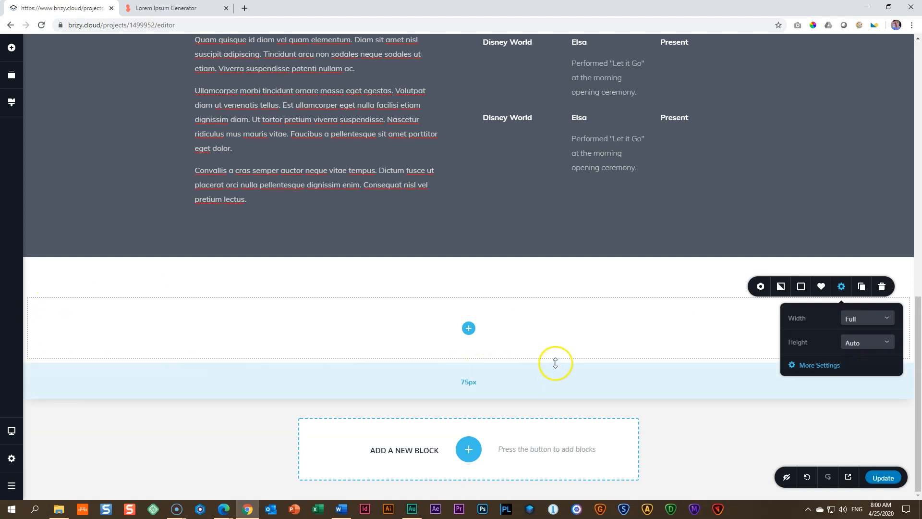
pyautogui.click(802, 287)
pyautogui.click(779, 412)
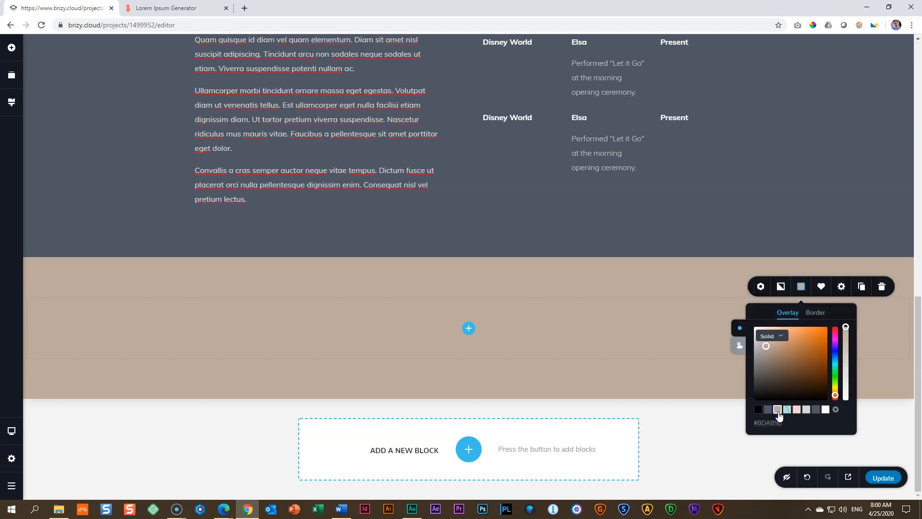
pyautogui.click(696, 356)
# Step: Place a text element in the beige block and set its text colour to white
pyautogui.click(469, 328)
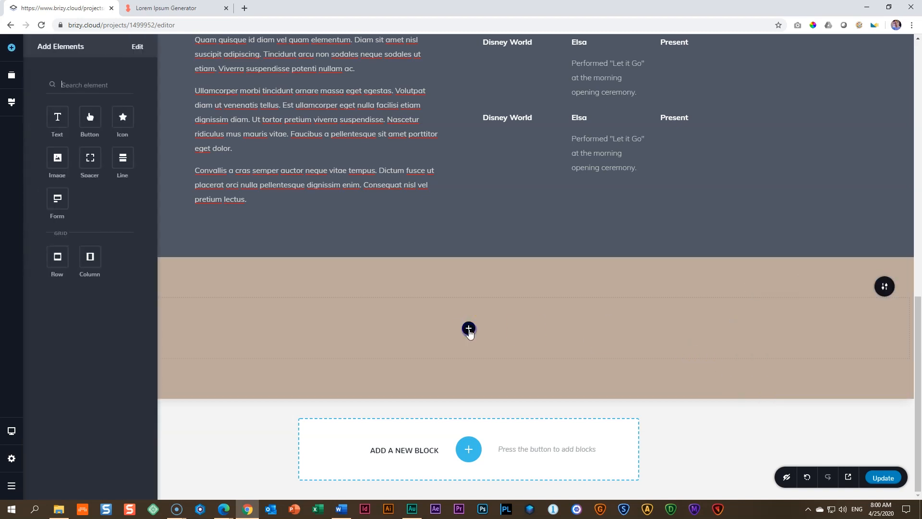
pyautogui.moveTo(56, 116); pyautogui.dragTo(472, 337)
pyautogui.click(377, 354)
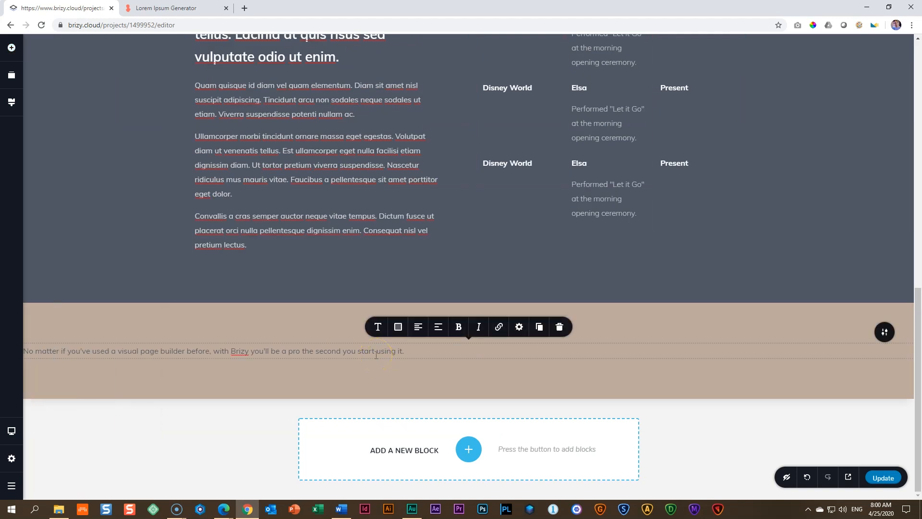
pyautogui.click(397, 326)
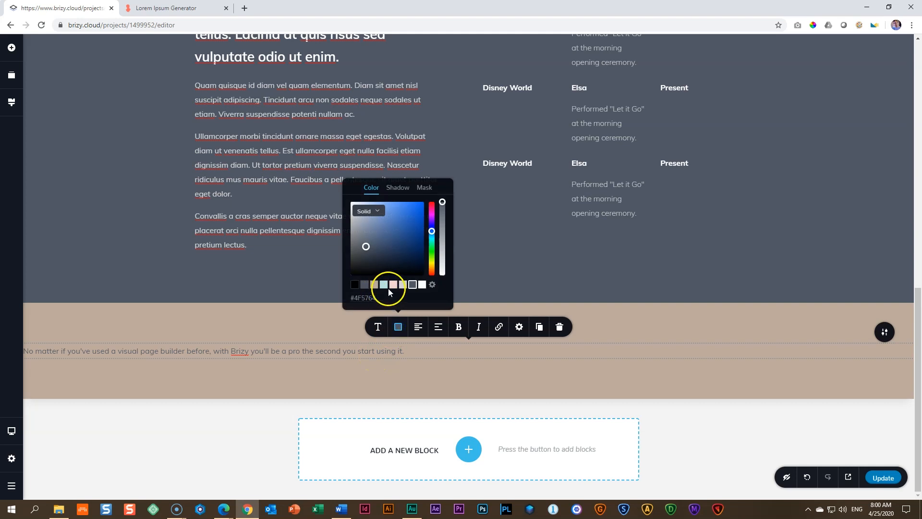
pyautogui.click(422, 285)
# Step: Set the whole placeholder sentence to font size 100 with Bold weight
pyautogui.tripleClick(320, 353)
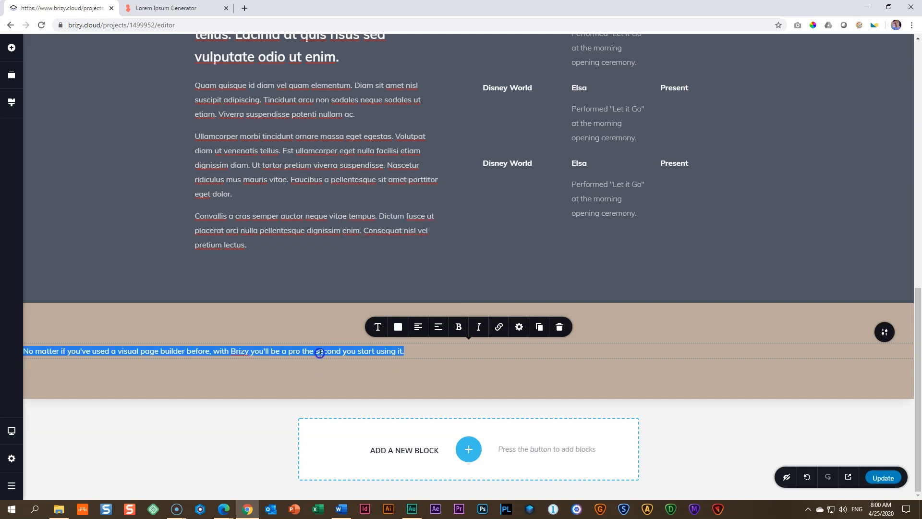
pyautogui.click(378, 327)
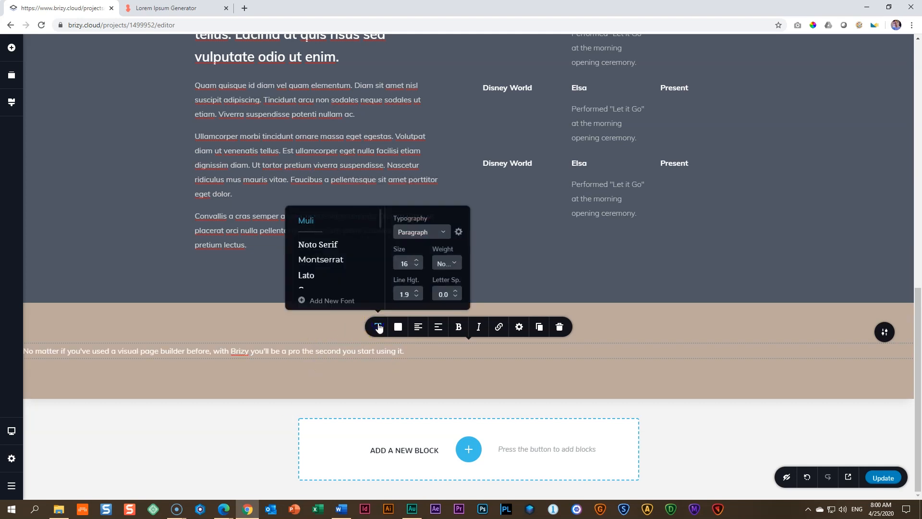
pyautogui.doubleClick(405, 263)
pyautogui.write('100')
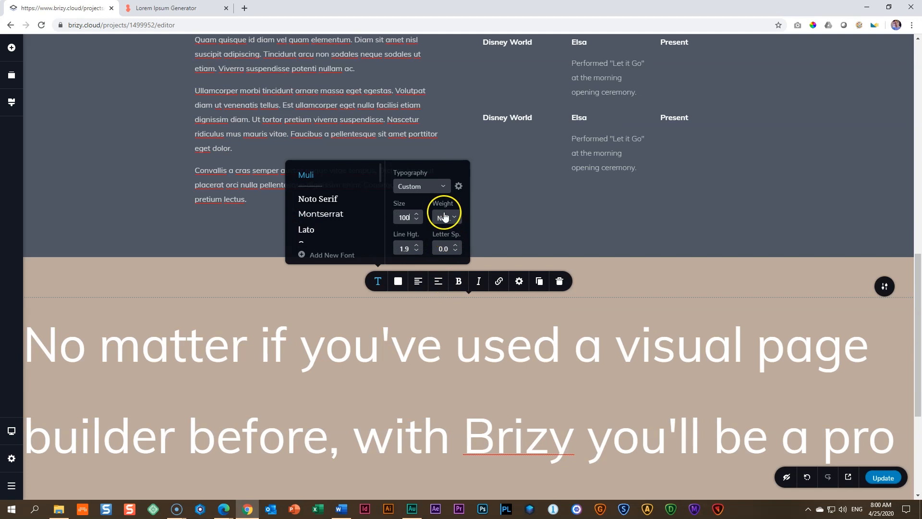
pyautogui.click(445, 218)
pyautogui.scroll(-2, 449, 257)
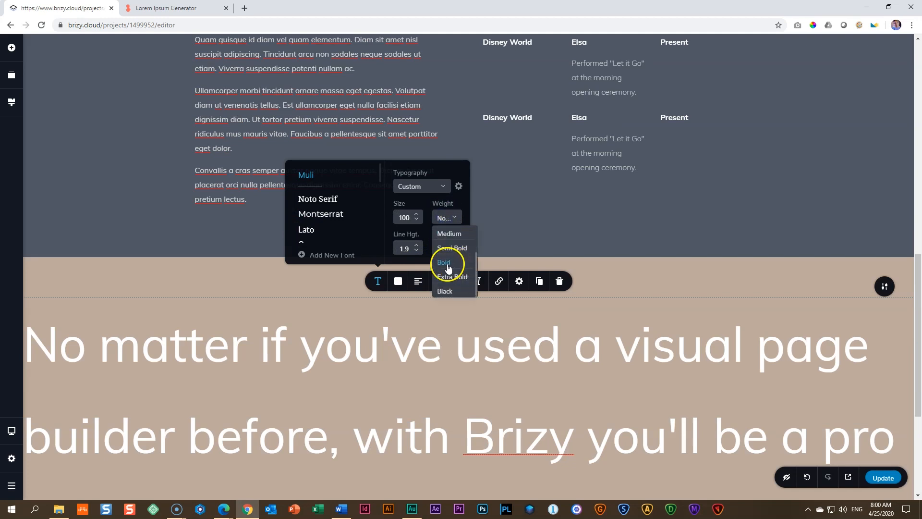
pyautogui.click(448, 263)
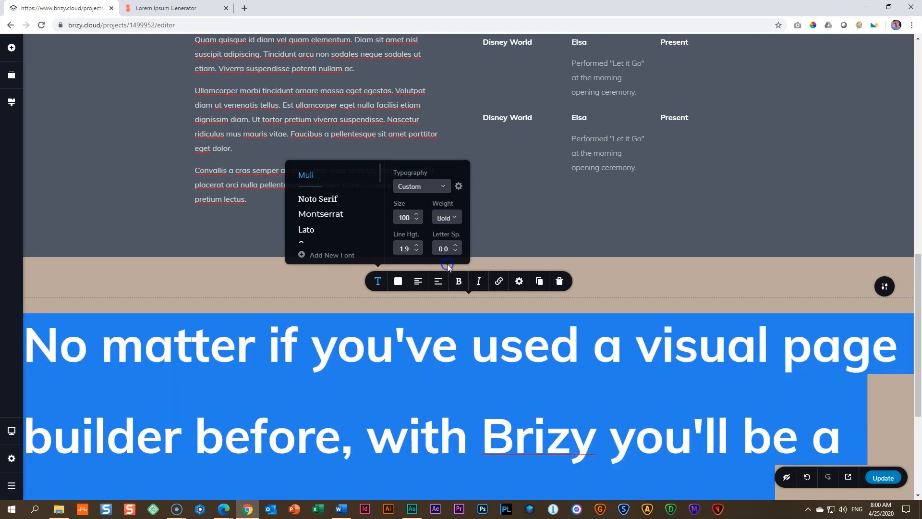
# Step: Reduce the placeholder text's line height to 1.4
pyautogui.click(416, 251)
pyautogui.click(416, 251)
pyautogui.click(416, 250)
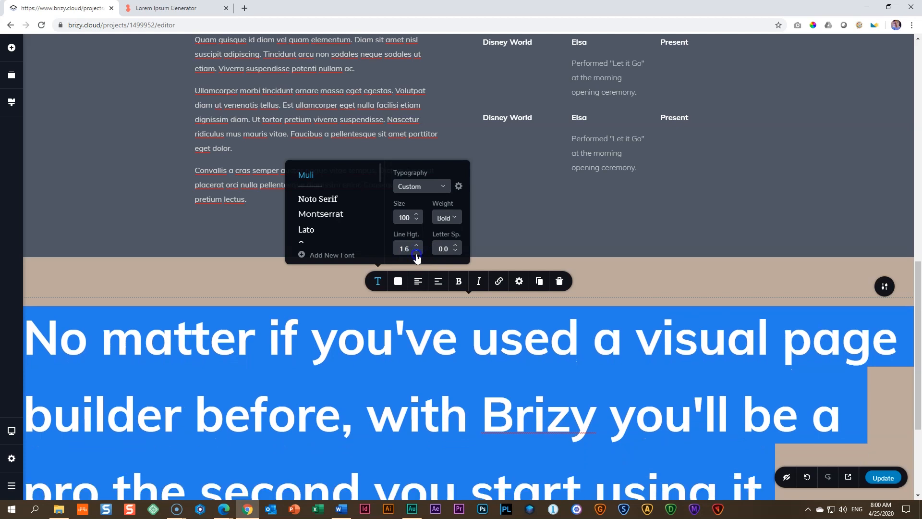
pyautogui.click(416, 251)
pyautogui.click(417, 251)
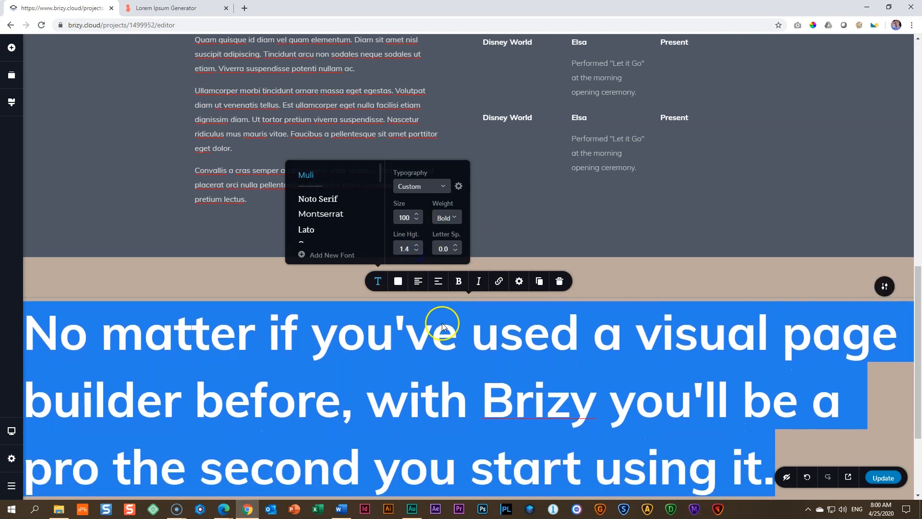
pyautogui.scroll(-1, 442, 324)
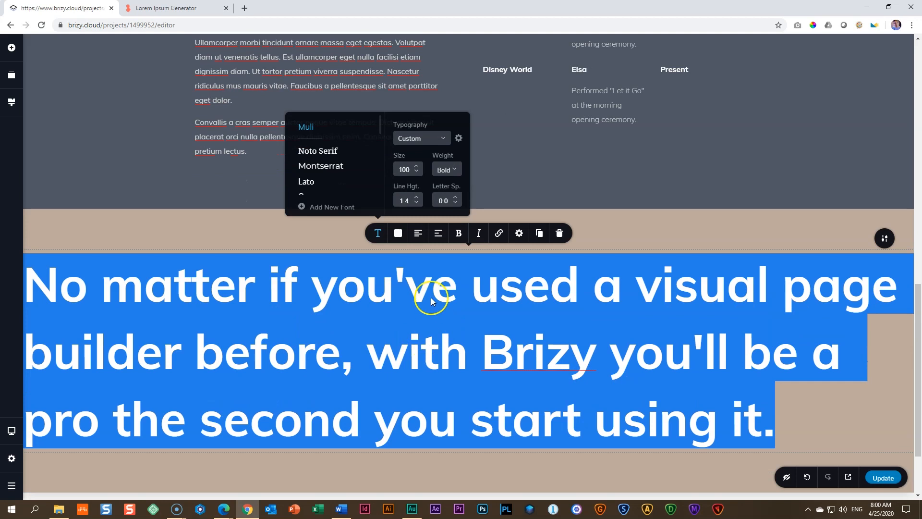
# Step: Replace the placeholder sentence in the beige block with "Optimizing Businesses for All Kinds, All Sizes. Are you Ready for the Next Big Change?"
pyautogui.click(413, 299)
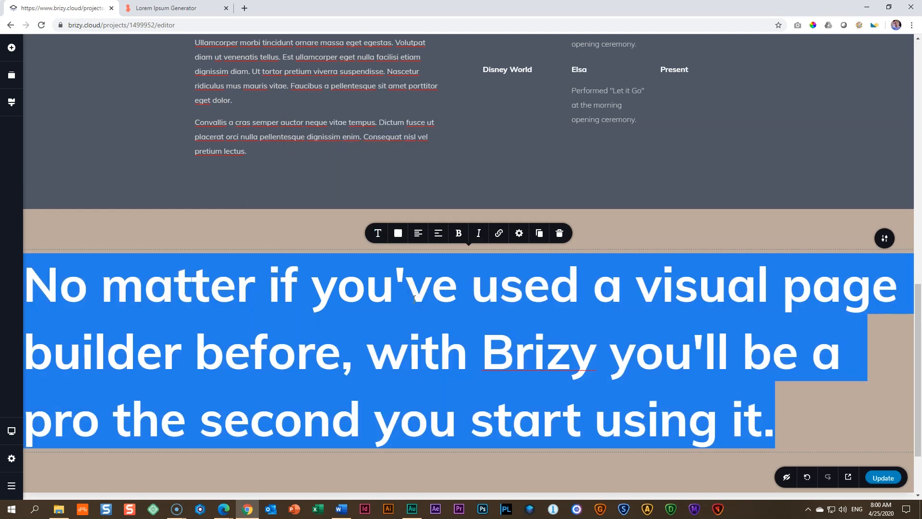
pyautogui.write('Optimi')
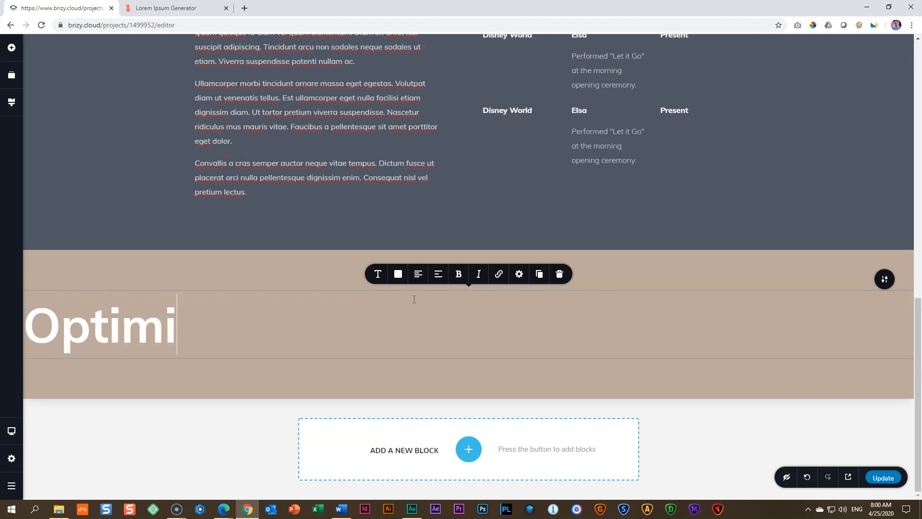
pyautogui.write('zing Busines')
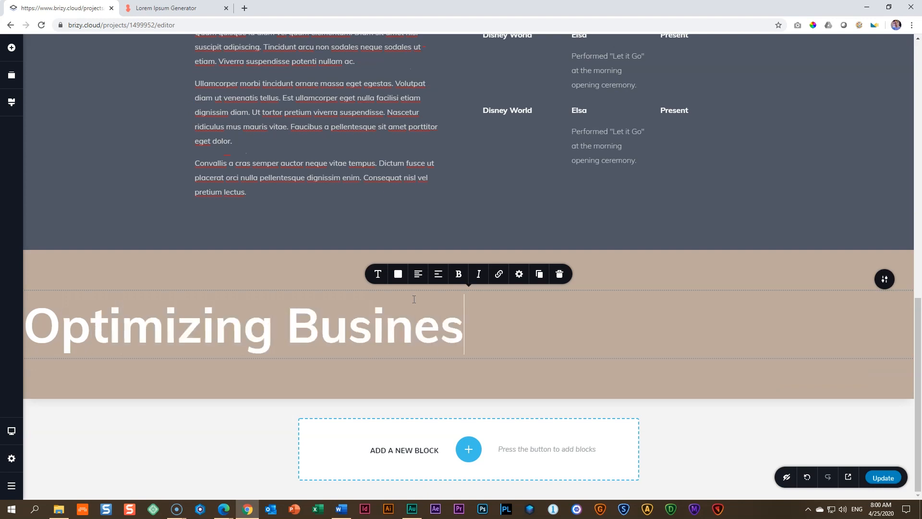
pyautogui.write('ses for All')
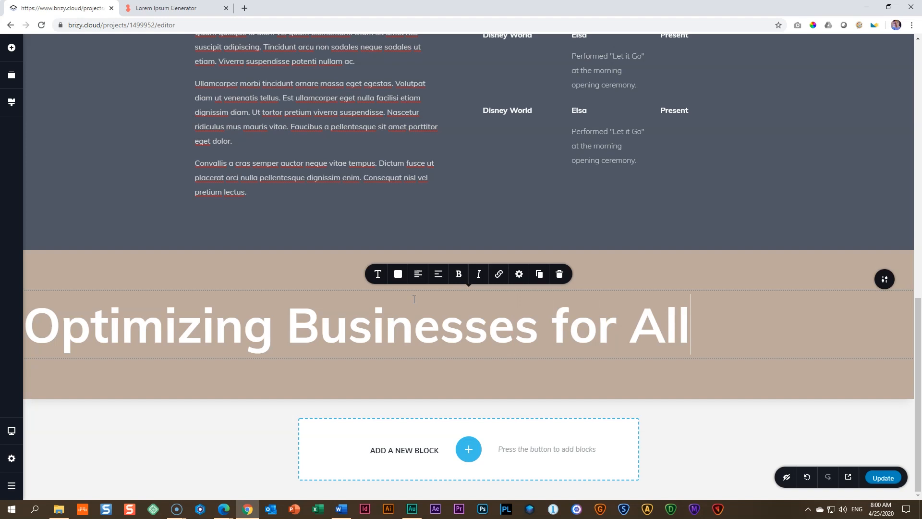
pyautogui.write(' Kinds, All')
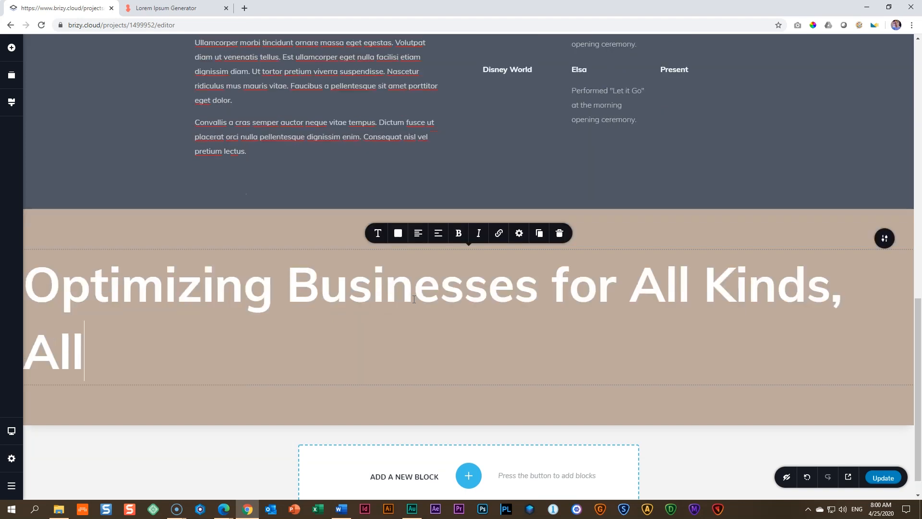
pyautogui.write(' Sizes. Ar')
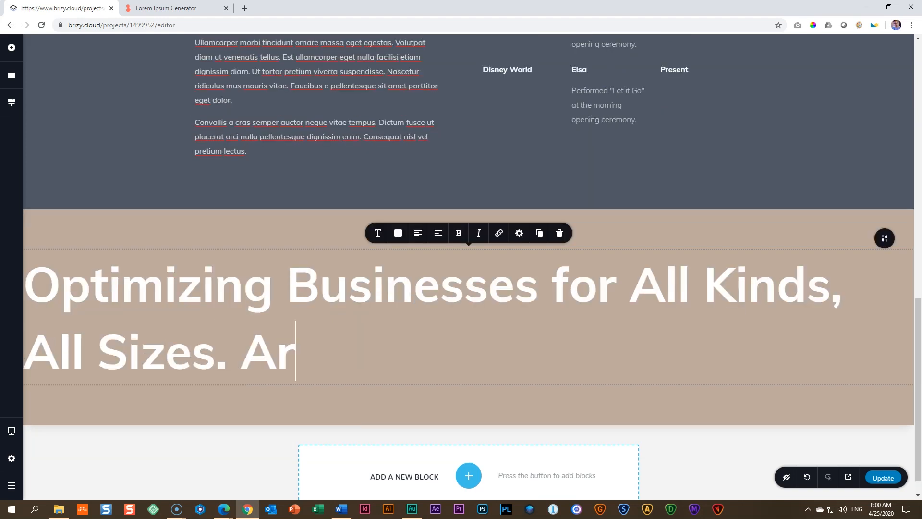
pyautogui.write('e you Ready for ')
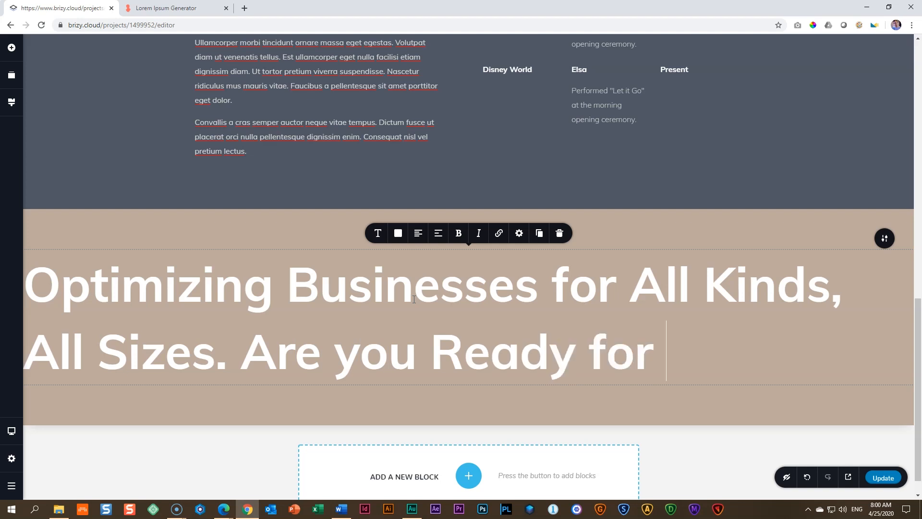
pyautogui.write('the Next B')
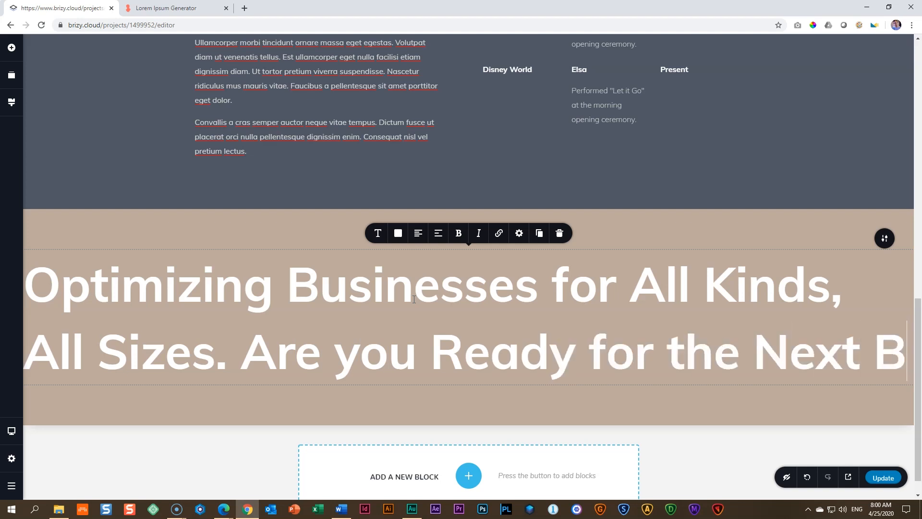
pyautogui.write('ig Change?')
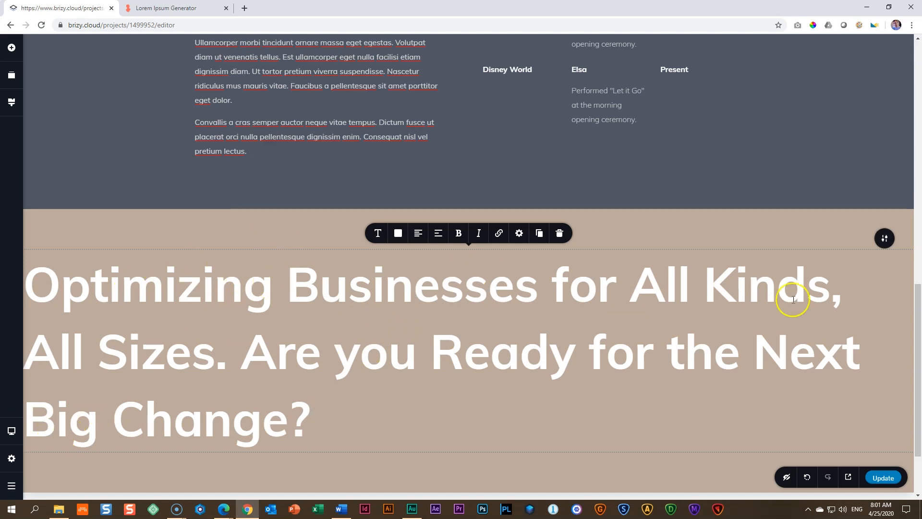
# Step: Italicize the words "Next Big Change" in the beige block's heading
pyautogui.moveTo(754, 342); pyautogui.dragTo(290, 407)
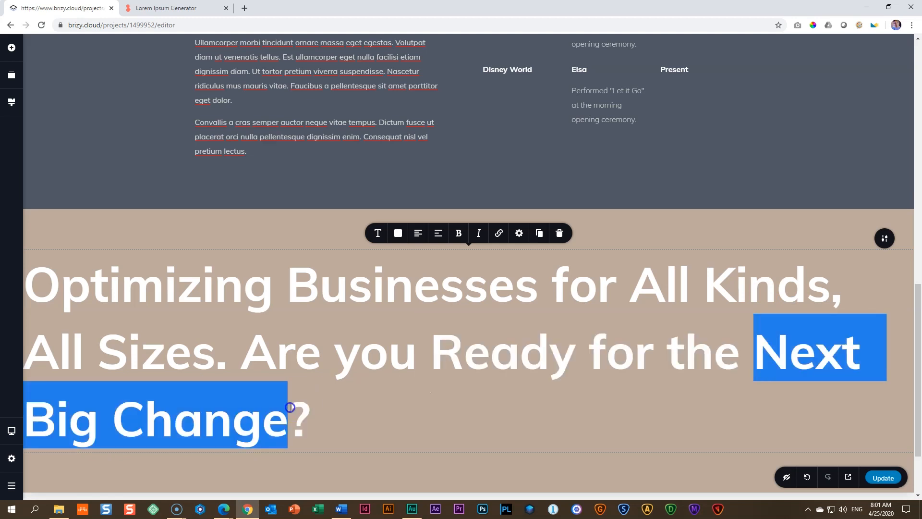
pyautogui.click(479, 234)
pyautogui.click(389, 344)
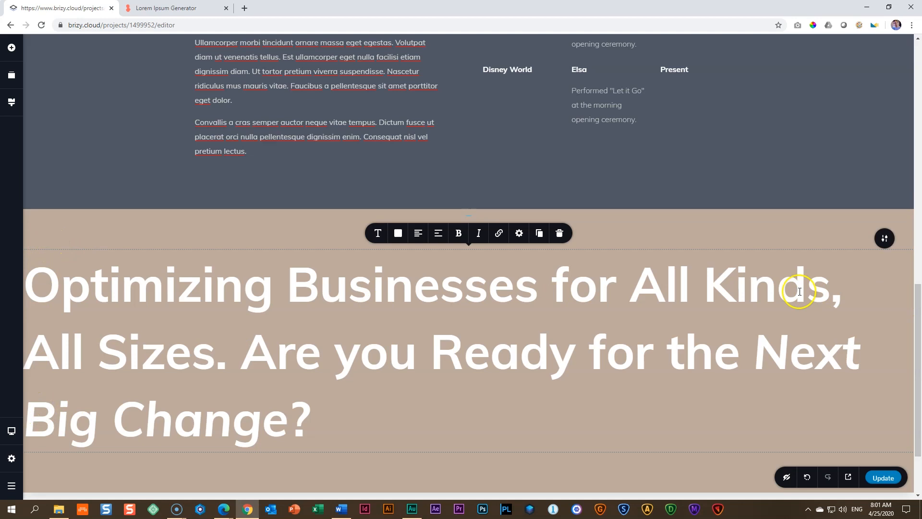
# Step: Set the beige block's right padding to 7 px and its left padding to 300 px
pyautogui.click(885, 238)
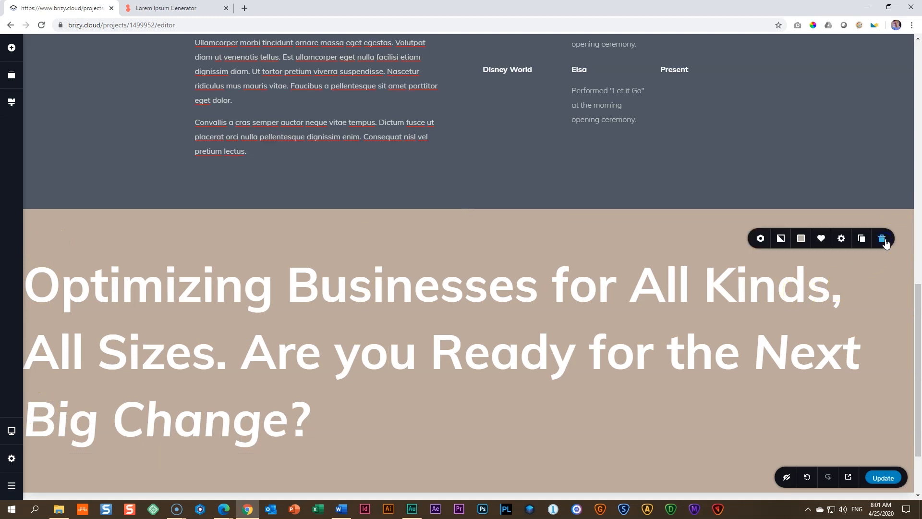
pyautogui.click(841, 238)
pyautogui.click(818, 214)
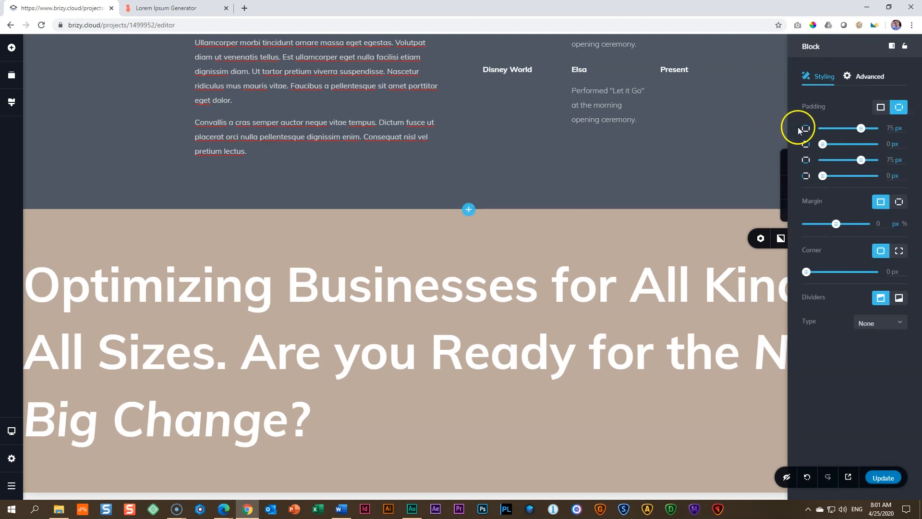
pyautogui.moveTo(821, 144); pyautogui.dragTo(825, 145)
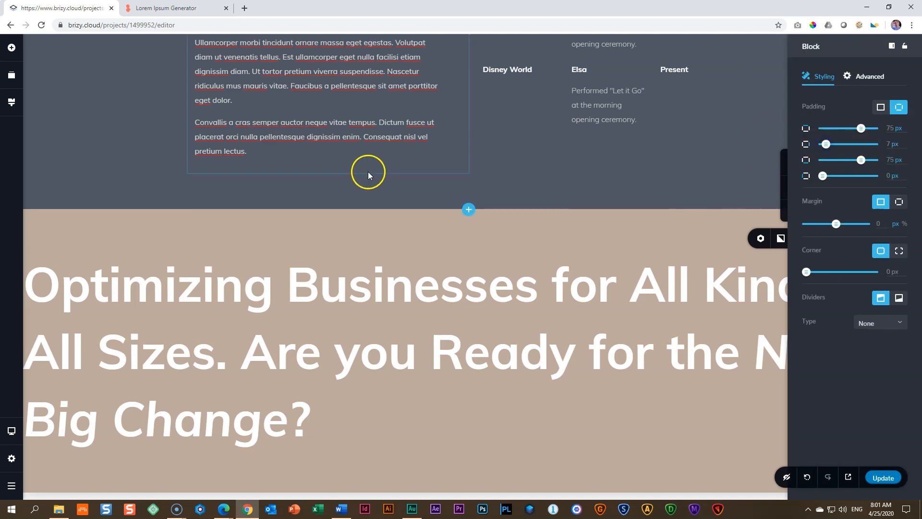
pyautogui.doubleClick(889, 175)
pyautogui.write('300')
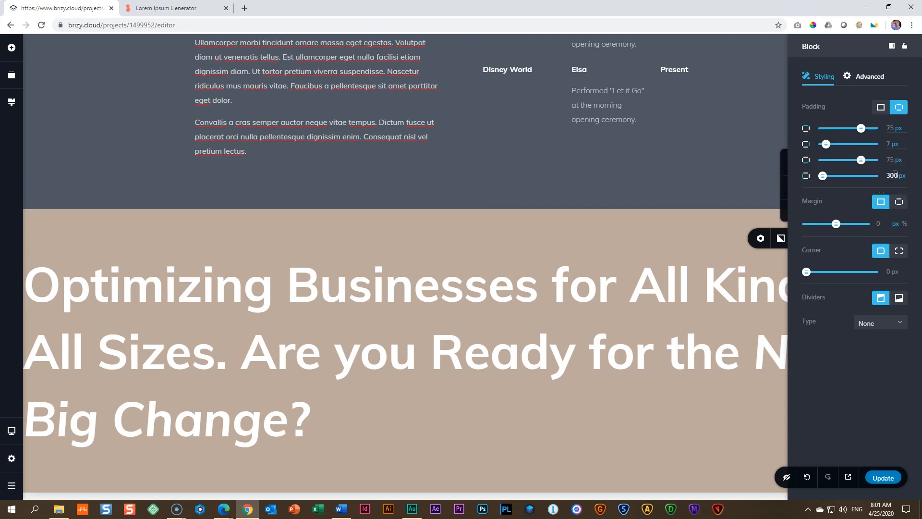
pyautogui.press('Return')
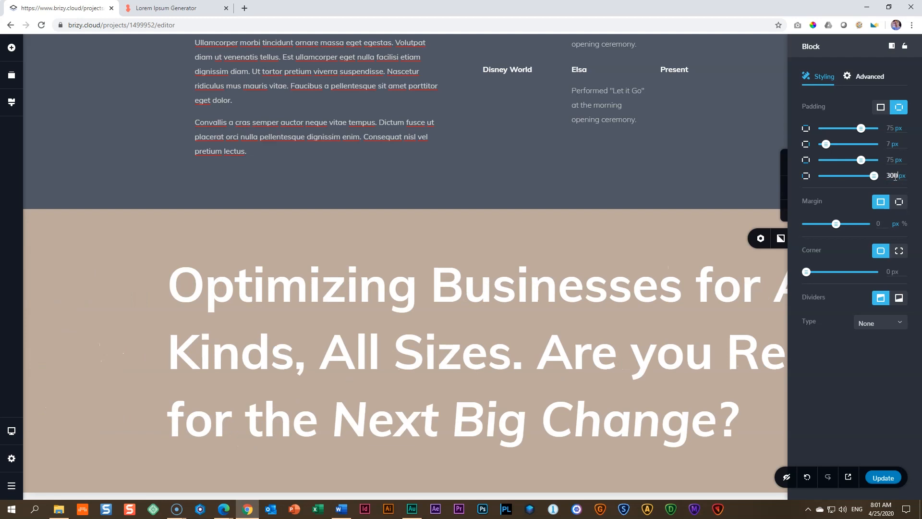
# Step: Set both the left and right padding of the beige block to 200 px
pyautogui.doubleClick(891, 175)
pyautogui.write('200')
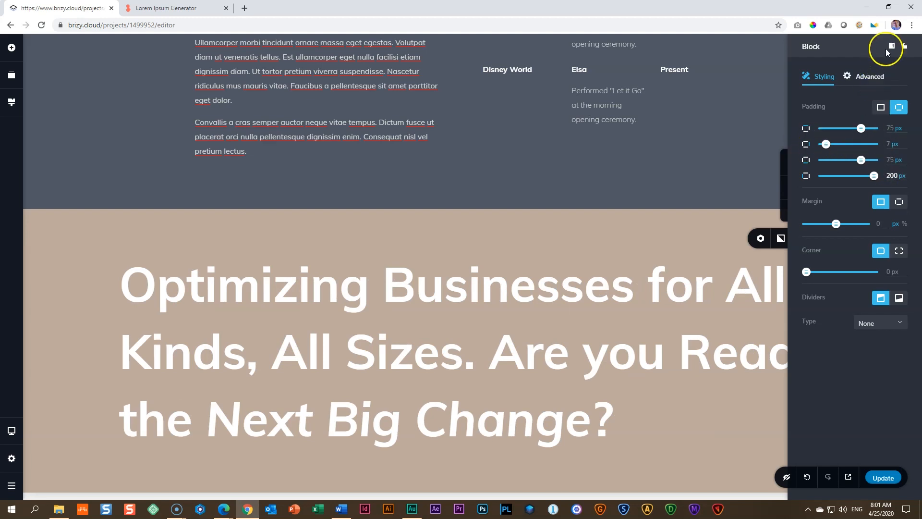
pyautogui.click(887, 49)
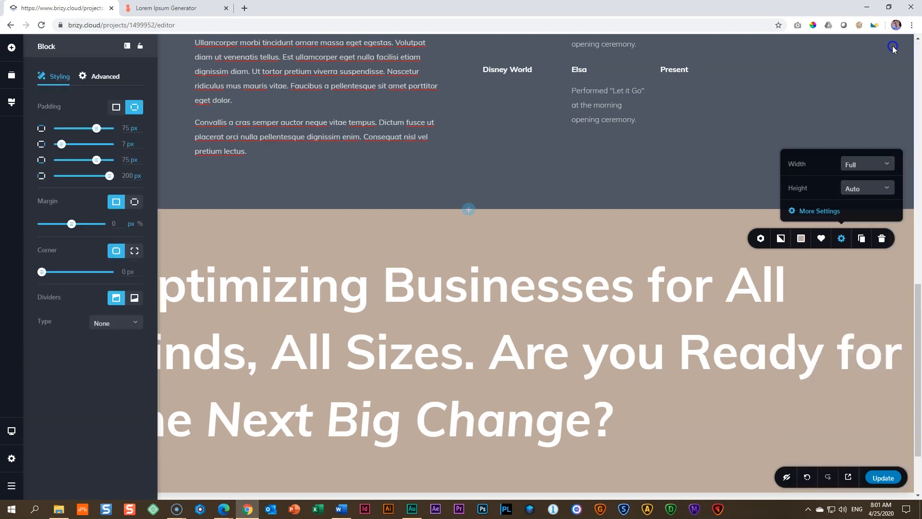
pyautogui.click(124, 144)
pyautogui.write('200')
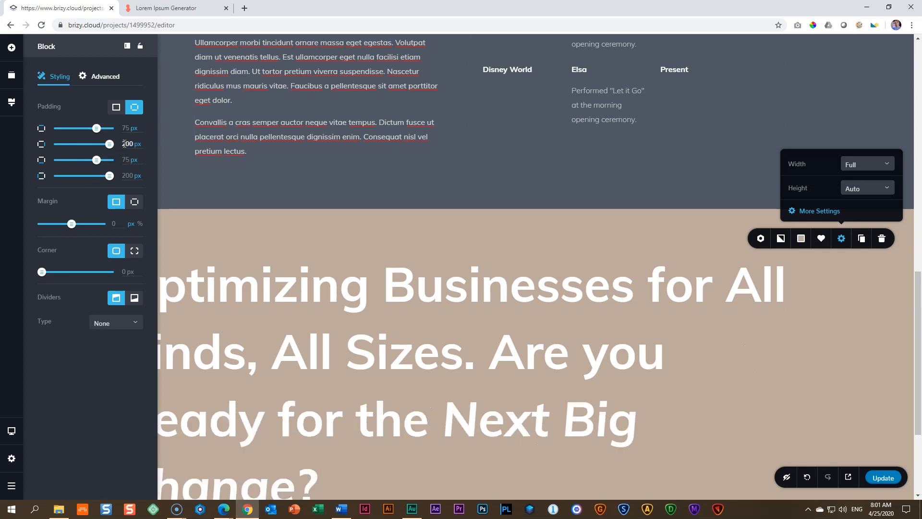
pyautogui.click(127, 46)
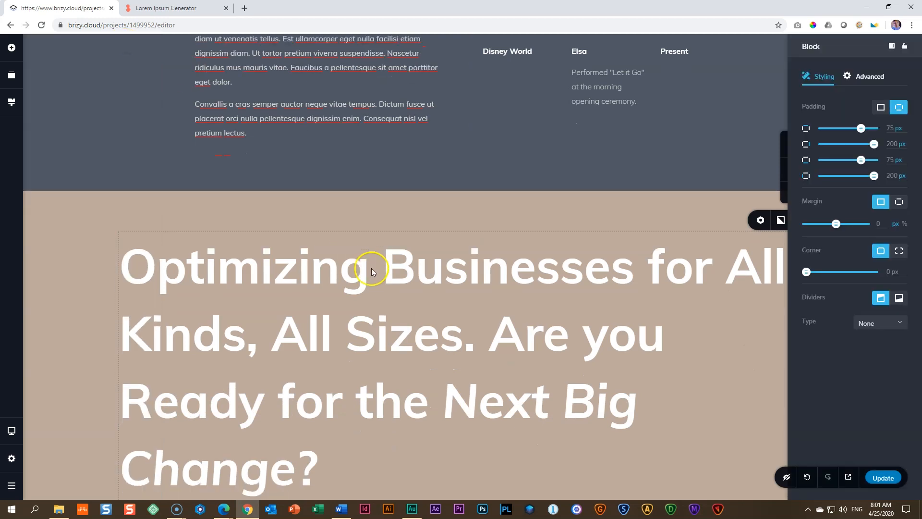
# Step: Align the "Optimizing Businesses" heading text to the right
pyautogui.scroll(-3, 373, 271)
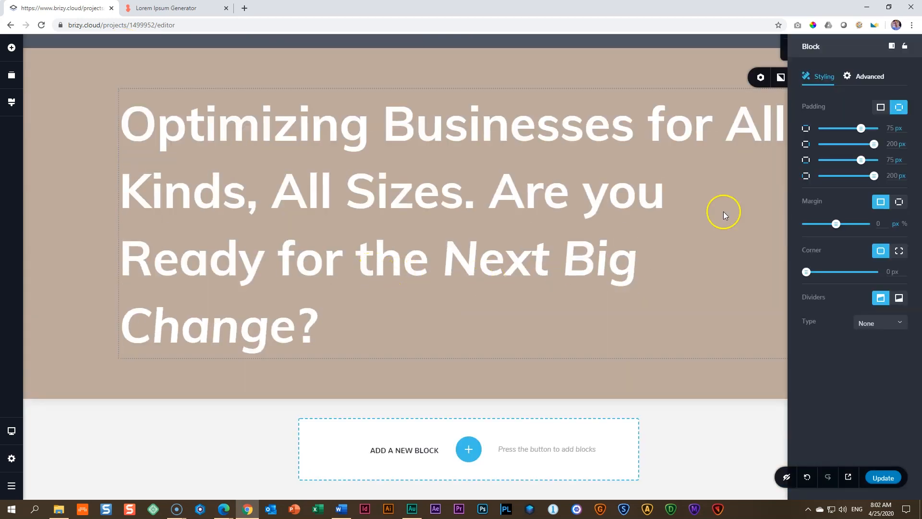
pyautogui.click(559, 123)
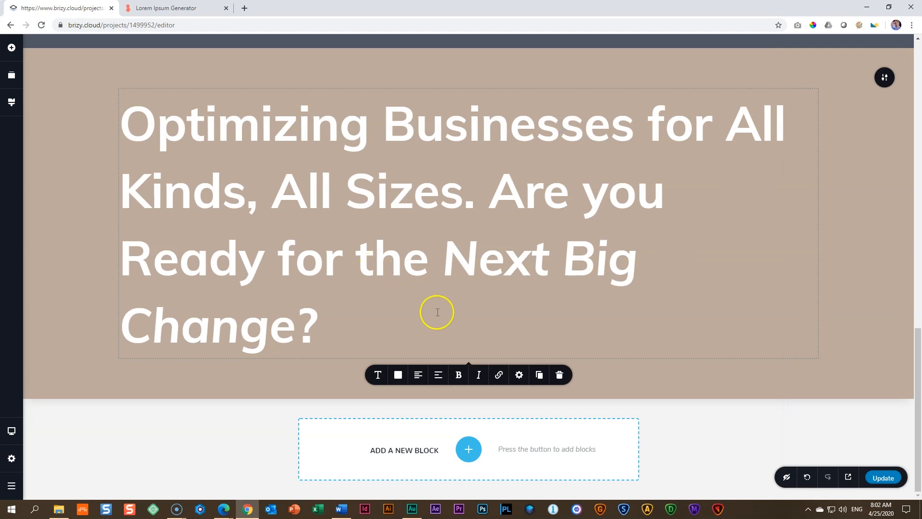
pyautogui.click(421, 375)
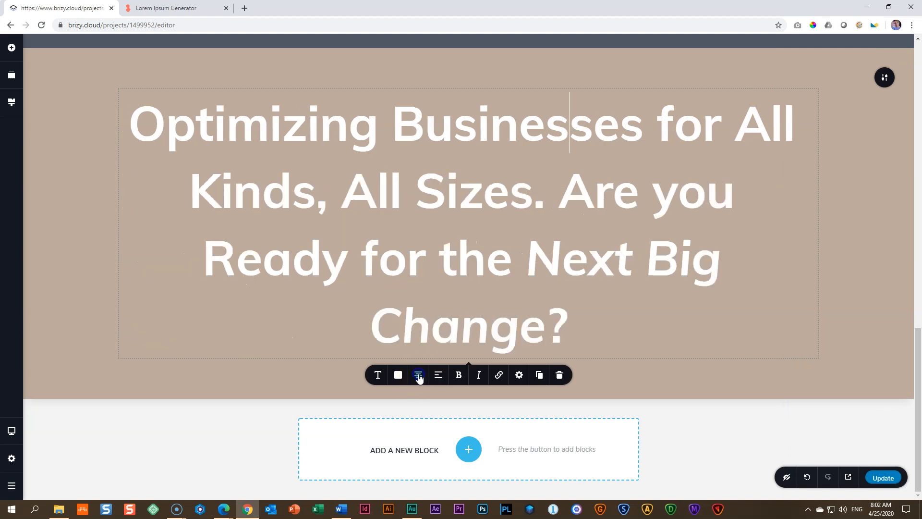
pyautogui.click(420, 376)
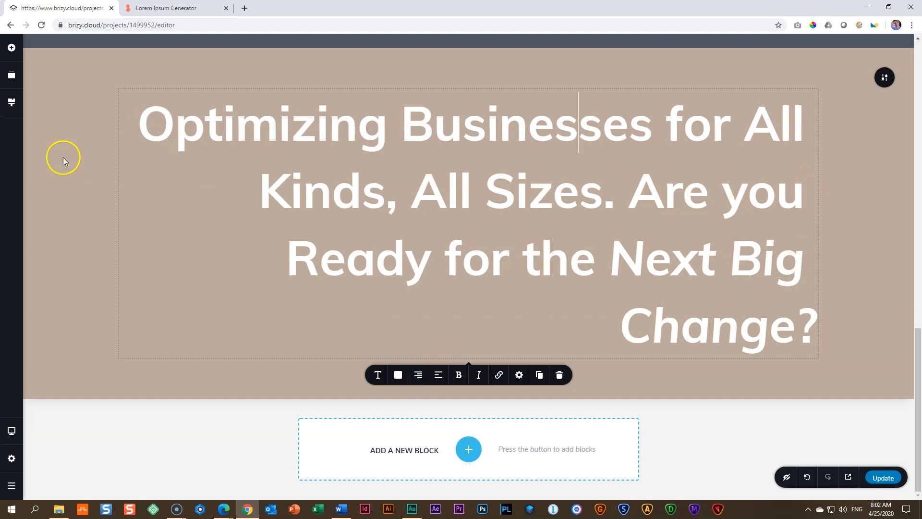
# Step: Set the beige block's right and left padding to 150 px each
pyautogui.click(883, 79)
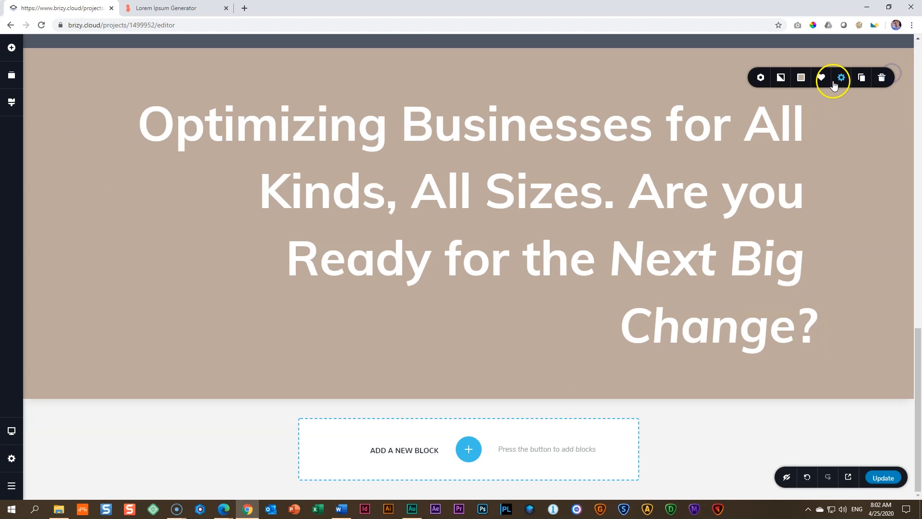
pyautogui.click(842, 79)
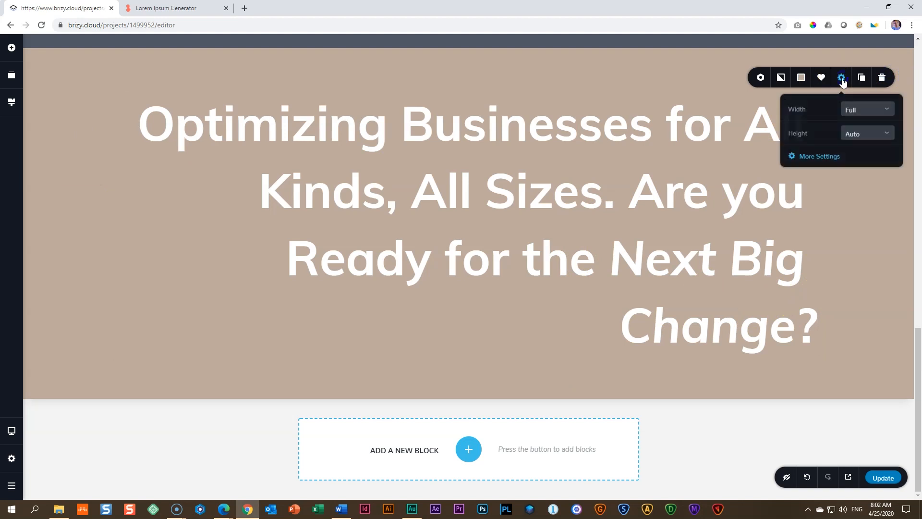
pyautogui.click(813, 157)
pyautogui.doubleClick(893, 142)
pyautogui.write('150')
pyautogui.doubleClick(891, 175)
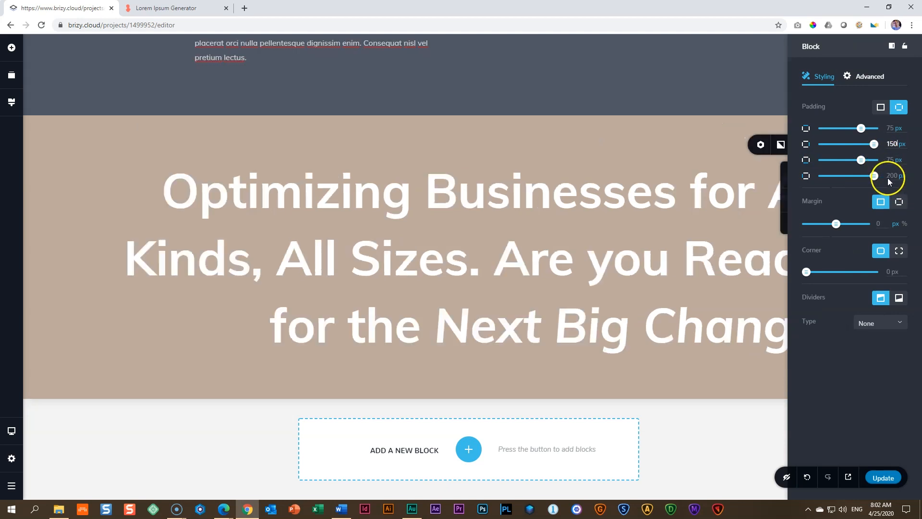
pyautogui.write('150')
pyautogui.click(669, 249)
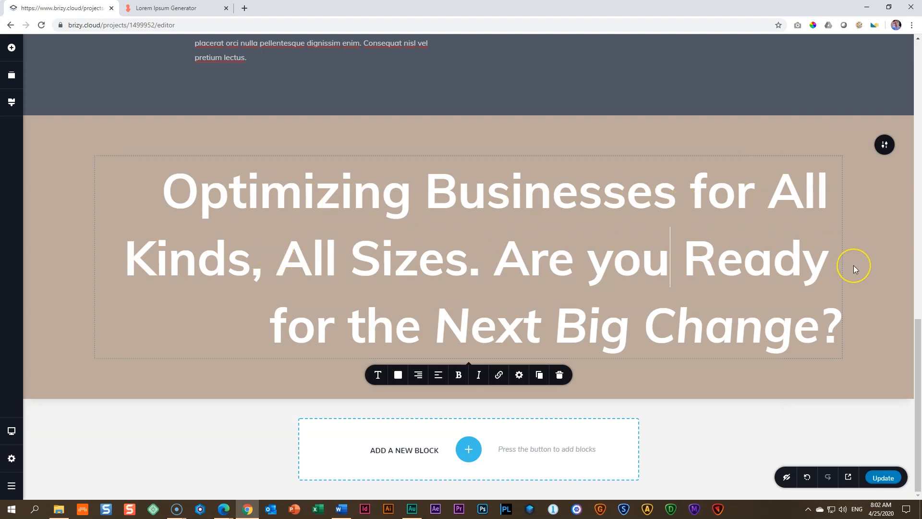
pyautogui.click(869, 264)
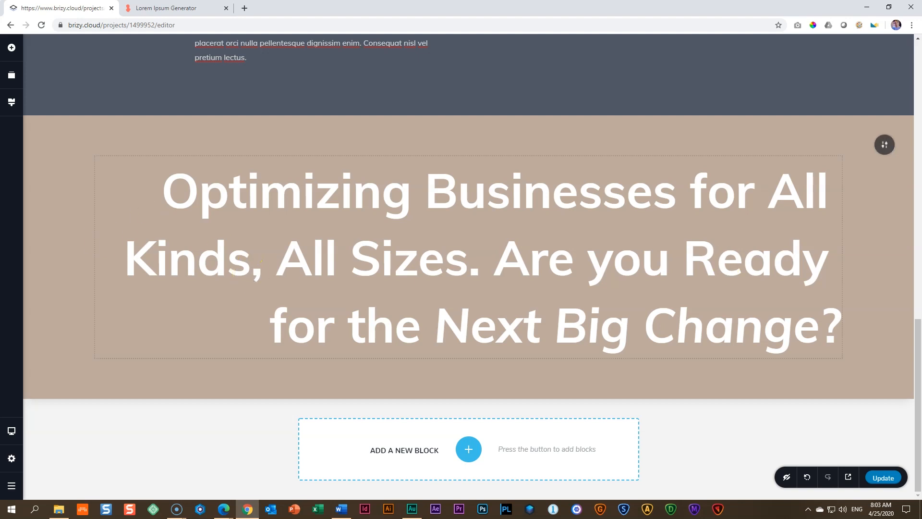
# Step: Switch the editor to tablet view and set the "Optimizing Businesses" heading's font size to 50
pyautogui.moveTo(11, 434)
pyautogui.click(58, 420)
pyautogui.scroll(-2, 377, 356)
pyautogui.click(447, 294)
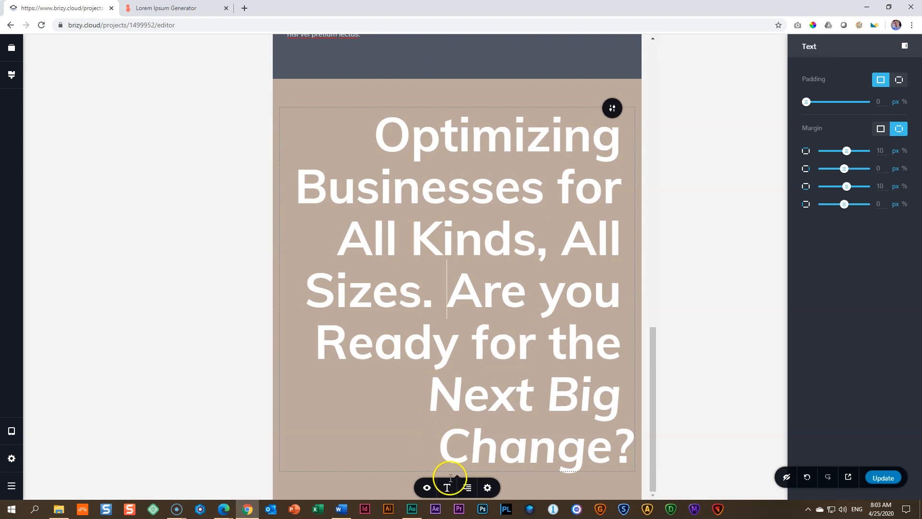
pyautogui.click(447, 489)
pyautogui.click(423, 421)
pyautogui.write('80')
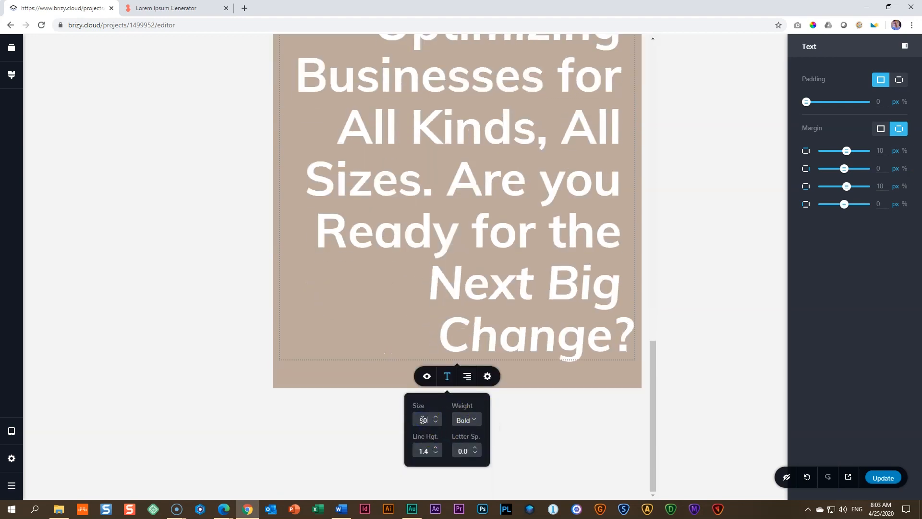
# Step: Set the beige block's right and left padding to 100 px each in tablet view
pyautogui.scroll(3, 429, 369)
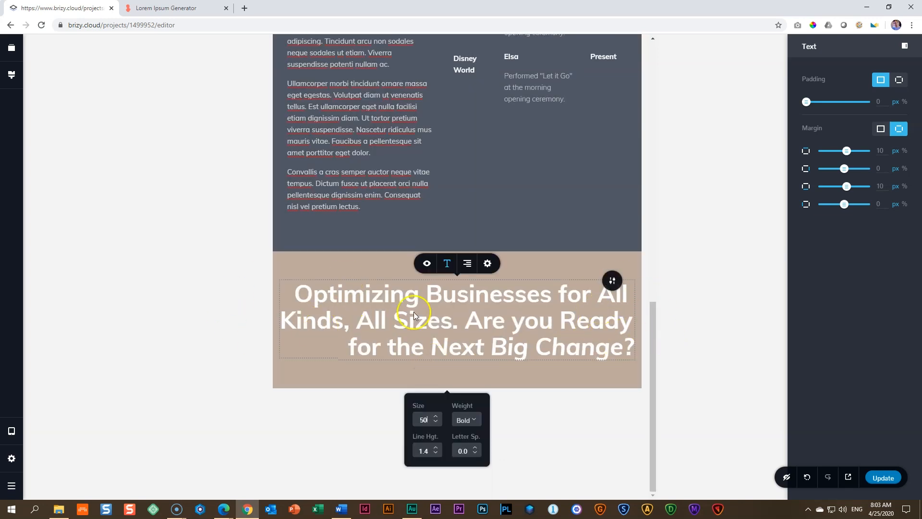
pyautogui.click(611, 280)
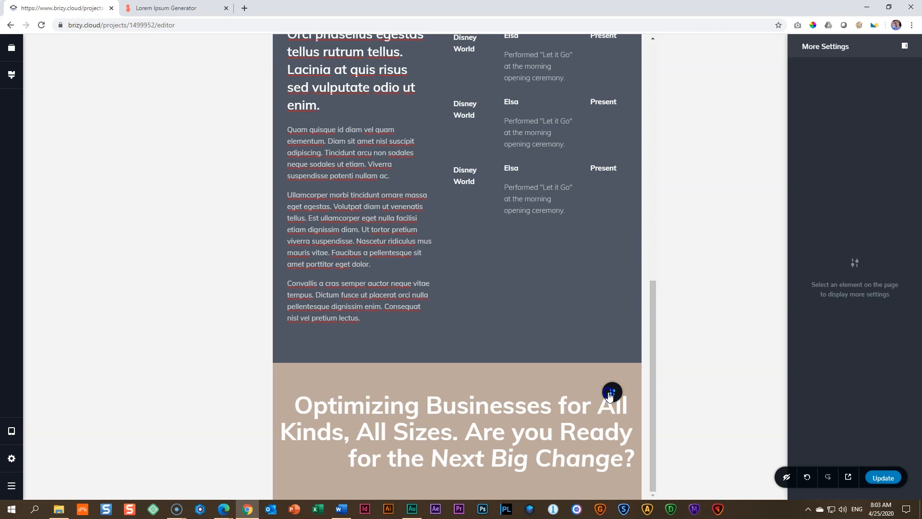
pyautogui.click(610, 394)
pyautogui.doubleClick(891, 116)
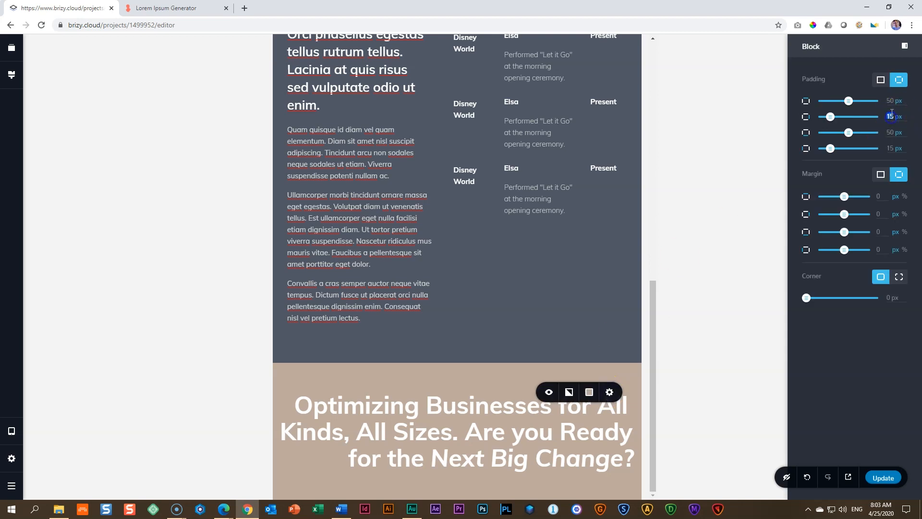
pyautogui.write('100')
pyautogui.click(893, 112)
pyautogui.doubleClick(891, 147)
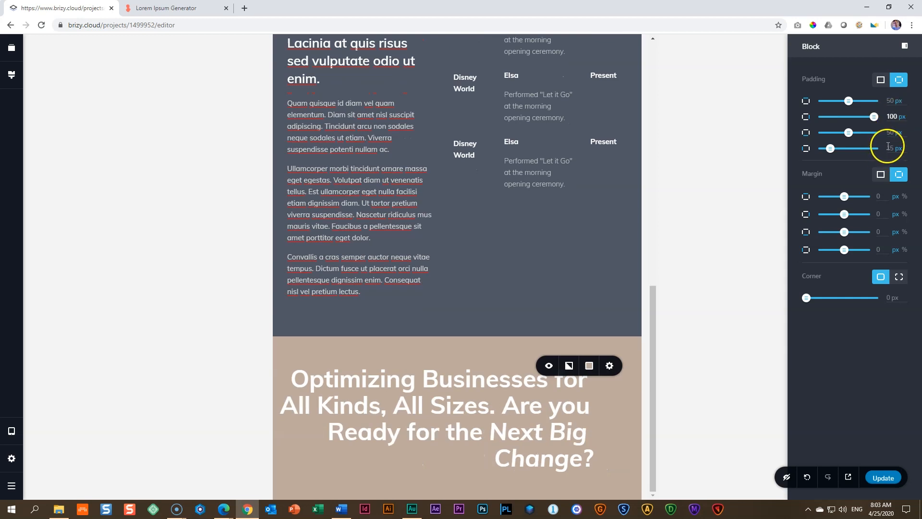
pyautogui.write('100')
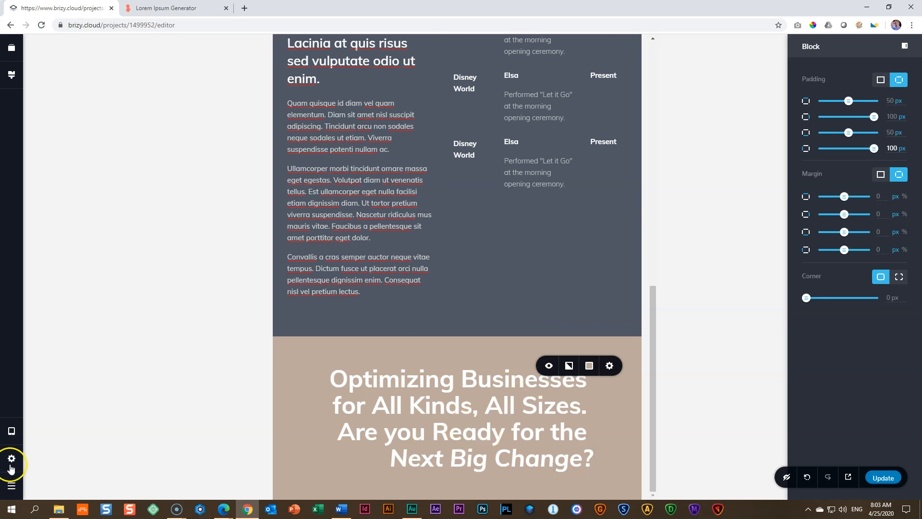
# Step: Switch the editor to mobile view and select the "Optimizing Businesses" heading text
pyautogui.click(11, 431)
pyautogui.click(64, 445)
pyautogui.scroll(-8, 500, 377)
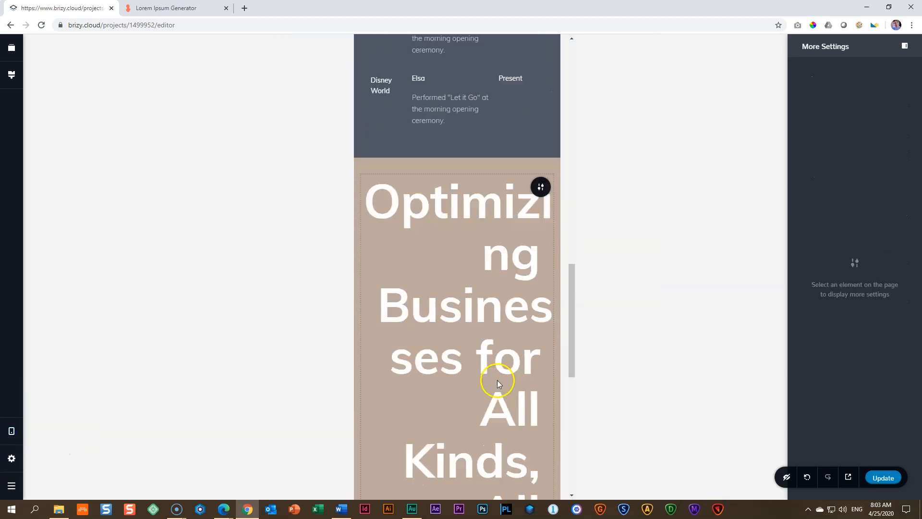
pyautogui.scroll(2, 497, 380)
pyautogui.click(497, 353)
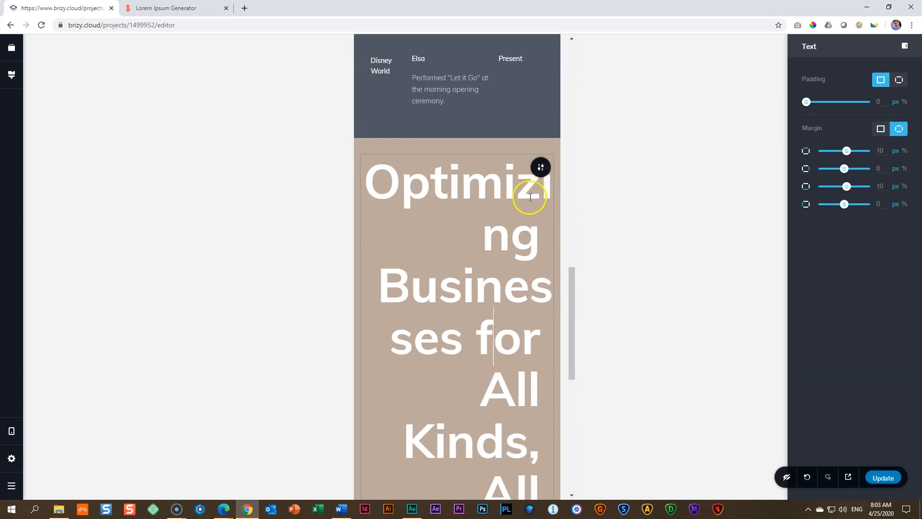
# Step: Set the mobile font size of the "Optimizing Businesses" heading to 48 and check how it wraps
pyautogui.scroll(-8, 512, 380)
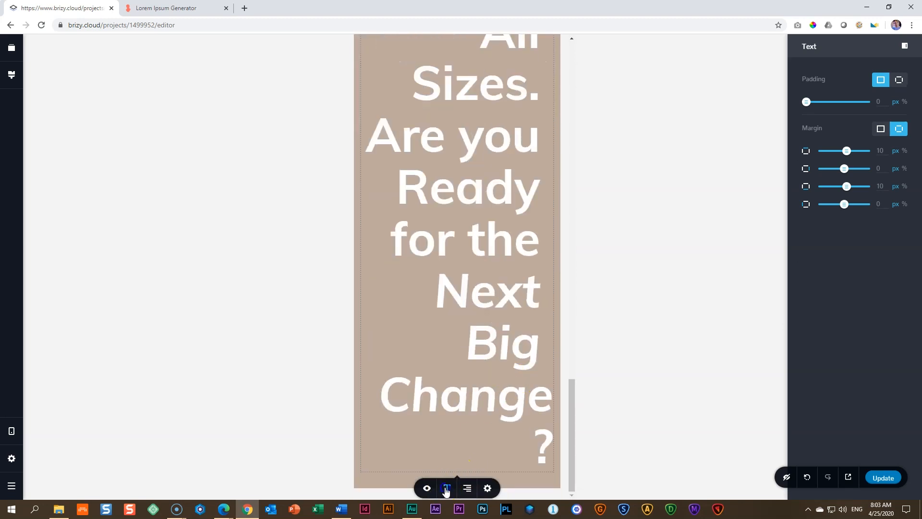
pyautogui.click(447, 488)
pyautogui.doubleClick(422, 420)
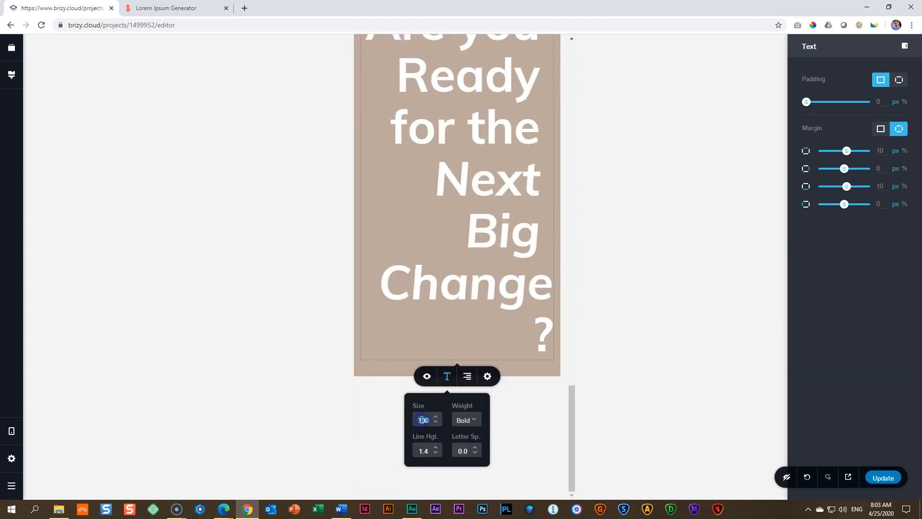
pyautogui.write('48')
pyautogui.scroll(5, 465, 349)
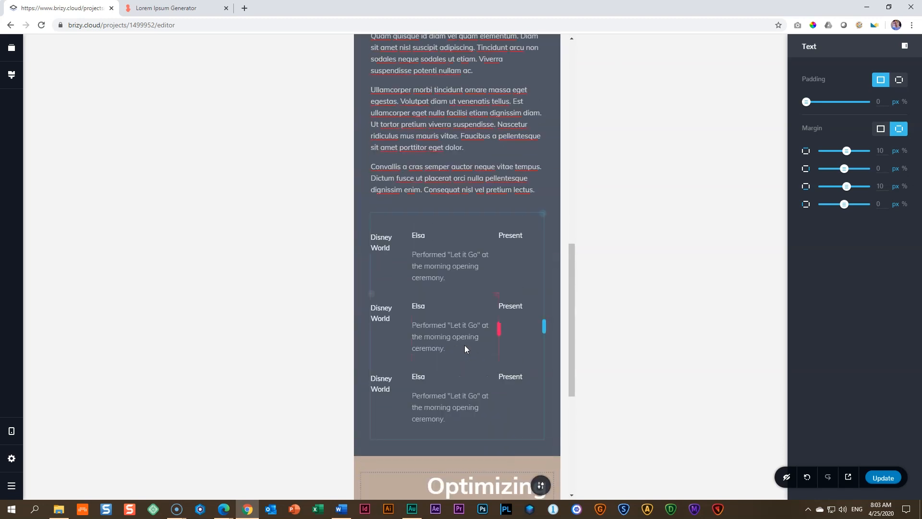
pyautogui.scroll(-6, 475, 327)
pyautogui.scroll(4, 529, 282)
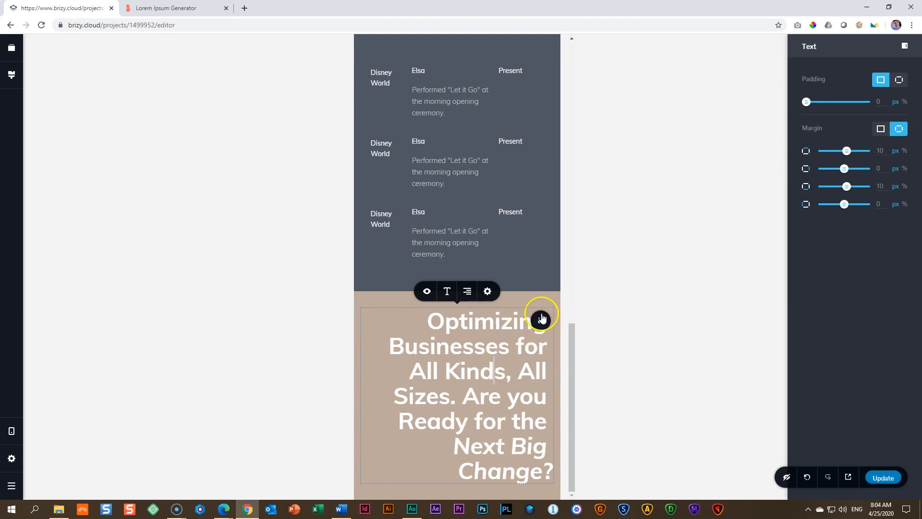
# Step: Set the "Optimizing Businesses" heading's mobile font size to 36
pyautogui.click(448, 291)
pyautogui.doubleClick(421, 226)
pyautogui.write('35')
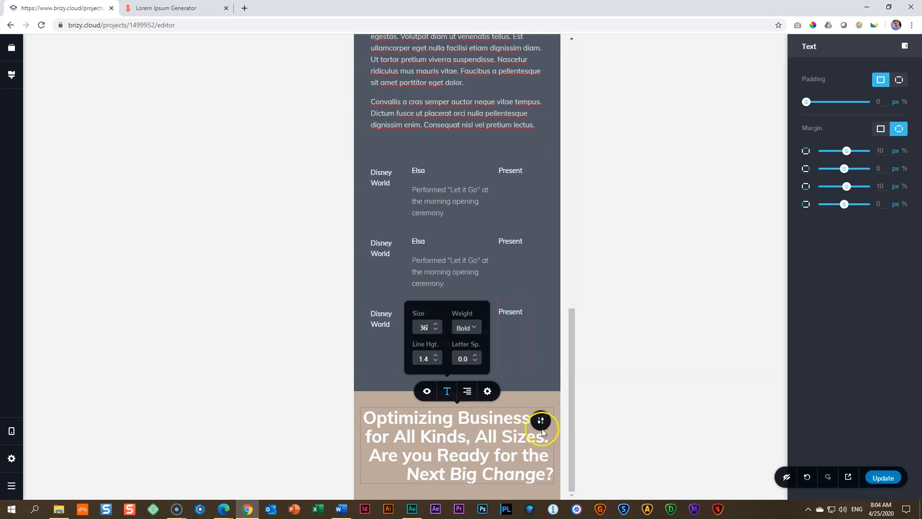
# Step: Set the beige block's right and left padding to 35 px each in mobile view
pyautogui.click(542, 431)
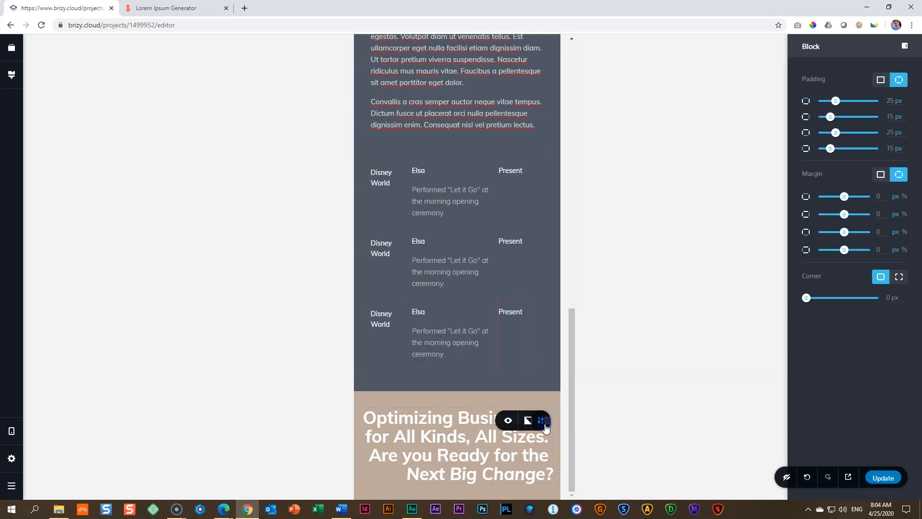
pyautogui.doubleClick(890, 116)
pyautogui.write('35')
pyautogui.doubleClick(892, 148)
pyautogui.write('35')
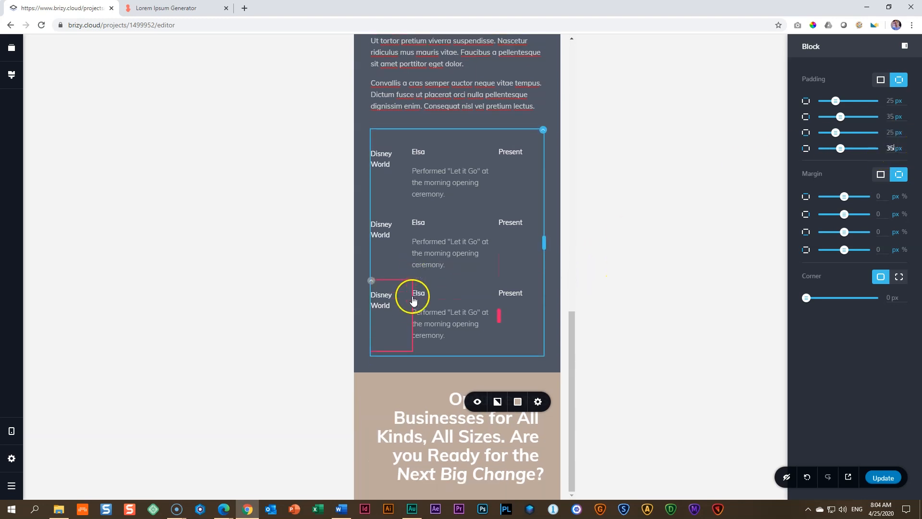
# Step: Set the "Optimizing Businesses" heading's mobile line height to 1.3
pyautogui.click(505, 446)
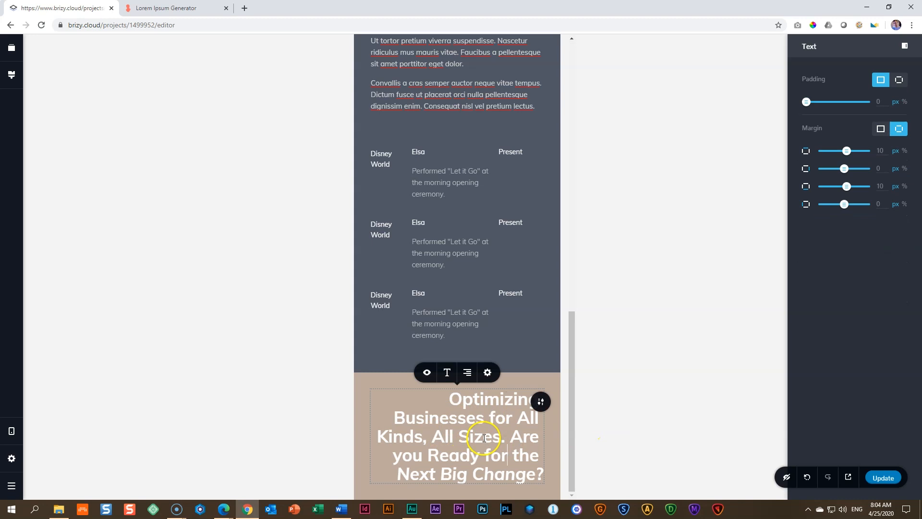
pyautogui.click(447, 372)
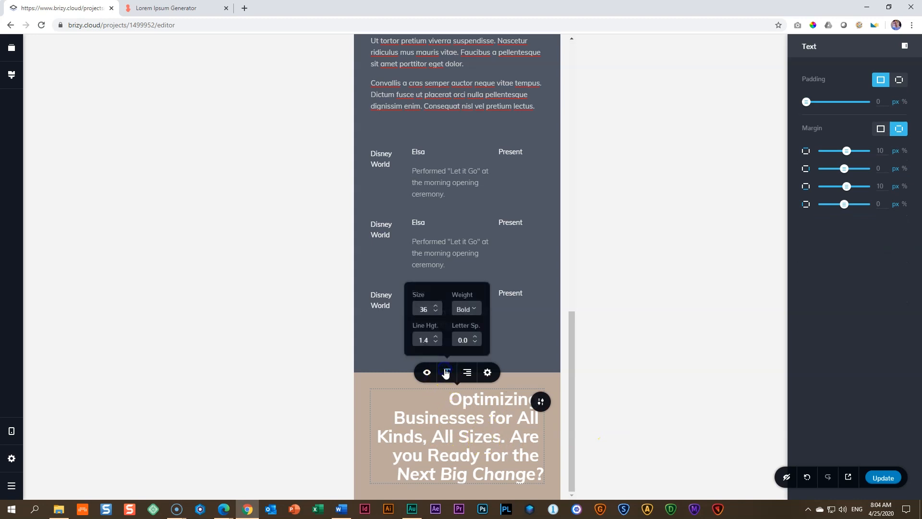
pyautogui.click(435, 337)
pyautogui.click(436, 343)
pyautogui.click(437, 344)
pyautogui.click(436, 338)
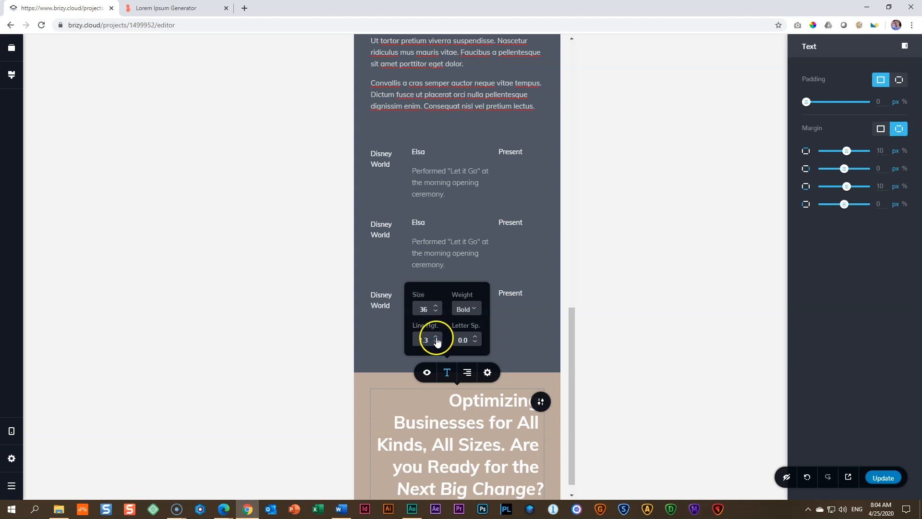
pyautogui.click(436, 344)
pyautogui.click(498, 442)
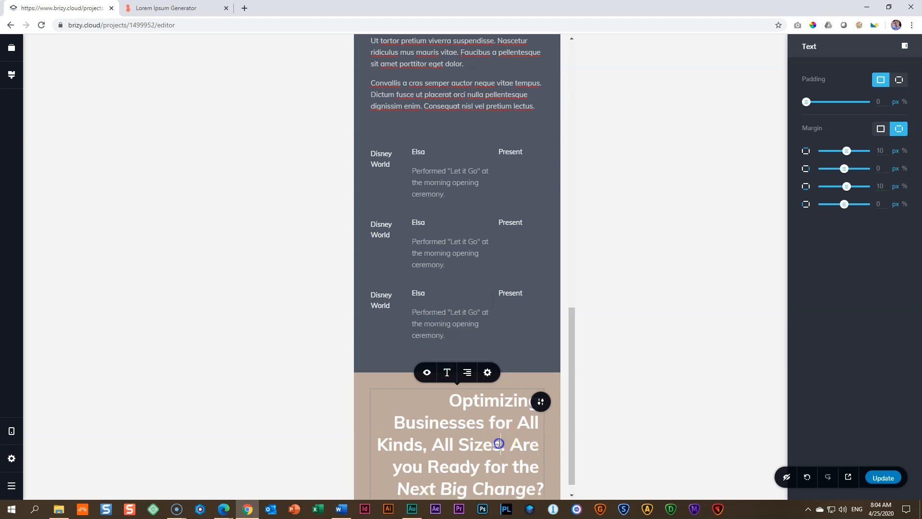
# Step: Review the mobile heading and switch the editor back to desktop view
pyautogui.scroll(-1, 499, 442)
pyautogui.click(503, 408)
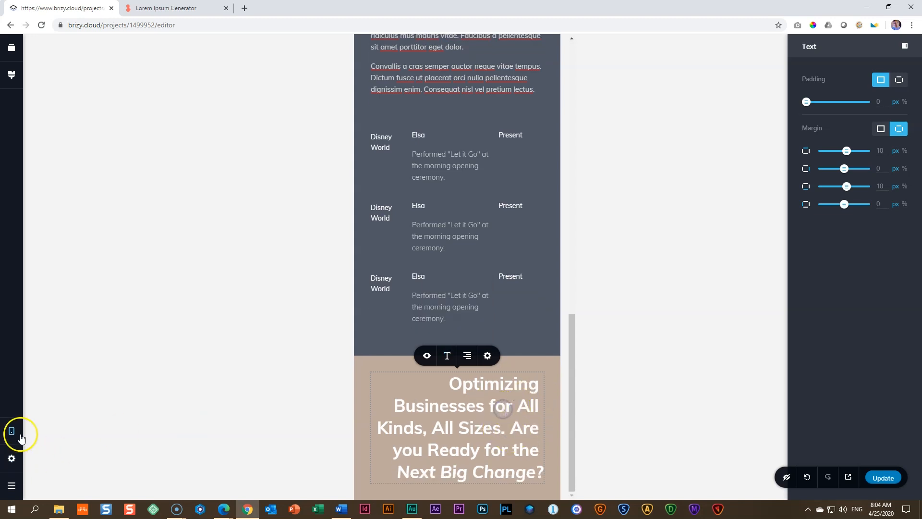
pyautogui.click(12, 431)
pyautogui.click(64, 399)
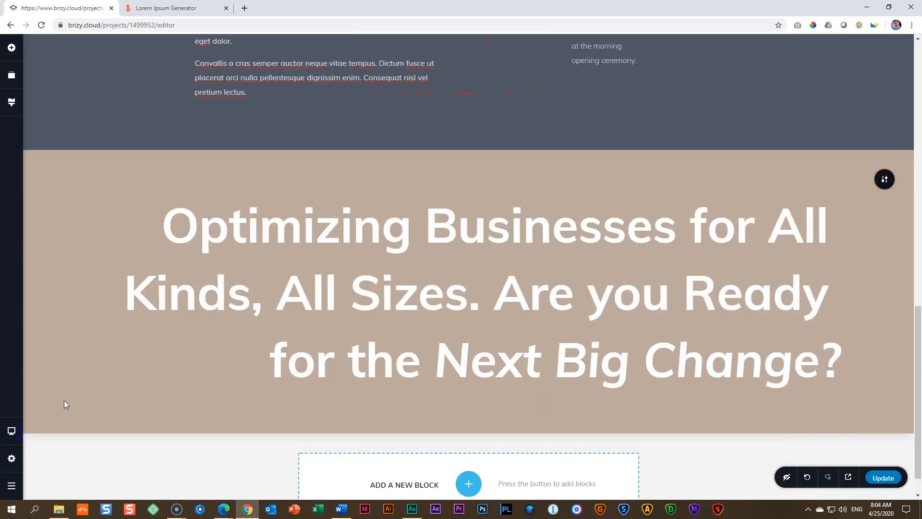
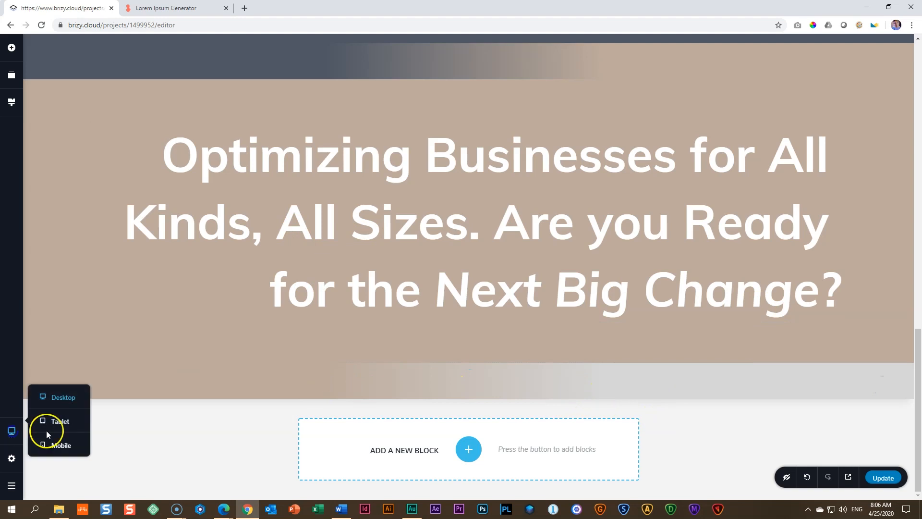
# Step: Switch the editor to tablet view
pyautogui.click(57, 421)
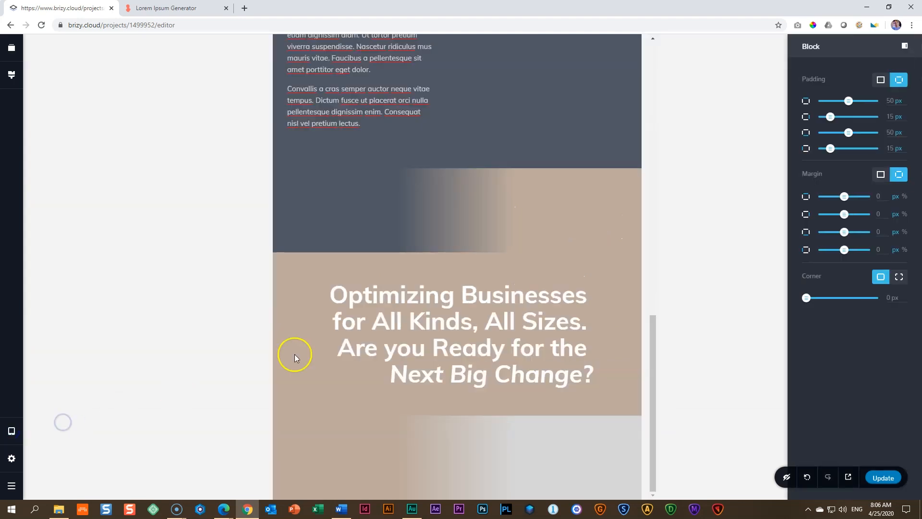
pyautogui.click(434, 206)
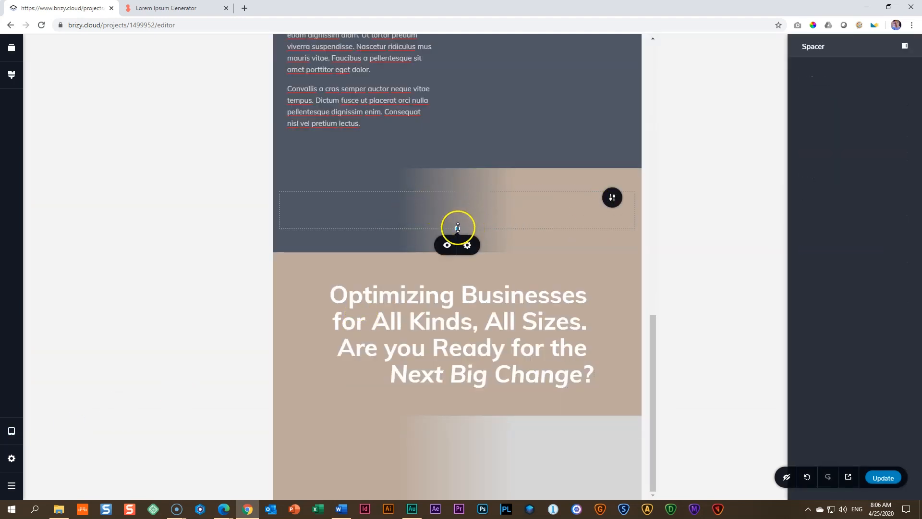
pyautogui.click(448, 246)
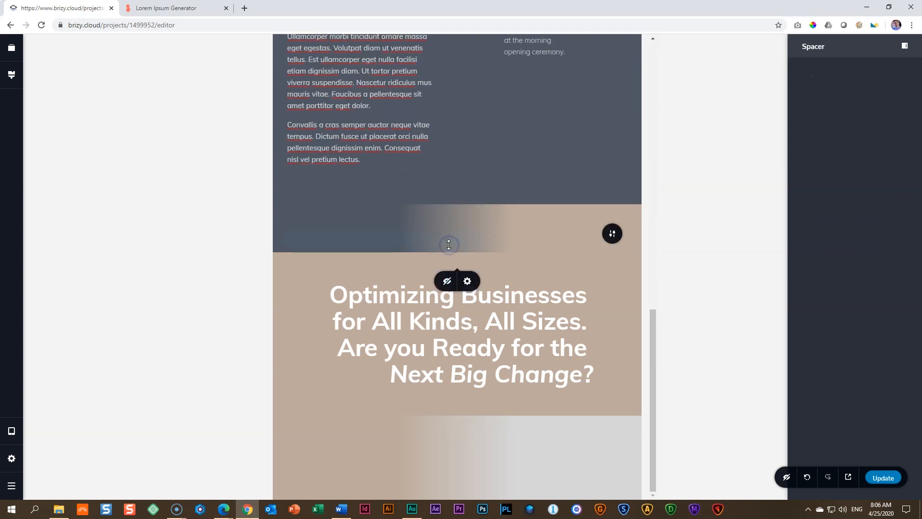
pyautogui.click(787, 478)
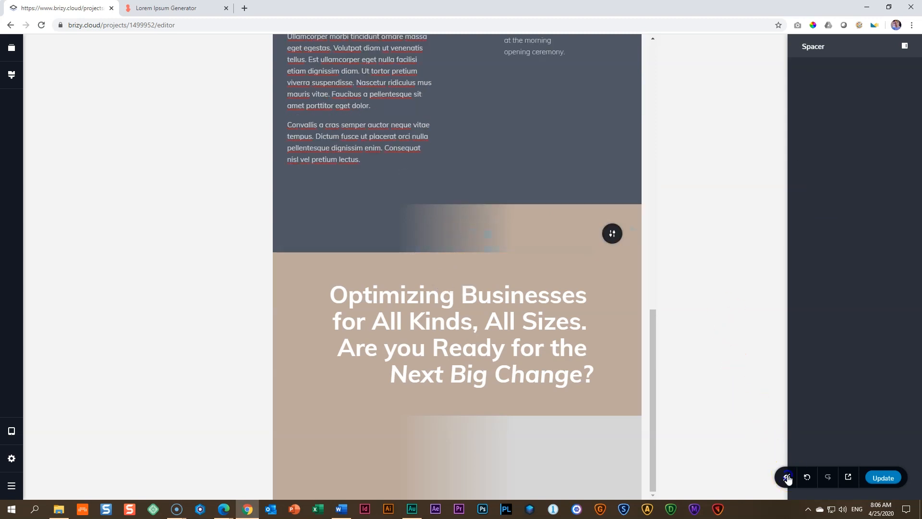
pyautogui.click(446, 212)
pyautogui.click(447, 246)
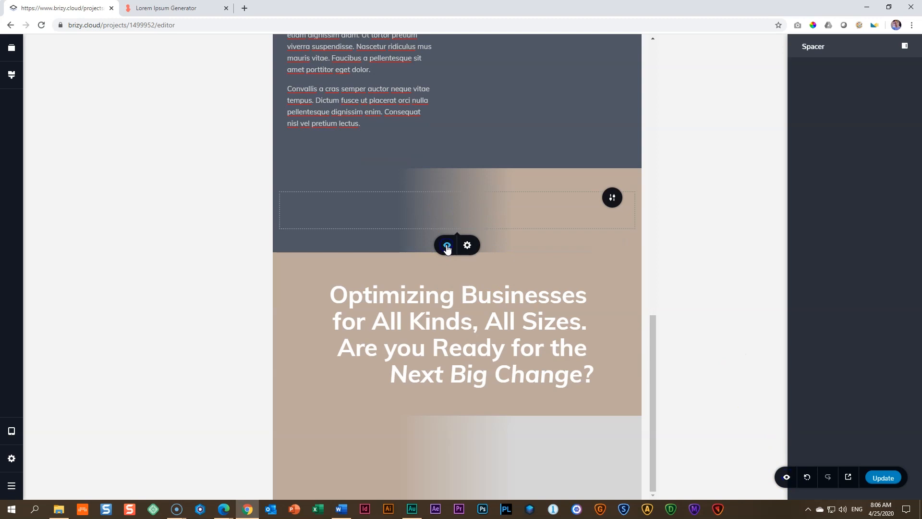
# Step: Remove the padding on all sides of the gradient block above the headline in tablet view
pyautogui.click(614, 197)
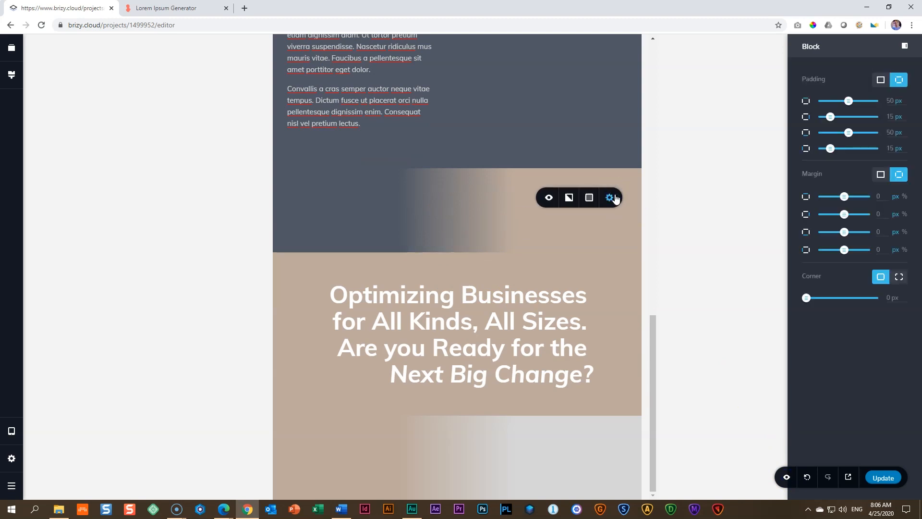
pyautogui.click(881, 78)
pyautogui.moveTo(840, 100); pyautogui.dragTo(803, 102)
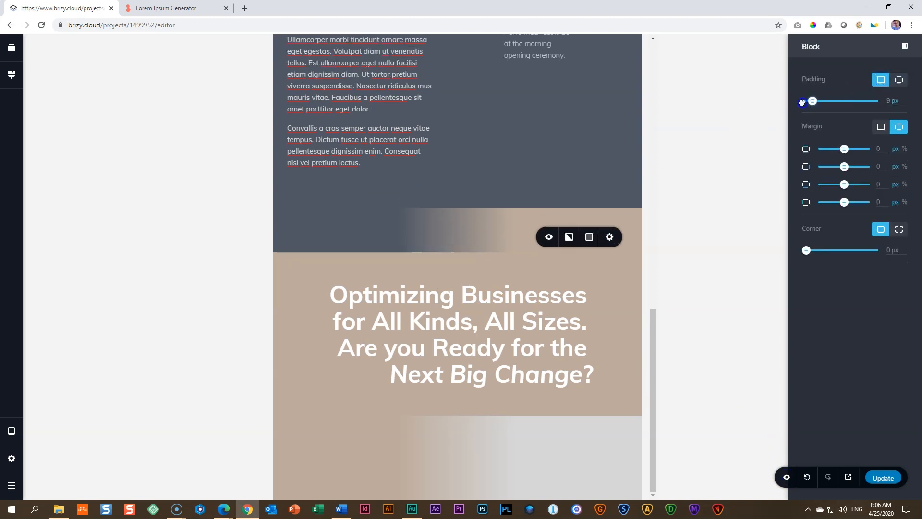
# Step: Set the tablet height of the spacer in the gradient block above the headline to 50 px
pyautogui.click(453, 240)
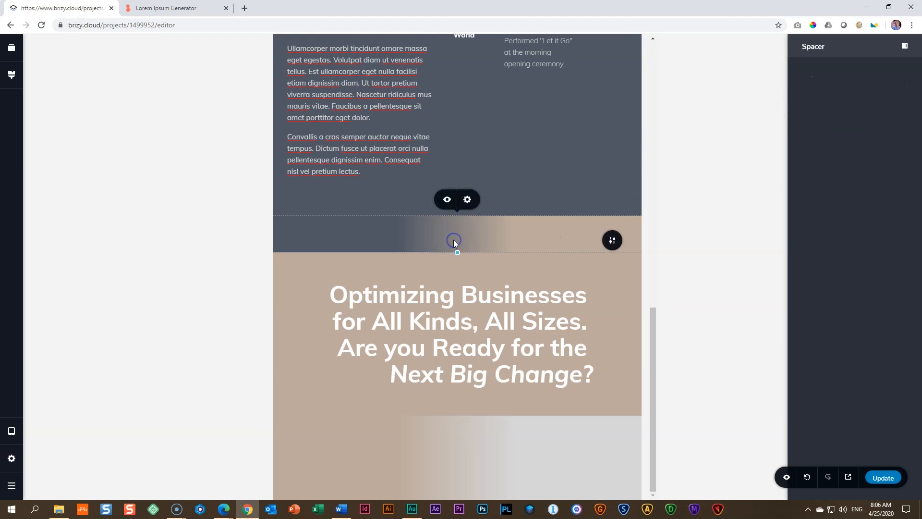
pyautogui.click(468, 201)
pyautogui.click(502, 169)
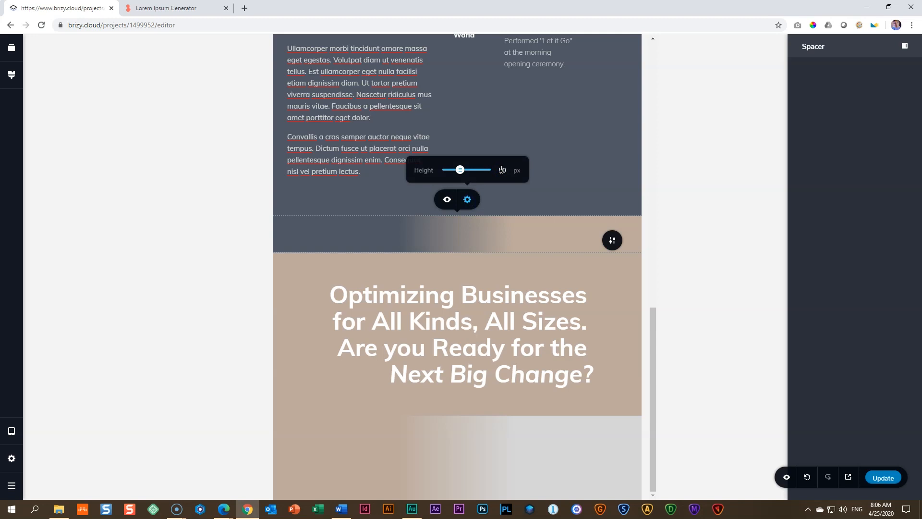
pyautogui.click(460, 405)
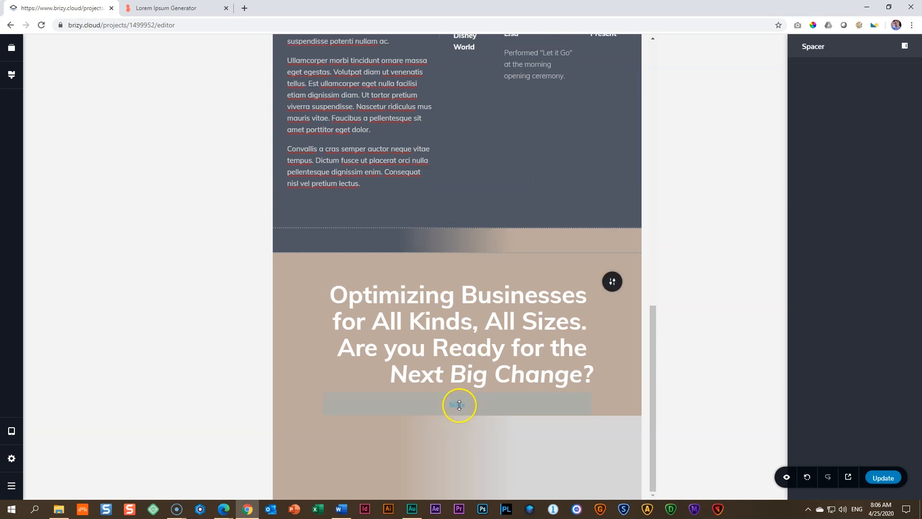
pyautogui.click(463, 402)
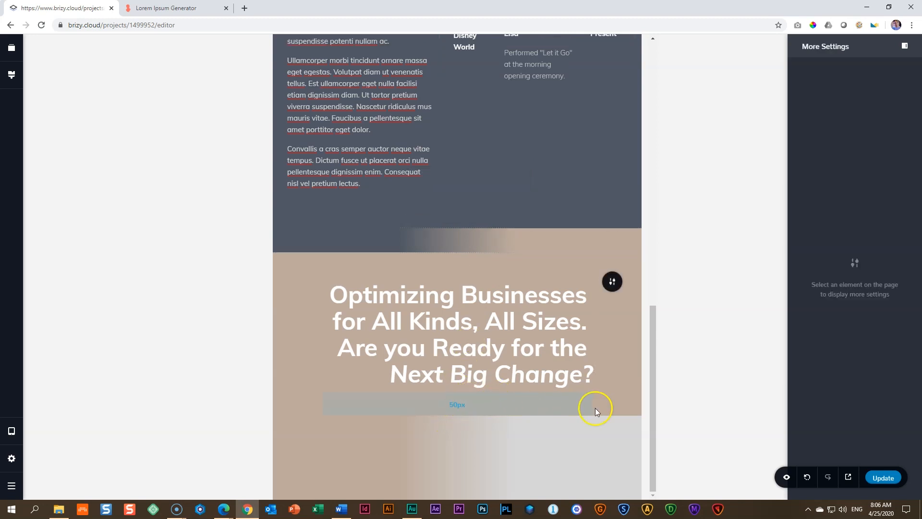
# Step: Set the padding of the gradient block below the headline to 0 px on all sides in tablet view
pyautogui.click(611, 444)
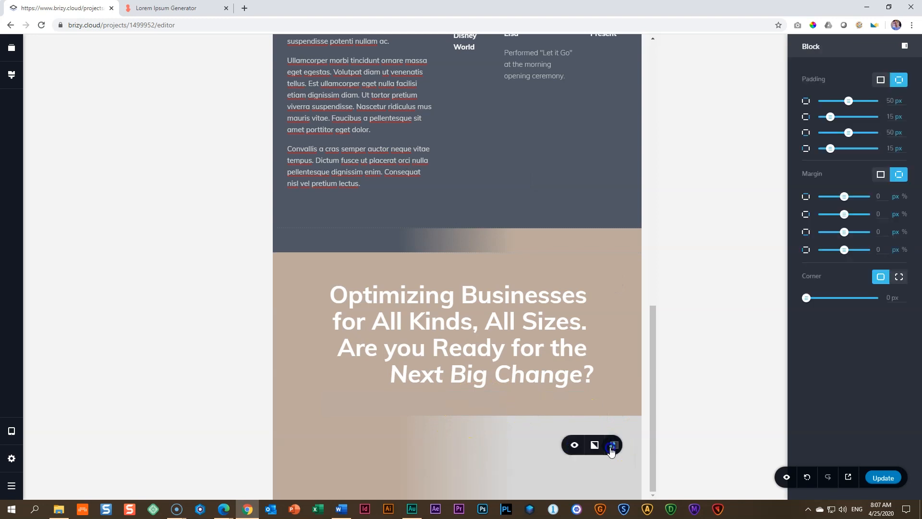
pyautogui.click(880, 80)
pyautogui.moveTo(849, 101); pyautogui.dragTo(783, 107)
# Step: Set the tablet height of the spacer in the gradient block below the headline to 50 px
pyautogui.click(455, 476)
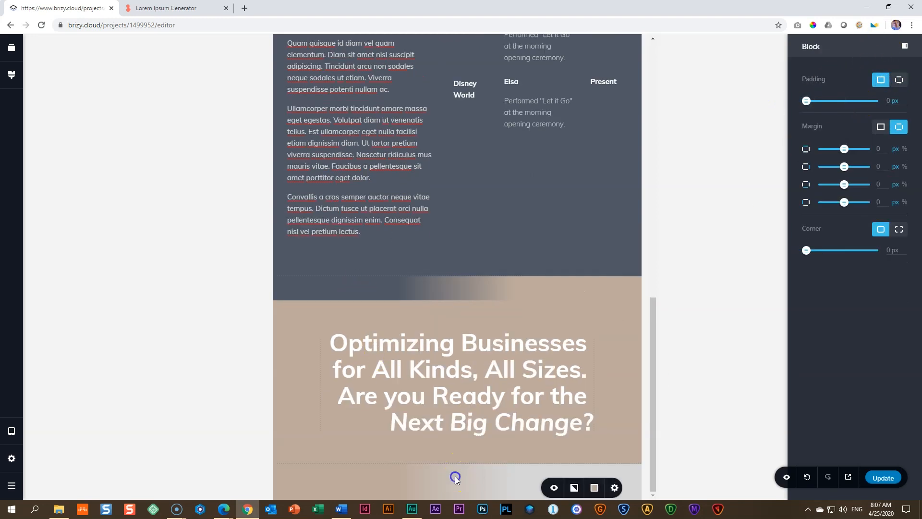
pyautogui.click(468, 447)
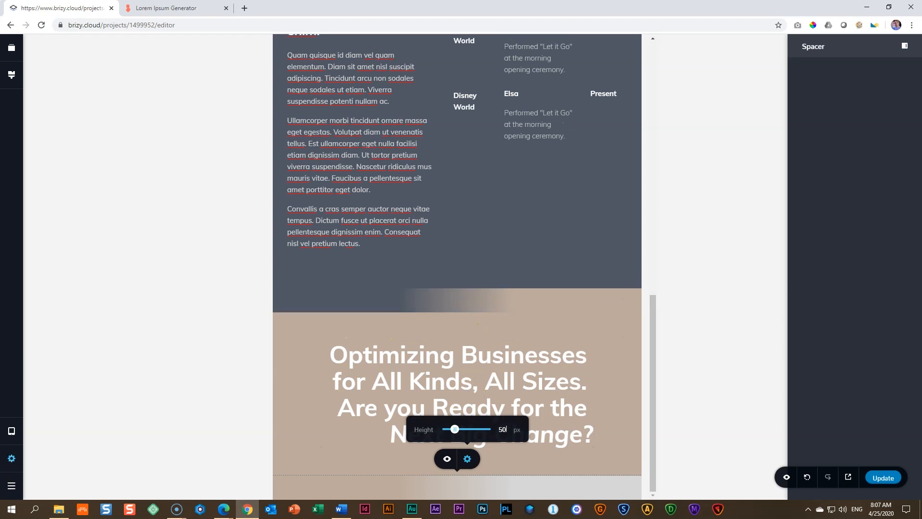
pyautogui.click(11, 459)
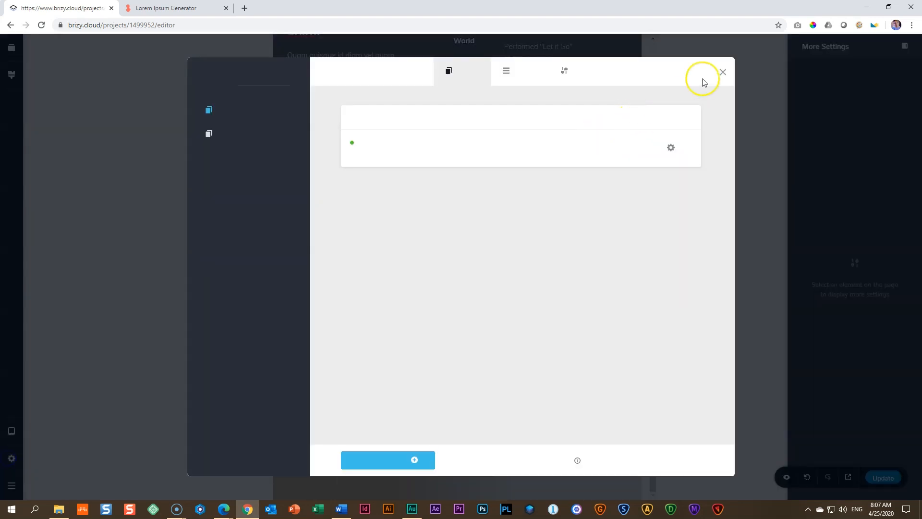
pyautogui.click(721, 73)
# Step: Switch to mobile view and set the padding of the gradient block above the headline to 0 px on all sides
pyautogui.click(11, 431)
pyautogui.click(56, 445)
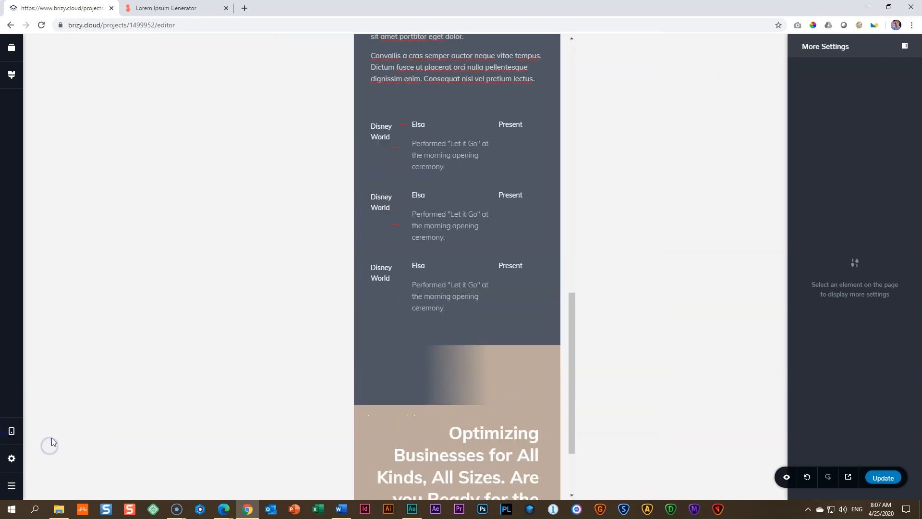
pyautogui.click(542, 376)
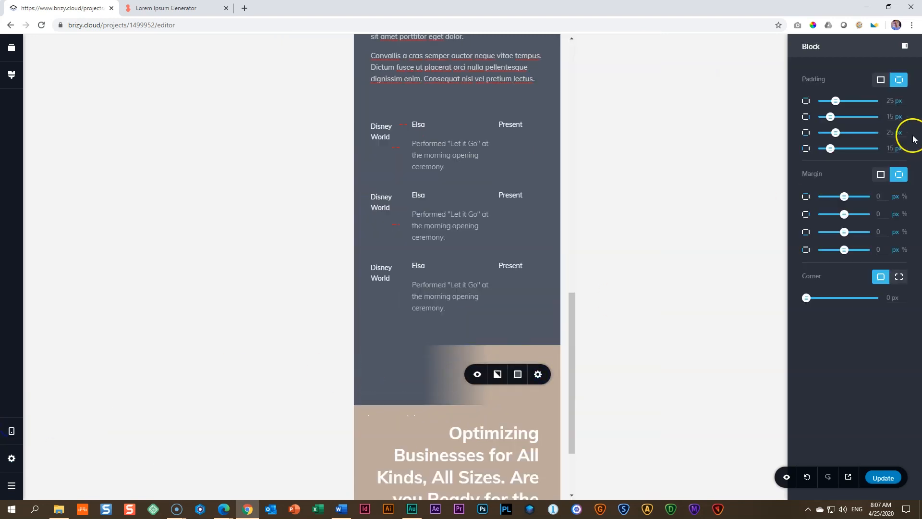
pyautogui.click(881, 80)
pyautogui.moveTo(832, 100); pyautogui.dragTo(751, 103)
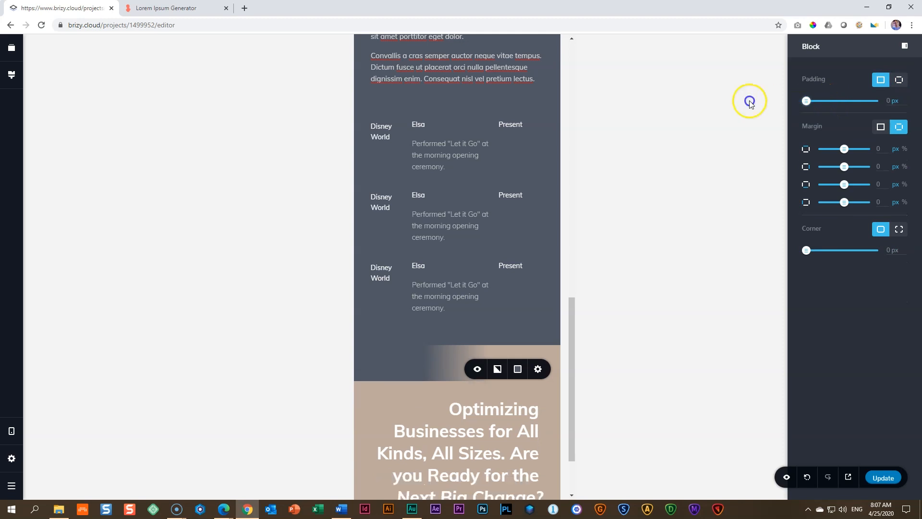
# Step: Set the mobile height of the spacer in the gradient block above the headline to 35 px
pyautogui.click(440, 365)
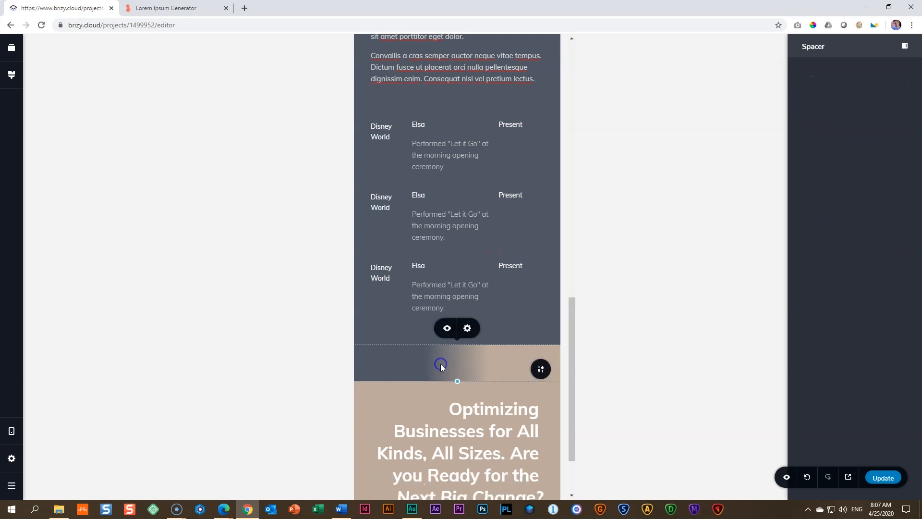
pyautogui.click(474, 328)
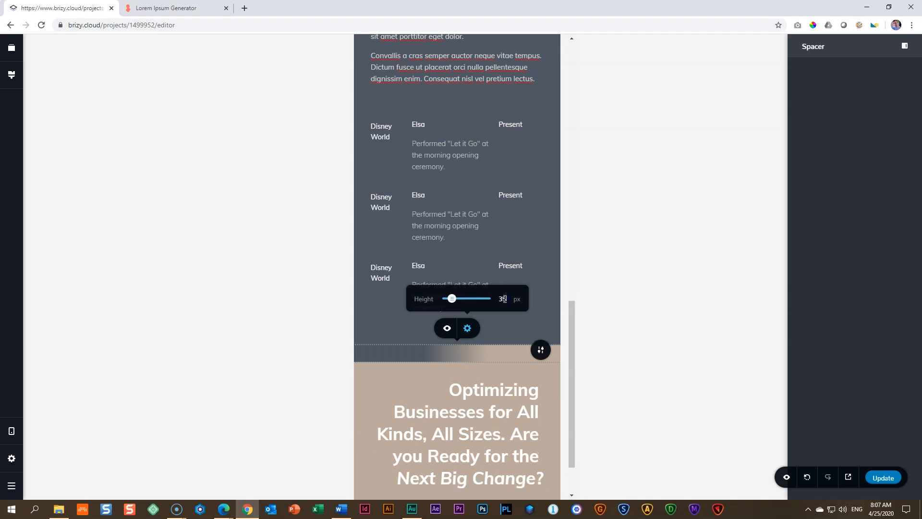
# Step: Set the padding of the gradient block below the headline to 0 px on all sides in mobile view
pyautogui.scroll(-2, 504, 409)
pyautogui.click(541, 469)
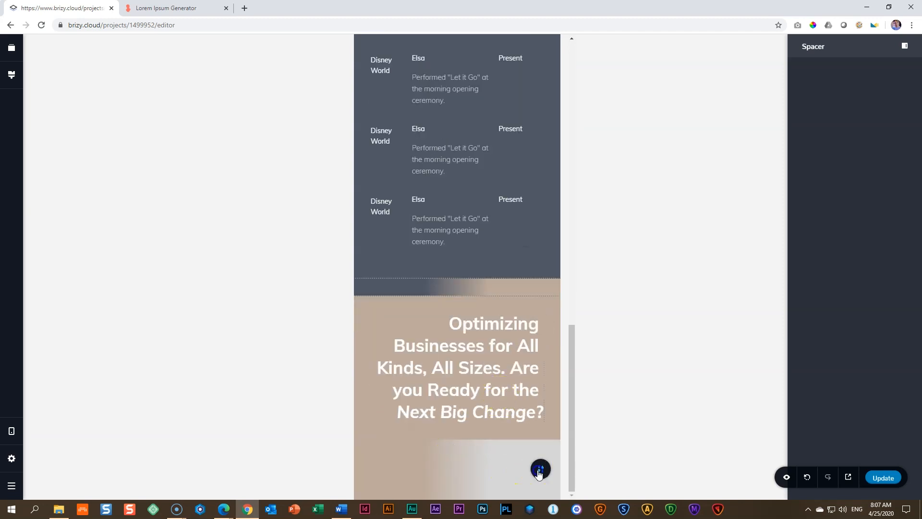
pyautogui.click(881, 83)
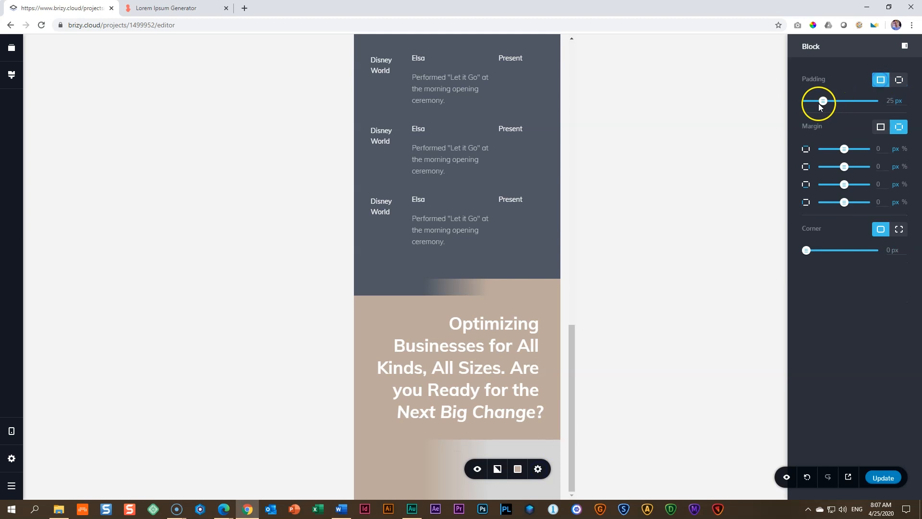
pyautogui.moveTo(821, 101); pyautogui.dragTo(782, 99)
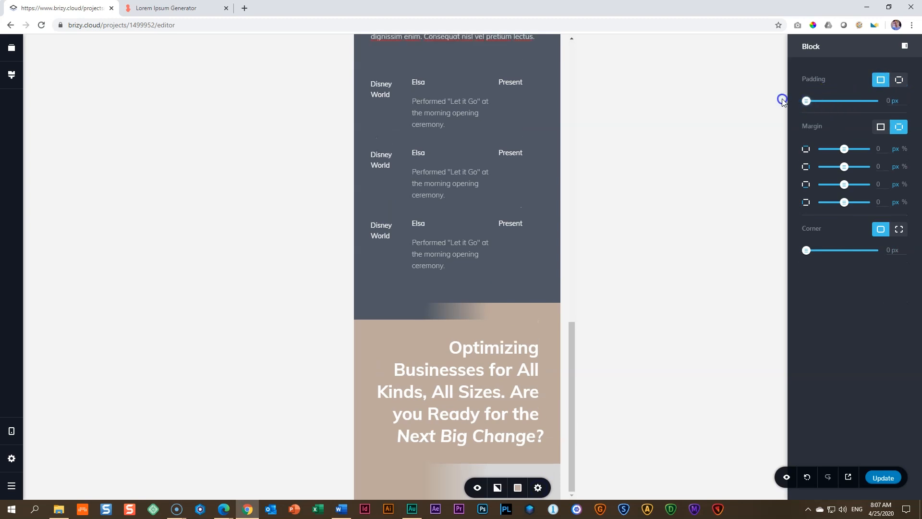
# Step: Set the mobile height of the spacer in the gradient block below the headline to 35 px
pyautogui.click(449, 480)
pyautogui.click(468, 448)
pyautogui.click(496, 417)
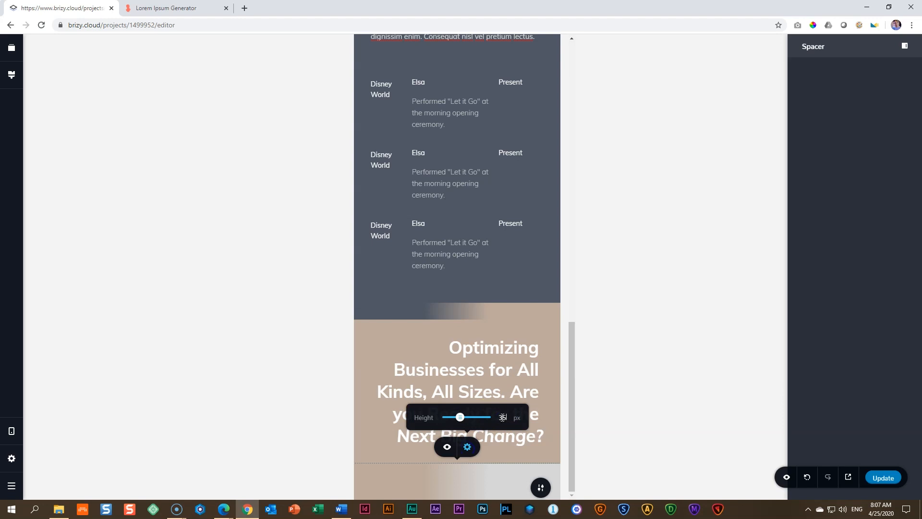
pyautogui.click(508, 287)
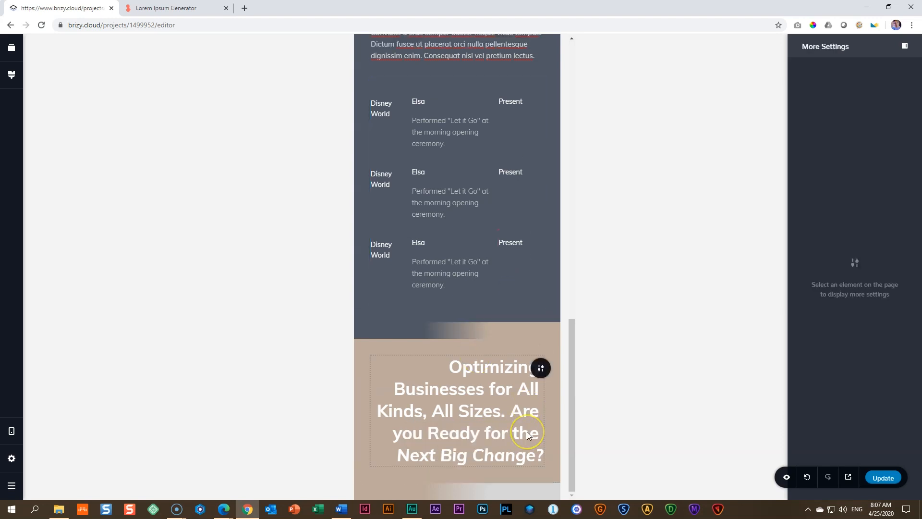
# Step: Return the editor to desktop view and open the live preview of the site
pyautogui.click(12, 431)
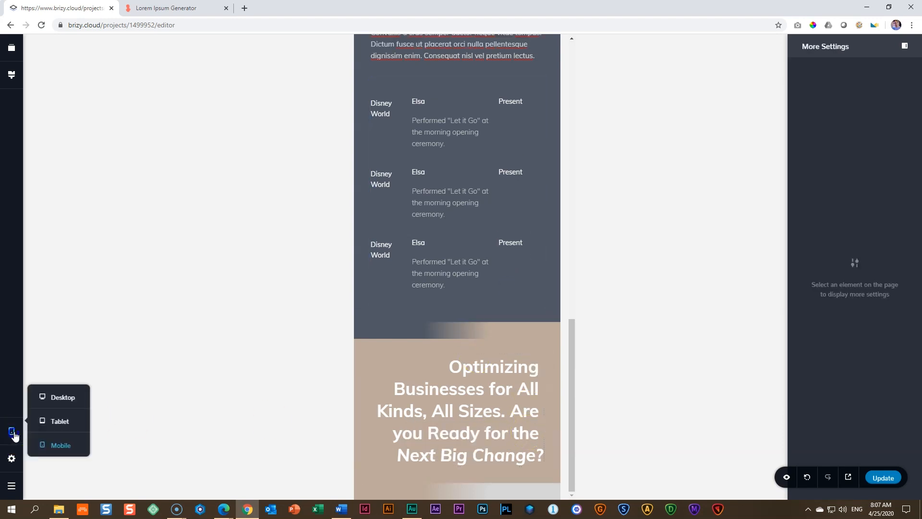
pyautogui.click(66, 399)
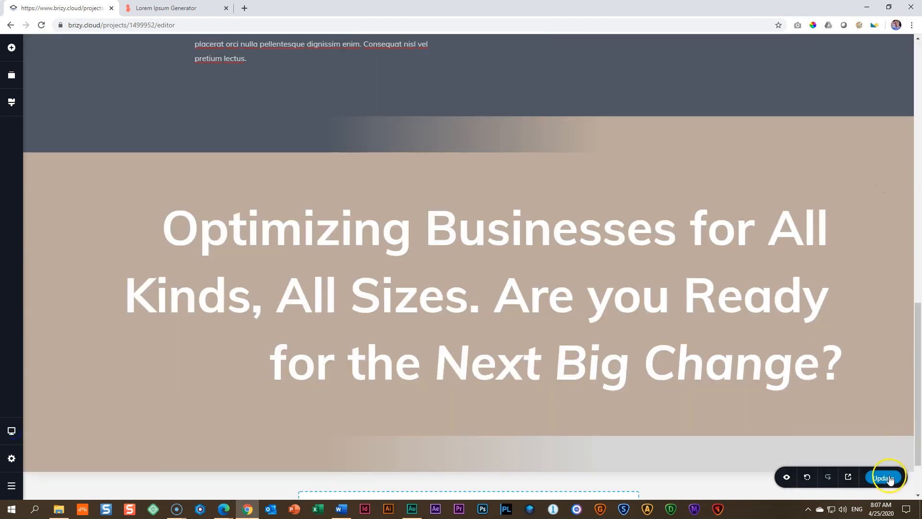
pyautogui.click(849, 477)
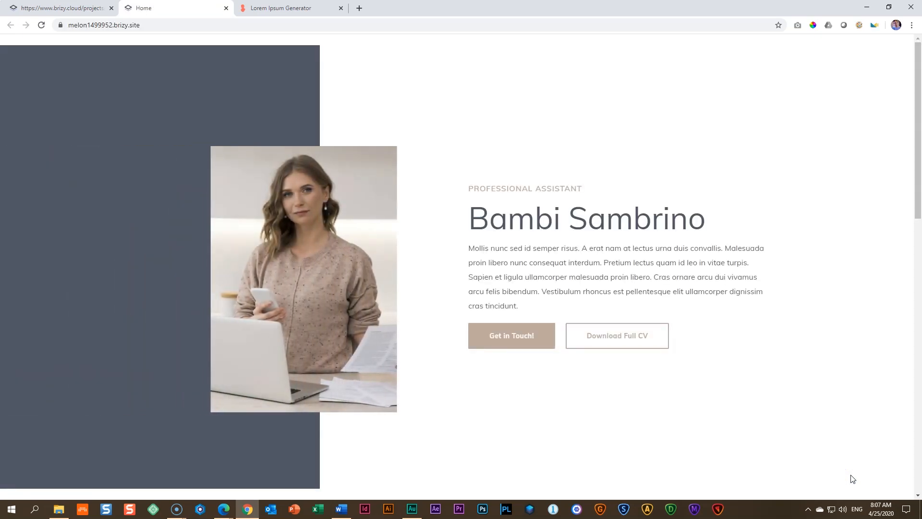
# Step: Open the browser's developer tools on the preview and examine the whole page in iPad device emulation
pyautogui.press('F12')
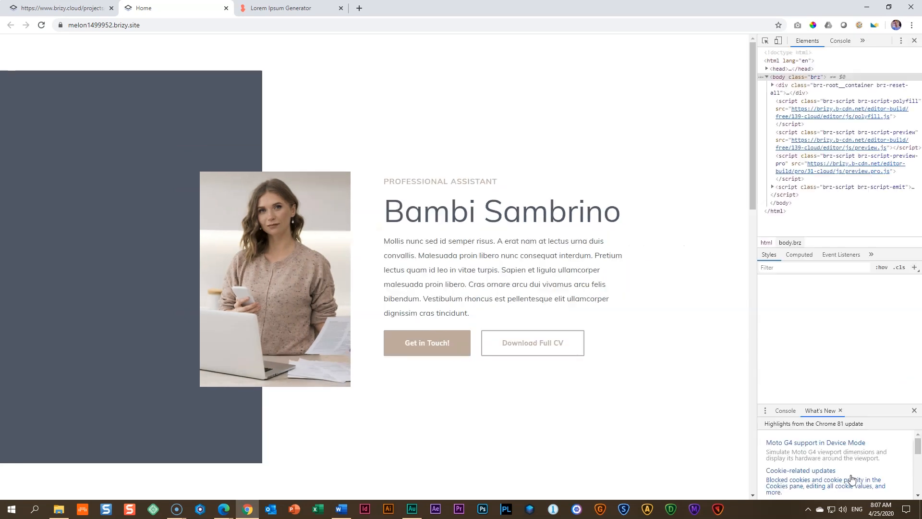
pyautogui.scroll(-8, 676, 284)
pyautogui.scroll(-8, 676, 286)
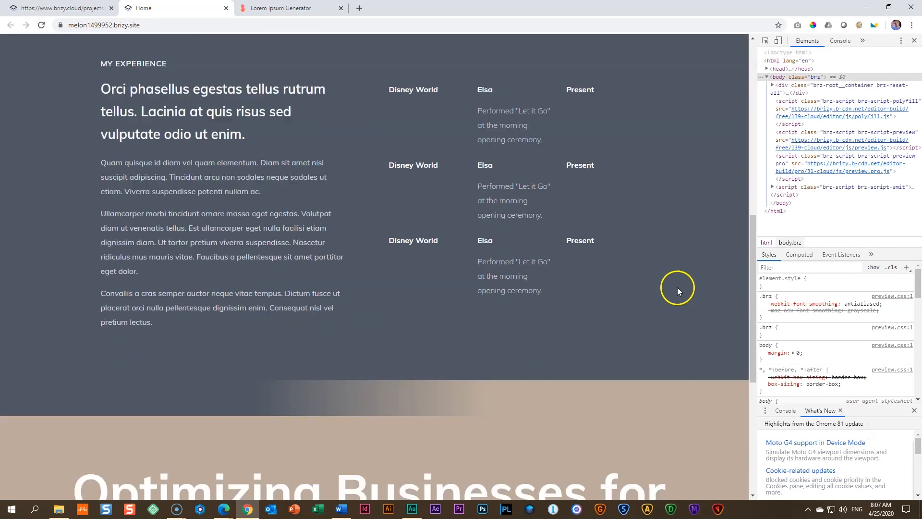
pyautogui.scroll(15, 681, 289)
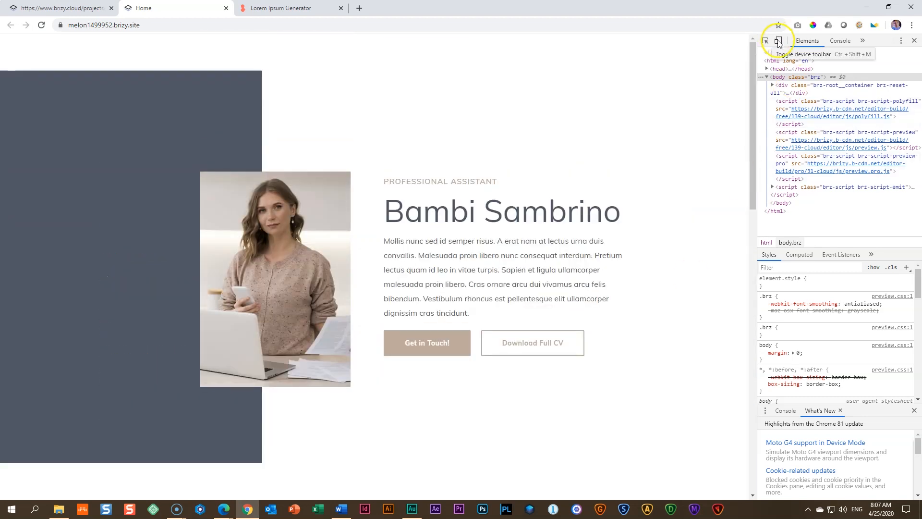
pyautogui.click(779, 41)
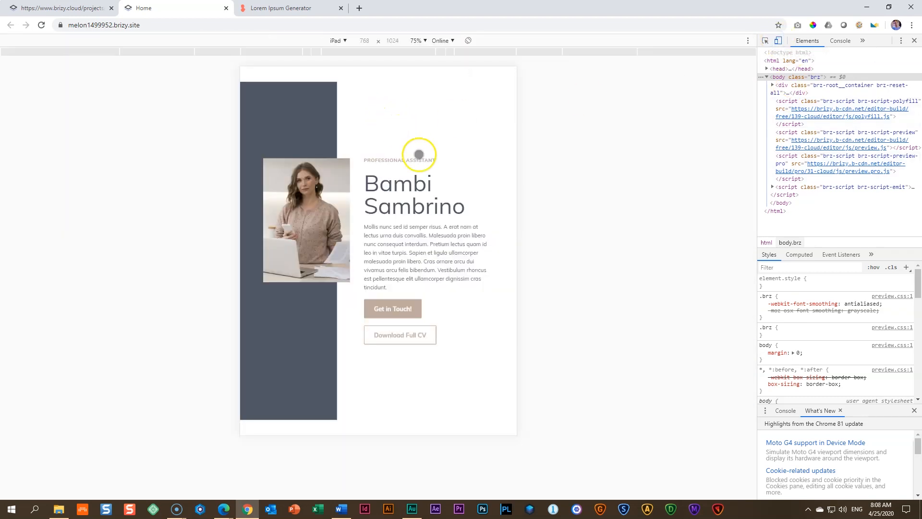
pyautogui.scroll(-6, 433, 164)
pyautogui.scroll(-6, 433, 165)
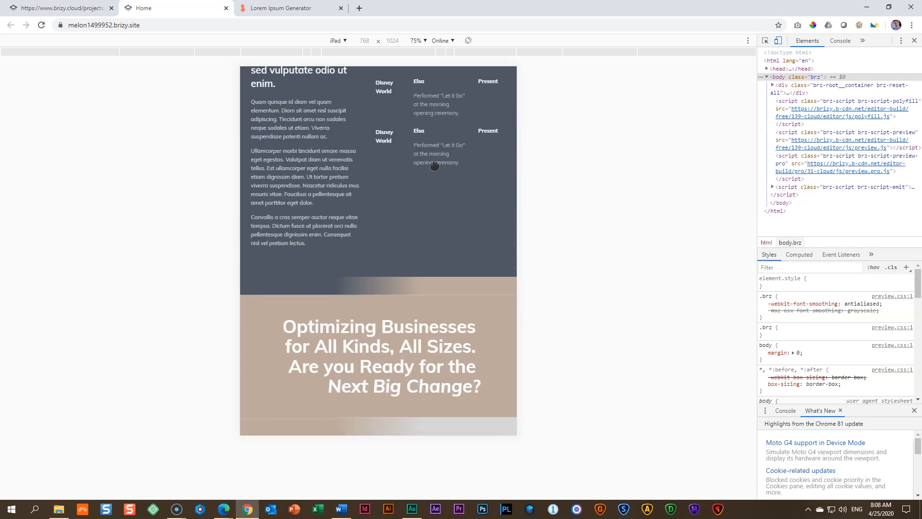
pyautogui.scroll(7, 434, 167)
pyautogui.scroll(-7, 435, 167)
pyautogui.scroll(12, 438, 169)
# Step: Change the emulated device to iPhone X and examine the page down to the headline and gradient blocks
pyautogui.click(344, 42)
pyautogui.click(339, 151)
pyautogui.scroll(-9, 414, 216)
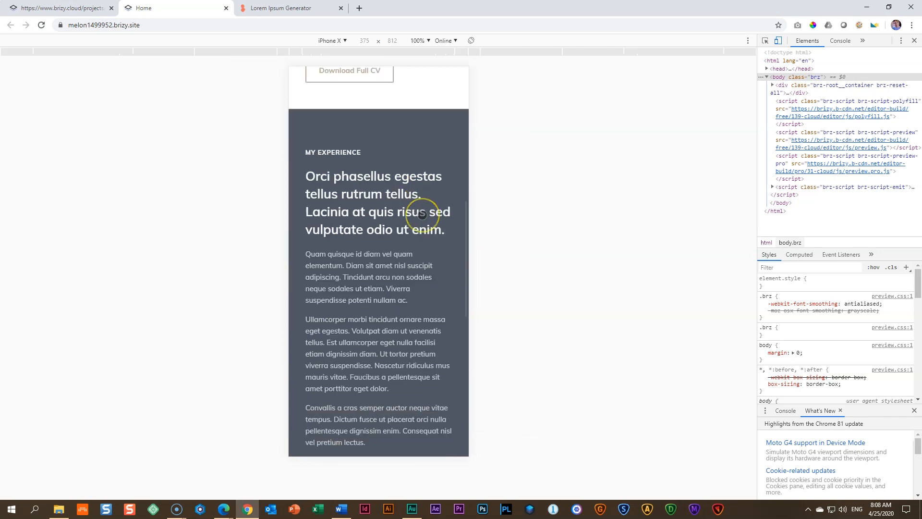
pyautogui.scroll(-10, 423, 215)
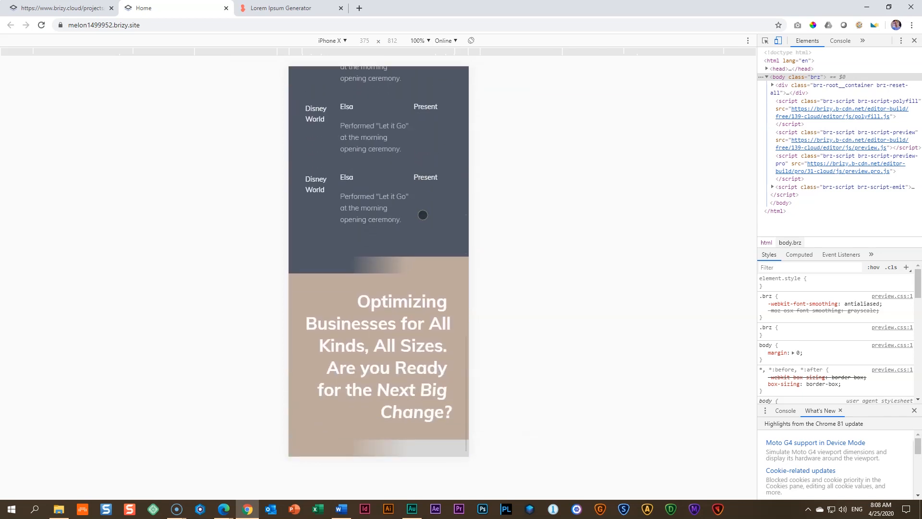
# Step: Leave device emulation and the developer tools, examine the preview at desktop width down to the gradient blocks, and close the preview
pyautogui.scroll(19, 423, 215)
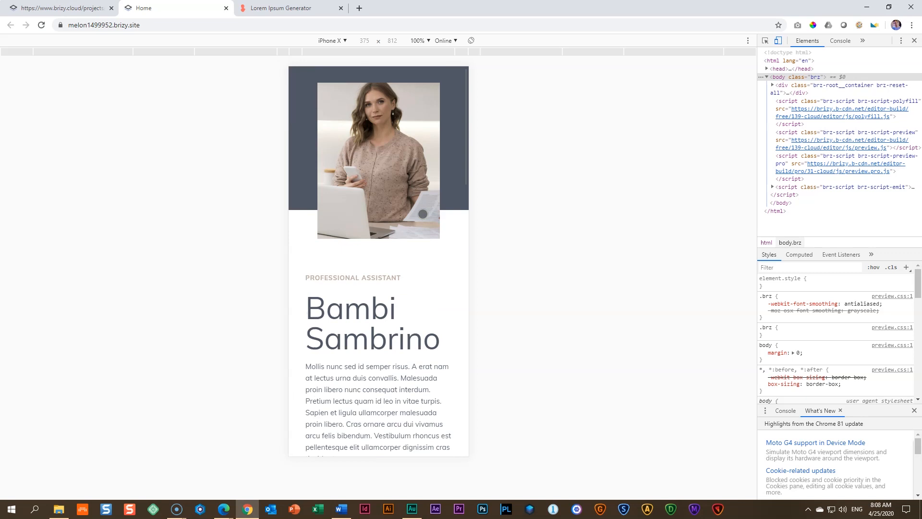
pyautogui.click(778, 41)
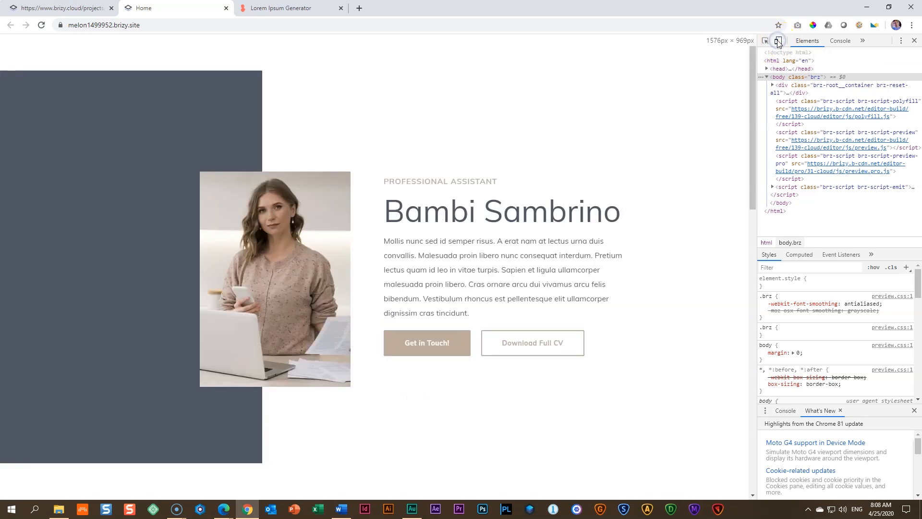
pyautogui.press('F12')
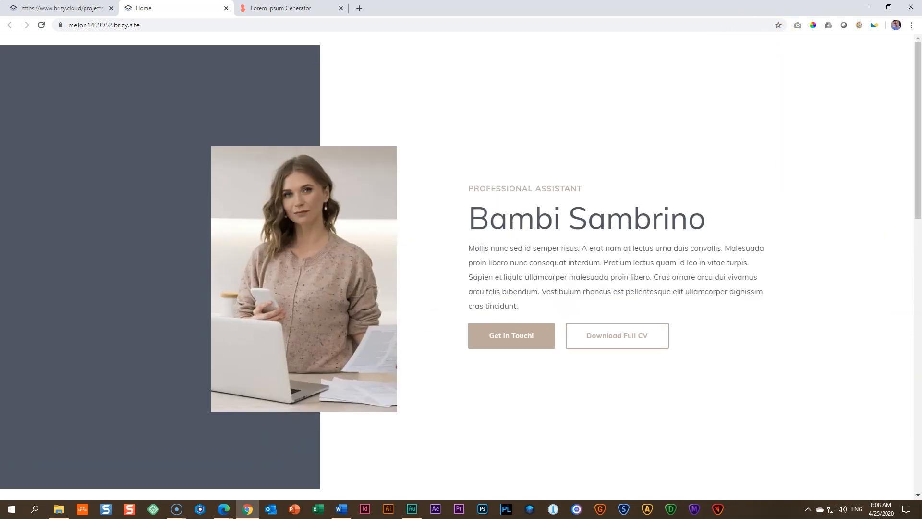
pyautogui.scroll(-15, 439, 276)
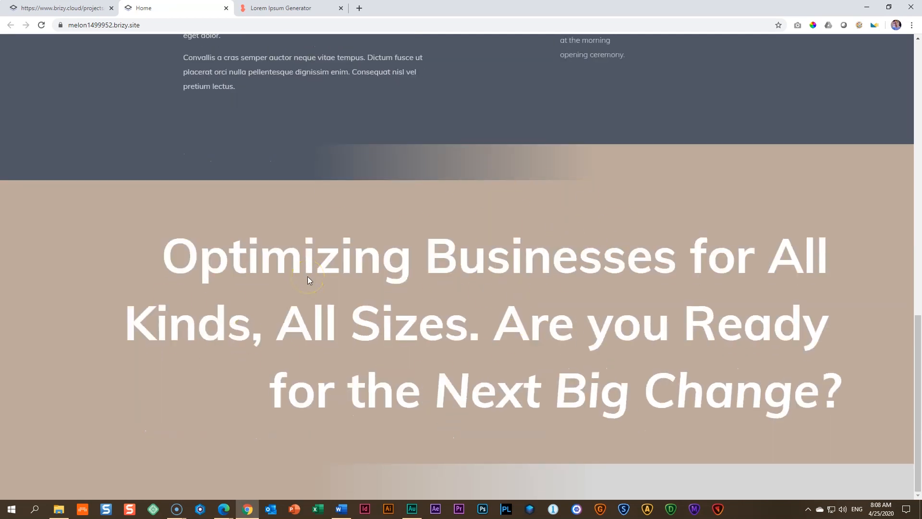
pyautogui.click(225, 9)
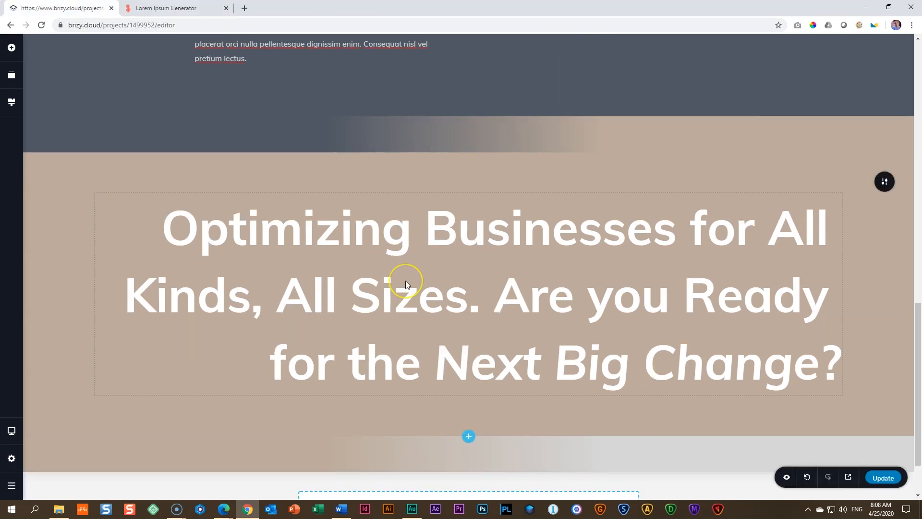
# Step: Add a blank block at the end of the page and give it the light grey palette colour as a solid background
pyautogui.scroll(-2, 405, 281)
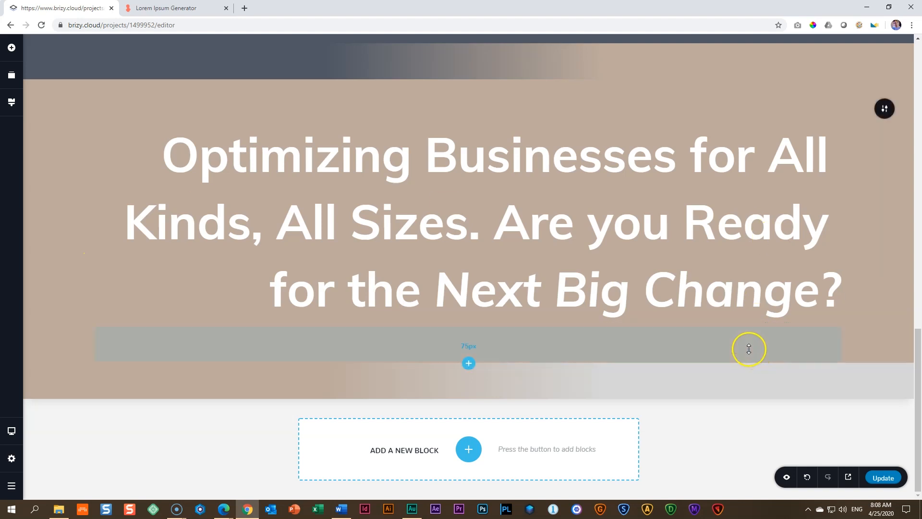
pyautogui.click(469, 449)
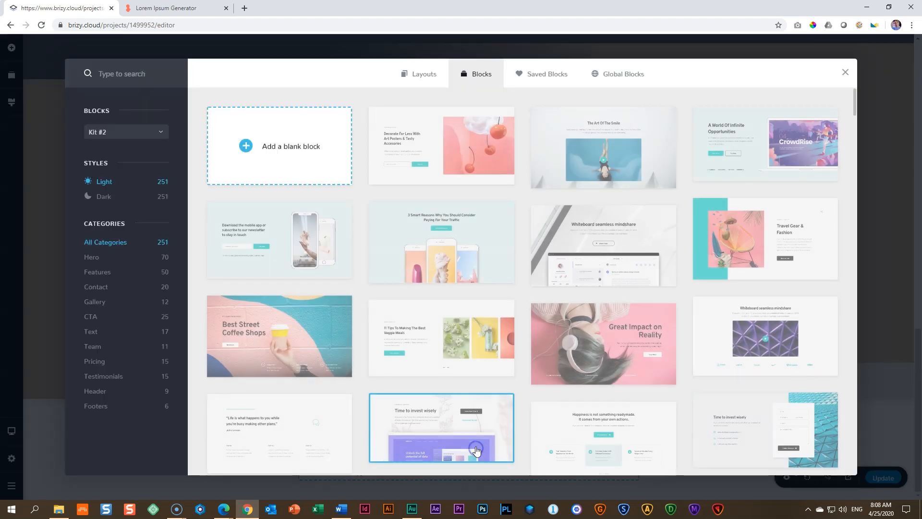
pyautogui.click(292, 140)
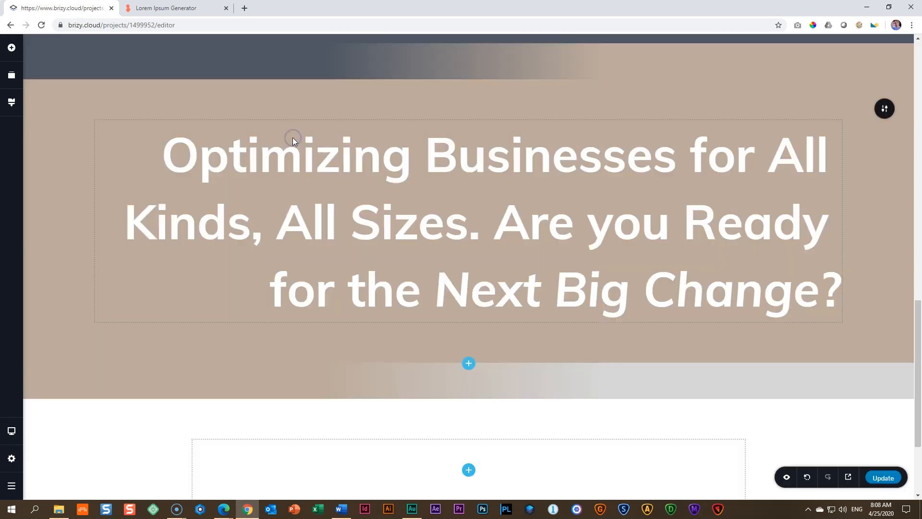
pyautogui.scroll(-3, 669, 393)
pyautogui.click(885, 286)
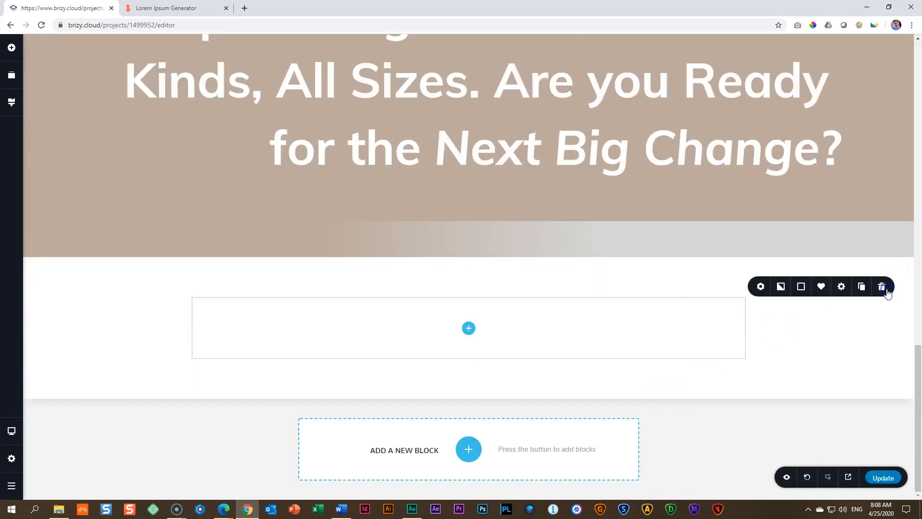
pyautogui.click(802, 287)
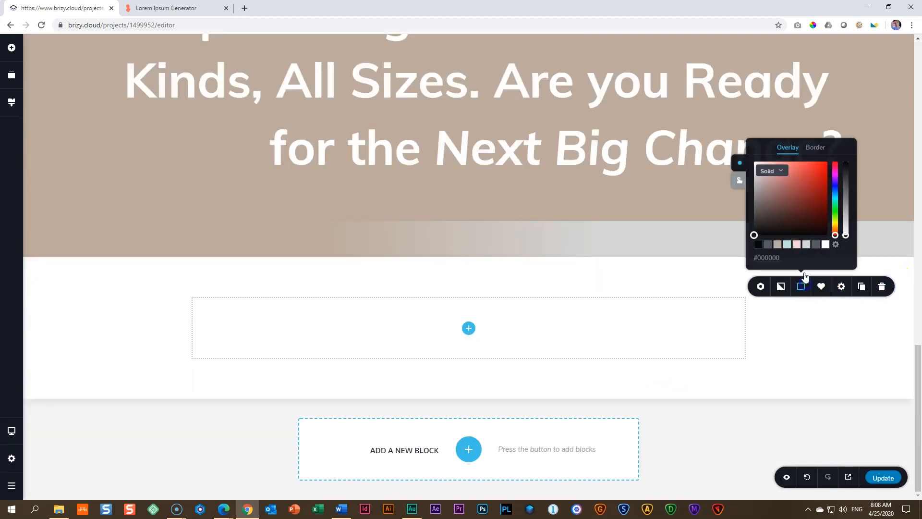
pyautogui.click(807, 244)
pyautogui.click(373, 285)
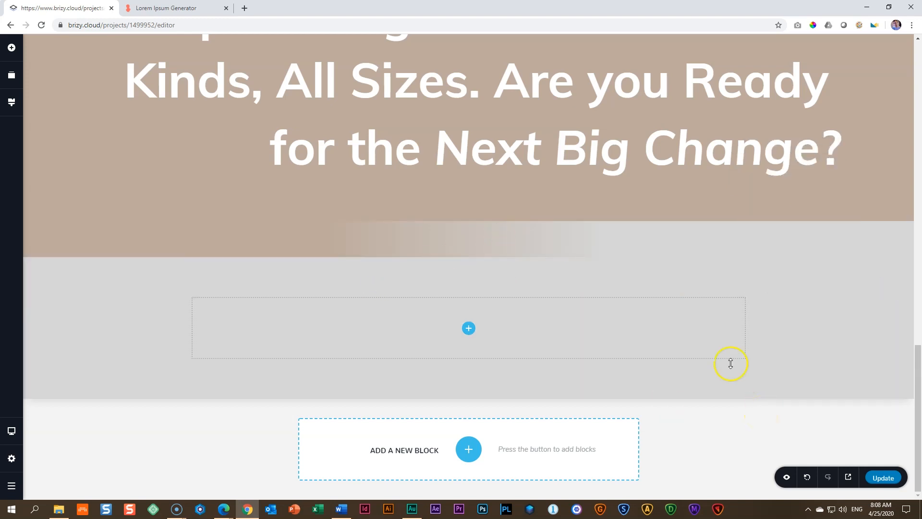
# Step: Divide the new grey block into three equal columns by adding a column and duplicating it
pyautogui.click(469, 328)
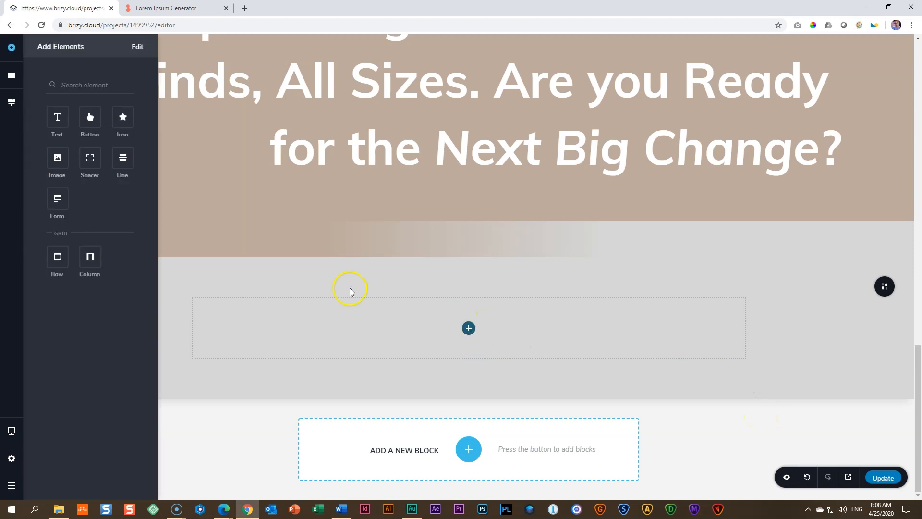
pyautogui.moveTo(90, 258); pyautogui.dragTo(470, 329)
pyautogui.click(447, 300)
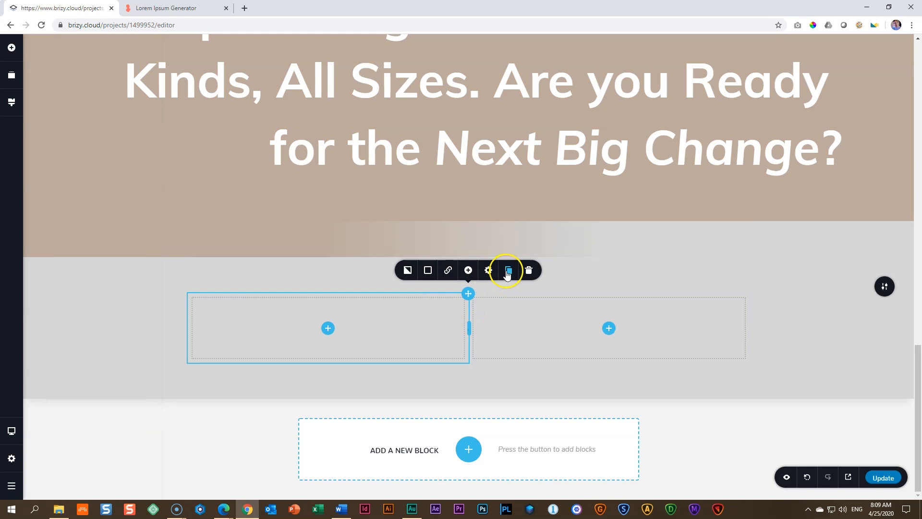
pyautogui.click(507, 272)
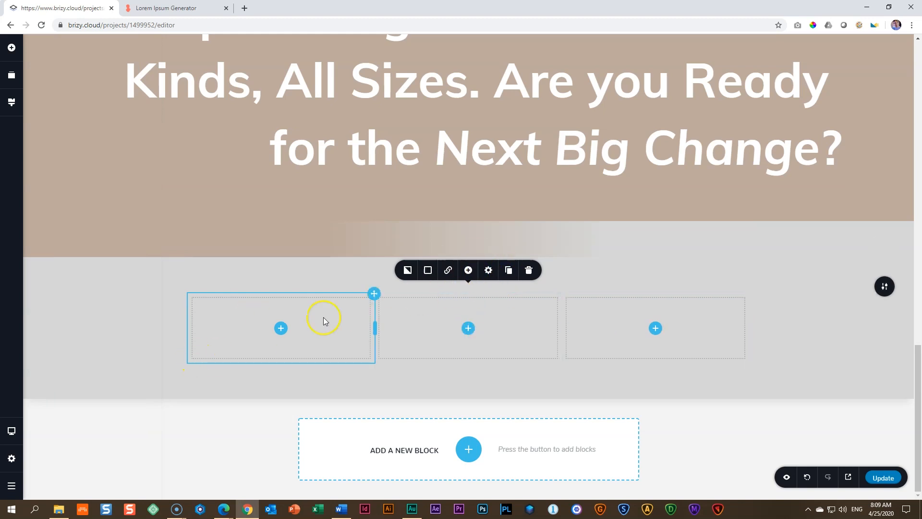
# Step: Add a text element reading "MY SKILLS" to the first column and set its typography to Above Title
pyautogui.click(280, 327)
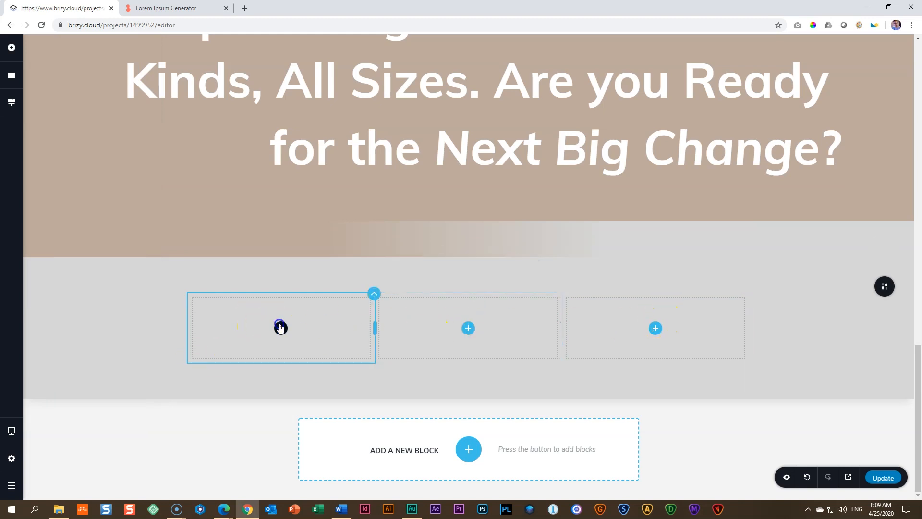
pyautogui.moveTo(57, 117); pyautogui.dragTo(284, 325)
pyautogui.tripleClick(251, 308)
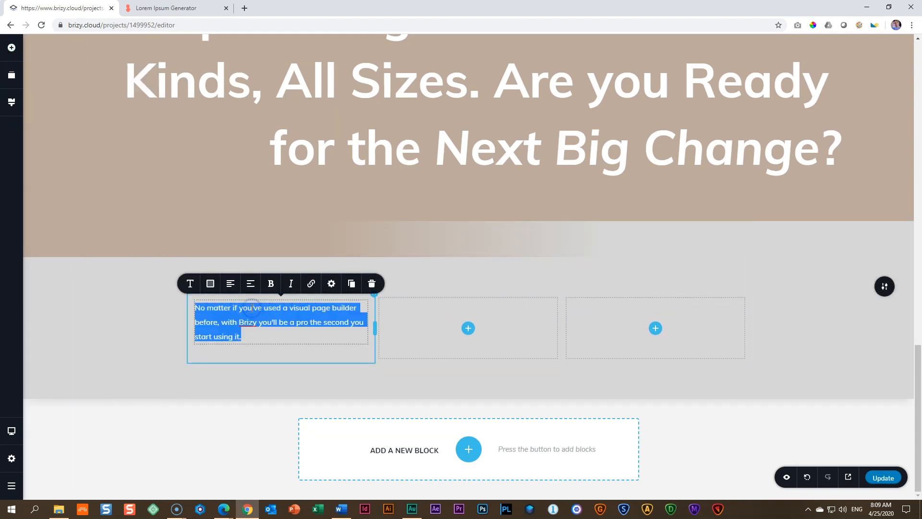
pyautogui.write('MY SKILLS')
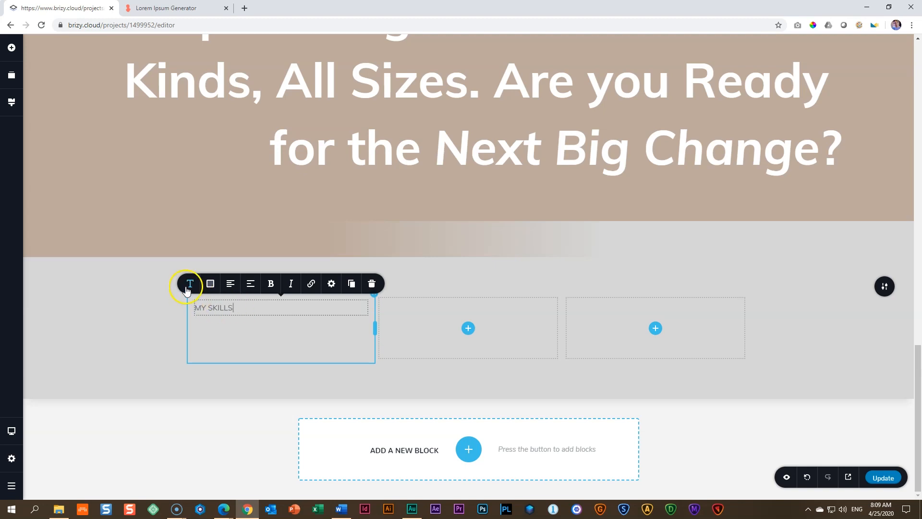
pyautogui.click(189, 287)
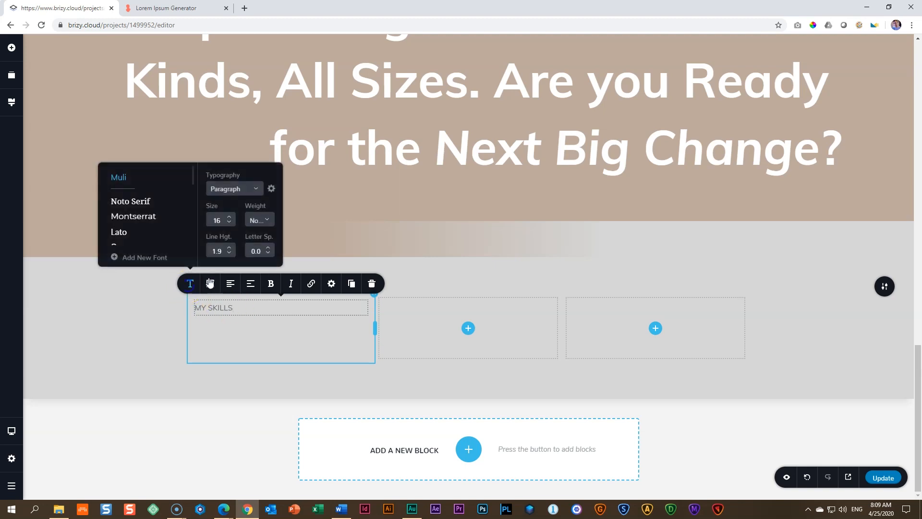
pyautogui.click(249, 190)
pyautogui.click(234, 250)
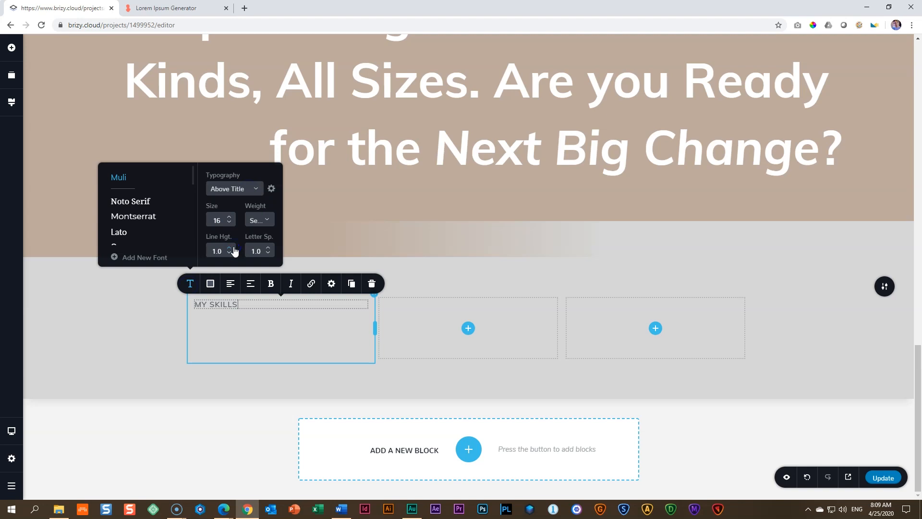
# Step: Add a text element below "MY SKILLS" and fill it with the Lorem Ipsum Generator passage from "Tellus pellentesque" to "dui faucibus."
pyautogui.click(12, 47)
pyautogui.moveTo(64, 115); pyautogui.dragTo(207, 309)
pyautogui.hotkey('ctrl', 'Tab')
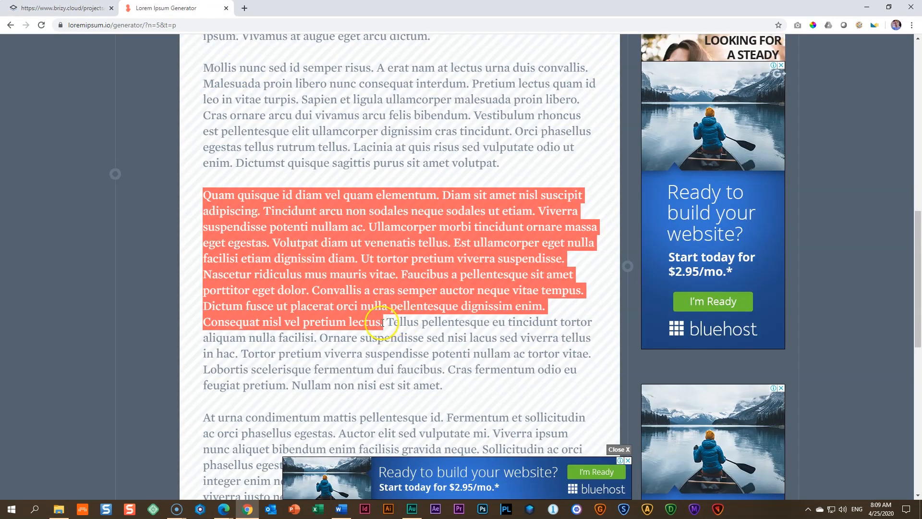
pyautogui.moveTo(387, 321); pyautogui.dragTo(452, 370)
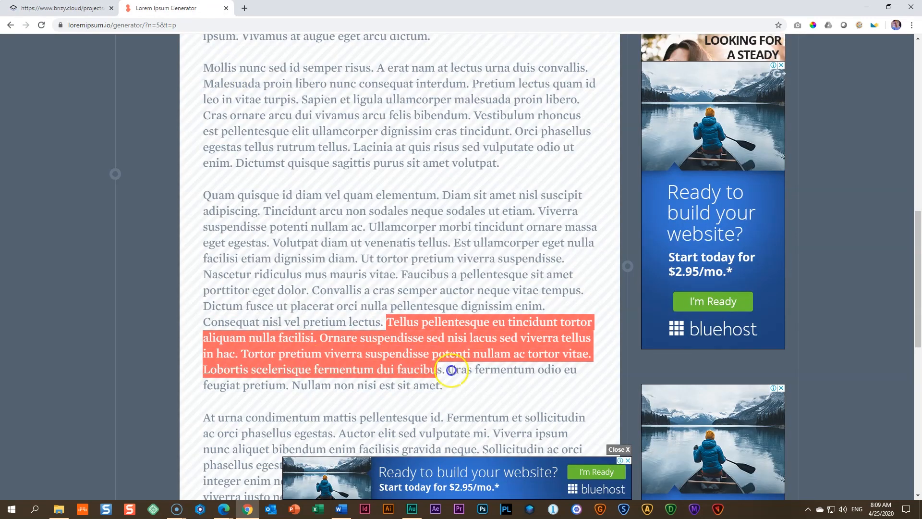
pyautogui.rightClick(446, 326)
pyautogui.click(458, 332)
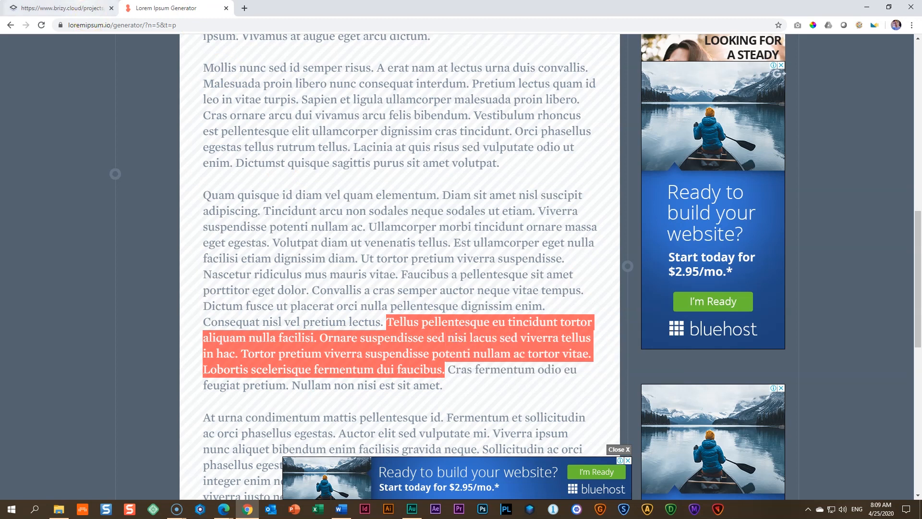
pyautogui.hotkey('ctrl', 'Tab')
pyautogui.click(230, 349)
pyautogui.tripleClick(230, 349)
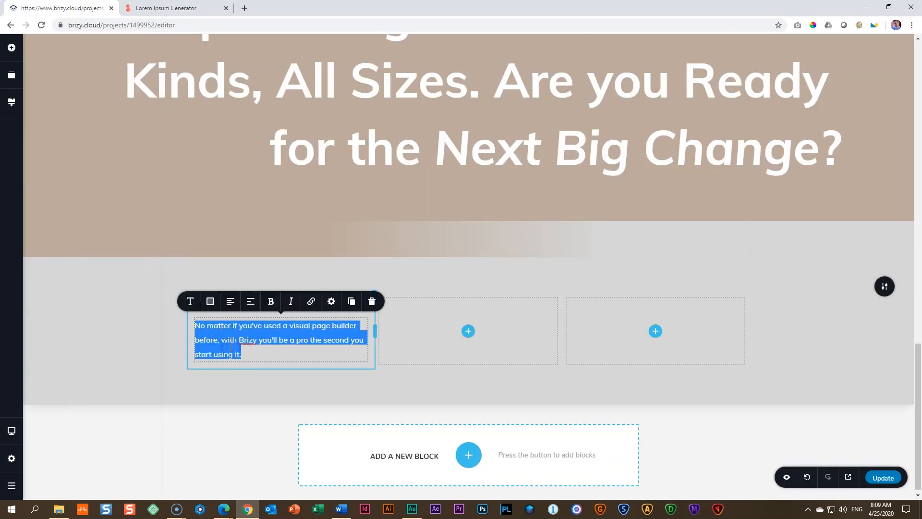
pyautogui.hotkey('ctrl', 'v')
# Step: Set the skills paragraph's font weight to Bold and its size to 18
pyautogui.click(187, 307)
pyautogui.click(256, 238)
pyautogui.scroll(-2, 269, 294)
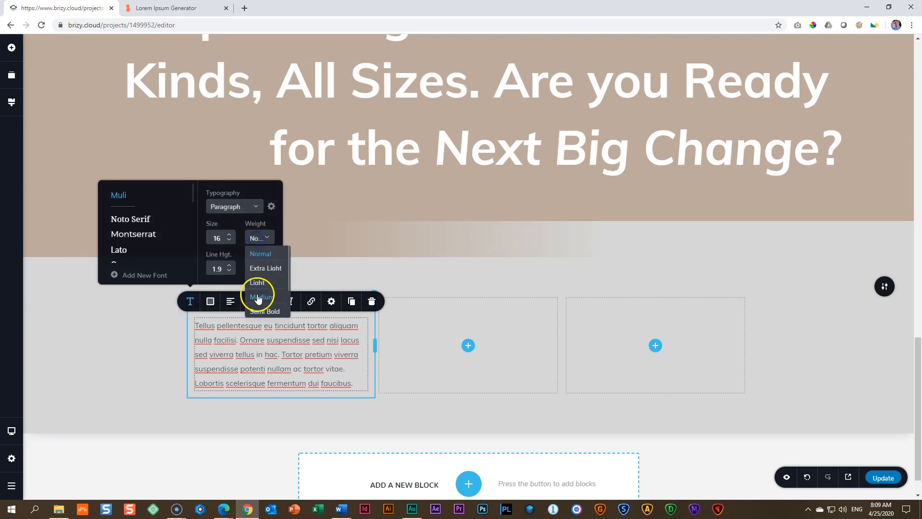
pyautogui.click(272, 295)
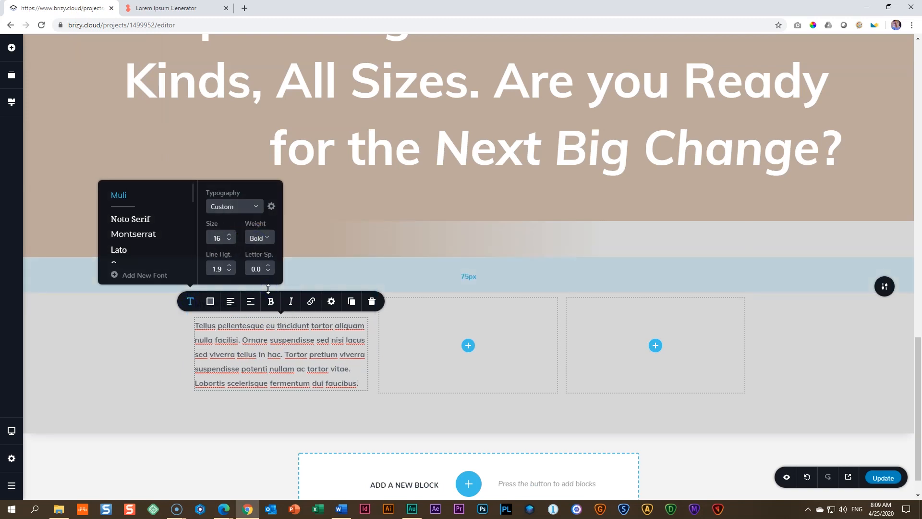
pyautogui.click(230, 235)
pyautogui.click(229, 235)
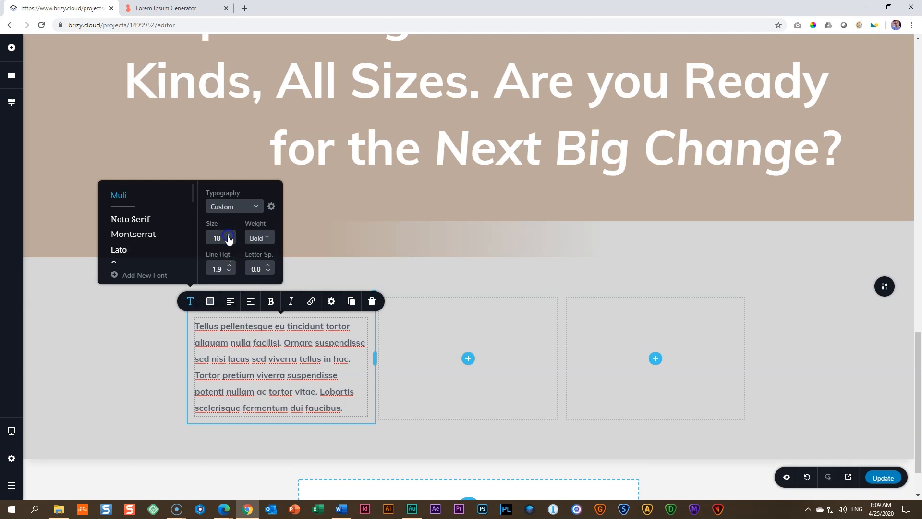
# Step: Delete the last sentence of the skills paragraph, "Lobortis scelerisque fermentum dui faucibus."
pyautogui.click(280, 366)
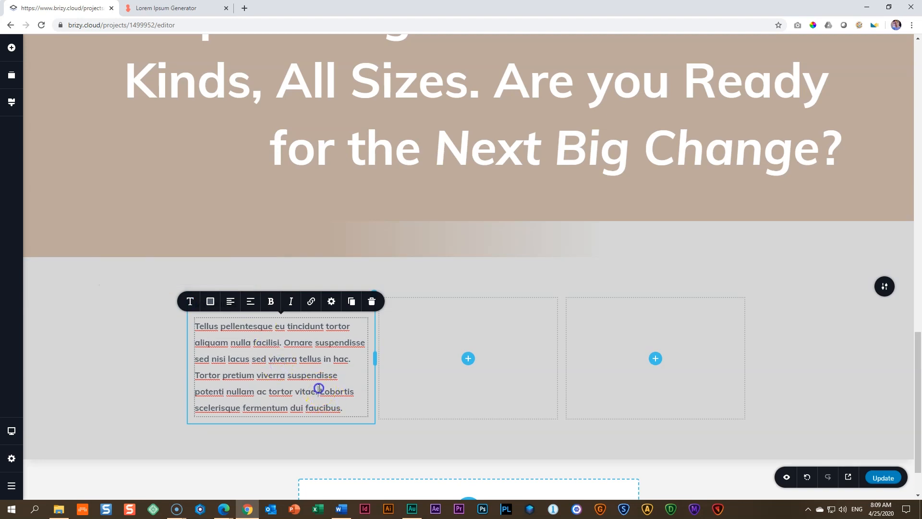
pyautogui.moveTo(319, 388); pyautogui.dragTo(345, 409)
pyautogui.press('BackSpace')
pyautogui.click(305, 355)
pyautogui.click(103, 329)
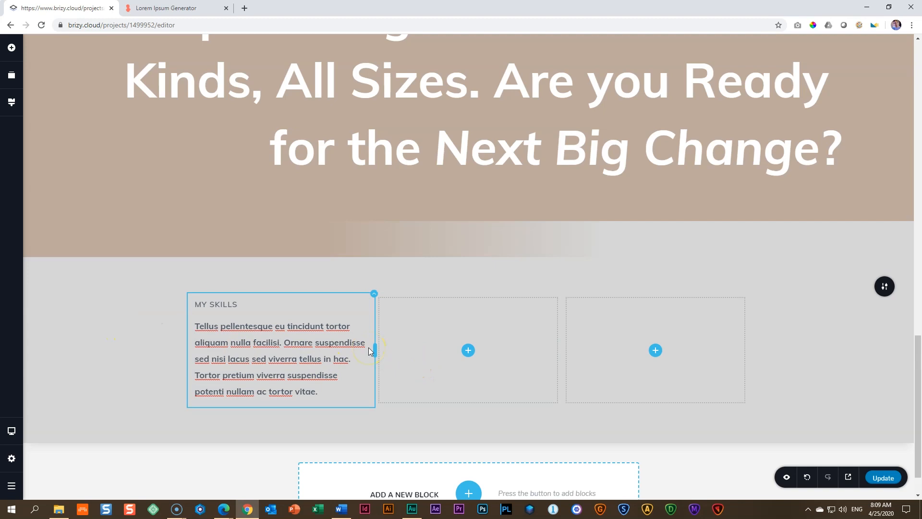
# Step: Widen the "MY SKILLS" column into the middle column's space and set its right padding to 75 px
pyautogui.moveTo(376, 347); pyautogui.dragTo(413, 344)
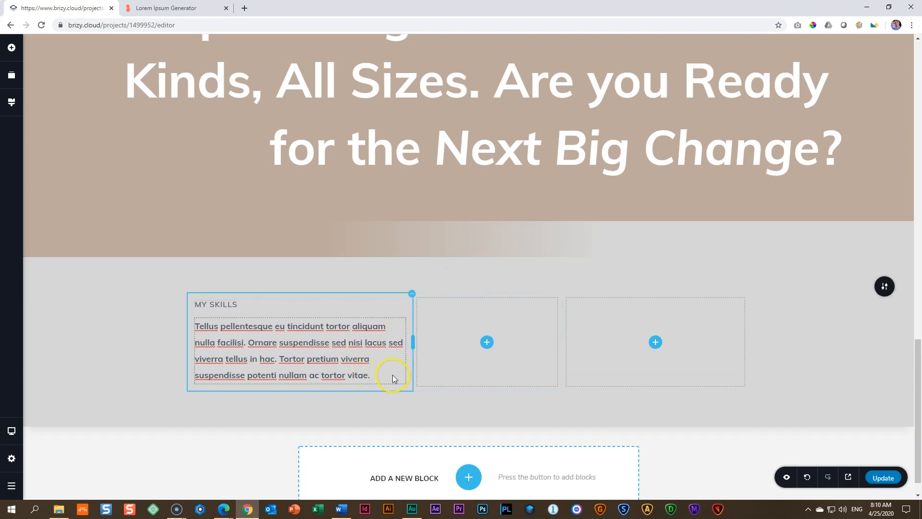
pyautogui.click(412, 295)
pyautogui.click(433, 270)
pyautogui.click(420, 243)
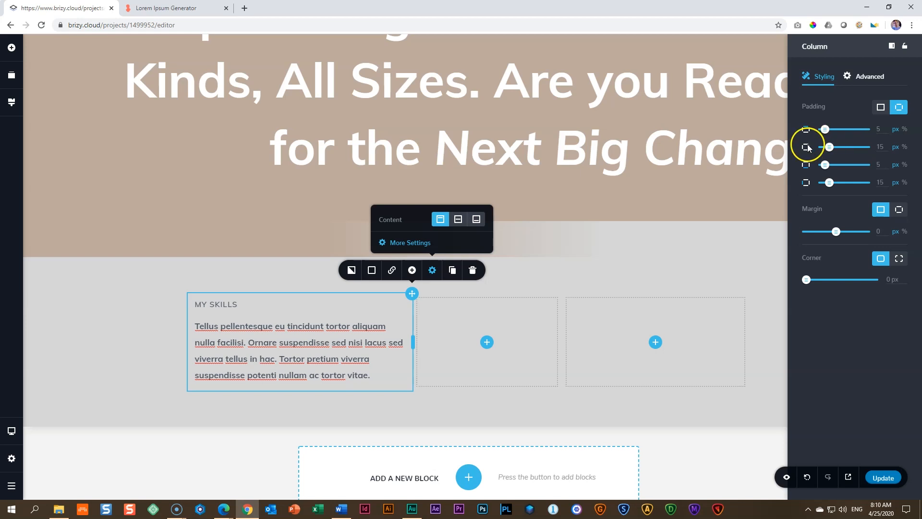
pyautogui.doubleClick(880, 147)
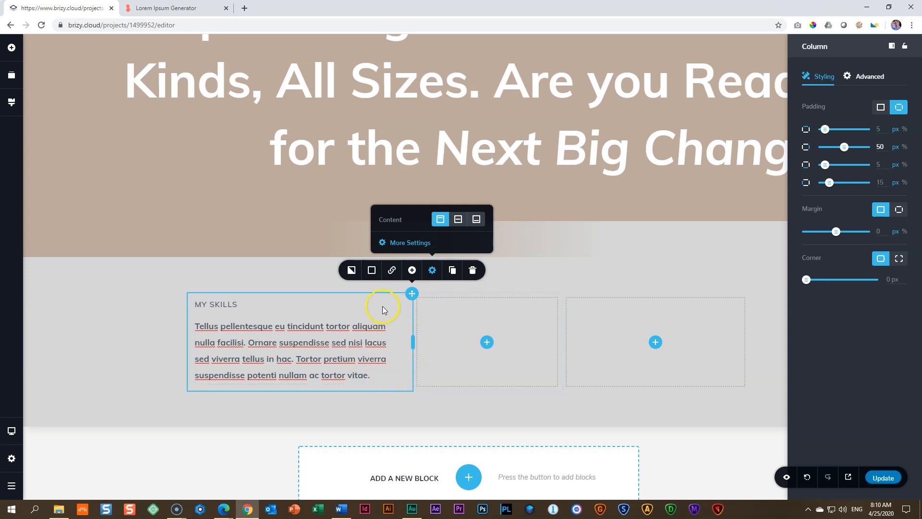
pyautogui.doubleClick(881, 146)
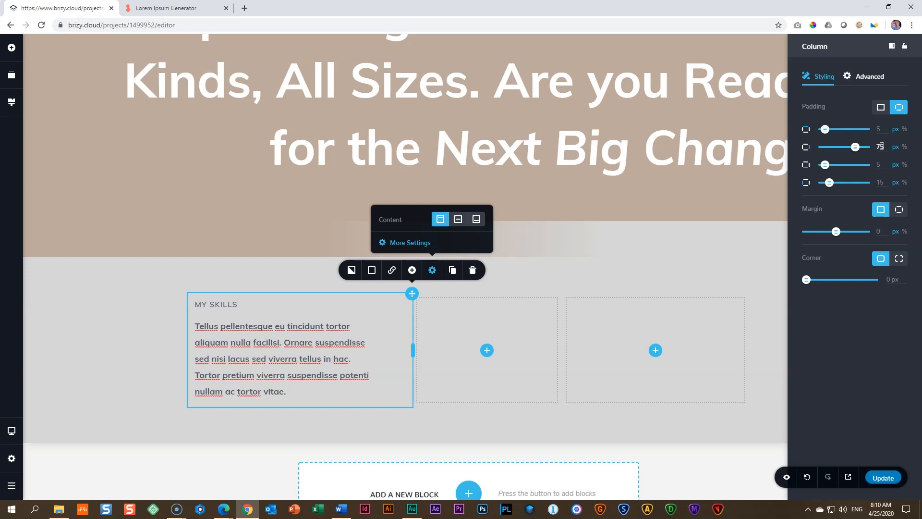
pyautogui.click(301, 351)
pyautogui.click(134, 372)
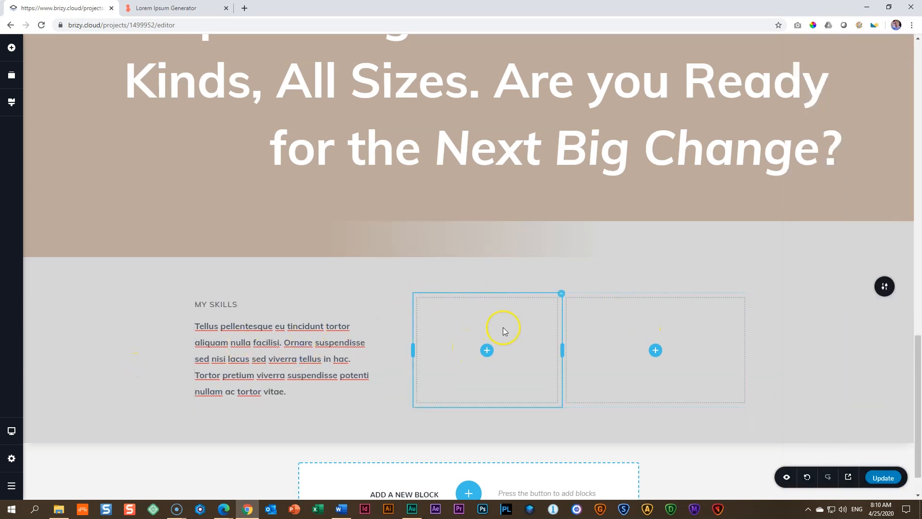
# Step: Even out the widths of the two empty columns, and enable the Counter element to place it in the middle one
pyautogui.moveTo(562, 351); pyautogui.dragTo(582, 353)
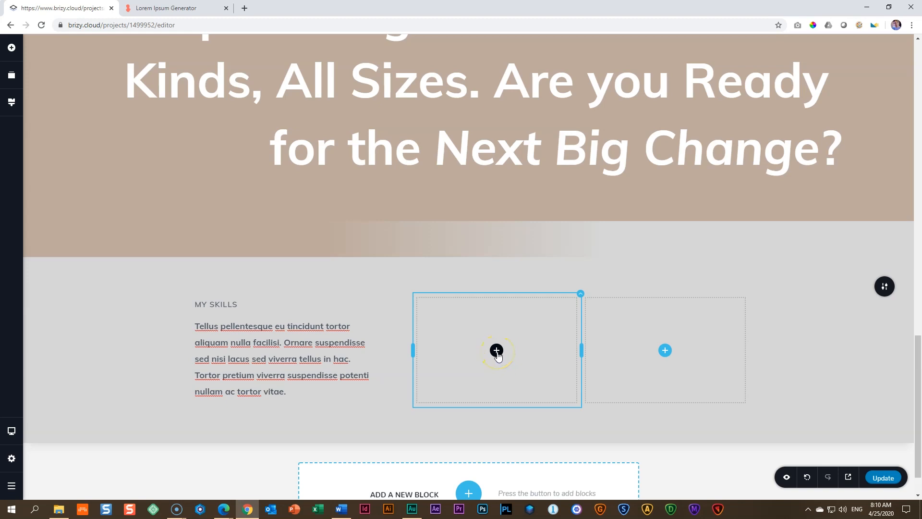
pyautogui.click(11, 50)
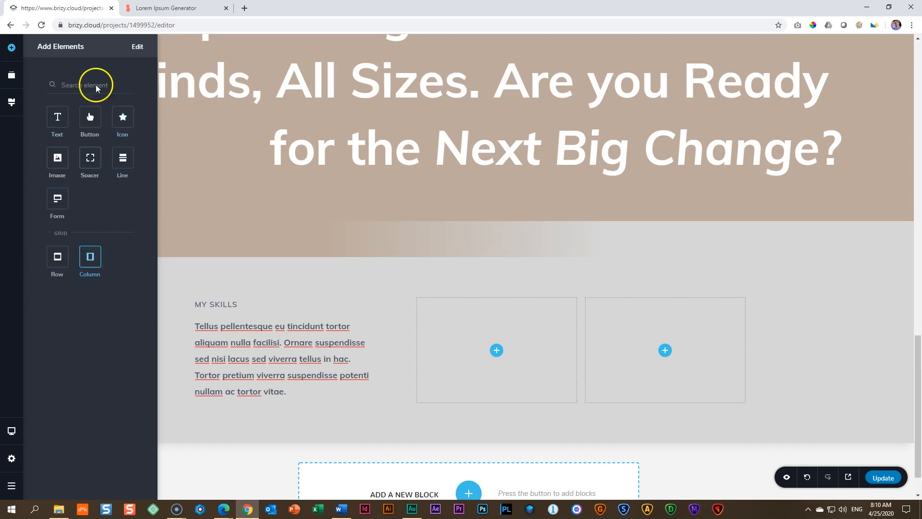
pyautogui.click(137, 47)
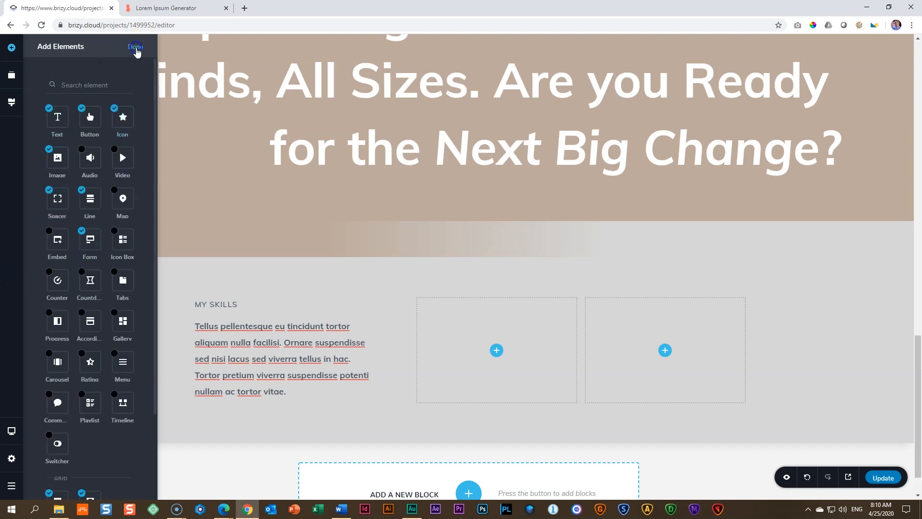
pyautogui.click(59, 278)
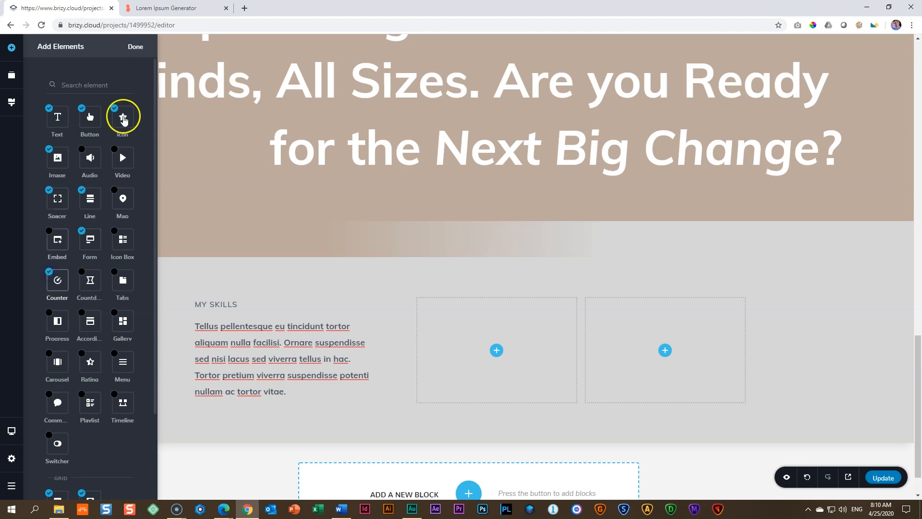
pyautogui.click(135, 47)
pyautogui.moveTo(90, 198); pyautogui.dragTo(494, 354)
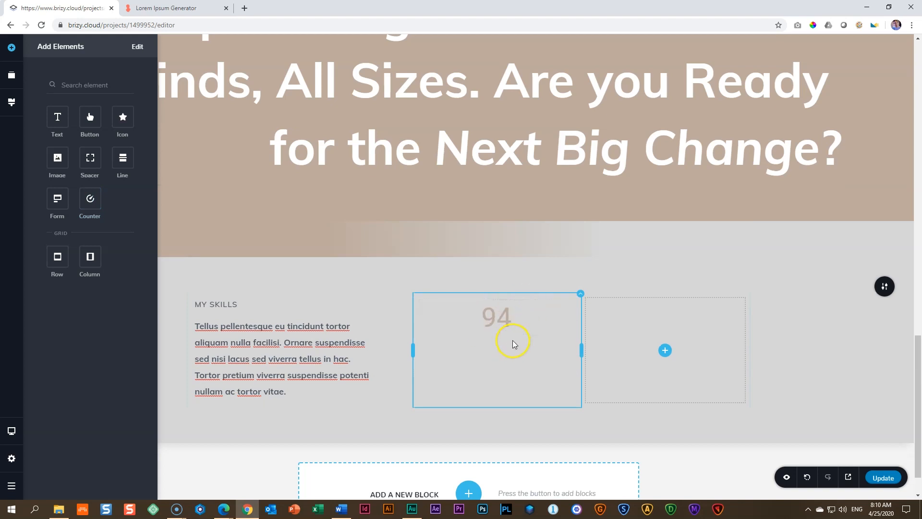
# Step: Set the new counter to run from 0 to 64 and adjust its duration
pyautogui.click(509, 322)
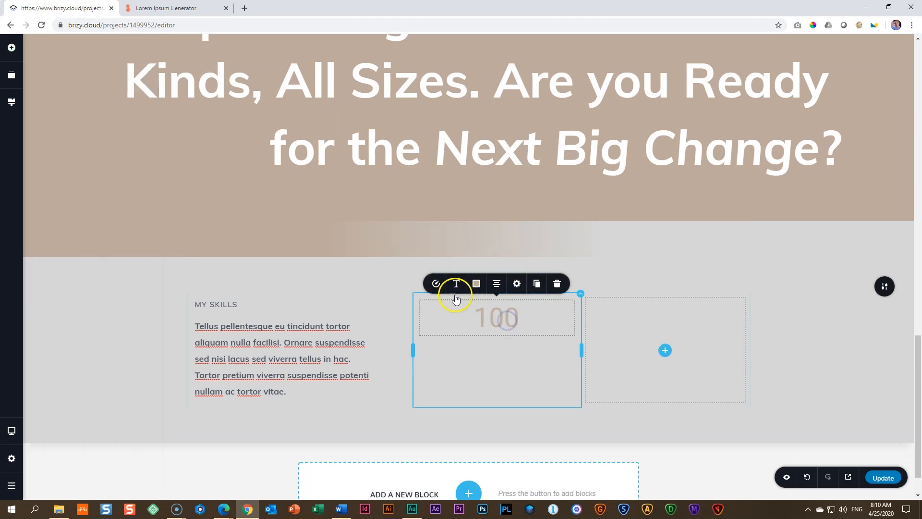
pyautogui.click(435, 285)
pyautogui.moveTo(477, 205); pyautogui.dragTo(442, 207)
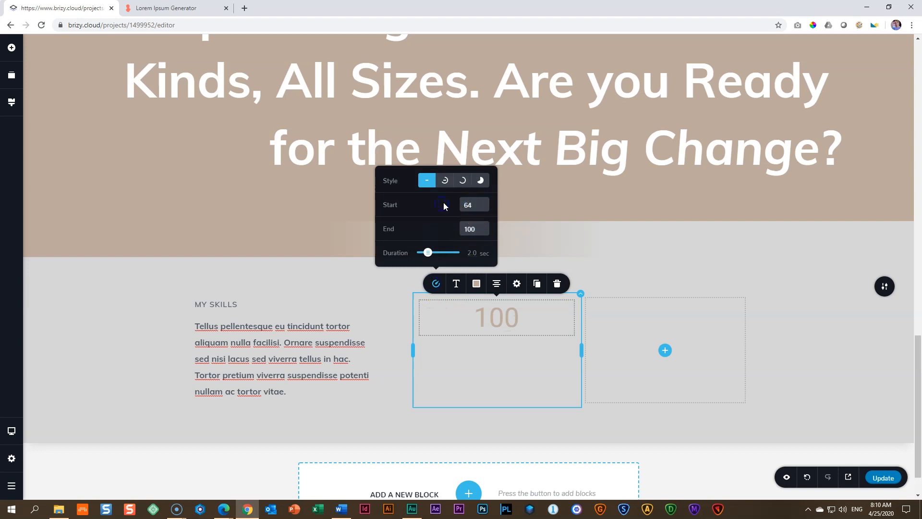
pyautogui.write('64')
pyautogui.moveTo(478, 205); pyautogui.dragTo(434, 203)
pyautogui.write('084')
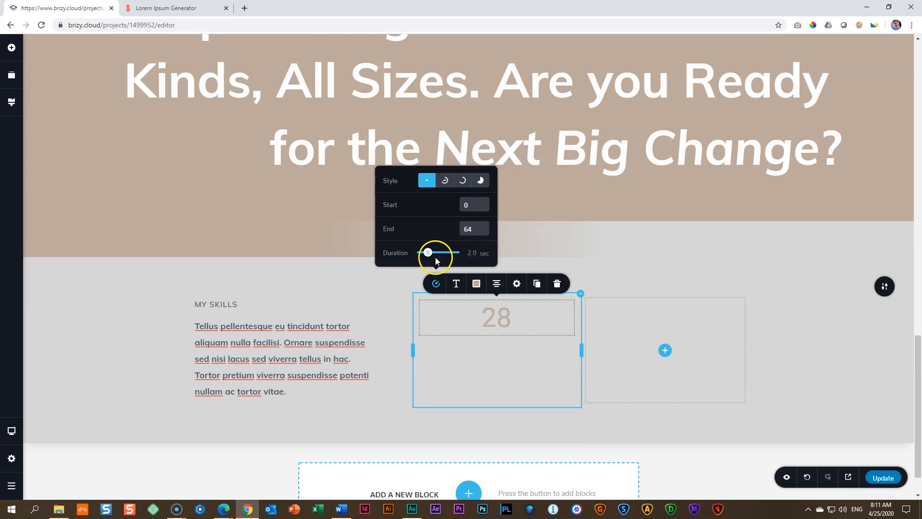
pyautogui.moveTo(429, 256); pyautogui.dragTo(426, 255)
# Step: Duplicate the skills paragraph and move the copy below the counter in the middle column
pyautogui.click(268, 358)
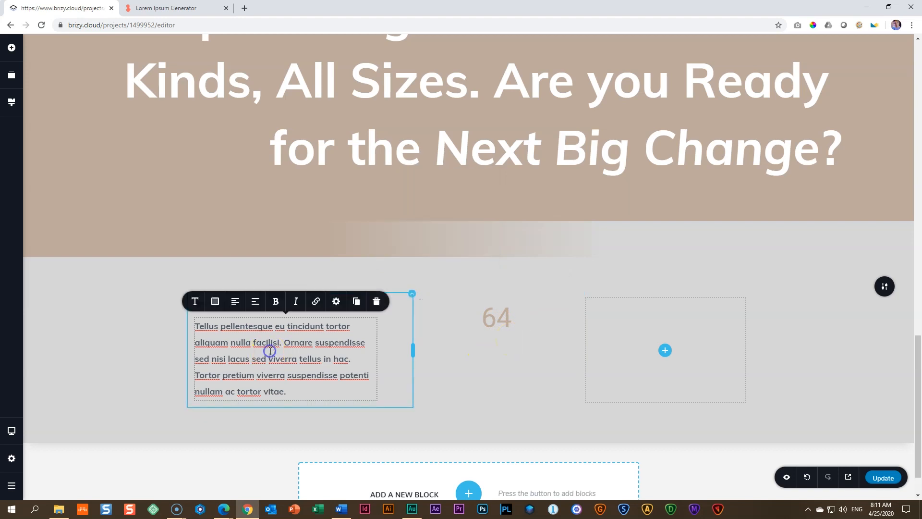
pyautogui.click(356, 302)
pyautogui.moveTo(370, 432); pyautogui.dragTo(496, 342)
# Step: Replace the copied paragraph's text with "Helped SME startup in the last decade"
pyautogui.tripleClick(481, 372)
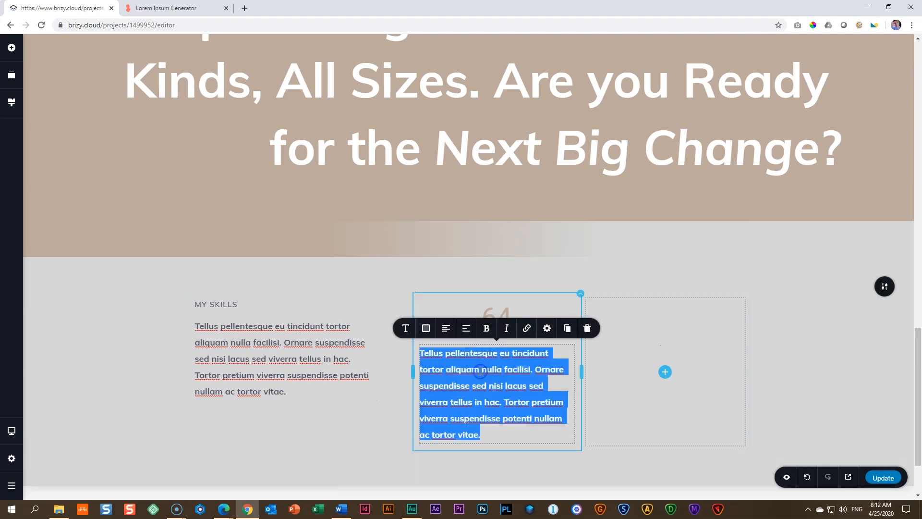
pyautogui.write('ht')
pyautogui.press('BackSpace')
pyautogui.press('BackSpace')
pyautogui.write('JH')
pyautogui.press('BackSpace')
pyautogui.press('BackSpace')
pyautogui.write('Helped SME')
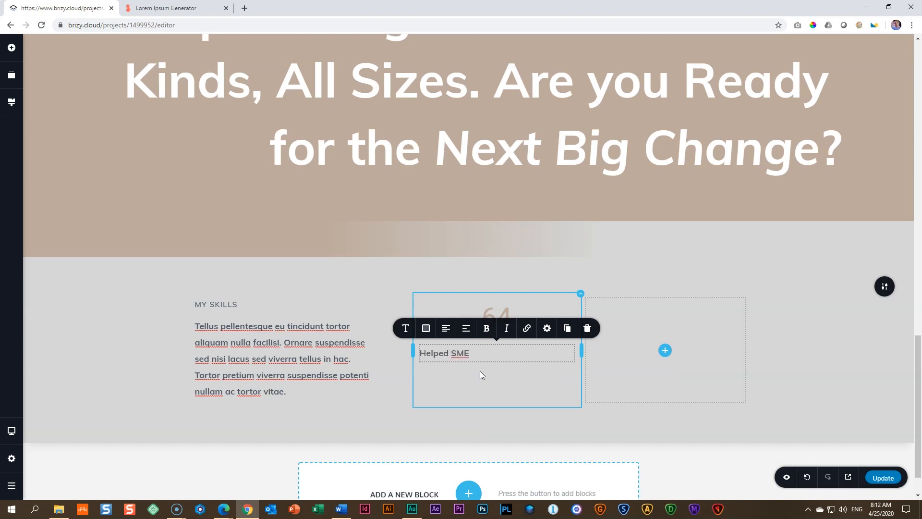
pyautogui.write(' startup in the last decade')
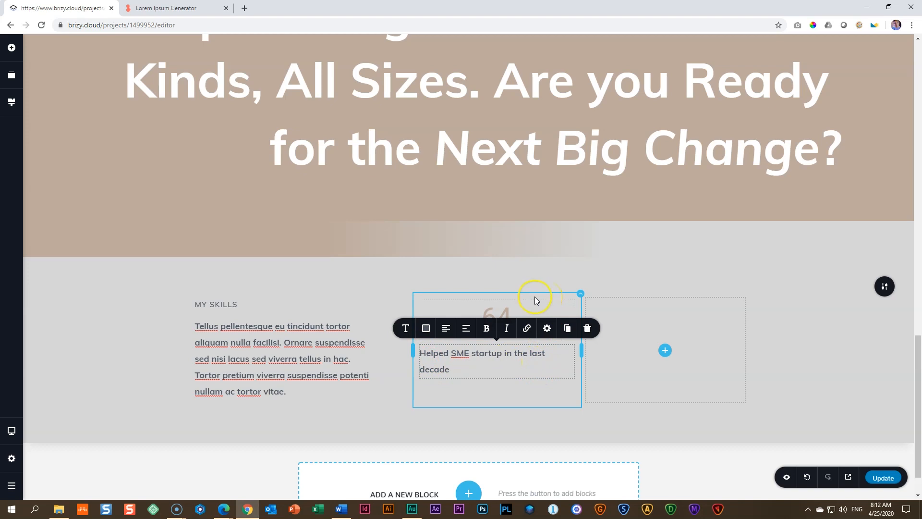
# Step: Center the caption below the counter and set its line height to 1.7
pyautogui.click(580, 294)
pyautogui.click(488, 368)
pyautogui.click(446, 329)
pyautogui.click(406, 329)
pyautogui.click(445, 299)
pyautogui.click(445, 299)
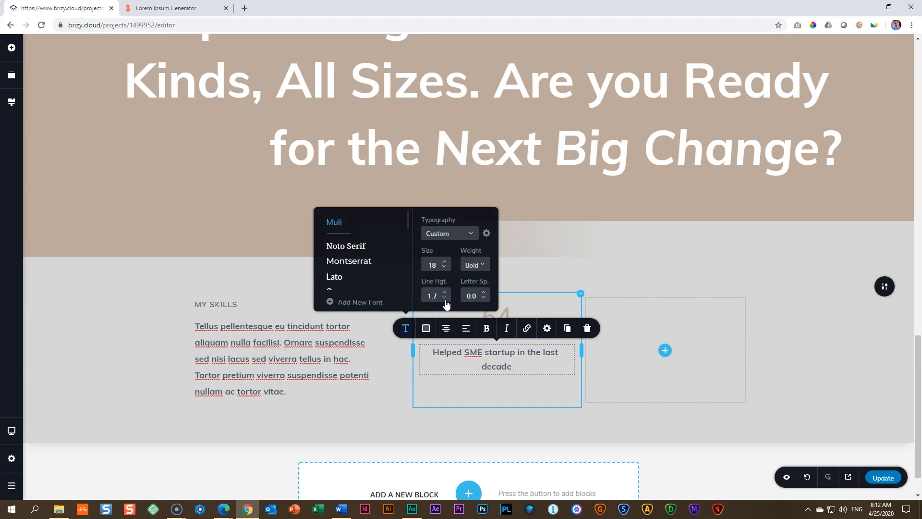
pyautogui.click(496, 361)
pyautogui.click(538, 361)
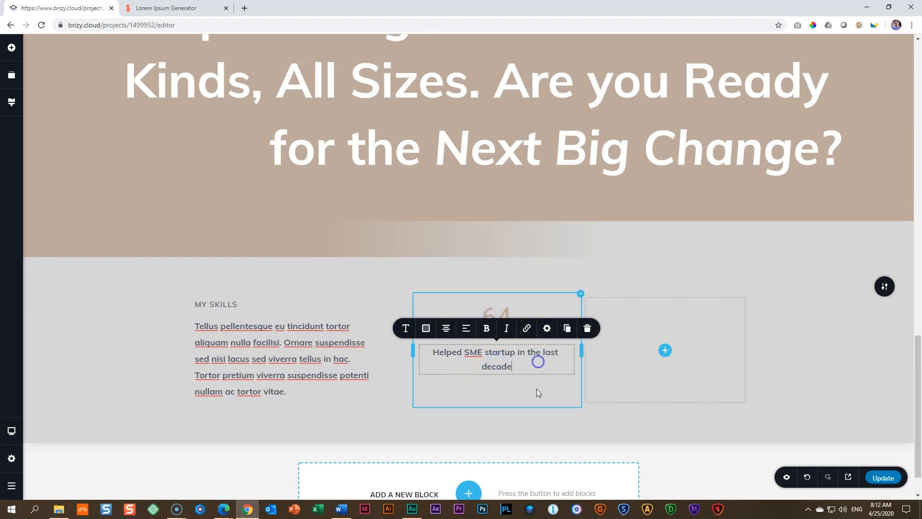
# Step: Try palette colours for the middle column's background overlay and set it to #4F5764 at 14% opacity
pyautogui.click(581, 294)
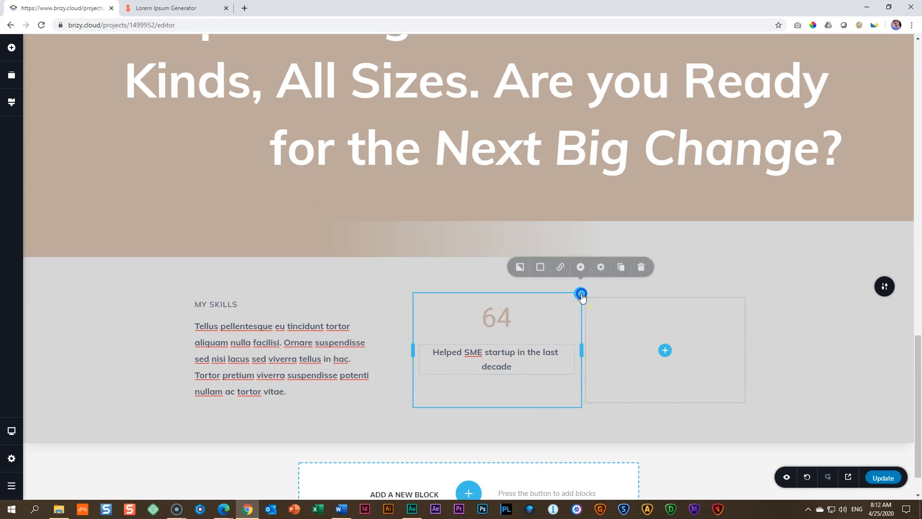
pyautogui.click(540, 268)
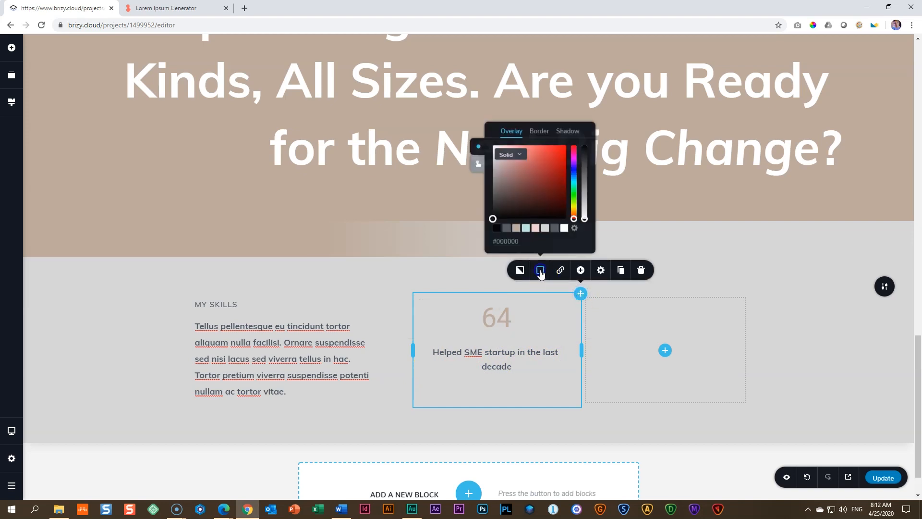
pyautogui.click(508, 229)
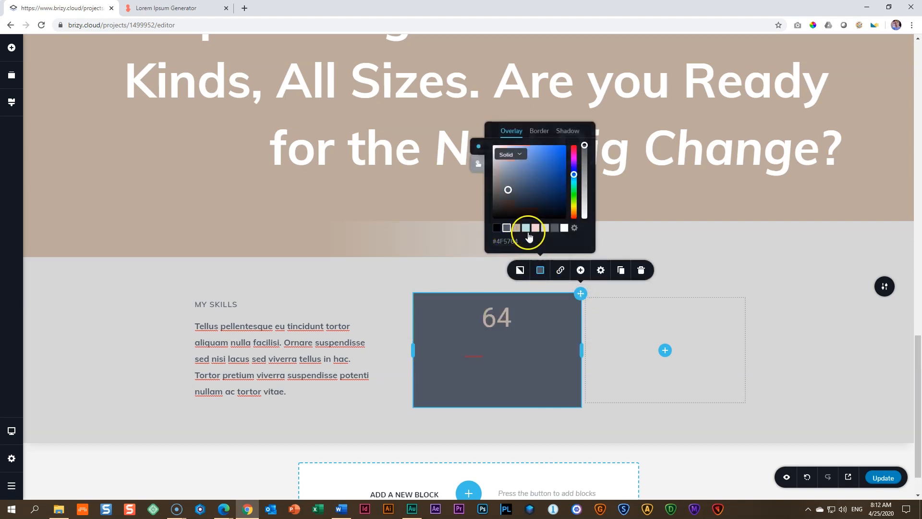
pyautogui.click(555, 229)
pyautogui.click(545, 228)
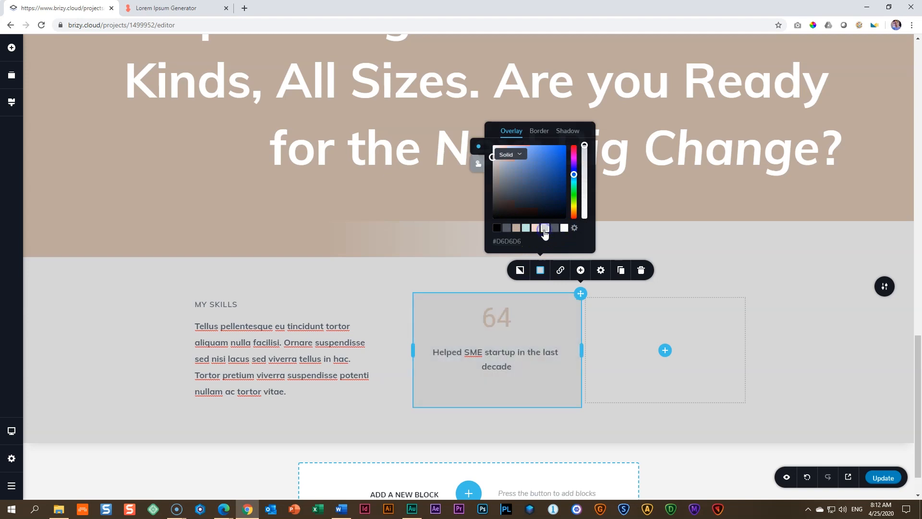
pyautogui.click(507, 228)
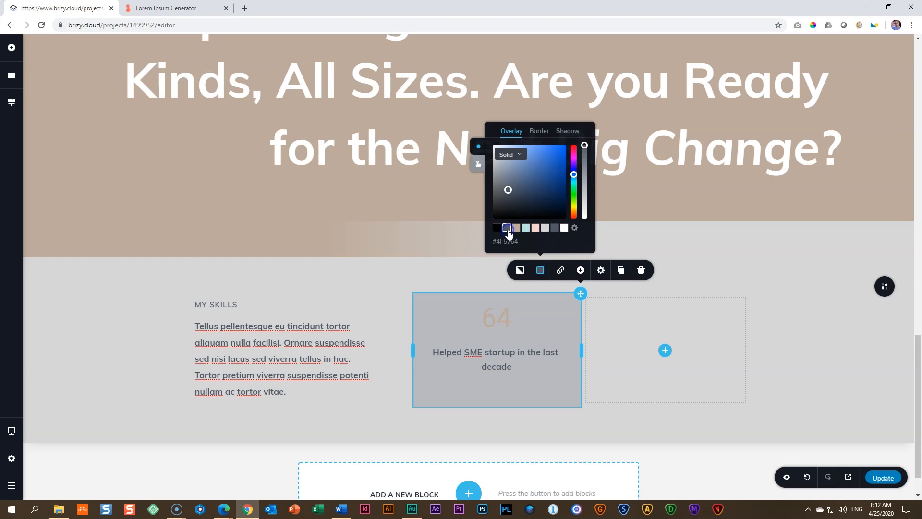
pyautogui.moveTo(584, 146); pyautogui.dragTo(587, 209)
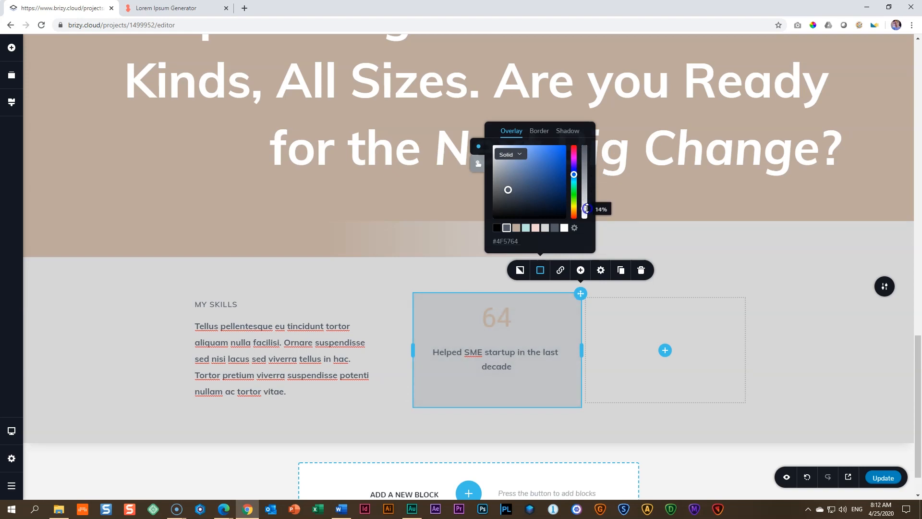
pyautogui.click(383, 327)
pyautogui.click(178, 349)
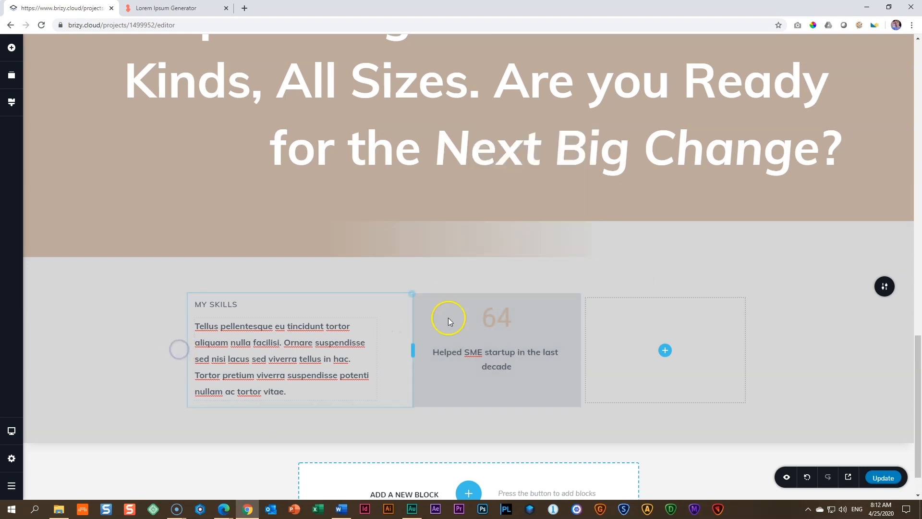
# Step: Change the counter number's colour to the dark grey-blue palette colour
pyautogui.click(448, 318)
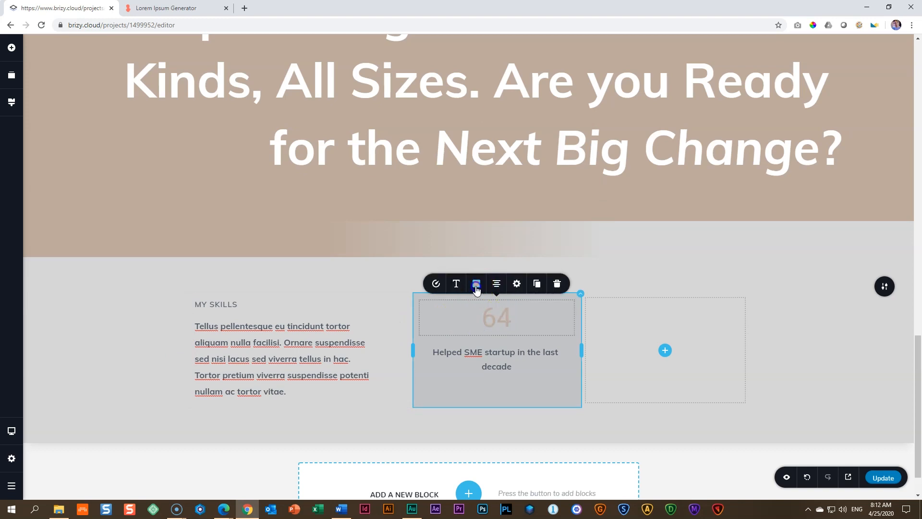
pyautogui.click(476, 288)
pyautogui.moveTo(522, 161)
pyautogui.mouseDown()
pyautogui.moveTo(521, 179)
pyautogui.moveTo(528, 145)
pyautogui.mouseUp()
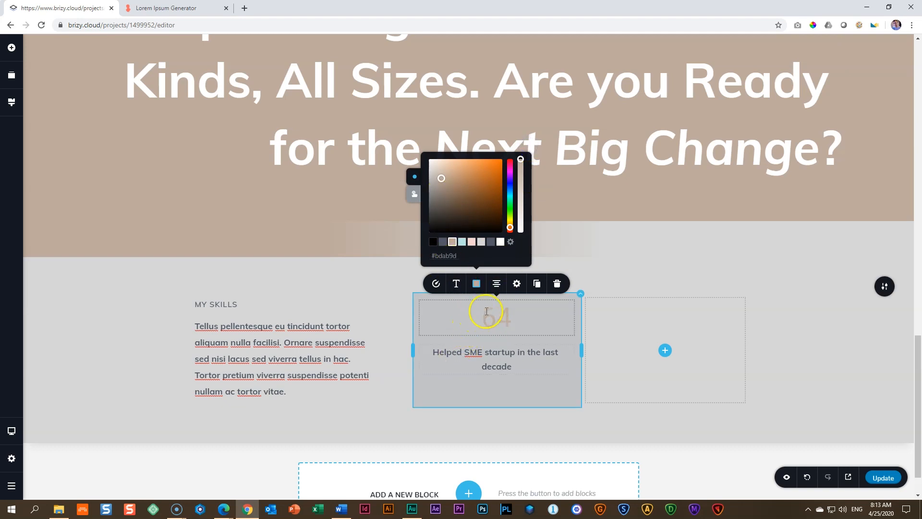
pyautogui.click(442, 244)
pyautogui.click(449, 354)
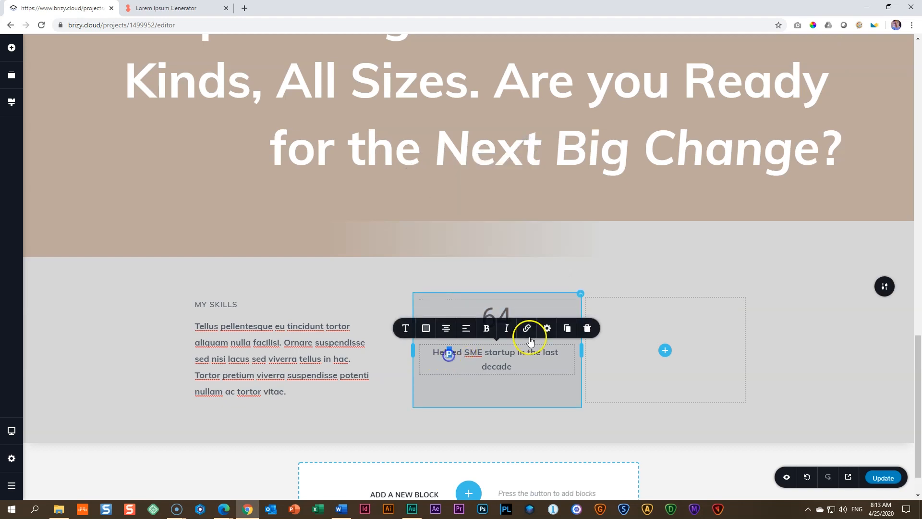
pyautogui.click(516, 309)
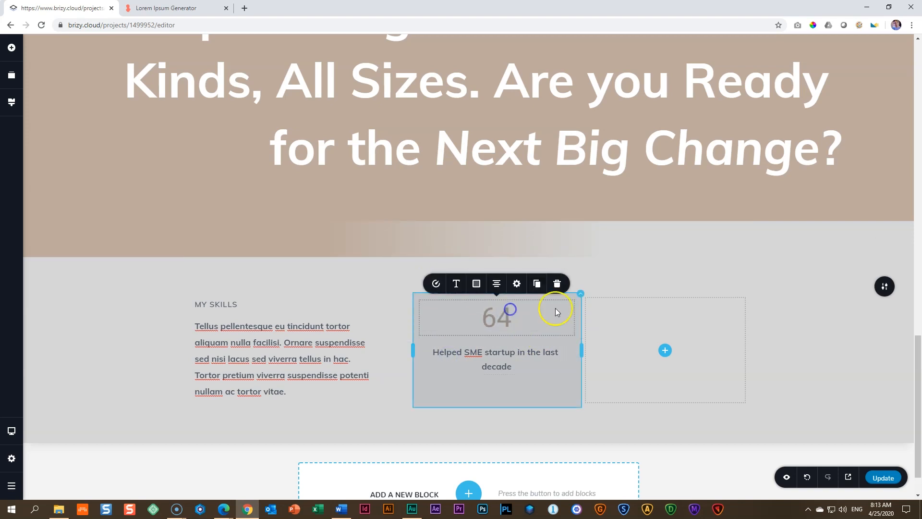
# Step: Set the middle column's background overlay to the beige palette colour #BDAB9D at full opacity
pyautogui.click(580, 294)
pyautogui.click(540, 270)
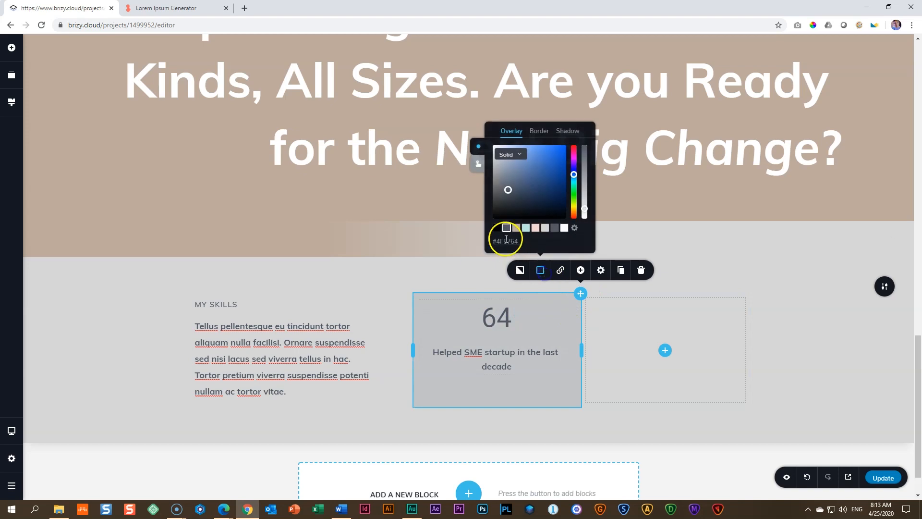
pyautogui.click(515, 228)
pyautogui.moveTo(585, 209); pyautogui.dragTo(589, 132)
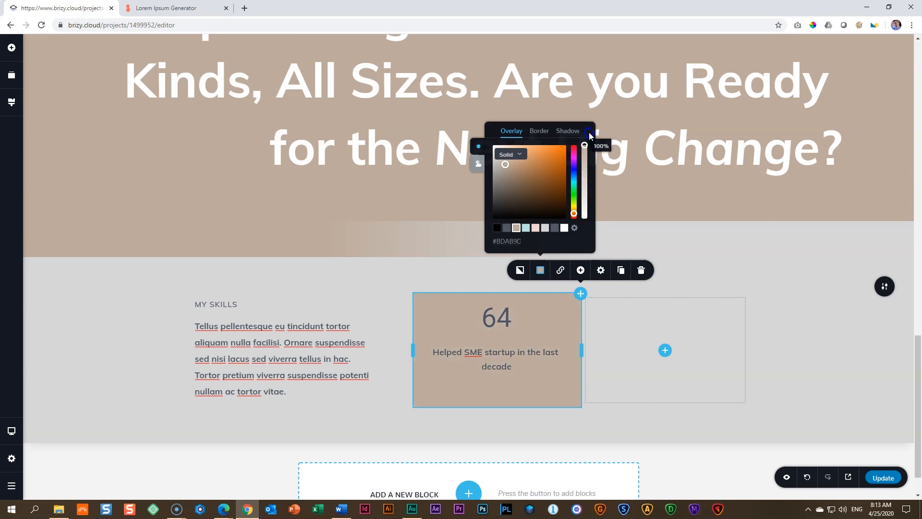
# Step: Change the counter number's colour to white, #FFFFFF
pyautogui.doubleClick(499, 321)
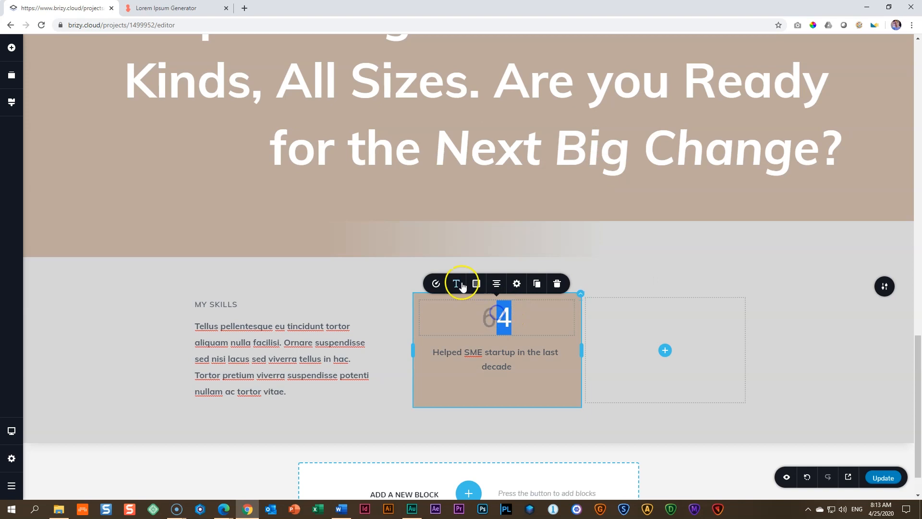
pyautogui.click(479, 286)
pyautogui.click(500, 242)
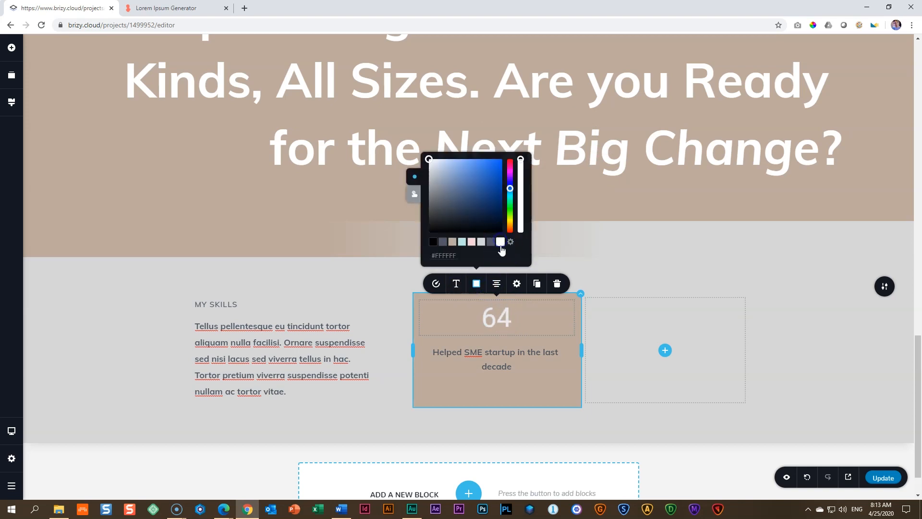
pyautogui.click(472, 367)
# Step: Give the middle column uniform padding of 10% and a margin of 25 px on all sides
pyautogui.click(526, 299)
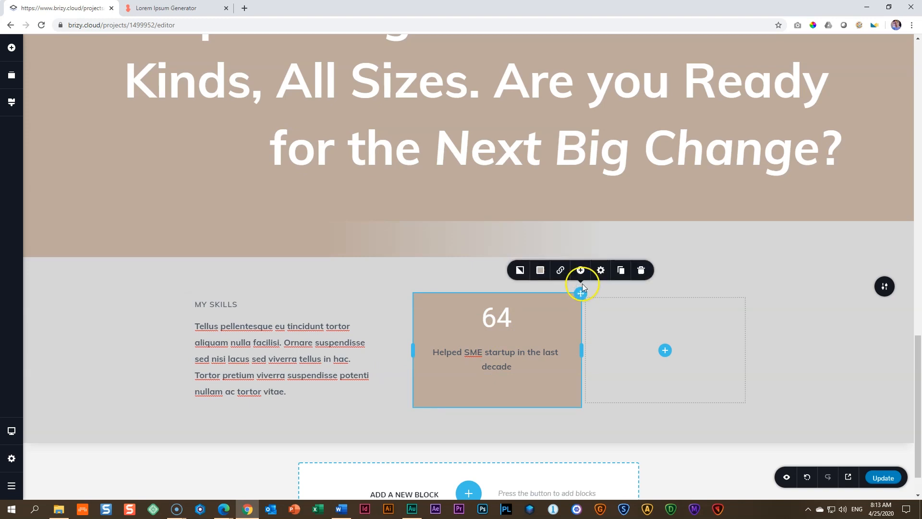
pyautogui.click(601, 270)
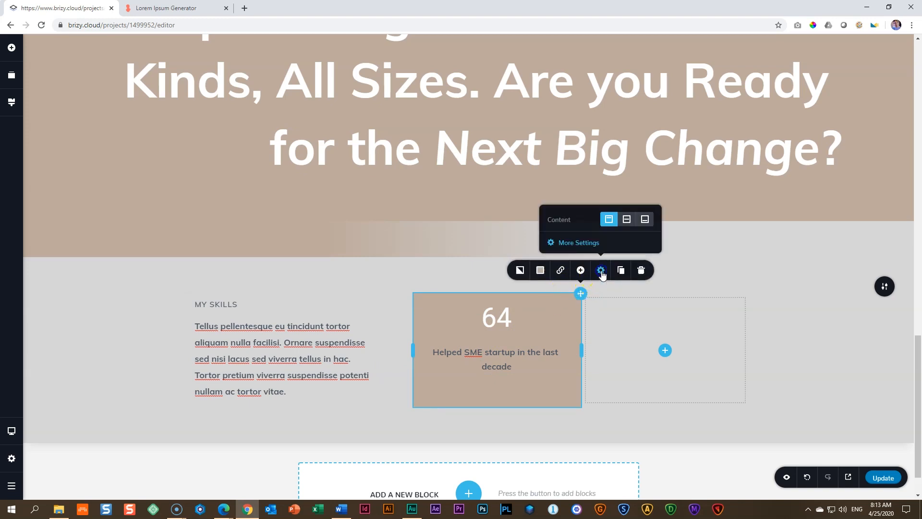
pyautogui.click(584, 243)
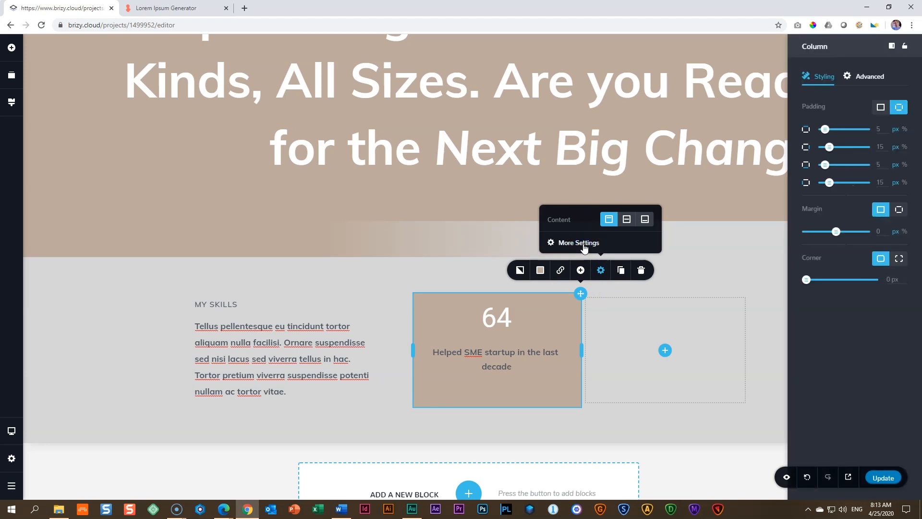
pyautogui.click(881, 107)
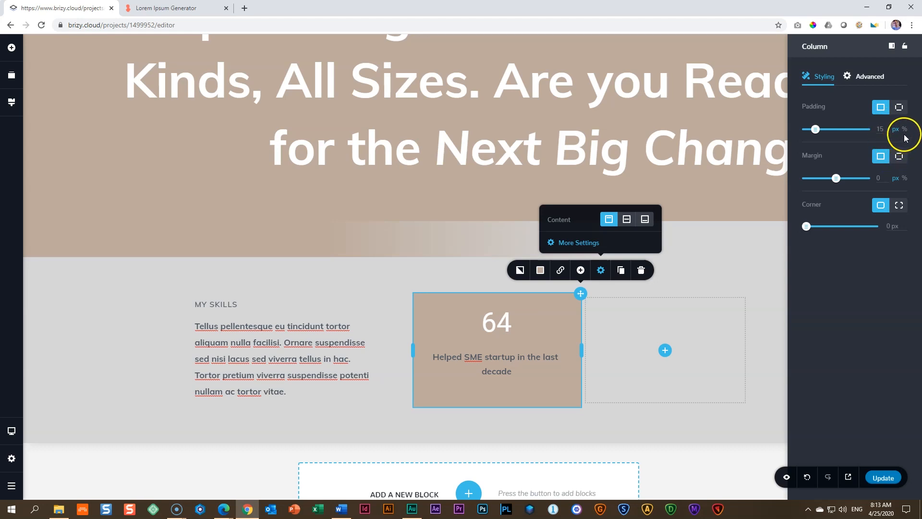
pyautogui.click(879, 129)
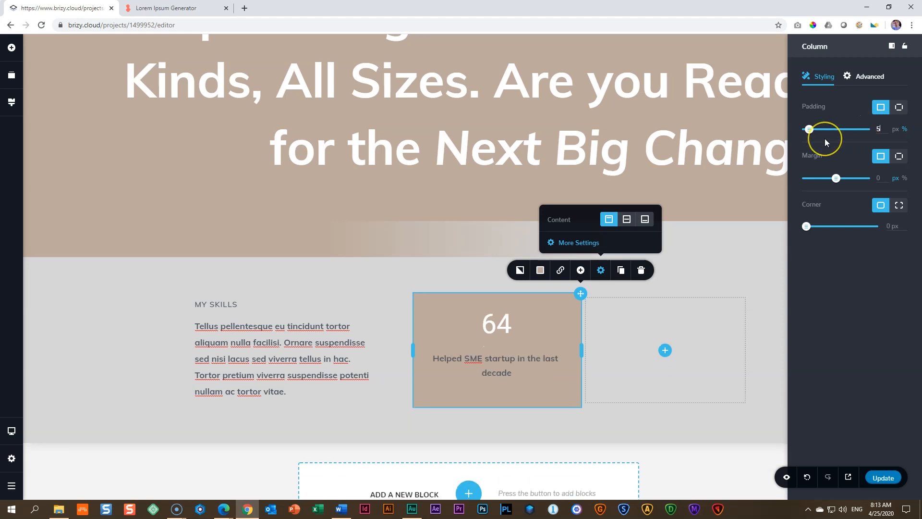
pyautogui.click(800, 159)
pyautogui.moveTo(836, 178); pyautogui.dragTo(865, 181)
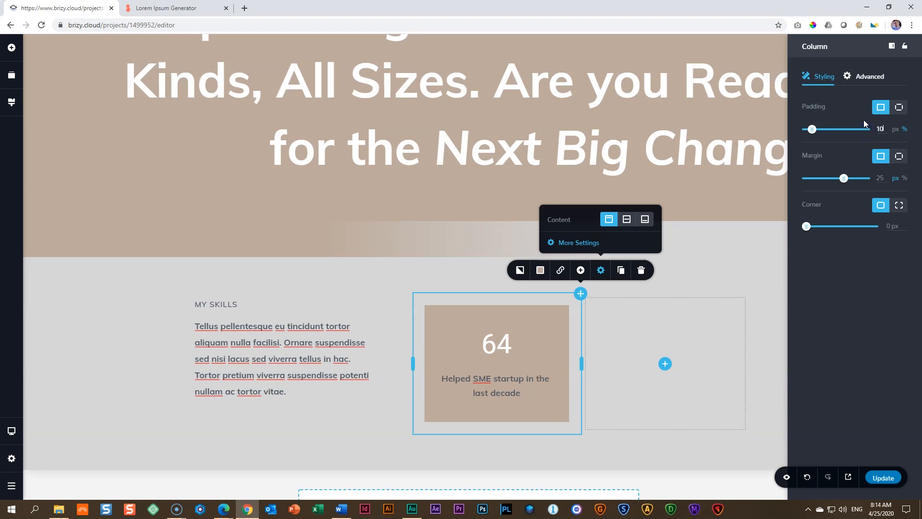
# Step: Duplicate the beige counter column showing 64 in the My Skills row
pyautogui.click(338, 425)
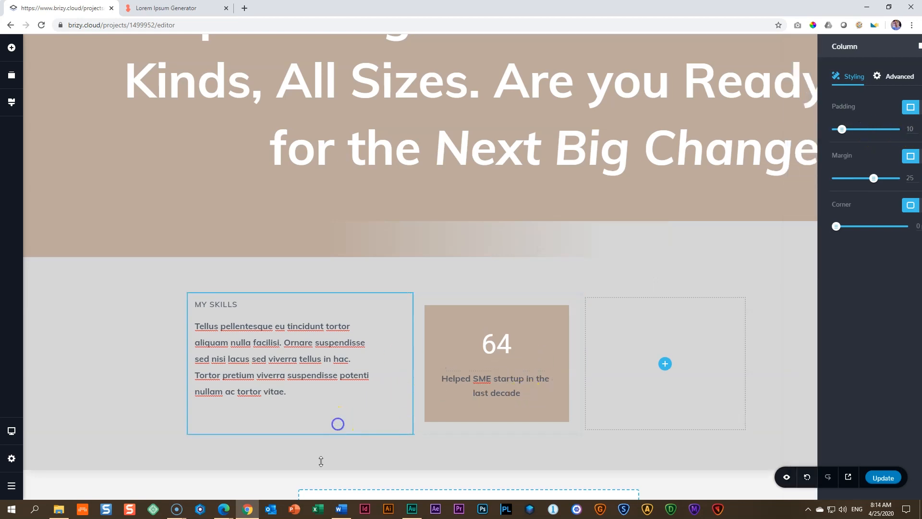
pyautogui.click(495, 350)
pyautogui.click(504, 394)
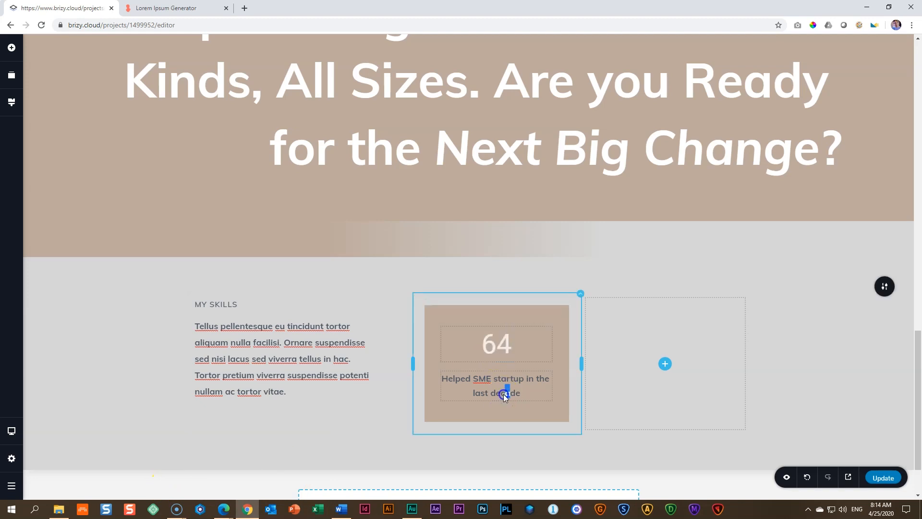
pyautogui.click(580, 293)
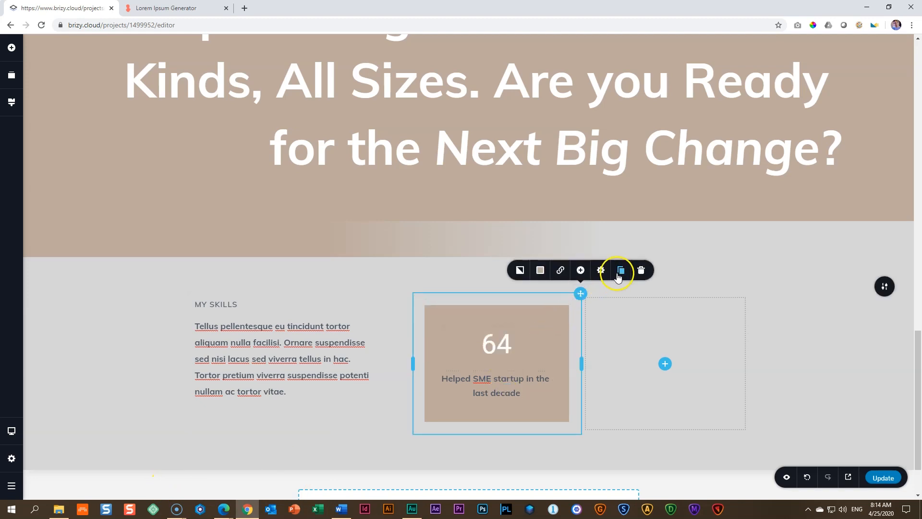
pyautogui.click(621, 270)
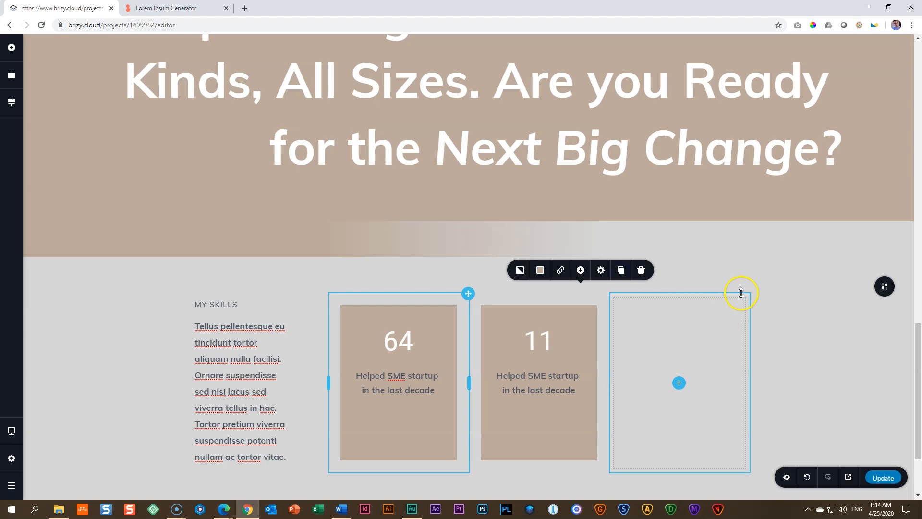
# Step: Delete the empty last column and resize the row to a wider text column beside two equally wide counter columns
pyautogui.rightClick(715, 314)
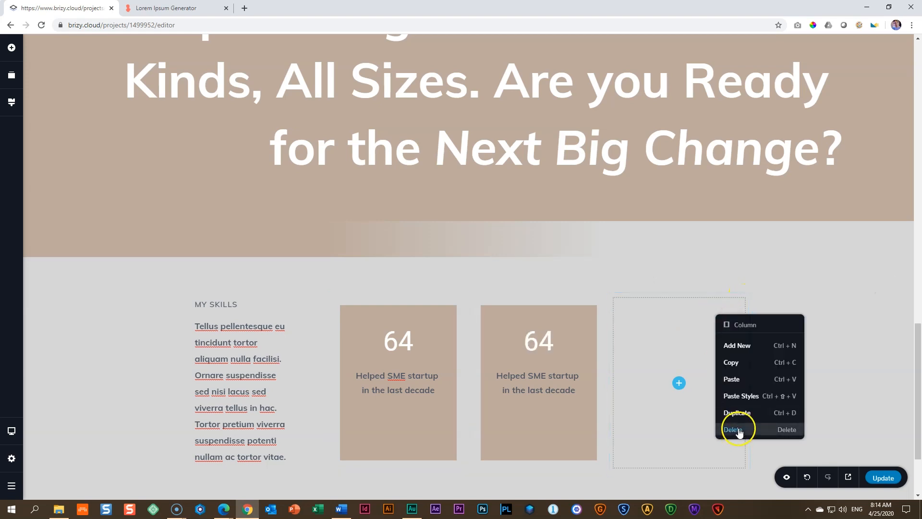
pyautogui.click(734, 430)
pyautogui.moveTo(374, 366); pyautogui.dragTo(414, 364)
pyautogui.moveTo(563, 367); pyautogui.dragTo(583, 366)
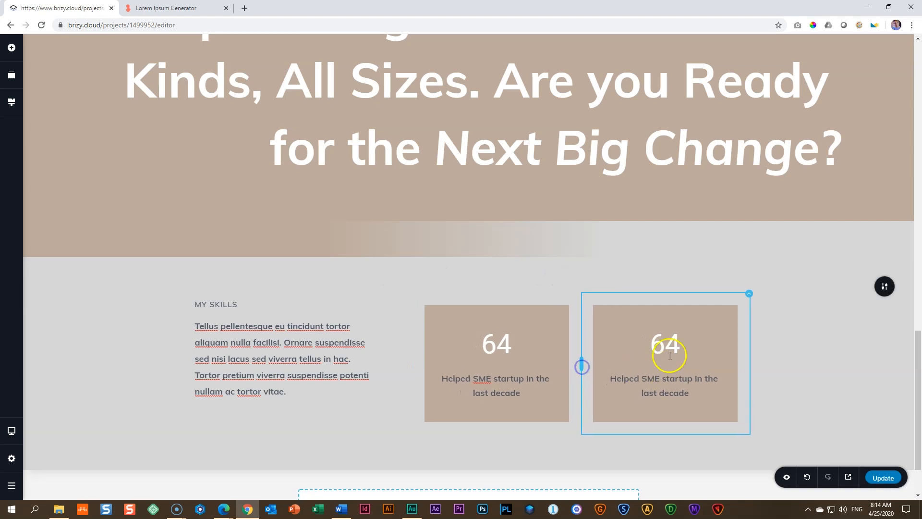
# Step: Set the end number of the duplicated counter in the last column to 112
pyautogui.doubleClick(667, 343)
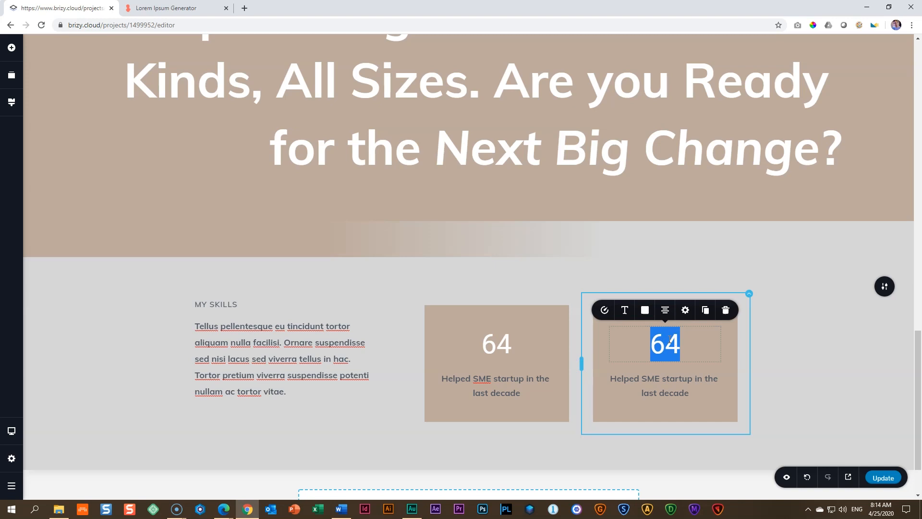
pyautogui.click(604, 309)
pyautogui.click(638, 256)
pyautogui.write('112')
# Step: Replace the caption under the 112 counter with "Projects finalized with more than 80% success"
pyautogui.tripleClick(652, 378)
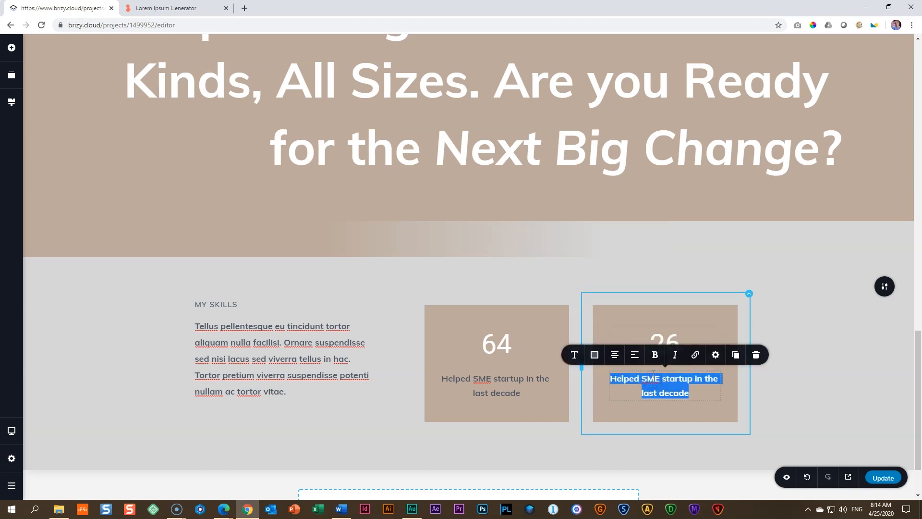
pyautogui.write('Projects finalized with more ')
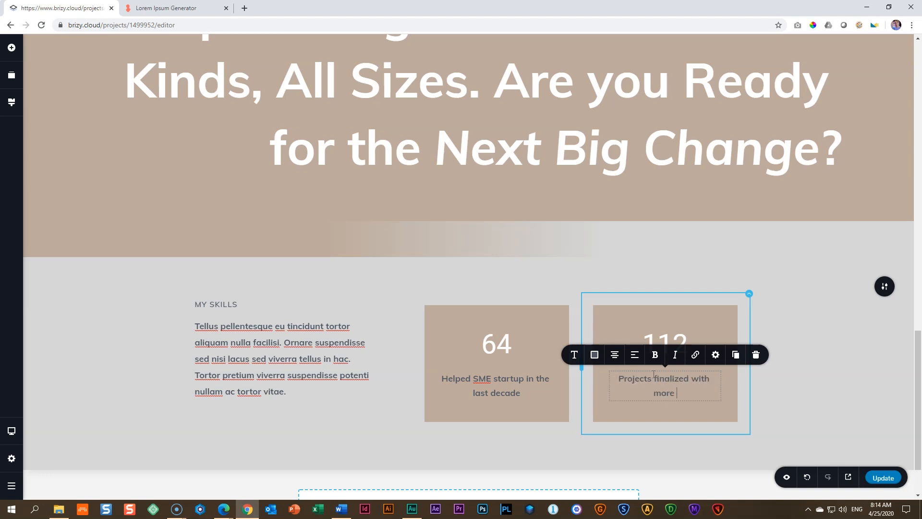
pyautogui.write('than 80% success')
pyautogui.click(784, 405)
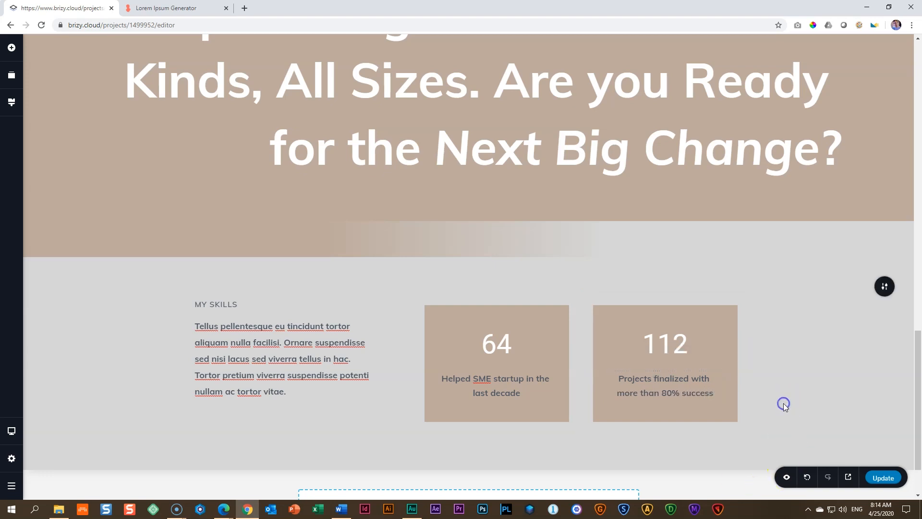
# Step: Add a spacer below the My Skills columns and check its height setting
pyautogui.scroll(-2, 825, 370)
pyautogui.click(665, 247)
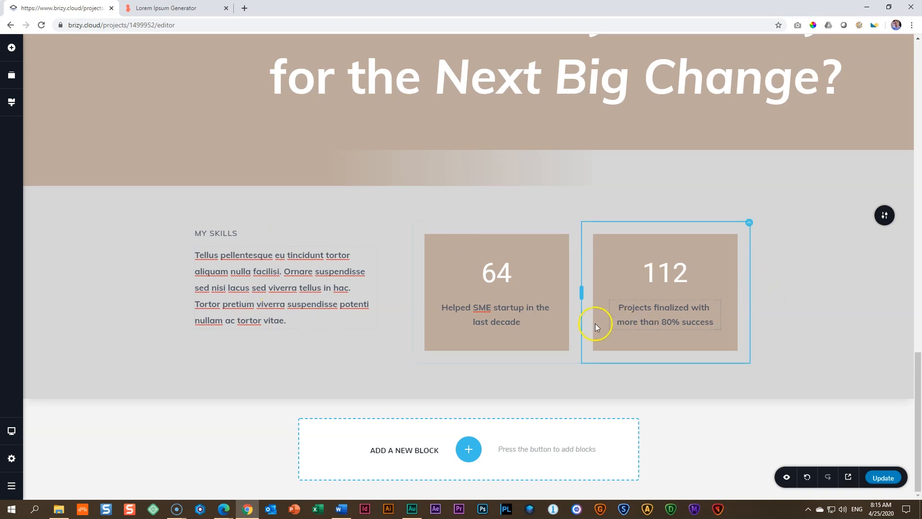
pyautogui.click(11, 47)
pyautogui.moveTo(90, 157); pyautogui.dragTo(204, 366)
pyautogui.click(406, 379)
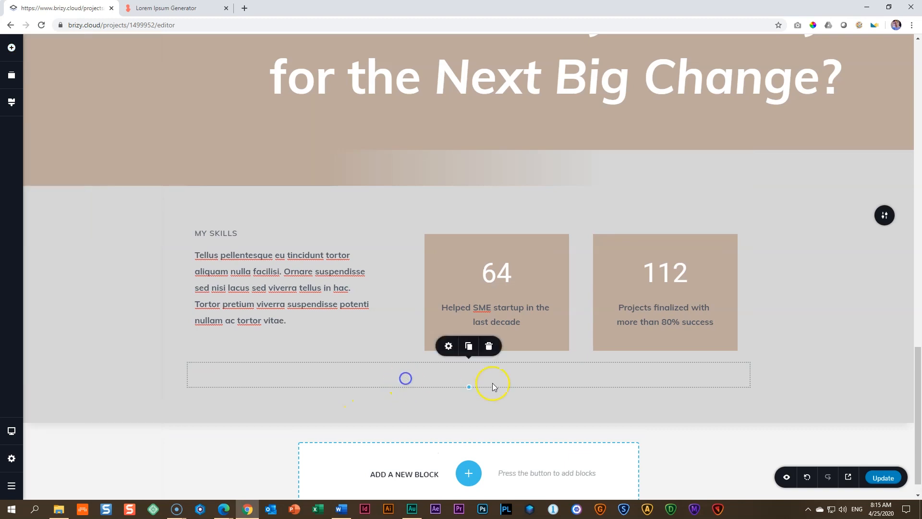
pyautogui.click(448, 346)
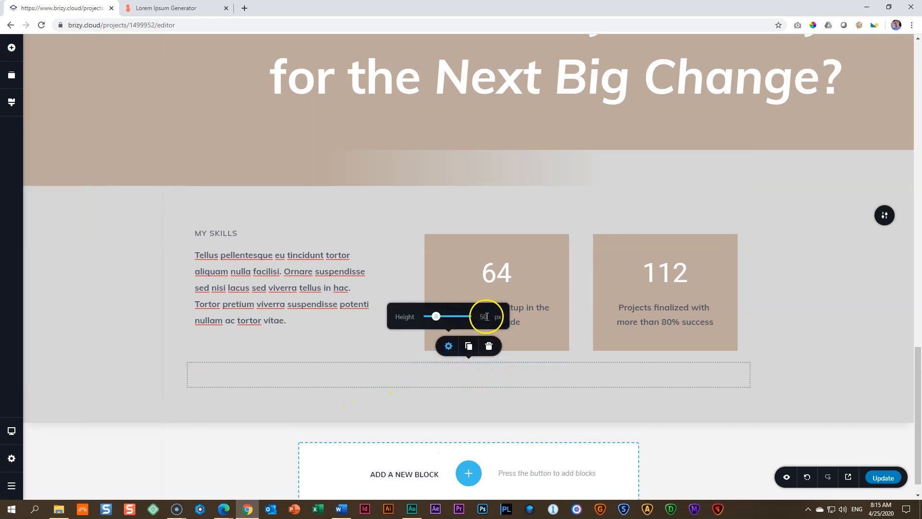
pyautogui.click(811, 335)
pyautogui.scroll(-1, 804, 336)
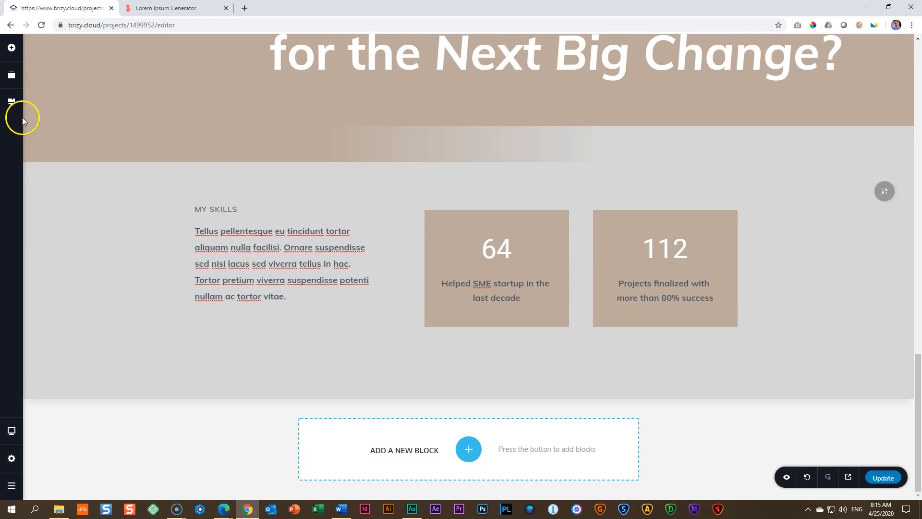
# Step: Add a column row below the spacer and extend it to three empty columns
pyautogui.click(11, 49)
pyautogui.moveTo(88, 250); pyautogui.dragTo(390, 366)
pyautogui.scroll(-2, 404, 356)
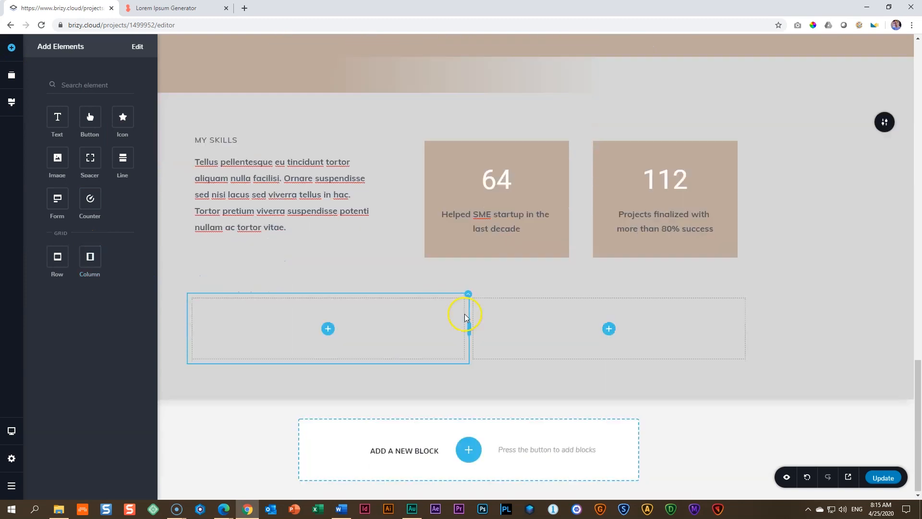
pyautogui.click(462, 297)
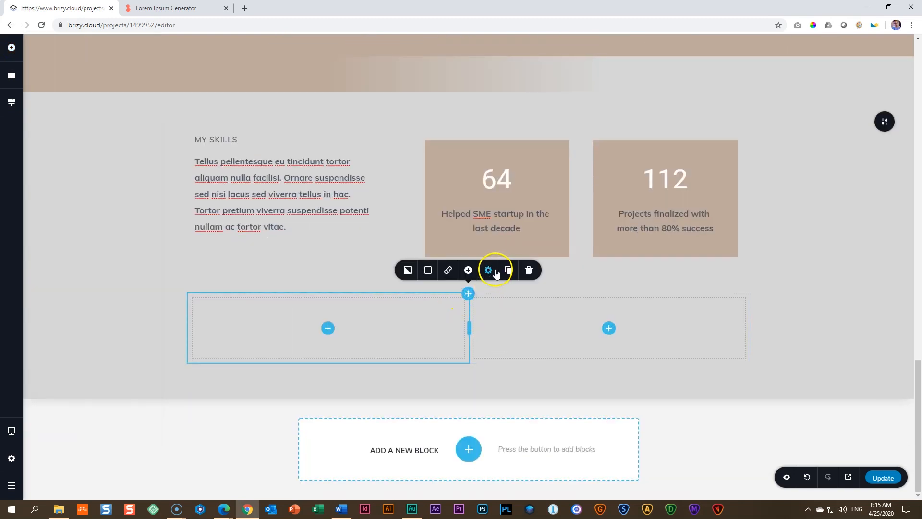
pyautogui.click(468, 271)
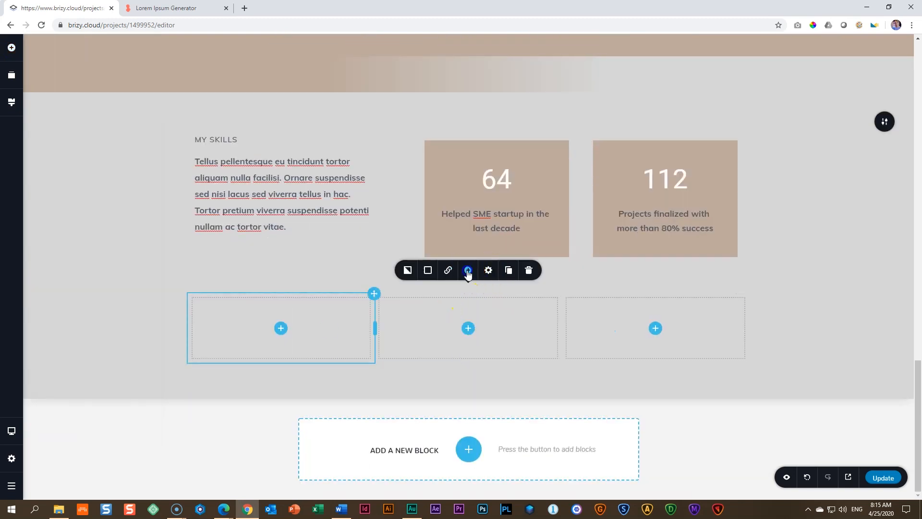
# Step: Place a text element in the first of the three columns and change its text to PRESENTATION
pyautogui.click(296, 318)
pyautogui.click(282, 328)
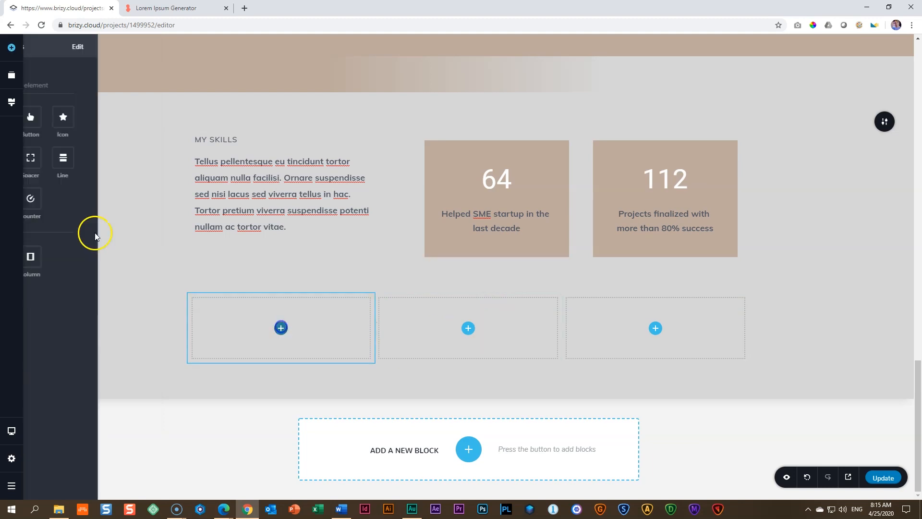
pyautogui.moveTo(56, 117); pyautogui.dragTo(281, 334)
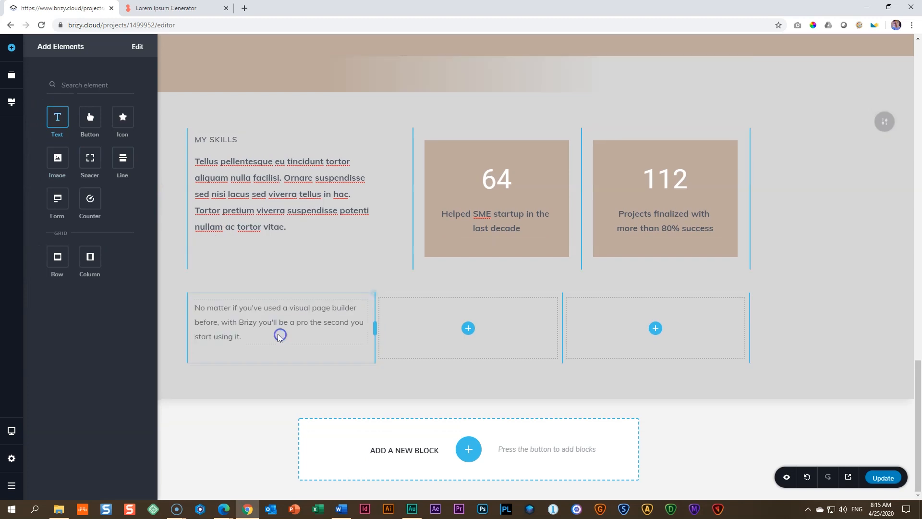
pyautogui.doubleClick(249, 322)
pyautogui.click(249, 319)
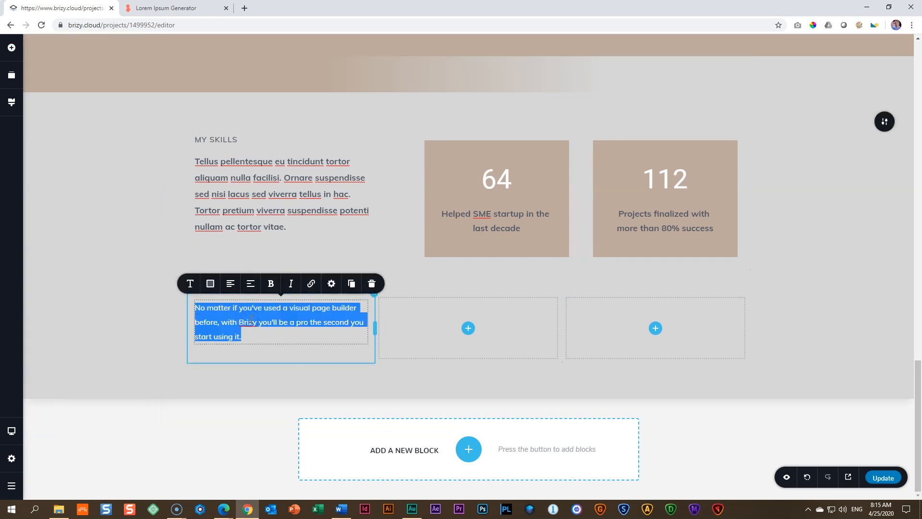
pyautogui.write('PRESENTATION')
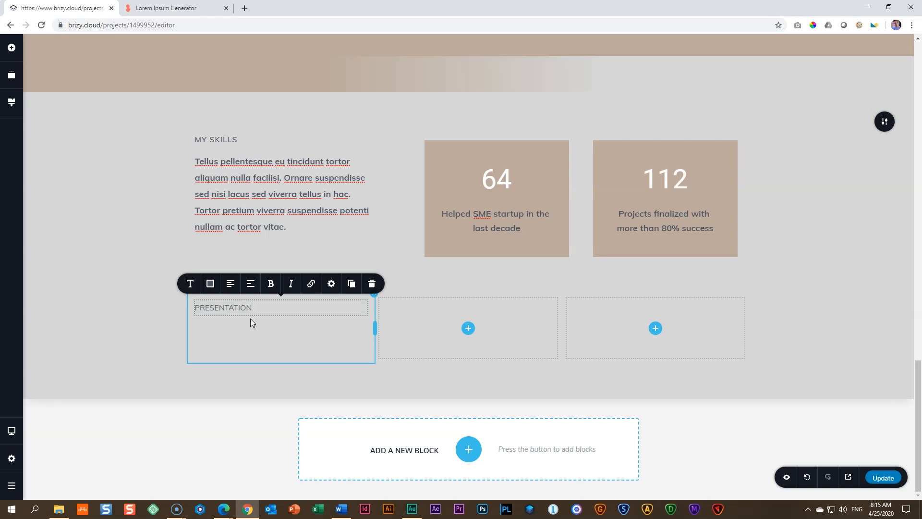
# Step: Apply the Above Title typography style to the PRESENTATION text
pyautogui.click(190, 283)
pyautogui.click(233, 188)
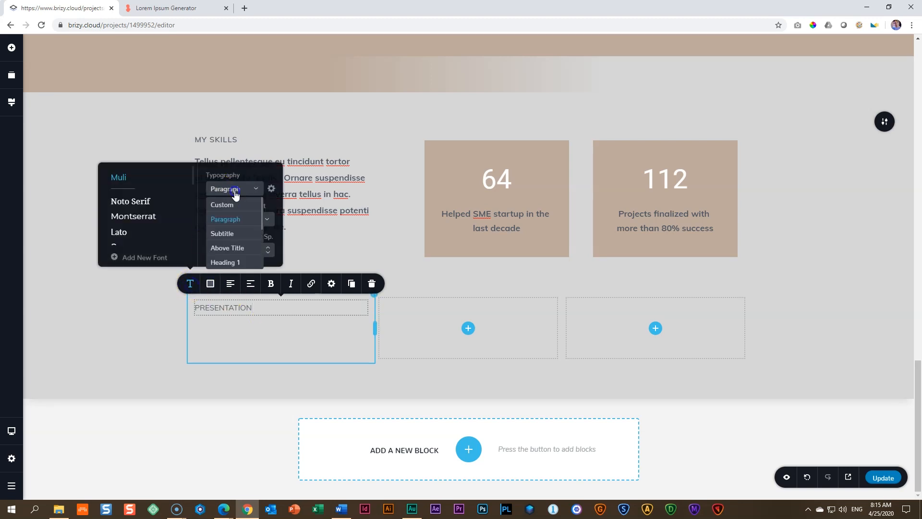
pyautogui.click(229, 250)
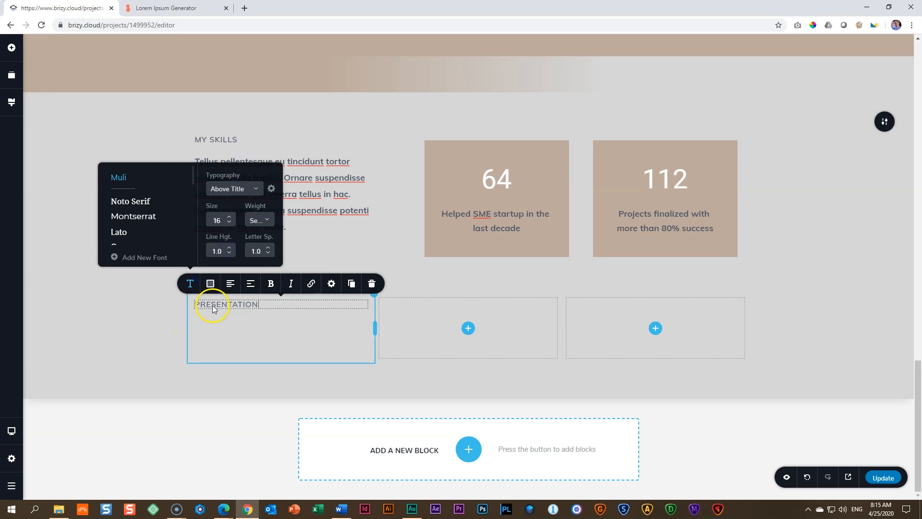
pyautogui.click(246, 329)
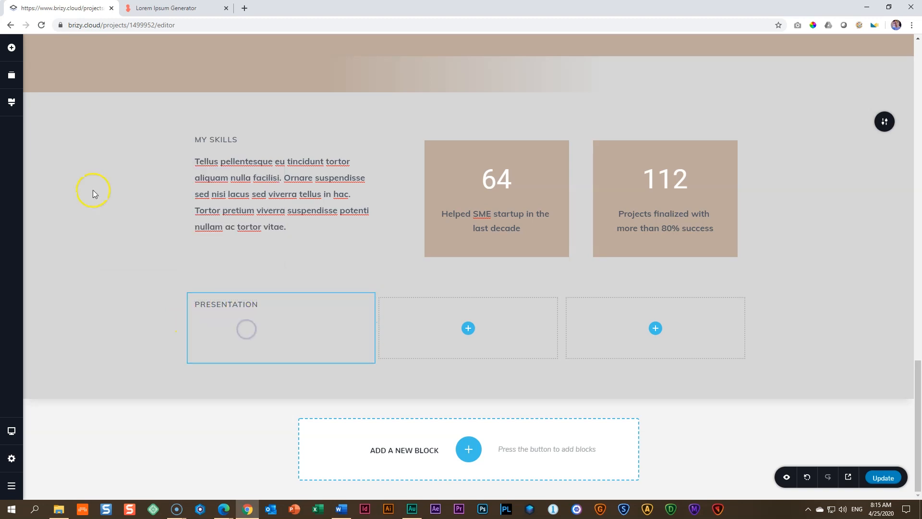
# Step: Add a text element under PRESENTATION and replace its placeholder with the passage "Ut tortor pretium… orci nulla" from the Lorem Ipsum Generator tab
pyautogui.click(15, 53)
pyautogui.moveTo(53, 113); pyautogui.dragTo(210, 317)
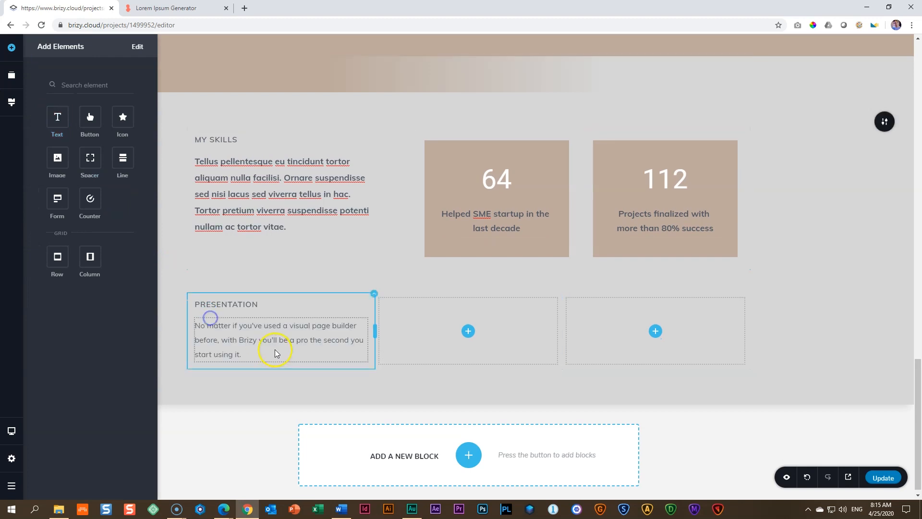
pyautogui.tripleClick(249, 342)
pyautogui.click(153, 8)
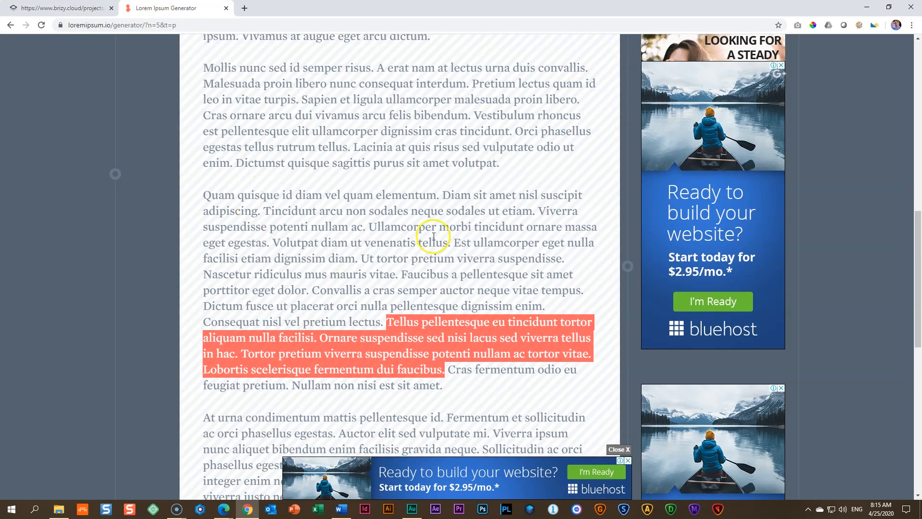
pyautogui.moveTo(362, 259); pyautogui.dragTo(388, 305)
pyautogui.rightClick(390, 257)
pyautogui.click(406, 263)
pyautogui.click(63, 8)
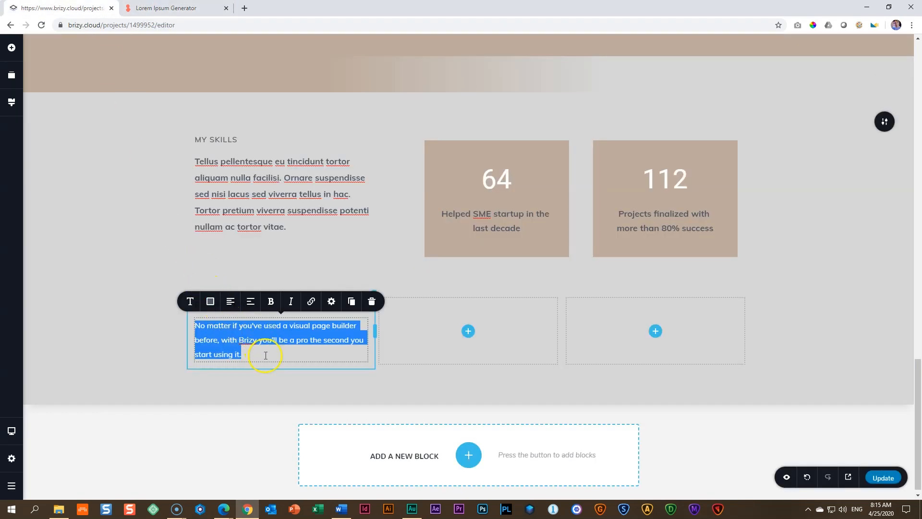
pyautogui.hotkey('ctrl', 'v')
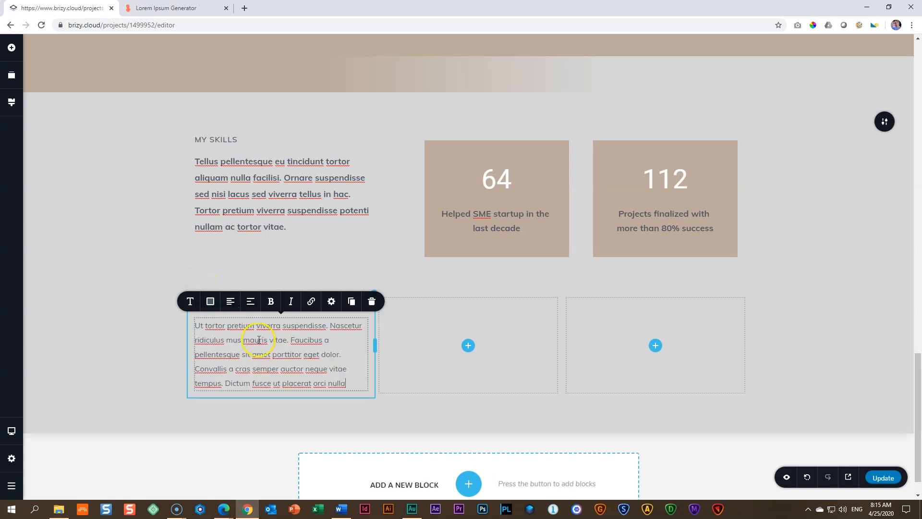
# Step: Break the pasted text into short lines after "viverra", "Nascetur", "vitae.", "sit", "dolor." and "semper"
pyautogui.moveTo(285, 325); pyautogui.dragTo(285, 325)
pyautogui.click(283, 324)
pyautogui.press('Return')
pyautogui.click(277, 341)
pyautogui.press('Return')
pyautogui.click(292, 356)
pyautogui.press('Return')
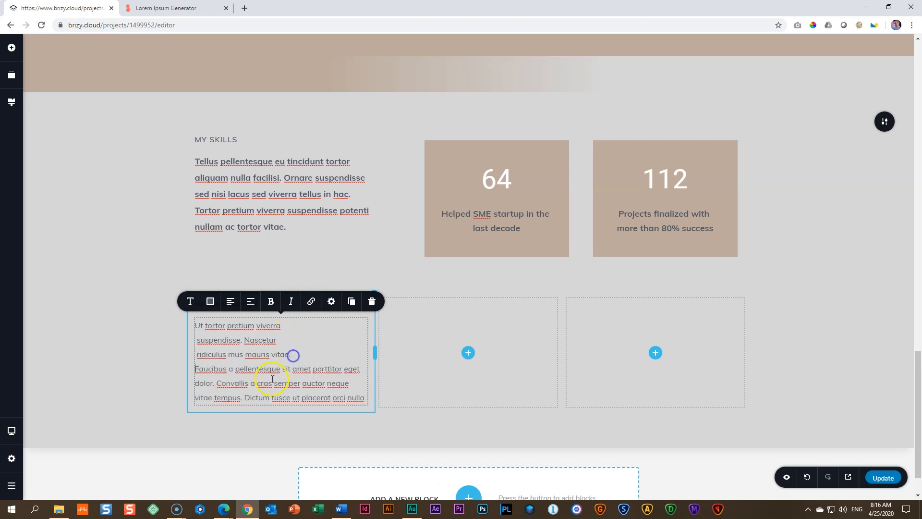
pyautogui.click(292, 368)
pyautogui.press('Return')
pyautogui.click(287, 383)
pyautogui.press('Return')
pyautogui.click(280, 398)
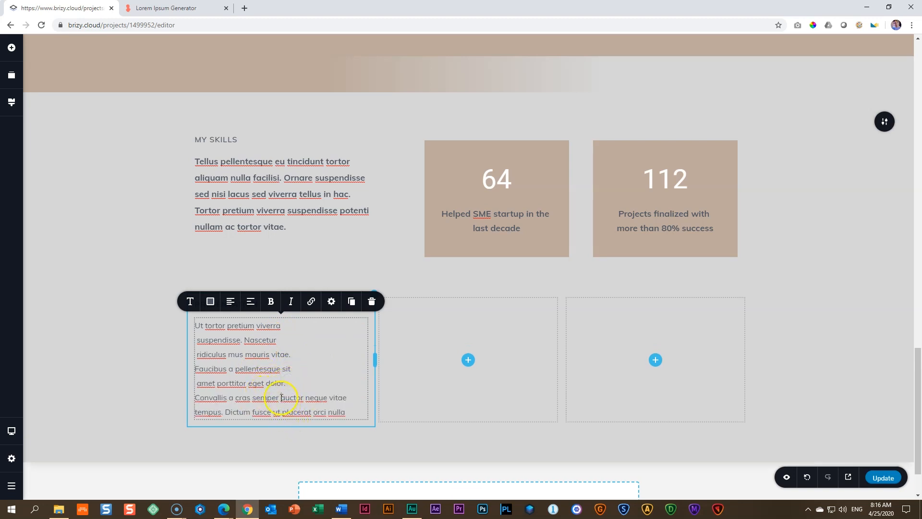
pyautogui.press('Return')
# Step: Delete the leftover text after "Convallis a cras semper" and remove the leading spaces from the indented lines
pyautogui.tripleClick(293, 422)
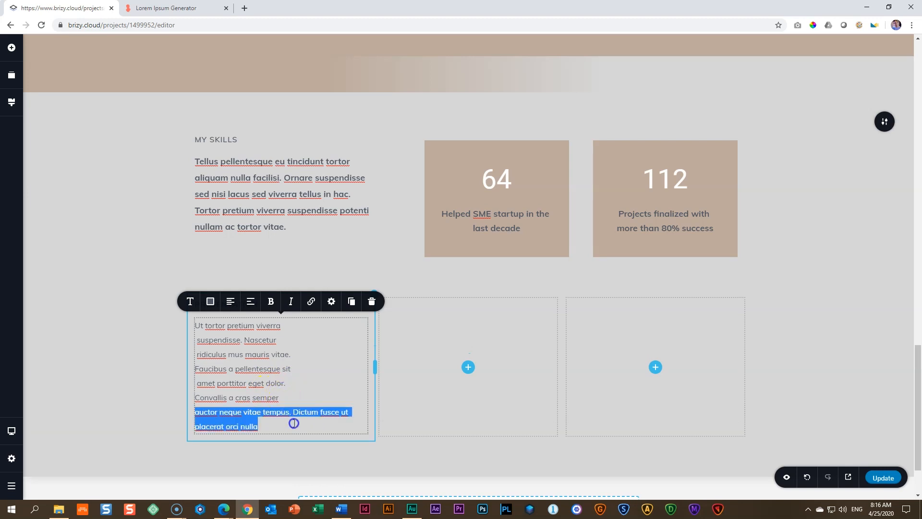
pyautogui.press('BackSpace')
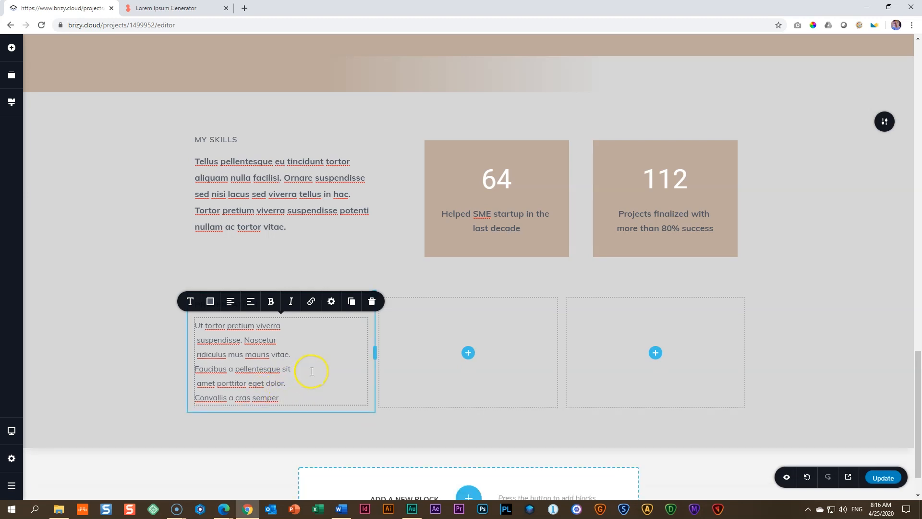
pyautogui.scroll(1, 309, 371)
pyautogui.click(198, 390)
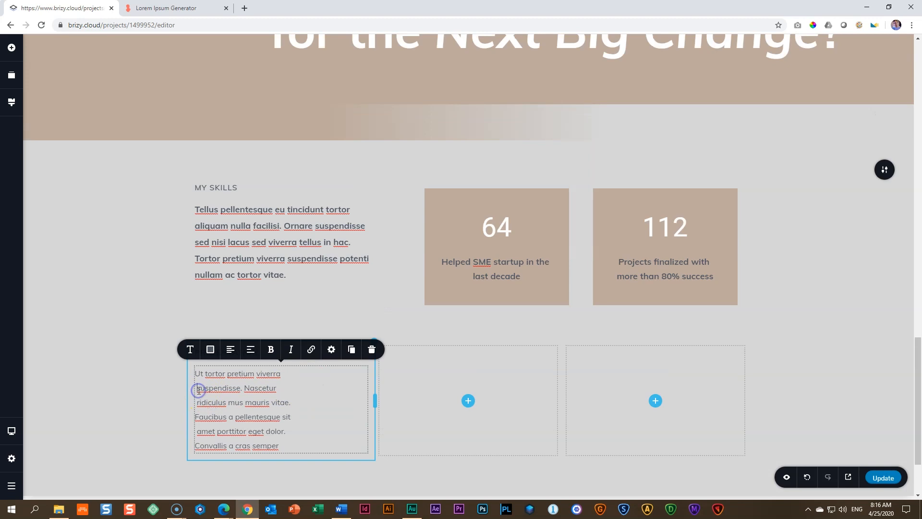
pyautogui.press('BackSpace')
pyautogui.click(199, 399)
pyautogui.press('BackSpace')
pyautogui.click(197, 431)
pyautogui.press('BackSpace')
# Step: Set the line height of all the text under PRESENTATION to 1.6
pyautogui.moveTo(283, 448); pyautogui.dragTo(191, 374)
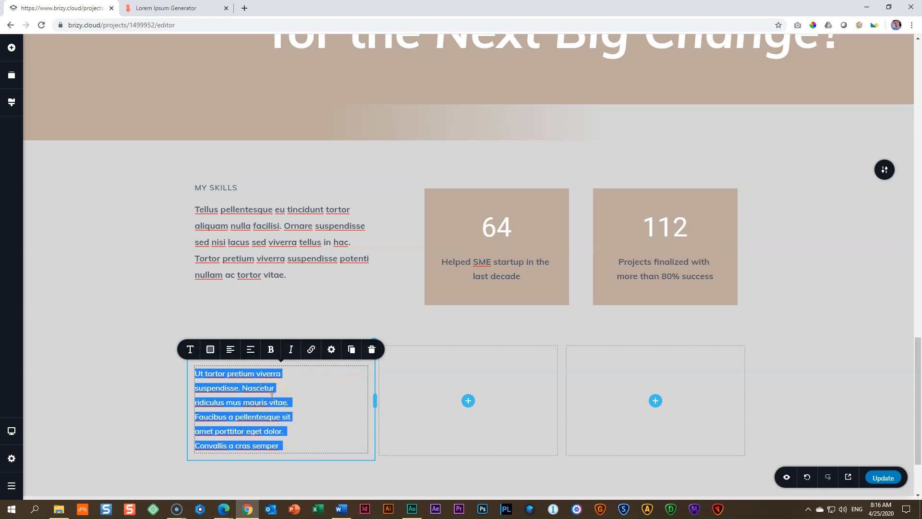
pyautogui.click(191, 351)
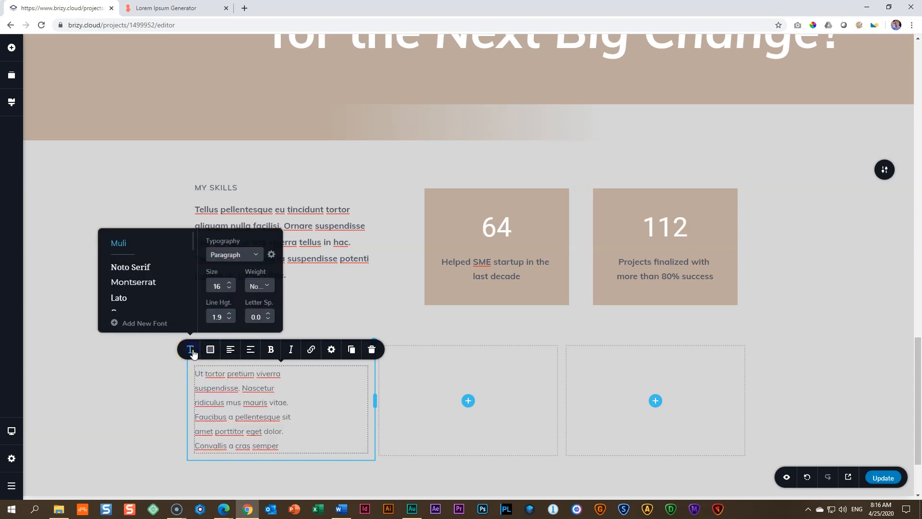
pyautogui.click(230, 319)
pyautogui.click(229, 319)
pyautogui.click(230, 320)
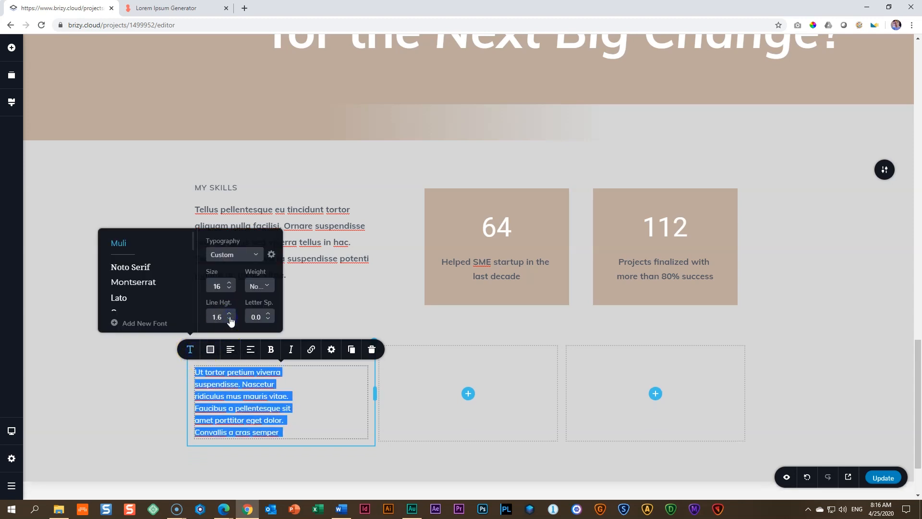
pyautogui.click(230, 319)
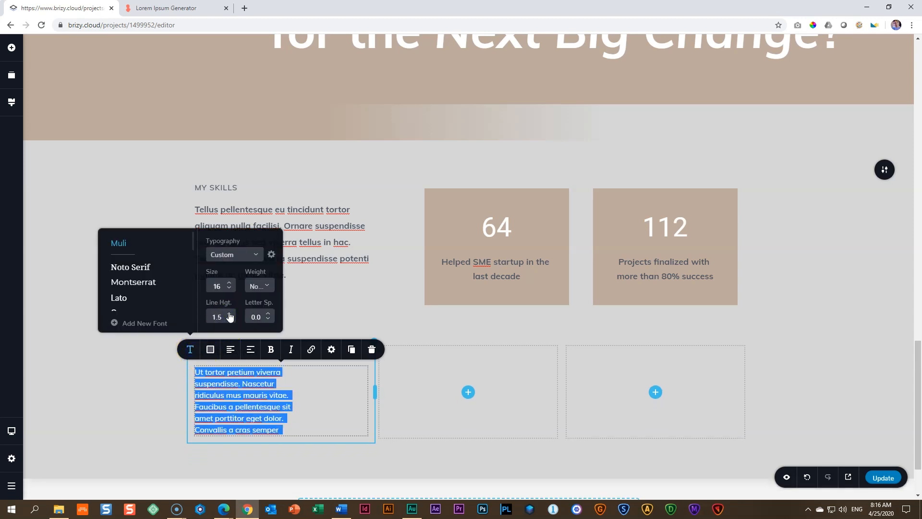
pyautogui.click(230, 313)
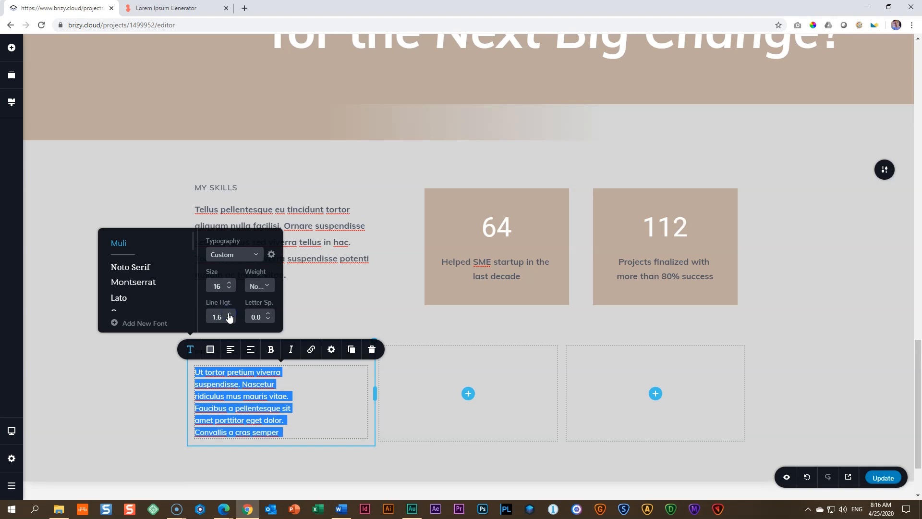
# Step: Turn the lines under PRESENTATION into a bulleted list and colour its text with the beige palette colour #BDA89D
pyautogui.click(251, 350)
pyautogui.click(251, 350)
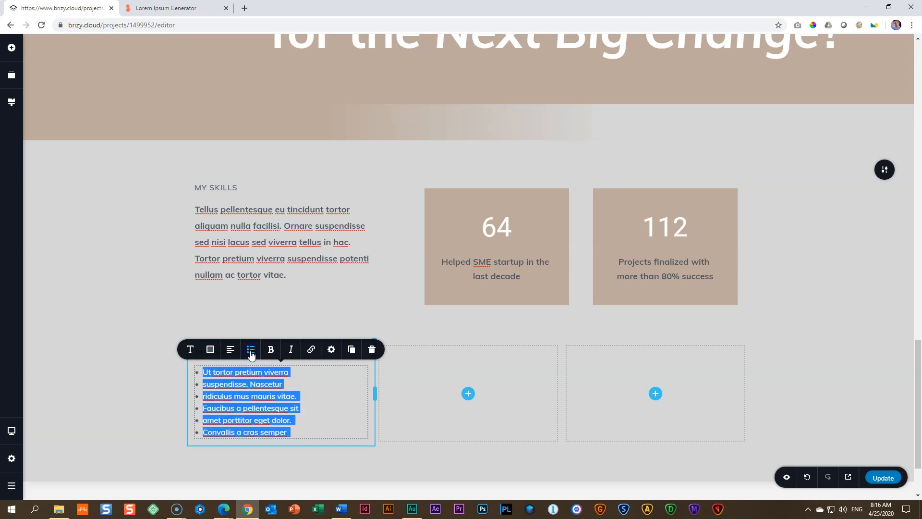
pyautogui.click(211, 349)
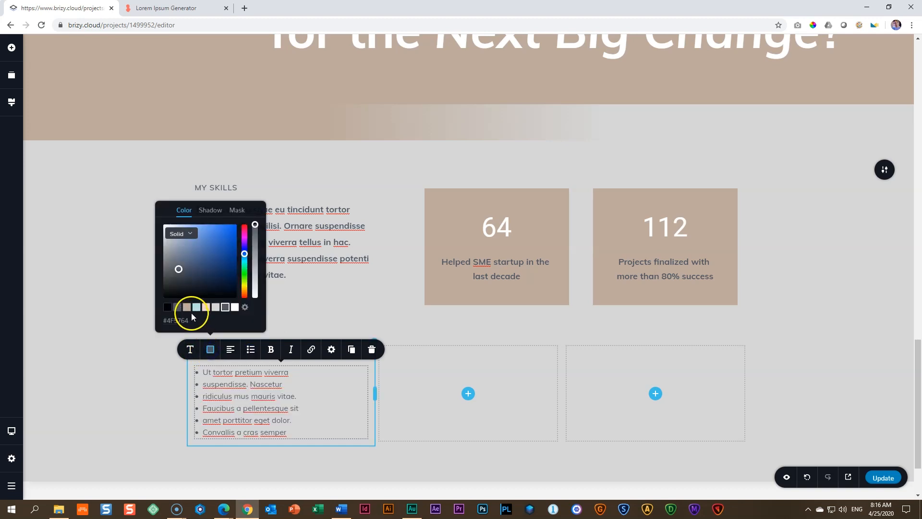
pyautogui.click(187, 307)
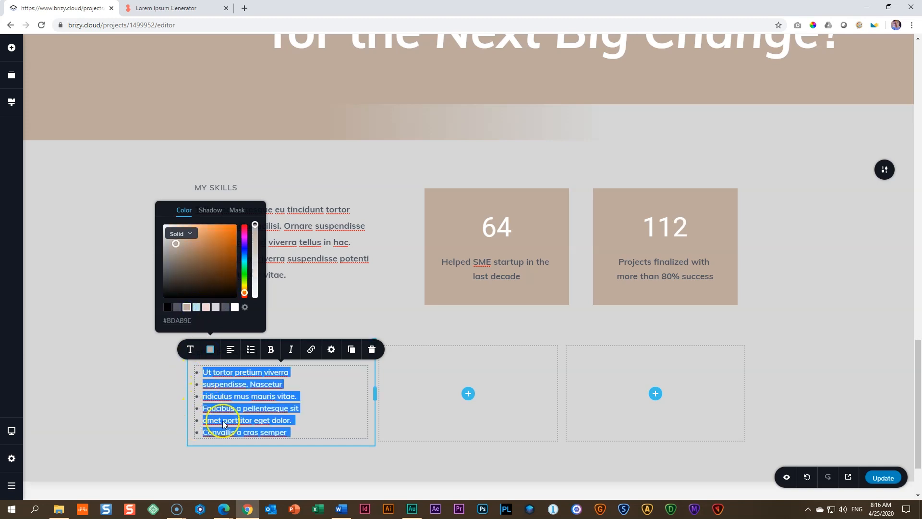
pyautogui.click(315, 408)
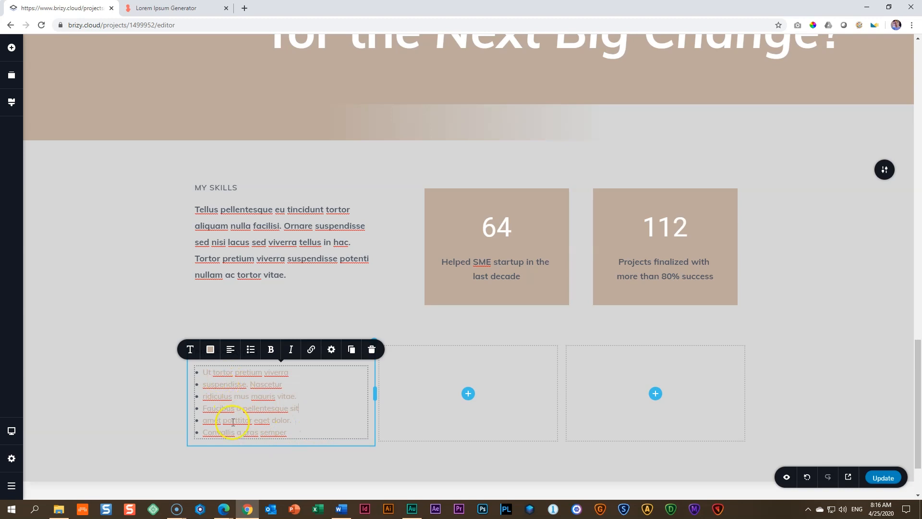
pyautogui.moveTo(295, 433); pyautogui.dragTo(201, 374)
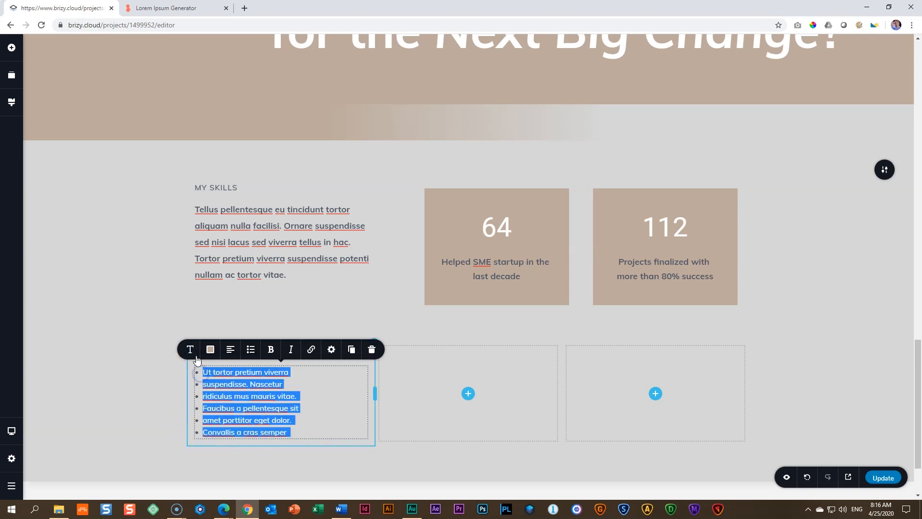
pyautogui.click(191, 351)
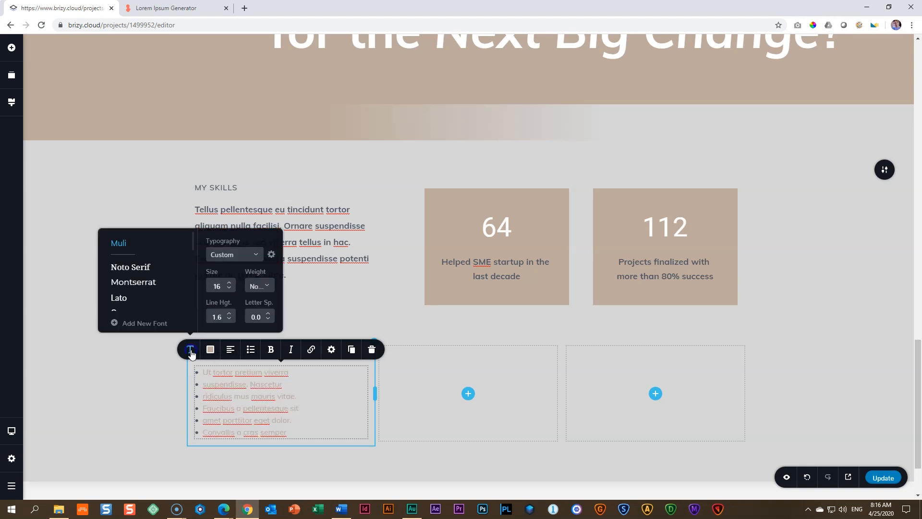
pyautogui.click(229, 320)
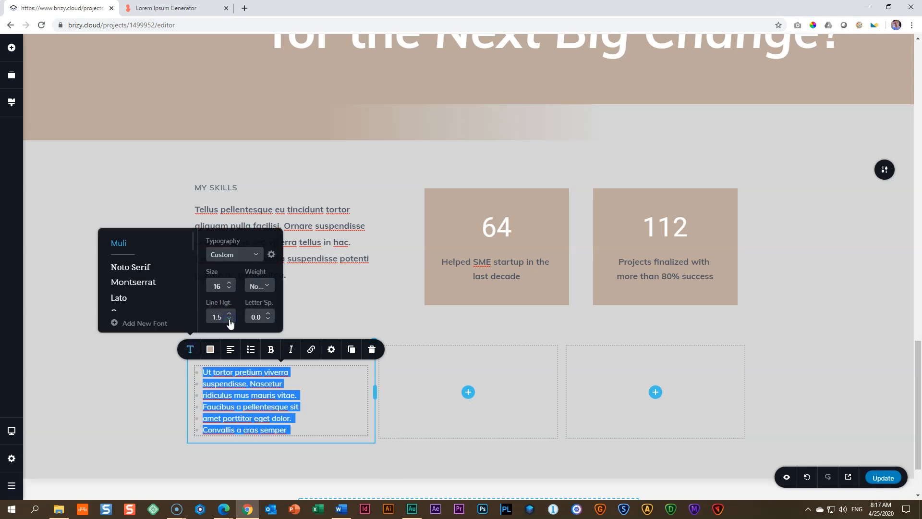
pyautogui.click(229, 313)
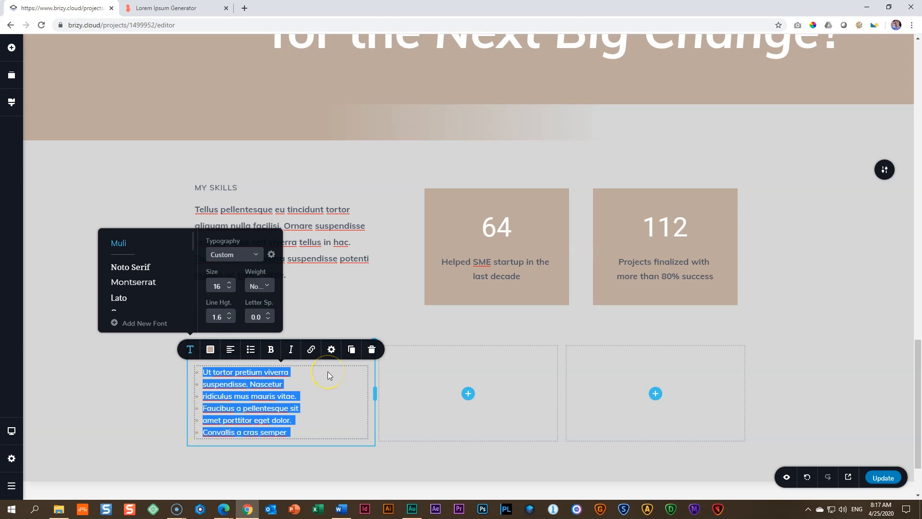
pyautogui.click(97, 383)
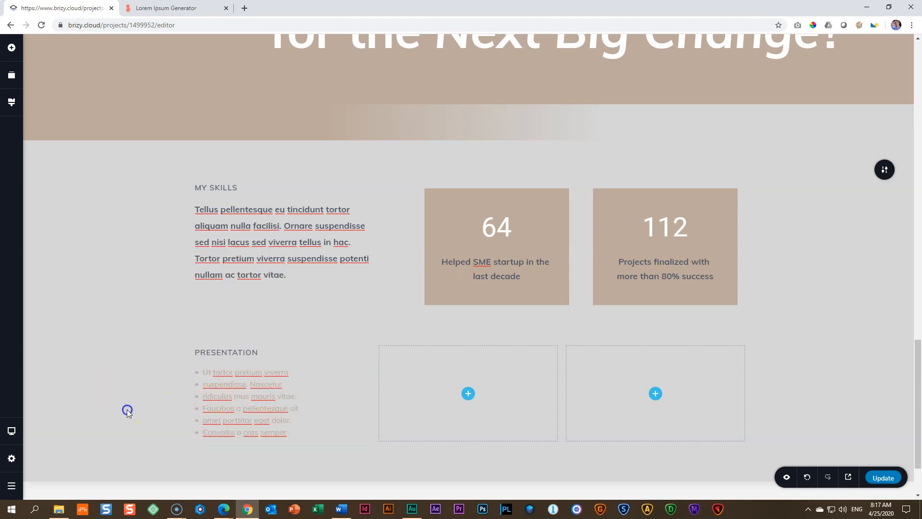
# Step: Save the page with Update and preview the site down to the My Skills section
pyautogui.click(883, 478)
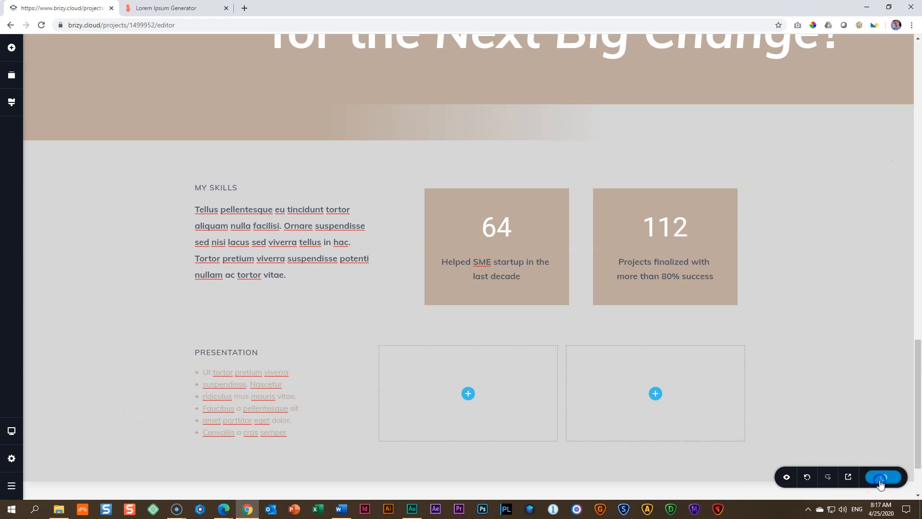
pyautogui.click(849, 478)
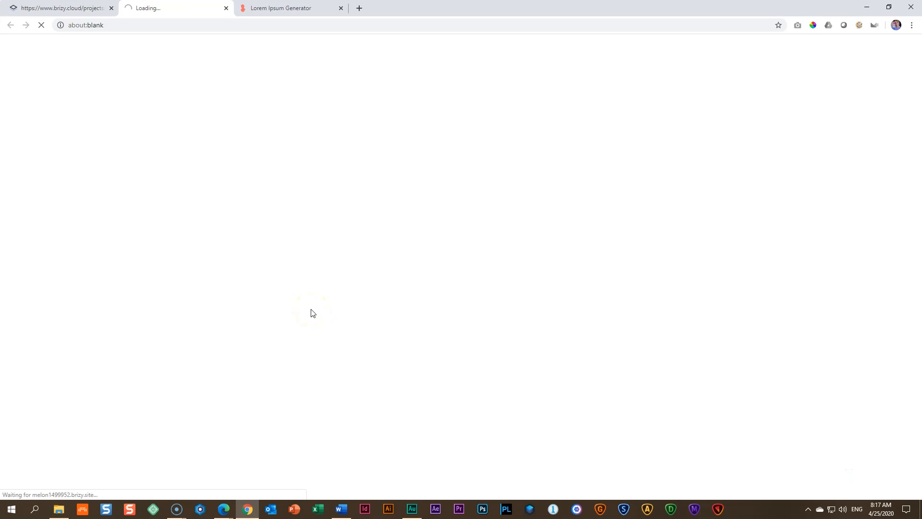
pyautogui.scroll(-8, 334, 306)
pyautogui.scroll(-10, 333, 305)
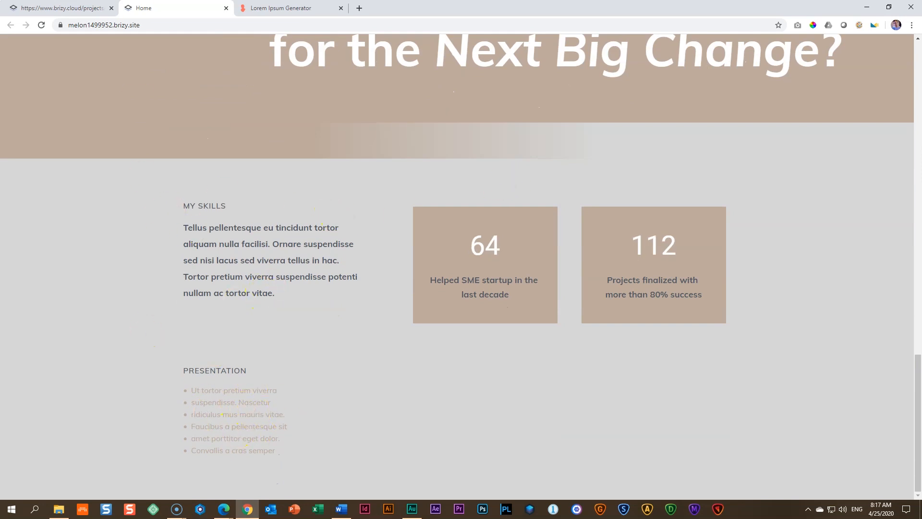
# Step: Return to the editor tab and lower the opacity of the My Skills block's #D6D6D6 overlay to a much lighter grey
pyautogui.click(86, 6)
pyautogui.click(885, 171)
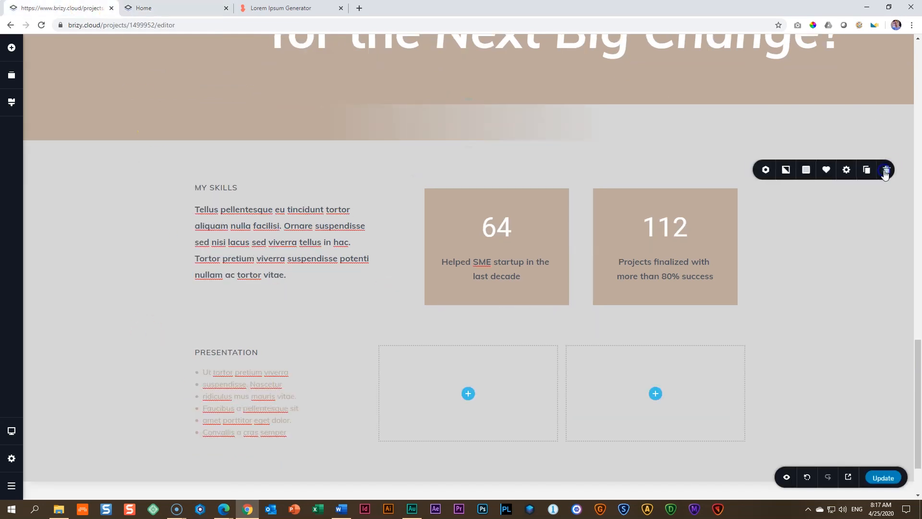
pyautogui.click(801, 171)
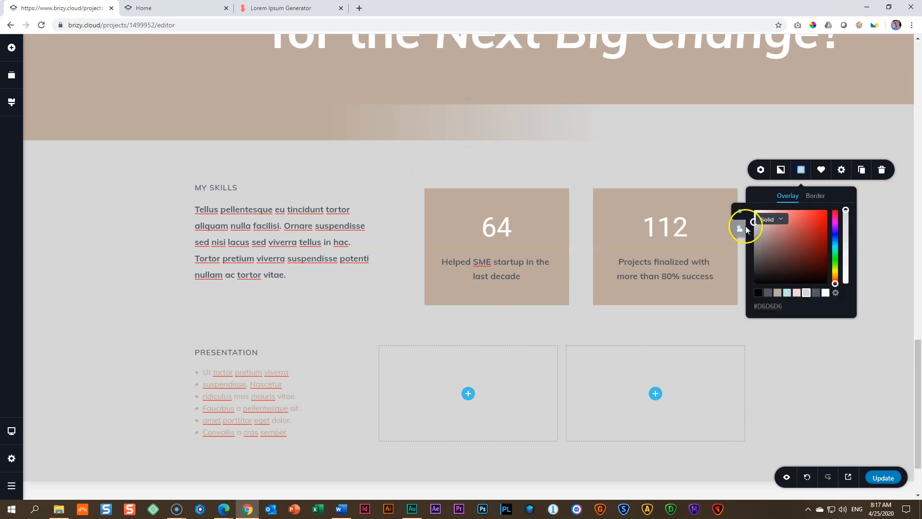
pyautogui.moveTo(846, 210); pyautogui.dragTo(845, 262)
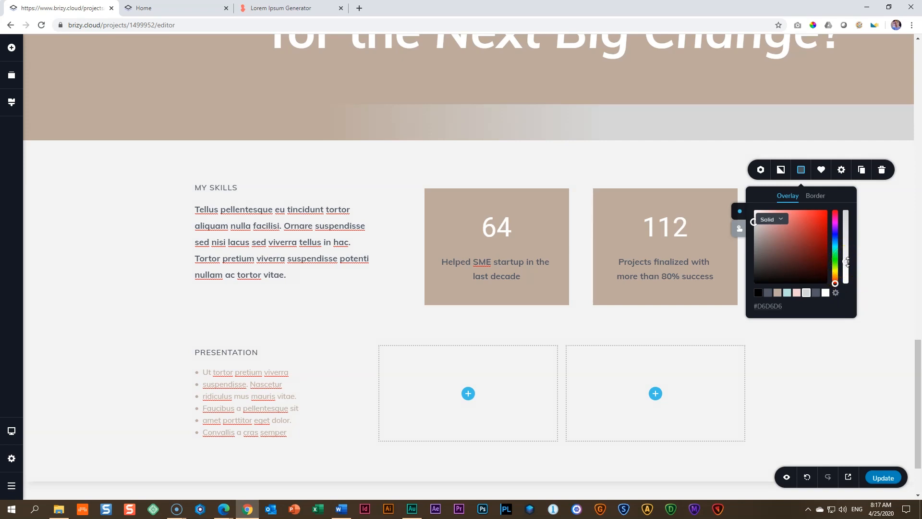
# Step: Lower the opacity of the grey end of the gradient strip above My Skills to match the lightened block
pyautogui.click(753, 119)
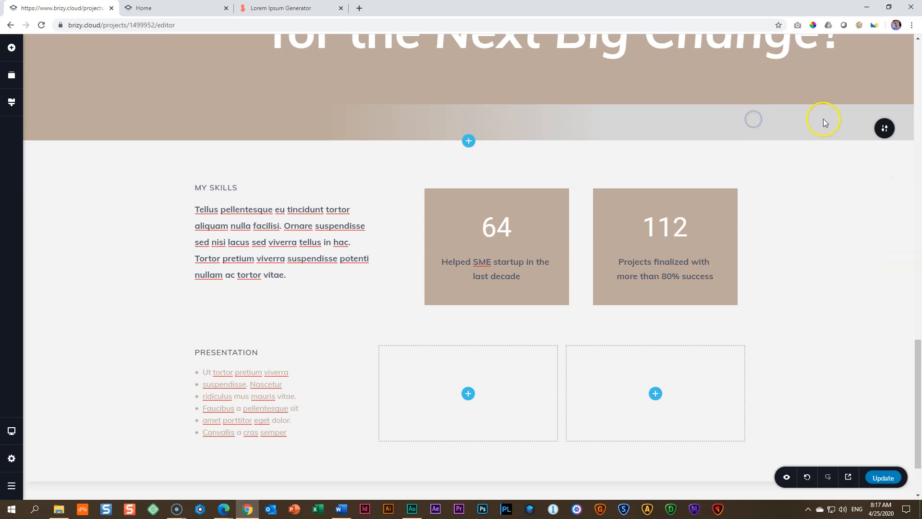
pyautogui.click(885, 128)
pyautogui.click(801, 129)
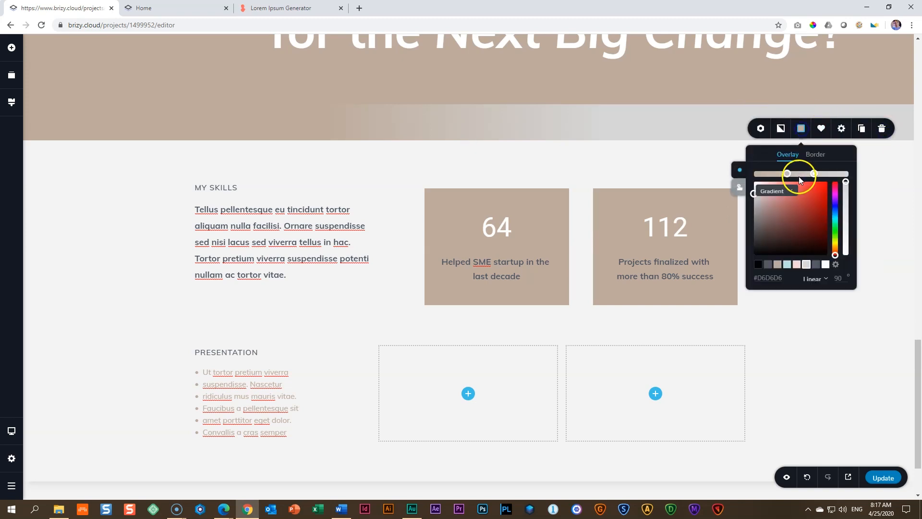
pyautogui.moveTo(846, 184); pyautogui.dragTo(849, 234)
pyautogui.click(700, 128)
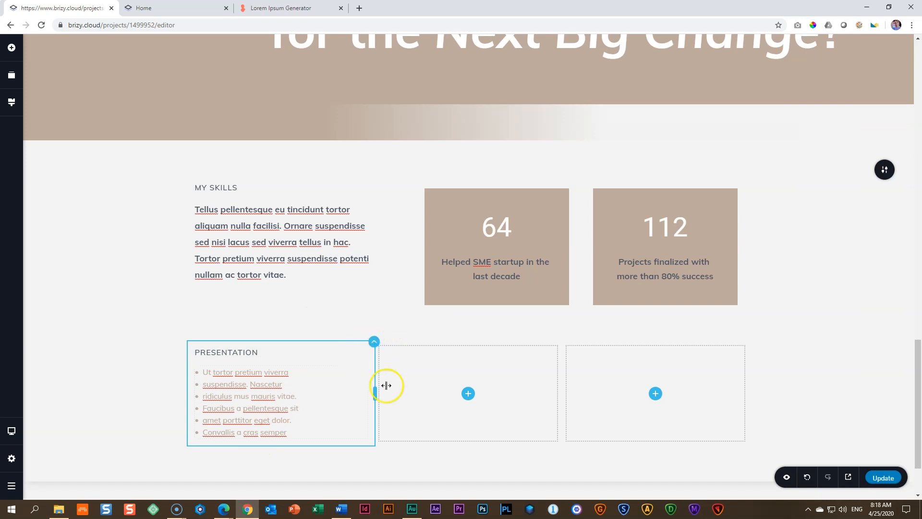
# Step: Set the PRESENTATION column's right and left padding to 35 px
pyautogui.click(373, 342)
pyautogui.click(395, 318)
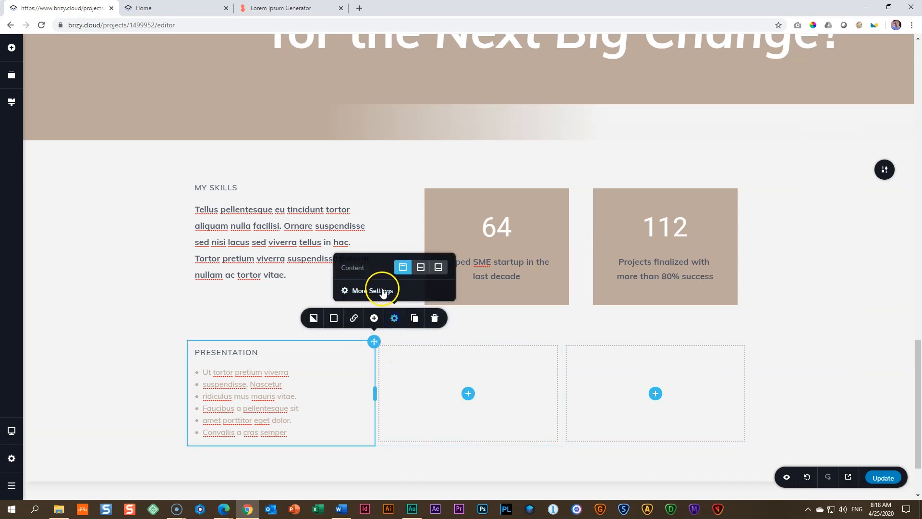
pyautogui.click(383, 291)
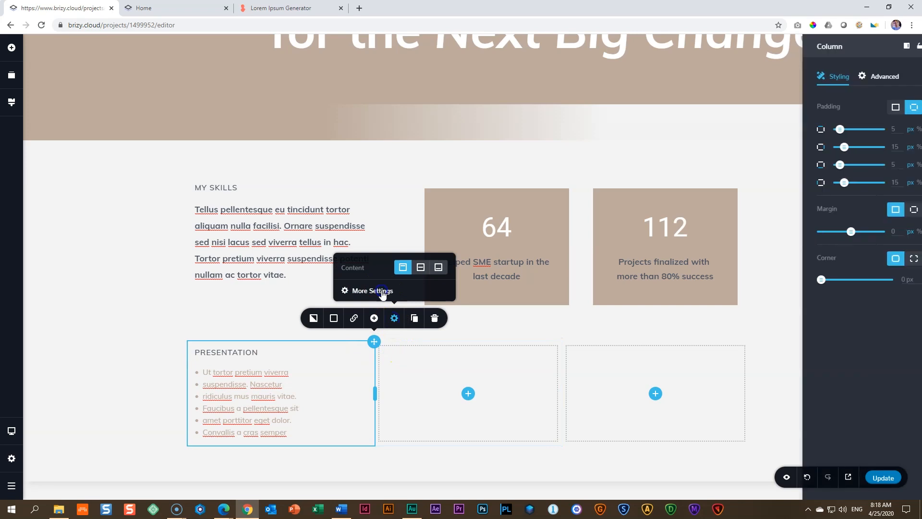
pyautogui.doubleClick(881, 146)
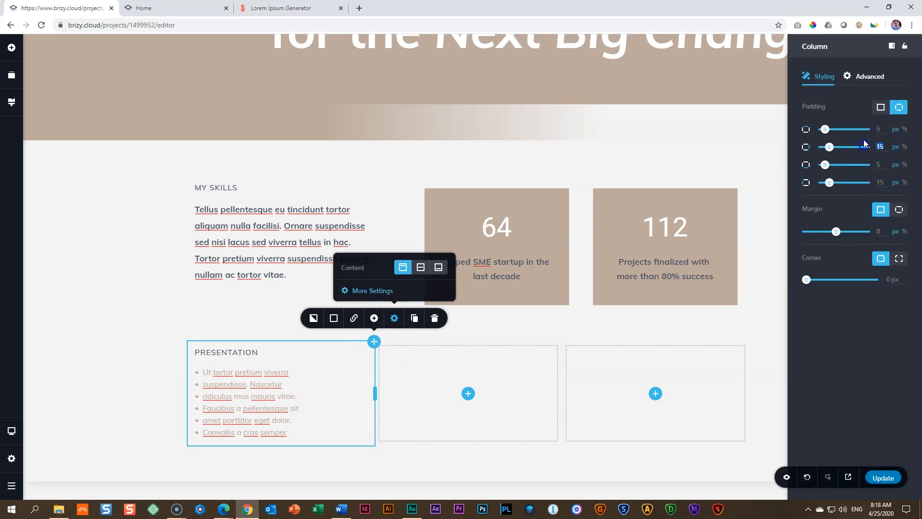
pyautogui.write('35')
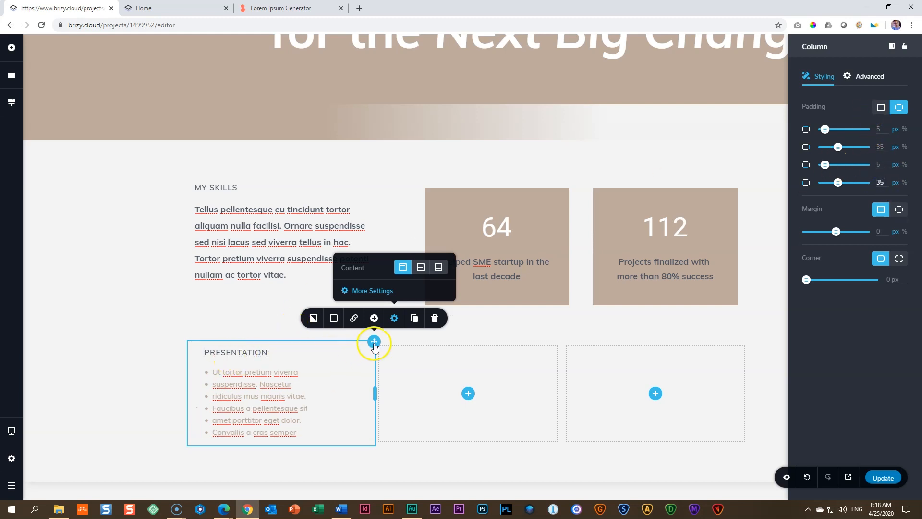
# Step: Duplicate the PRESENTATION column twice and delete the two leftover empty columns
pyautogui.click(415, 322)
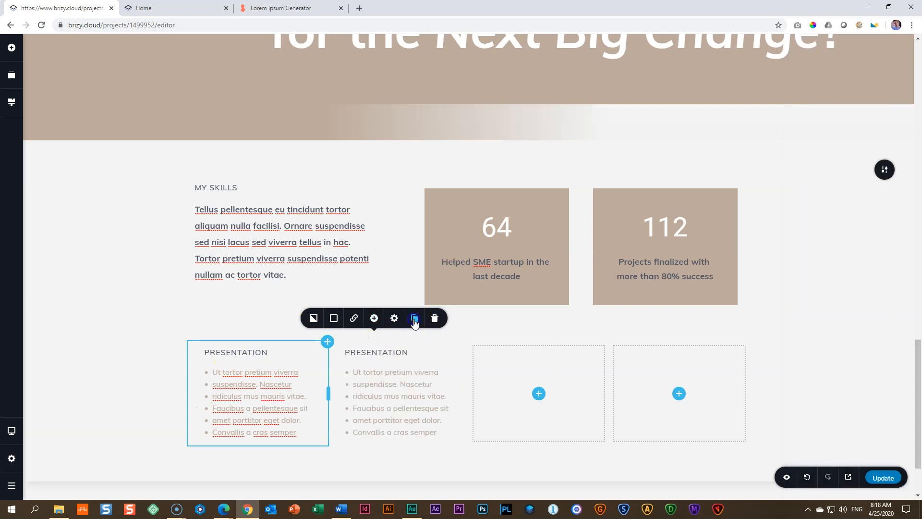
pyautogui.click(415, 321)
pyautogui.click(586, 387)
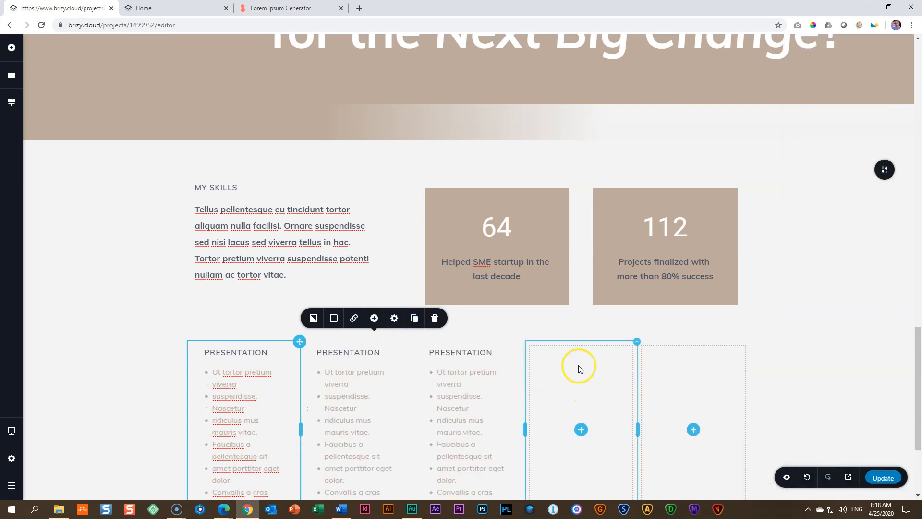
pyautogui.scroll(-3, 582, 260)
pyautogui.rightClick(583, 257)
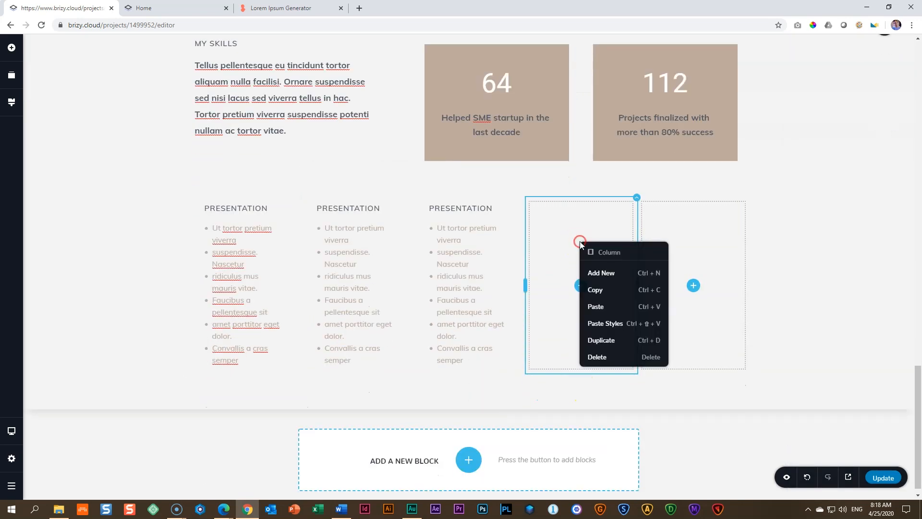
pyautogui.click(591, 353)
pyautogui.click(650, 292)
pyautogui.rightClick(644, 350)
pyautogui.click(670, 405)
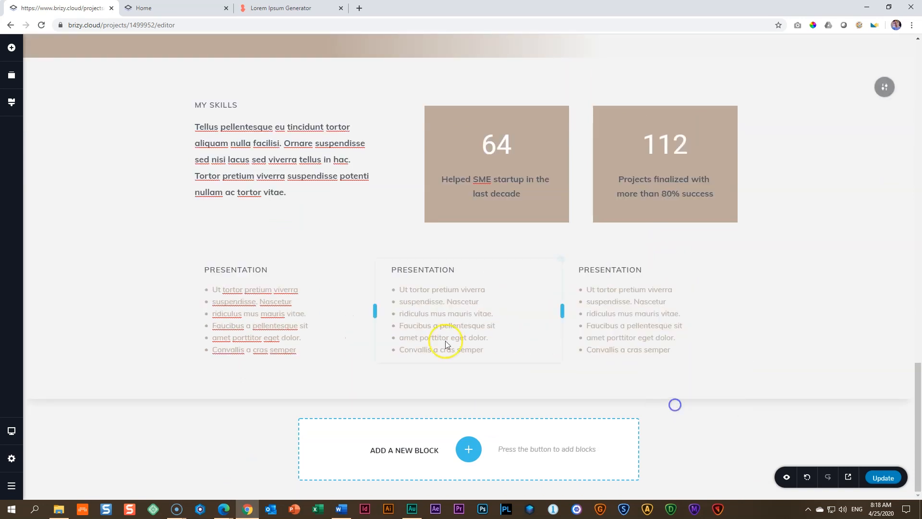
pyautogui.click(166, 278)
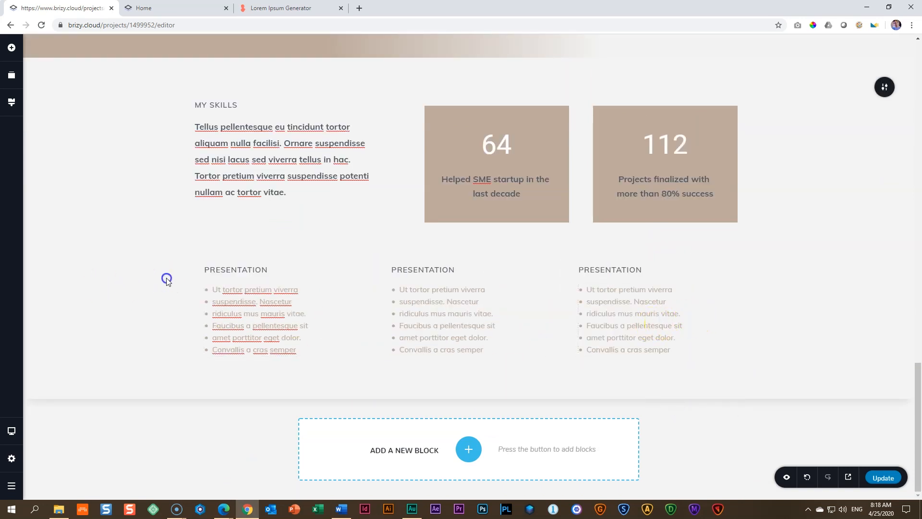
# Step: Change the second column's heading to "project management" and the third column's heading to "management"
pyautogui.doubleClick(417, 271)
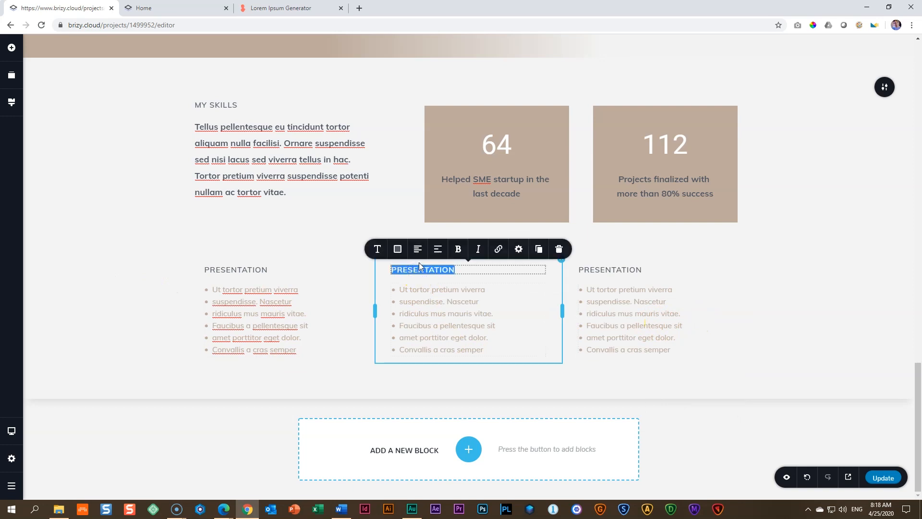
pyautogui.write('project management')
pyautogui.click(496, 250)
pyautogui.doubleClick(622, 269)
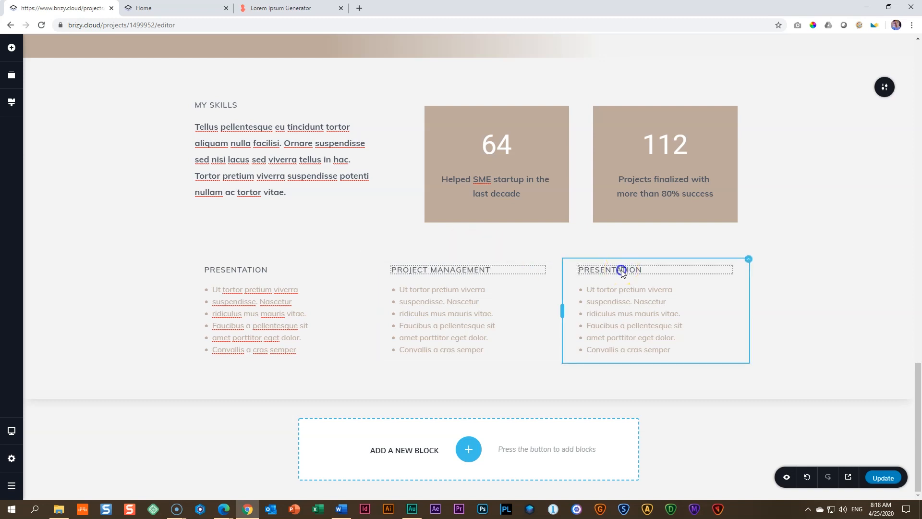
pyautogui.write('man')
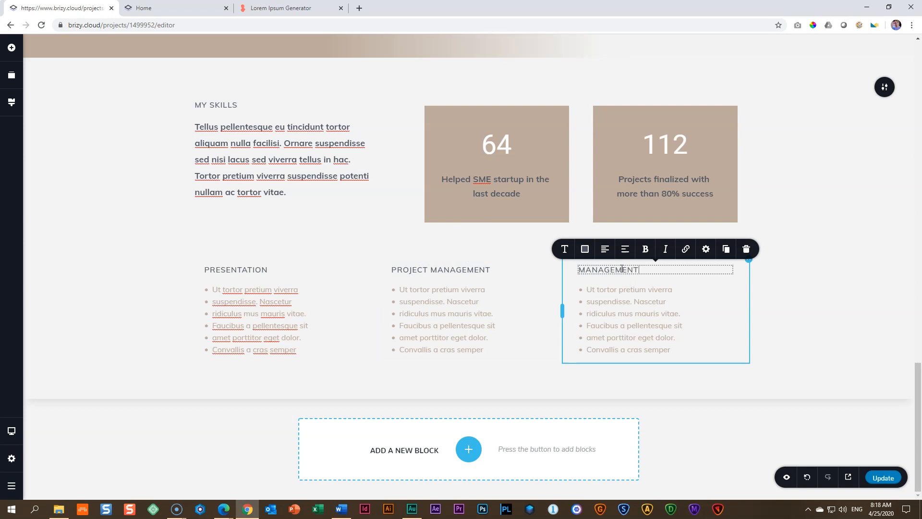
# Step: Replace the PROJECT MANAGEMENT bullet text with the passage "Quam quisque id diam" through "etiam dignissim diam." copied from the Lorem Ipsum Generator page
pyautogui.click(281, 8)
pyautogui.moveTo(359, 258); pyautogui.dragTo(195, 192)
pyautogui.rightClick(221, 191)
pyautogui.click(230, 197)
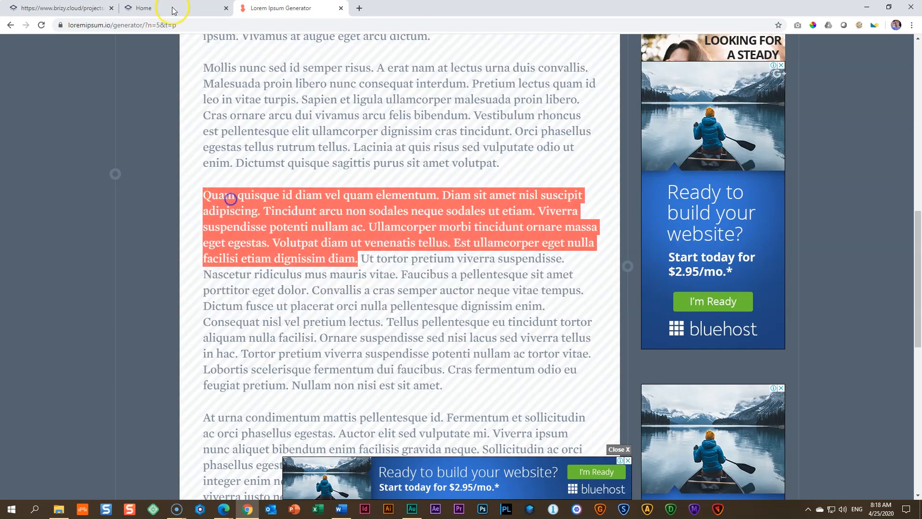
pyautogui.click(159, 8)
pyautogui.click(62, 9)
pyautogui.click(425, 330)
pyautogui.tripleClick(425, 330)
pyautogui.hotkey('ctrl', 'a')
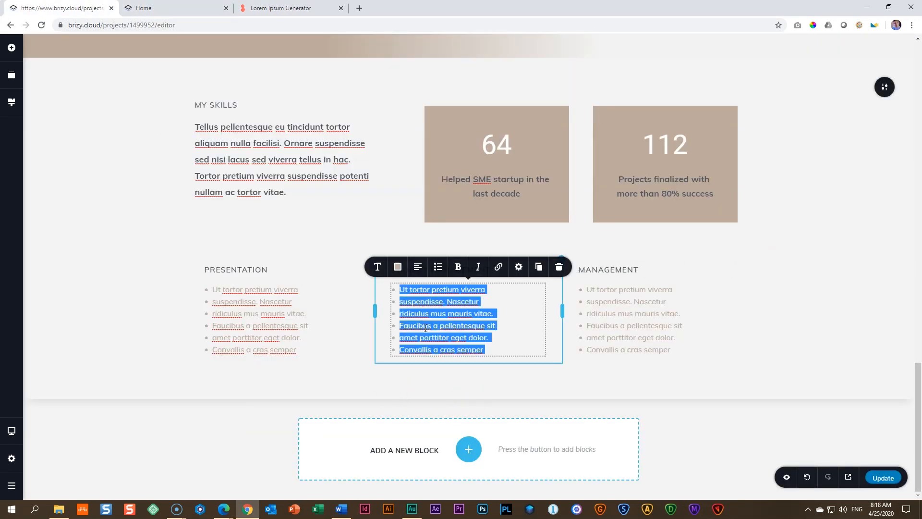
pyautogui.hotkey('ctrl', 'v')
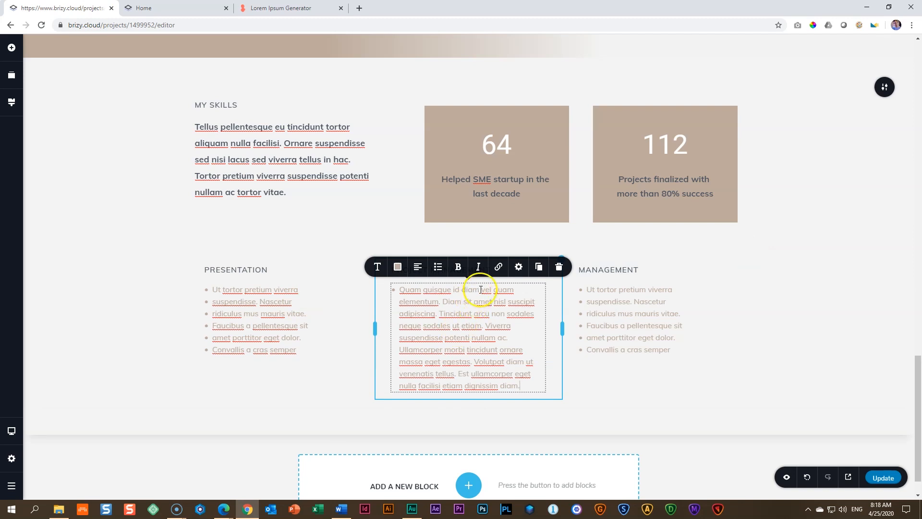
# Step: Split the pasted PROJECT MANAGEMENT text into separate bullets, breaking before "vel quam", "Diam sit", "sodales neque", "sodales ut", "Ullamcorper", "Volutpat" and "eget nulla"
pyautogui.click(482, 289)
pyautogui.press('Return')
pyautogui.click(479, 299)
pyautogui.press('Return')
pyautogui.click(466, 325)
pyautogui.press('Return')
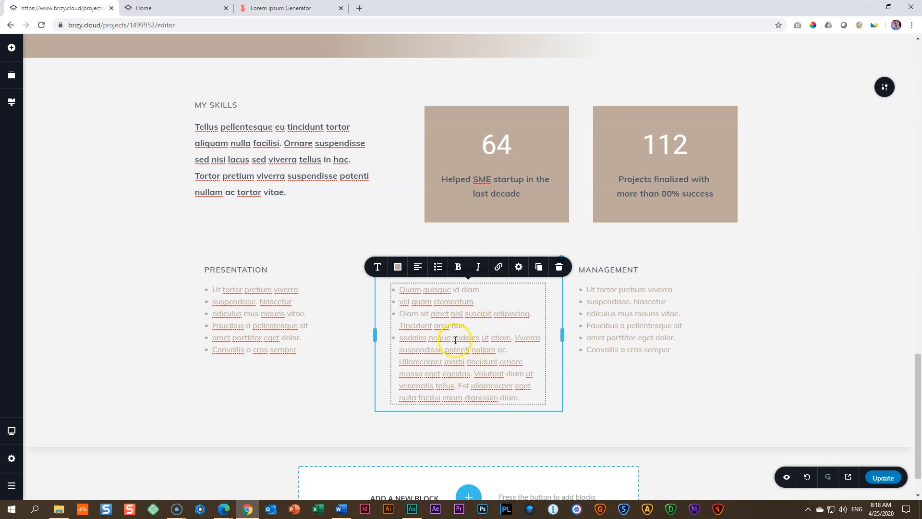
pyautogui.click(453, 338)
pyautogui.press('Return')
pyautogui.click(465, 360)
pyautogui.press('Return')
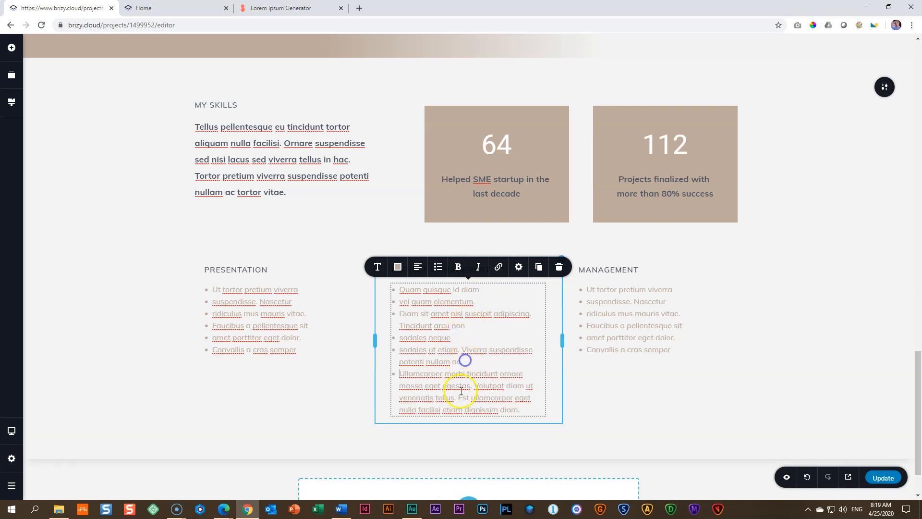
pyautogui.click(472, 386)
pyautogui.press('Return')
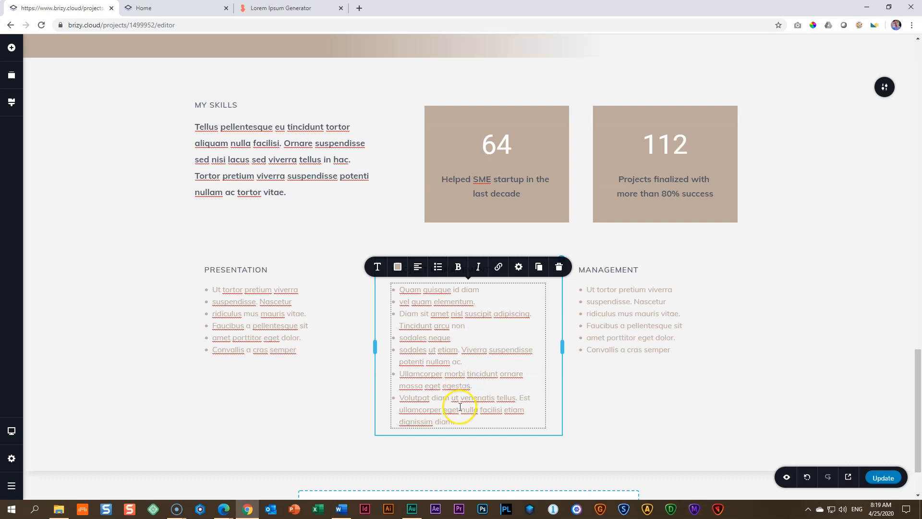
pyautogui.click(446, 409)
pyautogui.press('Return')
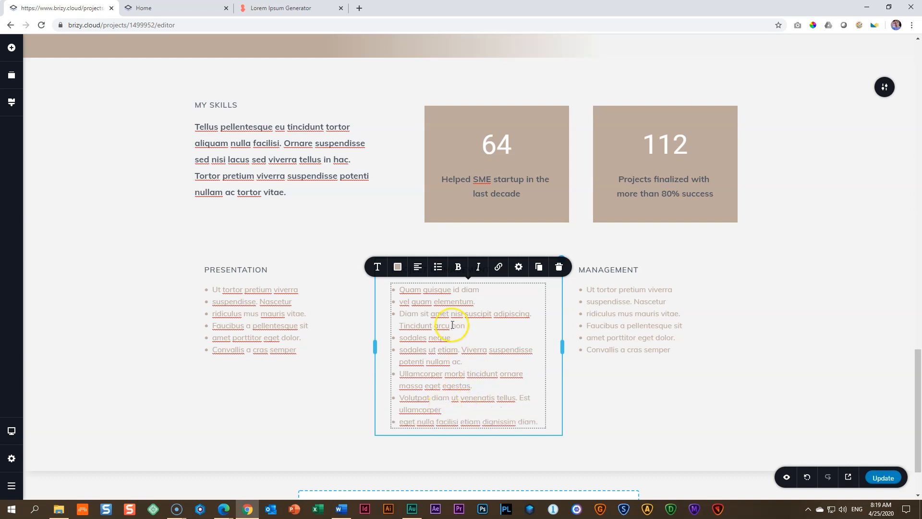
pyautogui.click(186, 431)
# Step: In the MANAGEMENT list, split "Faucibus a pellentesque sit" before "pellentesque" and "Convallis a cras semper" before "cras" into separate bullets
pyautogui.click(624, 364)
pyautogui.click(651, 326)
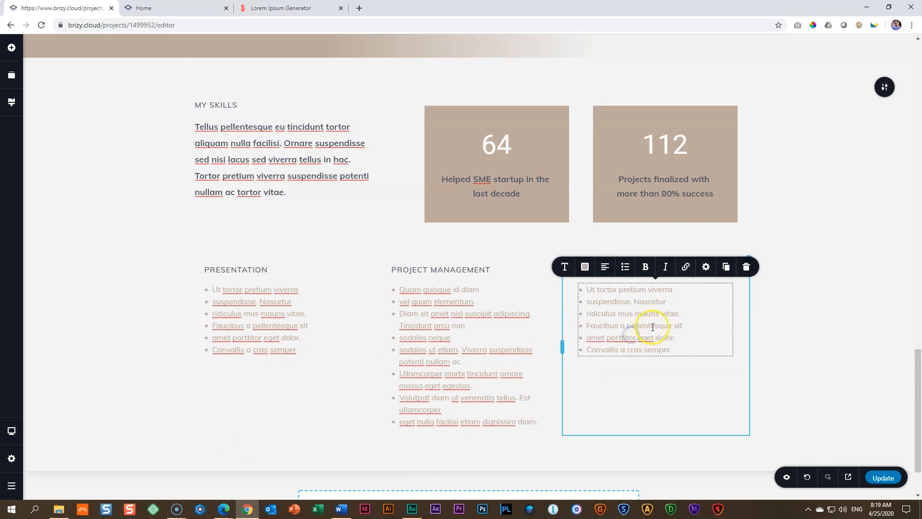
pyautogui.click(628, 327)
pyautogui.click(628, 327)
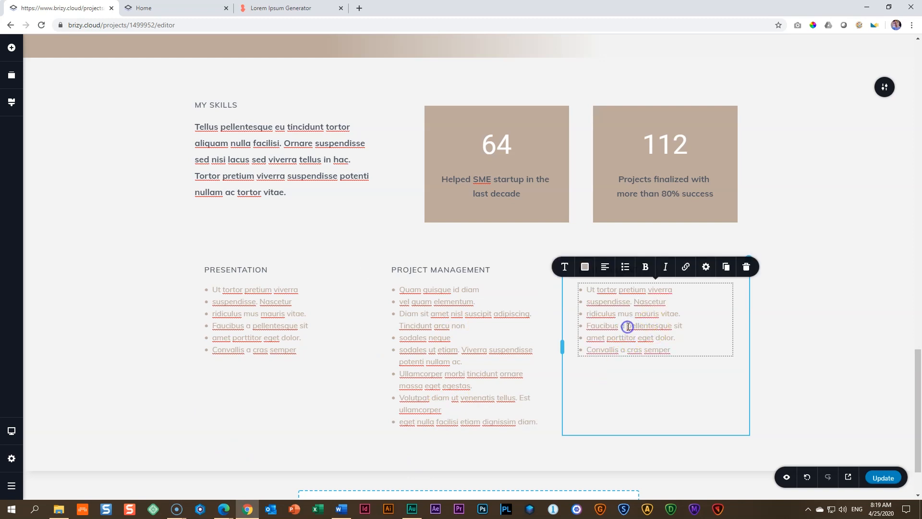
pyautogui.press('Return')
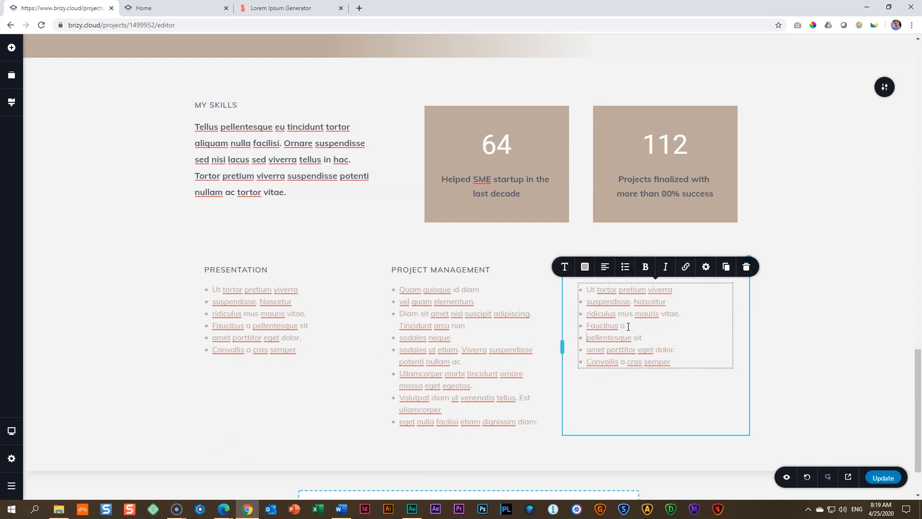
pyautogui.click(629, 362)
pyautogui.press('Return')
pyautogui.click(795, 376)
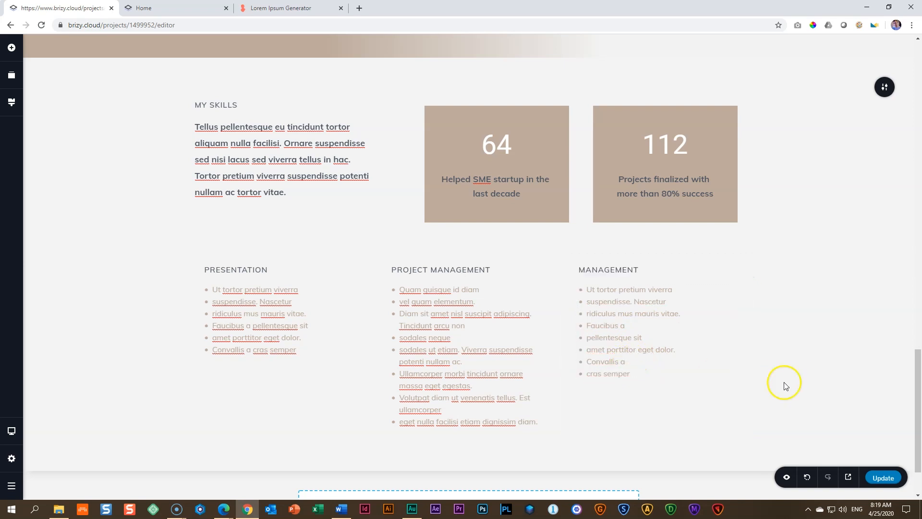
# Step: Update the page and open the published site at its My Skills section
pyautogui.click(882, 478)
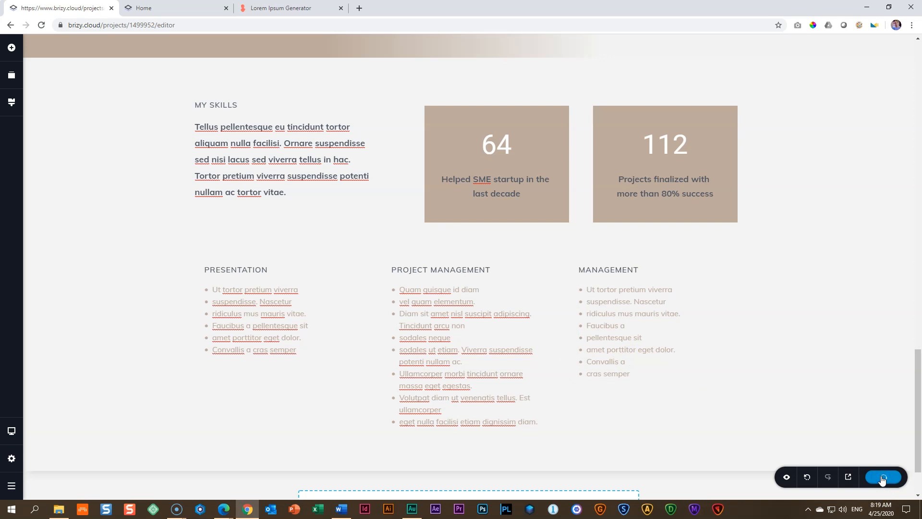
pyautogui.click(849, 477)
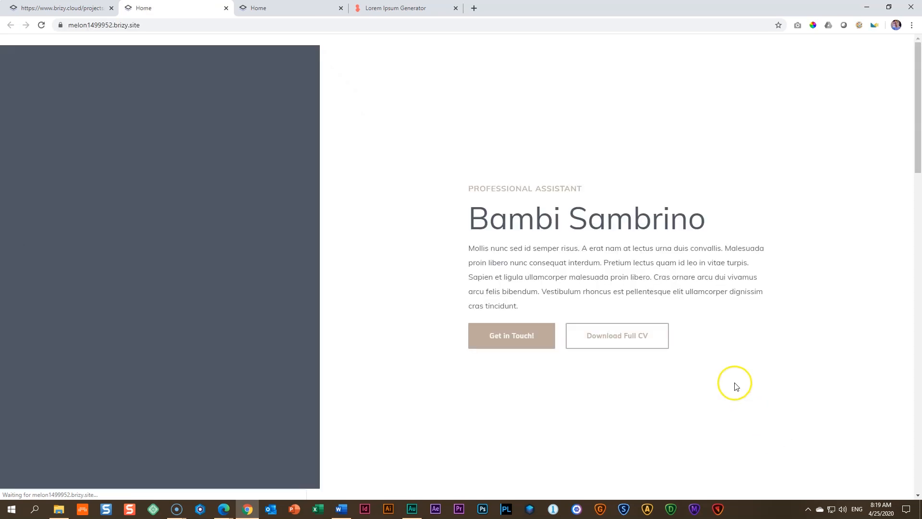
pyautogui.scroll(-6, 736, 379)
pyautogui.scroll(-10, 738, 383)
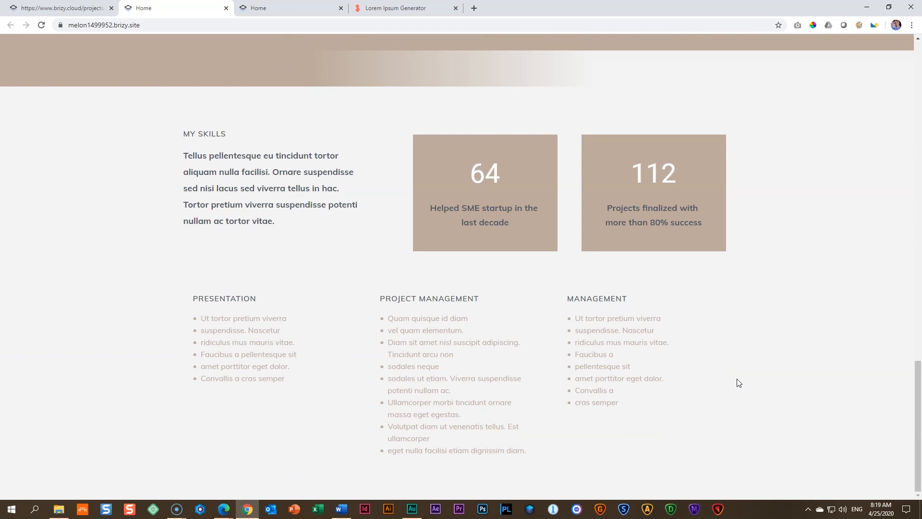
# Step: Review the published page from the hero section through My Experience and the slogan block to the three skills columns
pyautogui.scroll(8, 577, 342)
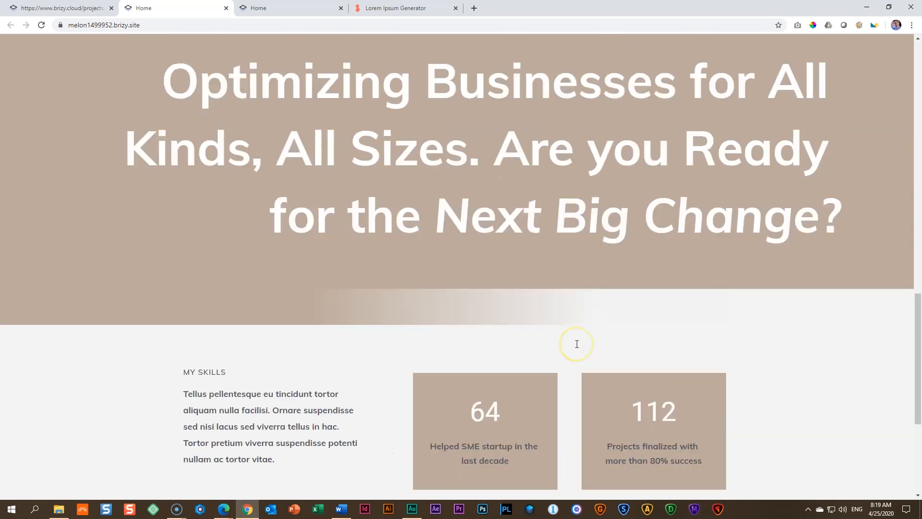
pyautogui.scroll(10, 576, 343)
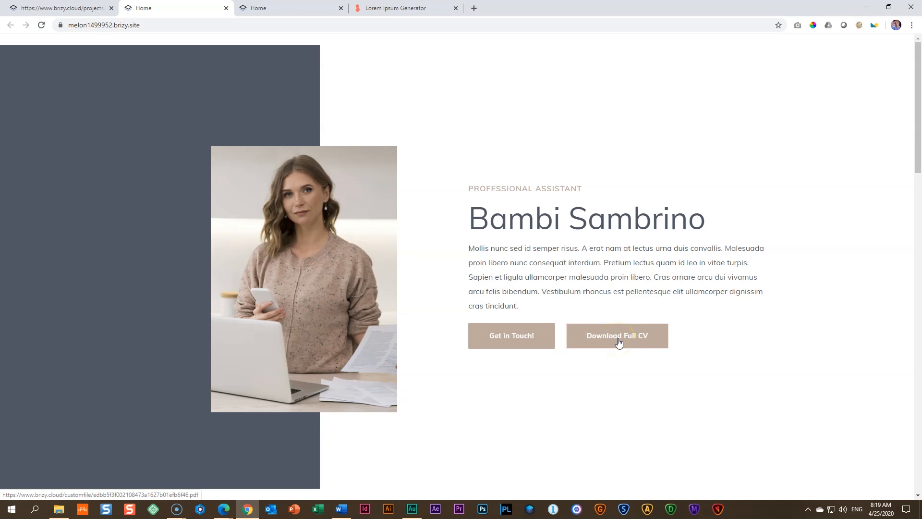
pyautogui.scroll(-10, 618, 342)
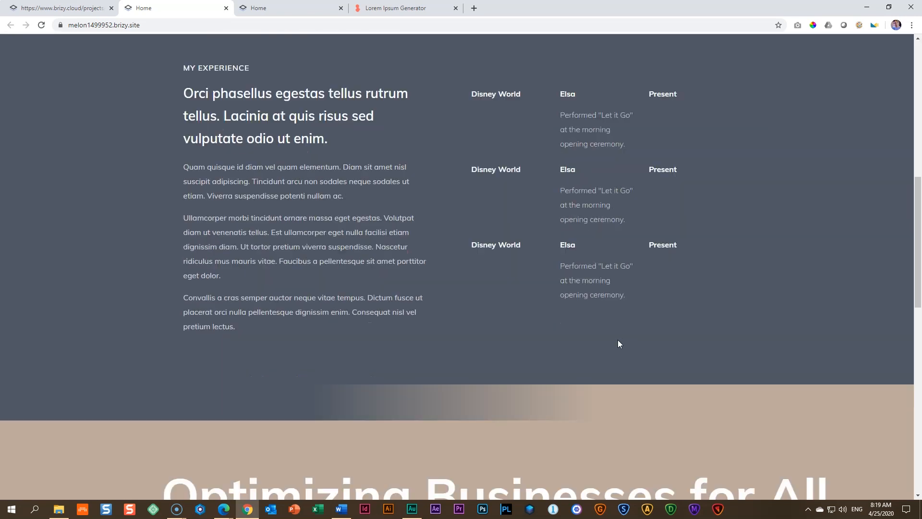
pyautogui.scroll(-10, 619, 343)
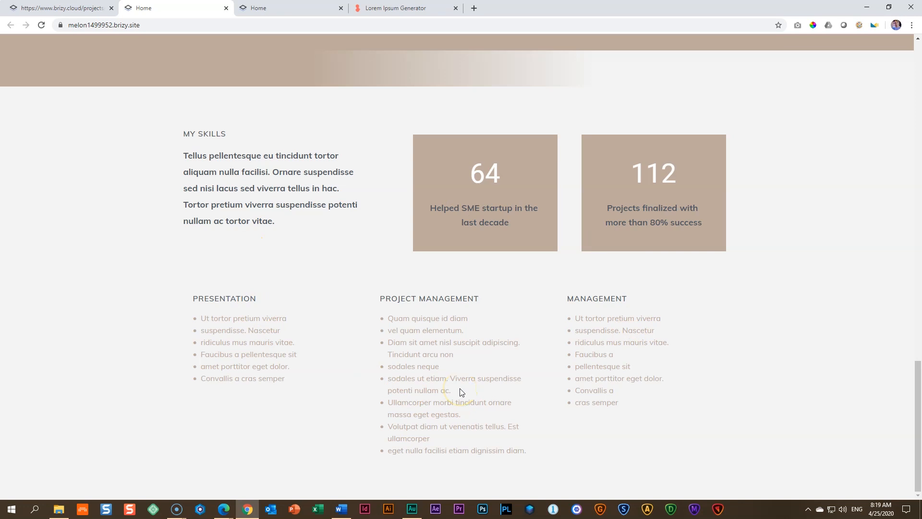
pyautogui.scroll(10, 460, 389)
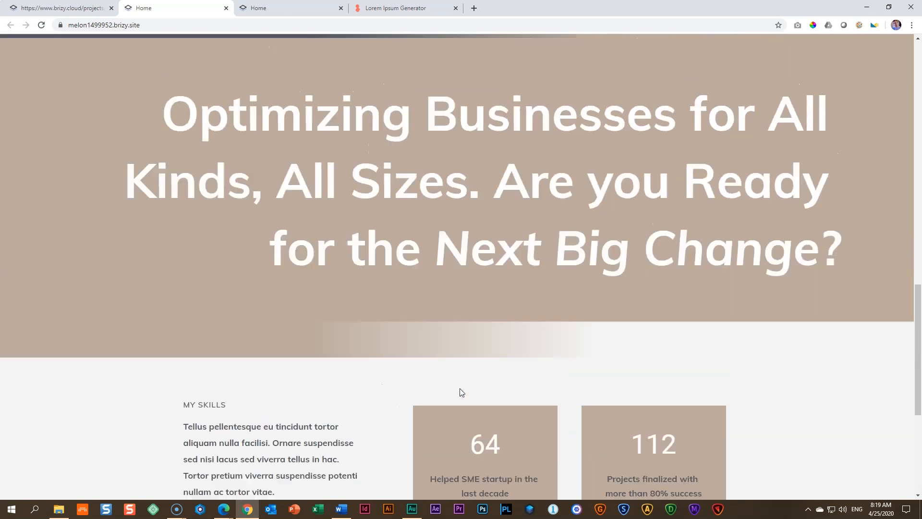
pyautogui.scroll(1, 460, 393)
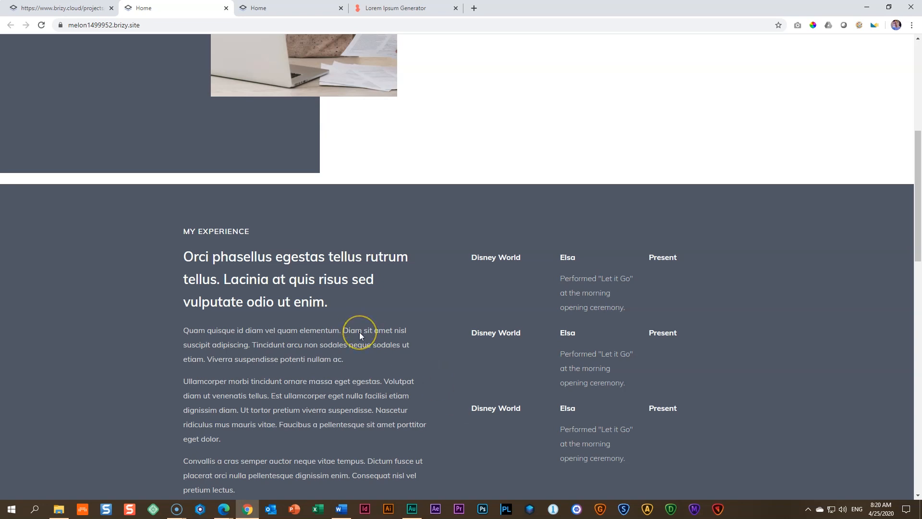
pyautogui.scroll(-12, 361, 333)
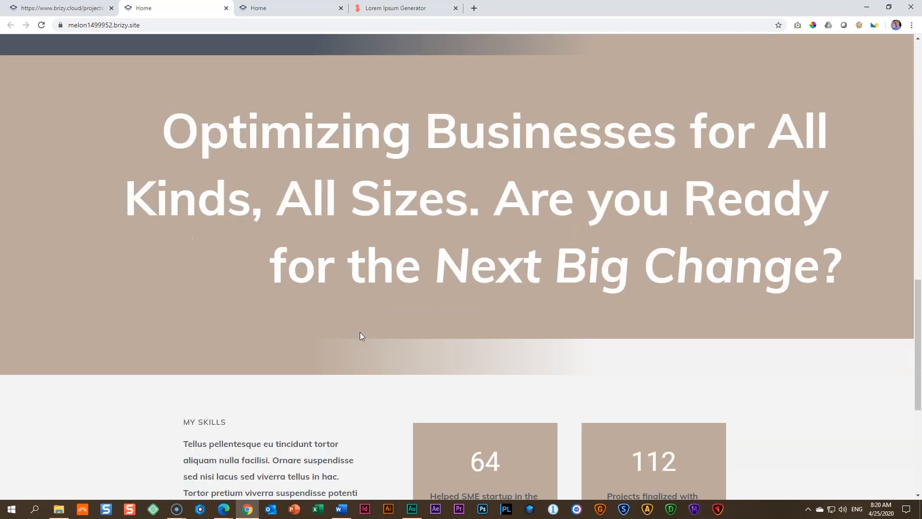
pyautogui.scroll(-1, 362, 336)
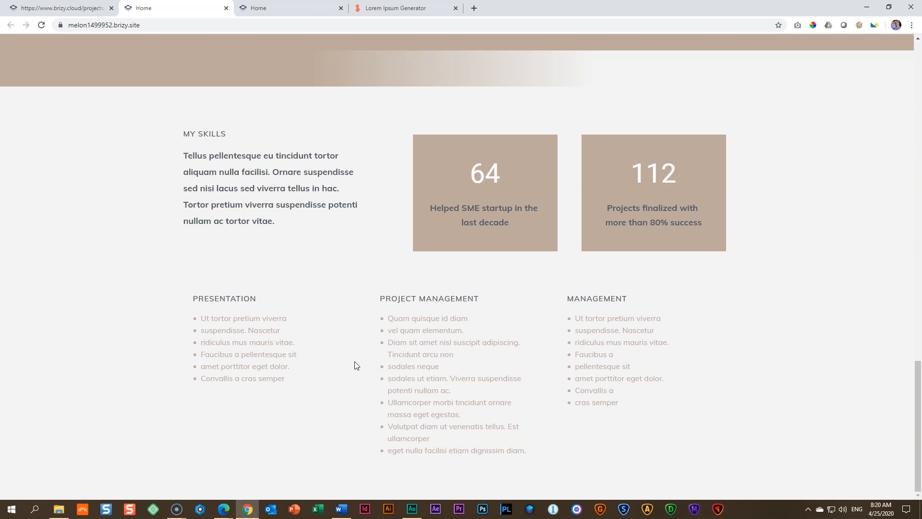
# Step: Close both published Home pages and return to the page editor
pyautogui.click(226, 8)
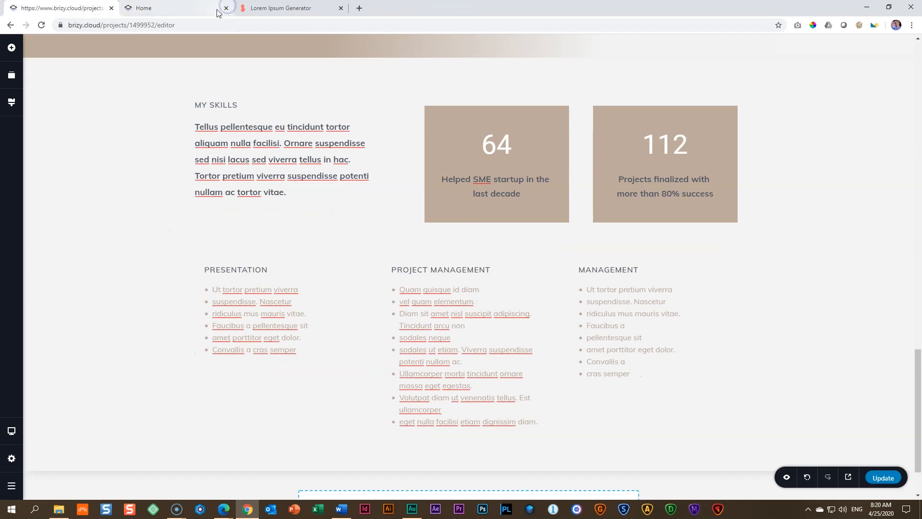
pyautogui.click(229, 9)
pyautogui.click(62, 8)
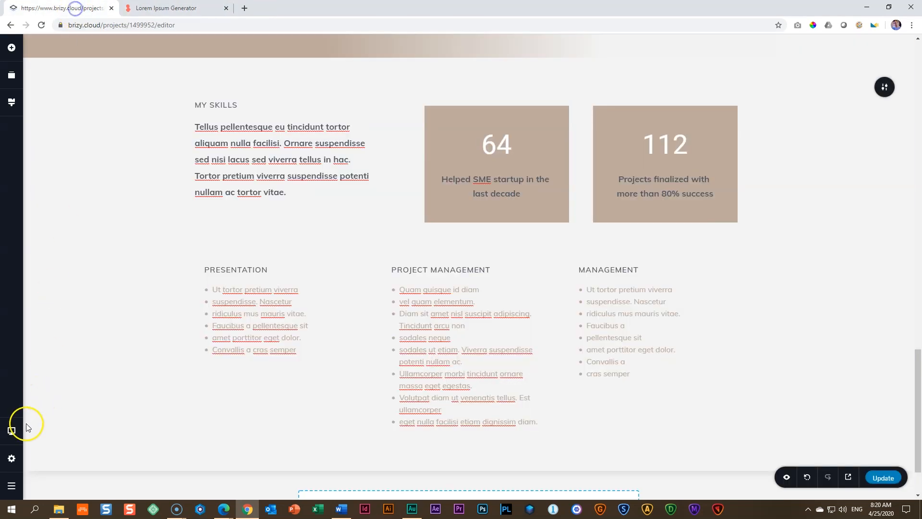
# Step: In tablet view, set the margin of the "64" counter column to 15 px on all sides
pyautogui.click(11, 431)
pyautogui.click(52, 425)
pyautogui.click(319, 418)
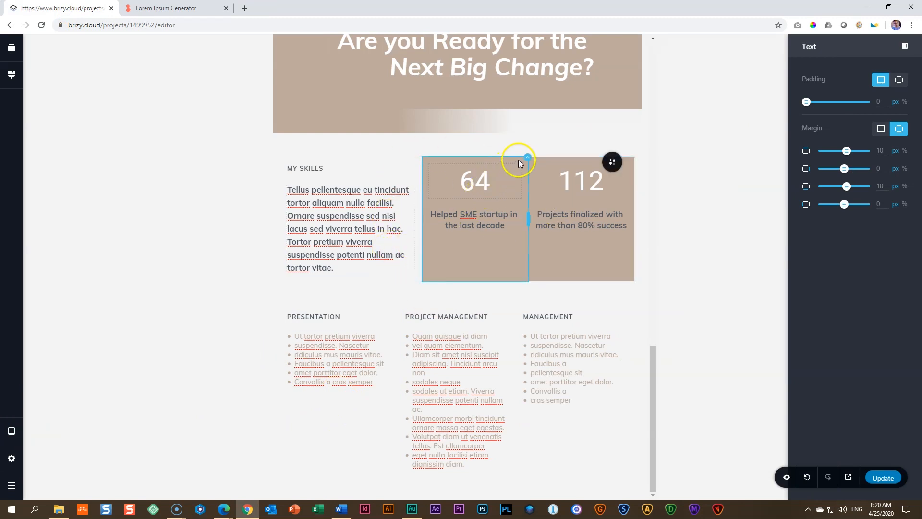
pyautogui.click(528, 159)
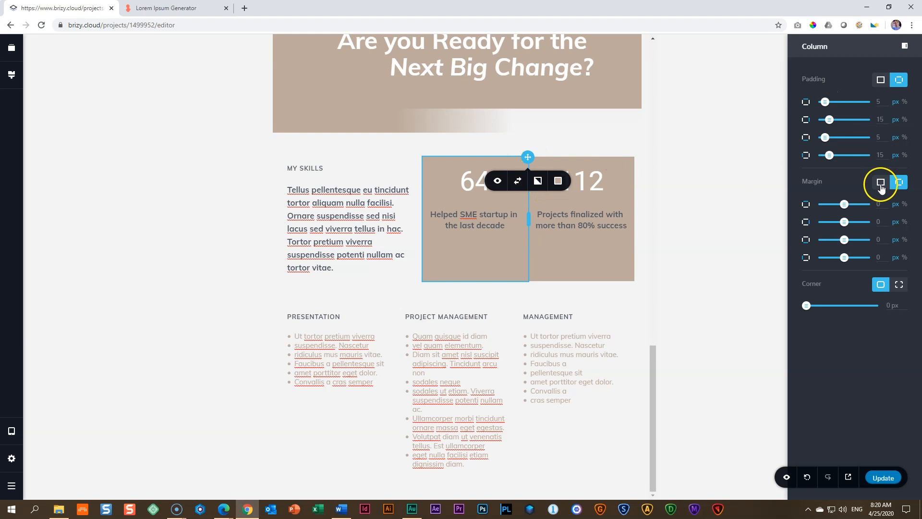
pyautogui.click(881, 186)
pyautogui.moveTo(881, 207); pyautogui.dragTo(862, 204)
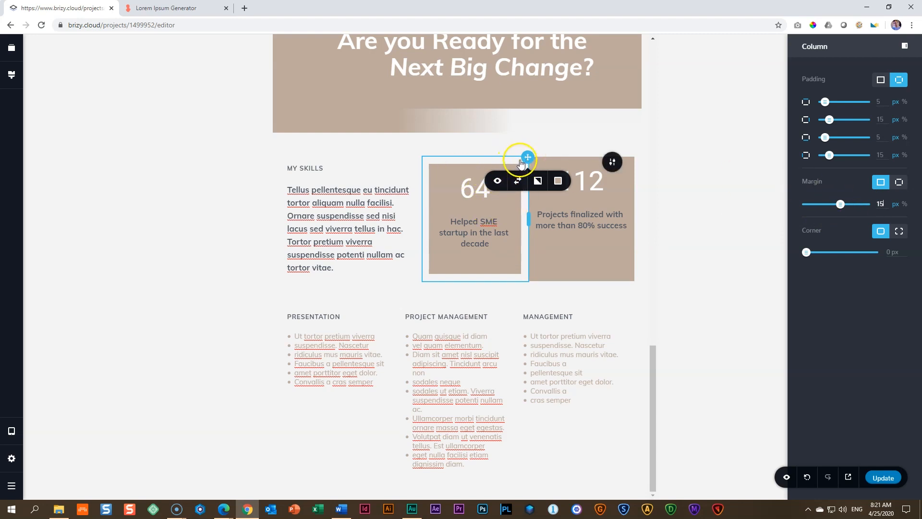
pyautogui.click(518, 149)
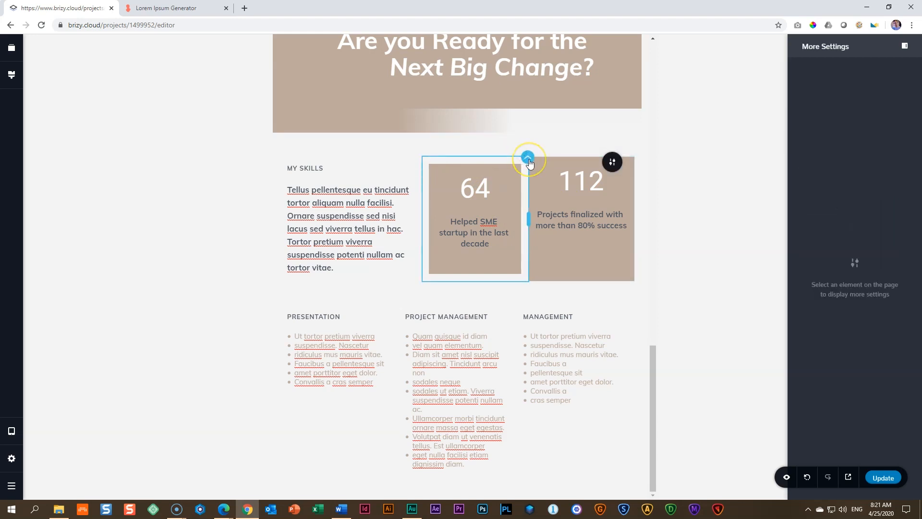
# Step: Copy the "64" counter column and paste only its styles onto the "112" counter column
pyautogui.rightClick(527, 161)
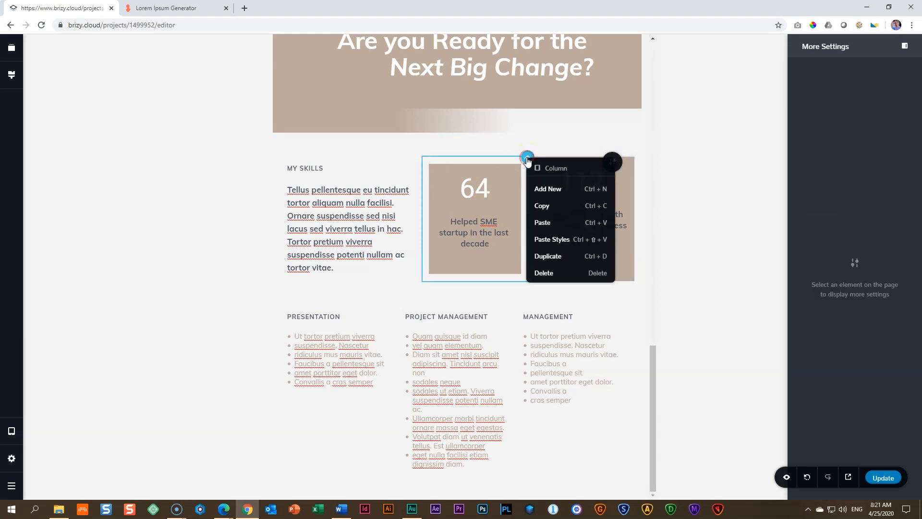
pyautogui.click(540, 207)
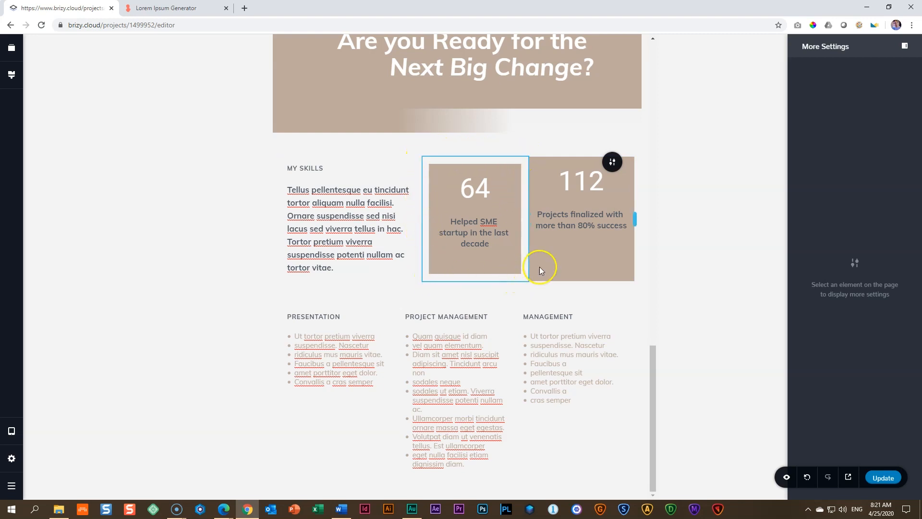
pyautogui.rightClick(634, 159)
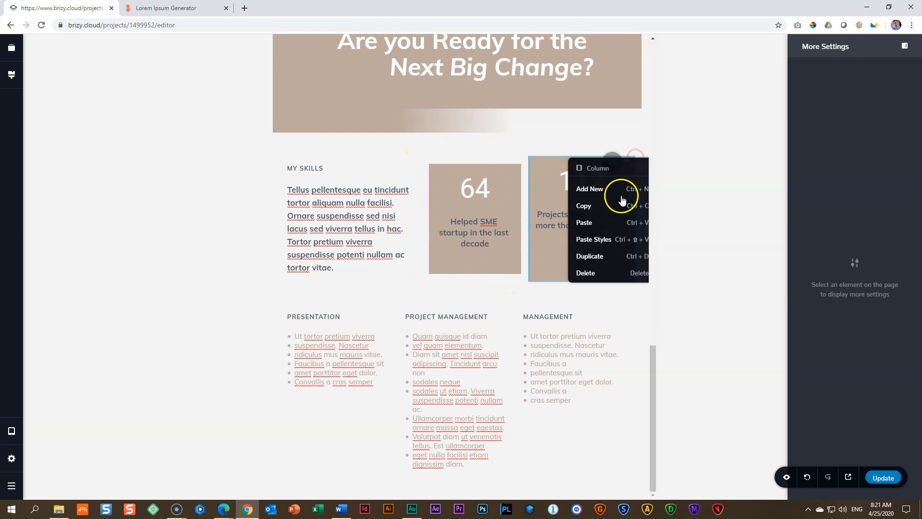
pyautogui.click(602, 239)
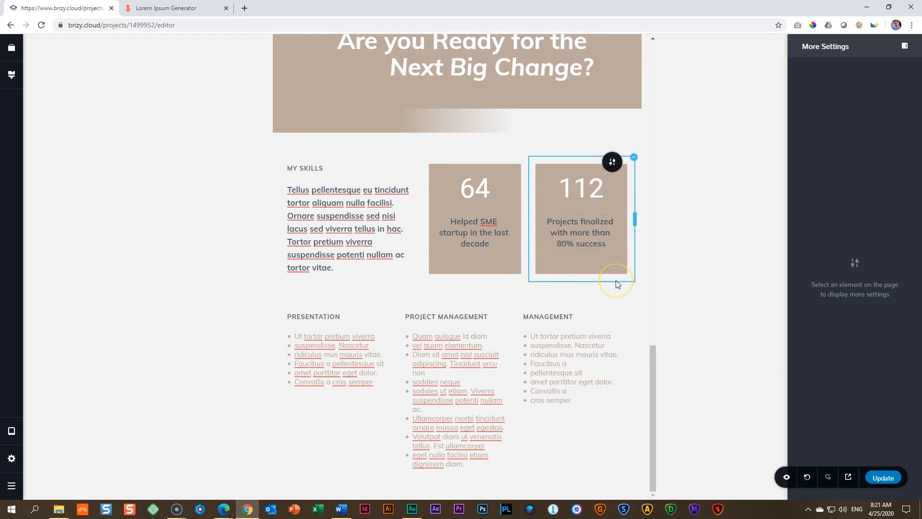
pyautogui.click(484, 245)
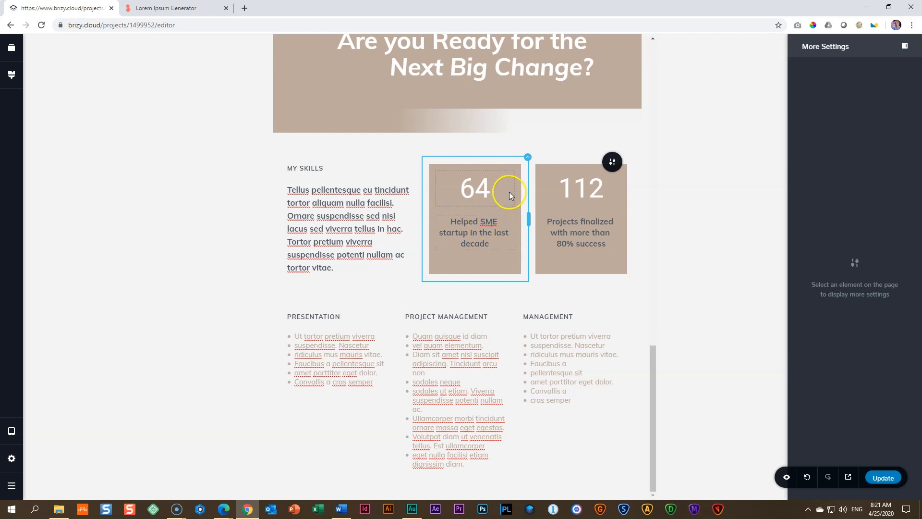
# Step: Switch the editor back to desktop view
pyautogui.click(11, 431)
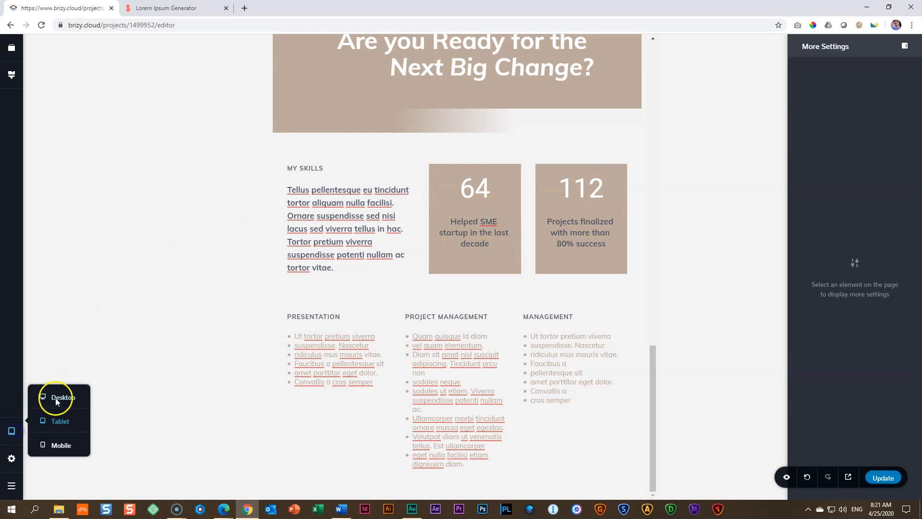
pyautogui.click(57, 401)
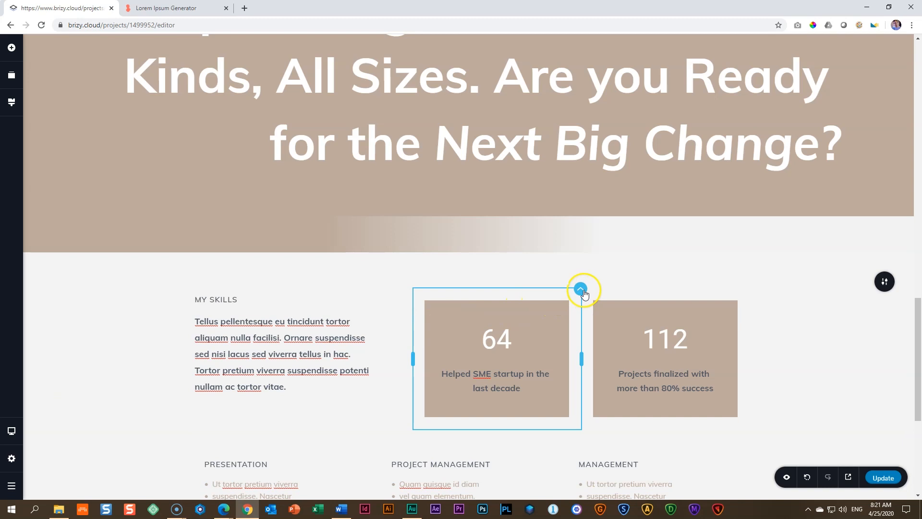
# Step: Check the "64" counter column's vertical content alignment and set the "112" counter column's content to middle alignment
pyautogui.click(582, 291)
pyautogui.click(601, 266)
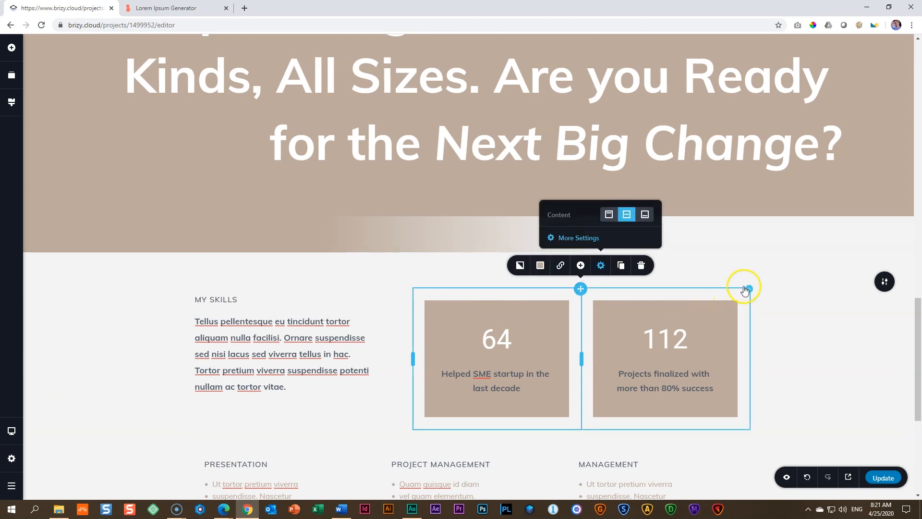
pyautogui.click(749, 288)
pyautogui.click(767, 265)
pyautogui.click(795, 215)
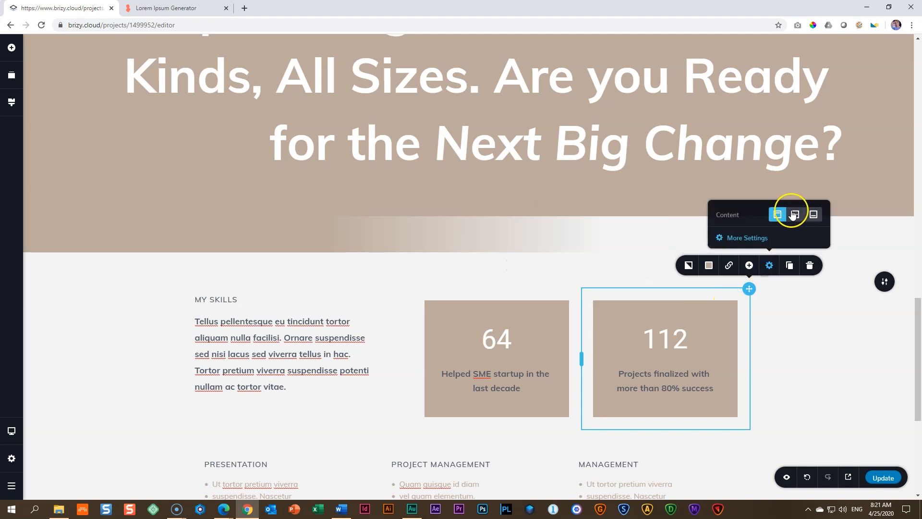
# Step: Check the My Skills section in tablet view, and switch the editor to mobile view
pyautogui.click(11, 432)
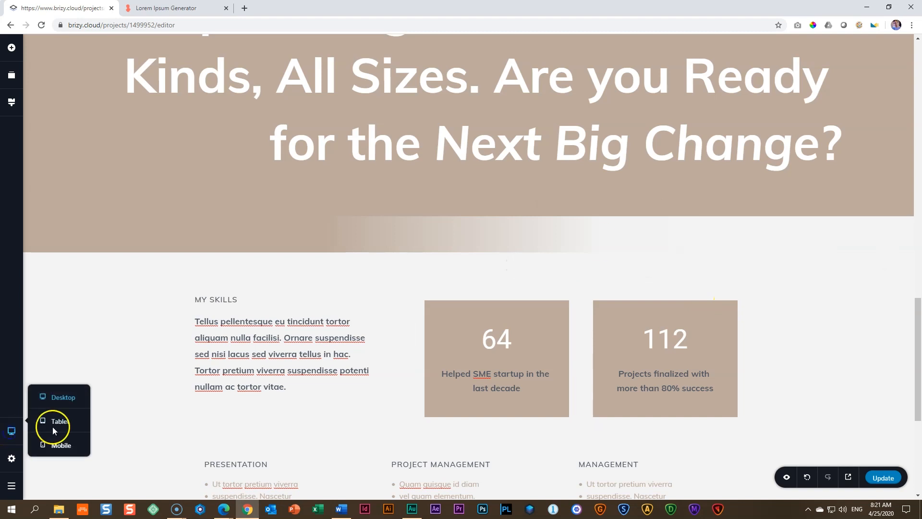
pyautogui.click(56, 421)
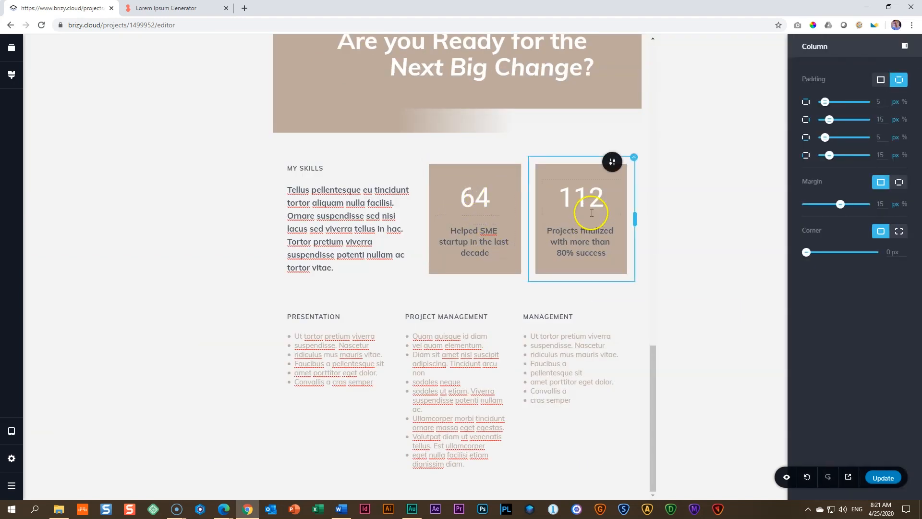
pyautogui.click(155, 246)
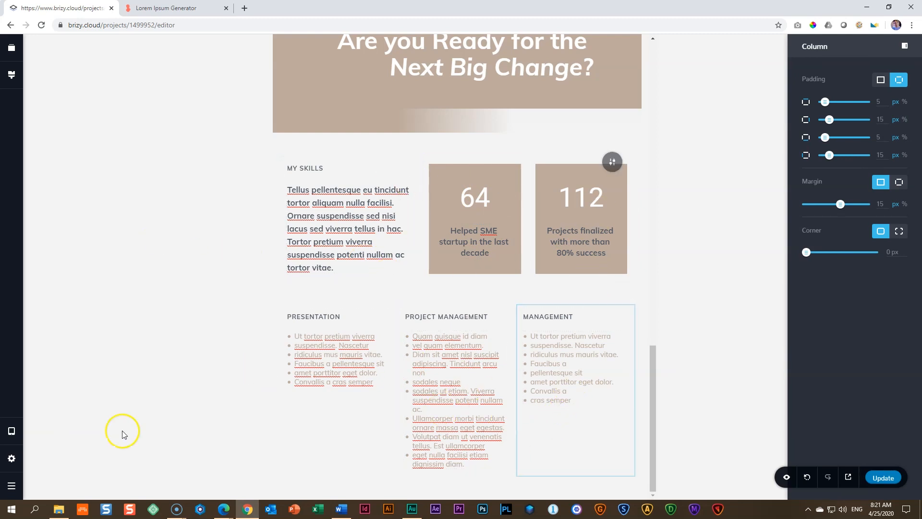
pyautogui.moveTo(11, 431)
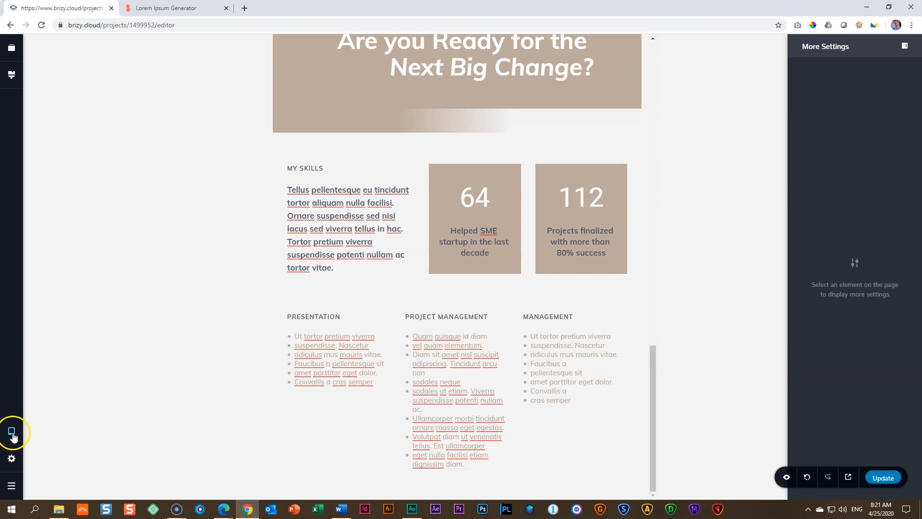
pyautogui.click(53, 447)
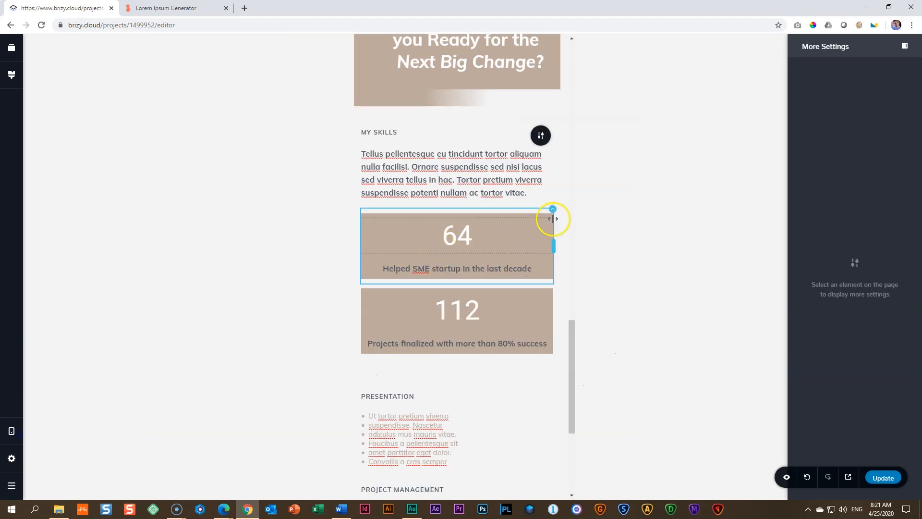
# Step: Try a uniform 10 px margin on all sides of the "64" and "112" counter columns in mobile view
pyautogui.click(537, 221)
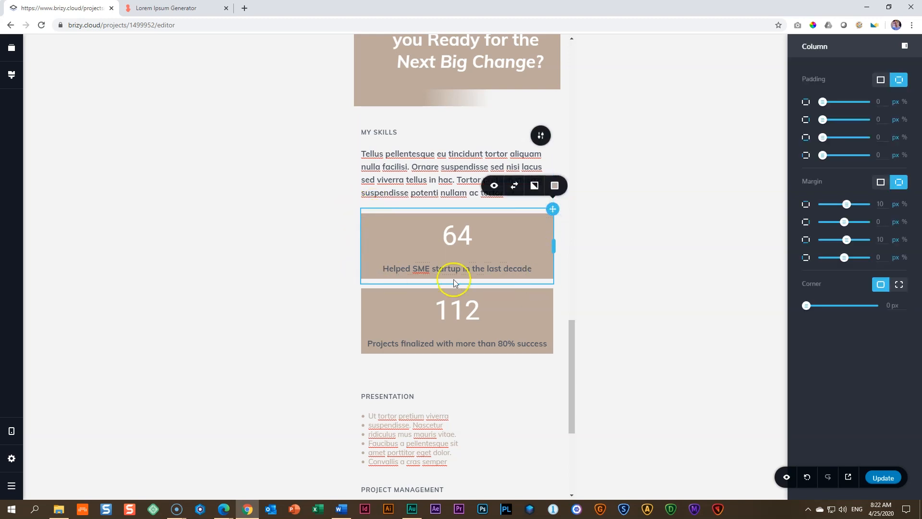
pyautogui.click(881, 183)
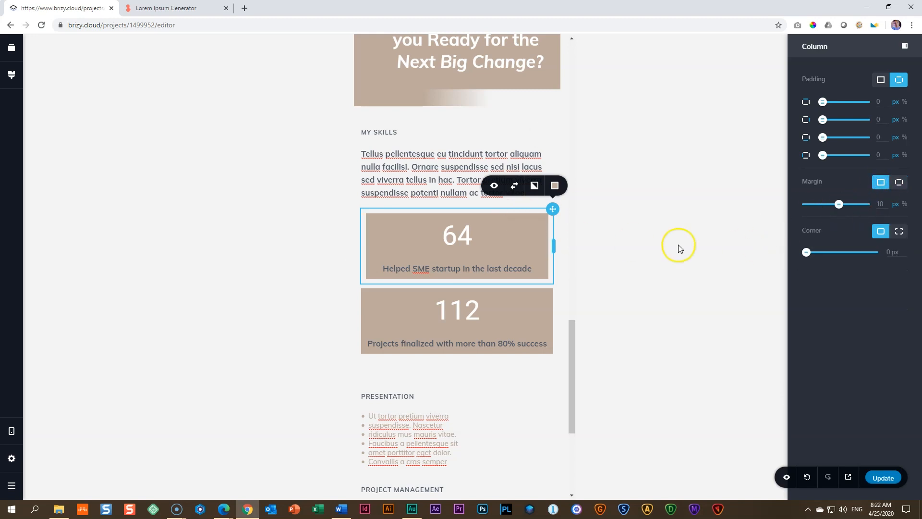
pyautogui.click(552, 288)
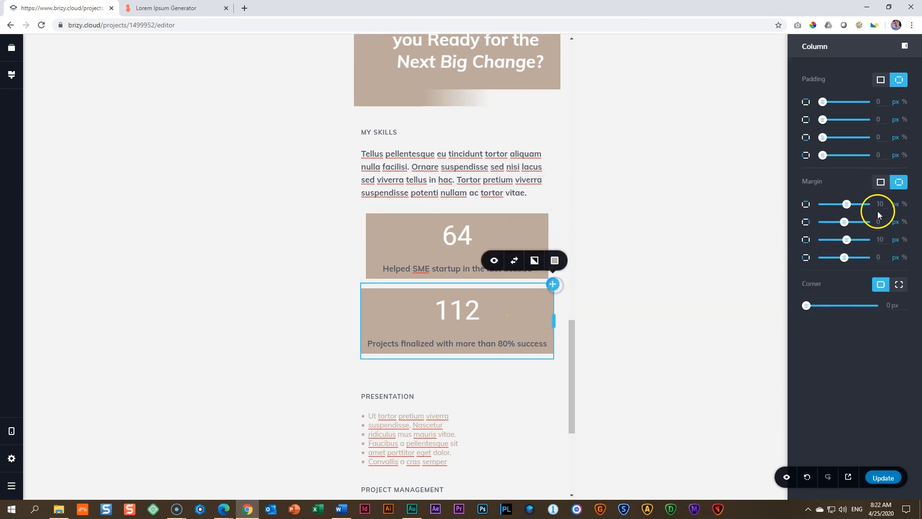
pyautogui.click(881, 182)
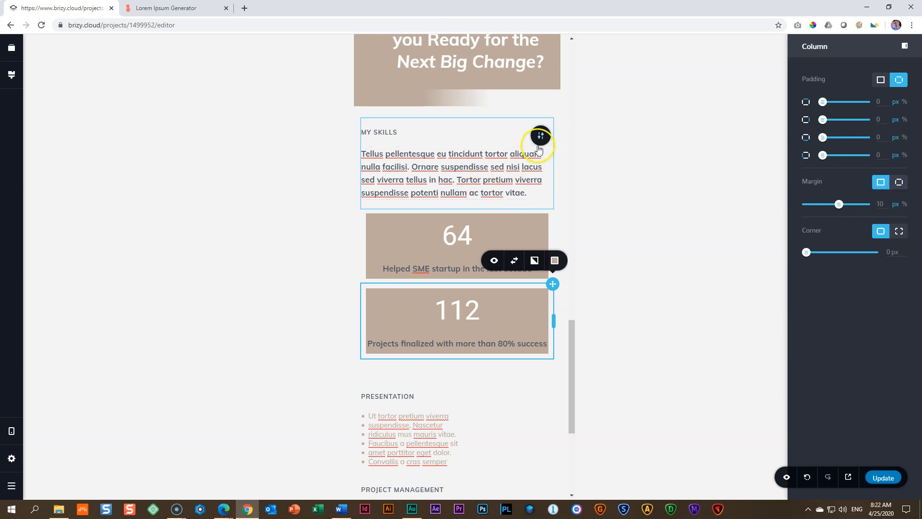
# Step: Set the My Skills block's right and left padding to 35 px in mobile view
pyautogui.click(539, 144)
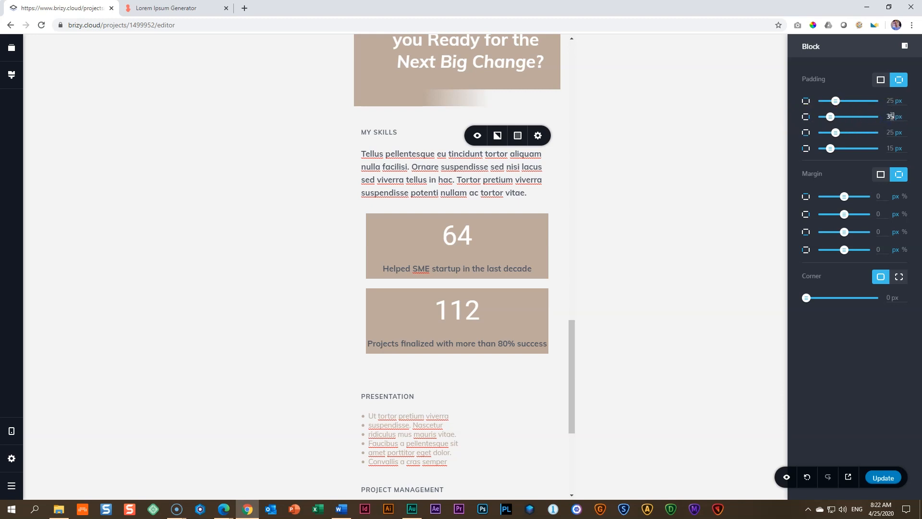
pyautogui.click(895, 148)
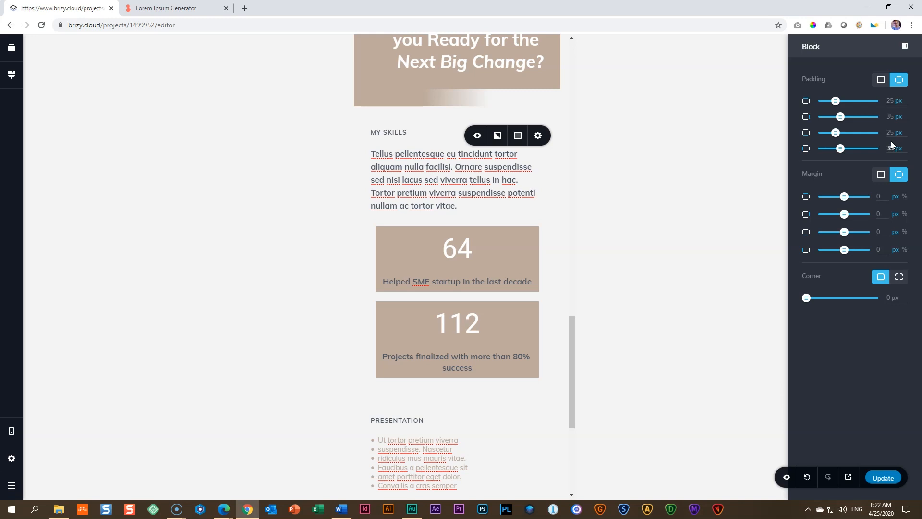
pyautogui.scroll(-5, 504, 265)
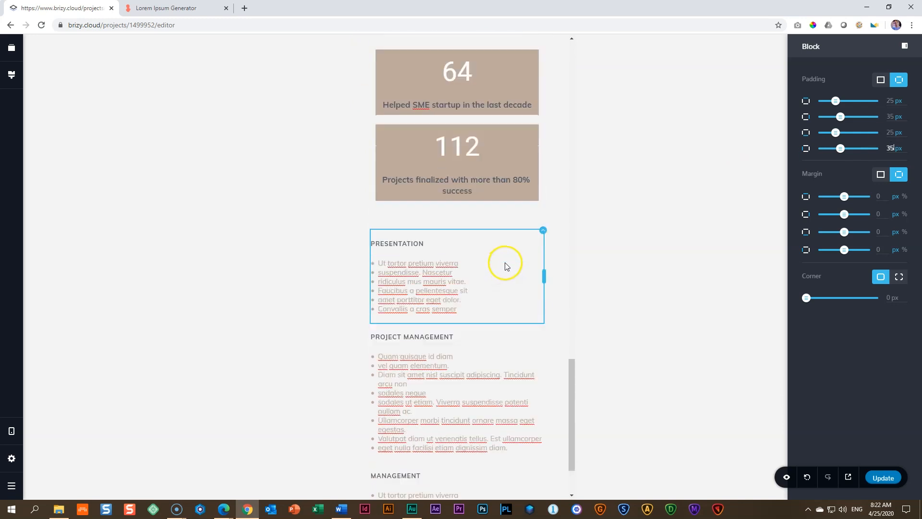
pyautogui.scroll(5, 504, 264)
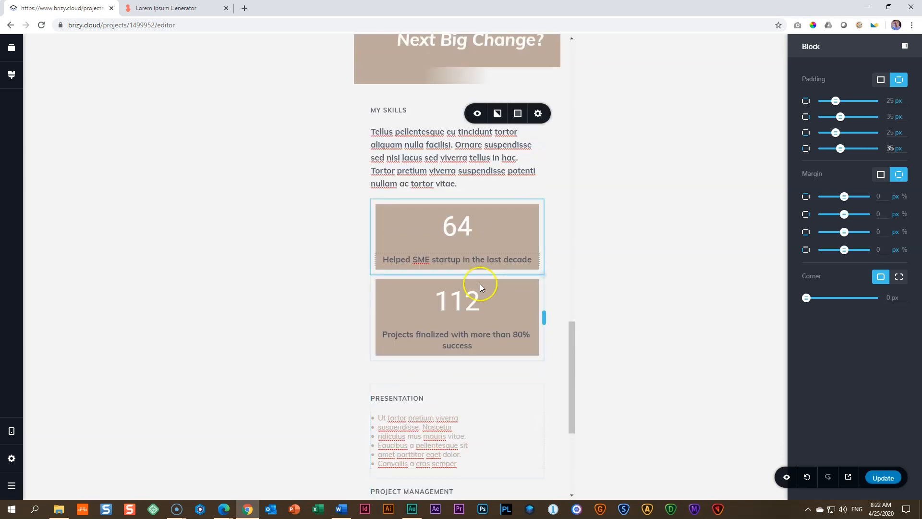
# Step: Hide the spacer between the counters and the Presentation column on mobile, and stop showing hidden elements in the editor
pyautogui.click(437, 377)
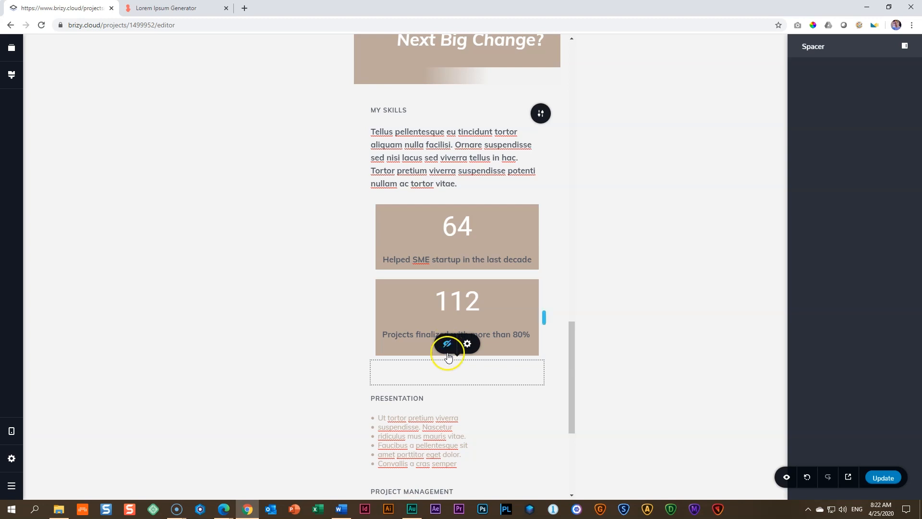
pyautogui.click(787, 477)
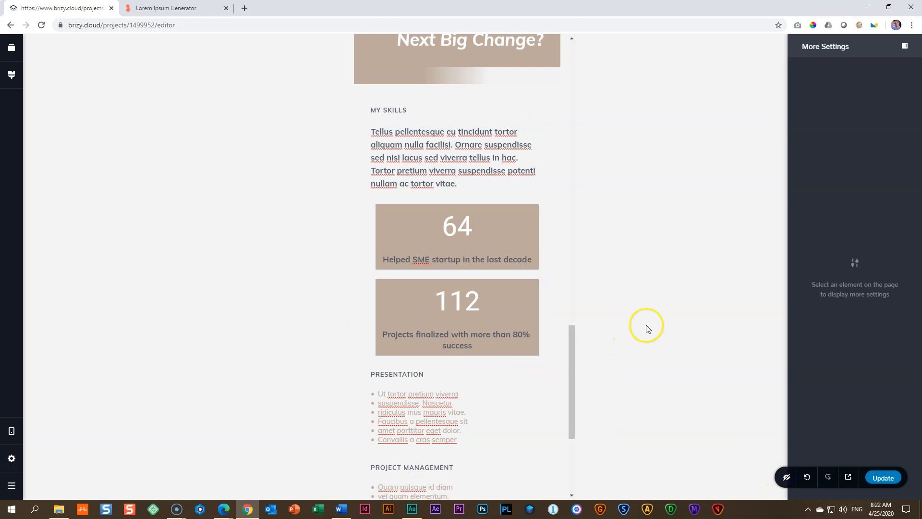
pyautogui.scroll(-5, 476, 140)
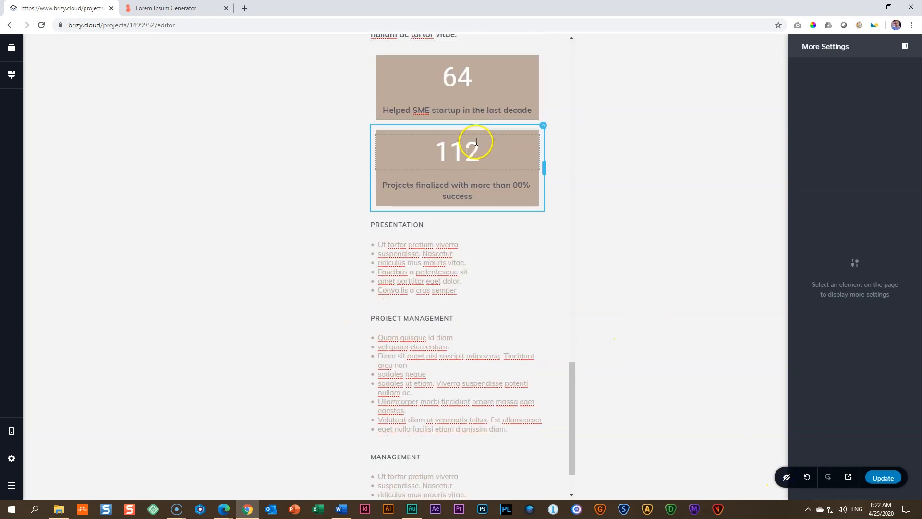
# Step: Restore individual margins on the "64" and "112" counter columns, with 10 px above and below and 0 px at the sides
pyautogui.scroll(5, 475, 150)
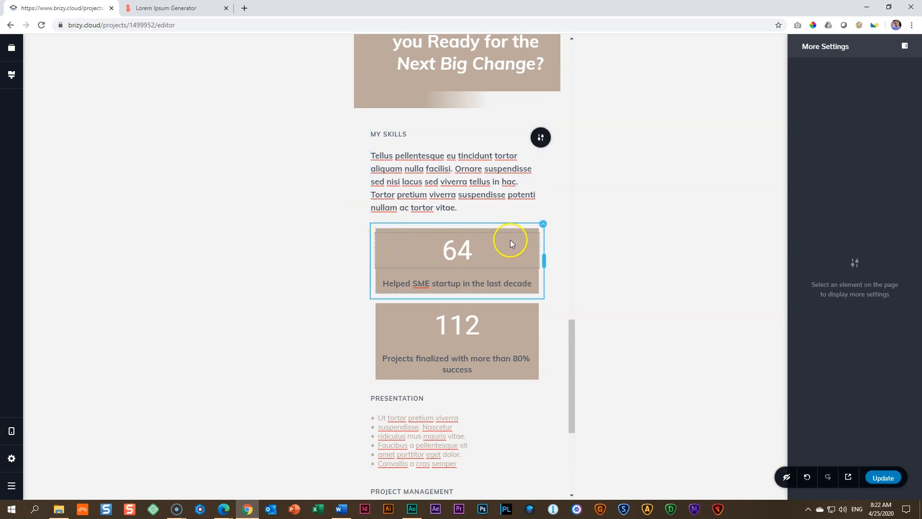
pyautogui.click(547, 226)
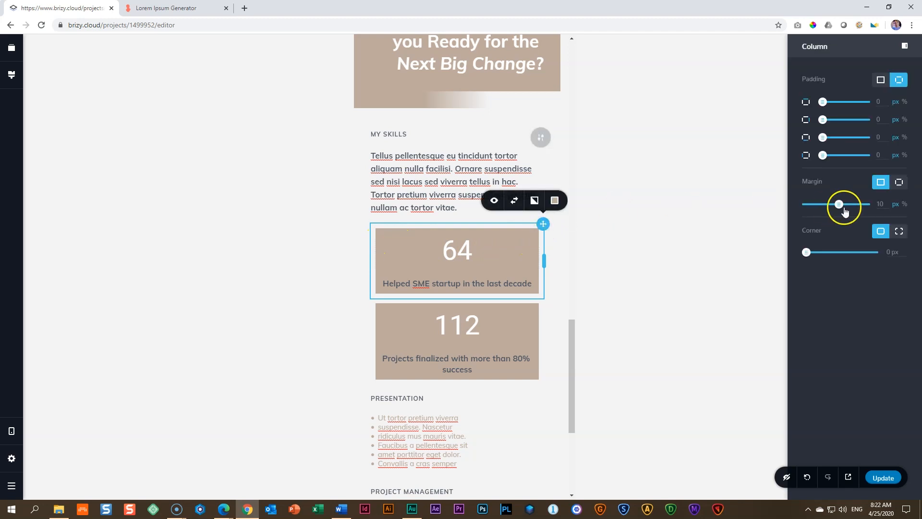
pyautogui.click(899, 183)
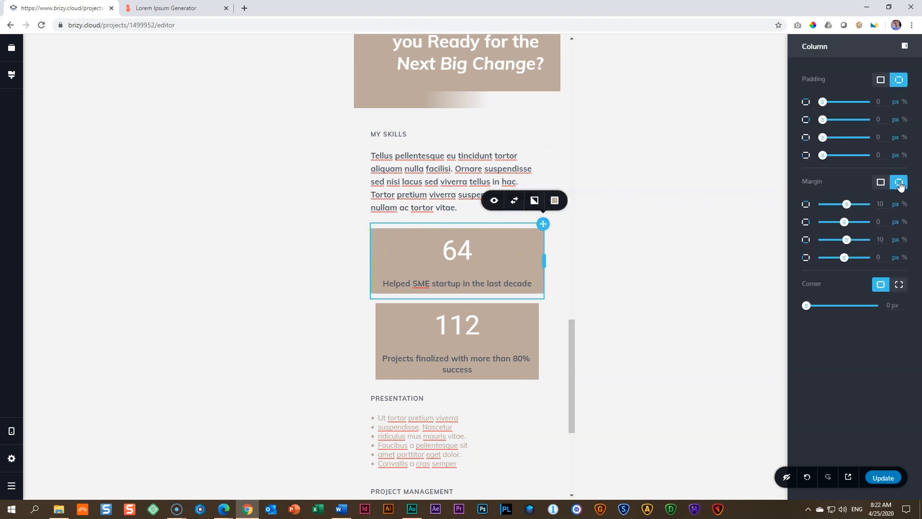
pyautogui.click(544, 299)
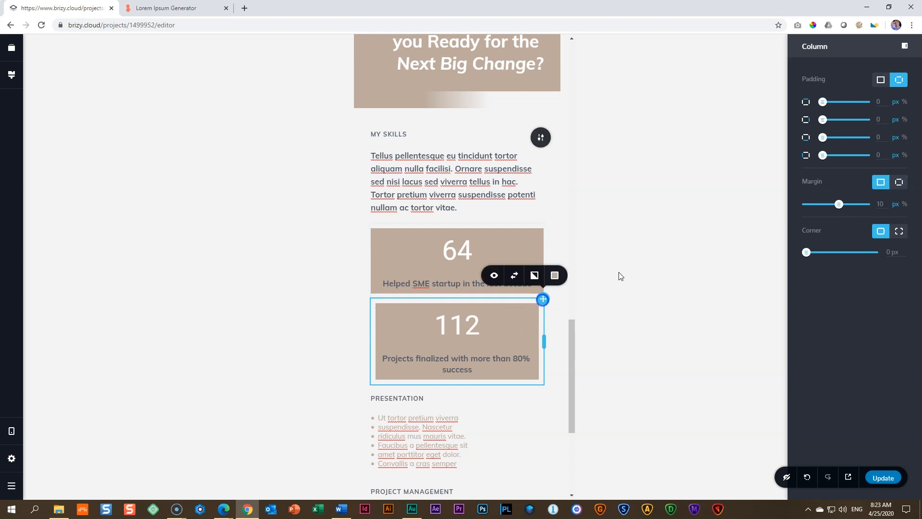
pyautogui.click(906, 185)
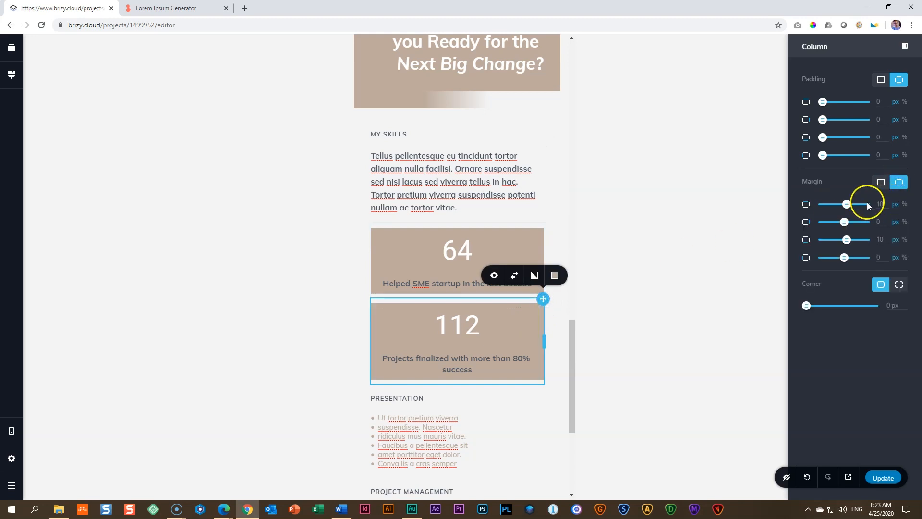
pyautogui.click(539, 189)
pyautogui.click(215, 214)
# Step: Update the page and open the published site in a new browser tab
pyautogui.scroll(-5, 385, 317)
pyautogui.scroll(8, 409, 314)
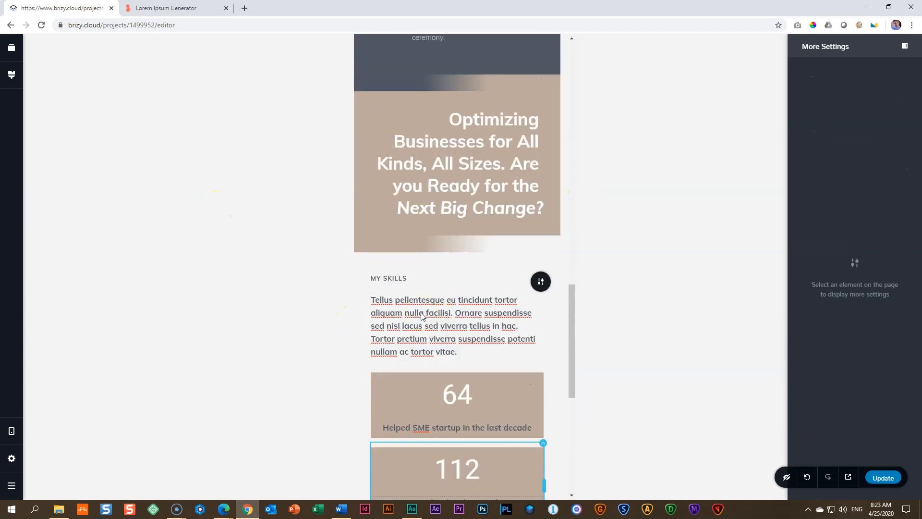
pyautogui.scroll(3, 422, 313)
pyautogui.click(882, 477)
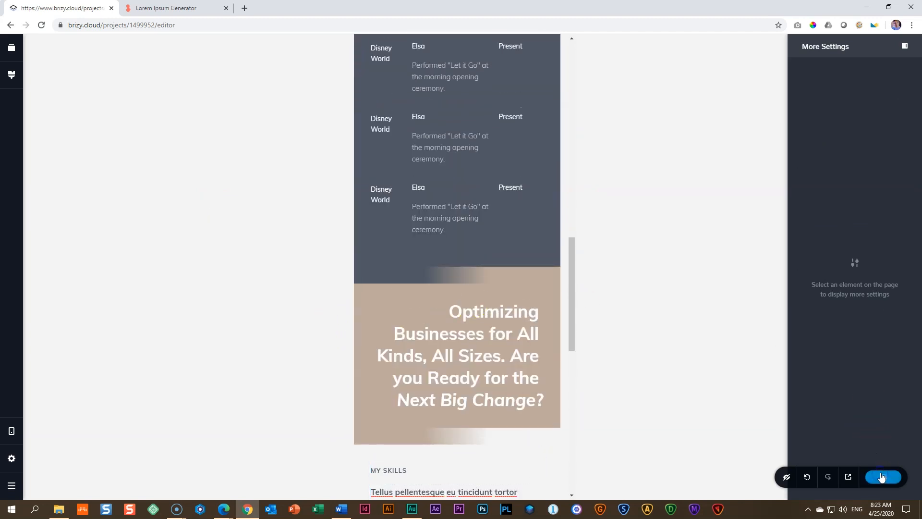
pyautogui.click(848, 477)
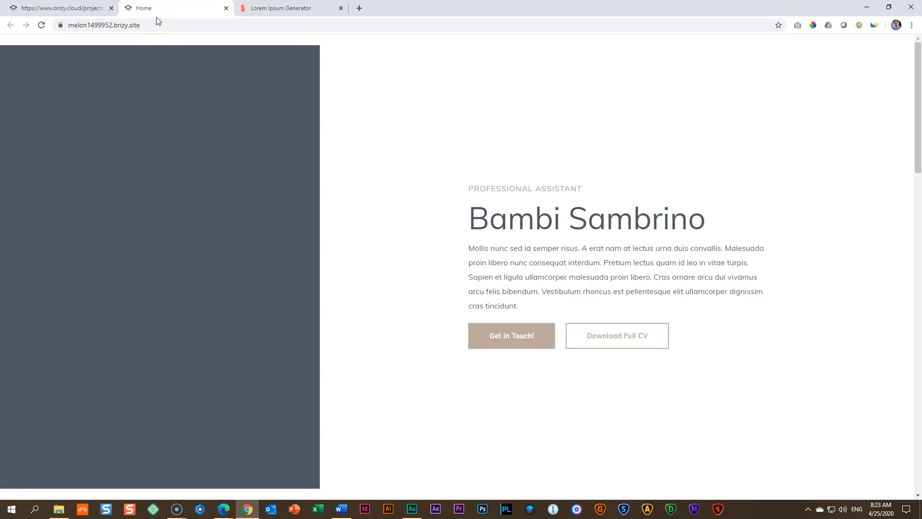
# Step: Emulate the published page on an iPad with the browser's developer tools and examine the My Skills section
pyautogui.hotkey('ctrl', 'shift', 'i')
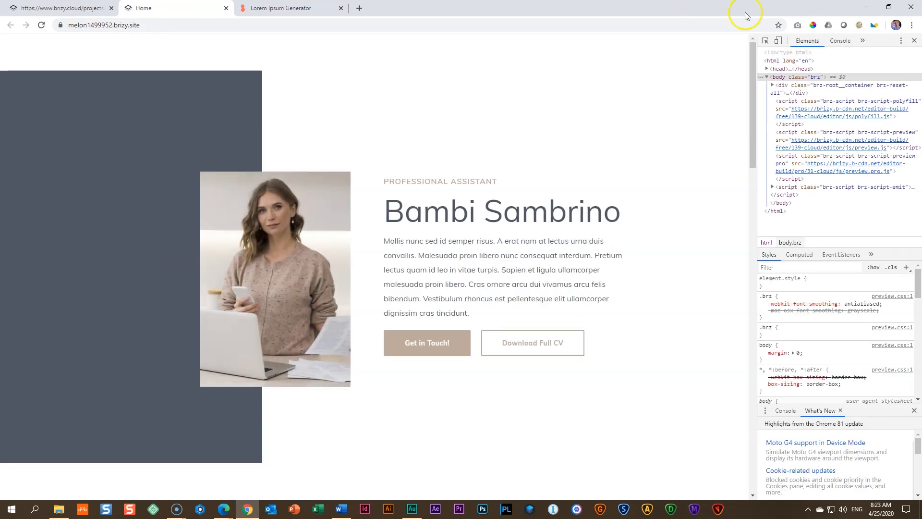
pyautogui.click(779, 42)
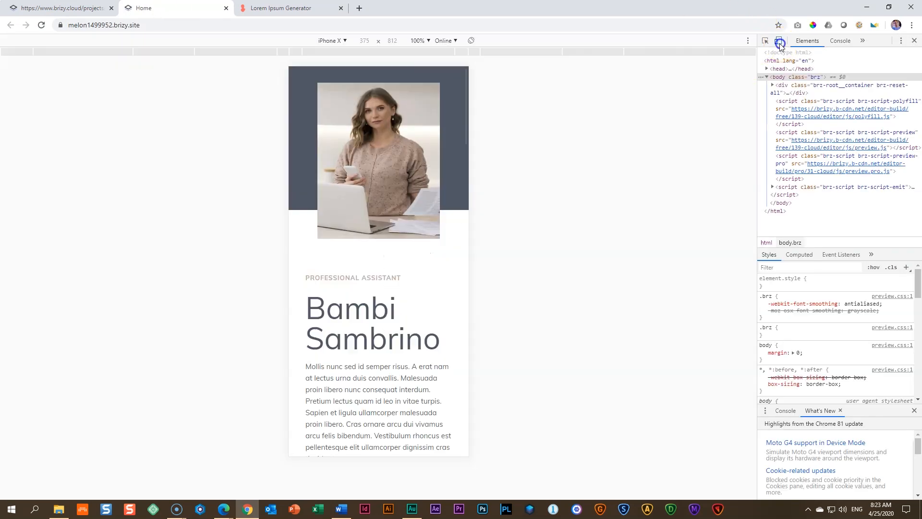
pyautogui.click(336, 41)
pyautogui.click(332, 164)
pyautogui.scroll(-4, 367, 157)
pyautogui.scroll(-10, 367, 158)
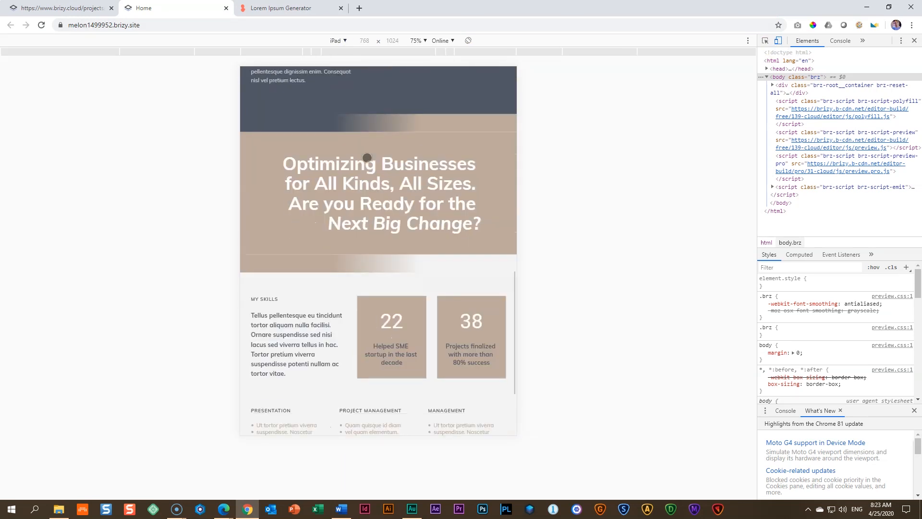
pyautogui.scroll(-1, 367, 157)
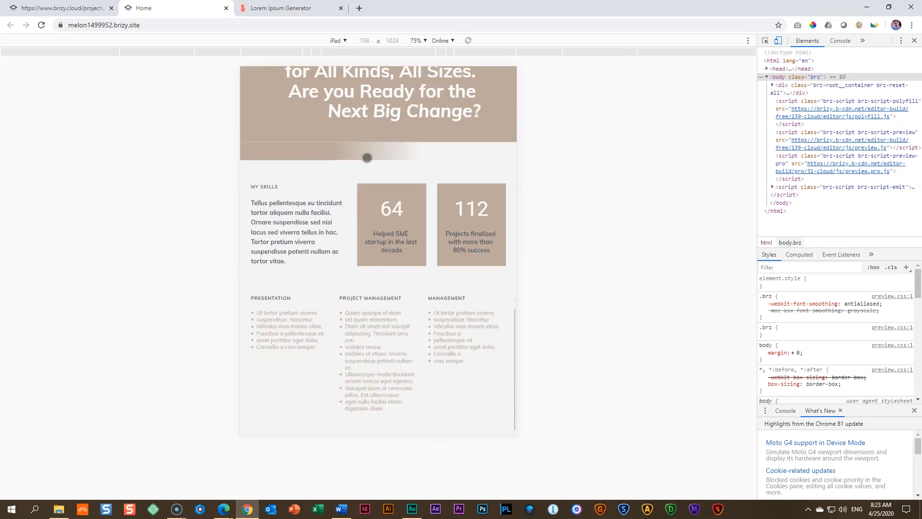
# Step: Emulate the published page on an iPhone X and examine the My Experience, Optimizing Businesses and My Skills sections
pyautogui.click(338, 41)
pyautogui.click(328, 153)
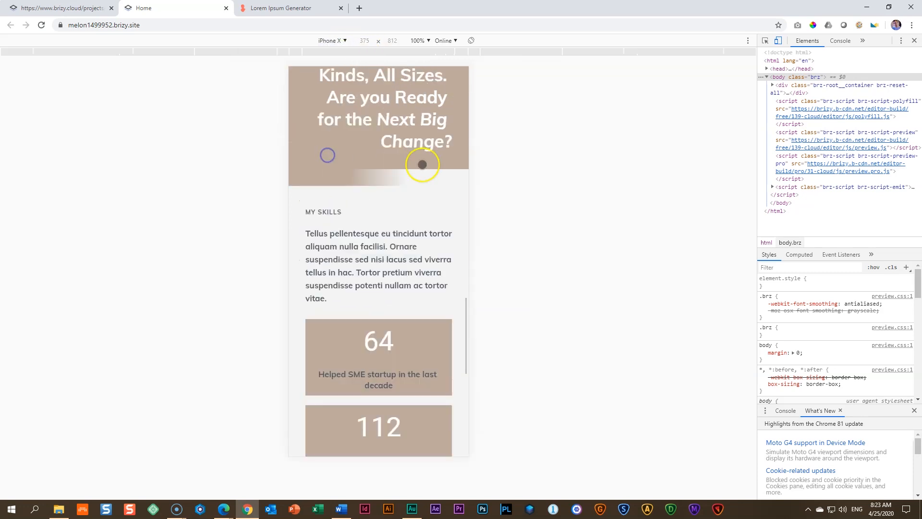
pyautogui.scroll(-3, 422, 164)
pyautogui.scroll(-5, 422, 164)
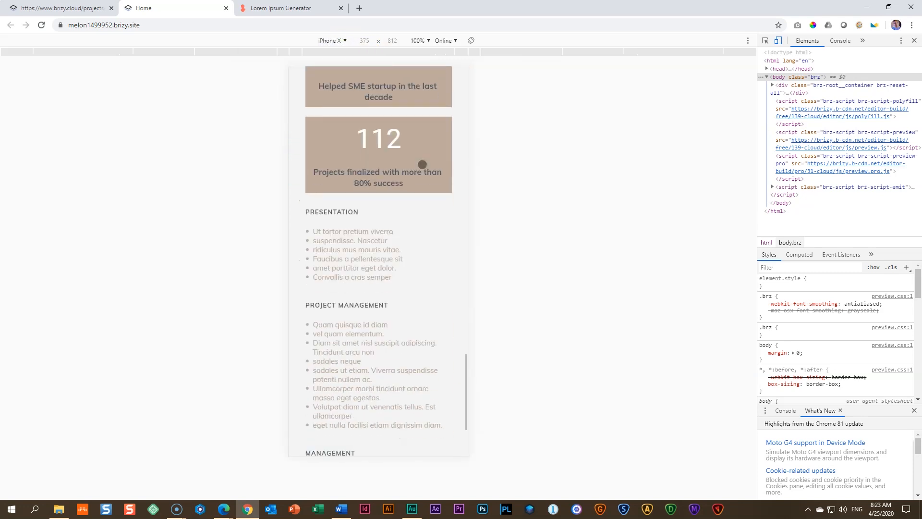
pyautogui.scroll(6, 423, 164)
pyautogui.scroll(10, 422, 164)
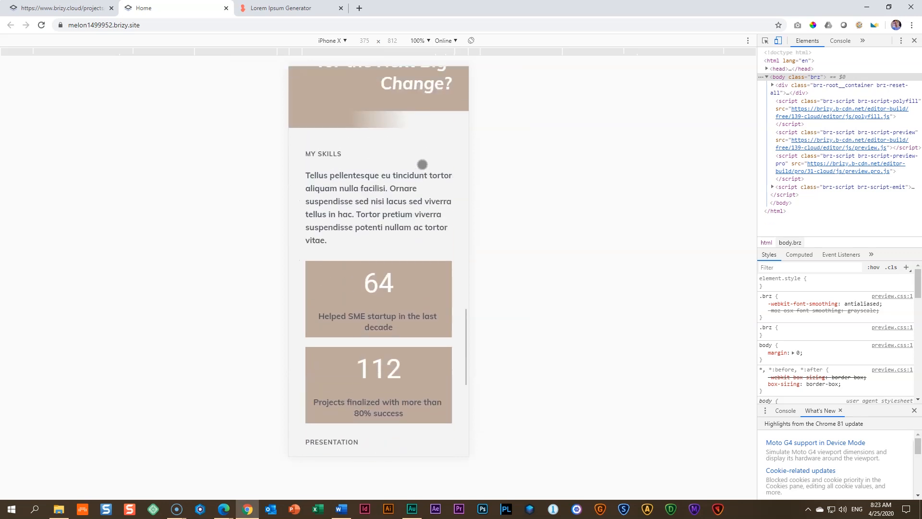
pyautogui.scroll(15, 422, 164)
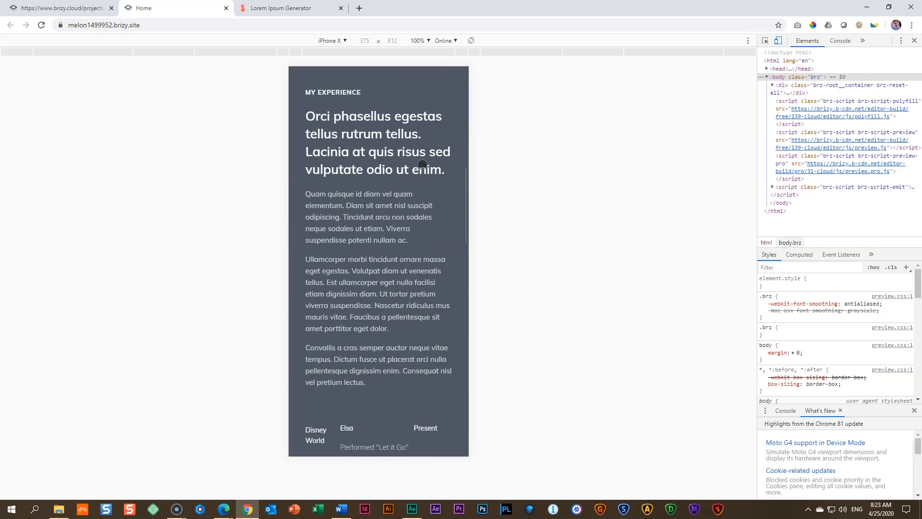
pyautogui.scroll(-15, 423, 164)
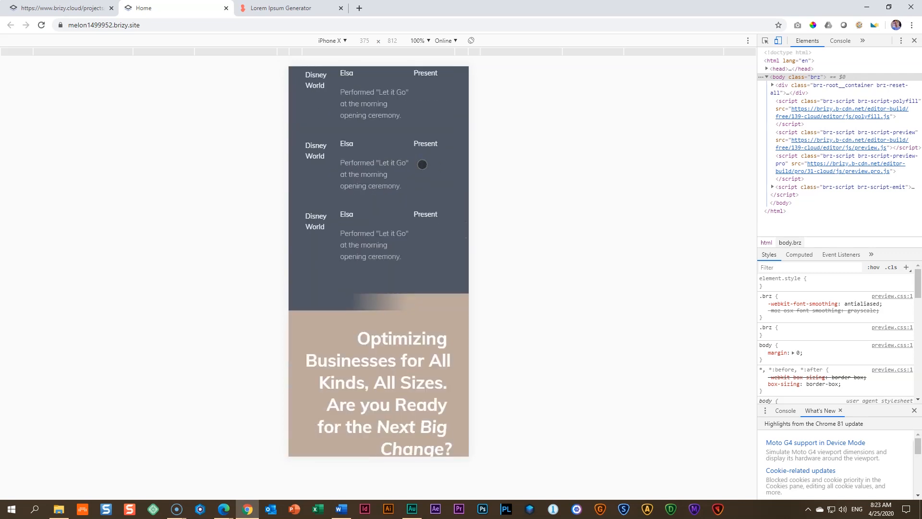
pyautogui.scroll(-5, 422, 164)
pyautogui.scroll(-10, 422, 164)
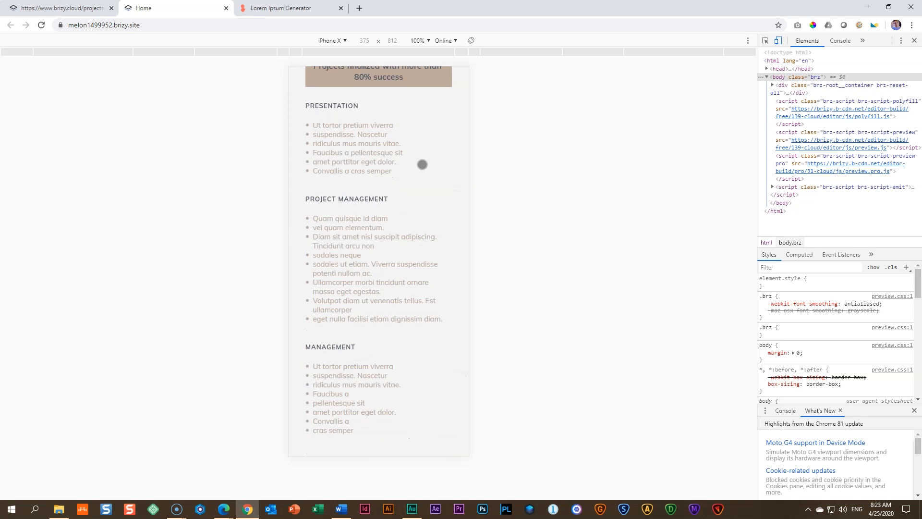
pyautogui.scroll(20, 423, 164)
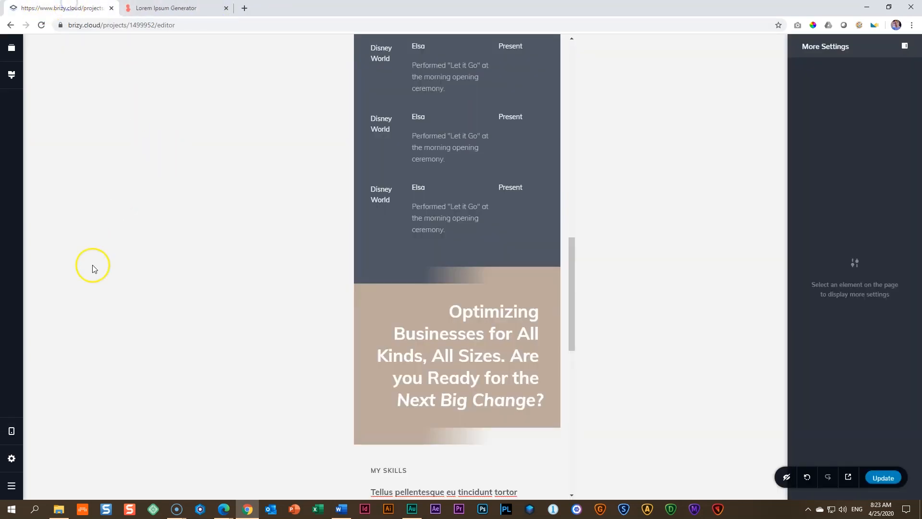
# Step: Return to the page editor in desktop view and go to the end of the page below the My Skills section
pyautogui.click(16, 431)
pyautogui.click(54, 402)
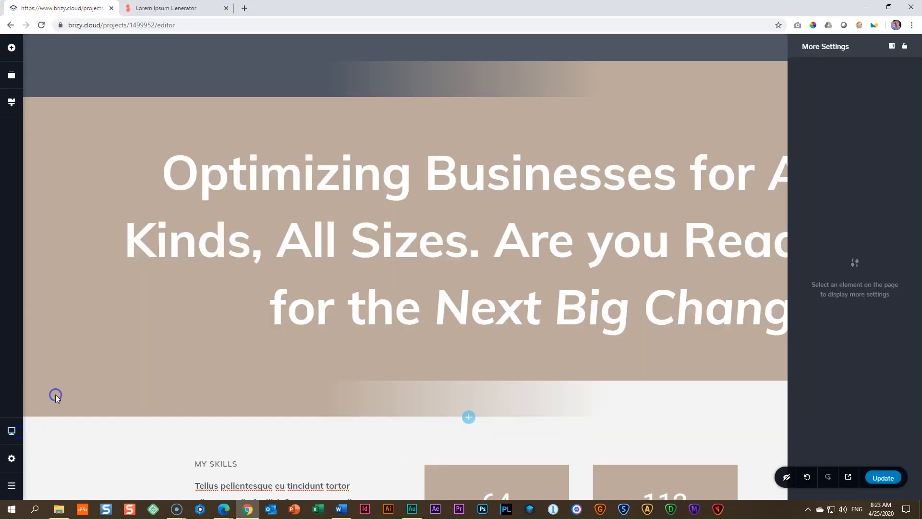
pyautogui.scroll(-8, 458, 264)
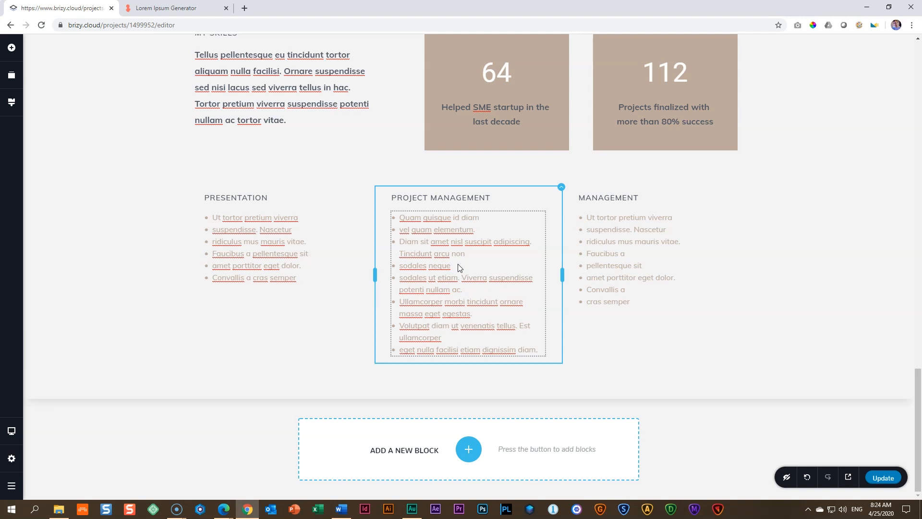
pyautogui.click(429, 266)
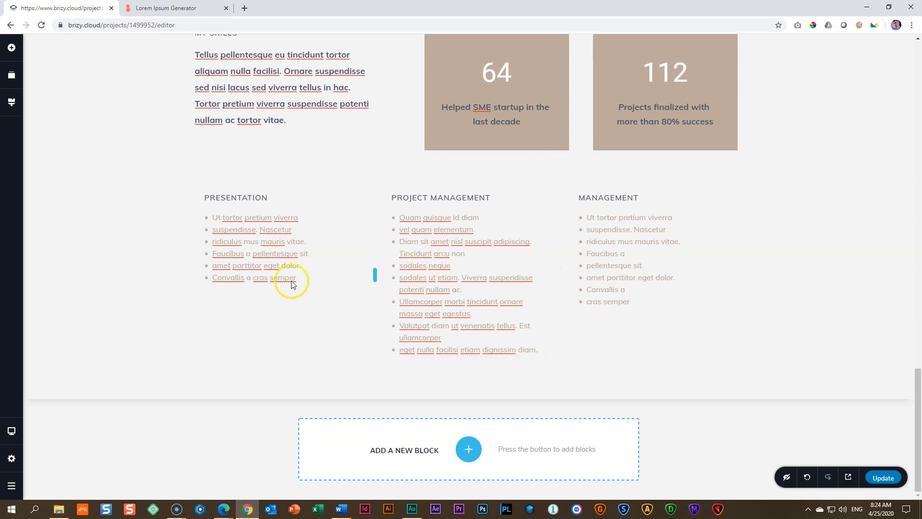
pyautogui.click(583, 330)
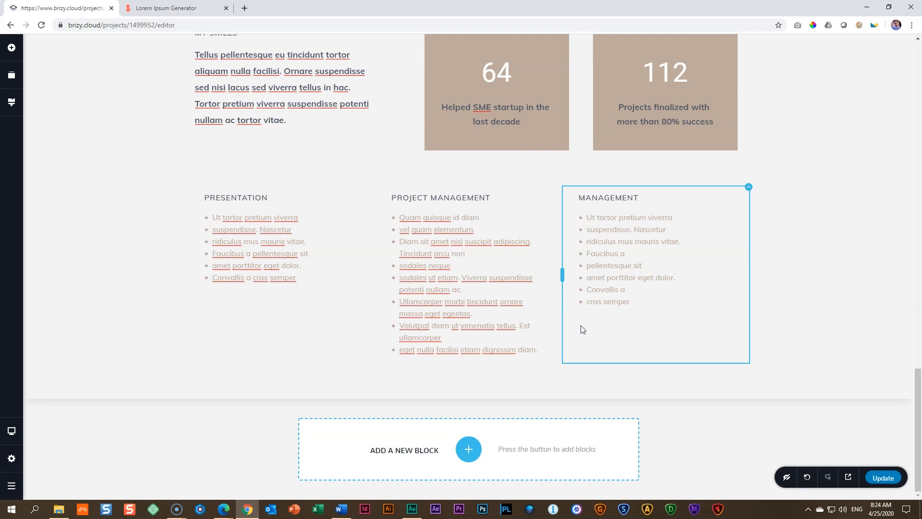
# Step: Duplicate the thin gradient divider block above My Skills and reorder the copy to sit below the skills block
pyautogui.scroll(5, 498, 288)
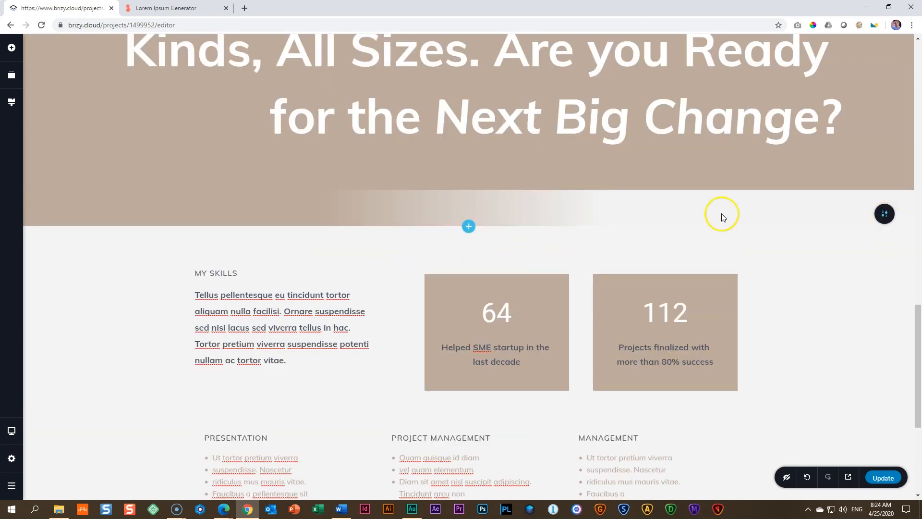
pyautogui.click(887, 215)
pyautogui.click(860, 216)
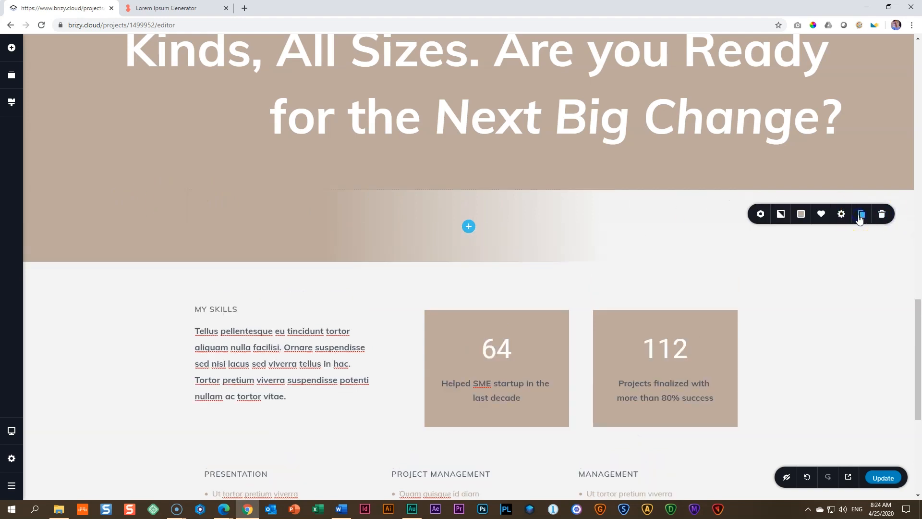
pyautogui.scroll(-3, 860, 219)
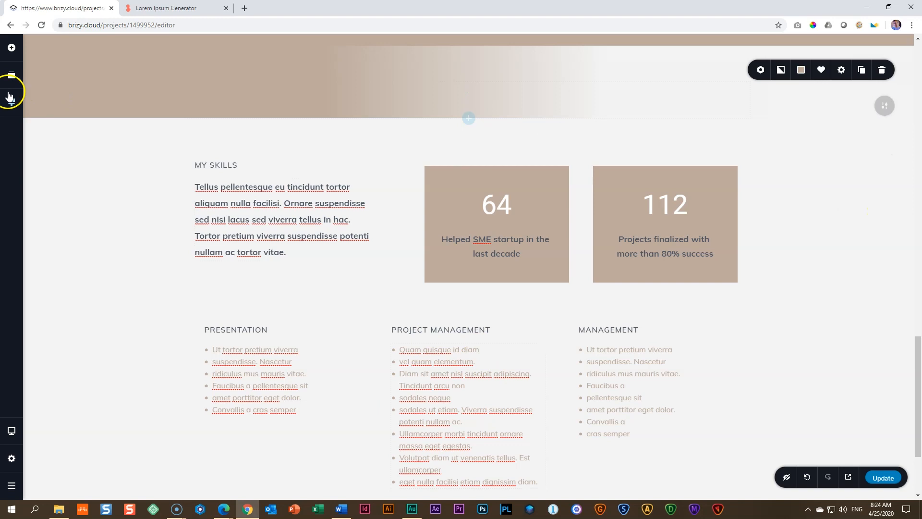
pyautogui.click(11, 76)
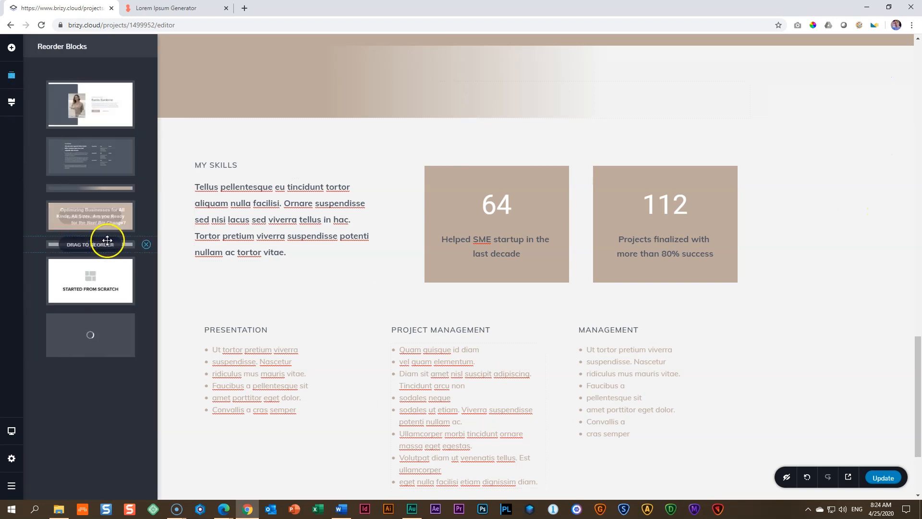
pyautogui.moveTo(83, 279); pyautogui.dragTo(85, 262)
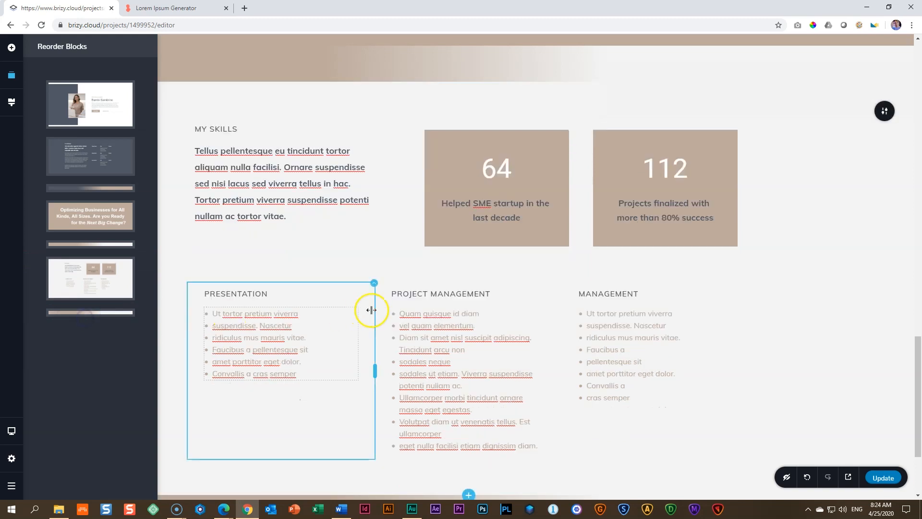
# Step: Change the beige overlay gradient colour of the divider below the skills block to light grey #D6D6D6
pyautogui.scroll(-3, 365, 314)
pyautogui.click(549, 380)
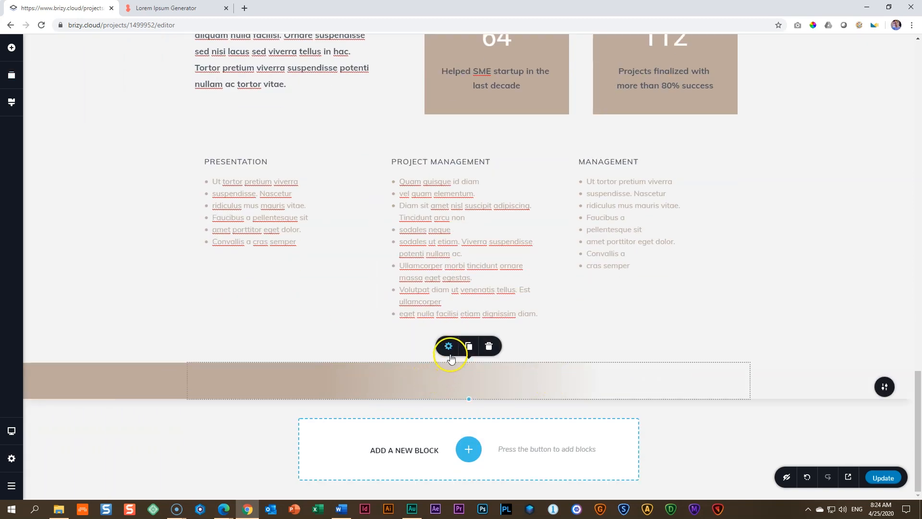
pyautogui.moveTo(886, 389)
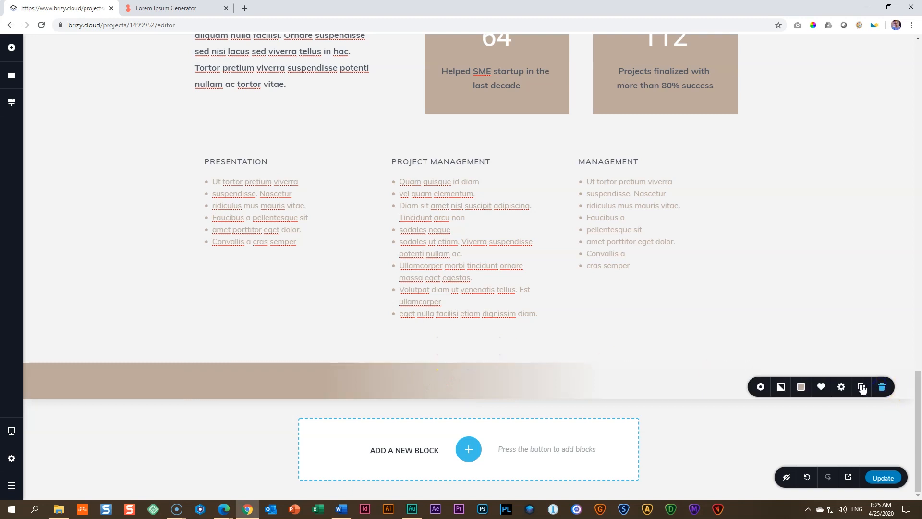
pyautogui.click(802, 387)
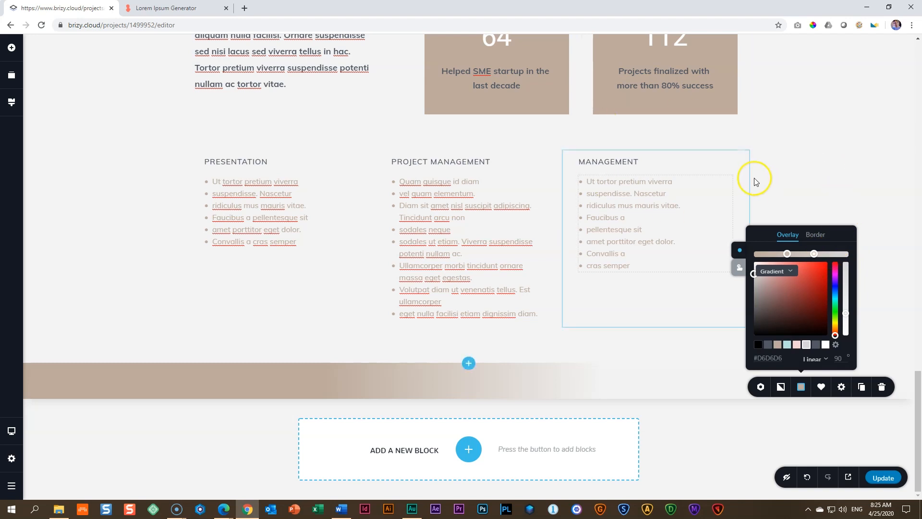
pyautogui.click(787, 255)
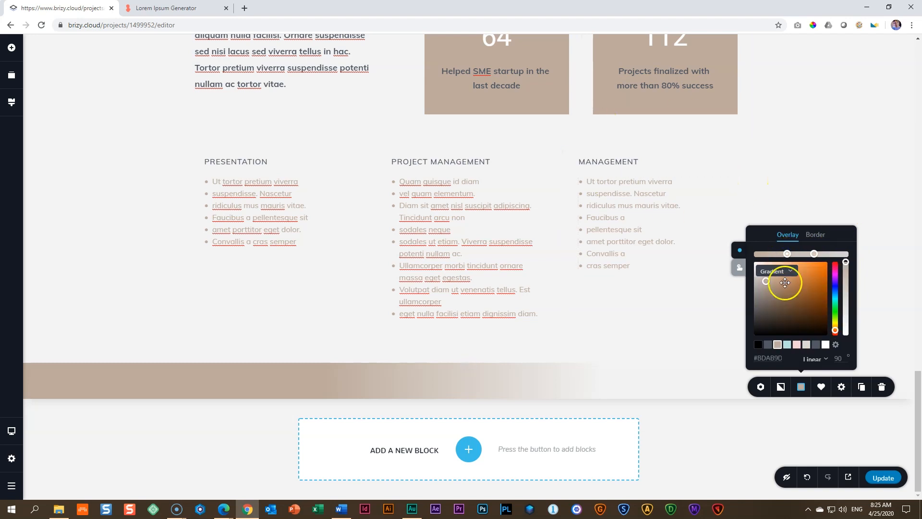
pyautogui.click(807, 345)
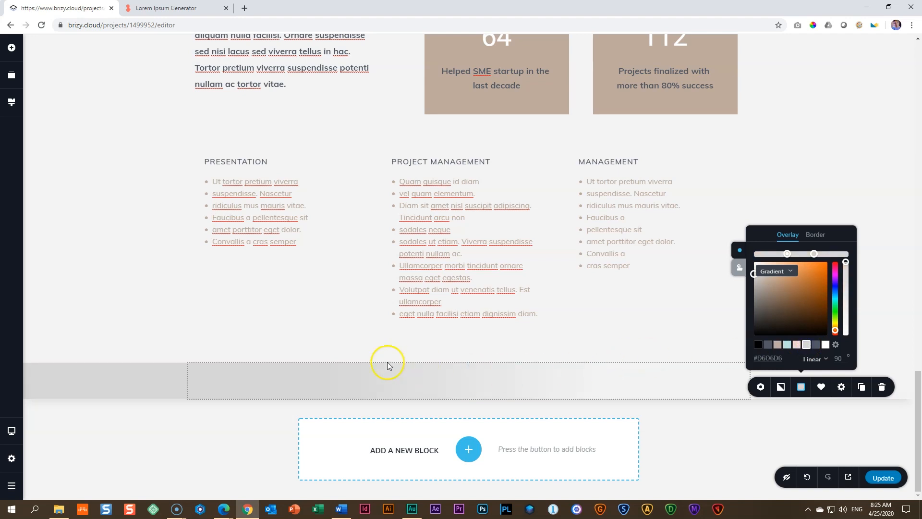
pyautogui.click(713, 427)
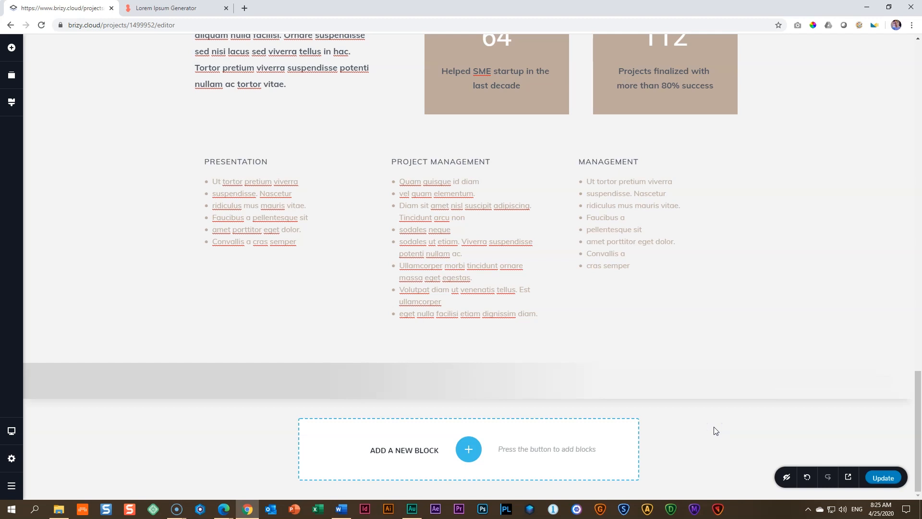
# Step: Add a blank block at the end of the page and give it a solid #D6D6D6 overlay
pyautogui.click(469, 449)
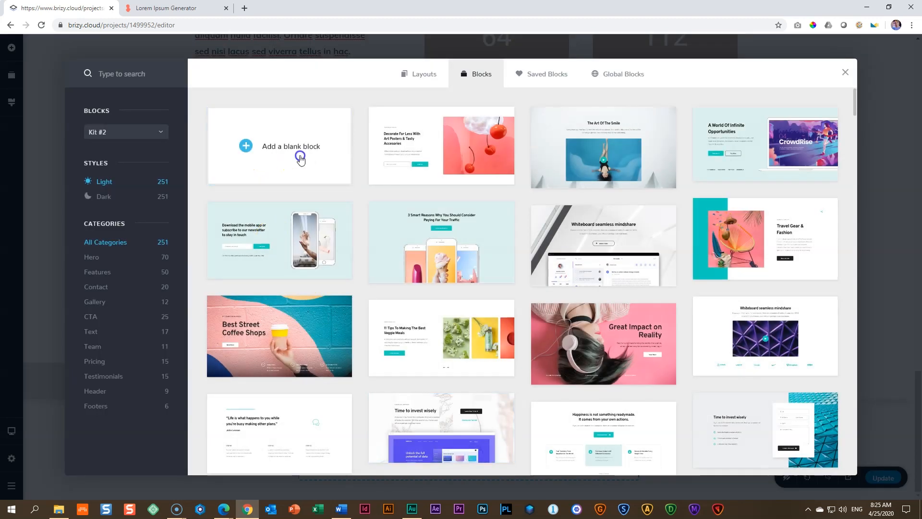
pyautogui.click(300, 158)
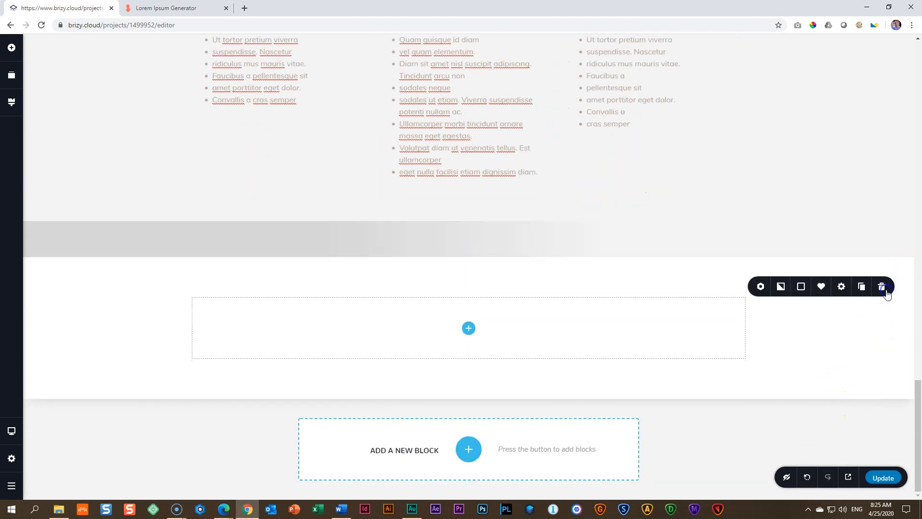
pyautogui.click(800, 287)
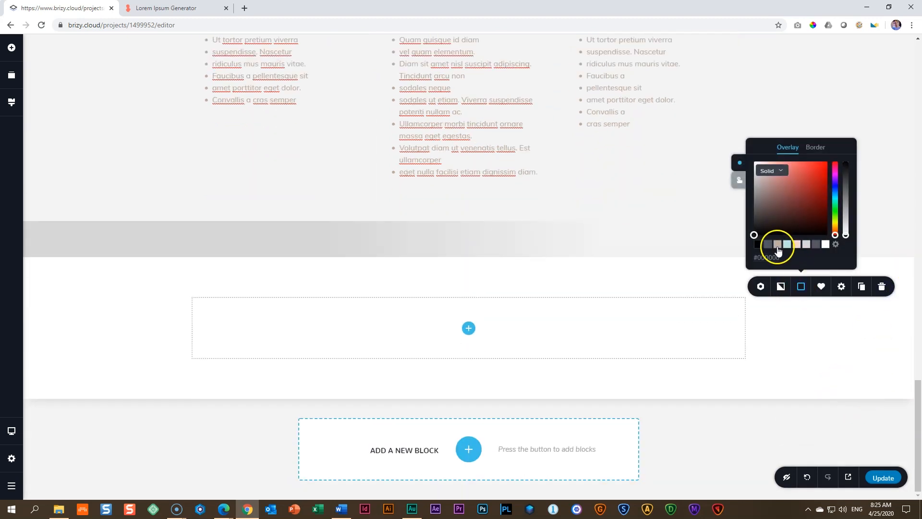
pyautogui.click(806, 245)
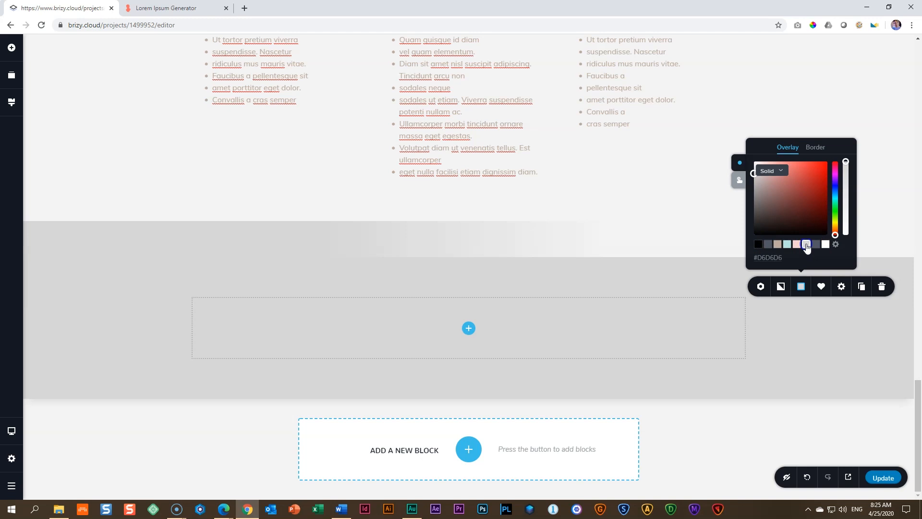
pyautogui.click(551, 329)
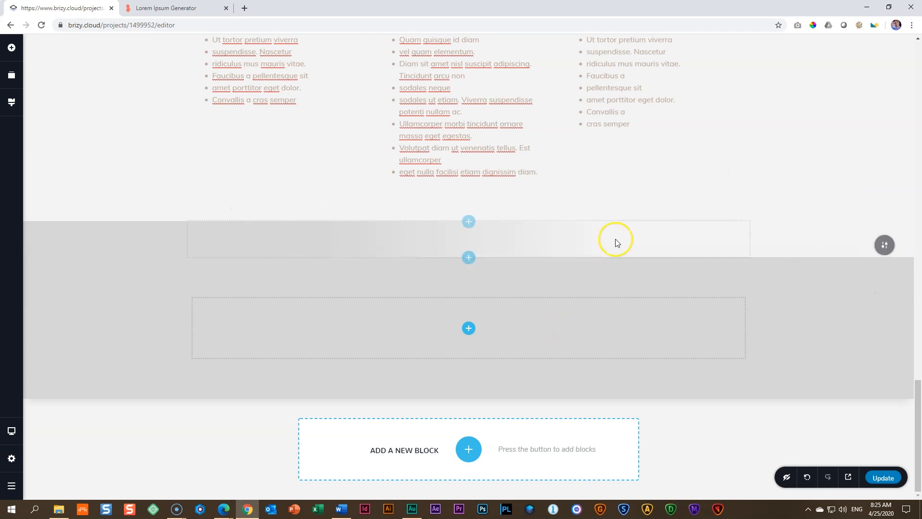
# Step: Review the gradient transitions between the page's colour blocks in the desktop layout
pyautogui.scroll(15, 701, 319)
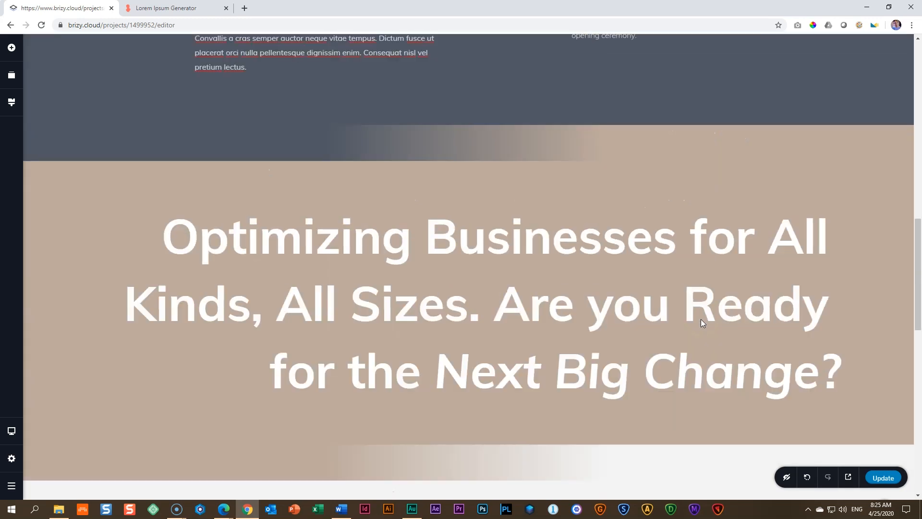
pyautogui.scroll(8, 549, 315)
pyautogui.scroll(-5, 546, 316)
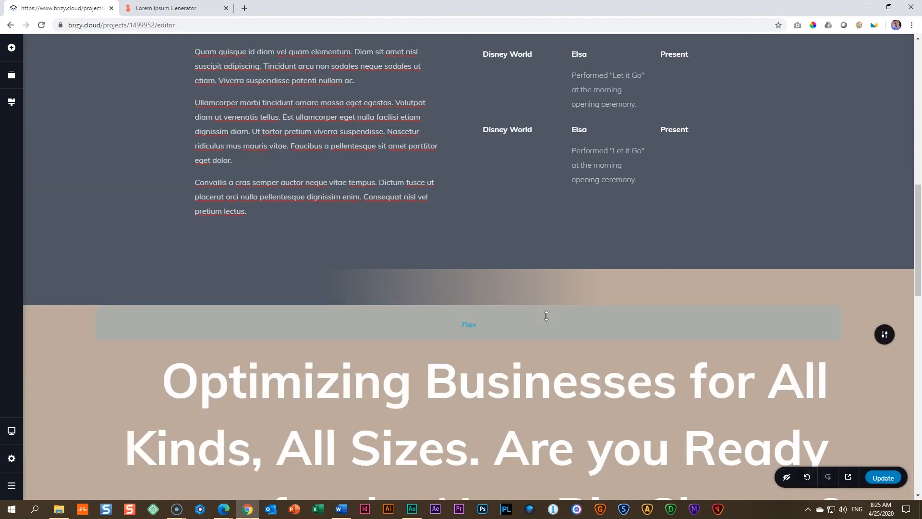
pyautogui.scroll(-12, 557, 332)
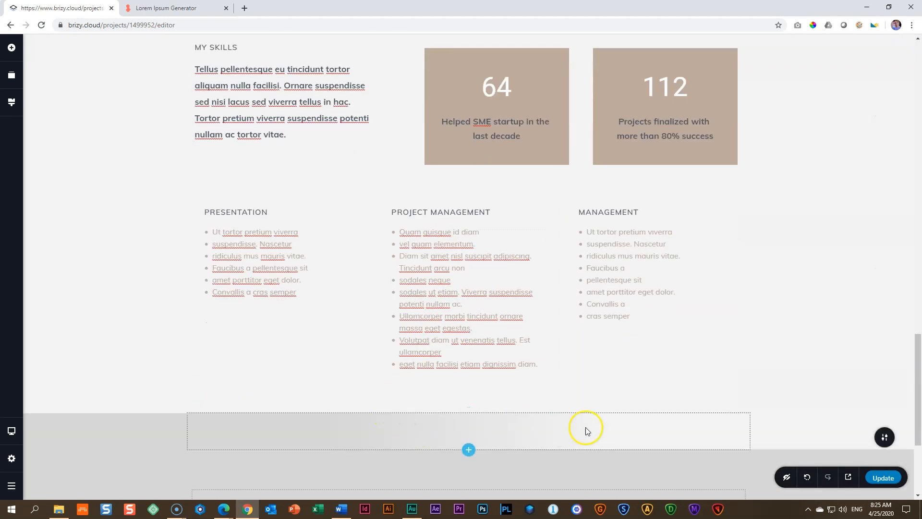
pyautogui.scroll(5, 512, 426)
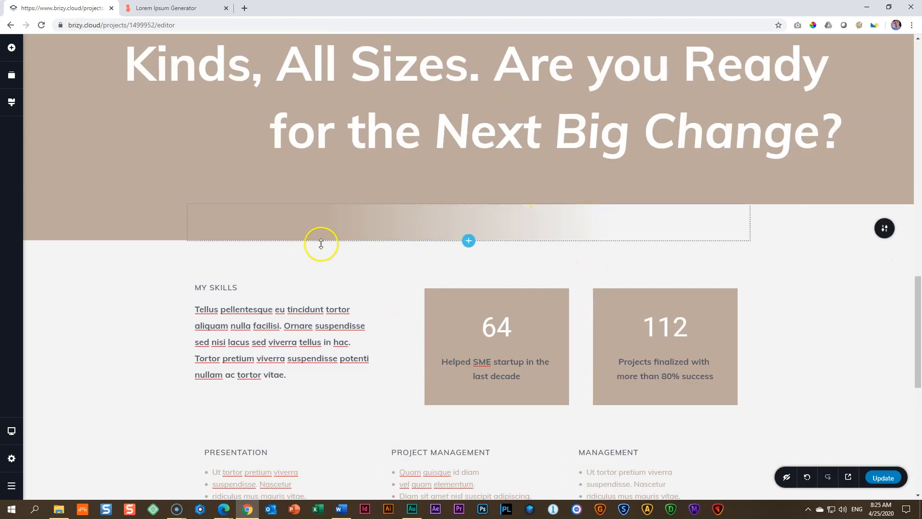
# Step: Examine how the blocks and gradient dividers display in the tablet and mobile views, and return to the desktop view
pyautogui.moveTo(12, 431)
pyautogui.click(63, 422)
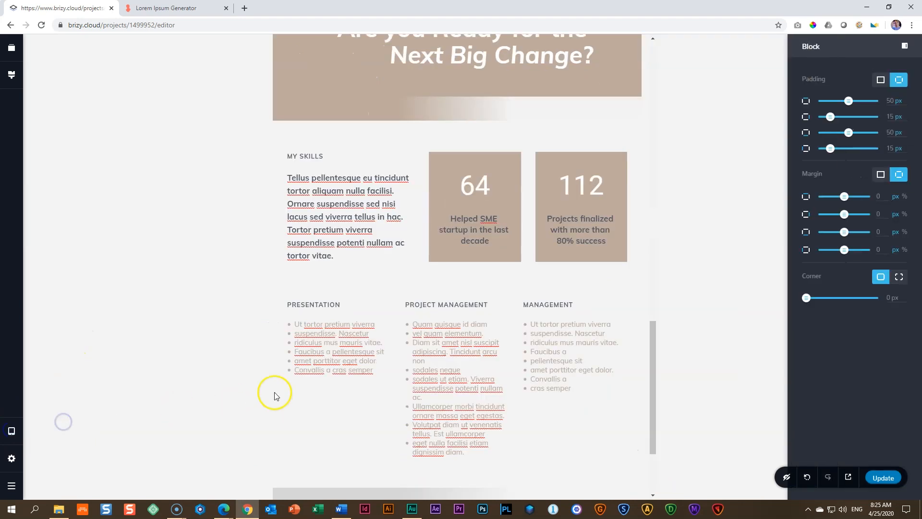
pyautogui.scroll(-3, 284, 394)
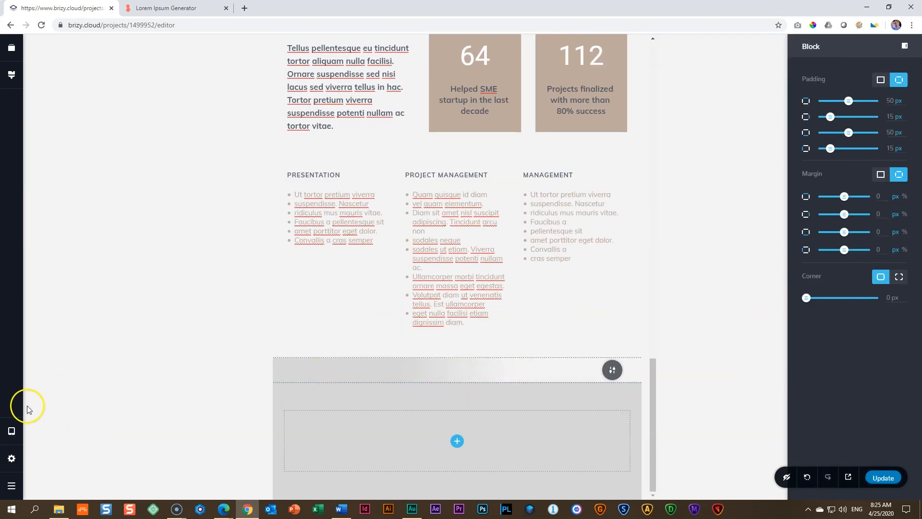
pyautogui.moveTo(11, 431)
pyautogui.click(54, 442)
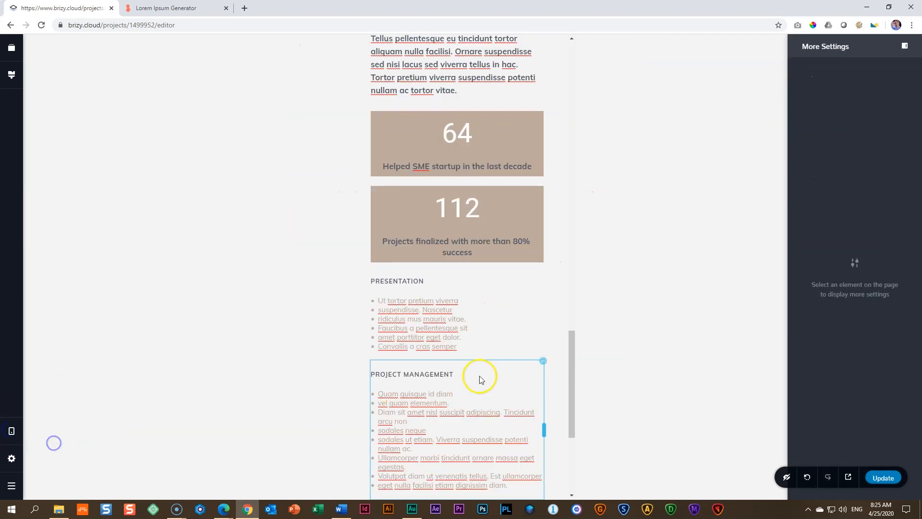
pyautogui.scroll(-5, 457, 383)
pyautogui.scroll(12, 451, 287)
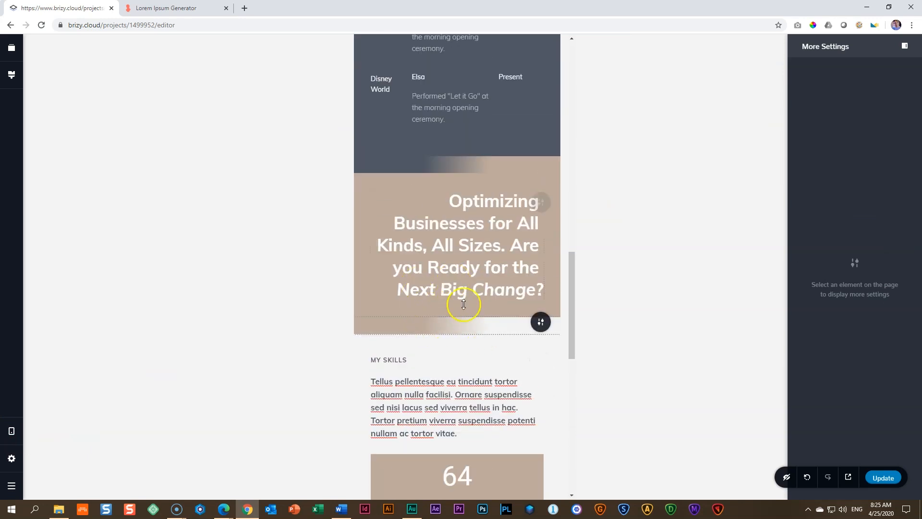
pyautogui.moveTo(11, 431)
pyautogui.click(53, 402)
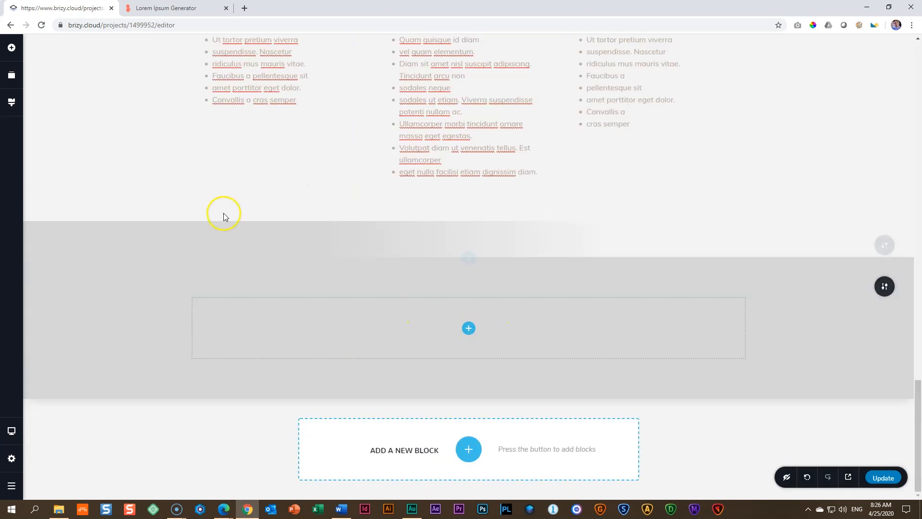
# Step: Add a text element to the new grey block and replace its placeholder with "Awards & Education"
pyautogui.click(11, 47)
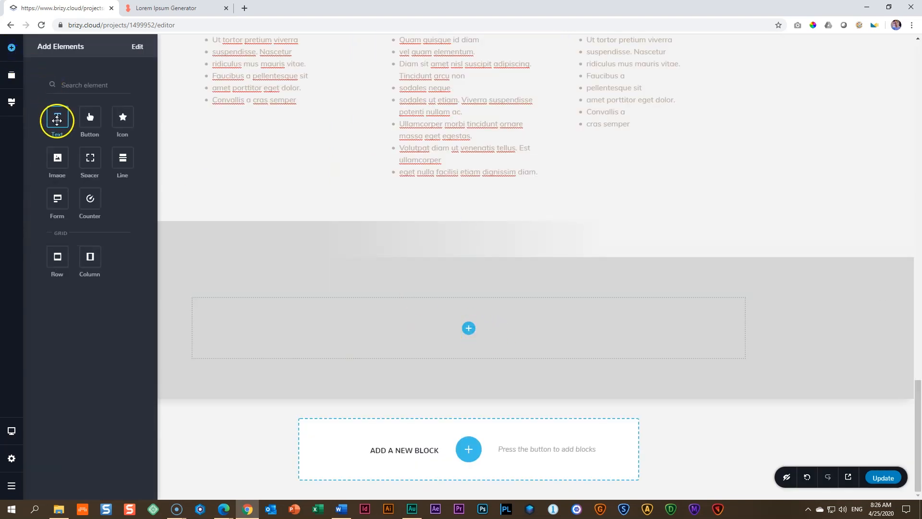
pyautogui.moveTo(57, 120); pyautogui.dragTo(474, 346)
pyautogui.tripleClick(301, 352)
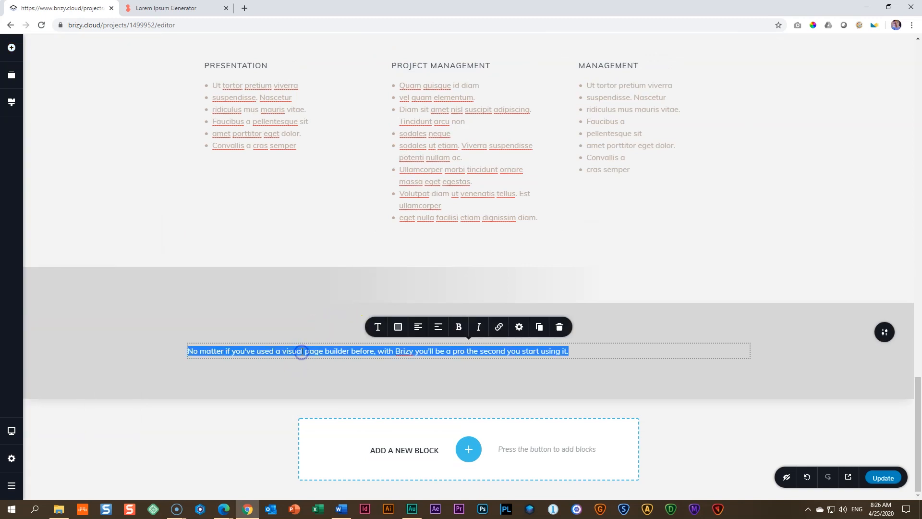
pyautogui.write('Awards & Education')
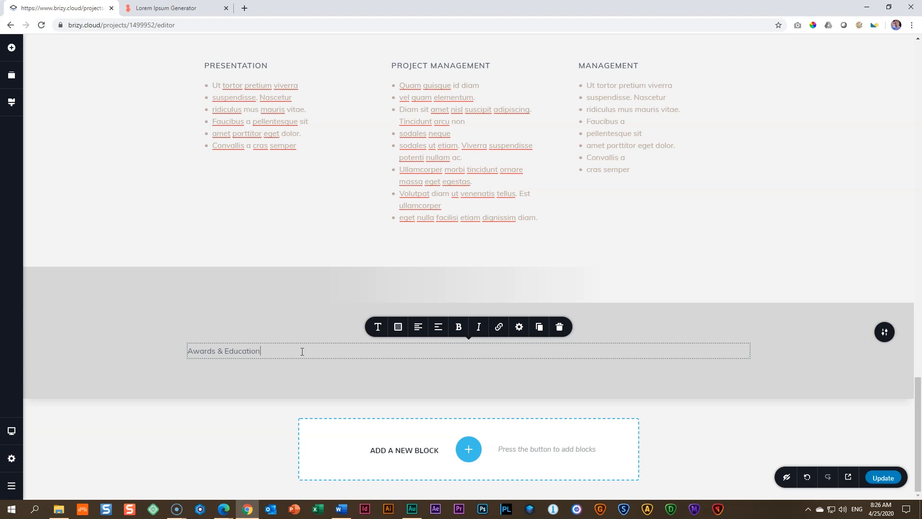
pyautogui.moveTo(238, 354); pyautogui.dragTo(242, 354)
pyautogui.press('BackSpace')
# Step: Set the "Awards & Education" heading to font size 48 with Bold weight
pyautogui.click(378, 327)
pyautogui.doubleClick(404, 262)
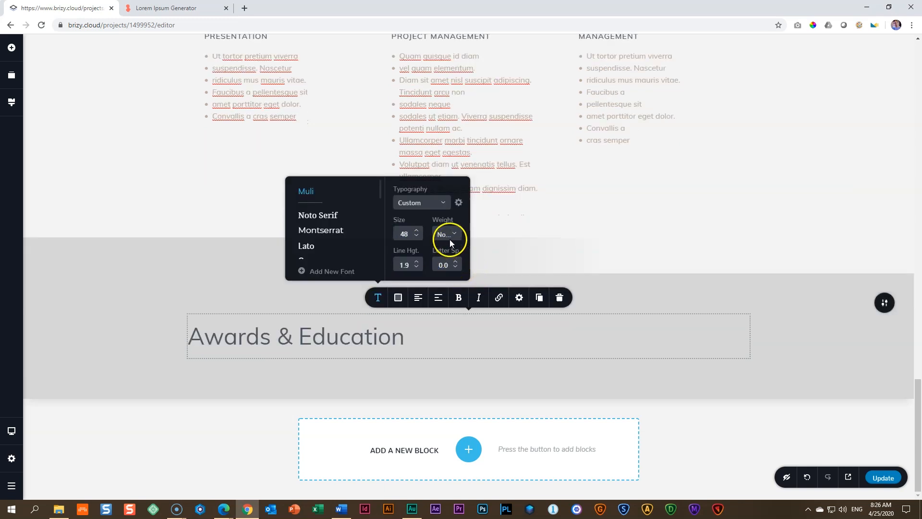
pyautogui.click(450, 242)
pyautogui.scroll(-2, 452, 288)
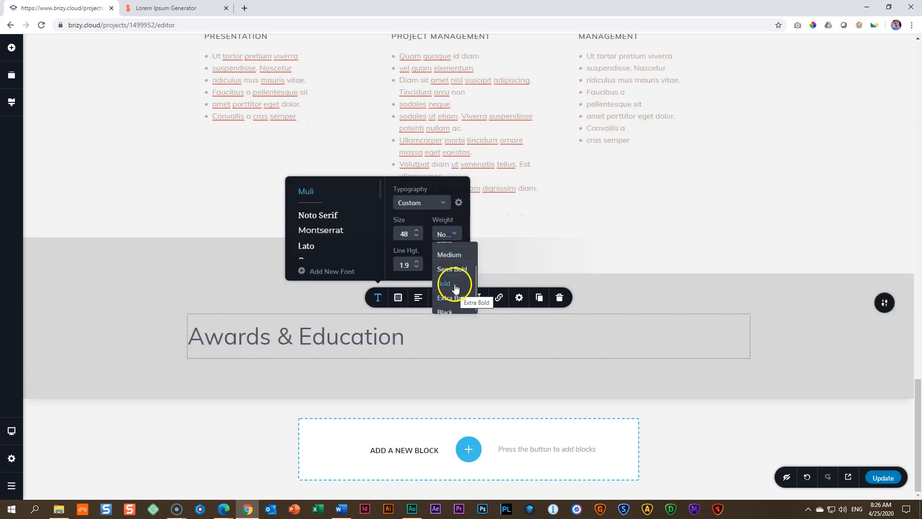
pyautogui.click(454, 284)
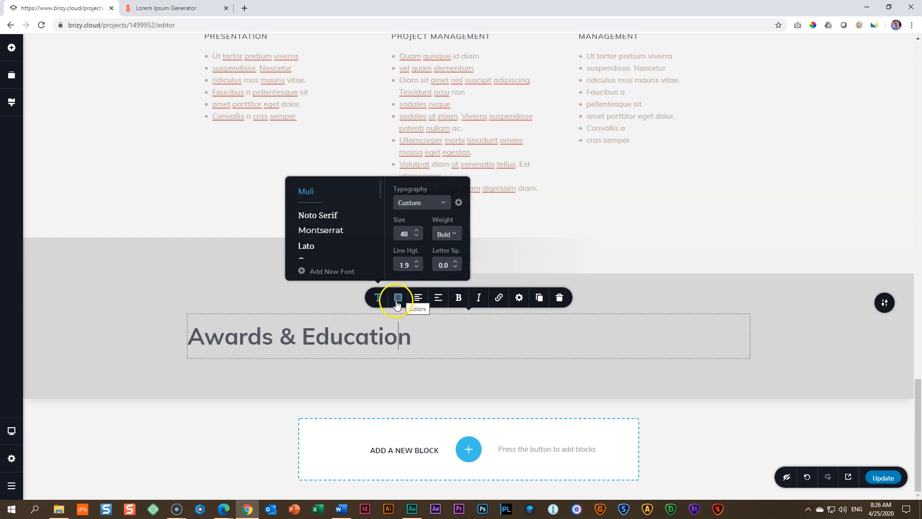
# Step: Reduce the line height of the "Awards & Education" heading to 1.0
pyautogui.click(416, 267)
pyautogui.click(417, 267)
pyautogui.click(417, 268)
pyautogui.click(417, 276)
pyautogui.click(417, 279)
pyautogui.click(416, 281)
pyautogui.click(416, 282)
pyautogui.click(416, 285)
pyautogui.click(416, 287)
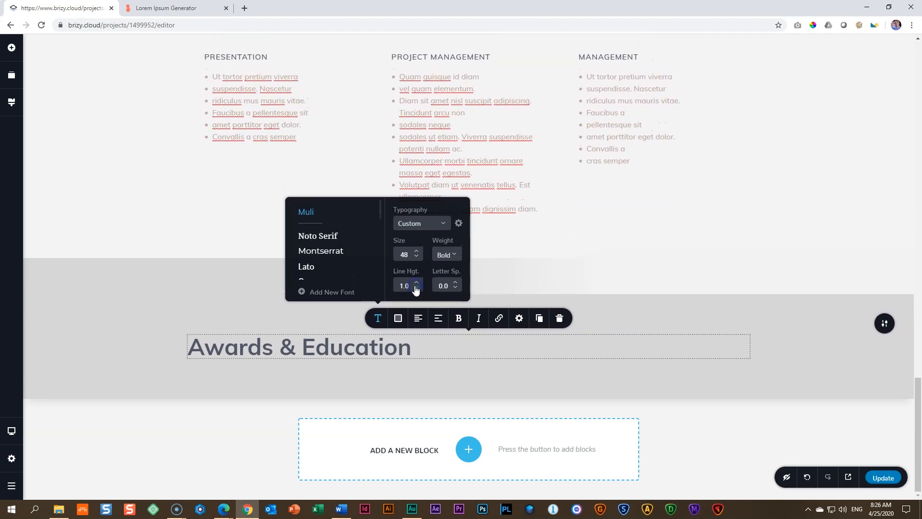
# Step: Reduce the top padding of the grey "Awards & Education" block to about 29 px
pyautogui.click(169, 360)
pyautogui.moveTo(445, 303)
pyautogui.mouseDown()
pyautogui.moveTo(432, 312)
pyautogui.moveTo(439, 294)
pyautogui.mouseUp()
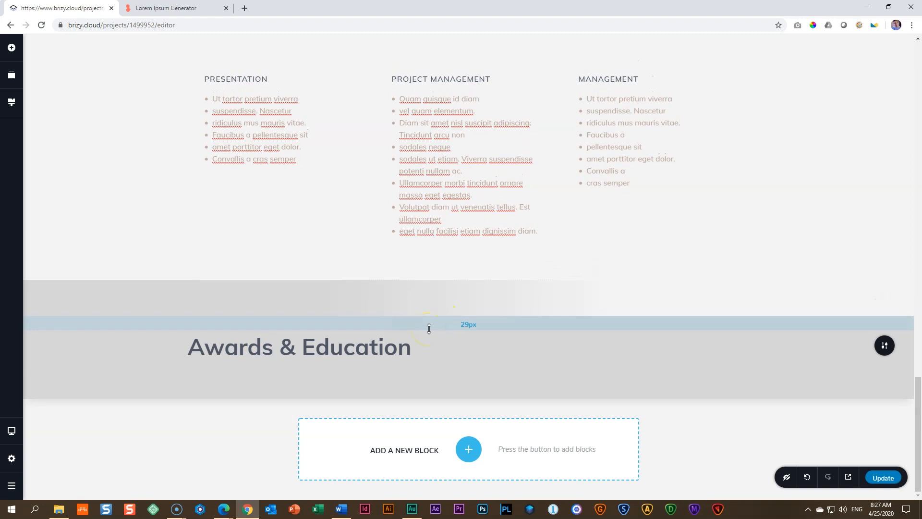
# Step: Duplicate the column holding the Disney World / Elsa / Present rows in the My Experience section
pyautogui.scroll(20, 561, 307)
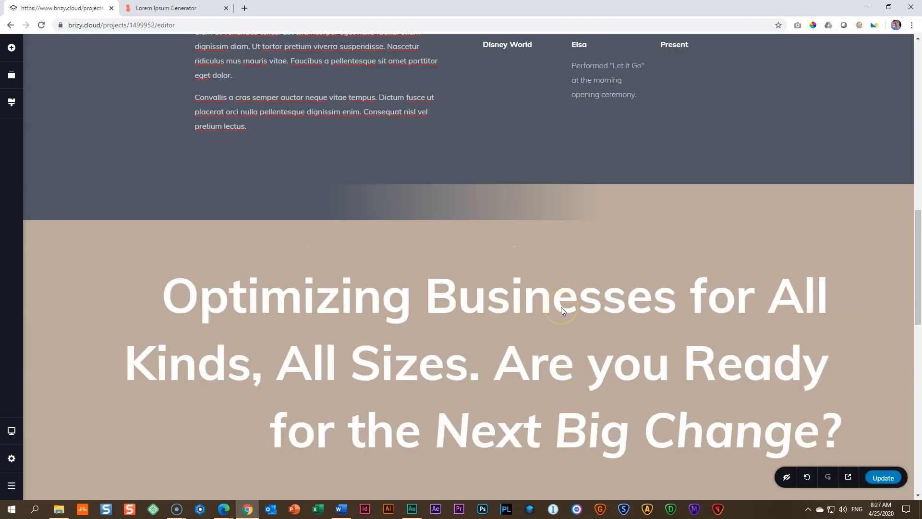
pyautogui.scroll(-15, 540, 265)
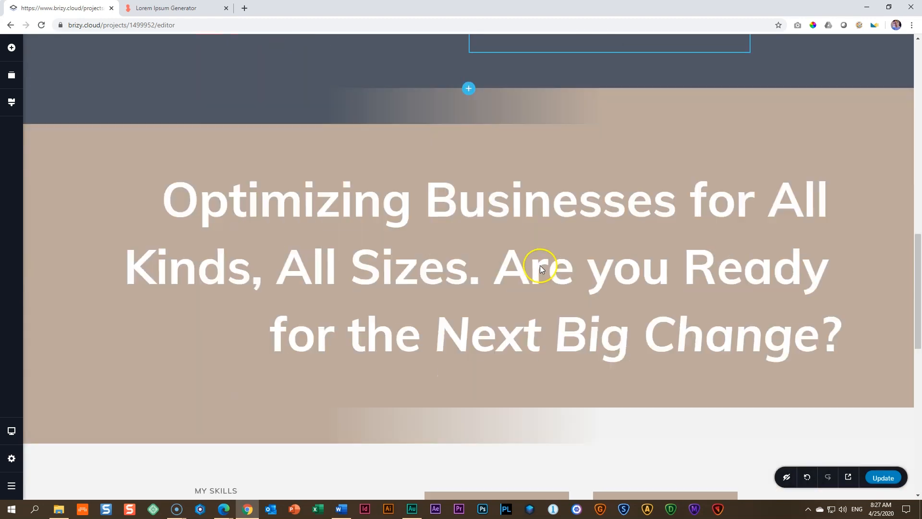
pyautogui.scroll(-3, 541, 283)
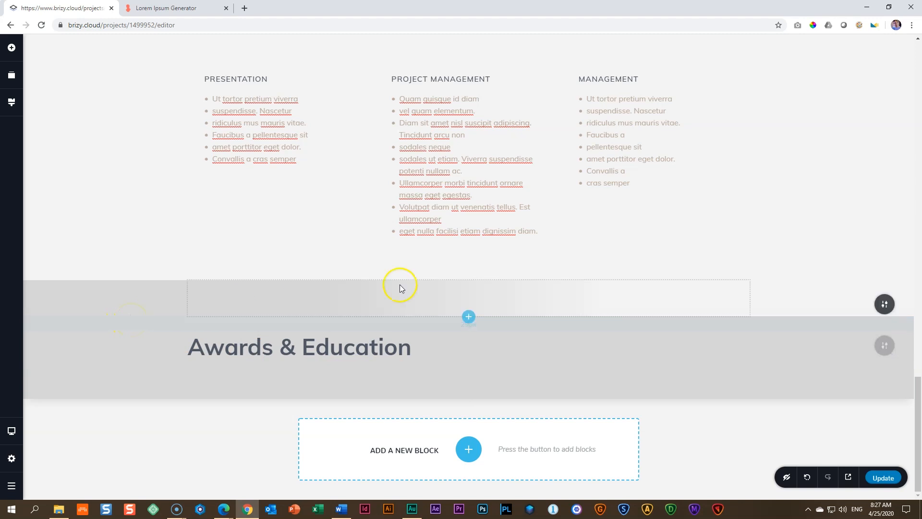
pyautogui.scroll(18, 480, 261)
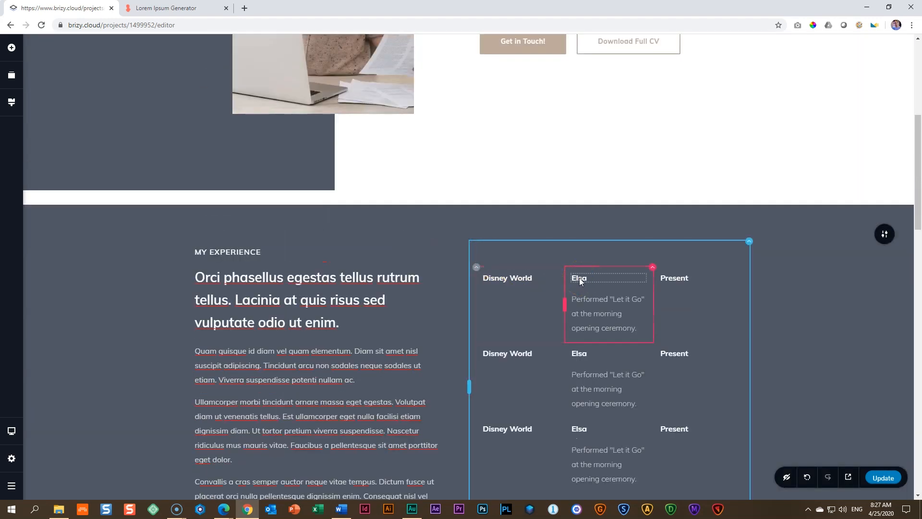
pyautogui.click(749, 242)
pyautogui.click(791, 219)
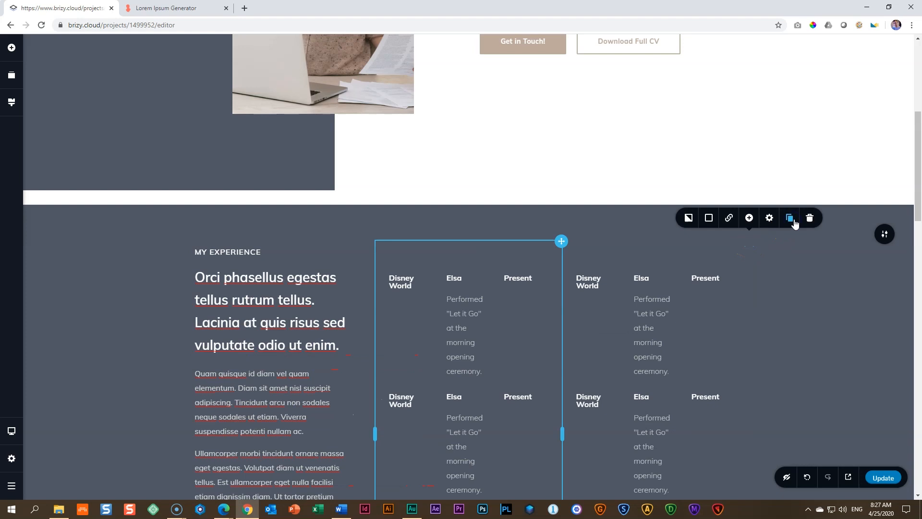
# Step: Move the duplicated experience column out of the My Experience section to below the "Awards & Education" heading
pyautogui.click(742, 262)
pyautogui.click(749, 241)
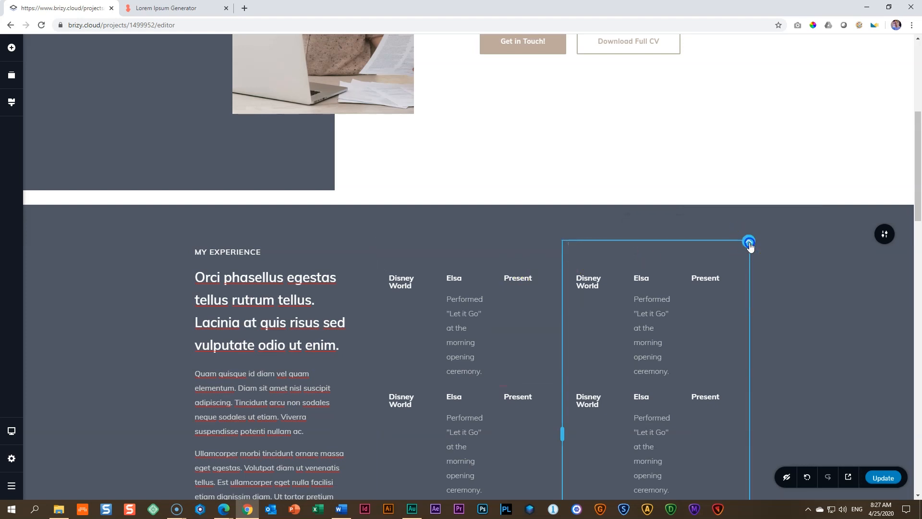
pyautogui.moveTo(750, 246); pyautogui.dragTo(689, 434)
pyautogui.moveTo(649, 492); pyautogui.dragTo(580, 475)
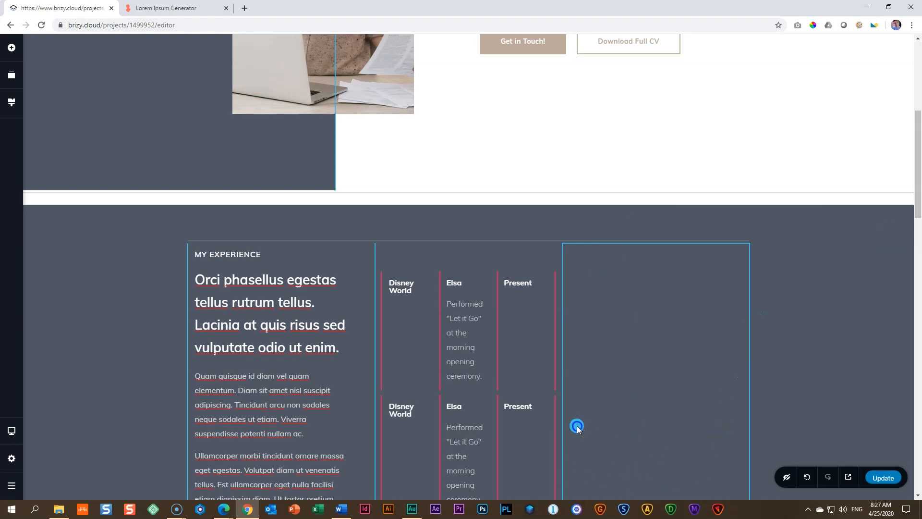
pyautogui.scroll(-8, 577, 426)
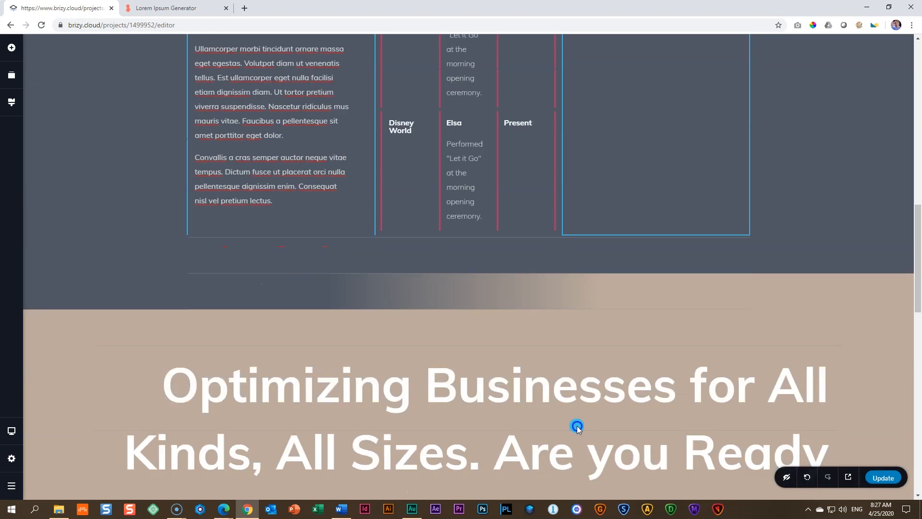
pyautogui.scroll(-8, 577, 426)
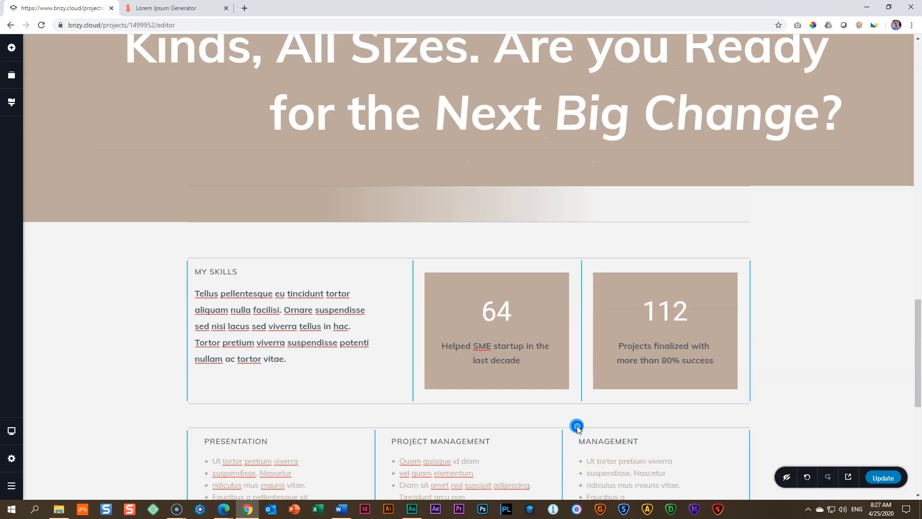
pyautogui.scroll(-8, 577, 425)
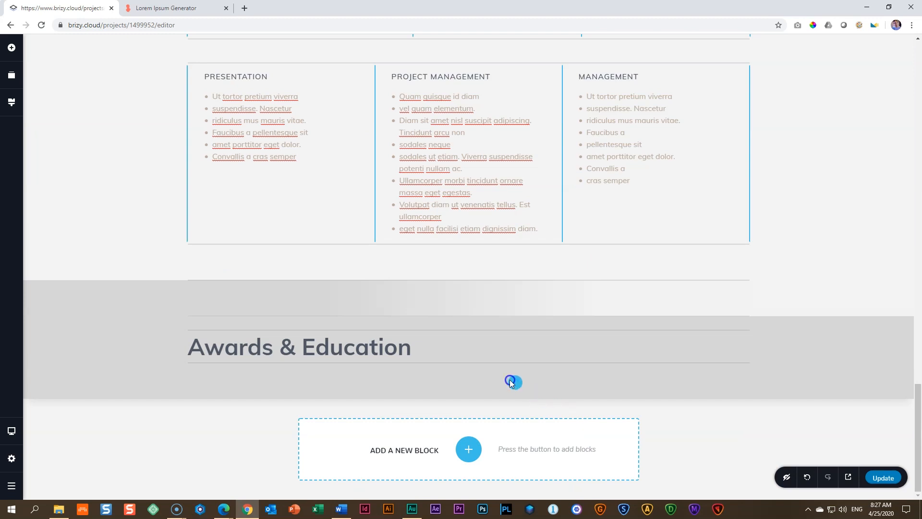
pyautogui.click(490, 366)
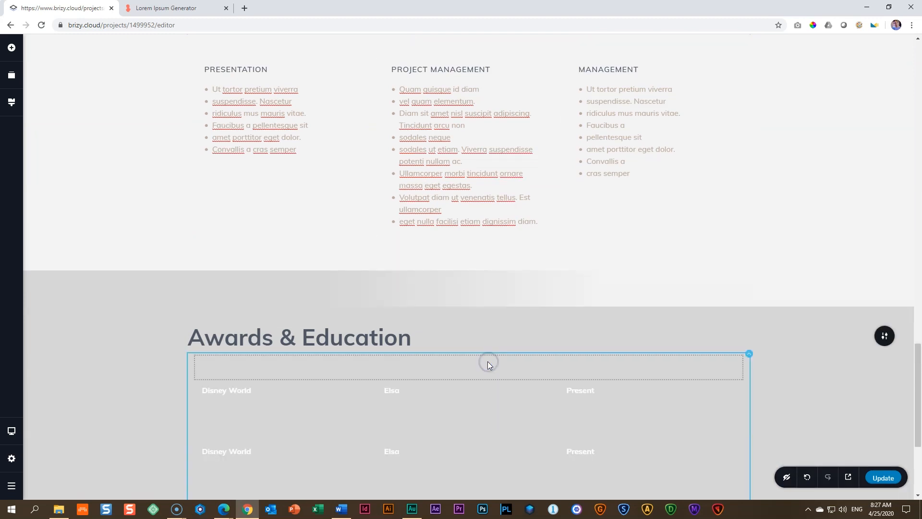
# Step: Save the page and delete two of the three rows in the column under "Awards & Education"
pyautogui.scroll(-4, 492, 359)
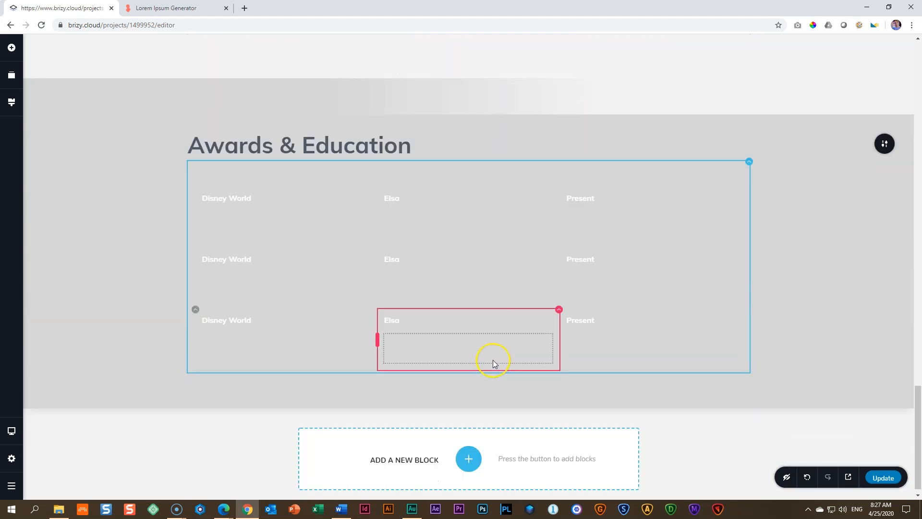
pyautogui.scroll(20, 493, 359)
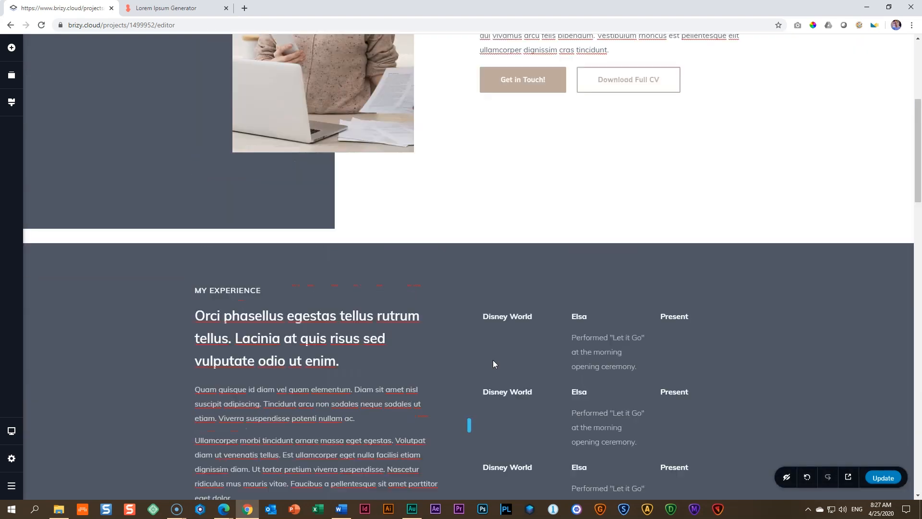
pyautogui.scroll(-20, 718, 321)
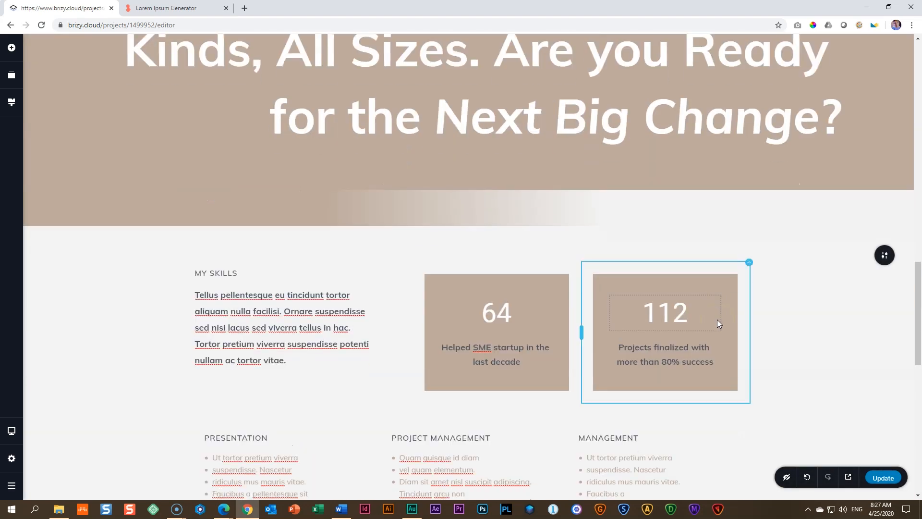
pyautogui.scroll(-5, 718, 324)
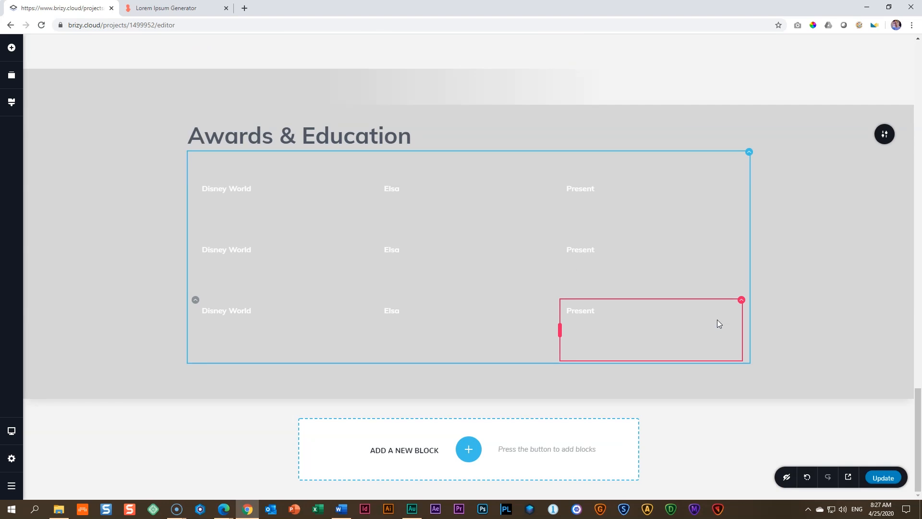
pyautogui.hotkey('ctrl', 's')
pyautogui.click(196, 239)
pyautogui.click(246, 221)
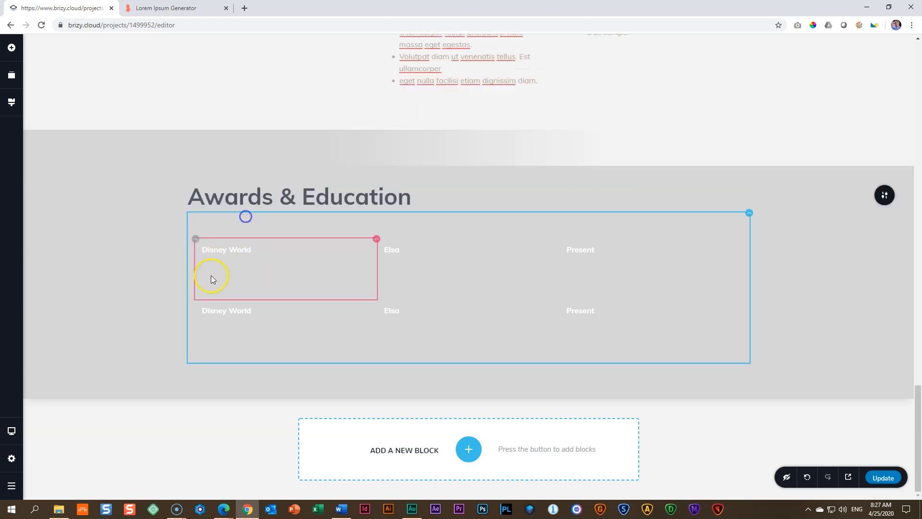
pyautogui.click(195, 301)
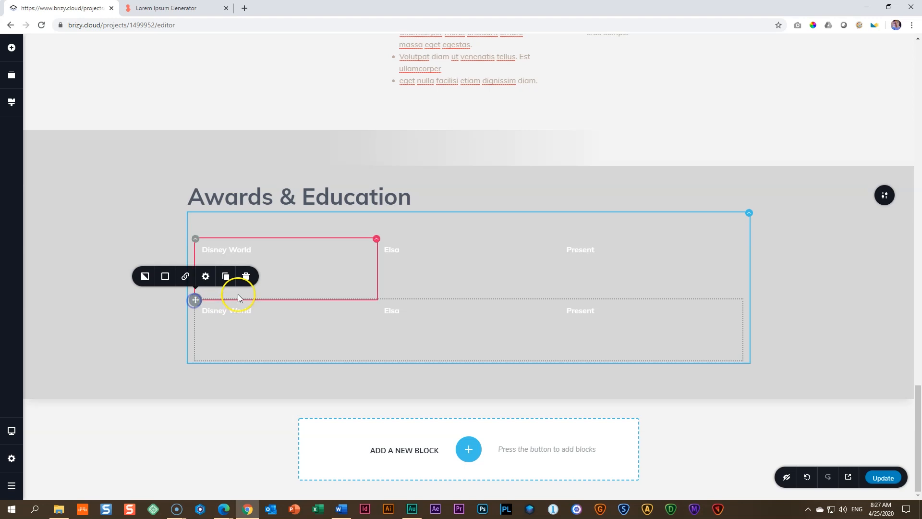
pyautogui.click(245, 274)
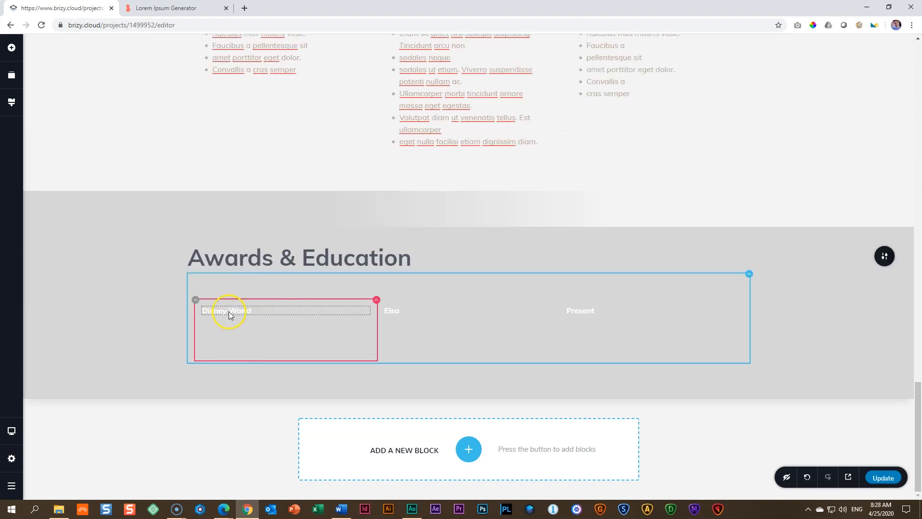
# Step: Change the text colour of "Disney World" and "Elsa" in the remaining row to the dark slate grey palette colour
pyautogui.click(229, 311)
pyautogui.click(216, 289)
pyautogui.click(231, 248)
pyautogui.click(396, 309)
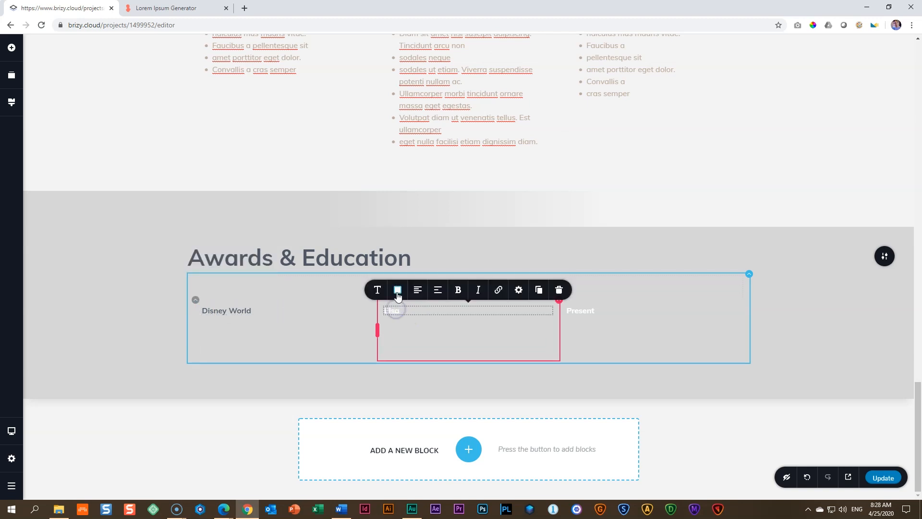
pyautogui.click(397, 291)
pyautogui.click(418, 251)
# Step: Change the text colour of the "Let it Go" description and the "Present" label to dark grey
pyautogui.click(412, 332)
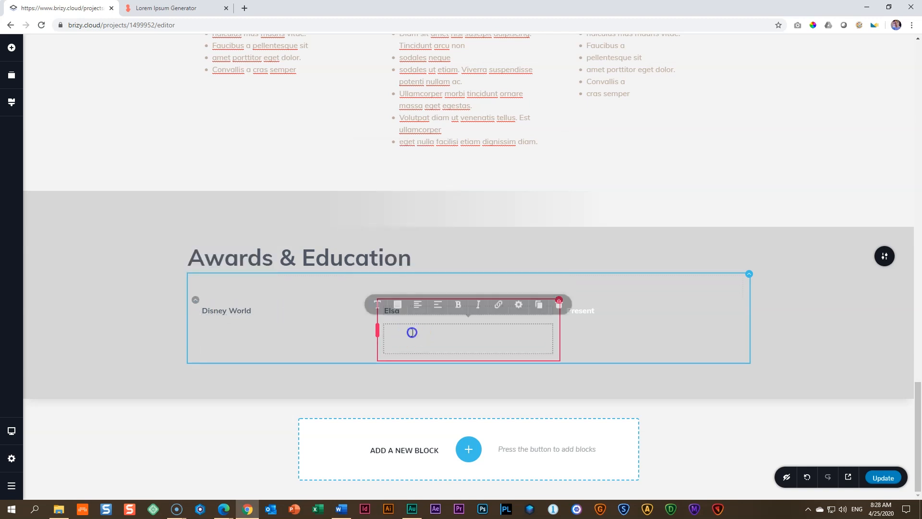
pyautogui.click(398, 306)
pyautogui.click(406, 268)
pyautogui.click(584, 318)
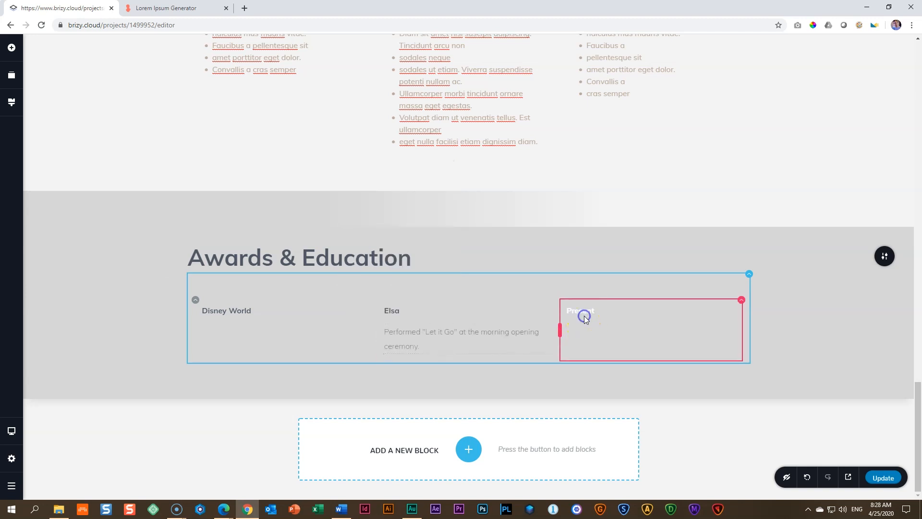
pyautogui.click(580, 290)
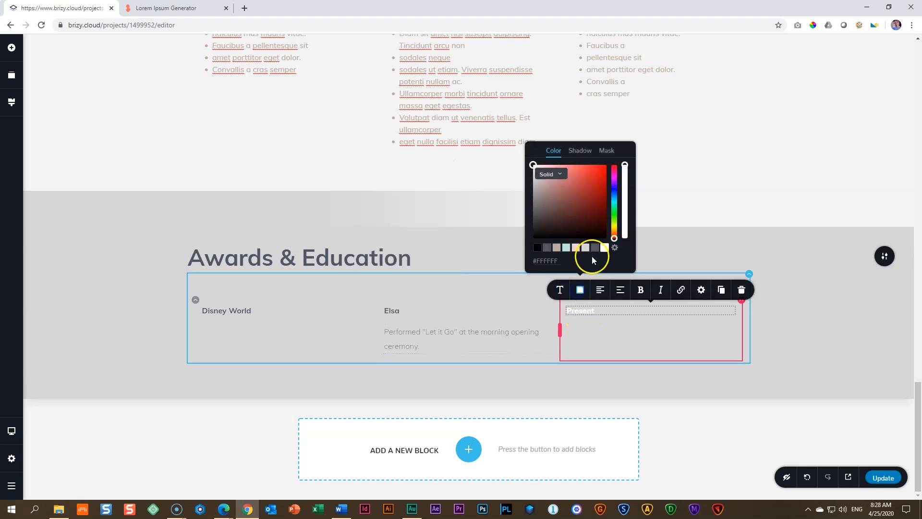
pyautogui.click(595, 250)
pyautogui.click(579, 334)
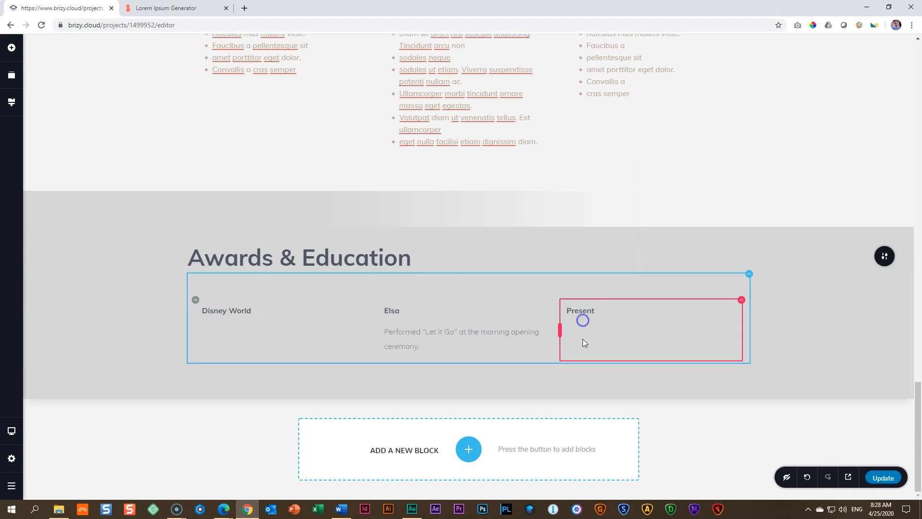
pyautogui.click(457, 324)
# Step: Replace "Disney World" with "B Comm (Law)" and delete the "Elsa" title from the middle column
pyautogui.doubleClick(233, 310)
pyautogui.tripleClick(232, 307)
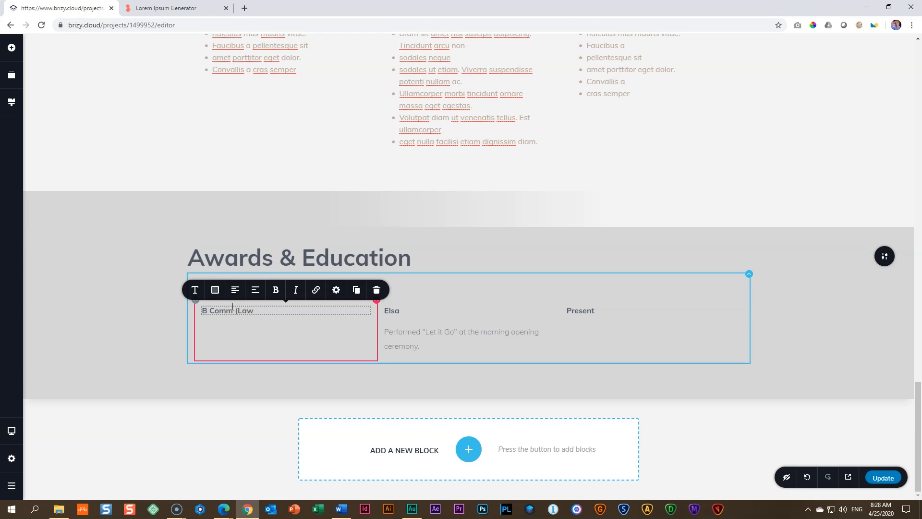
pyautogui.click(392, 312)
pyautogui.click(559, 289)
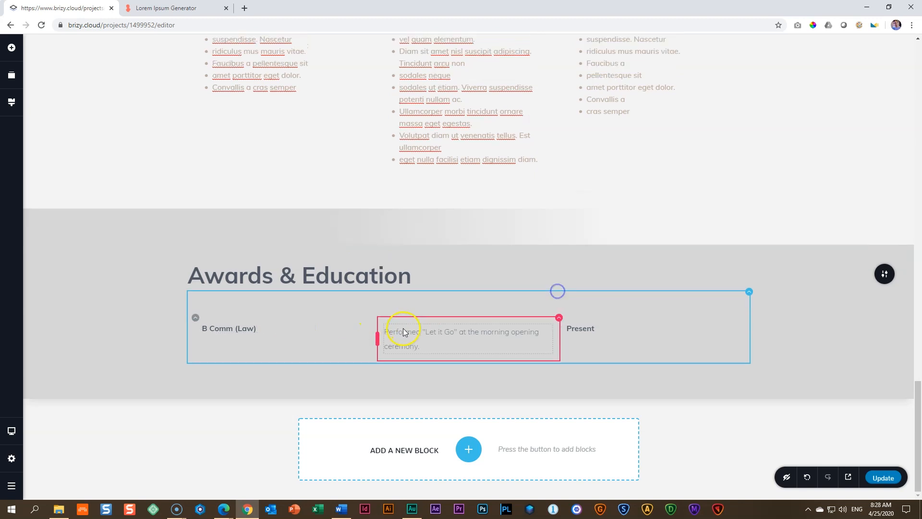
# Step: Replace the "Let it Go" description with the "Lacinia at quis ... sit amet volutpat." passage from the Lorem Ipsum Generator tab, split into three lines
pyautogui.doubleClick(405, 349)
pyautogui.tripleClick(406, 350)
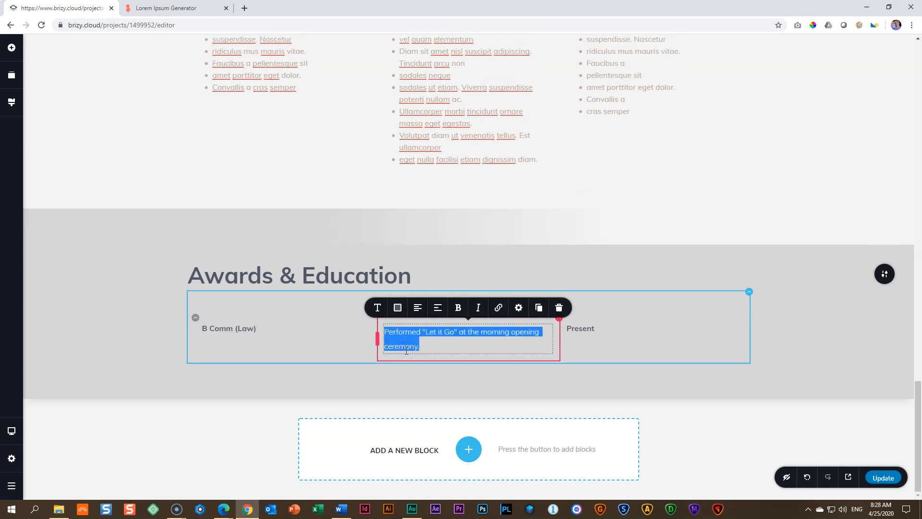
pyautogui.write('N')
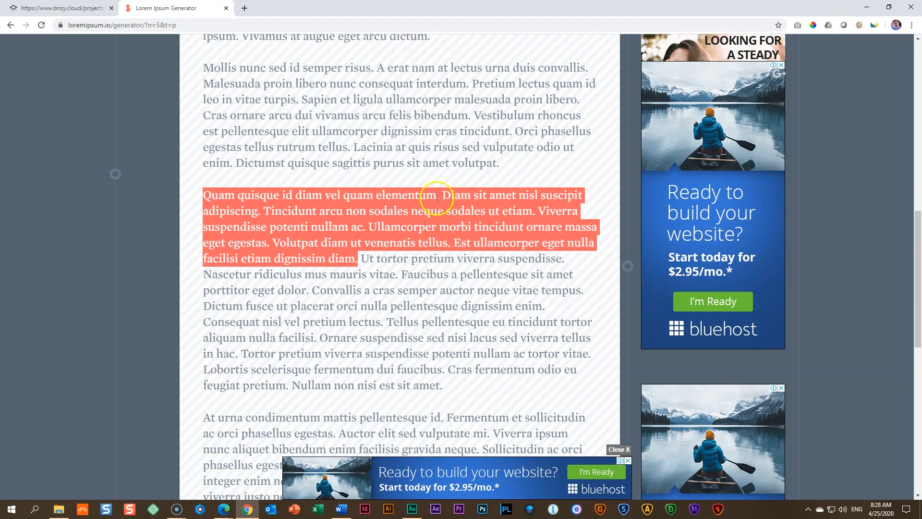
pyautogui.click(165, 7)
pyautogui.moveTo(356, 148); pyautogui.dragTo(499, 172)
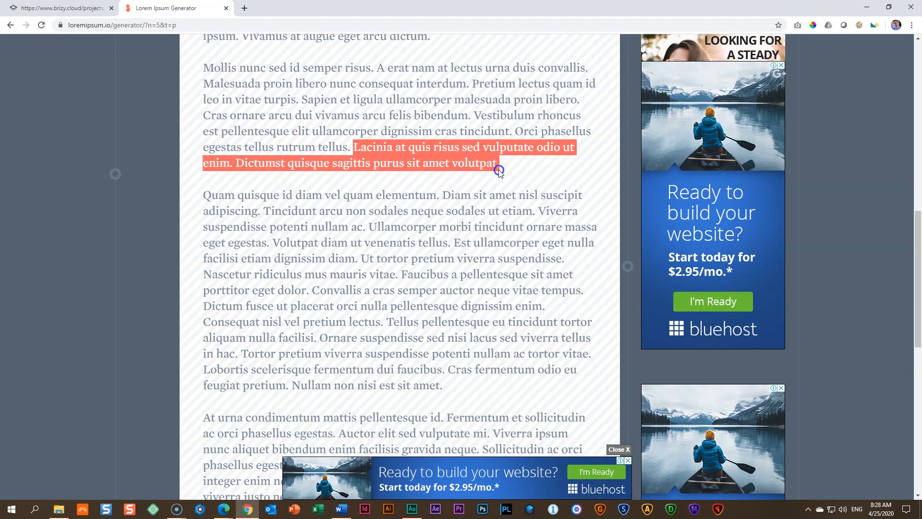
pyautogui.rightClick(475, 157)
pyautogui.click(491, 165)
pyautogui.click(68, 7)
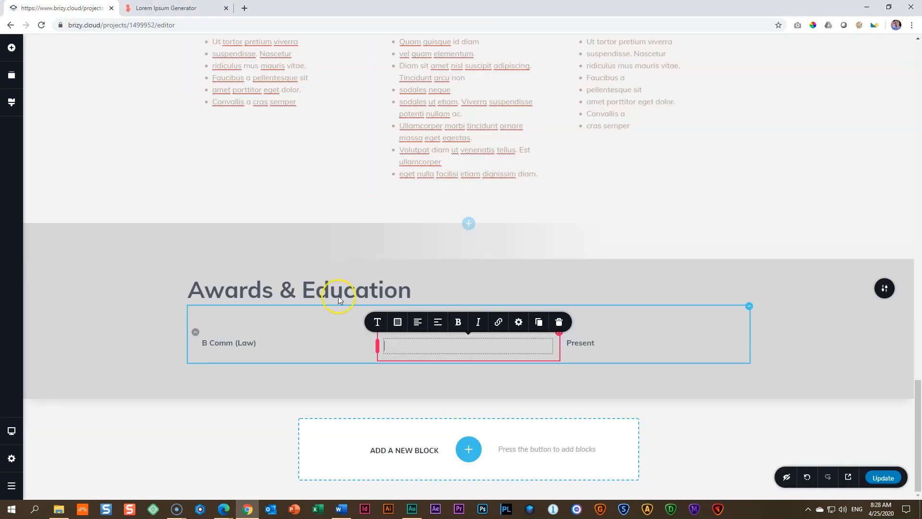
pyautogui.hotkey('ctrl', 'v')
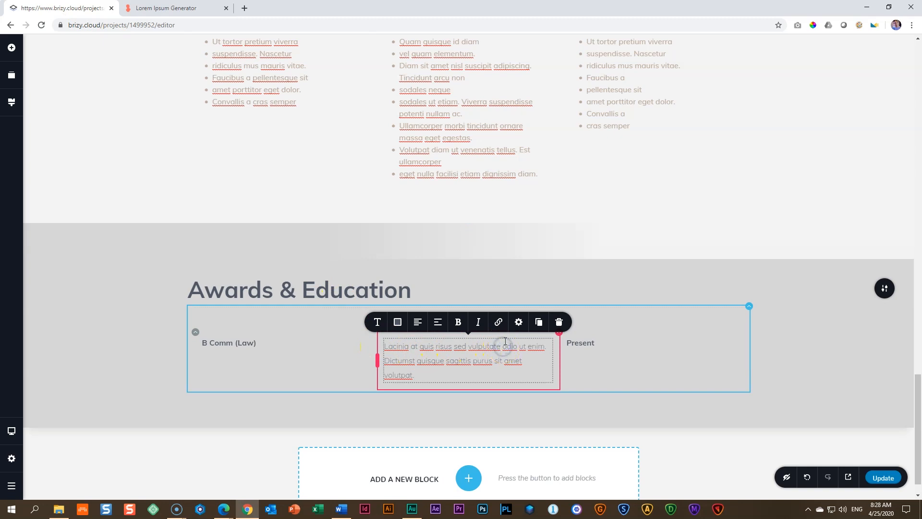
pyautogui.press('Return')
pyautogui.press('Return')
# Step: Set the three pasted lines to line height 1.6 and Normal weight
pyautogui.moveTo(522, 376); pyautogui.dragTo(375, 349)
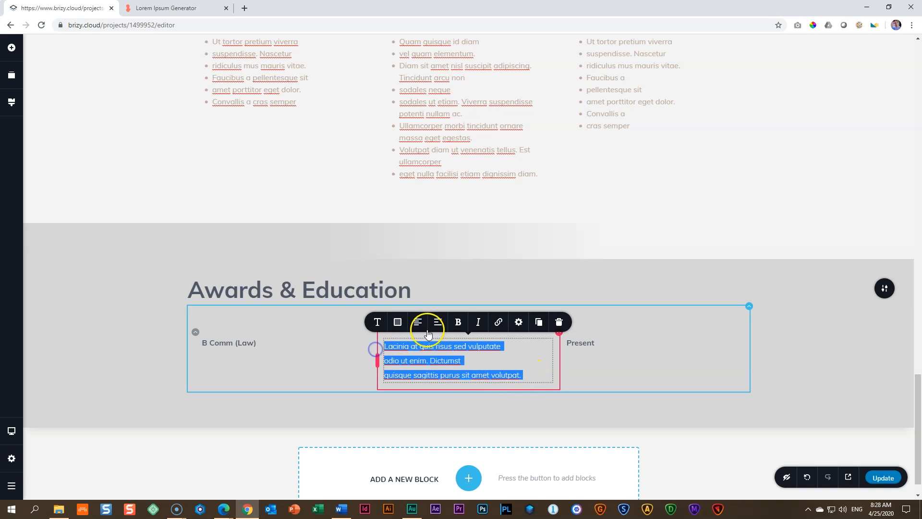
pyautogui.click(378, 322)
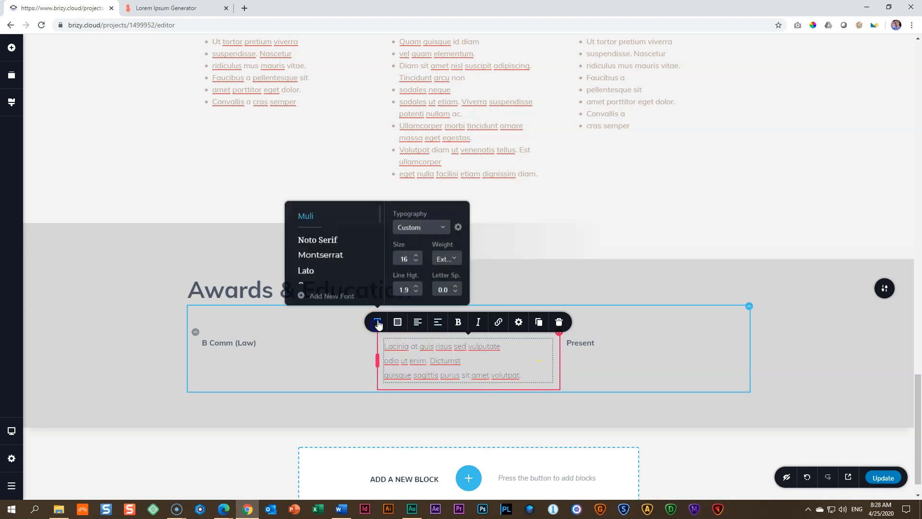
pyautogui.click(417, 292)
pyautogui.click(416, 293)
pyautogui.click(417, 292)
pyautogui.click(443, 259)
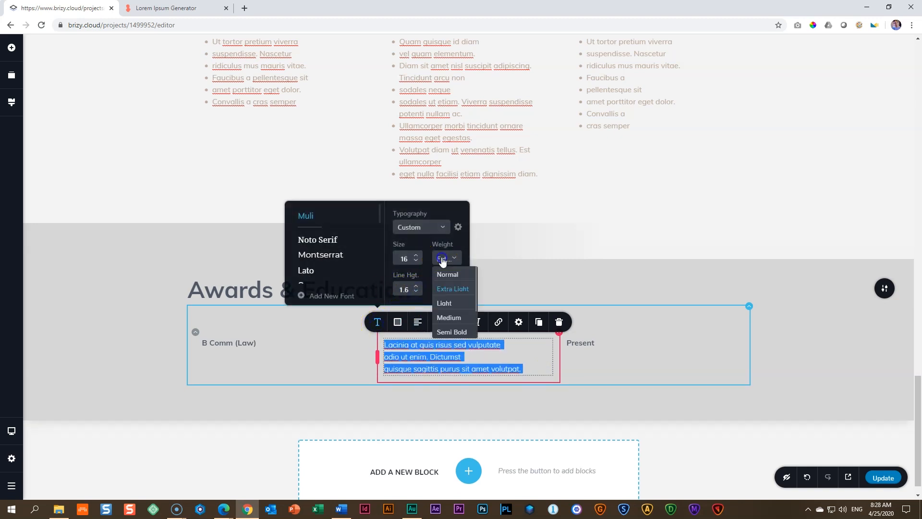
pyautogui.click(454, 318)
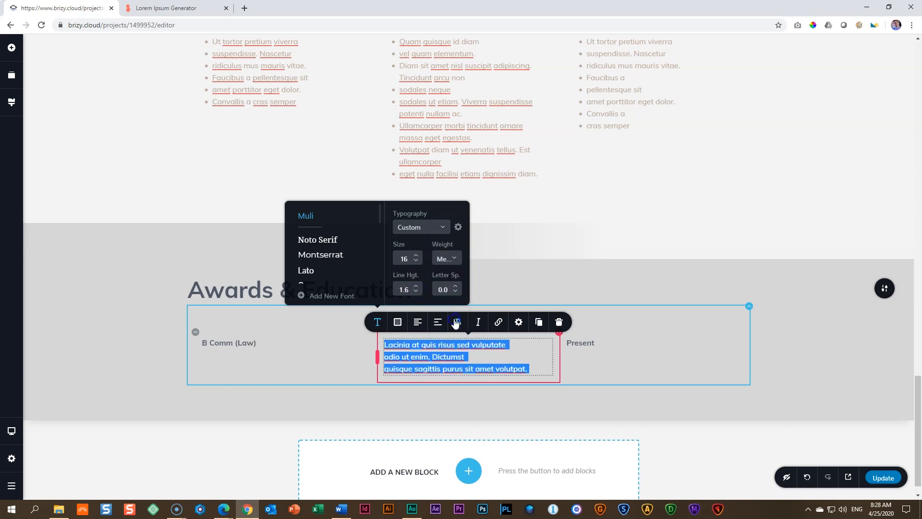
pyautogui.click(448, 259)
pyautogui.click(452, 276)
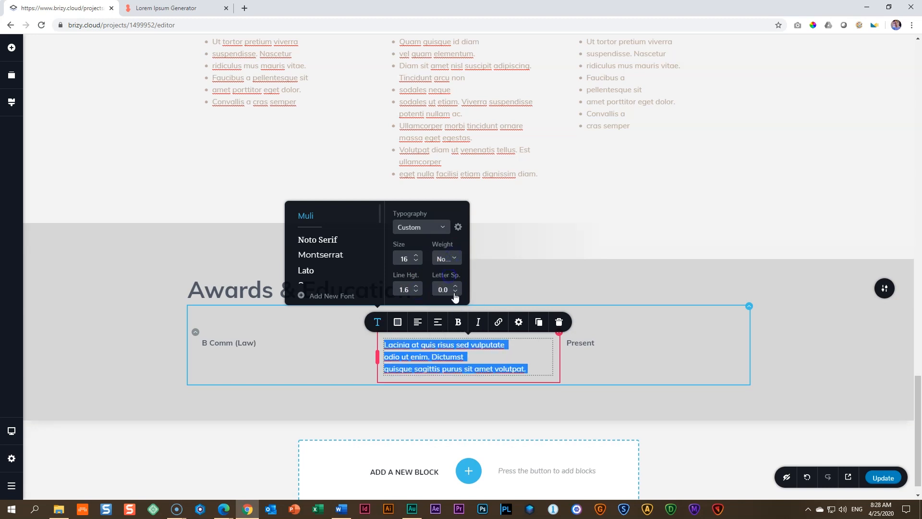
# Step: Format the three description lines as a bulleted list
pyautogui.click(439, 322)
pyautogui.click(439, 323)
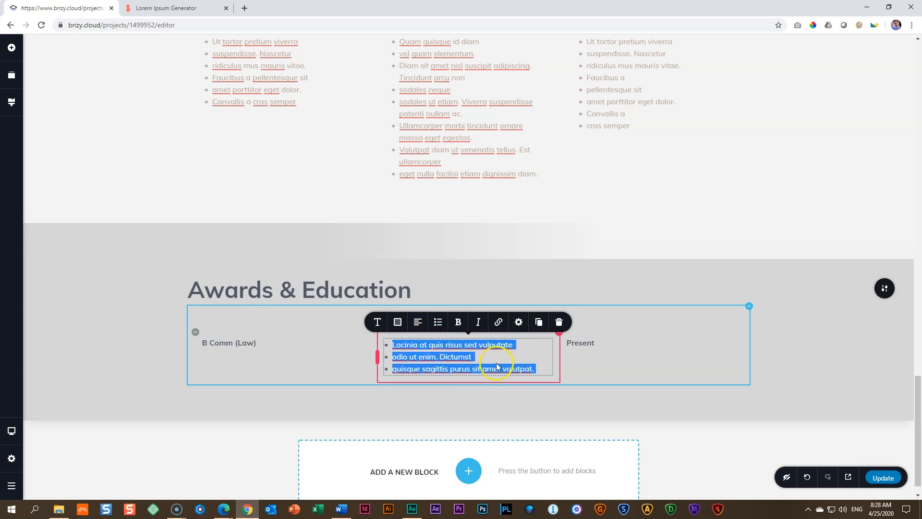
pyautogui.click(501, 354)
pyautogui.click(256, 347)
pyautogui.click(236, 405)
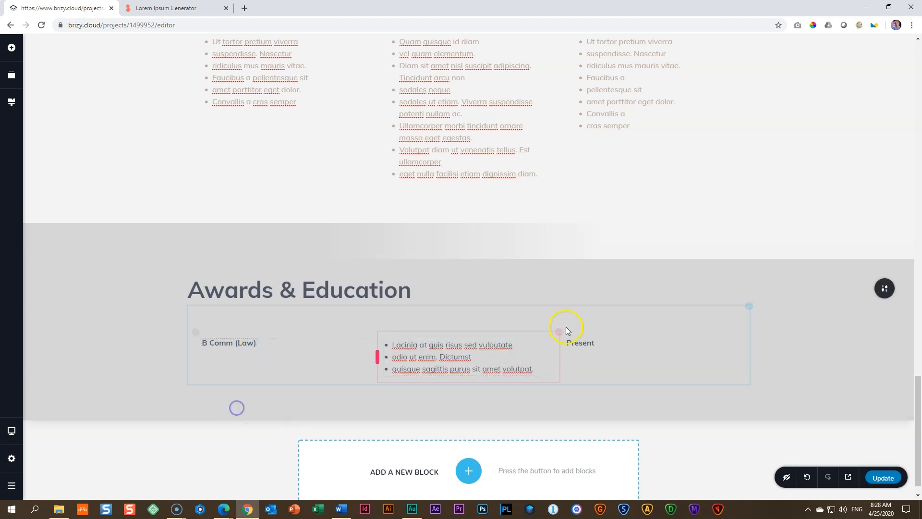
# Step: Replace the "Present" label in the B Comm (Law) row with "1995-1997"
pyautogui.click(587, 342)
pyautogui.doubleClick(588, 342)
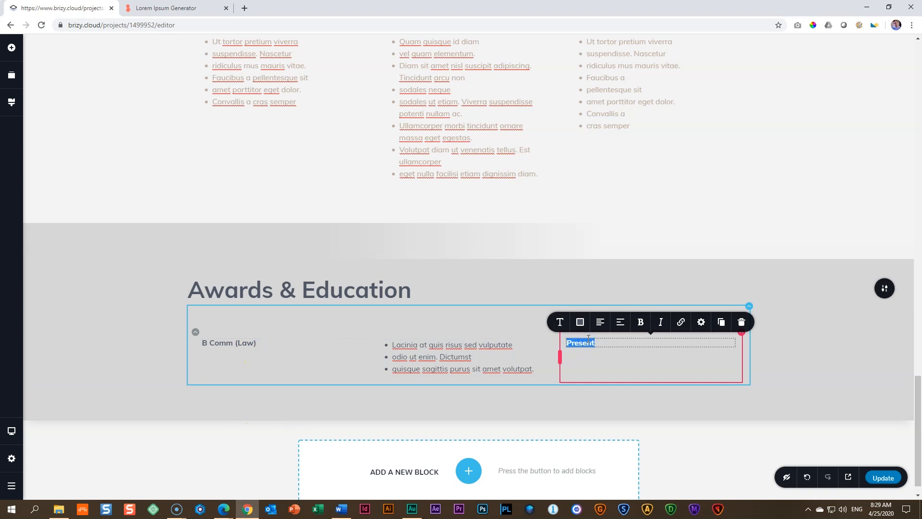
pyautogui.write('1995-1997')
pyautogui.click(105, 361)
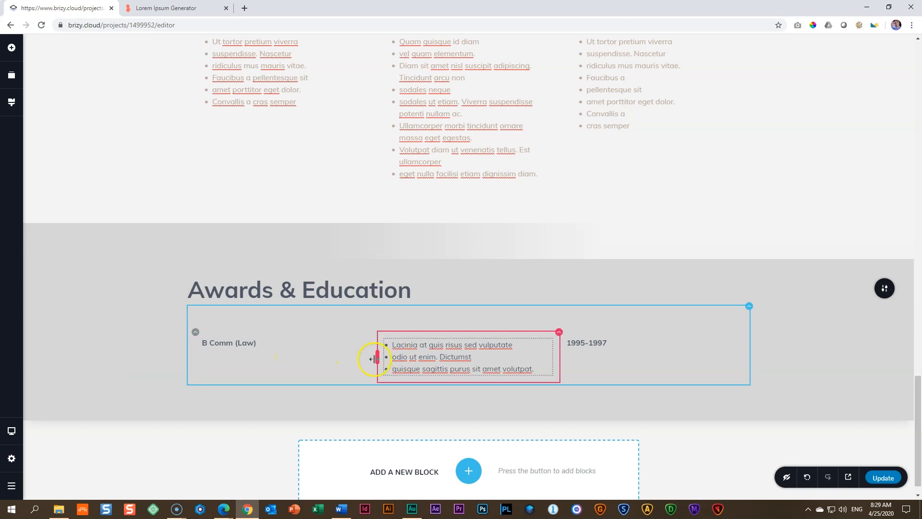
# Step: Widen the middle column with the bulleted list on both sides, narrowing the degree and date columns
pyautogui.moveTo(378, 358); pyautogui.dragTo(330, 358)
pyautogui.moveTo(554, 370); pyautogui.dragTo(595, 360)
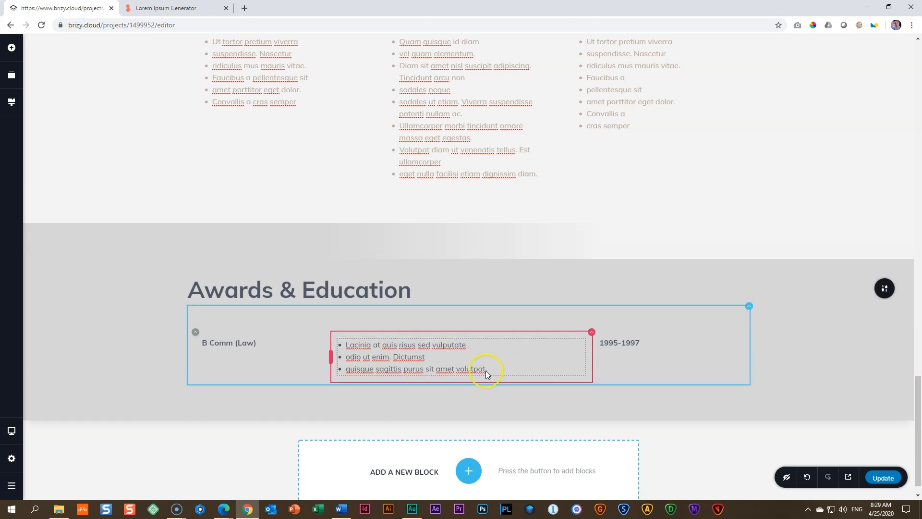
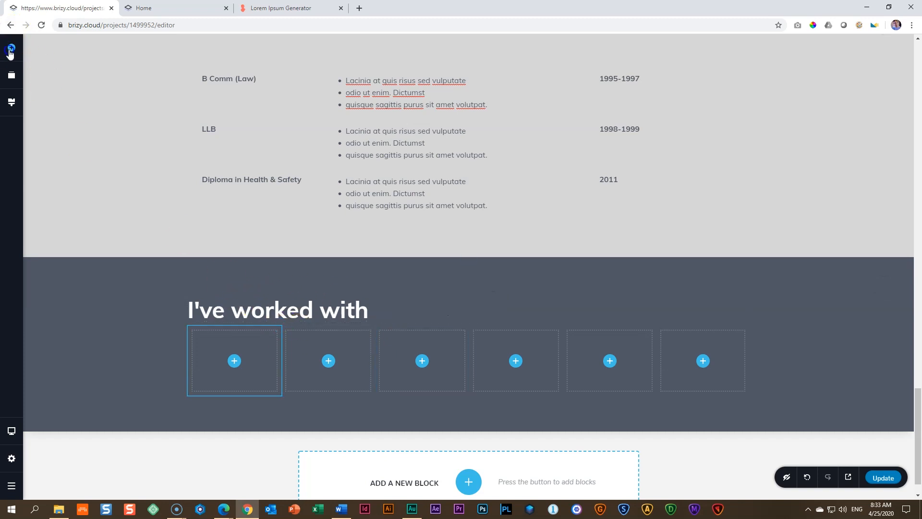
# Step: Insert a spacer between the "I've worked with" heading and the row of empty columns, and reduce its height
pyautogui.click(11, 43)
pyautogui.moveTo(89, 159); pyautogui.dragTo(211, 342)
pyautogui.click(398, 341)
pyautogui.moveTo(473, 347); pyautogui.dragTo(472, 338)
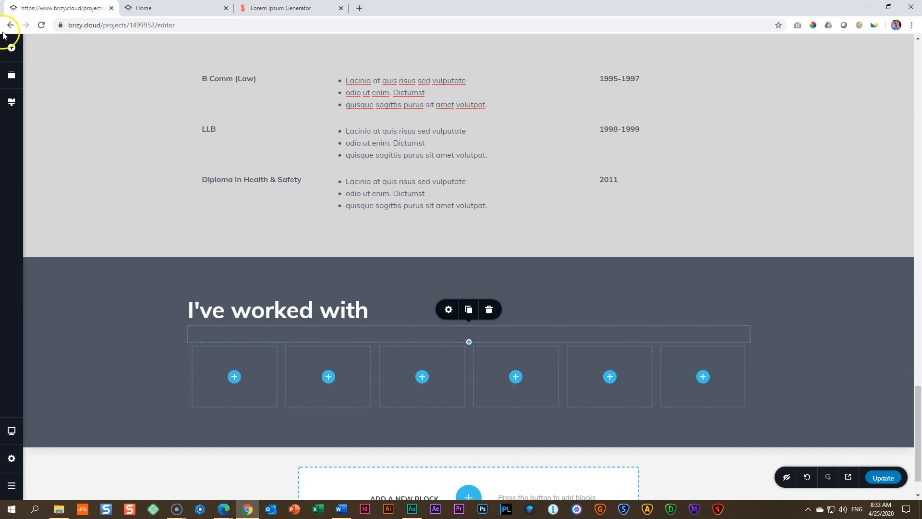
# Step: Add an image element to the first empty column and upload the Logo - 1 file into it
pyautogui.click(12, 48)
pyautogui.moveTo(56, 156); pyautogui.dragTo(232, 386)
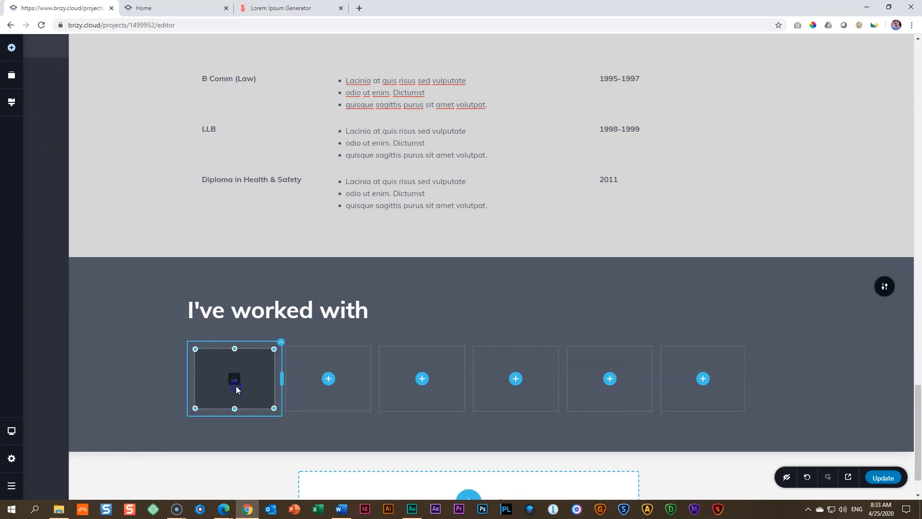
pyautogui.click(174, 332)
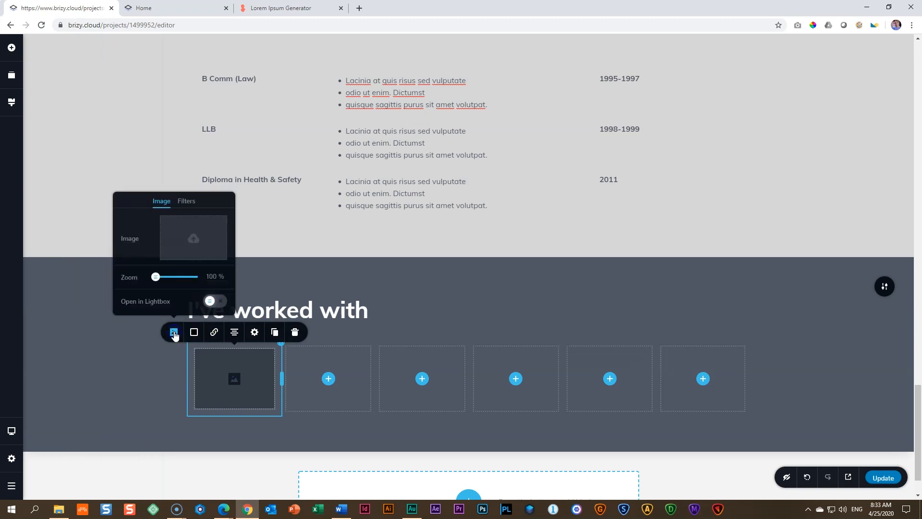
pyautogui.click(191, 241)
pyautogui.click(321, 113)
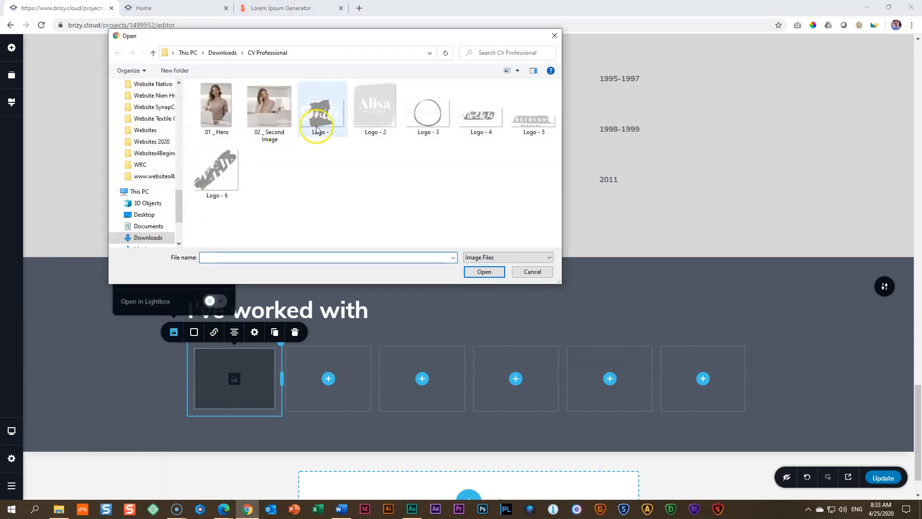
pyautogui.click(486, 271)
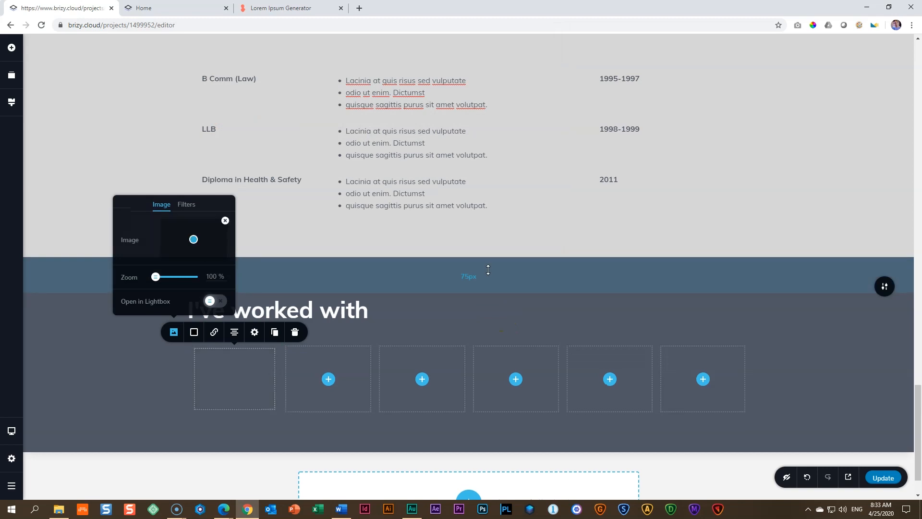
# Step: Set the Smile logo's height to 100% and vertically centre the content of its column
pyautogui.click(254, 332)
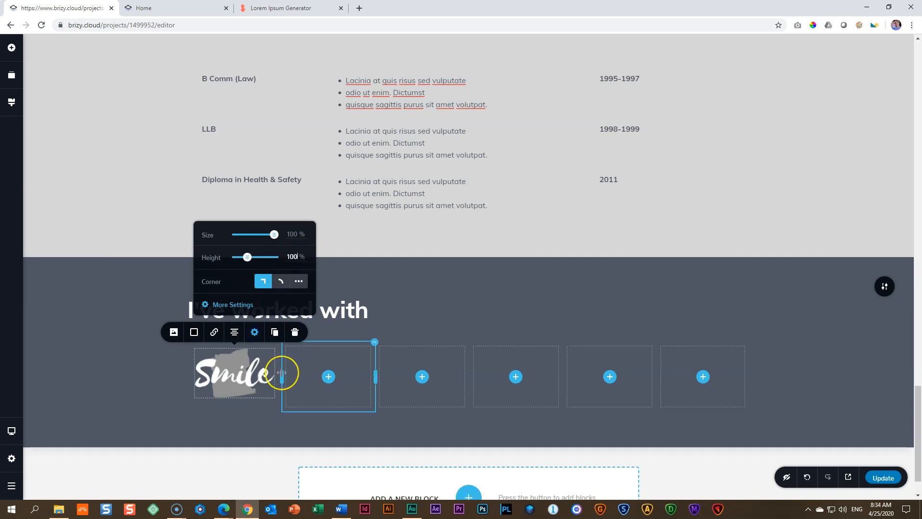
pyautogui.click(250, 371)
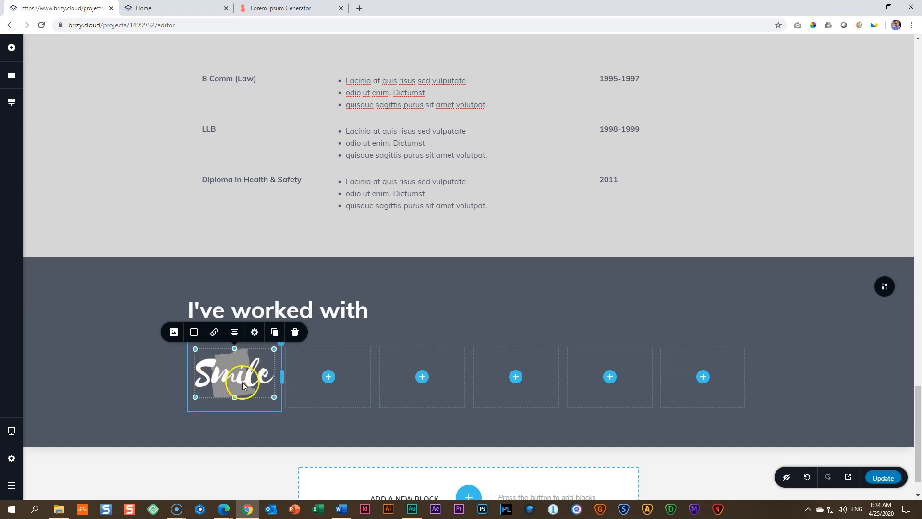
pyautogui.click(282, 349)
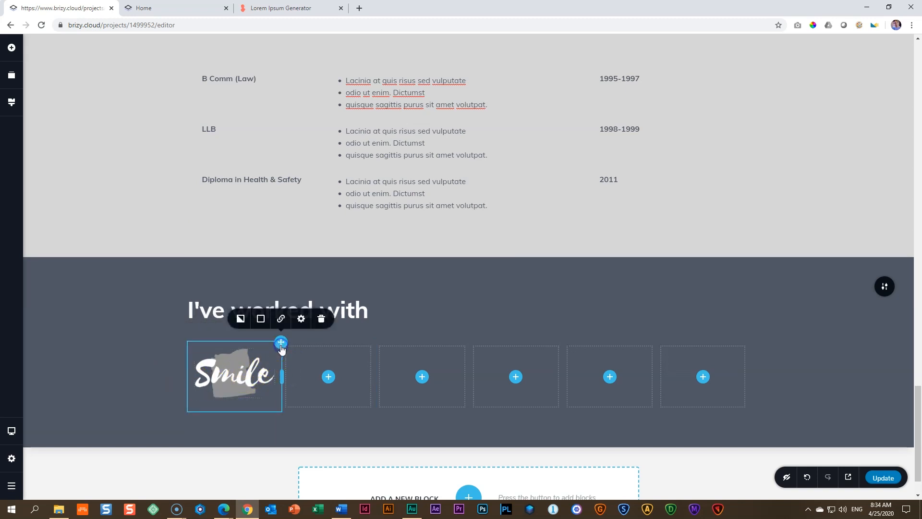
pyautogui.click(302, 319)
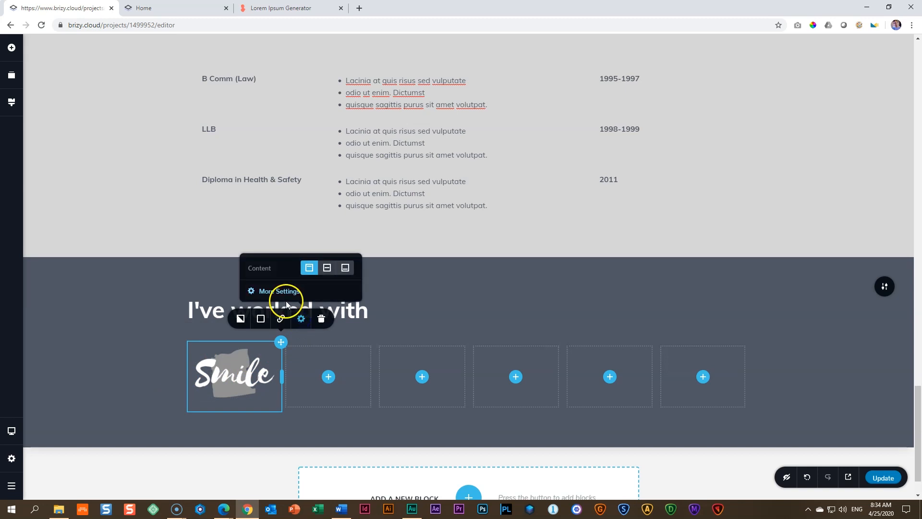
pyautogui.click(329, 268)
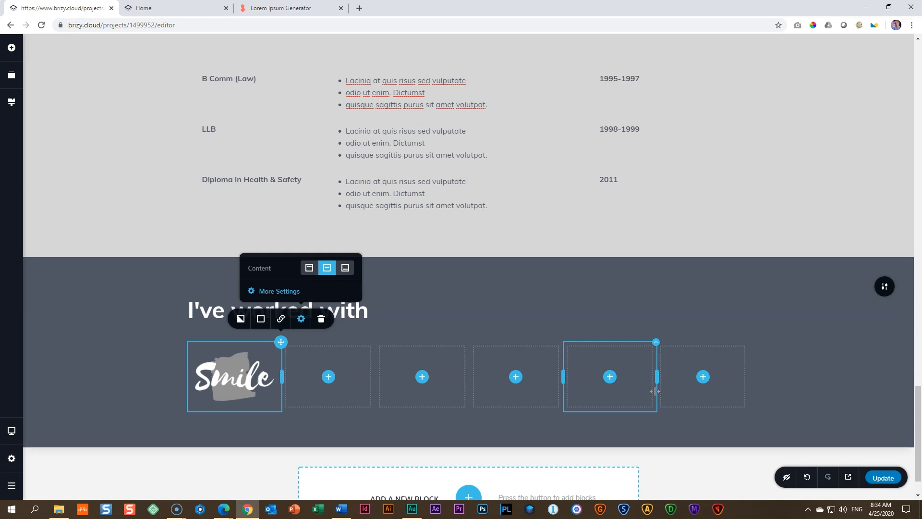
# Step: Delete the five empty columns, leaving only the Smile logo column in the row
pyautogui.click(344, 363)
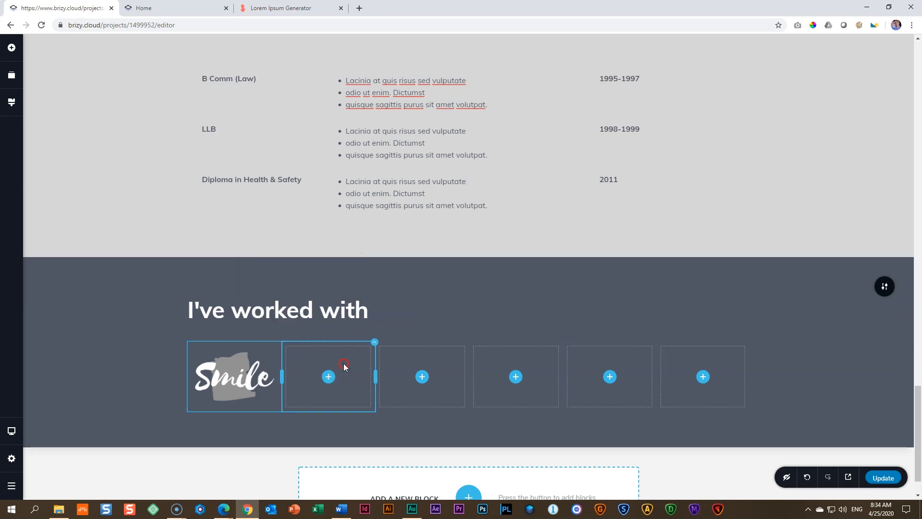
pyautogui.rightClick(344, 364)
pyautogui.click(376, 461)
pyautogui.rightClick(383, 356)
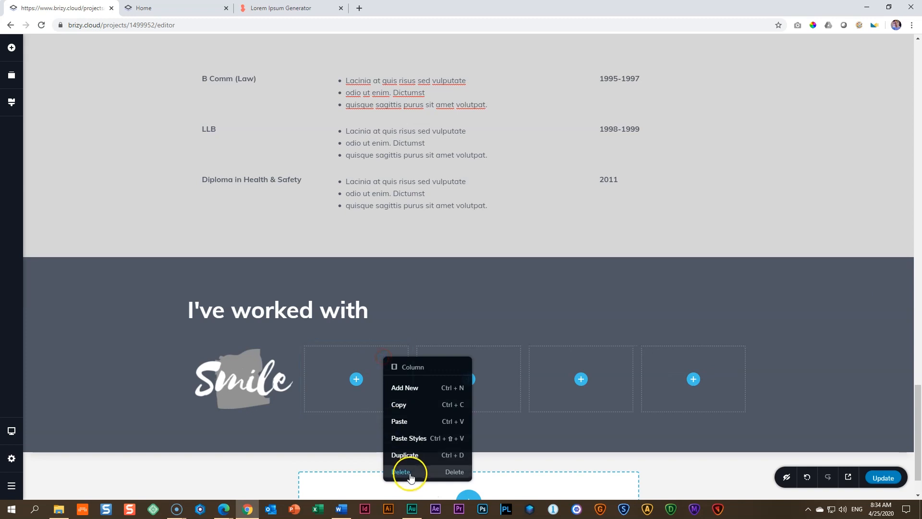
pyautogui.click(410, 470)
pyautogui.rightClick(435, 367)
pyautogui.click(464, 481)
pyautogui.rightClick(507, 352)
pyautogui.click(528, 467)
pyautogui.rightClick(613, 368)
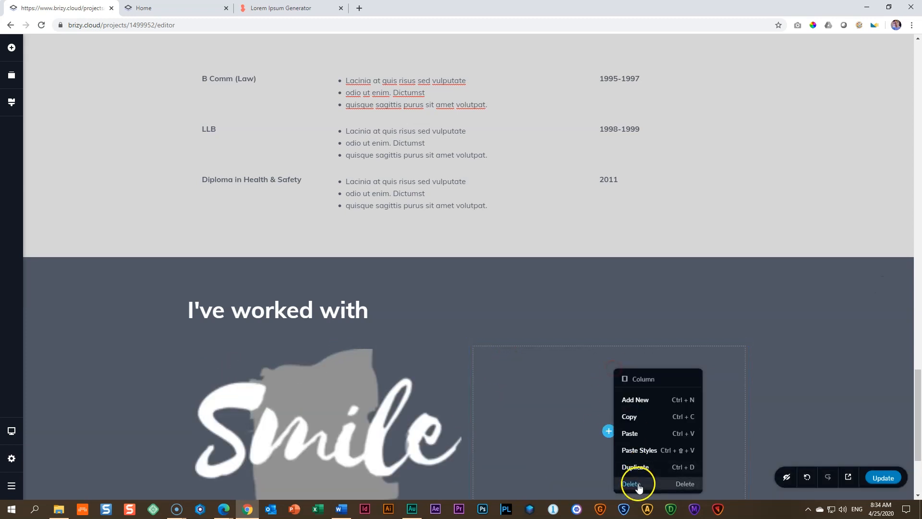
pyautogui.click(638, 484)
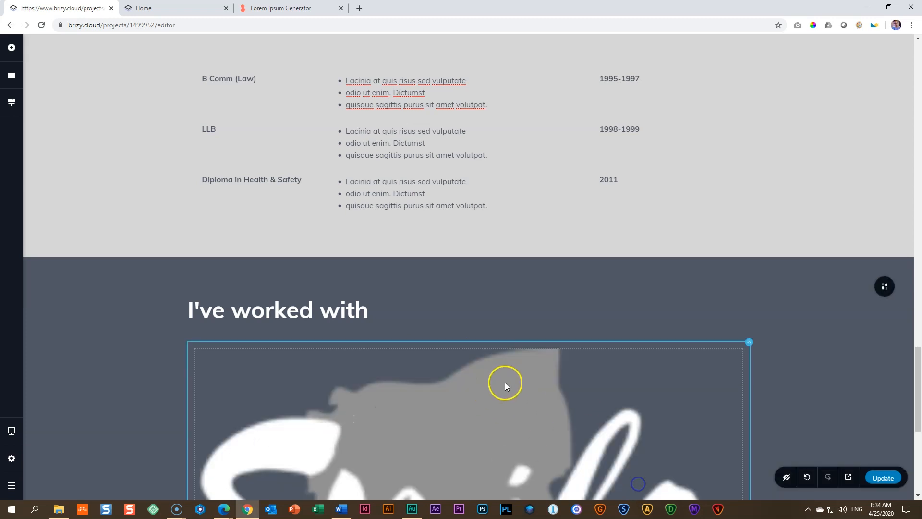
# Step: Duplicate the Smile logo column five times to make a row of six logos
pyautogui.click(749, 342)
pyautogui.click(790, 322)
pyautogui.click(790, 322)
pyautogui.click(789, 322)
pyautogui.click(790, 321)
pyautogui.click(790, 321)
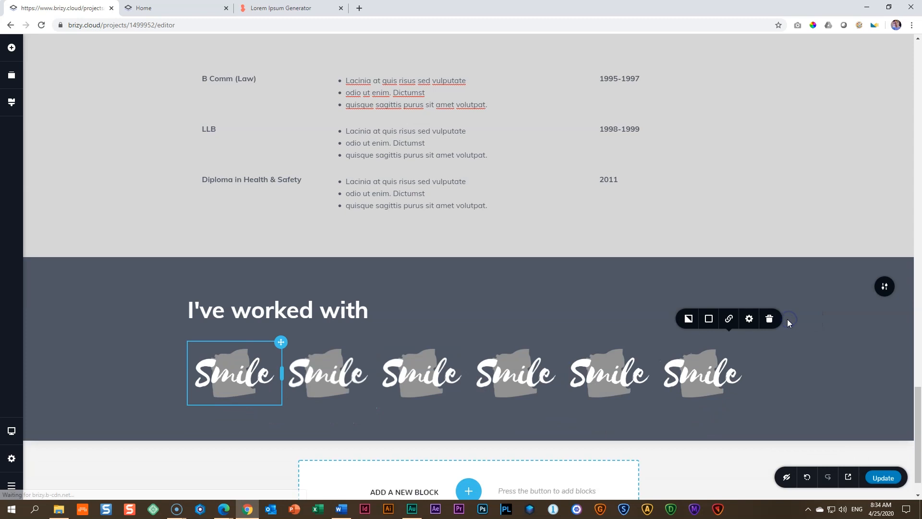
# Step: Replace the second column's image with Logo - 2 and set its height to 100%
pyautogui.click(326, 374)
pyautogui.click(268, 333)
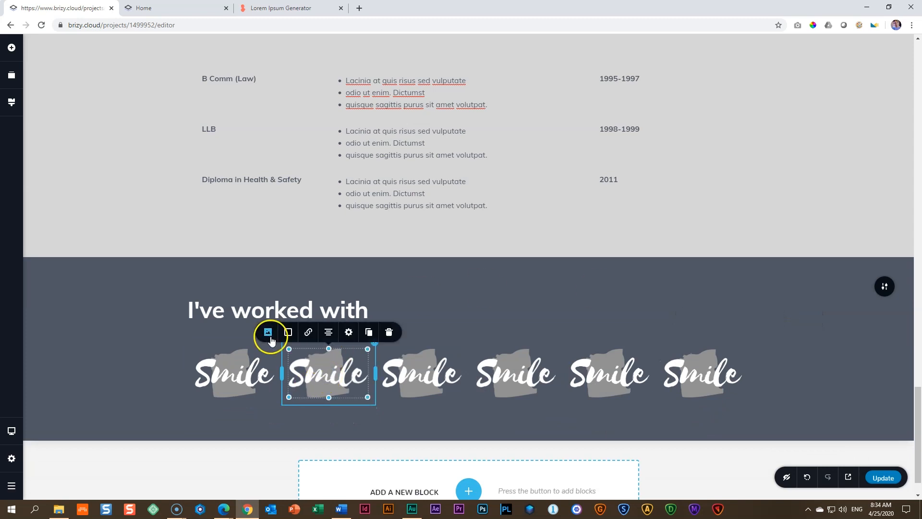
pyautogui.click(317, 221)
pyautogui.click(284, 241)
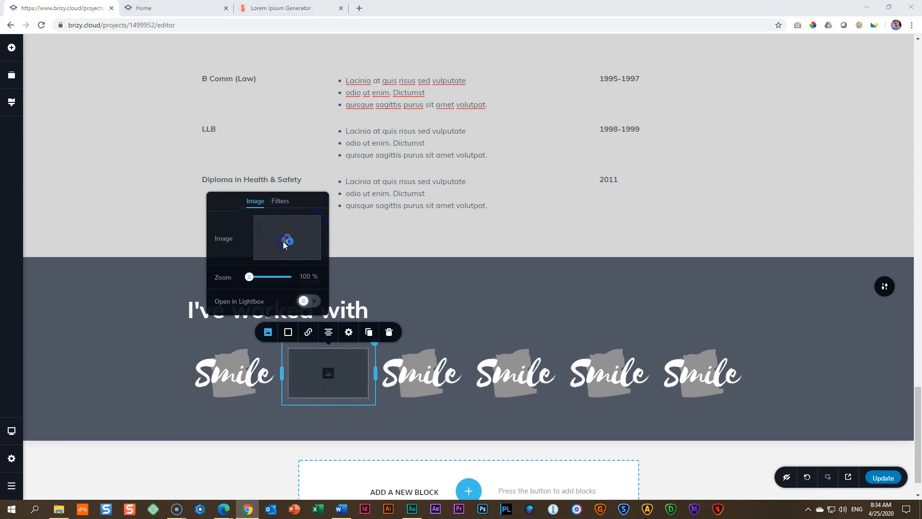
pyautogui.click(363, 120)
pyautogui.click(475, 271)
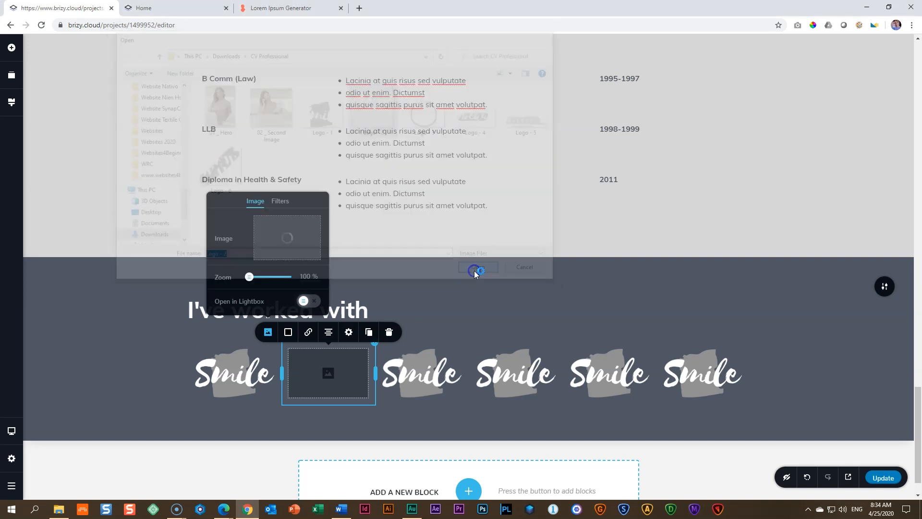
pyautogui.click(349, 332)
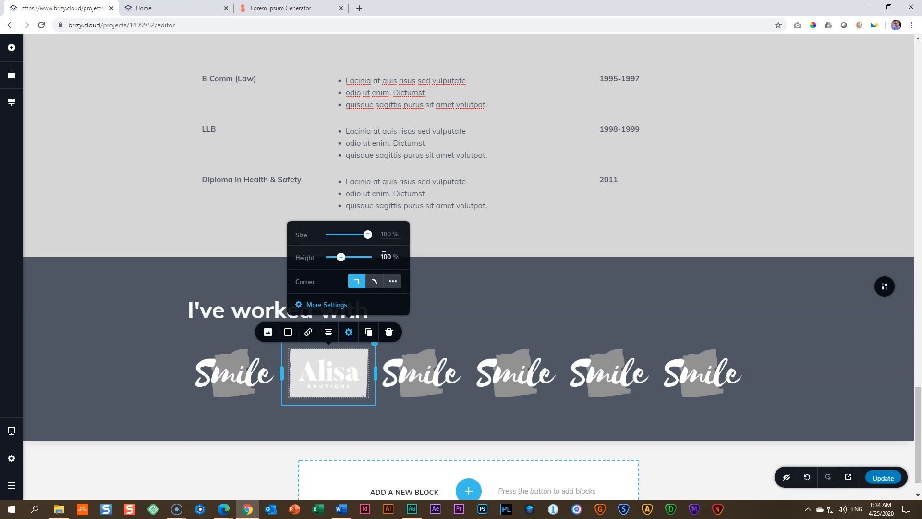
# Step: Replace the third column's image with Logo - 3 and adjust its height to show the whole logo
pyautogui.click(425, 373)
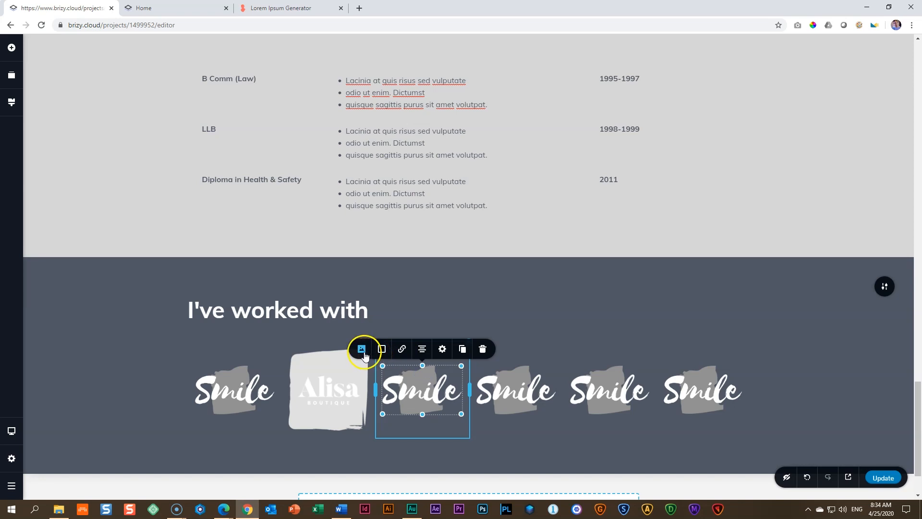
pyautogui.click(364, 355)
pyautogui.click(412, 239)
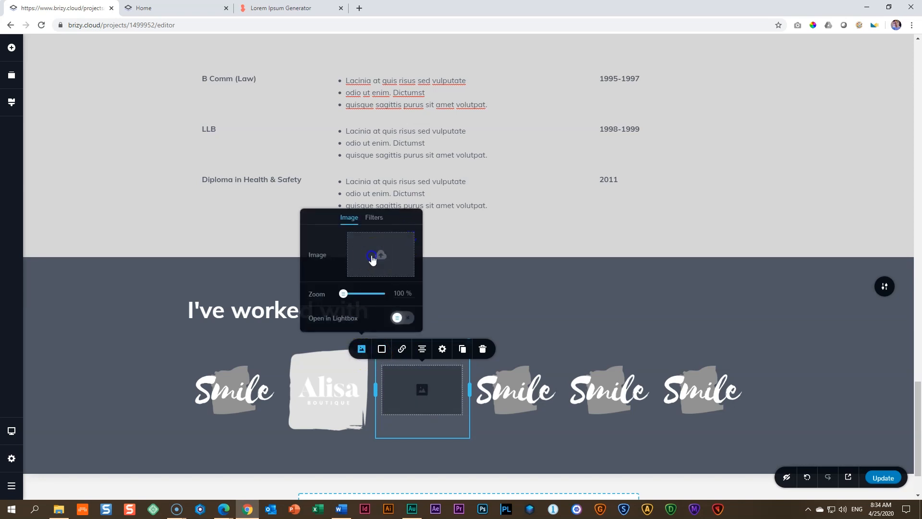
pyautogui.click(380, 257)
pyautogui.click(422, 109)
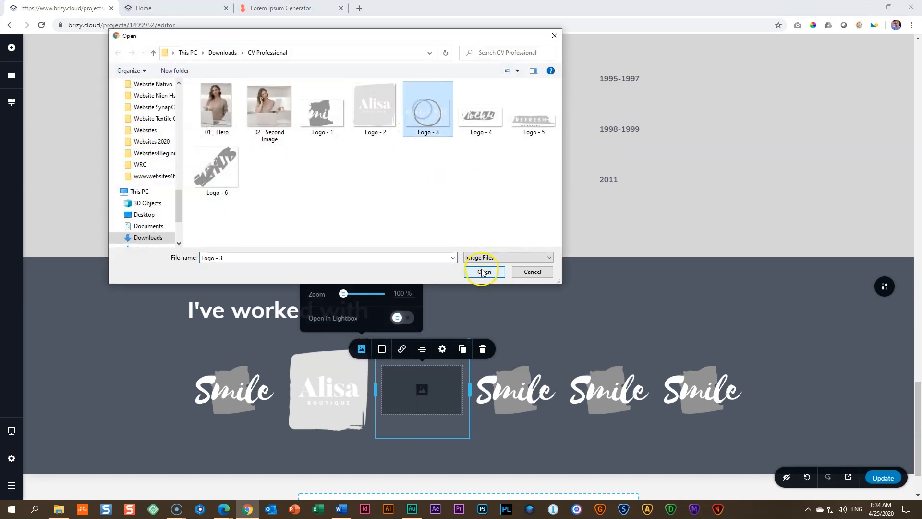
pyautogui.click(482, 272)
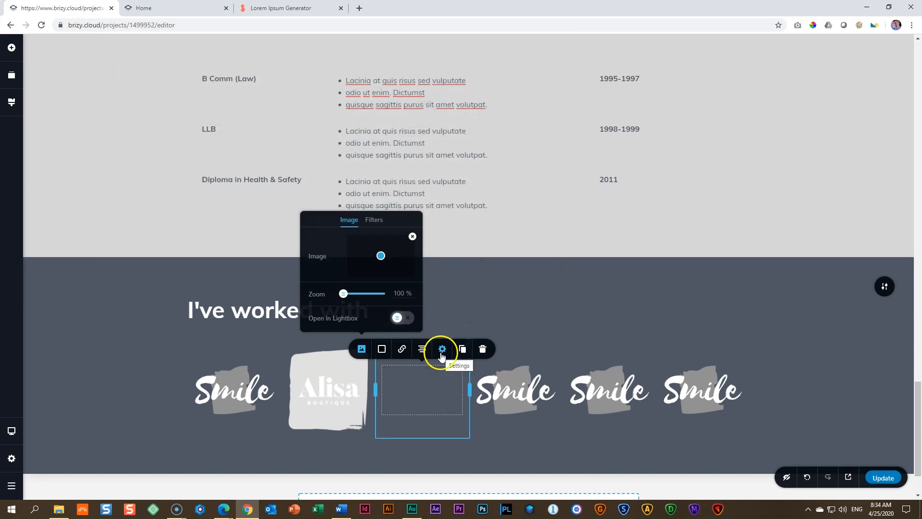
pyautogui.click(442, 349)
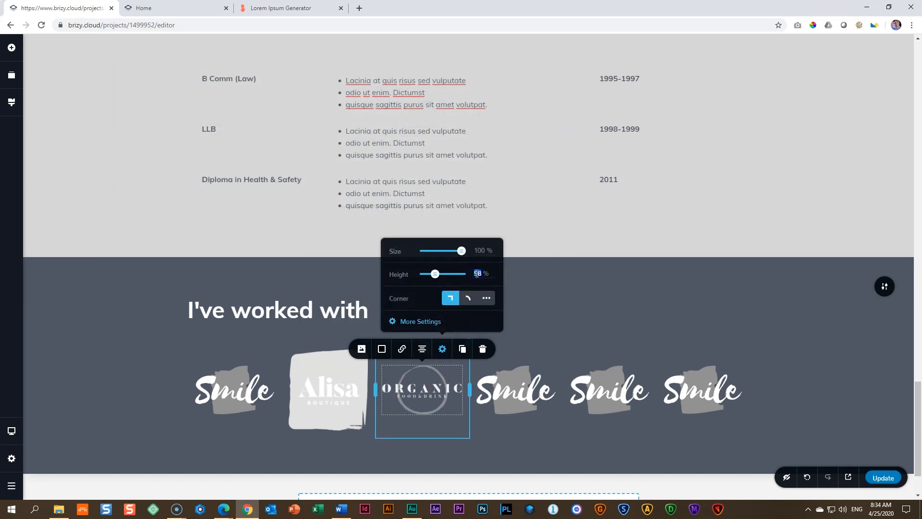
# Step: Replace the fourth column's image with Logo - 4 and set its height to 100%
pyautogui.click(495, 399)
pyautogui.click(455, 349)
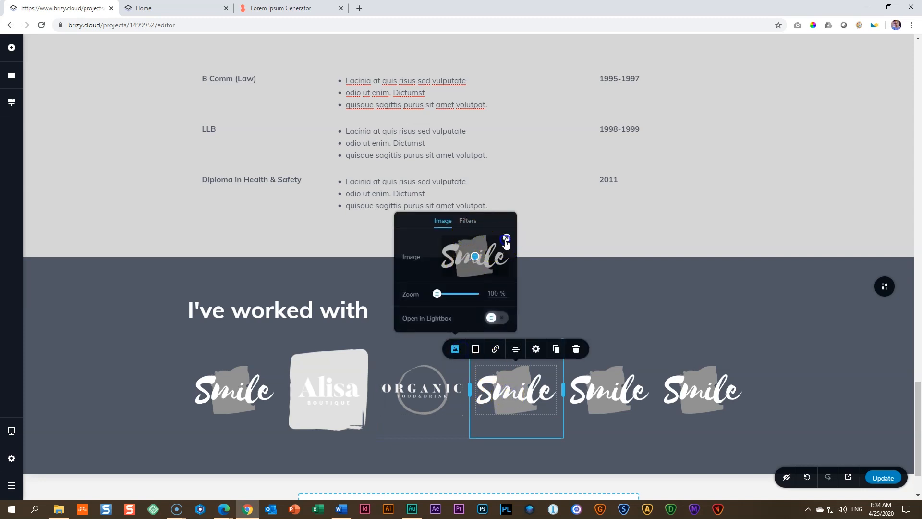
pyautogui.click(506, 238)
pyautogui.click(479, 259)
pyautogui.click(478, 115)
pyautogui.click(476, 272)
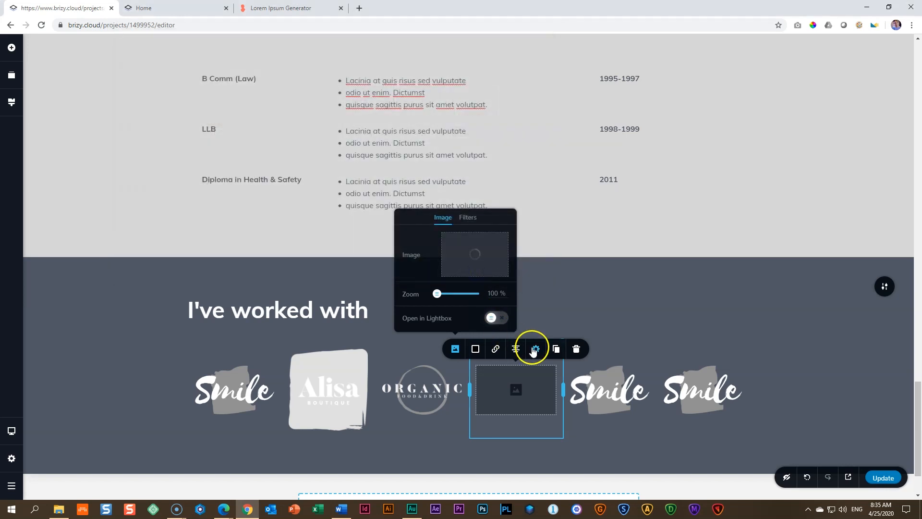
pyautogui.click(536, 348)
pyautogui.doubleClick(576, 274)
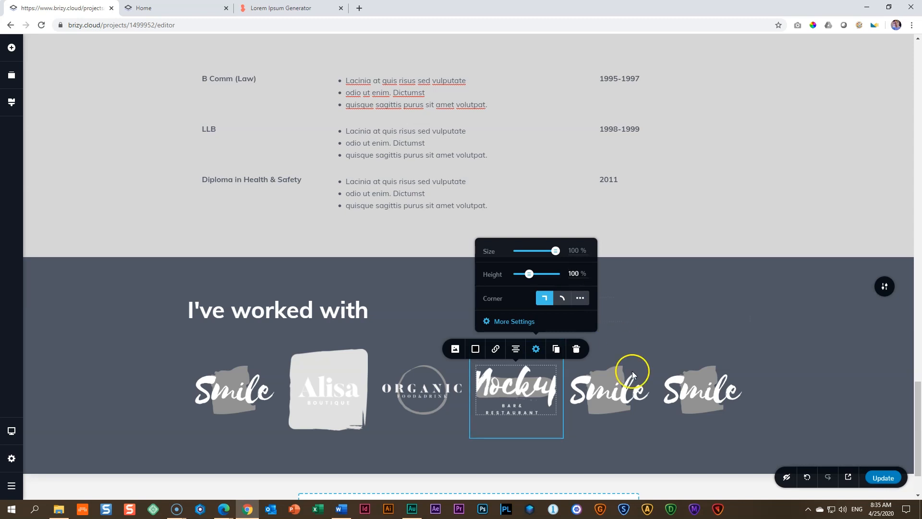
# Step: Replace the fifth column's image with Logo - 6 and adjust its height to show the whole logo
pyautogui.click(620, 390)
pyautogui.click(549, 349)
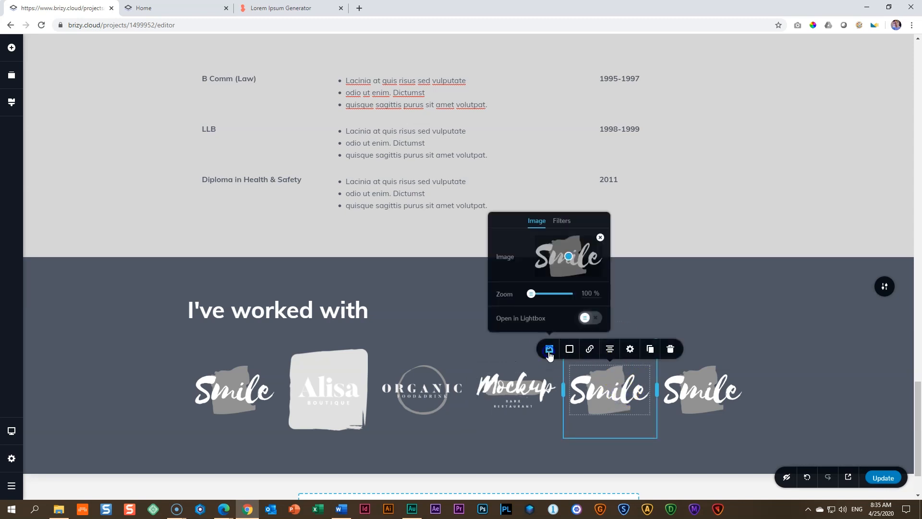
pyautogui.click(601, 237)
pyautogui.click(563, 261)
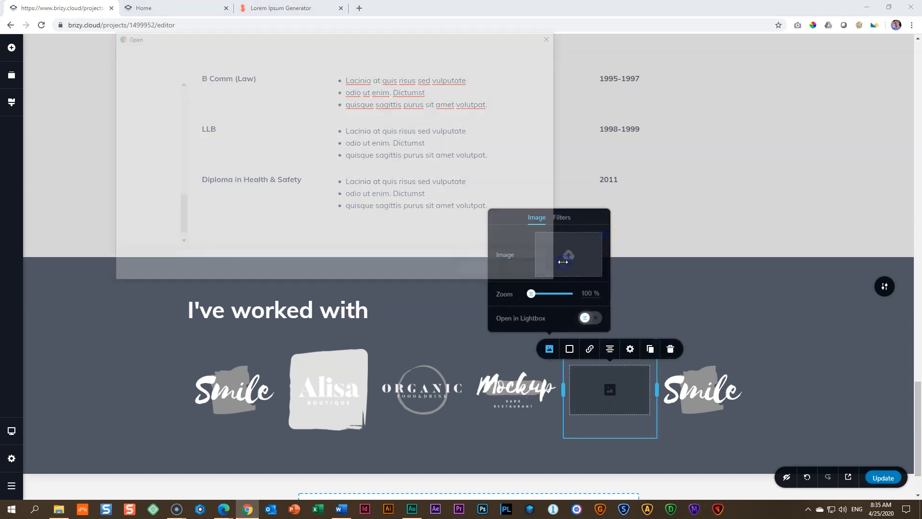
pyautogui.click(230, 174)
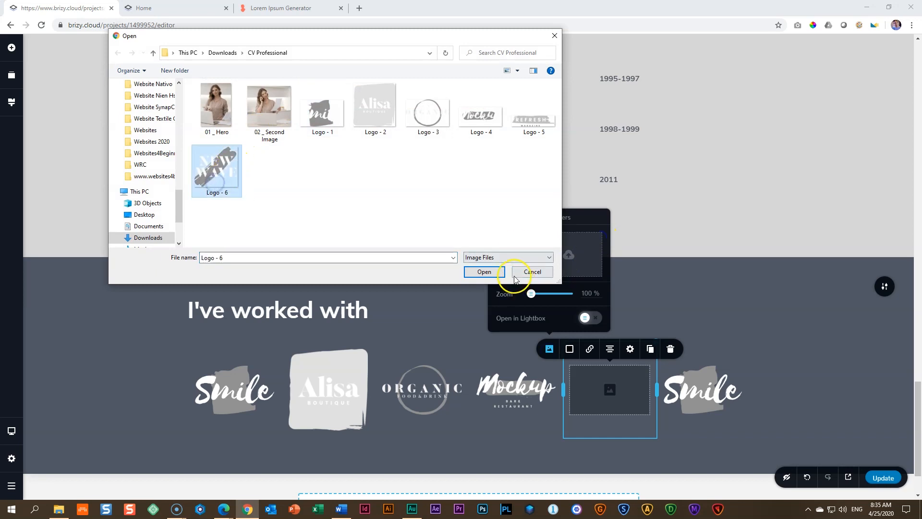
pyautogui.click(495, 272)
pyautogui.click(630, 349)
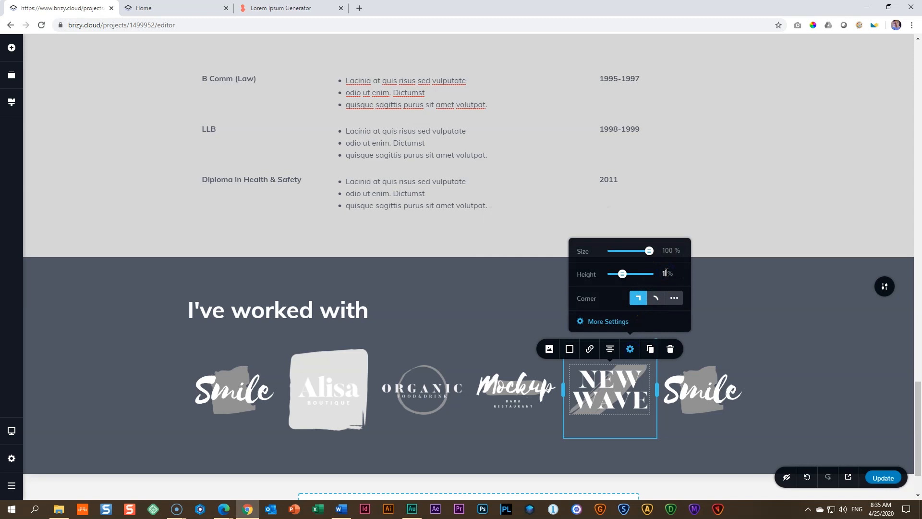
# Step: Replace the sixth column's image with Logo - 5 and adjust its height to show the whole logo
pyautogui.click(703, 381)
pyautogui.click(642, 350)
pyautogui.click(694, 236)
pyautogui.click(669, 263)
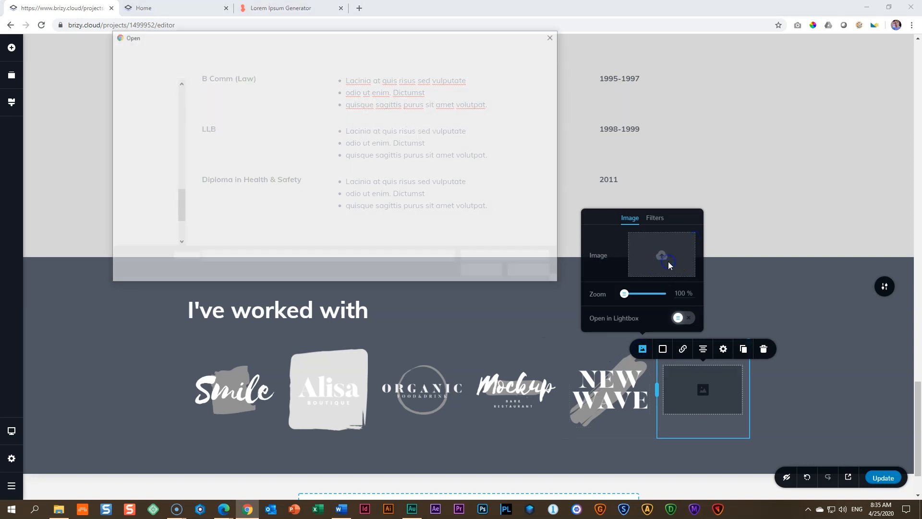
pyautogui.click(525, 118)
pyautogui.click(479, 268)
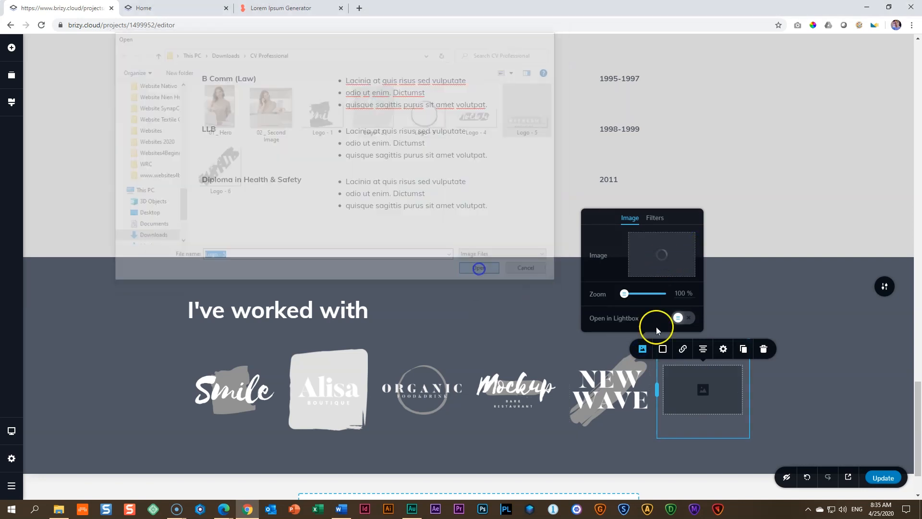
pyautogui.click(724, 350)
pyautogui.click(767, 272)
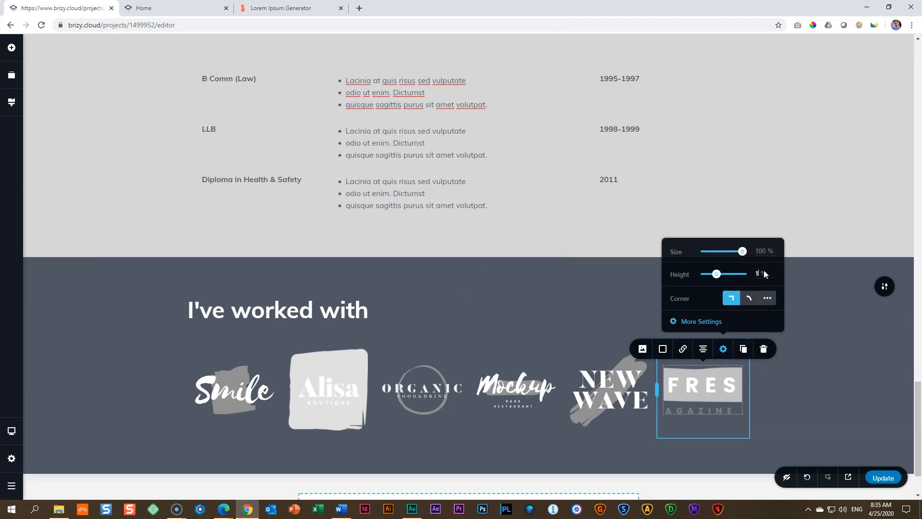
pyautogui.click(793, 391)
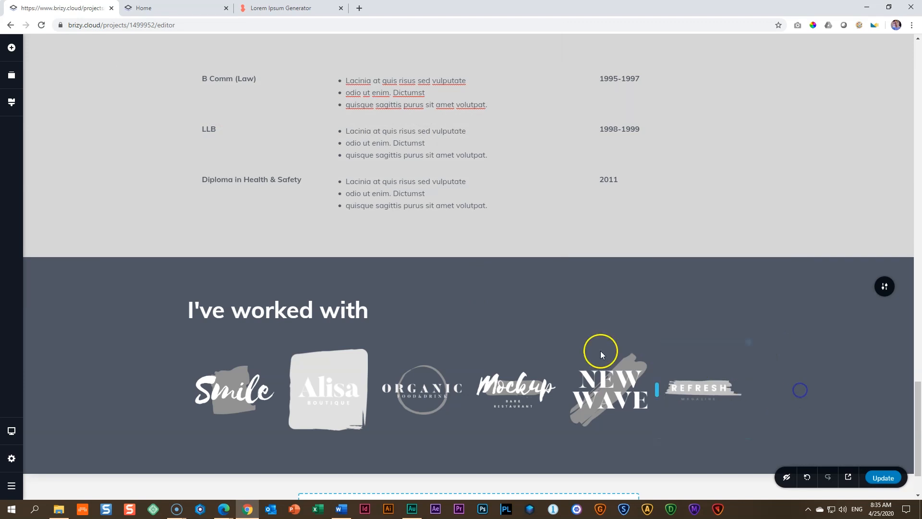
# Step: Shrink the Alisa and New Wave logos slightly to balance the client logo row
pyautogui.click(336, 393)
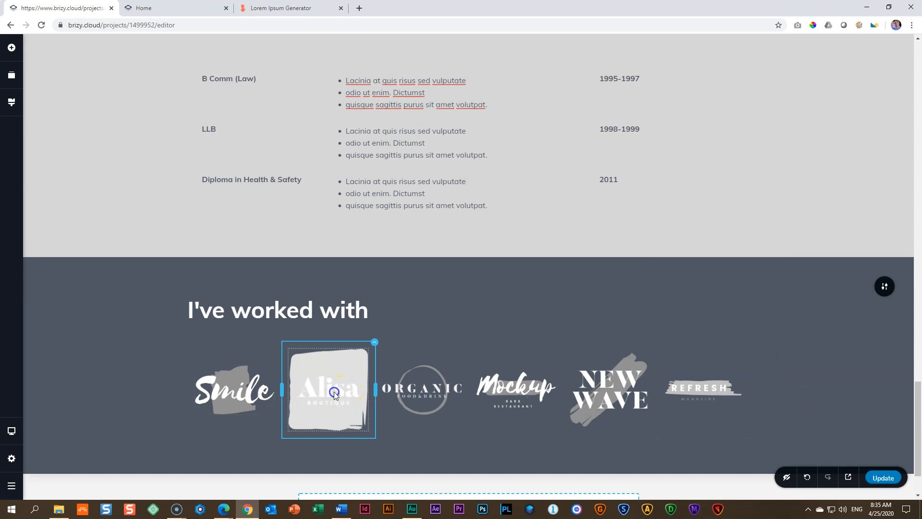
pyautogui.moveTo(369, 433); pyautogui.dragTo(358, 417)
pyautogui.click(623, 394)
pyautogui.moveTo(647, 421); pyautogui.dragTo(643, 414)
pyautogui.click(778, 393)
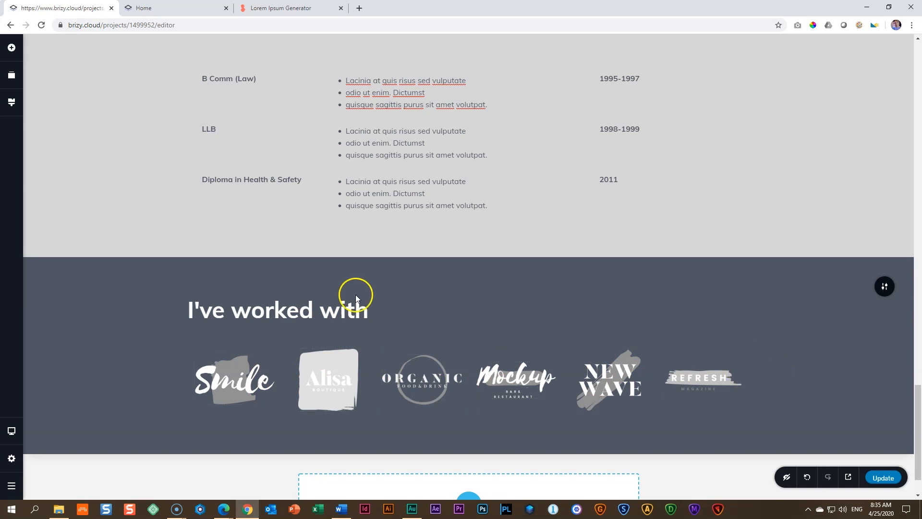
# Step: Add a blank block below the client logos and set its background colour to the dark slate #4F5764
pyautogui.scroll(-2, 699, 338)
pyautogui.click(468, 449)
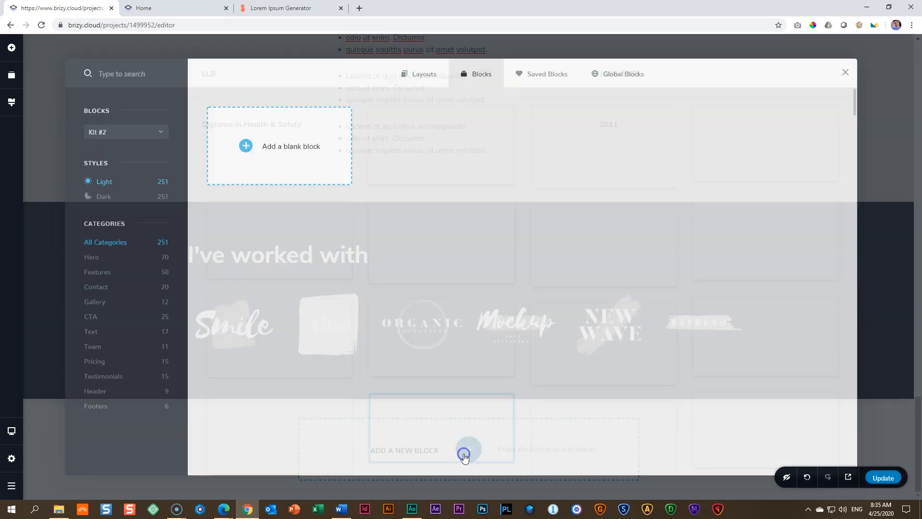
pyautogui.click(283, 146)
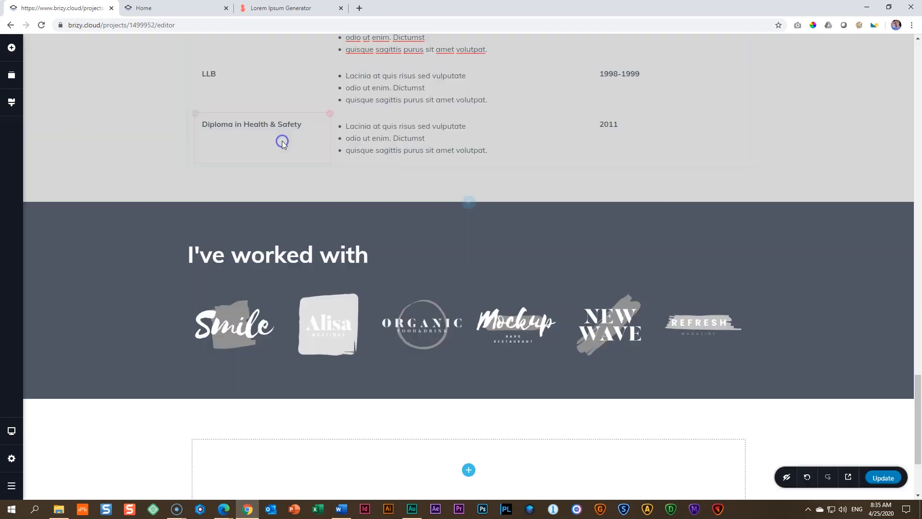
pyautogui.scroll(-3, 821, 410)
pyautogui.click(881, 292)
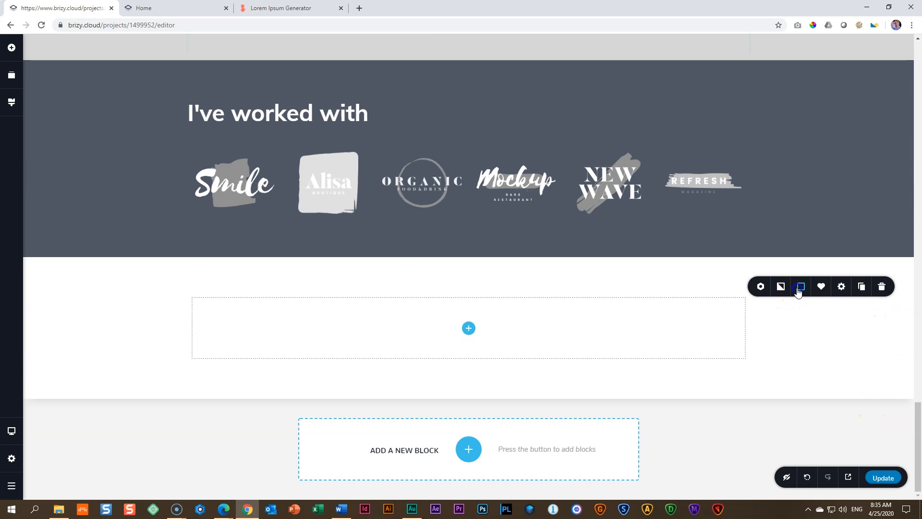
pyautogui.click(800, 287)
pyautogui.click(770, 245)
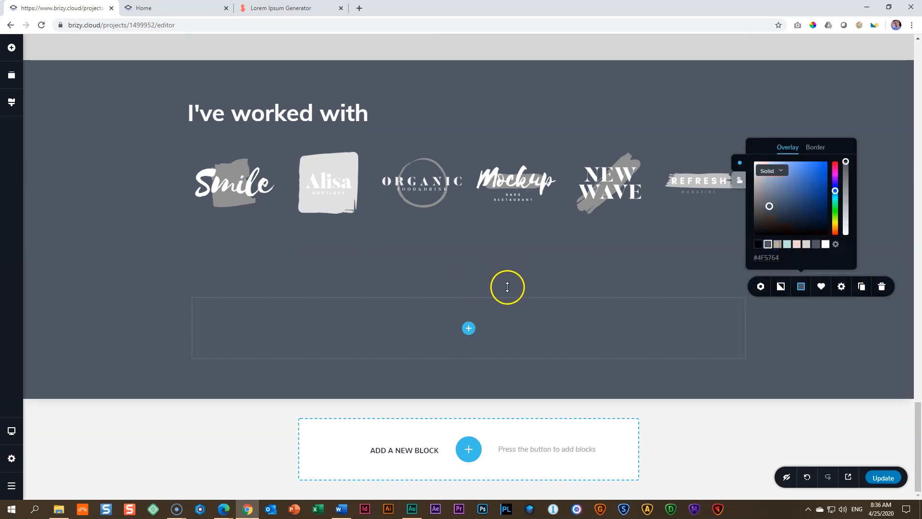
# Step: Split the new blank block into two equal columns
pyautogui.click(468, 328)
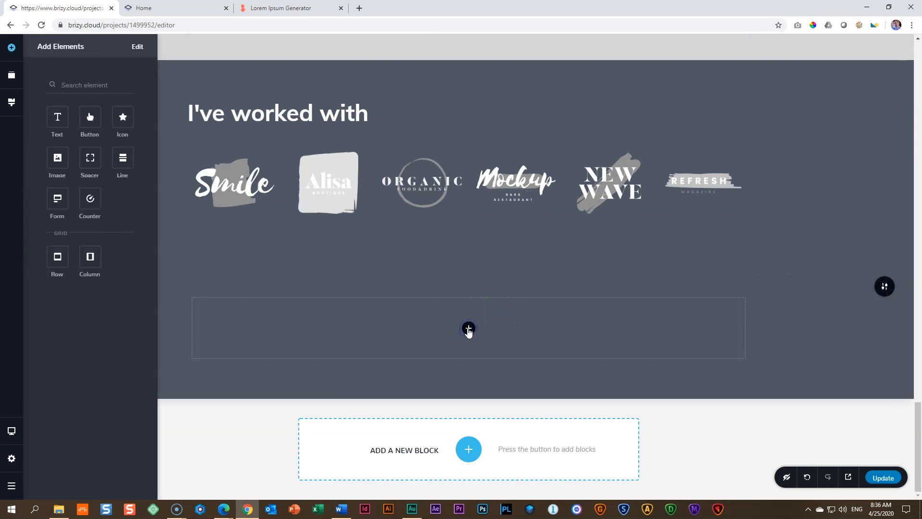
pyautogui.moveTo(75, 261); pyautogui.dragTo(469, 342)
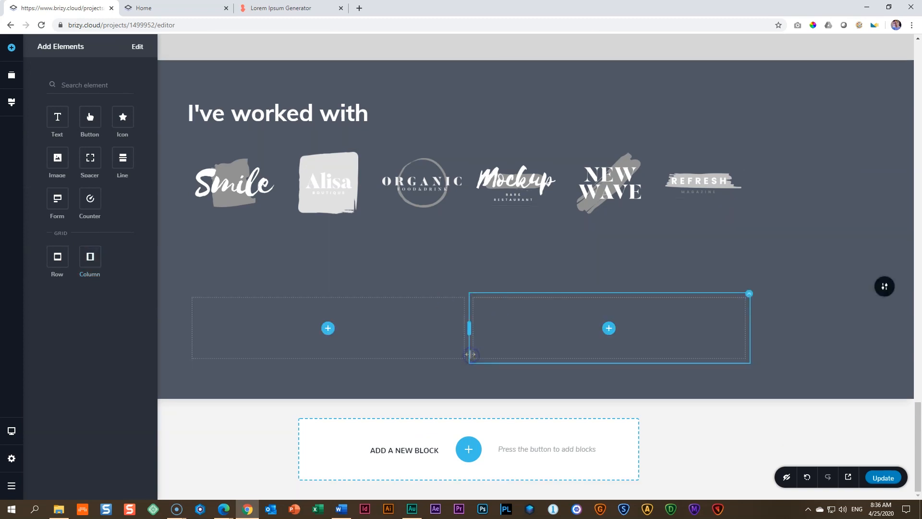
pyautogui.click(609, 329)
# Step: Duplicate the "I've worked with" heading into the new block's second column and change its text to "Curriculum Vitae"
pyautogui.click(344, 113)
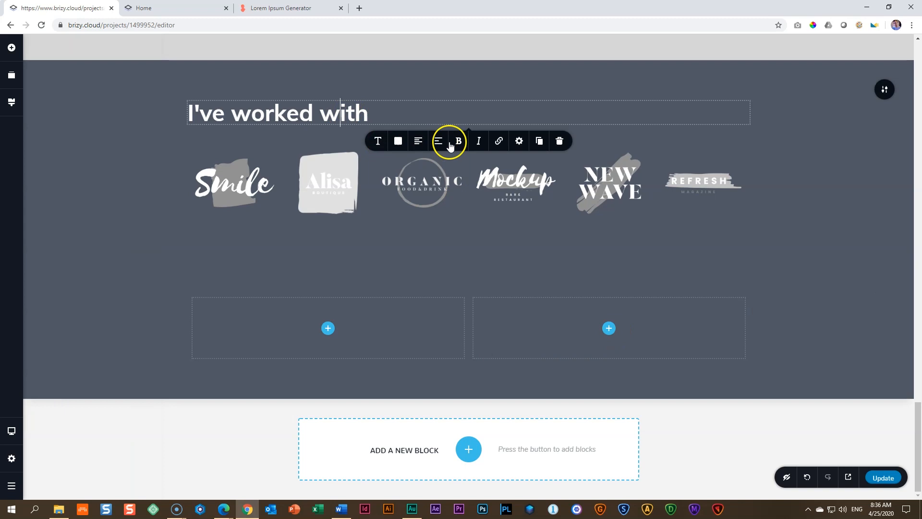
pyautogui.click(539, 140)
pyautogui.moveTo(305, 152); pyautogui.dragTo(611, 384)
pyautogui.doubleClick(594, 314)
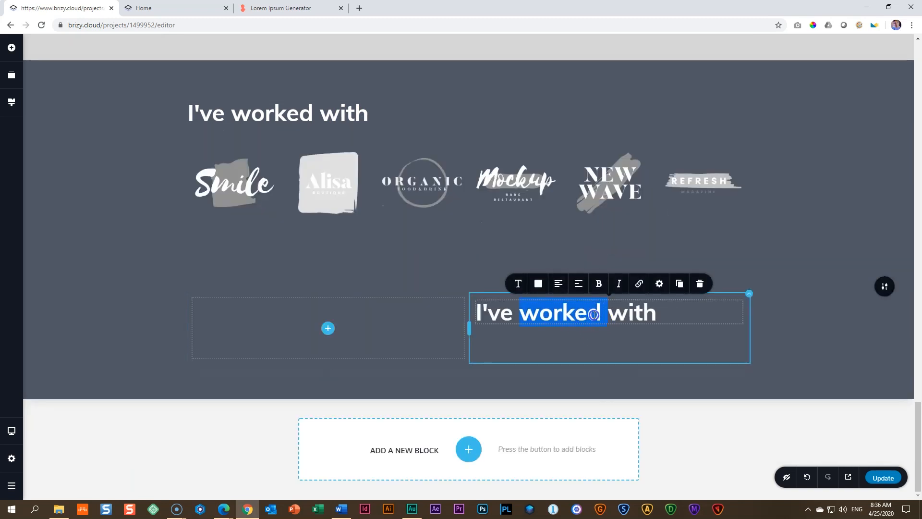
pyautogui.write('Cui')
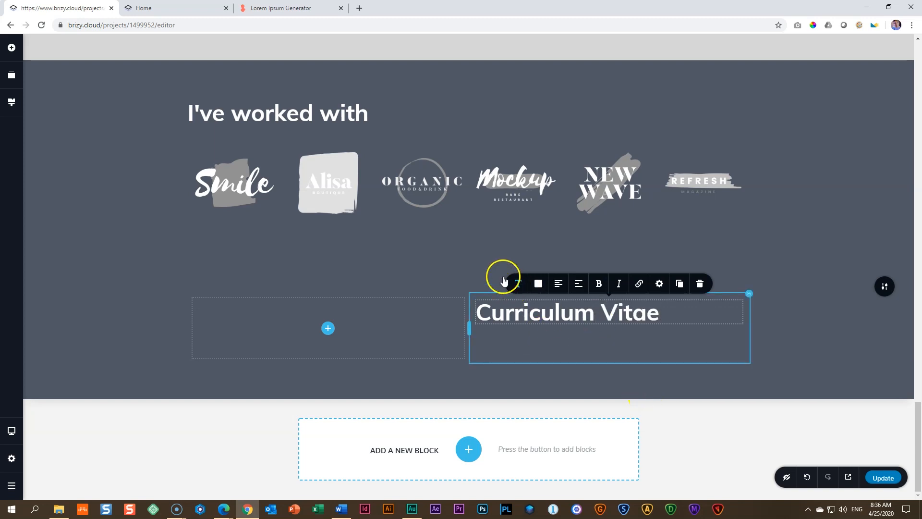
# Step: Add a text element beneath the Curriculum Vitae heading and colour it white (#FFFFFF)
pyautogui.click(18, 52)
pyautogui.moveTo(58, 117); pyautogui.dragTo(498, 343)
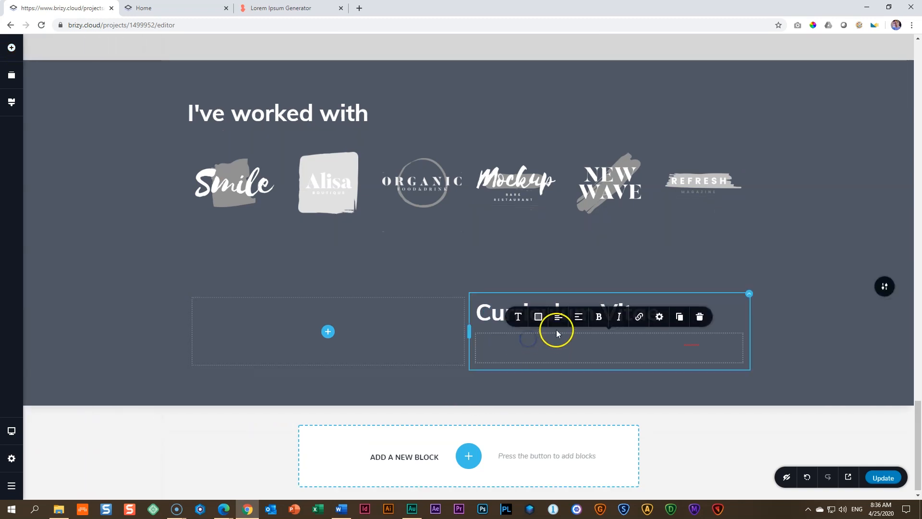
pyautogui.click(538, 317)
pyautogui.click(563, 274)
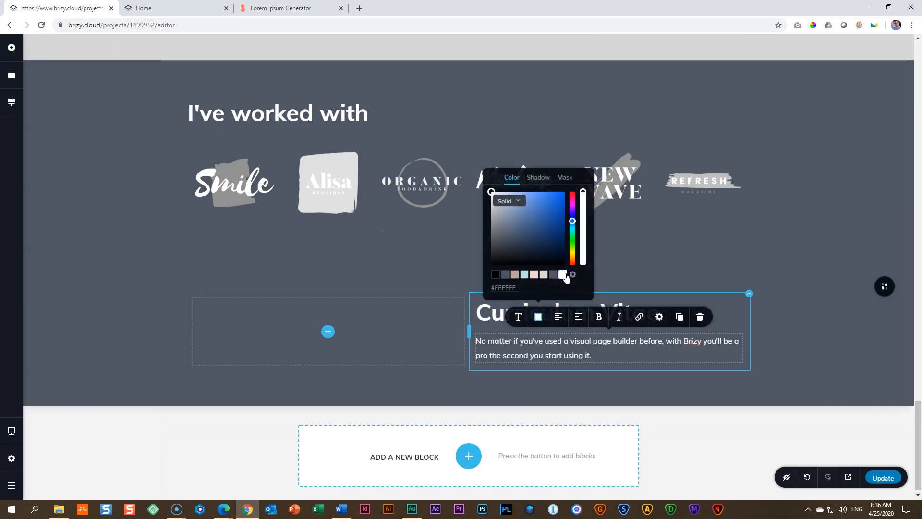
# Step: Replace the new paragraph with "Volutpat diam ut venenatis tellus. Est ullamcorper eget nulla facilisi etiam dignissim diam." copied from the Lorem Ipsum Generator page
pyautogui.click(272, 8)
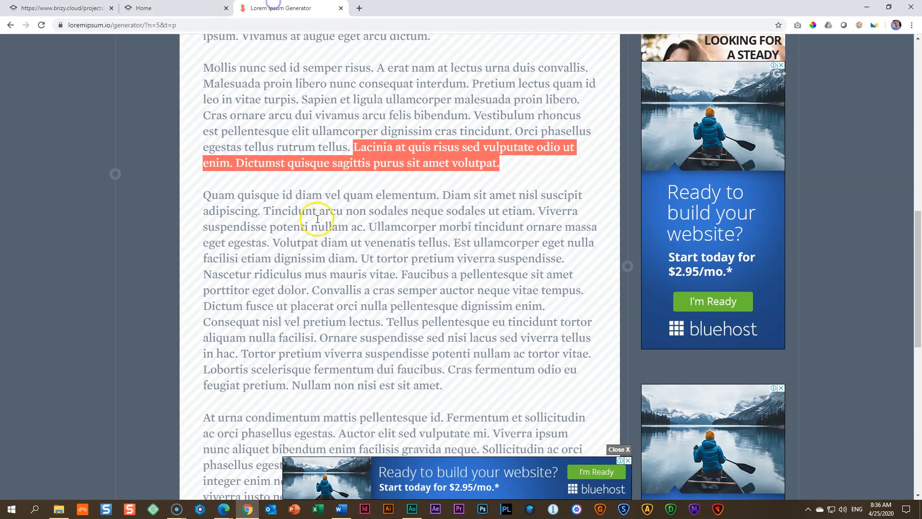
pyautogui.moveTo(272, 243); pyautogui.dragTo(351, 262)
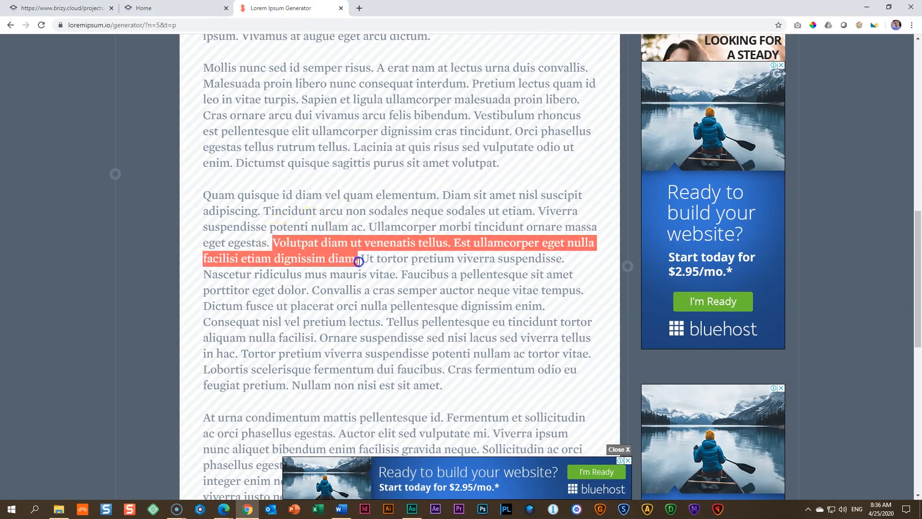
pyautogui.rightClick(355, 239)
pyautogui.click(368, 245)
pyautogui.click(63, 8)
pyautogui.doubleClick(553, 353)
pyautogui.hotkey('ctrl', 'v')
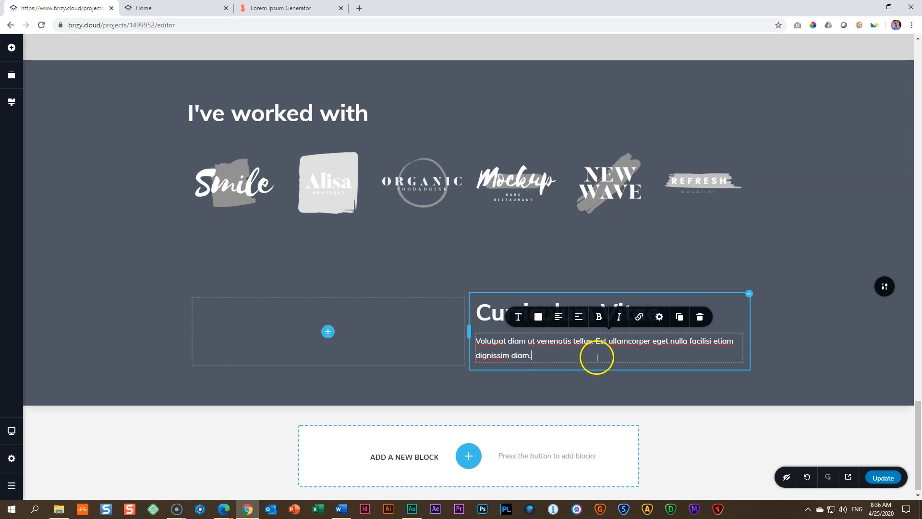
# Step: Duplicate the hero section's Download Full CV button and place the copy beneath the Curriculum Vitae paragraph
pyautogui.scroll(20, 606, 364)
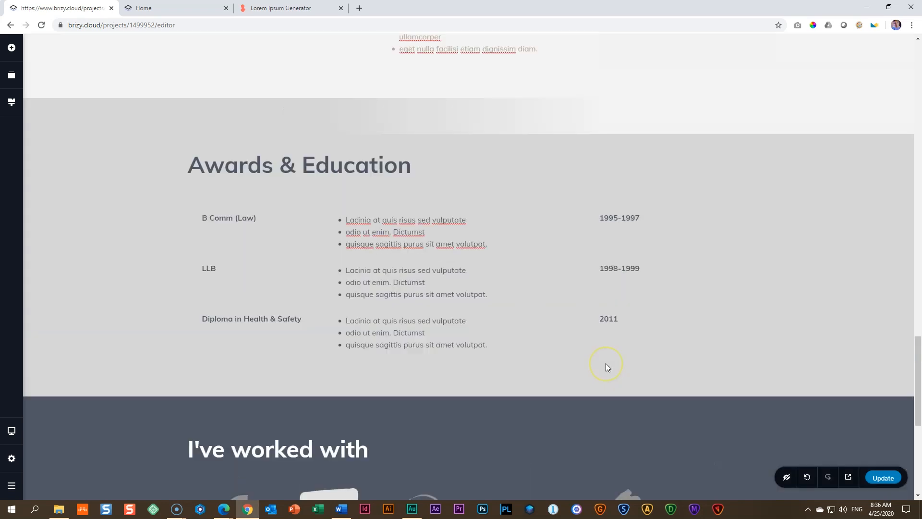
pyautogui.scroll(10, 606, 367)
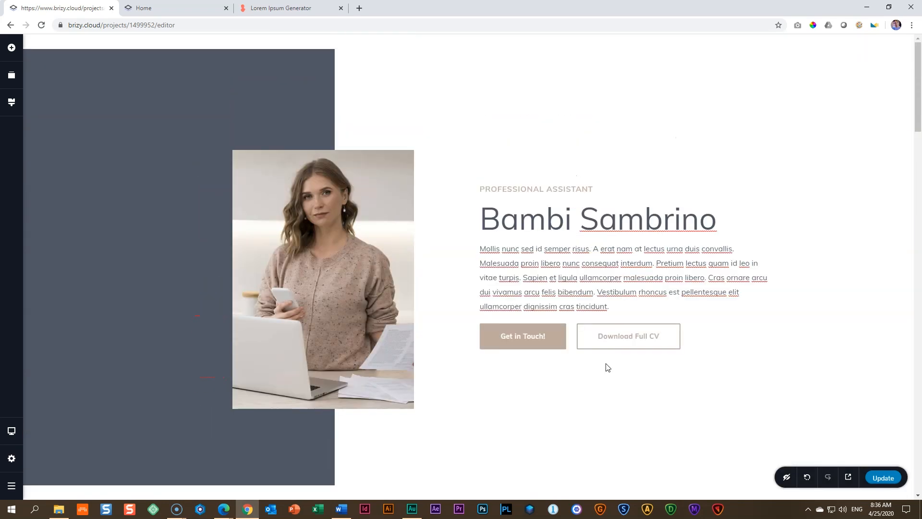
pyautogui.click(622, 340)
pyautogui.click(679, 306)
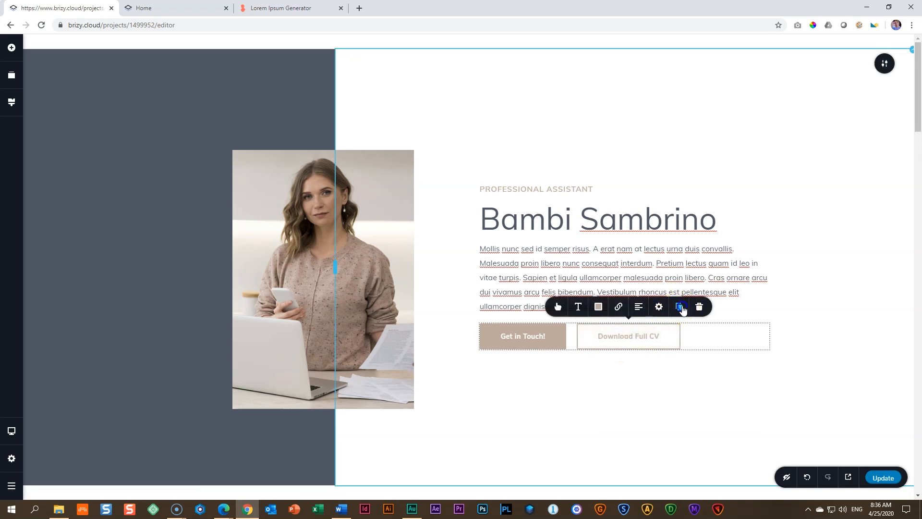
pyautogui.moveTo(529, 355); pyautogui.dragTo(551, 435)
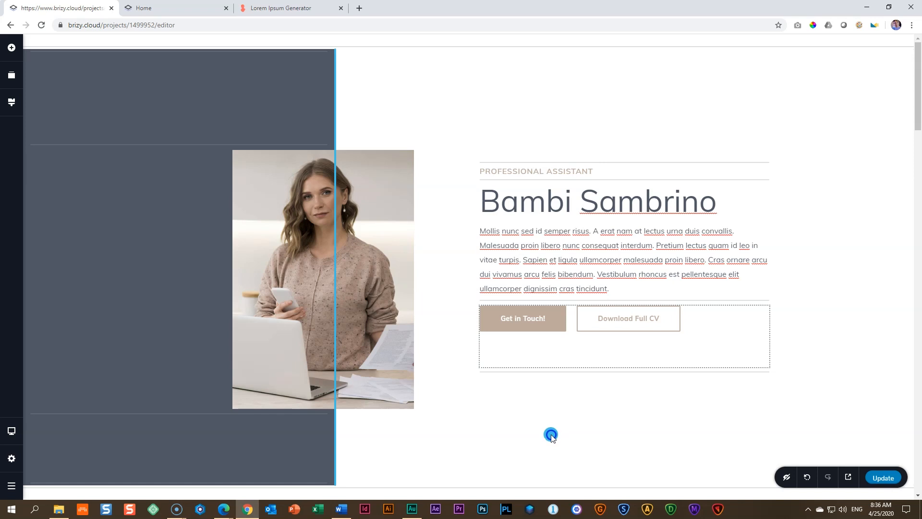
pyautogui.scroll(-20, 551, 434)
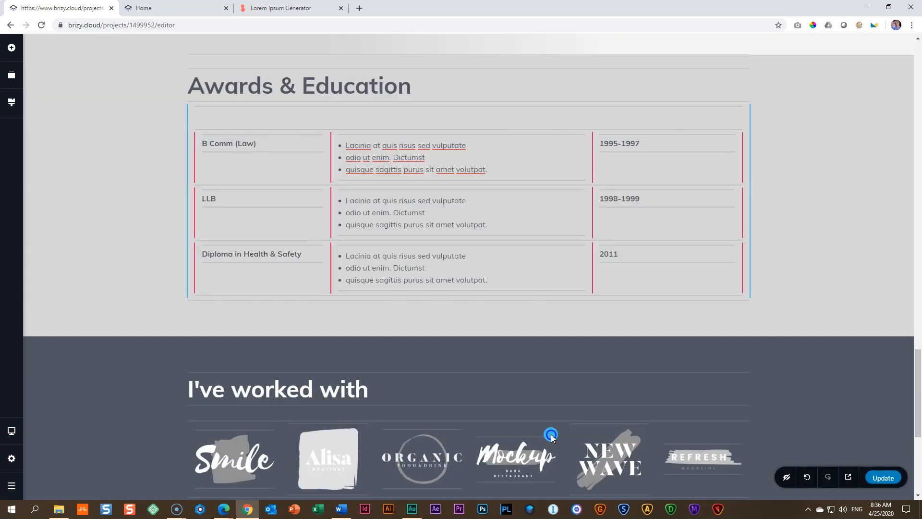
pyautogui.scroll(-6, 551, 434)
pyautogui.moveTo(551, 434); pyautogui.dragTo(549, 353)
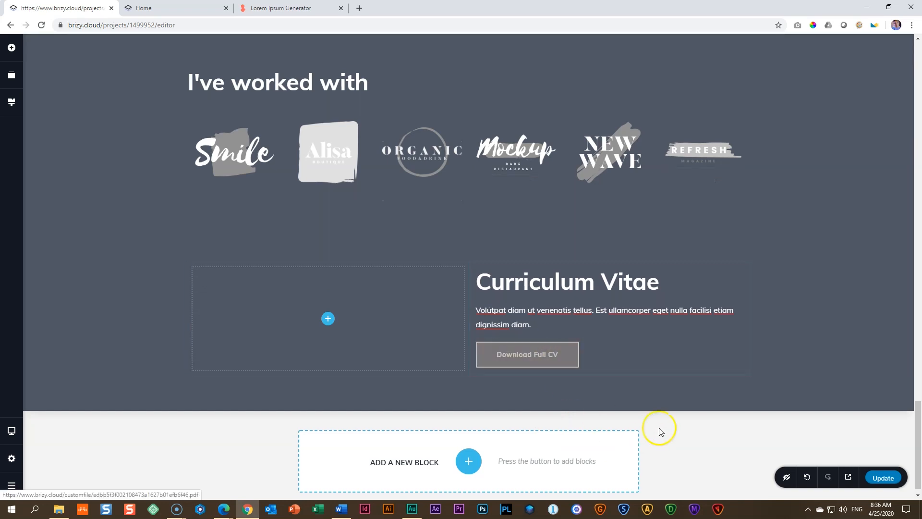
# Step: Give the copied Download Full CV button a fully opaque tan background and white (#FFFFFF) text
pyautogui.click(516, 354)
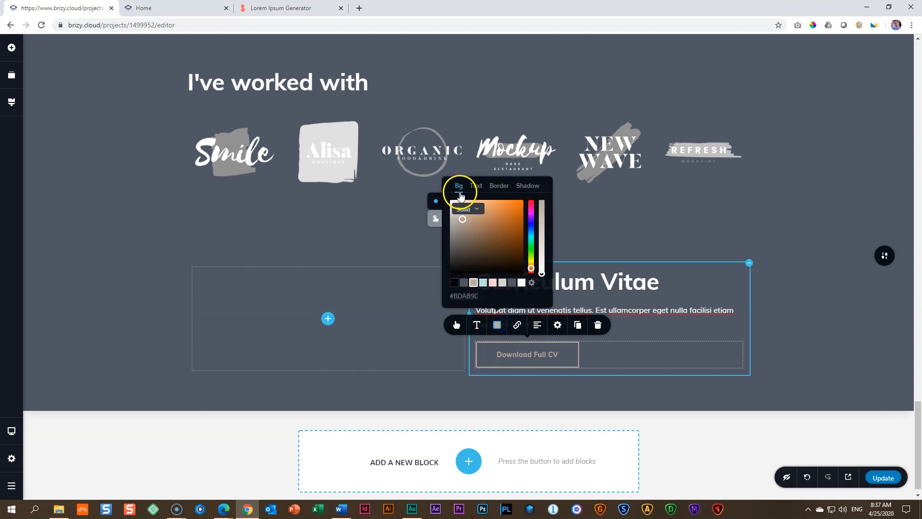
pyautogui.click(473, 283)
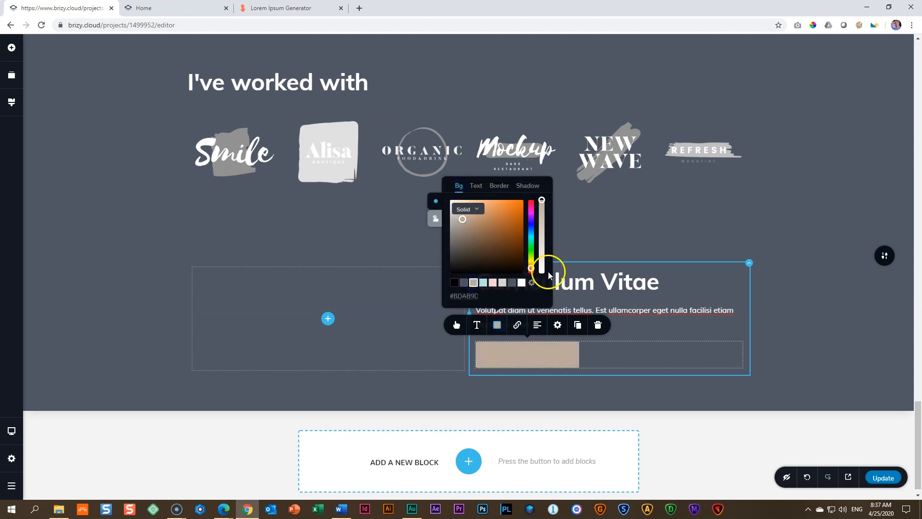
pyautogui.moveTo(542, 200); pyautogui.dragTo(543, 193)
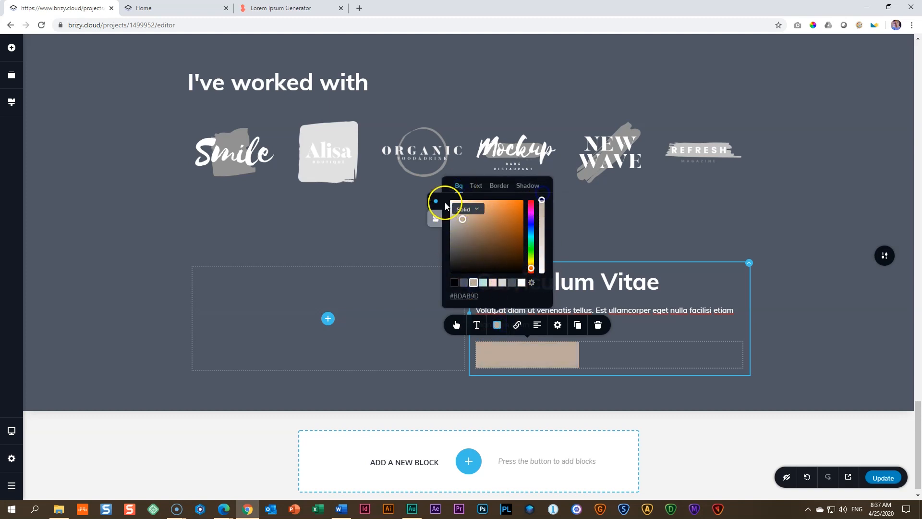
pyautogui.click(475, 186)
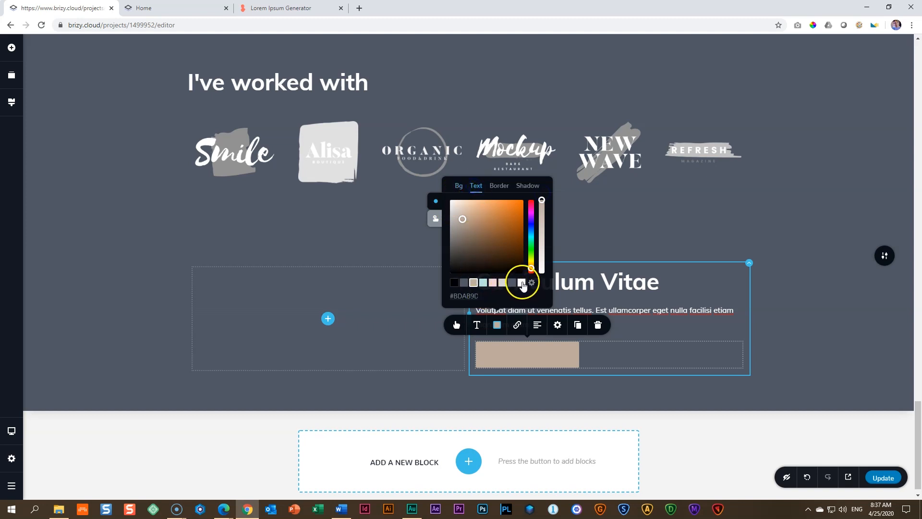
pyautogui.click(522, 283)
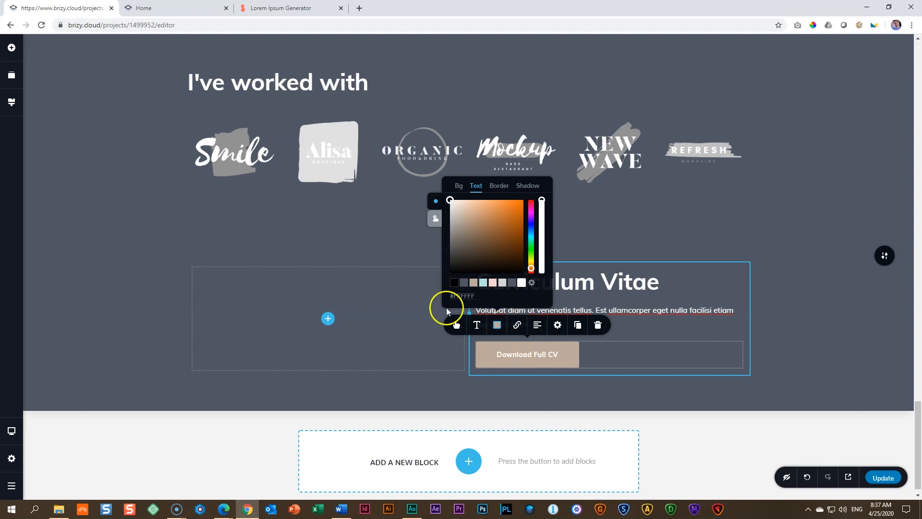
# Step: Search the outline icons for "download" and add the arrow-into-tray icon to the Download Full CV button
pyautogui.click(462, 322)
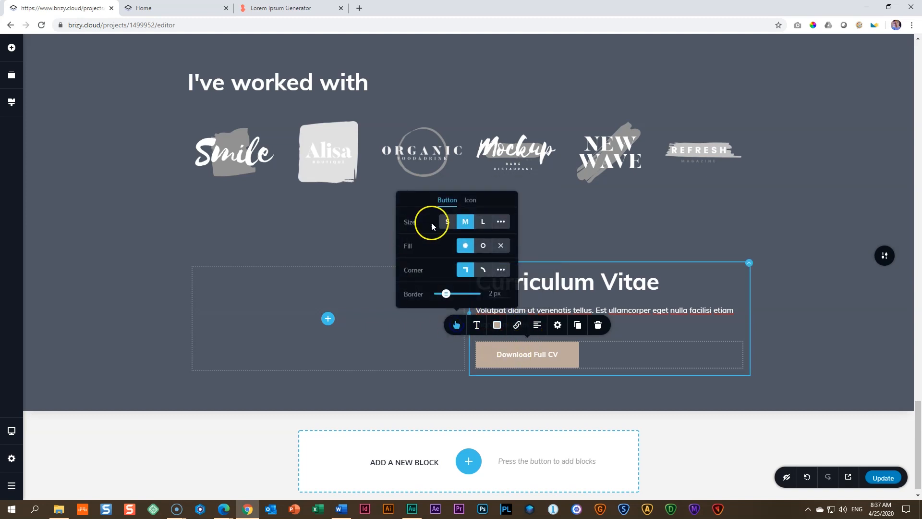
pyautogui.click(470, 200)
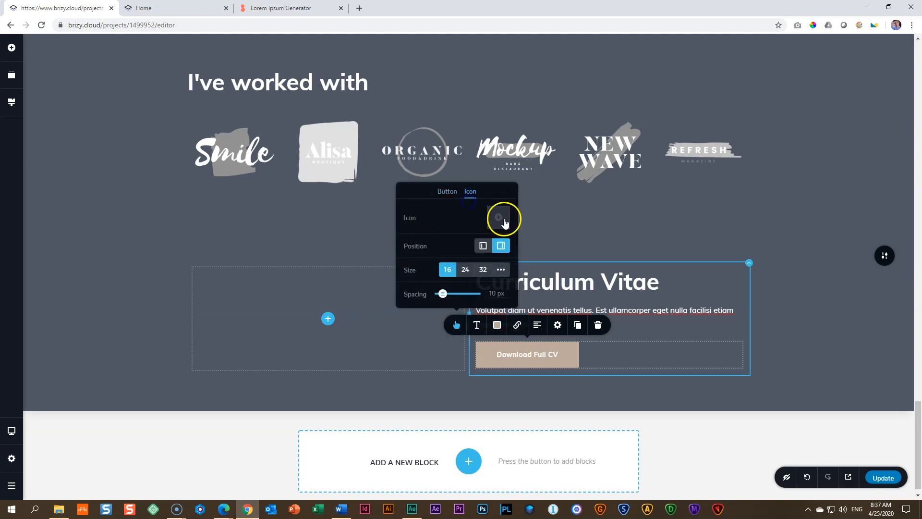
pyautogui.click(499, 216)
pyautogui.click(474, 154)
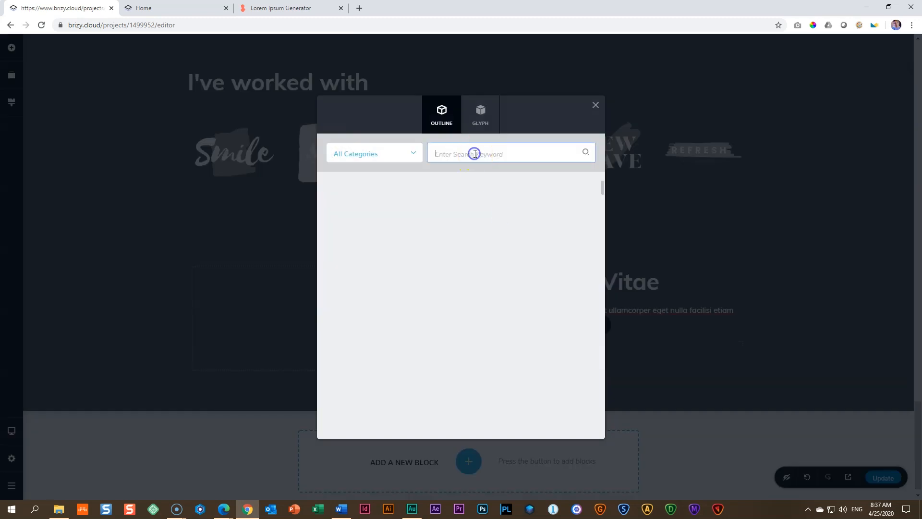
pyautogui.write('download')
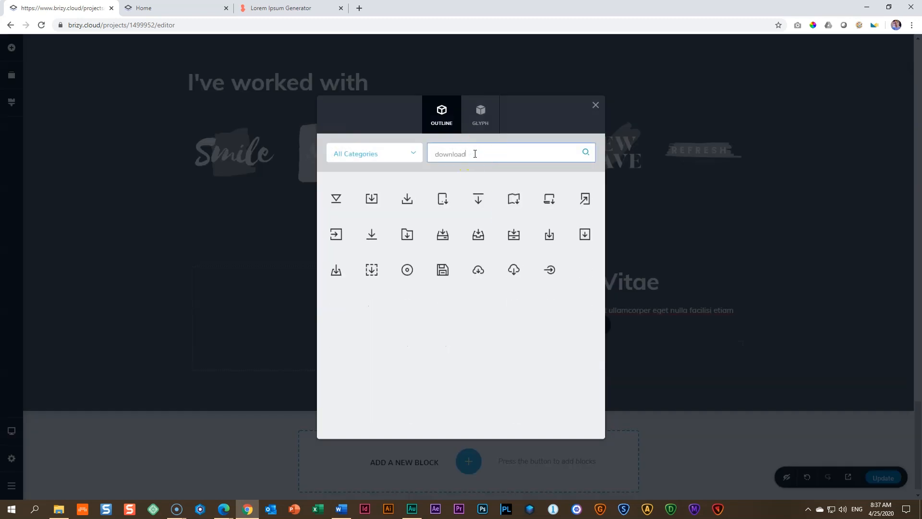
pyautogui.click(351, 238)
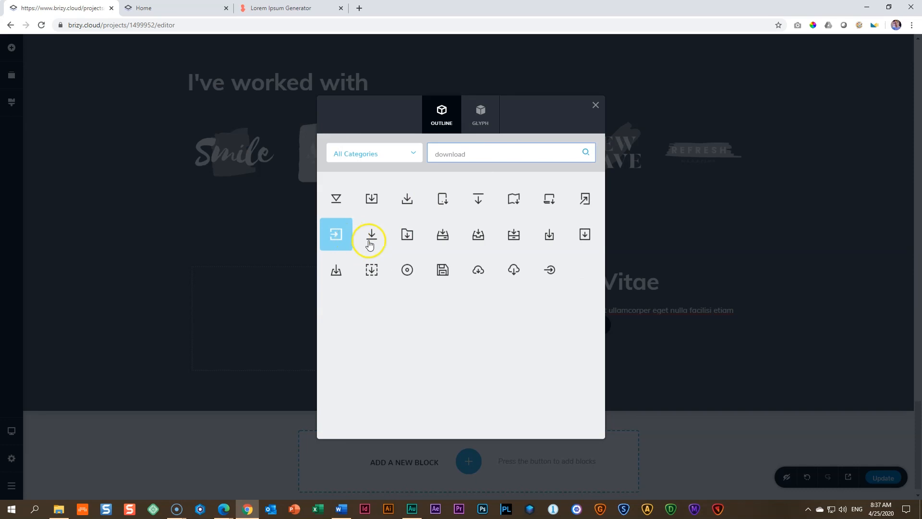
pyautogui.click(406, 240)
pyautogui.click(365, 242)
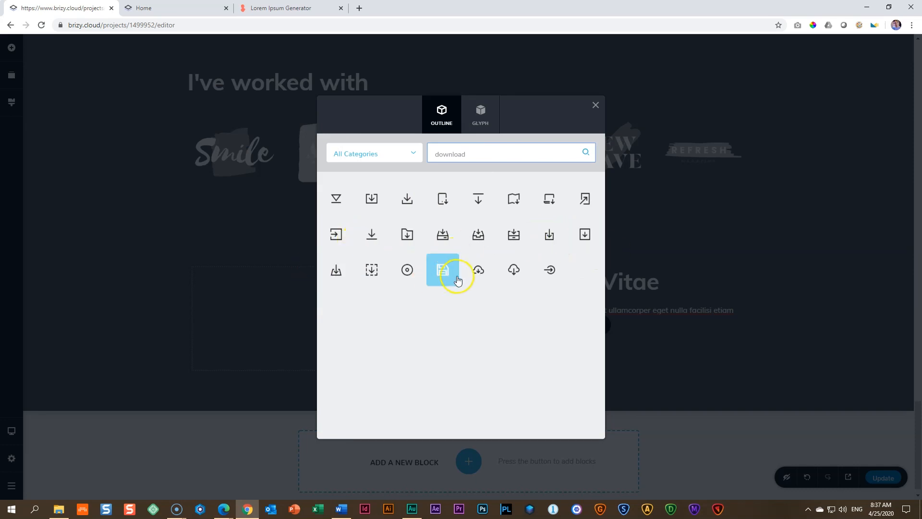
pyautogui.click(407, 201)
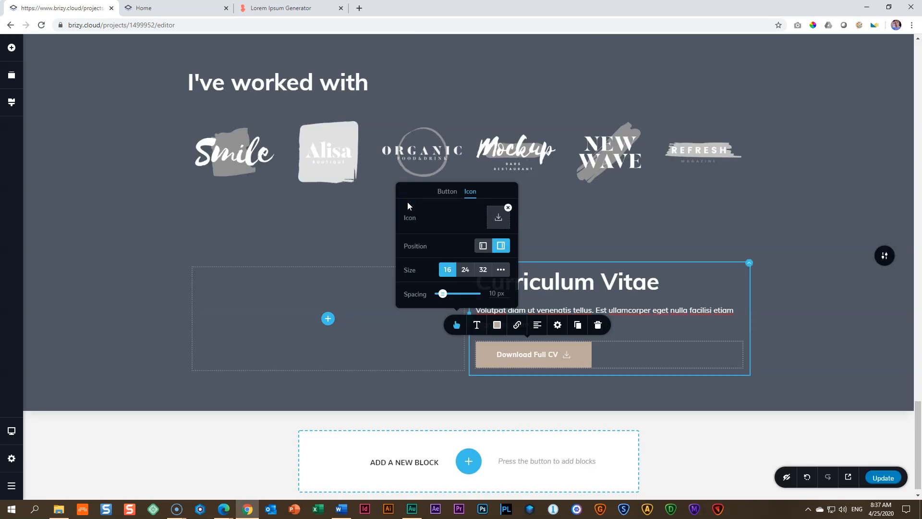
# Step: Change the label of the Curriculum Vitae section's download button to "DOWNLOAD CV (Updated April 2020)"
pyautogui.click(520, 358)
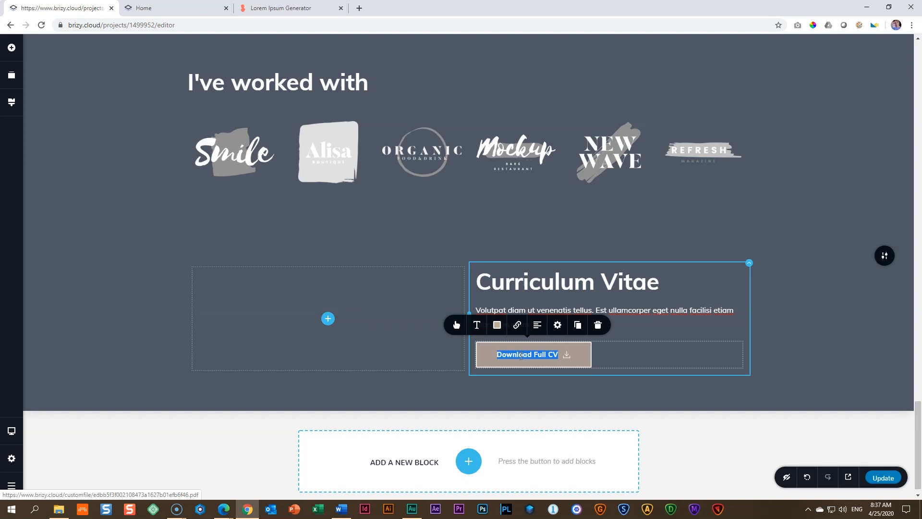
pyautogui.write('DOWNLOAD CV')
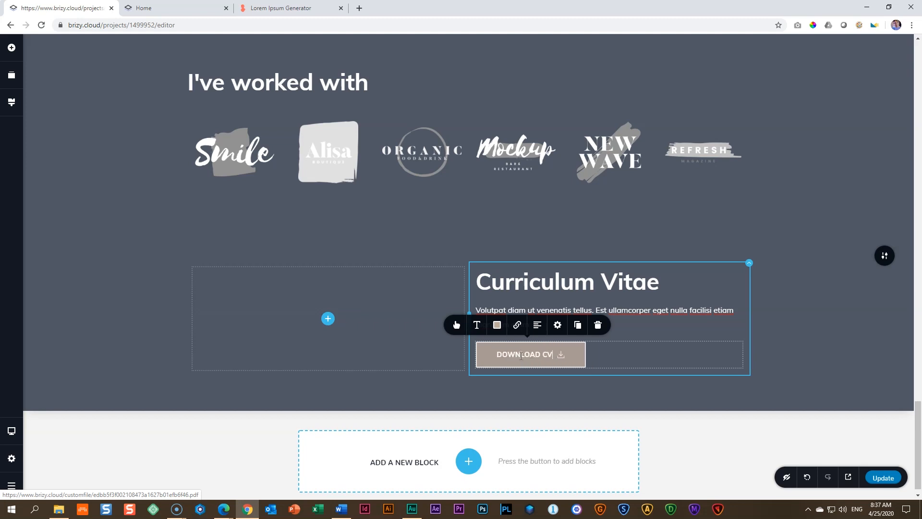
pyautogui.write(' (Updated April 2020')
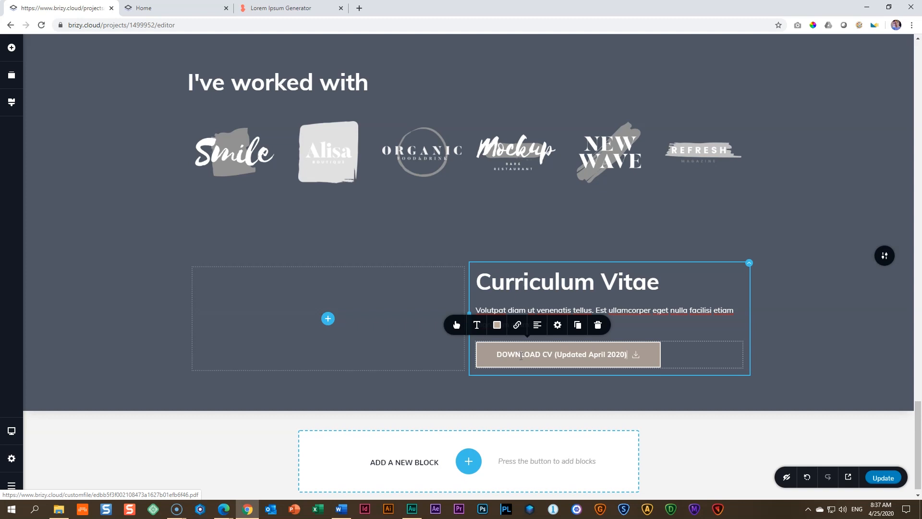
# Step: Increase the letter spacing of the download button's text to 1.5
pyautogui.click(476, 324)
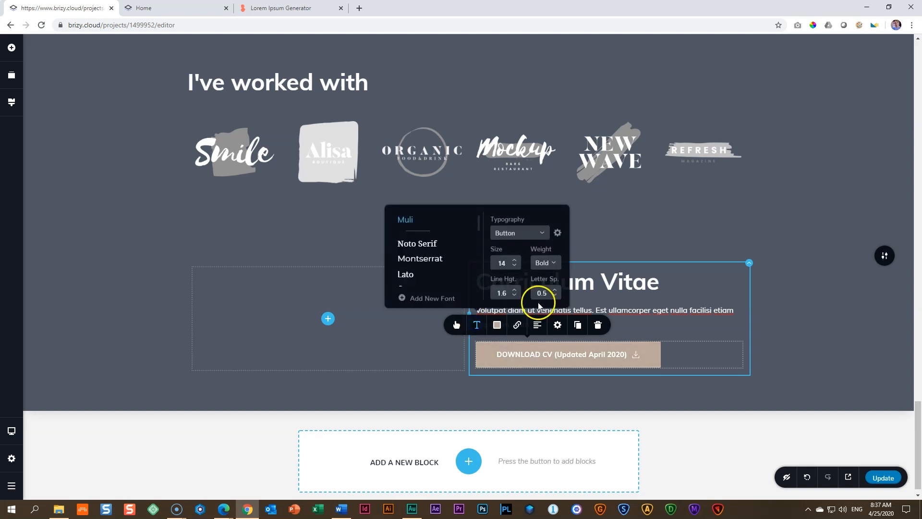
pyautogui.click(556, 292)
pyautogui.click(556, 291)
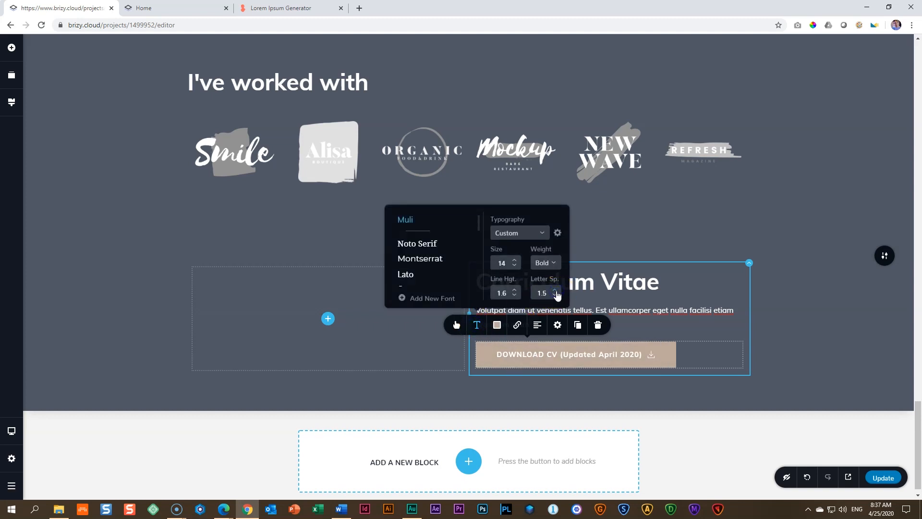
pyautogui.click(540, 388)
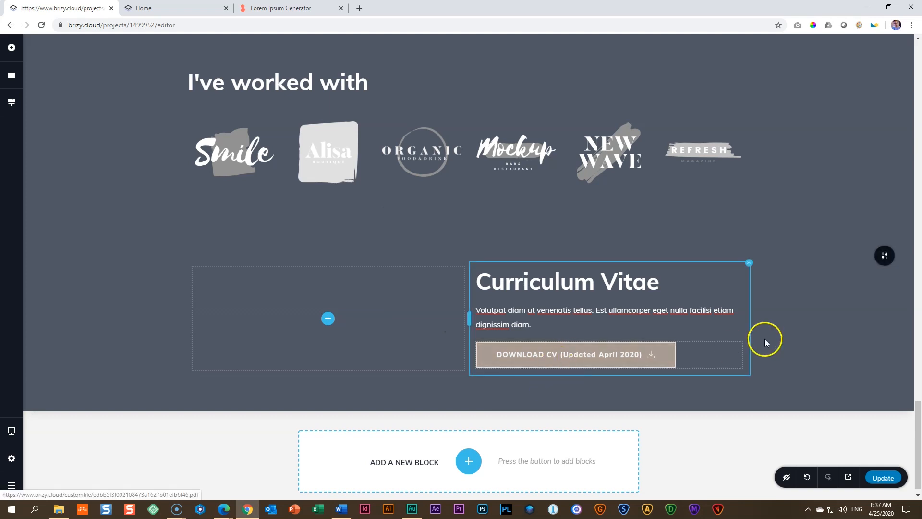
# Step: Insert a spacer between the Curriculum Vitae paragraph and the download button
pyautogui.scroll(20, 582, 357)
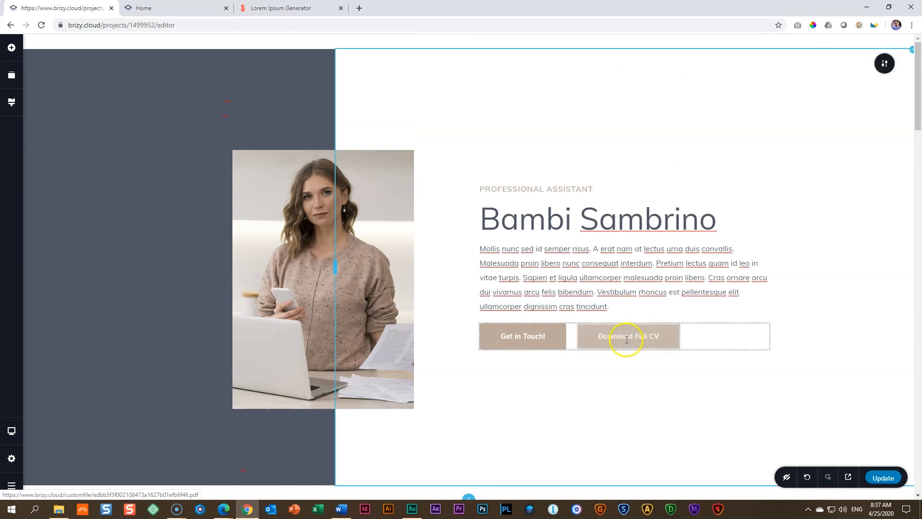
pyautogui.scroll(-20, 633, 340)
pyautogui.scroll(-5, 627, 353)
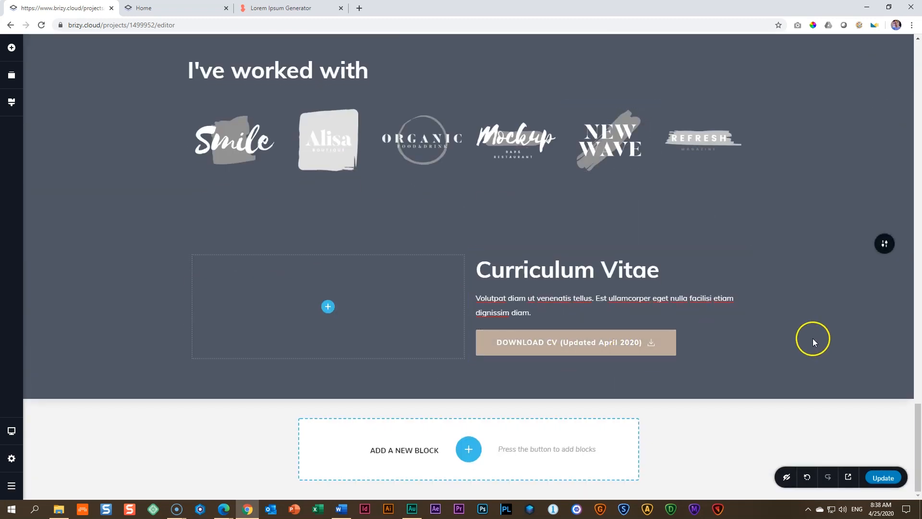
pyautogui.click(12, 47)
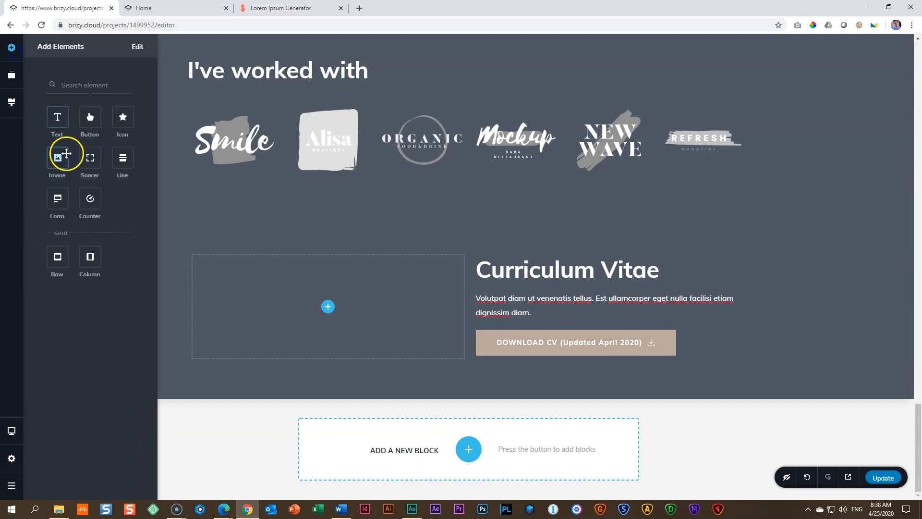
pyautogui.moveTo(90, 158); pyautogui.dragTo(491, 330)
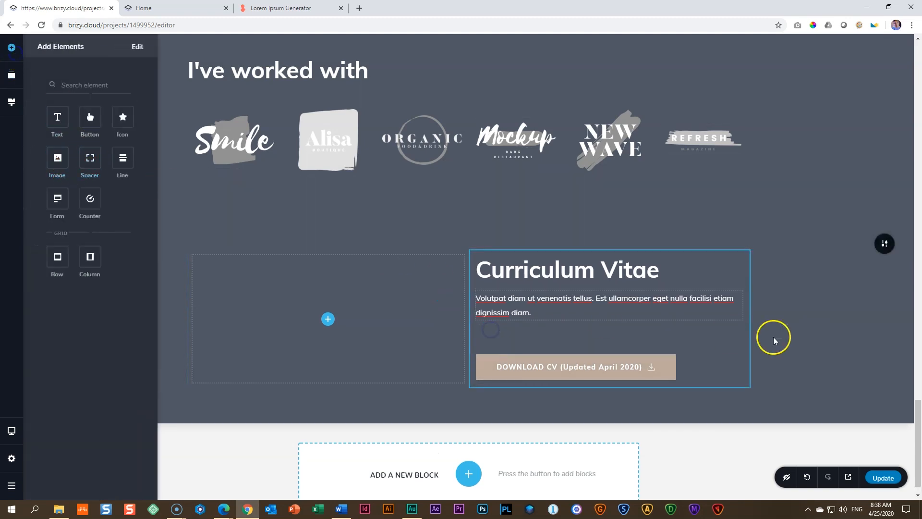
pyautogui.click(808, 341)
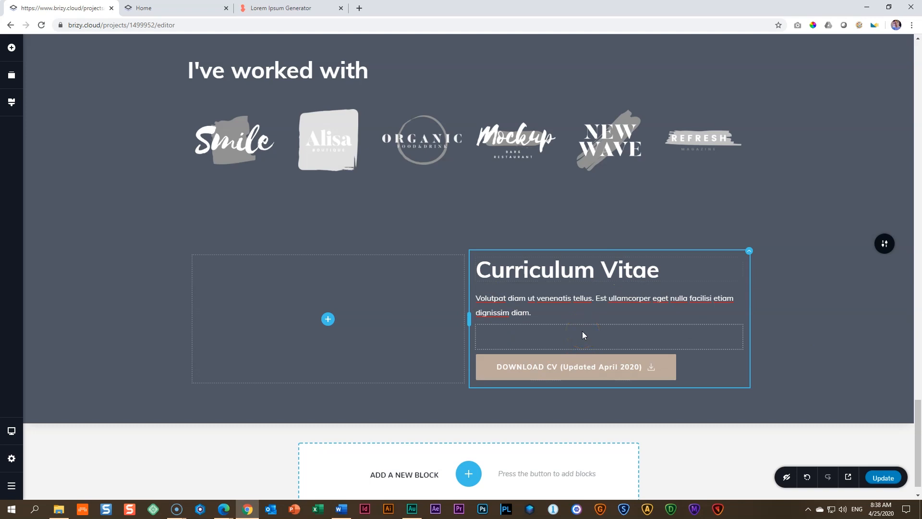
pyautogui.click(561, 327)
pyautogui.click(831, 312)
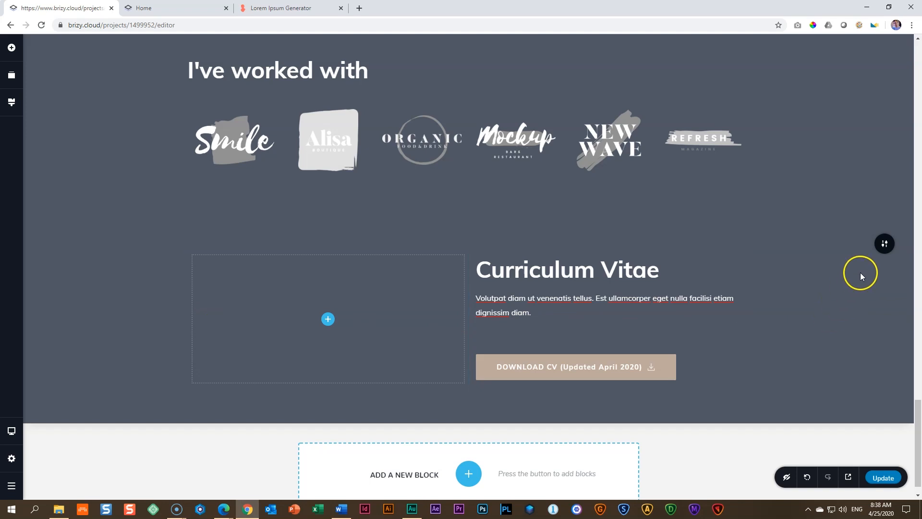
# Step: Switch the Curriculum Vitae block's background overlay to white and make the overlay fully transparent
pyautogui.moveTo(883, 246)
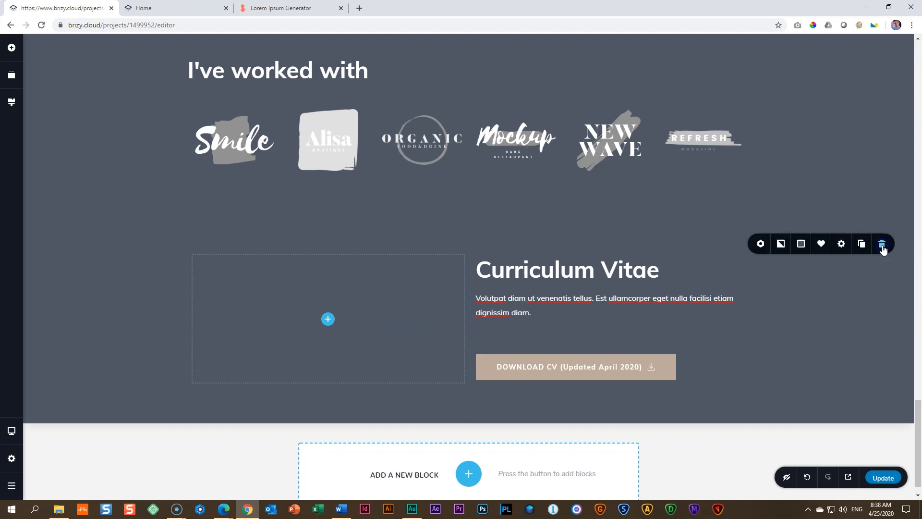
pyautogui.click(802, 245)
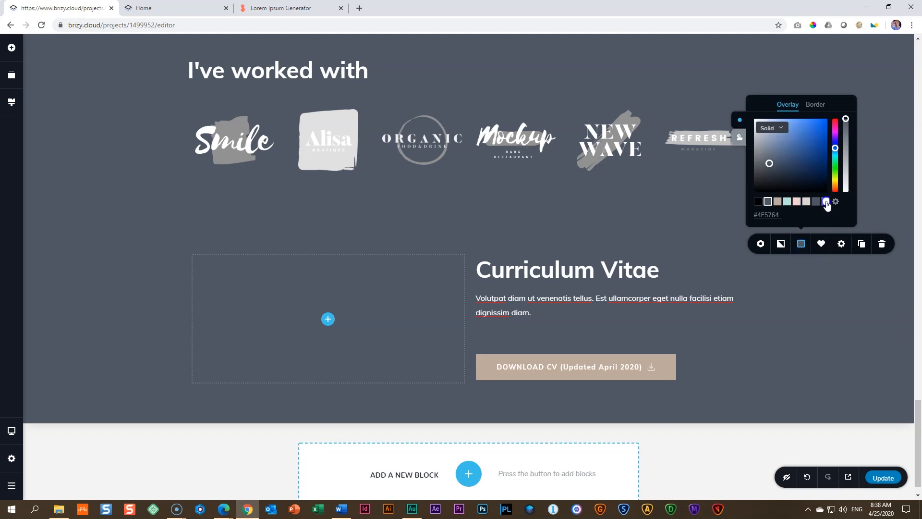
pyautogui.click(826, 202)
pyautogui.moveTo(848, 139); pyautogui.dragTo(853, 217)
pyautogui.click(850, 218)
pyautogui.click(737, 324)
# Step: Give the column containing the Curriculum Vitae text a dark slate background overlay
pyautogui.click(749, 251)
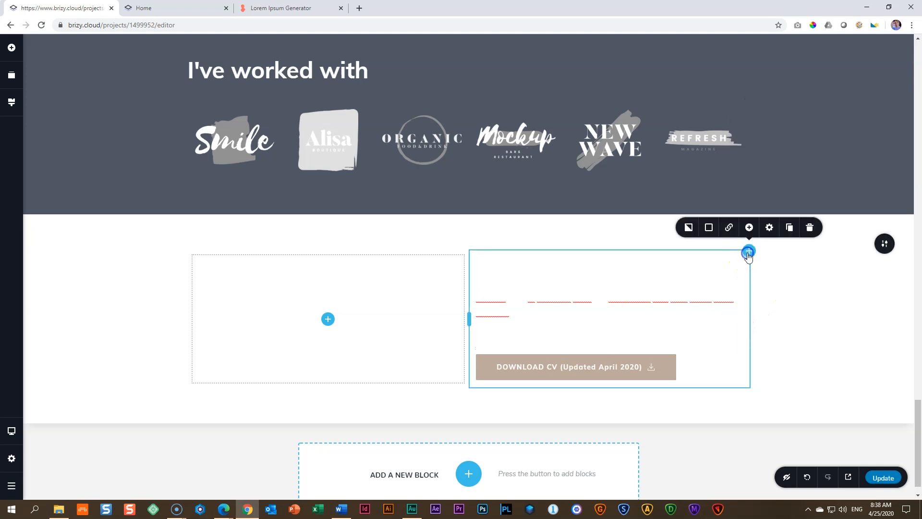
pyautogui.click(709, 227)
pyautogui.click(675, 189)
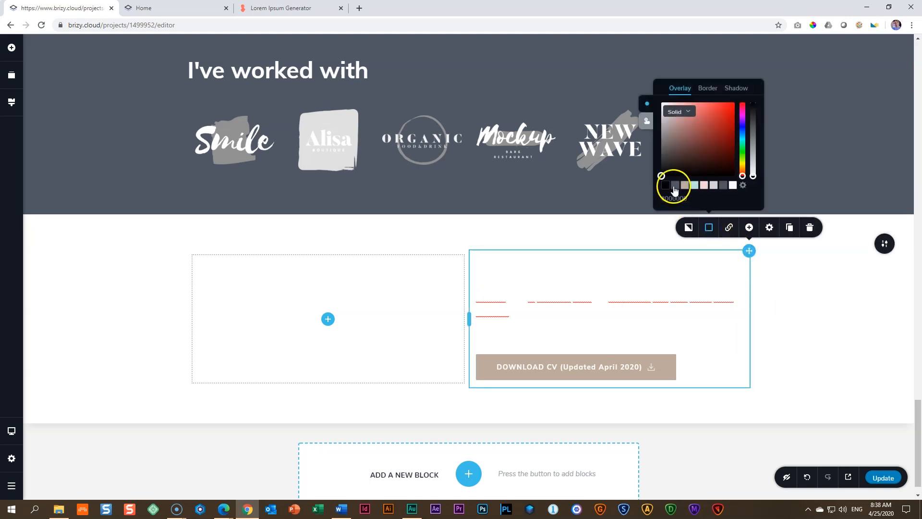
pyautogui.click(723, 354)
# Step: Set the Curriculum Vitae block's width to Full
pyautogui.click(875, 254)
pyautogui.click(885, 244)
pyautogui.click(842, 244)
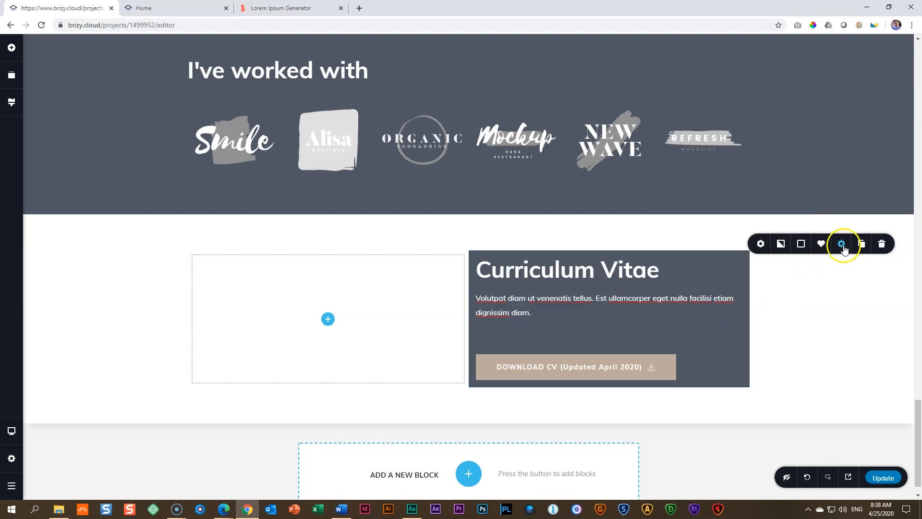
pyautogui.click(860, 157)
pyautogui.click(855, 186)
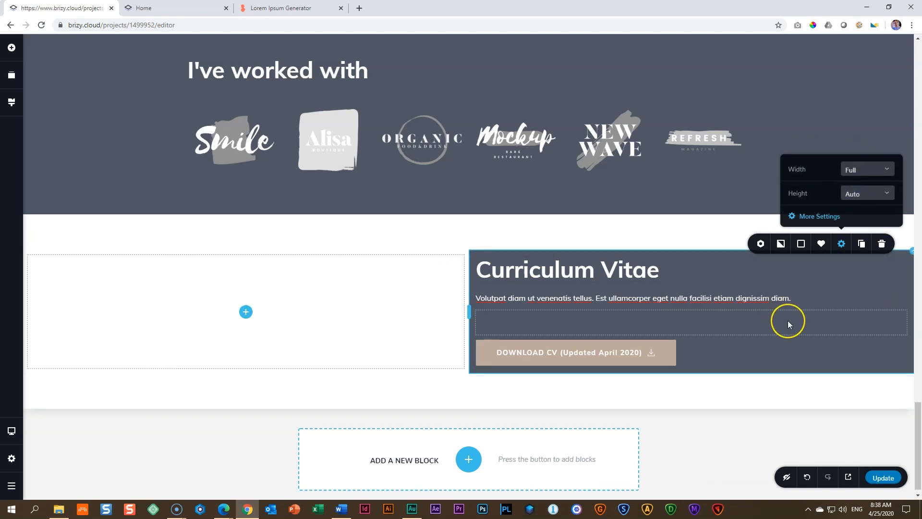
# Step: Reduce the Curriculum Vitae block's top and bottom padding to 0 px
pyautogui.click(829, 217)
pyautogui.moveTo(860, 129); pyautogui.dragTo(798, 132)
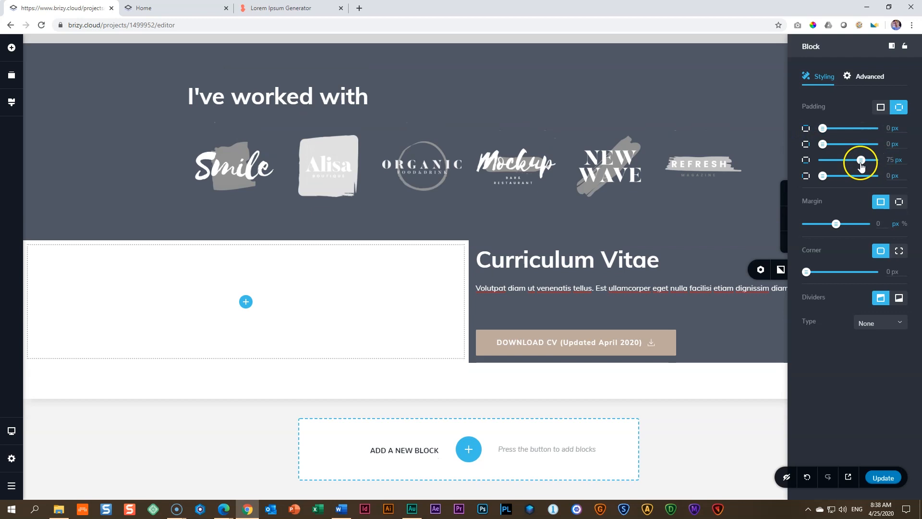
pyautogui.moveTo(860, 161); pyautogui.dragTo(811, 165)
pyautogui.click(690, 347)
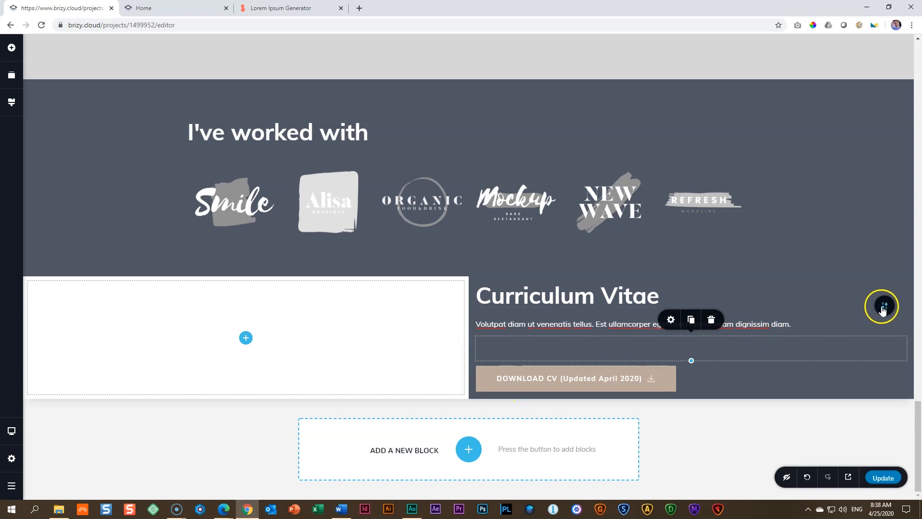
# Step: Center the text column's content vertically and set its left and right padding to 15%
pyautogui.click(907, 276)
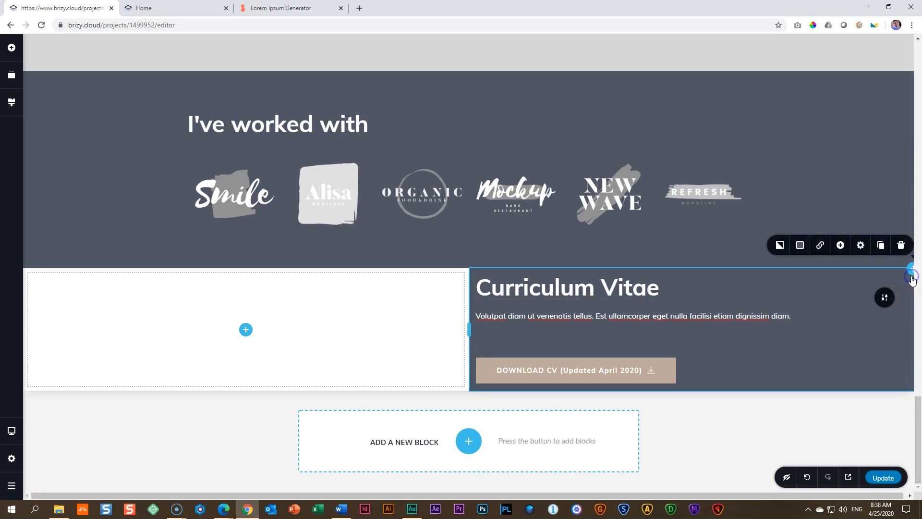
pyautogui.click(860, 246)
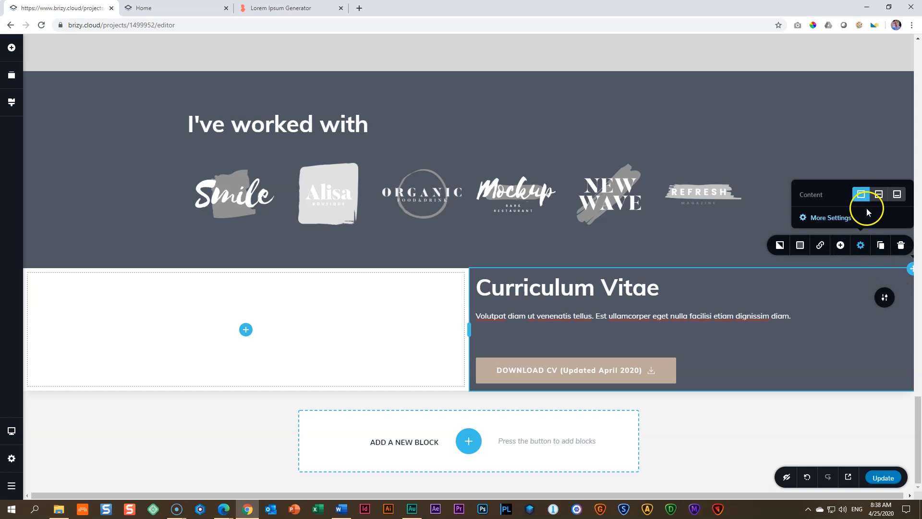
pyautogui.click(880, 195)
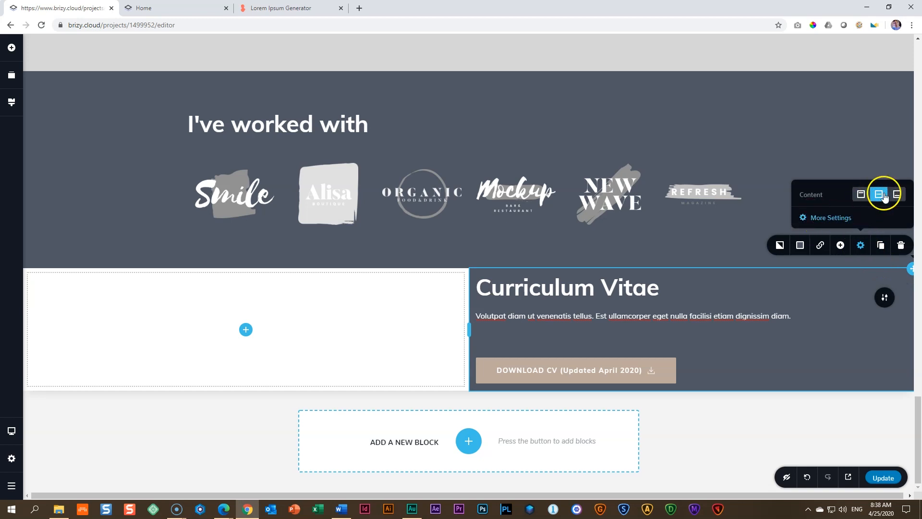
pyautogui.click(833, 219)
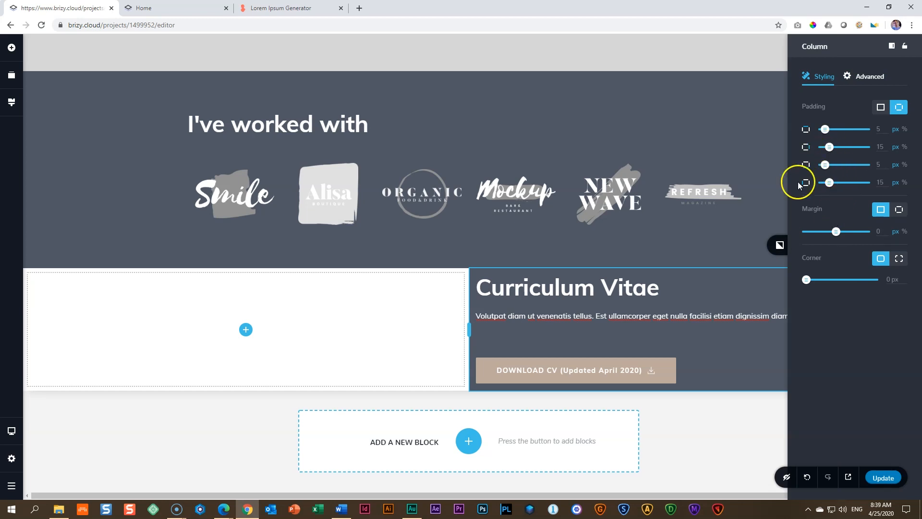
pyautogui.click(905, 182)
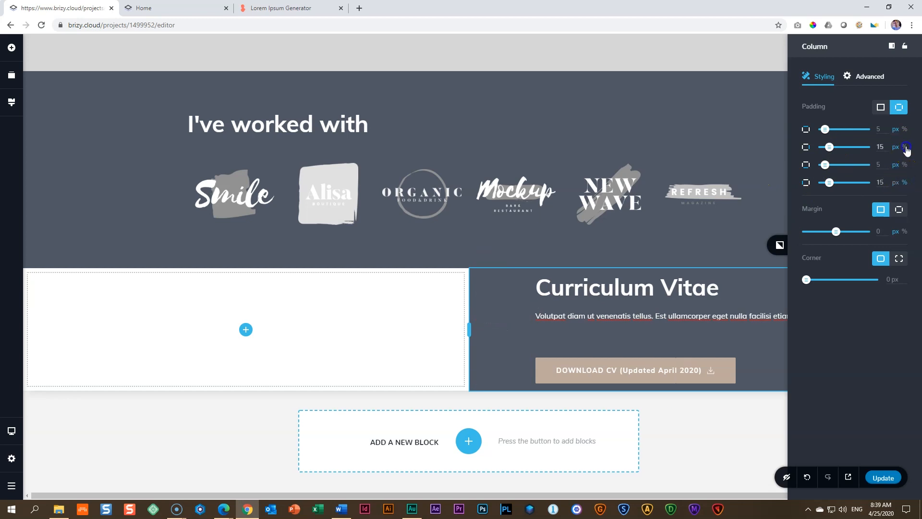
pyautogui.click(680, 312)
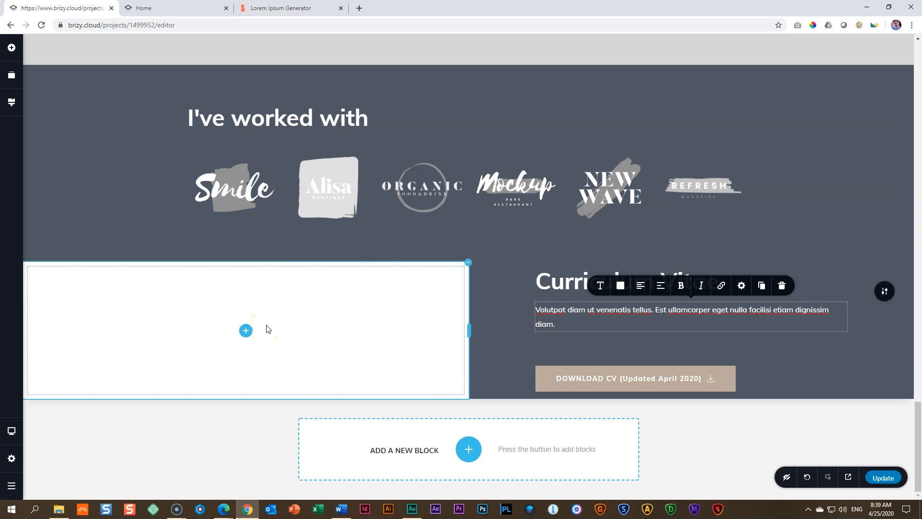
# Step: Add an image element to the empty column beside the Curriculum Vitae text and check the text column's content alignment
pyautogui.click(247, 331)
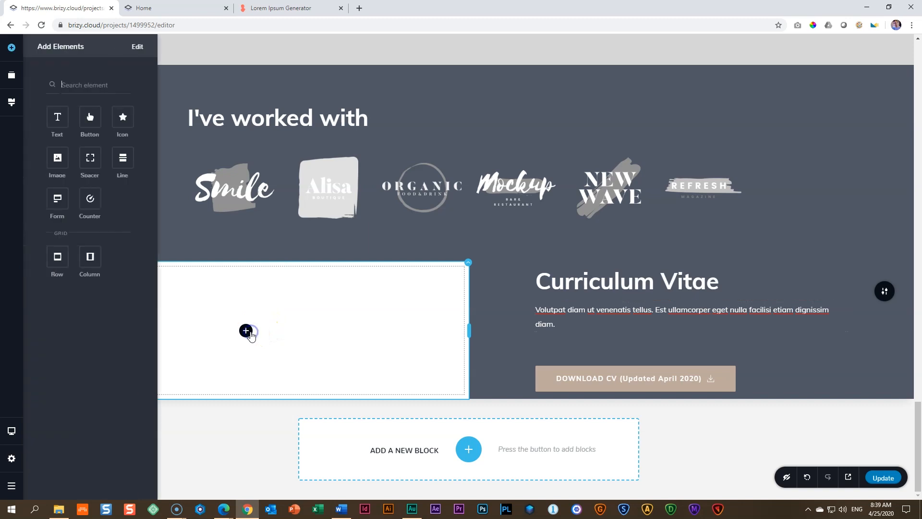
pyautogui.moveTo(59, 158); pyautogui.dragTo(251, 332)
pyautogui.click(295, 297)
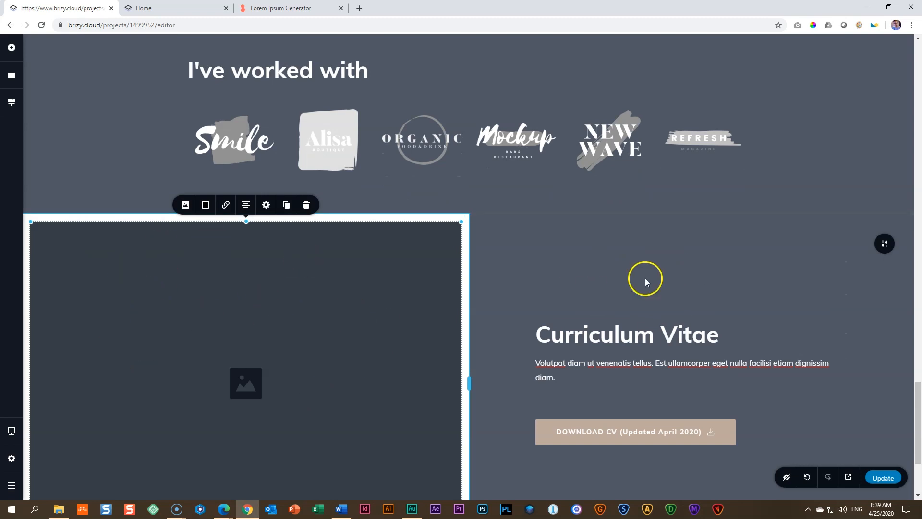
pyautogui.scroll(-3, 630, 243)
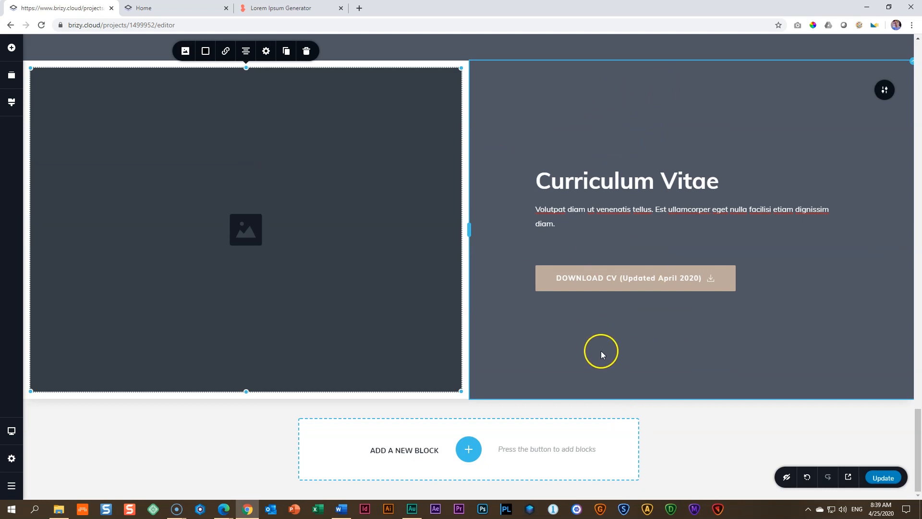
pyautogui.click(908, 70)
pyautogui.click(860, 84)
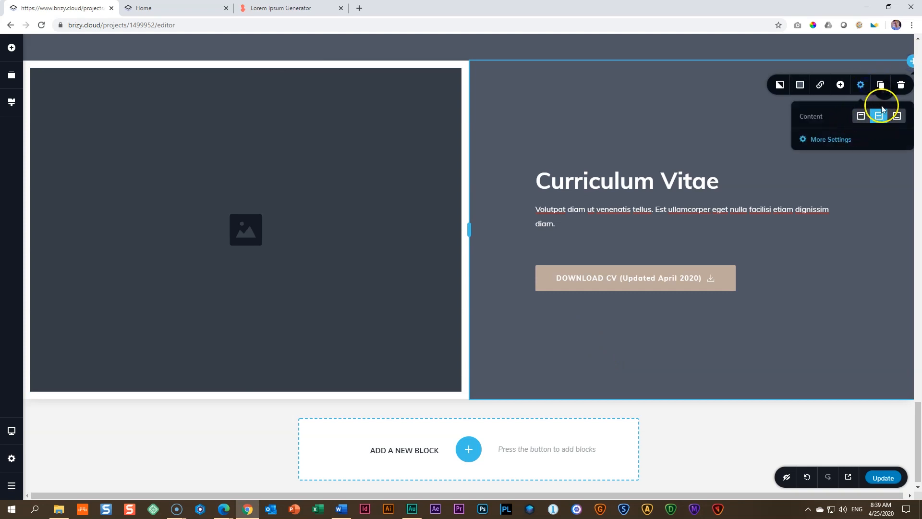
# Step: Upload "02 _ Second Image" from the CV Professional folder into the new image placeholder
pyautogui.click(239, 212)
pyautogui.click(186, 409)
pyautogui.click(204, 471)
pyautogui.click(265, 104)
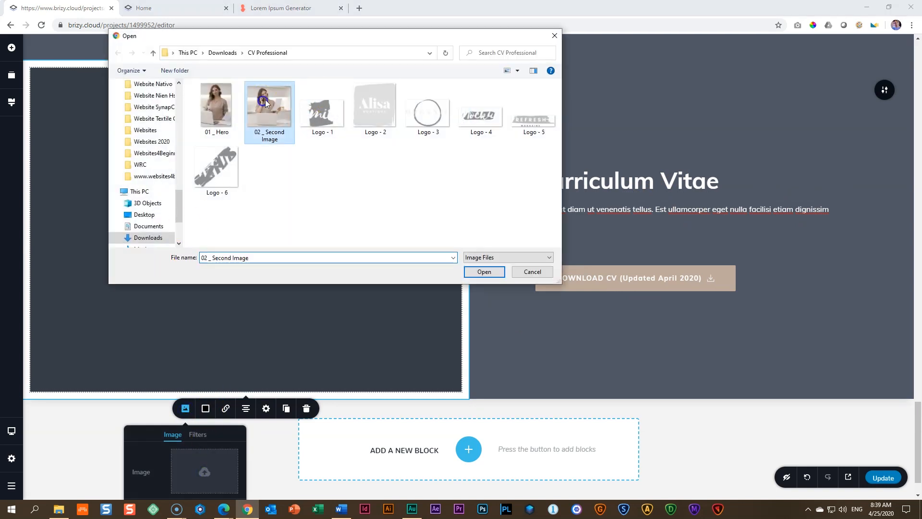
pyautogui.click(481, 271)
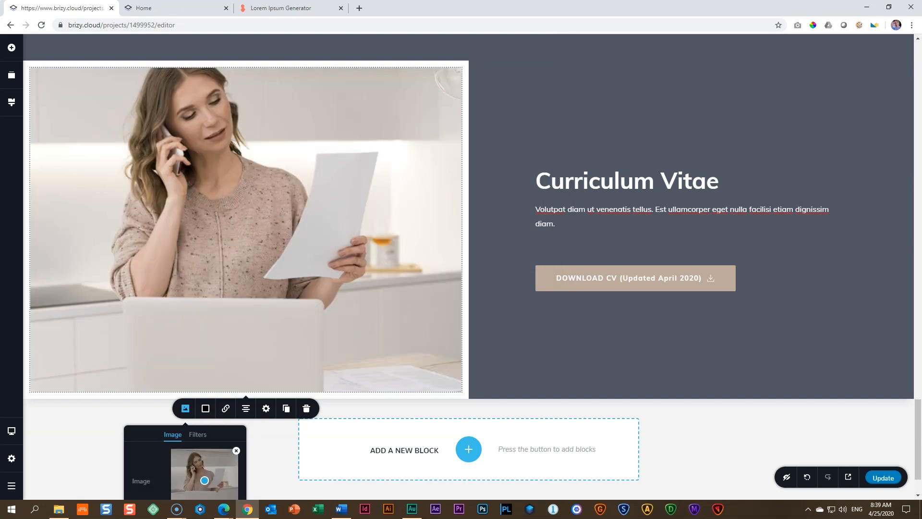
# Step: Set the uploaded picture's height to 100% and scale it down to slightly over half the column's width
pyautogui.click(279, 248)
pyautogui.click(266, 409)
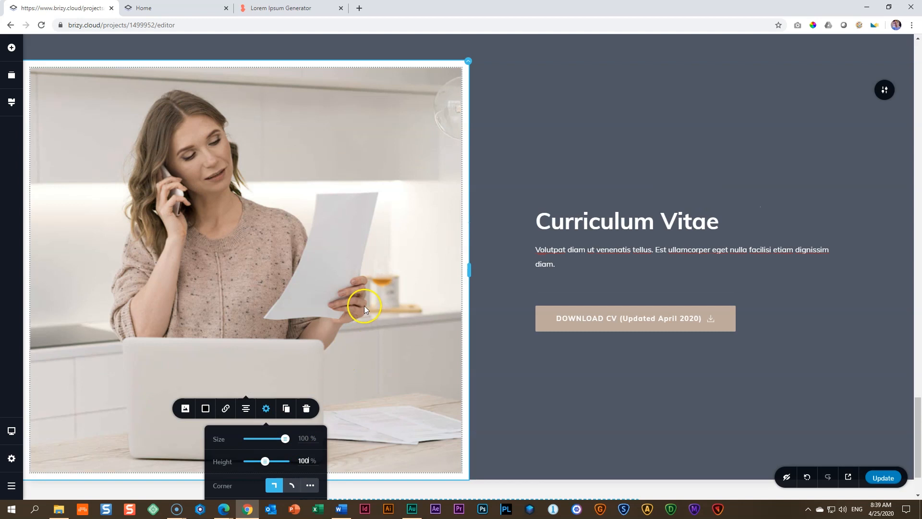
pyautogui.click(365, 306)
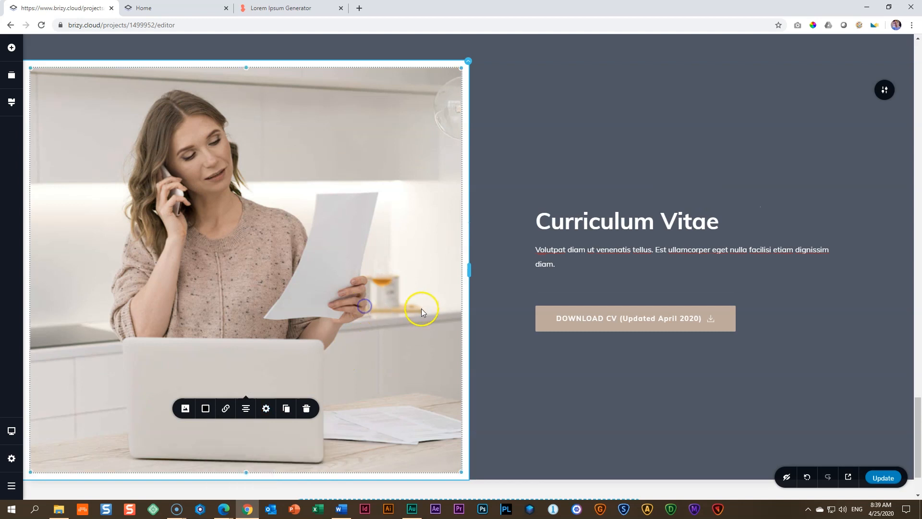
pyautogui.moveTo(459, 472); pyautogui.dragTo(372, 372)
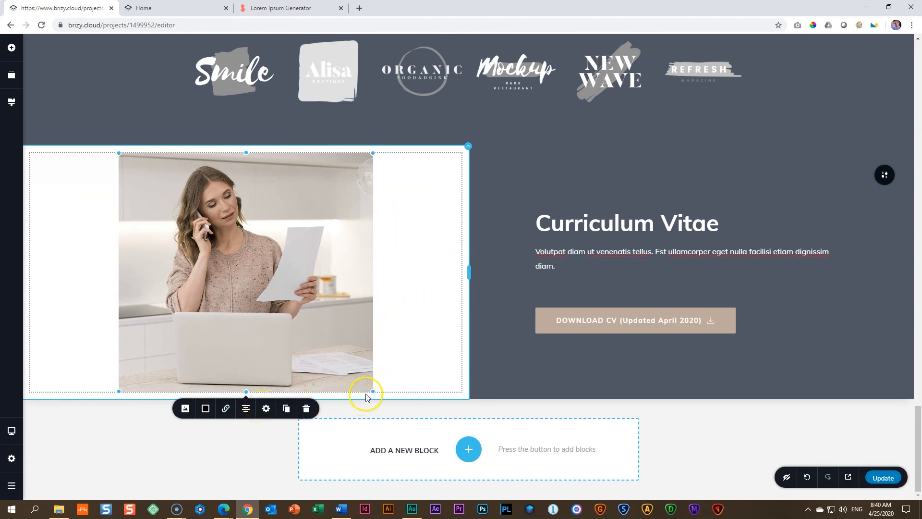
# Step: Scale the picture to 57% and set the padding of its column to 0 px on all sides
pyautogui.moveTo(375, 393); pyautogui.dragTo(371, 383)
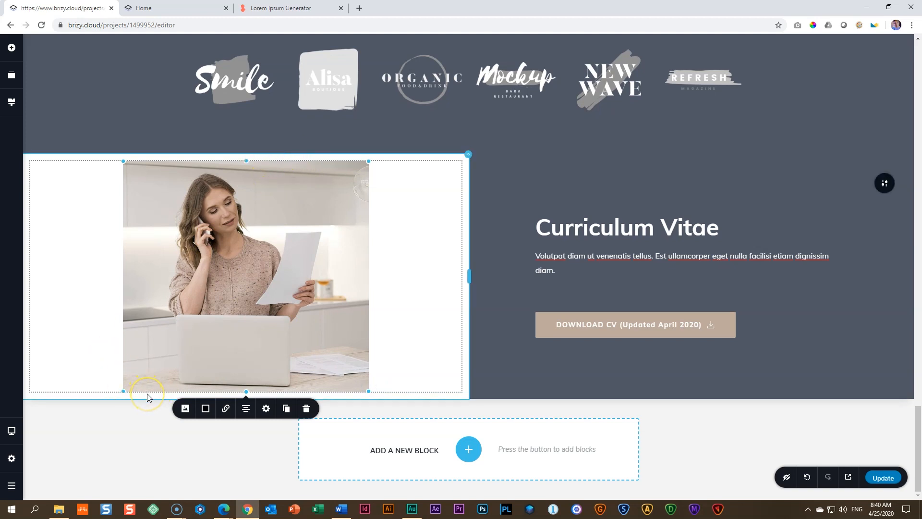
pyautogui.click(468, 154)
pyautogui.click(488, 179)
pyautogui.click(465, 233)
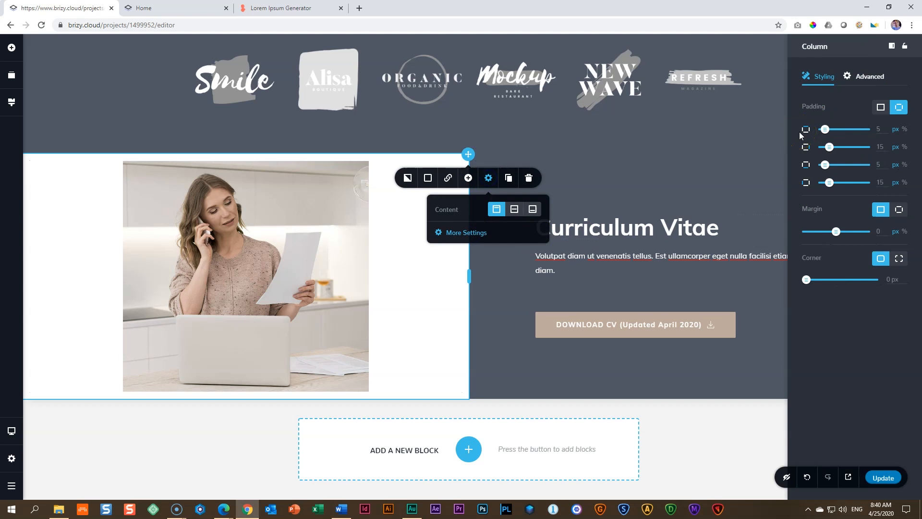
pyautogui.click(888, 109)
pyautogui.moveTo(809, 137)
pyautogui.mouseDown()
pyautogui.moveTo(842, 130)
pyautogui.moveTo(776, 128)
pyautogui.moveTo(798, 132)
pyautogui.mouseUp()
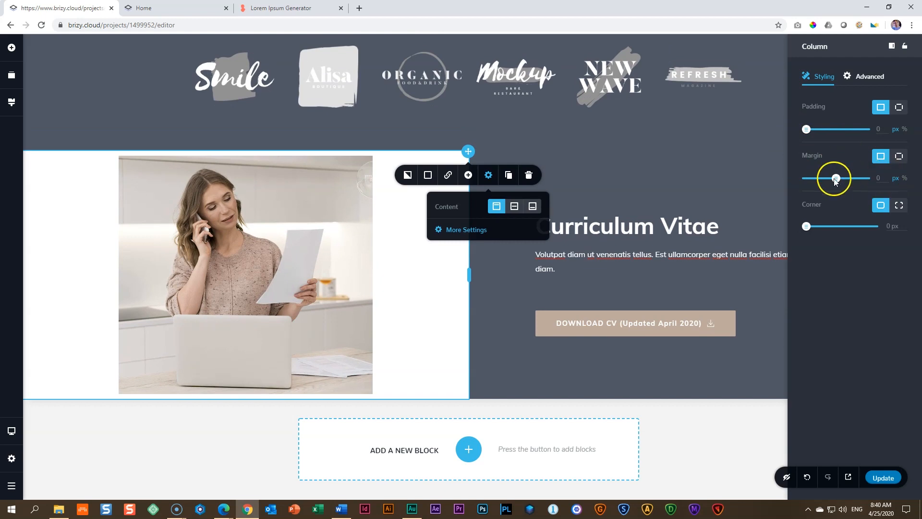
# Step: Set the picture's top and bottom margins to 0 px
pyautogui.click(242, 235)
pyautogui.click(266, 412)
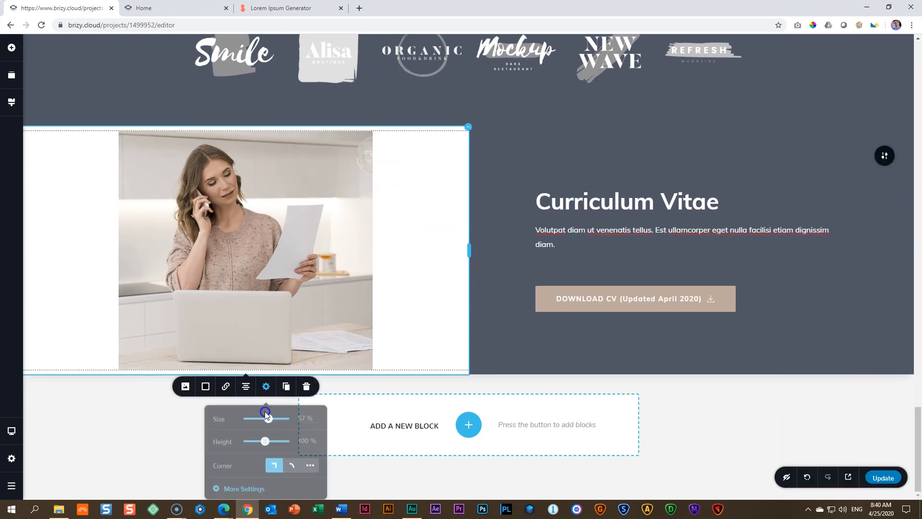
pyautogui.click(244, 489)
pyautogui.click(831, 196)
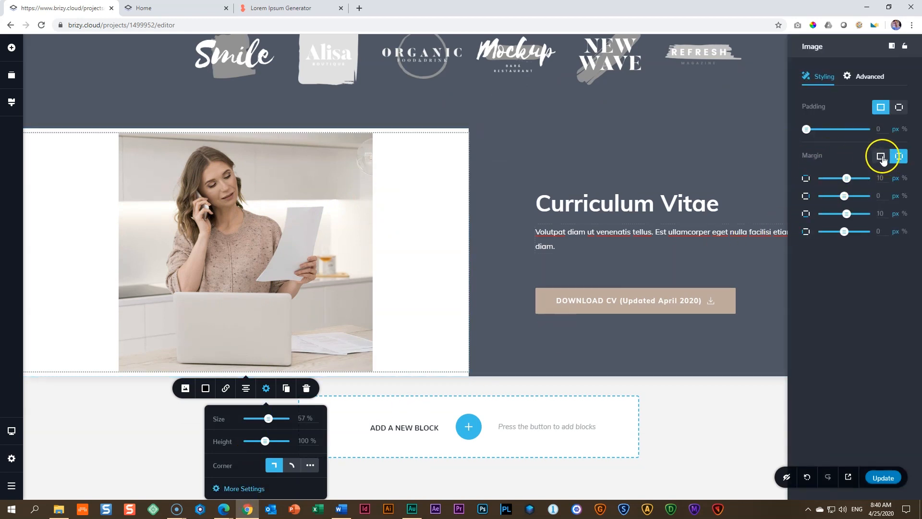
pyautogui.moveTo(886, 178); pyautogui.dragTo(850, 176)
pyautogui.write('0')
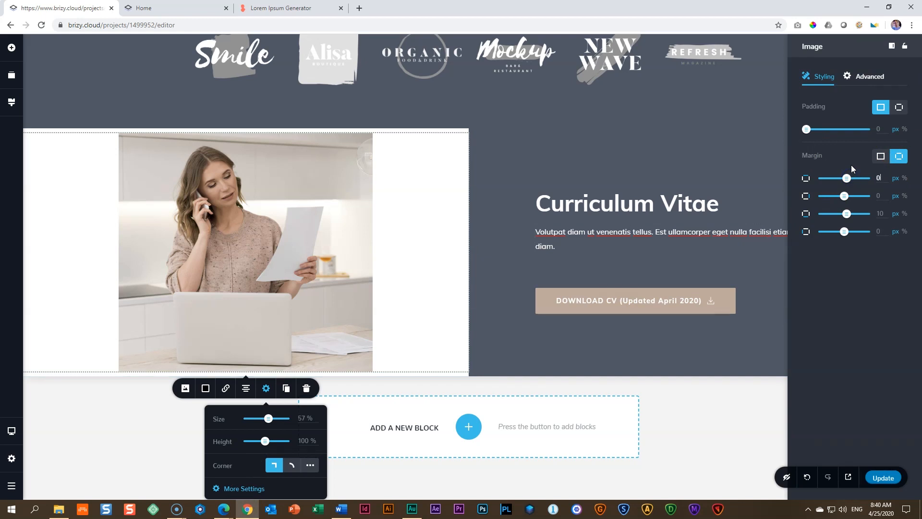
pyautogui.click(887, 209)
pyautogui.moveTo(886, 209); pyautogui.dragTo(860, 214)
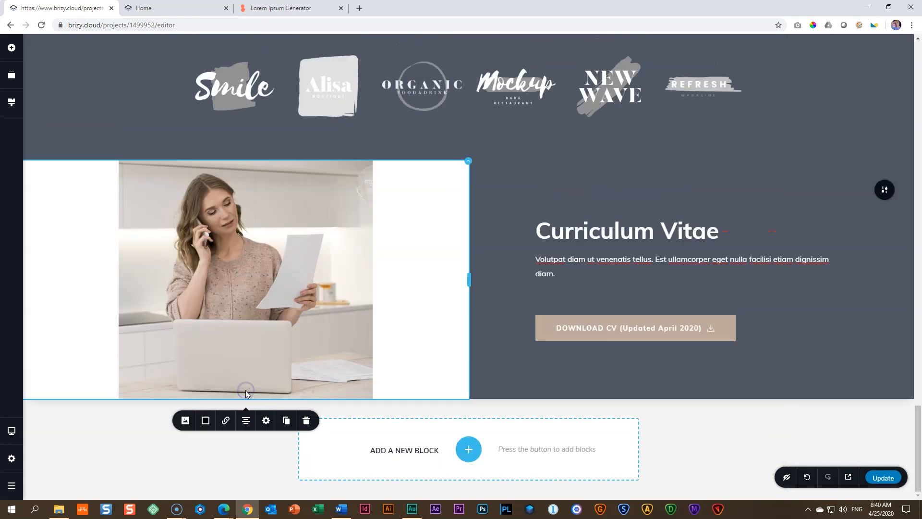
# Step: Right-align the picture within its column and set its bottom margin to -100 px so it overlaps the block's lower edge
pyautogui.click(245, 421)
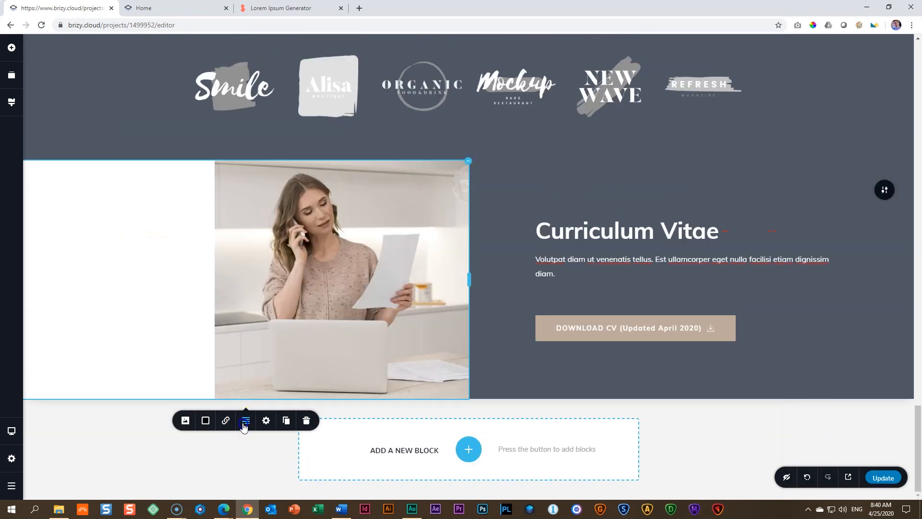
pyautogui.click(345, 272)
pyautogui.click(266, 422)
pyautogui.click(252, 487)
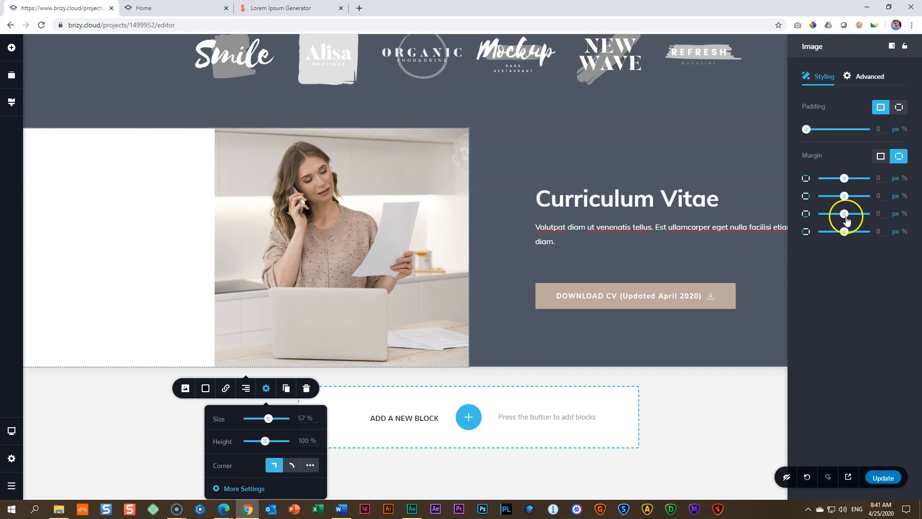
pyautogui.moveTo(846, 215); pyautogui.dragTo(822, 216)
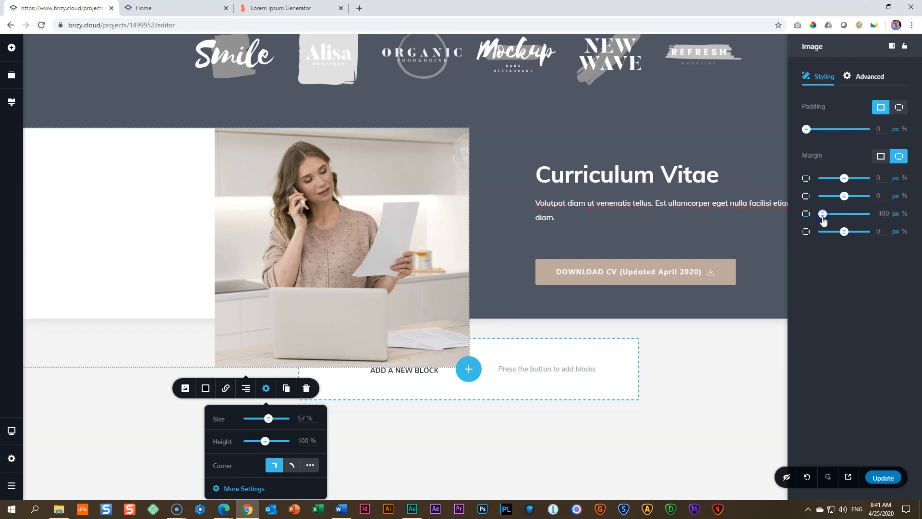
pyautogui.moveTo(845, 178); pyautogui.dragTo(834, 177)
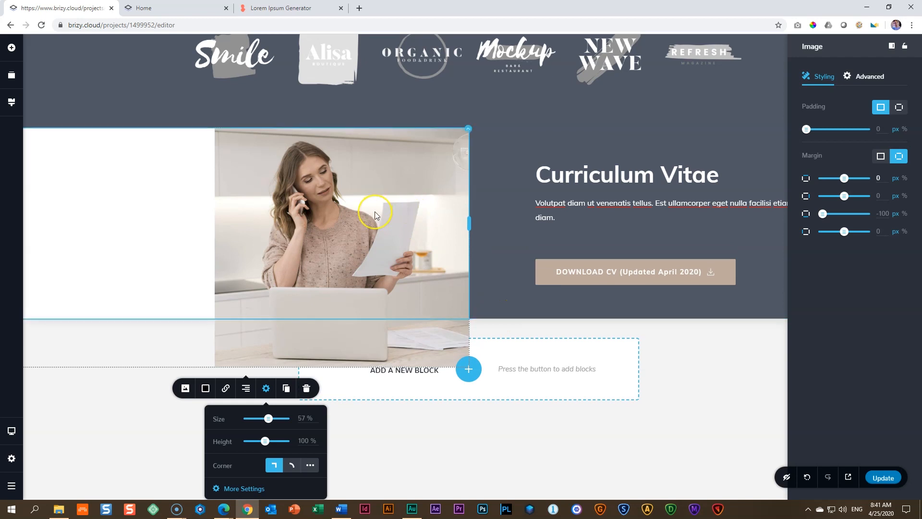
pyautogui.click(489, 417)
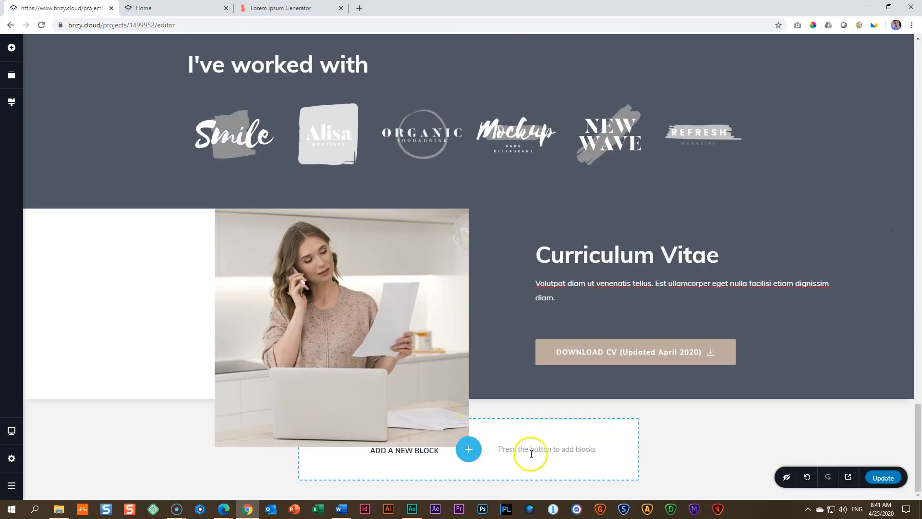
# Step: Enlarge the picture slightly and proportionally from its lower-left corner
pyautogui.click(278, 375)
pyautogui.moveTo(215, 447); pyautogui.dragTo(171, 475)
pyautogui.click(344, 334)
pyautogui.click(701, 454)
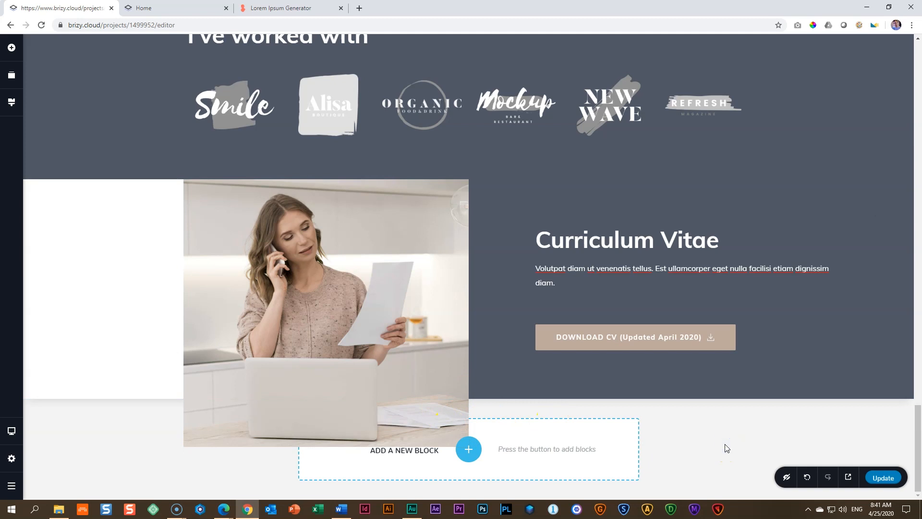
# Step: Save the page update and switch the editor to the tablet view
pyautogui.click(879, 479)
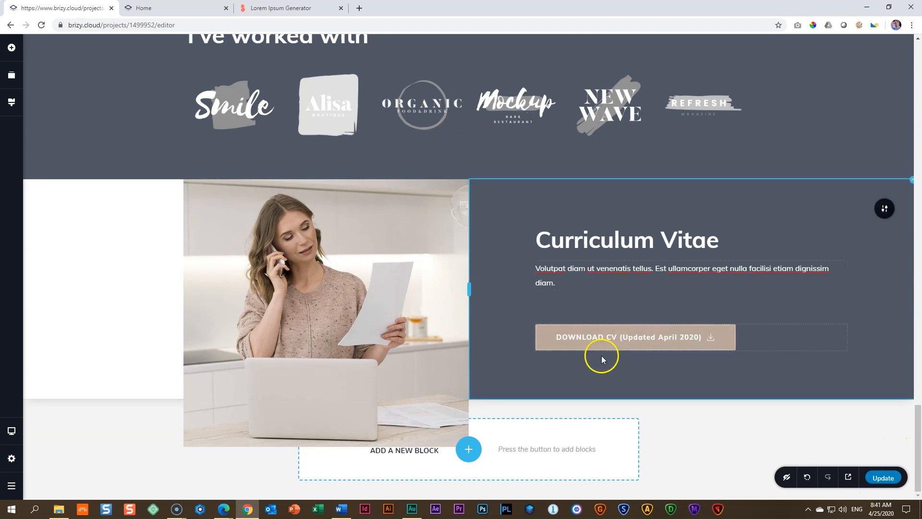
pyautogui.click(12, 432)
pyautogui.click(58, 423)
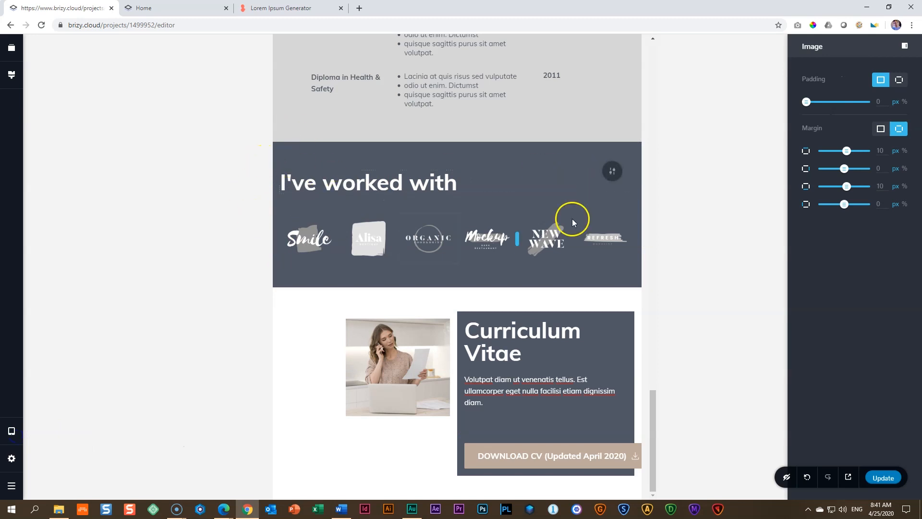
# Step: Set the left and right padding of the "I've worked with" block to 50 px for tablet
pyautogui.click(609, 172)
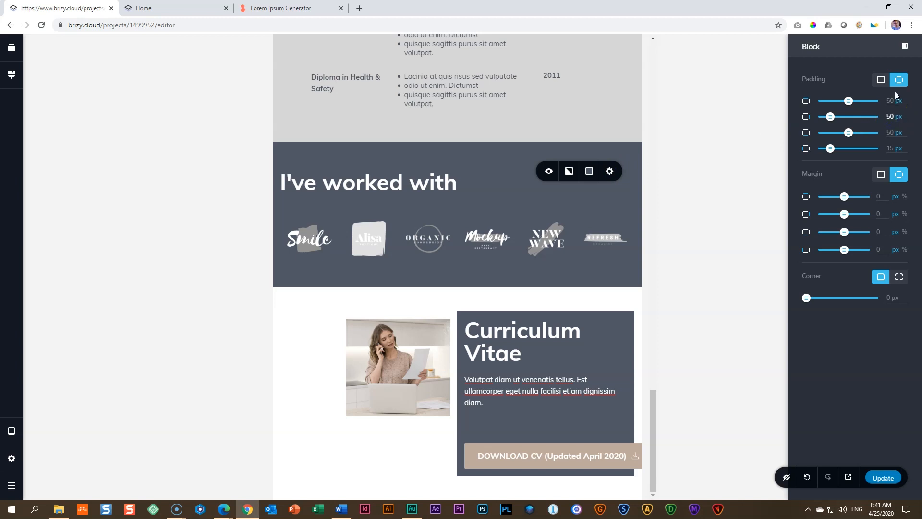
pyautogui.click(893, 146)
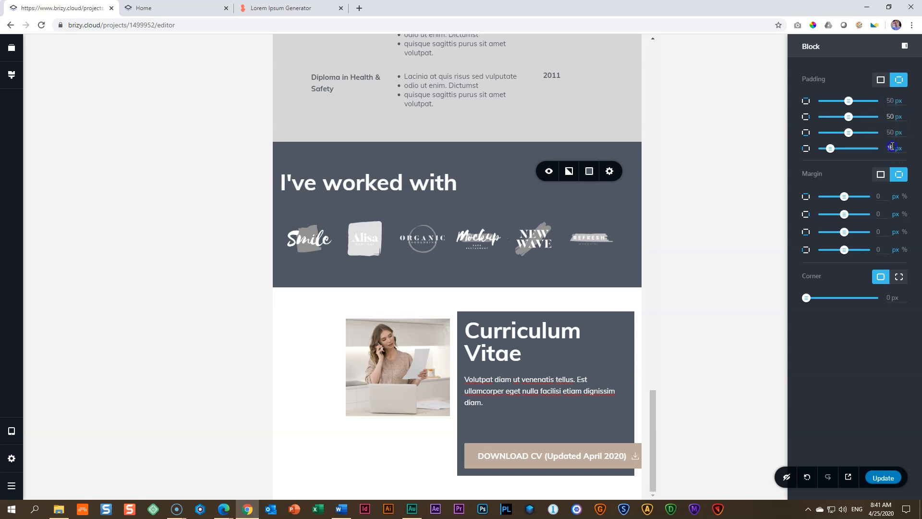
pyautogui.write('0')
pyautogui.click(598, 247)
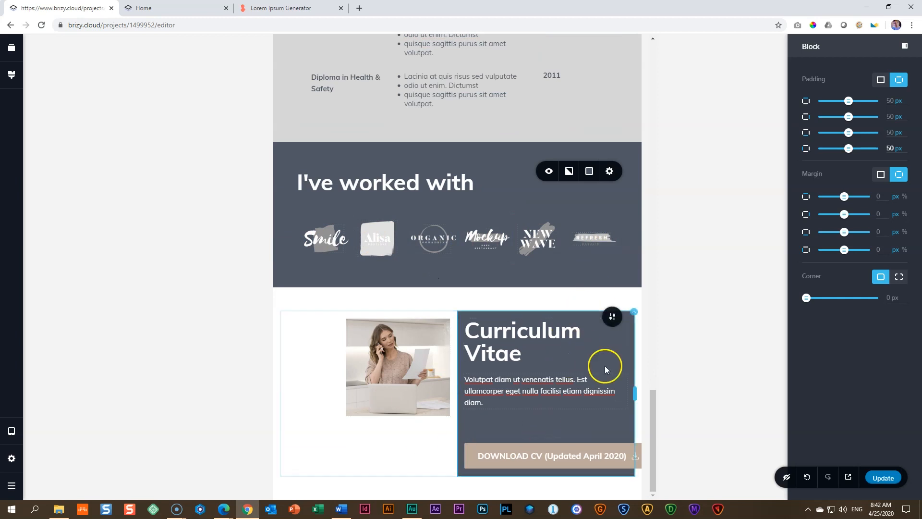
# Step: Set the Curriculum Vitae block's tablet padding to 0 px on all sides
pyautogui.click(612, 317)
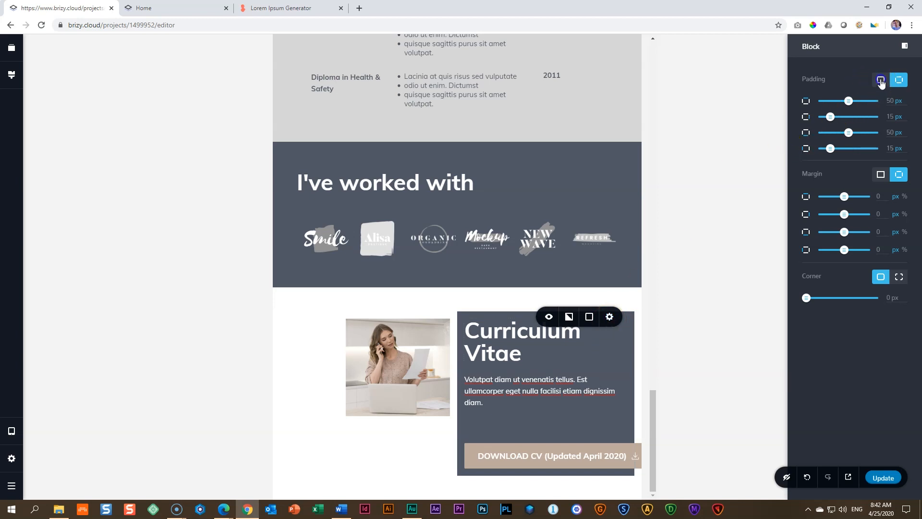
pyautogui.click(882, 81)
pyautogui.moveTo(849, 100); pyautogui.dragTo(796, 105)
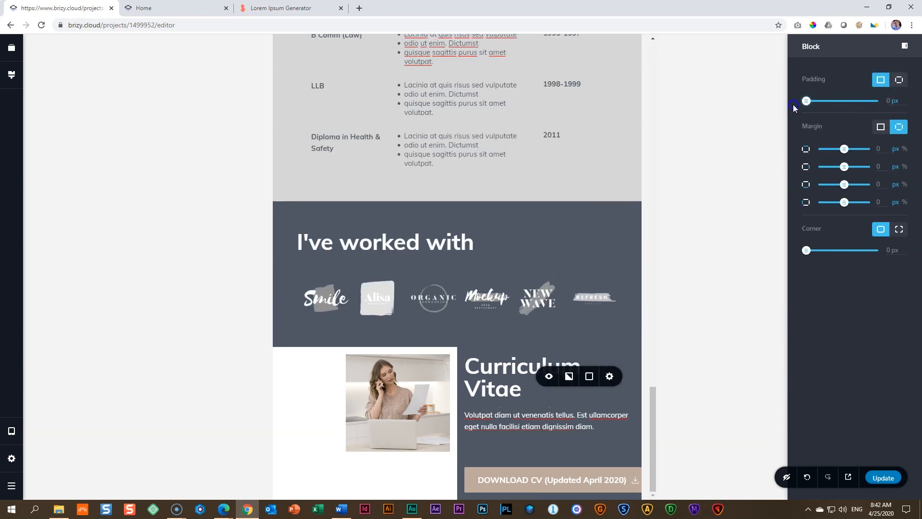
# Step: Set the font size of the "Curriculum Vitae" heading to 28 for tablet
pyautogui.click(492, 387)
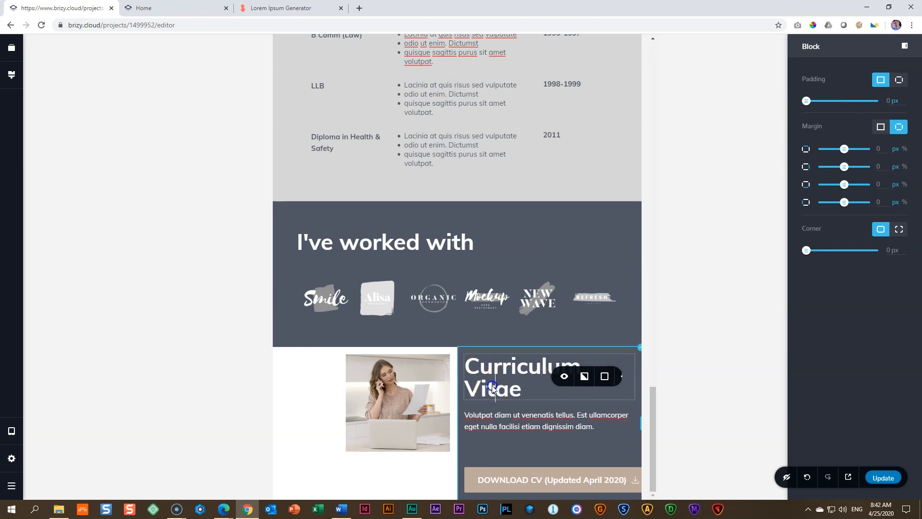
pyautogui.click(539, 337)
pyautogui.doubleClick(514, 273)
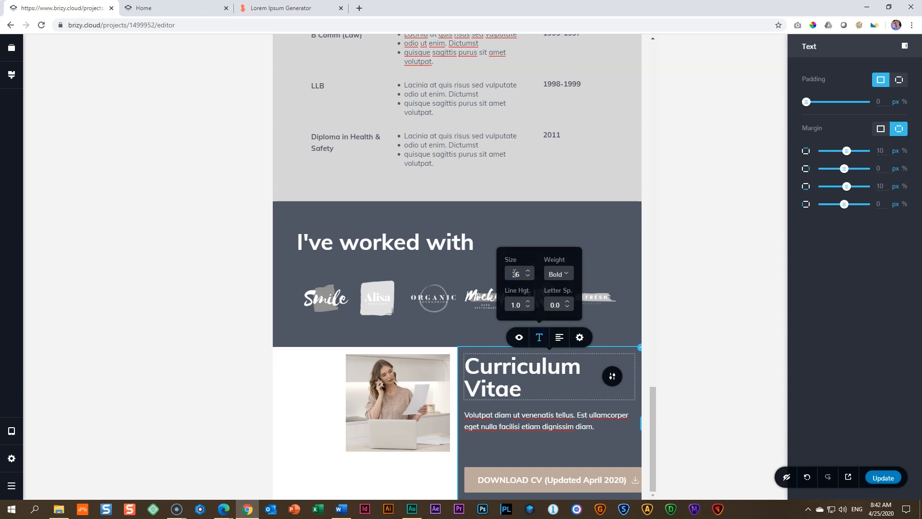
pyautogui.click(515, 301)
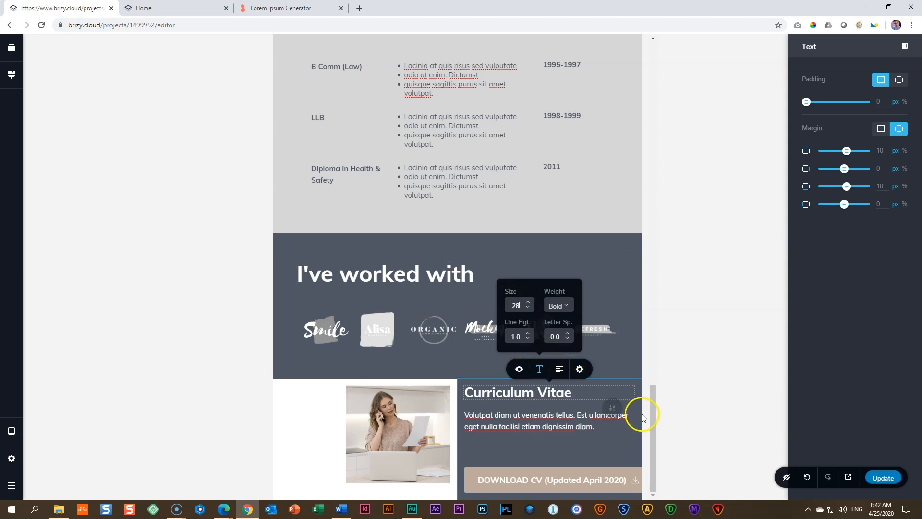
# Step: Set the left and right padding of the Curriculum Vitae text column to 50 px for tablet
pyautogui.click(640, 384)
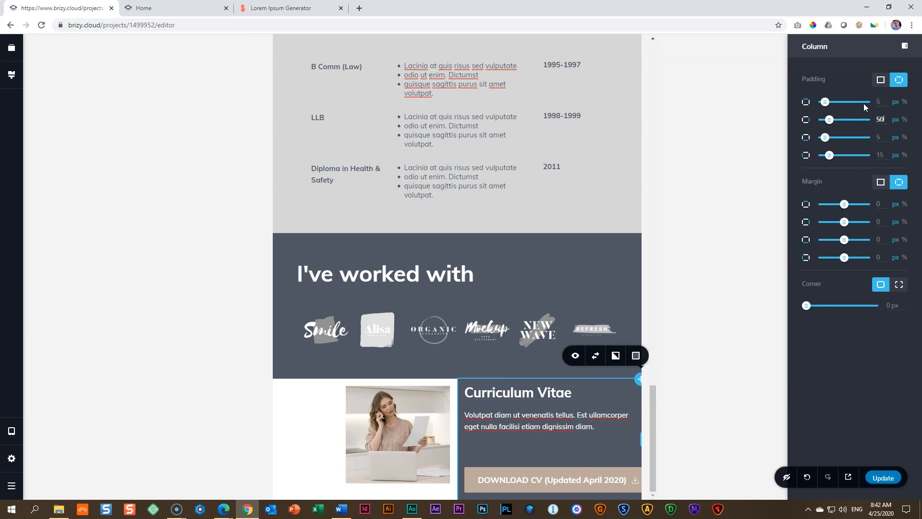
pyautogui.doubleClick(882, 155)
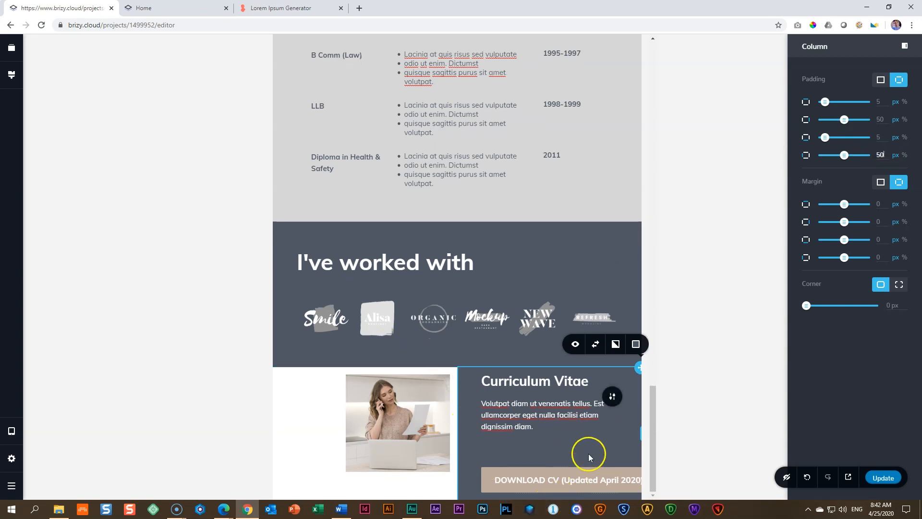
pyautogui.click(653, 466)
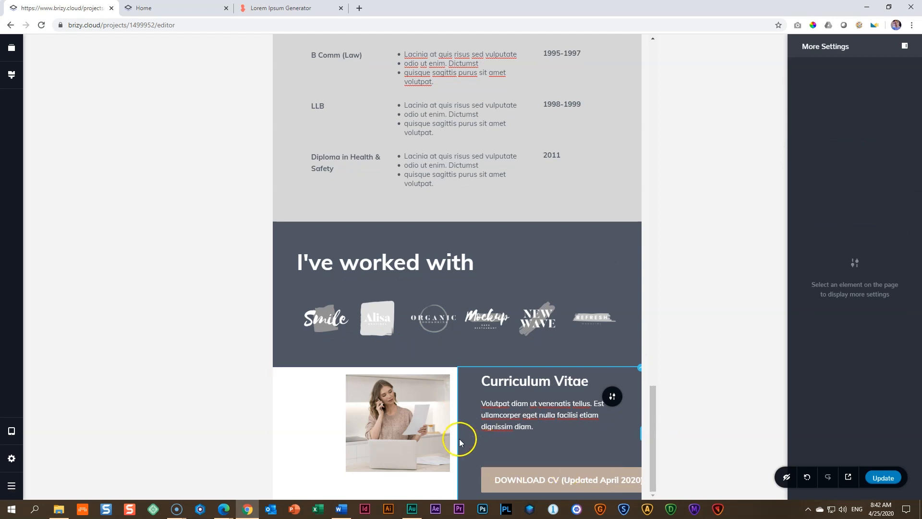
# Step: Narrow the picture column to about 30% of the block's width and widen the text column to fill the remaining space
pyautogui.moveTo(457, 446); pyautogui.dragTo(383, 434)
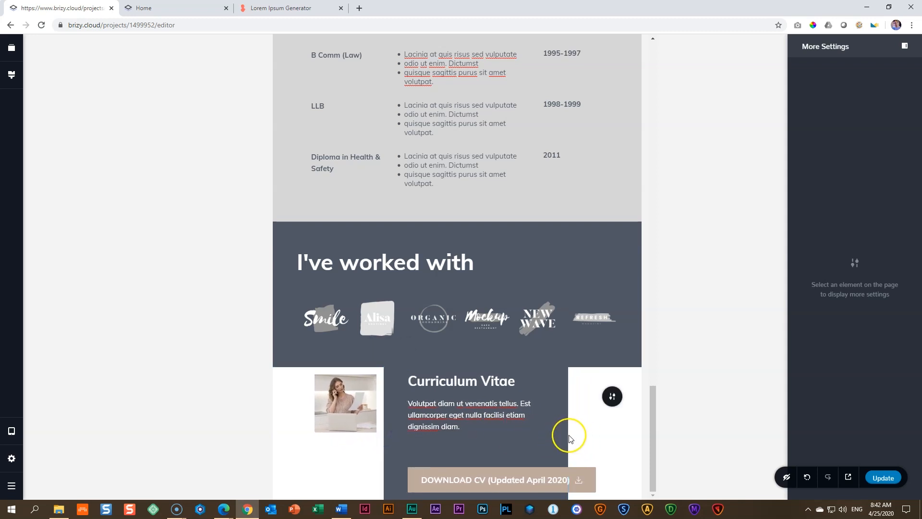
pyautogui.moveTo(565, 434); pyautogui.dragTo(655, 482)
pyautogui.moveTo(385, 343); pyautogui.dragTo(384, 343)
pyautogui.moveTo(655, 427); pyautogui.dragTo(657, 482)
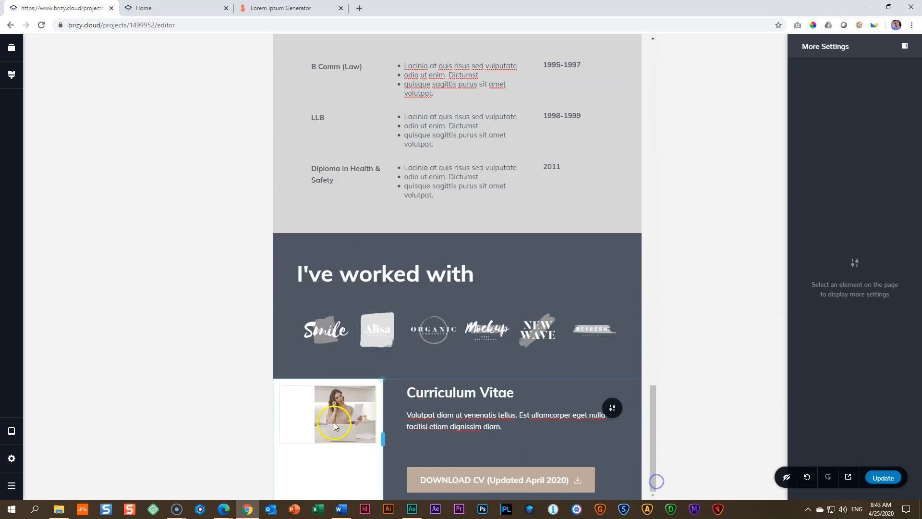
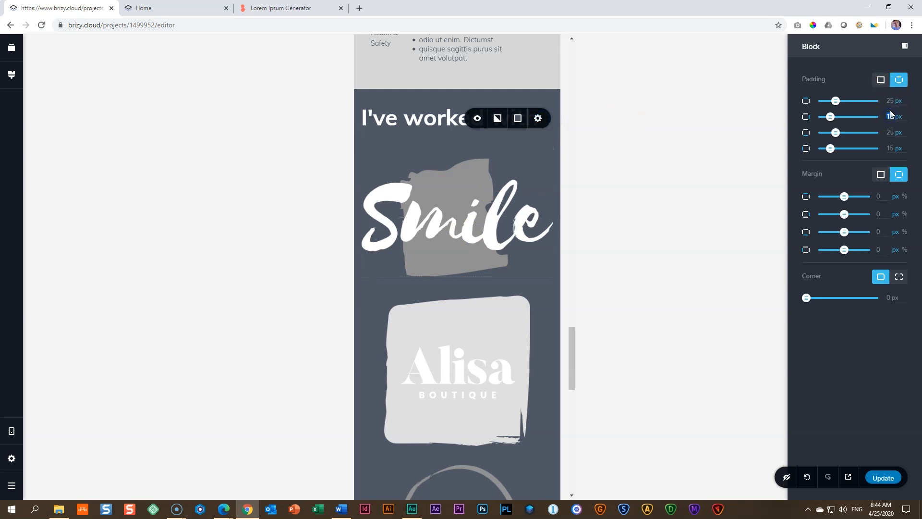
# Step: Set the "I've worked with" block's left and right padding to 35 px for mobile and shrink the Smile logo to fit inside its column
pyautogui.click(889, 150)
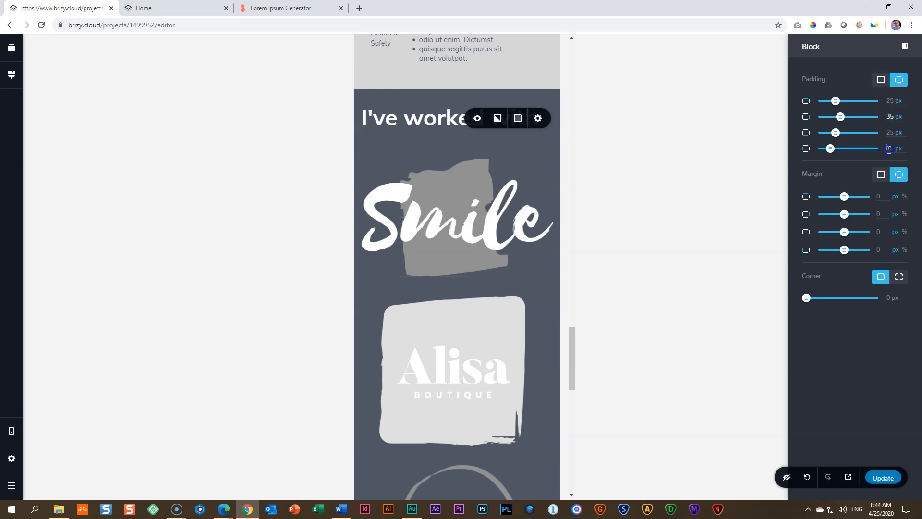
pyautogui.click(525, 211)
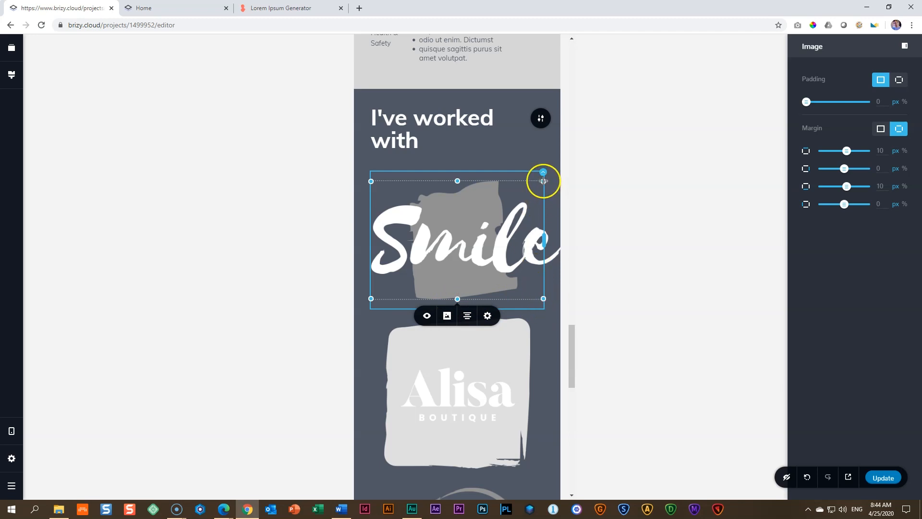
pyautogui.moveTo(456, 180); pyautogui.dragTo(504, 186)
pyautogui.moveTo(543, 287); pyautogui.dragTo(537, 287)
pyautogui.click(533, 230)
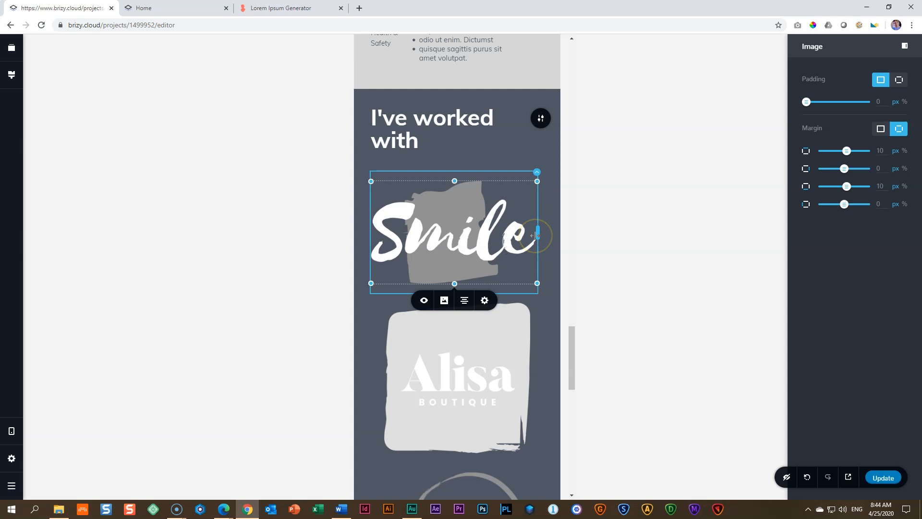
# Step: Narrow each of the six logo columns to about 50% of the block's width so that they sit two per row
pyautogui.moveTo(532, 235); pyautogui.dragTo(456, 222)
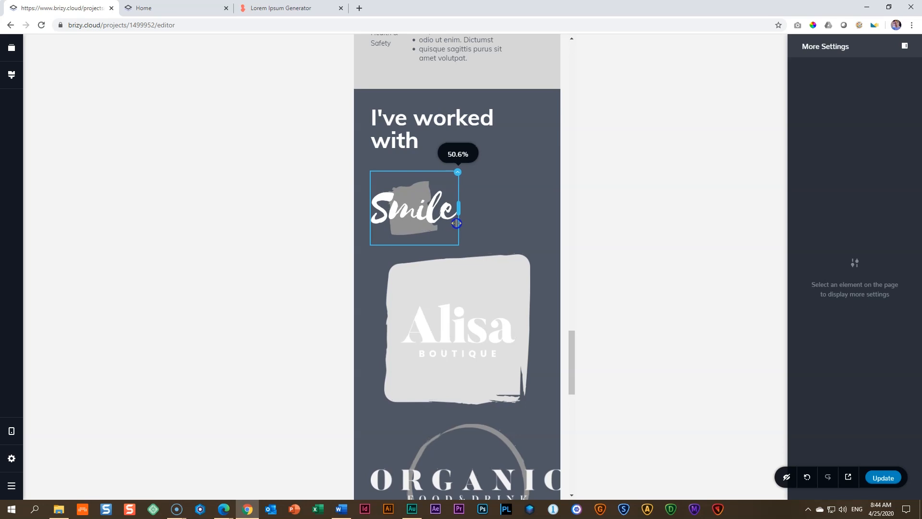
pyautogui.click(538, 329)
pyautogui.moveTo(540, 329); pyautogui.dragTo(455, 302)
pyautogui.click(469, 330)
pyautogui.moveTo(545, 322); pyautogui.dragTo(458, 318)
pyautogui.click(511, 378)
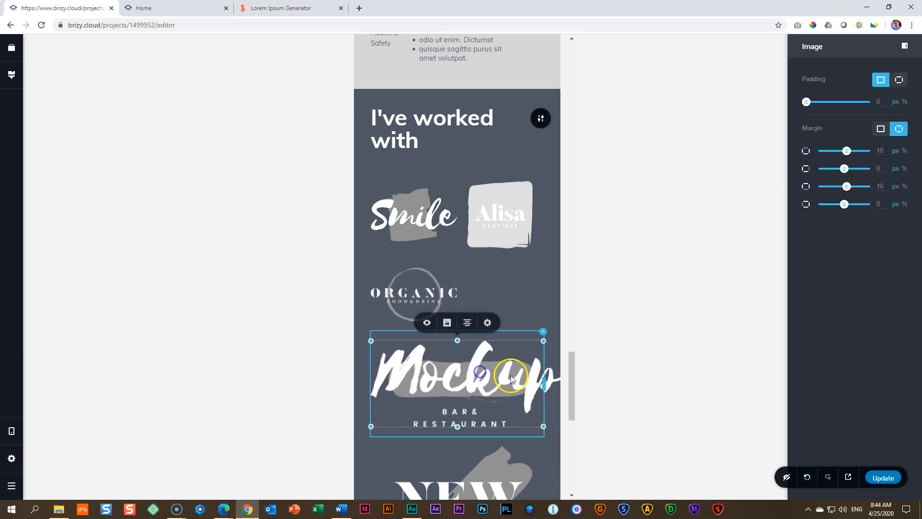
pyautogui.moveTo(540, 382); pyautogui.dragTo(453, 367)
pyautogui.click(489, 417)
pyautogui.moveTo(545, 421); pyautogui.dragTo(455, 402)
pyautogui.click(474, 445)
pyautogui.moveTo(546, 445); pyautogui.dragTo(459, 432)
# Step: Slightly shrink the Mockup, Organic, New Wave and Refresh logos within their columns
pyautogui.click(500, 311)
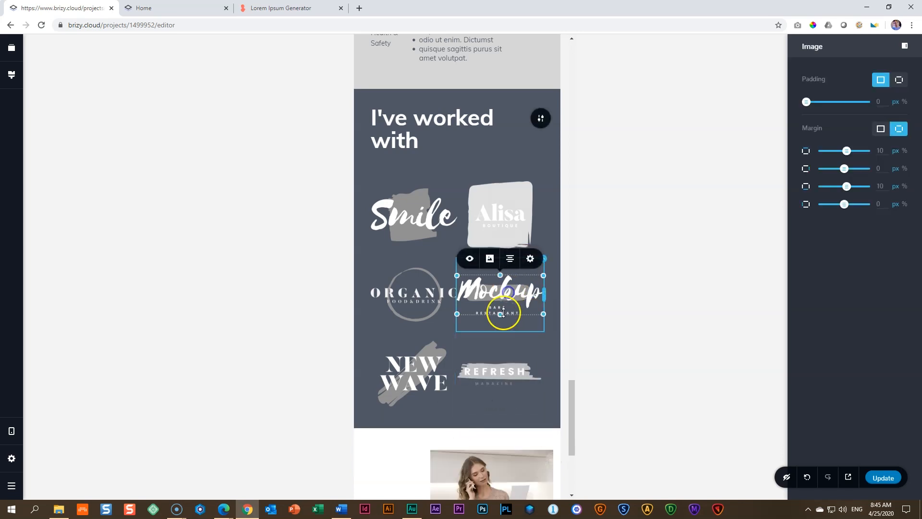
pyautogui.moveTo(457, 313); pyautogui.dragTo(465, 311)
pyautogui.click(447, 315)
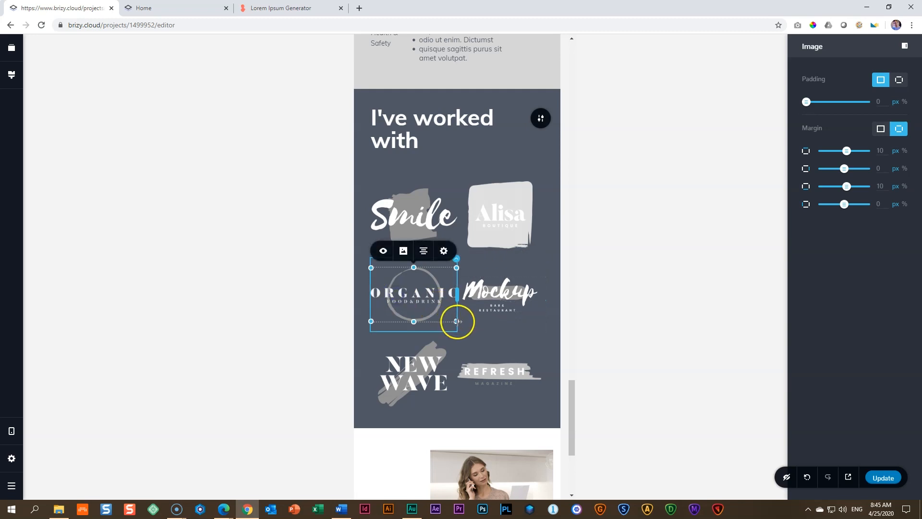
pyautogui.moveTo(370, 319); pyautogui.dragTo(387, 317)
pyautogui.click(383, 388)
pyautogui.moveTo(373, 393); pyautogui.dragTo(382, 393)
pyautogui.click(496, 365)
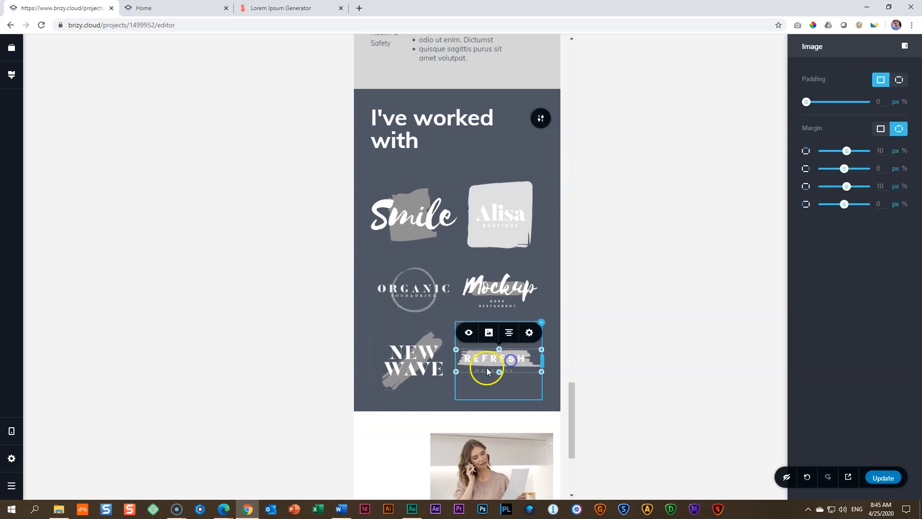
pyautogui.moveTo(454, 368); pyautogui.dragTo(455, 368)
# Step: Reduce the height of the spacer between the "I've worked with" heading and the logos
pyautogui.click(421, 129)
pyautogui.click(384, 162)
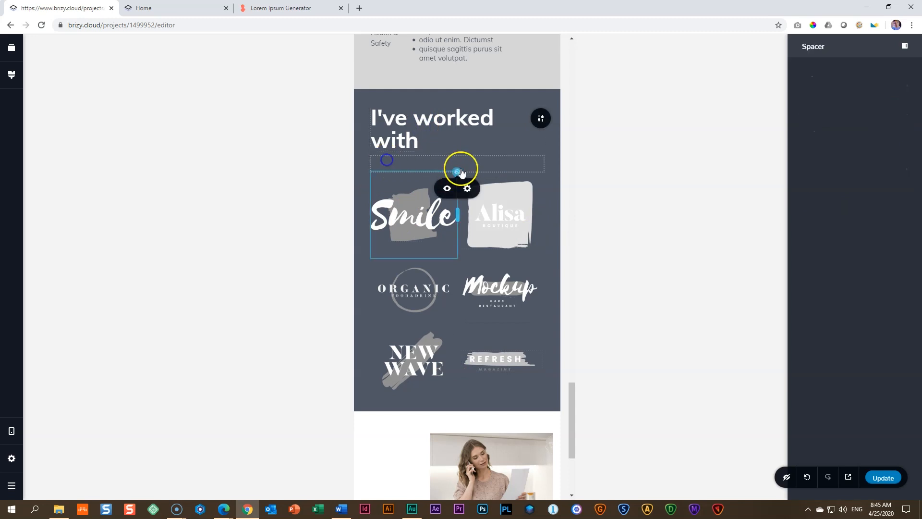
pyautogui.moveTo(461, 176); pyautogui.dragTo(461, 157)
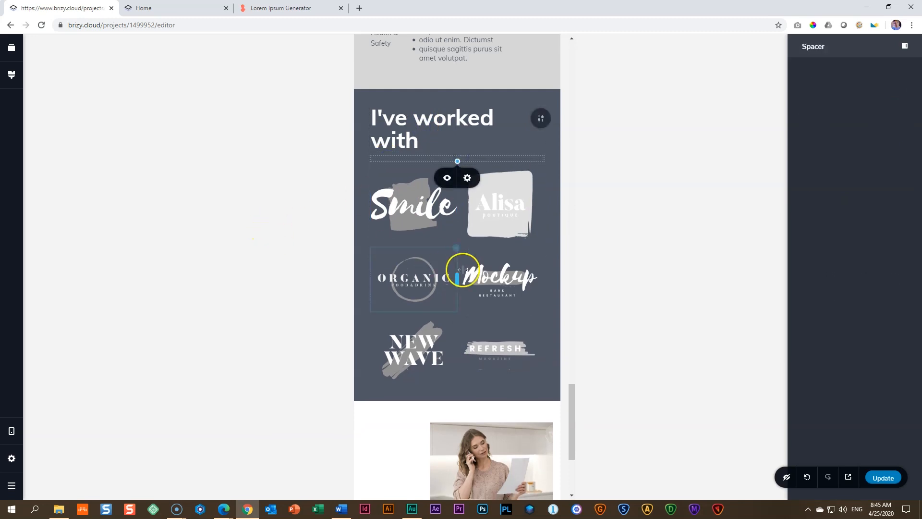
# Step: Set the Curriculum Vitae block's mobile padding to 0 px on all sides
pyautogui.moveTo(572, 410); pyautogui.dragTo(568, 471)
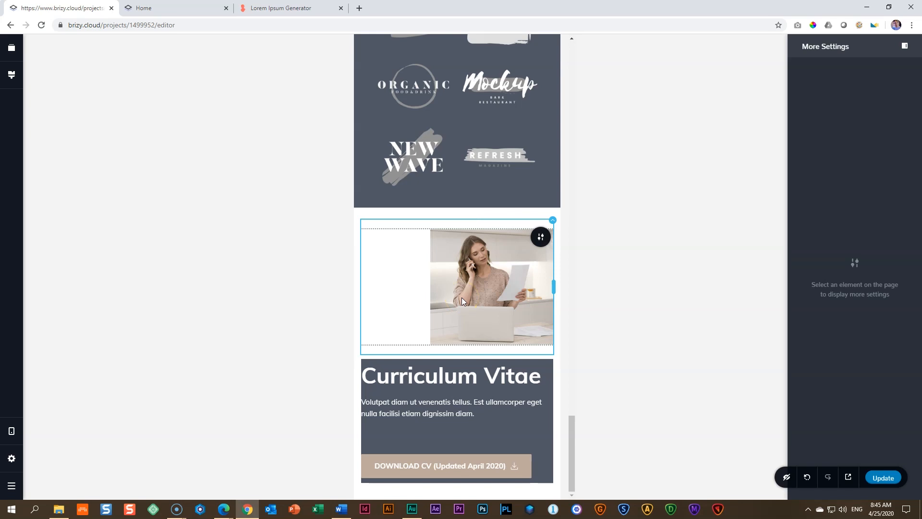
pyautogui.click(541, 238)
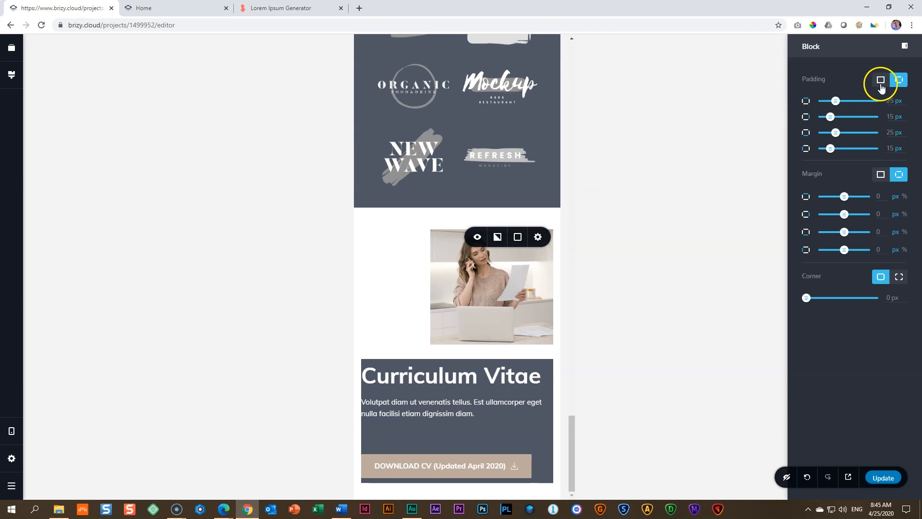
pyautogui.click(880, 80)
pyautogui.moveTo(823, 101); pyautogui.dragTo(721, 110)
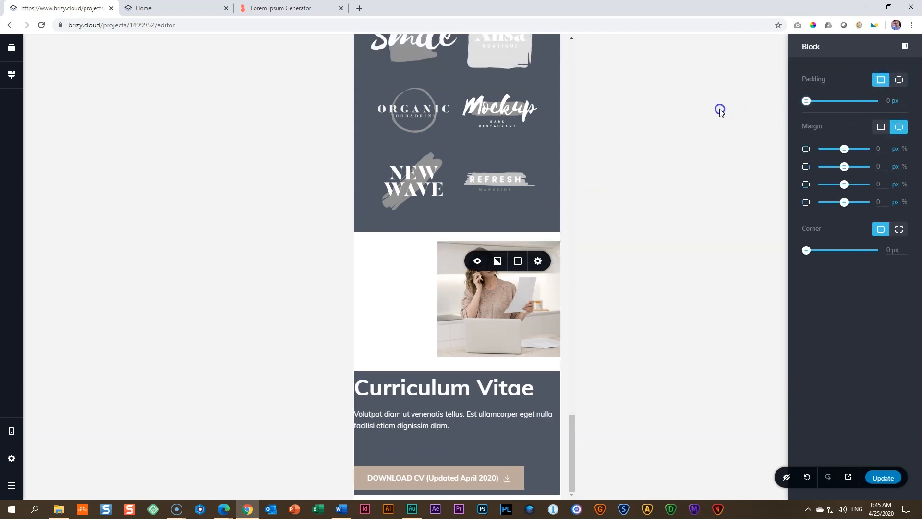
# Step: Slightly enlarge the picture above the "Curriculum Vitae" heading
pyautogui.click(488, 313)
pyautogui.moveTo(438, 356); pyautogui.dragTo(405, 350)
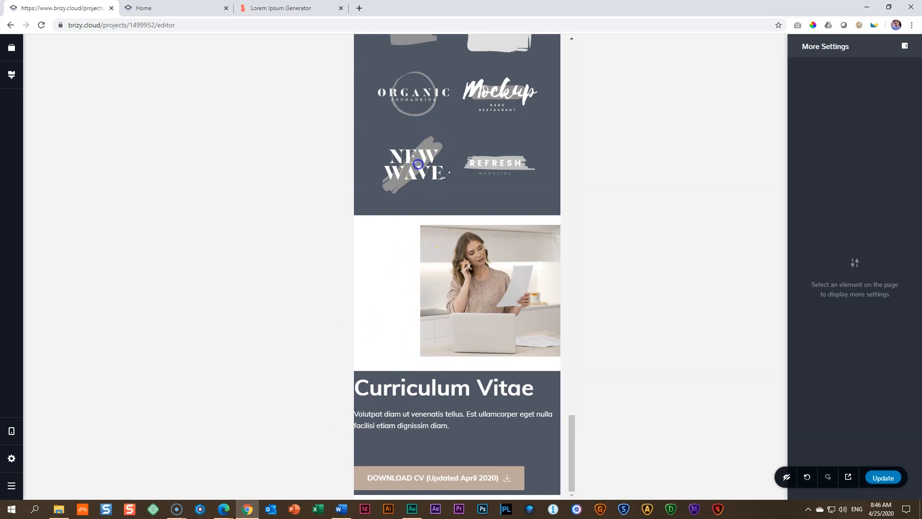
# Step: Save the page and reload the editor, returning to the mobile view
pyautogui.click(884, 477)
pyautogui.click(46, 27)
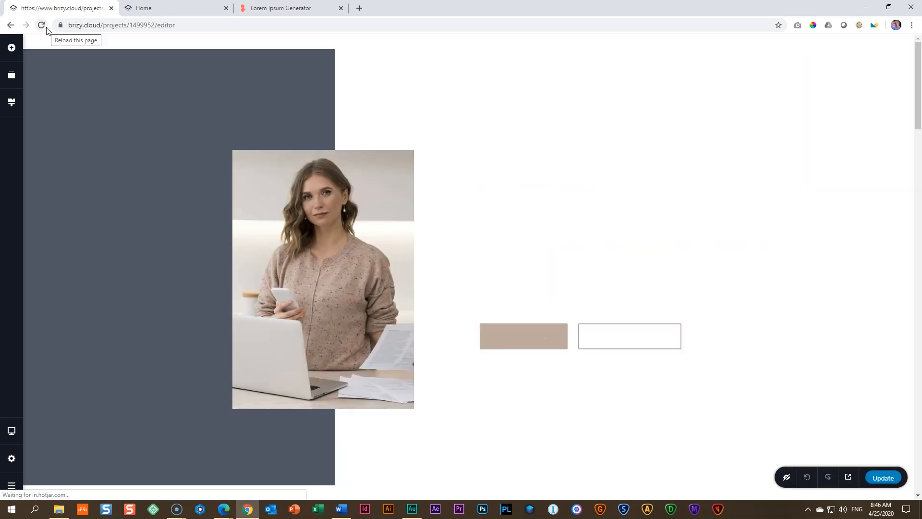
pyautogui.moveTo(11, 430)
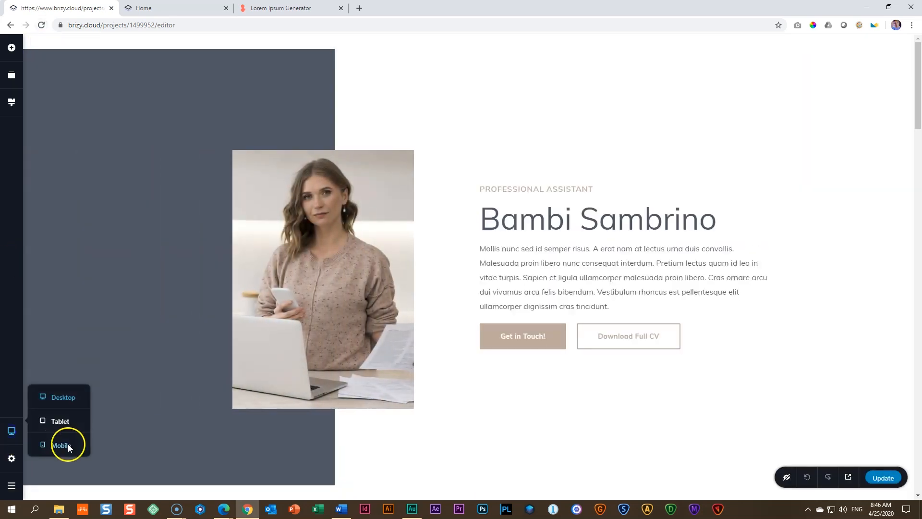
pyautogui.click(68, 444)
# Step: Set the size of the Curriculum Vitae picture to 100% for mobile
pyautogui.scroll(-20, 423, 322)
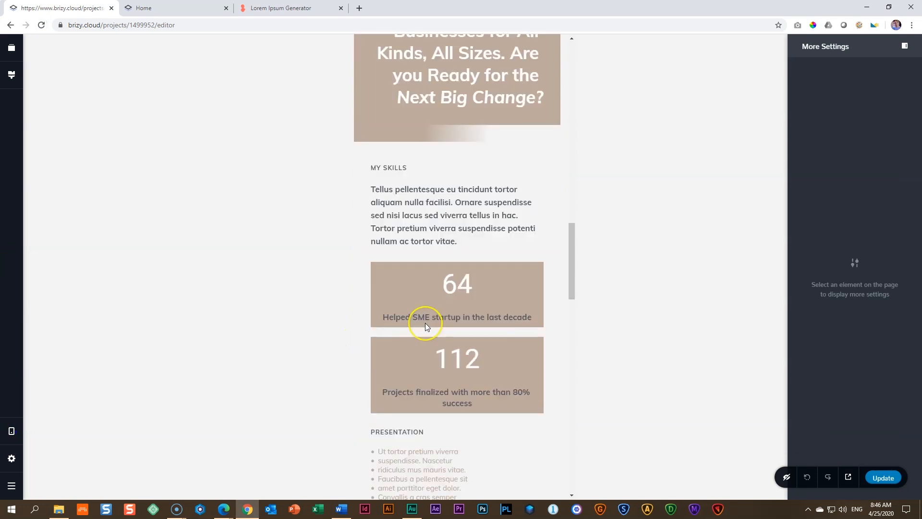
pyautogui.scroll(-5, 426, 328)
pyautogui.click(469, 268)
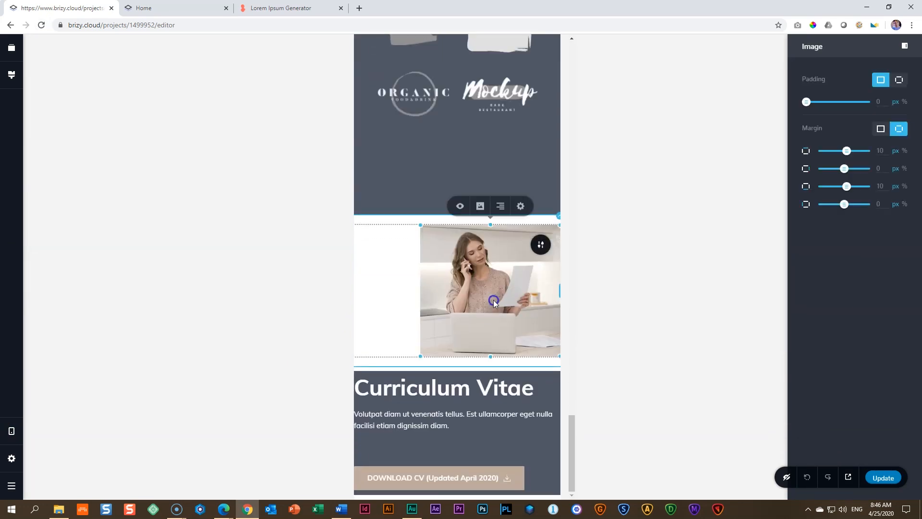
pyautogui.click(518, 211)
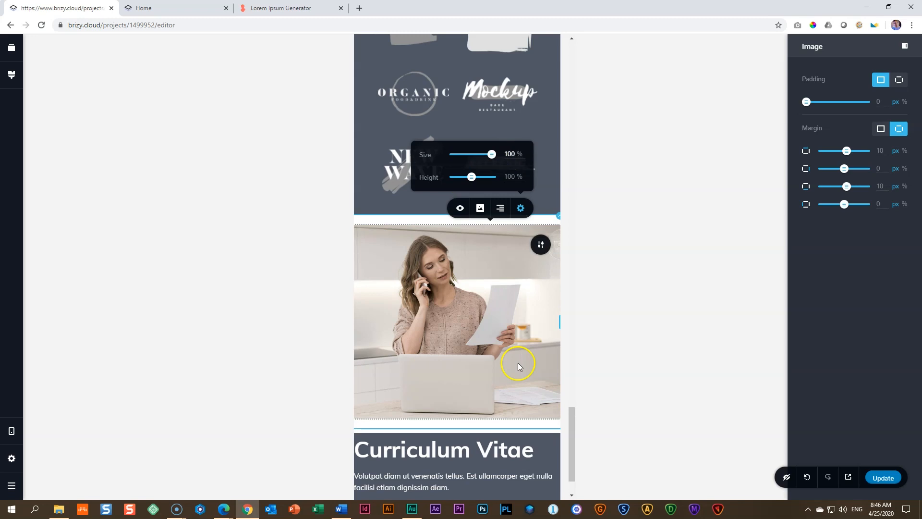
# Step: Crop the Curriculum Vitae picture to a height of about 70% and move its focal point up to show the woman's whole head
pyautogui.click(462, 391)
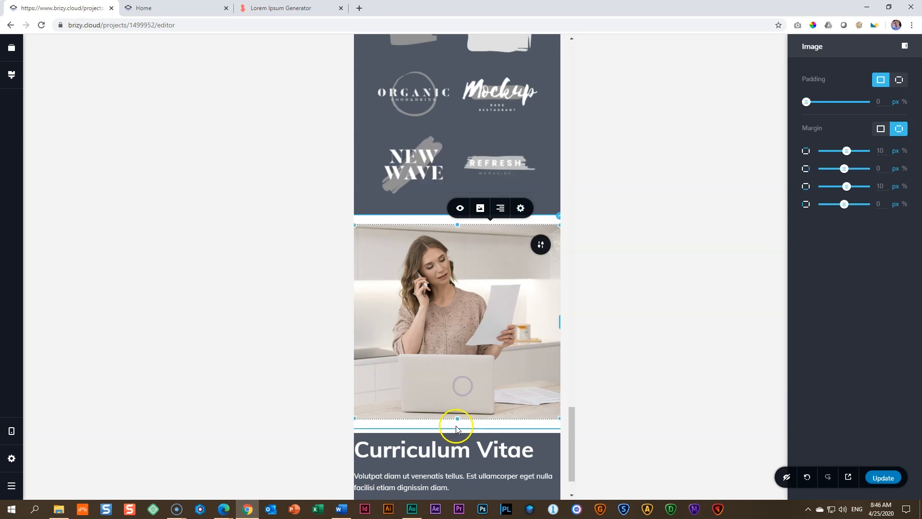
pyautogui.moveTo(460, 413); pyautogui.dragTo(460, 357)
pyautogui.click(465, 266)
pyautogui.click(447, 208)
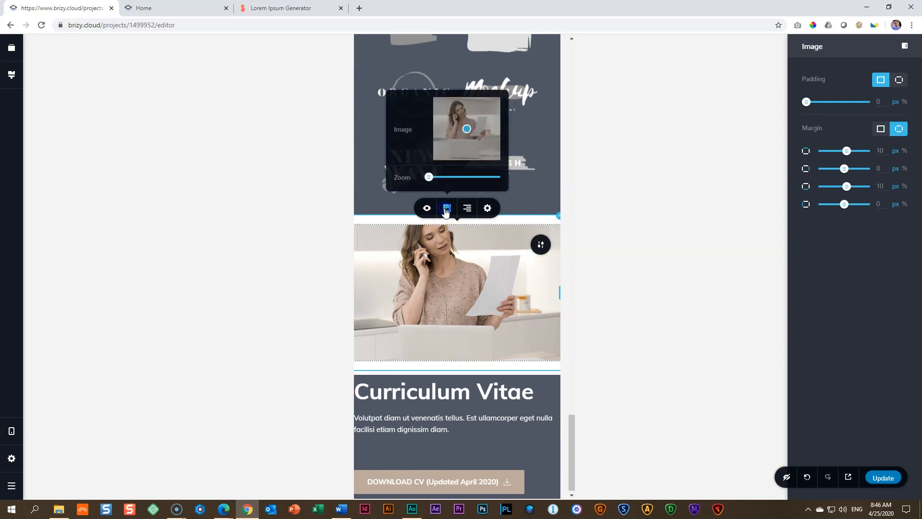
pyautogui.moveTo(464, 128)
pyautogui.mouseDown()
pyautogui.moveTo(462, 117)
pyautogui.moveTo(460, 128)
pyautogui.mouseUp()
pyautogui.click(455, 301)
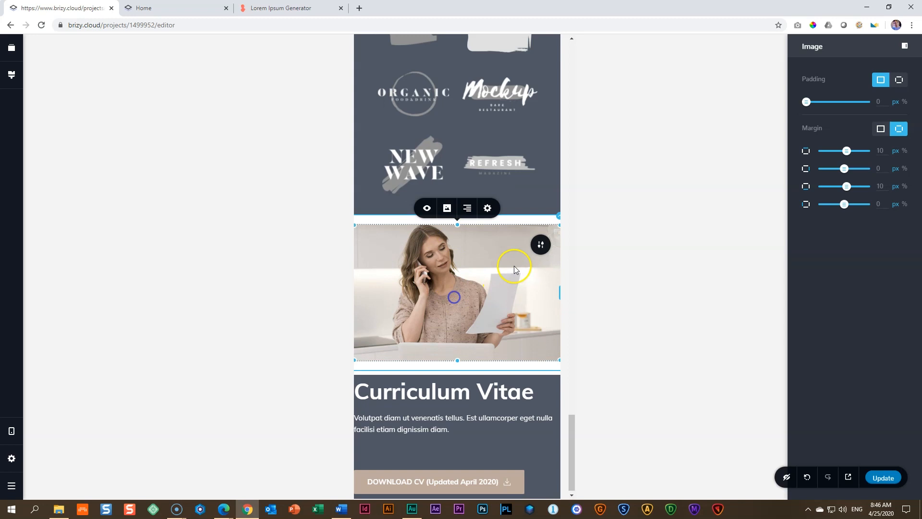
# Step: Set the top and bottom margins of the picture column and of the picture itself to 0 px
pyautogui.click(562, 215)
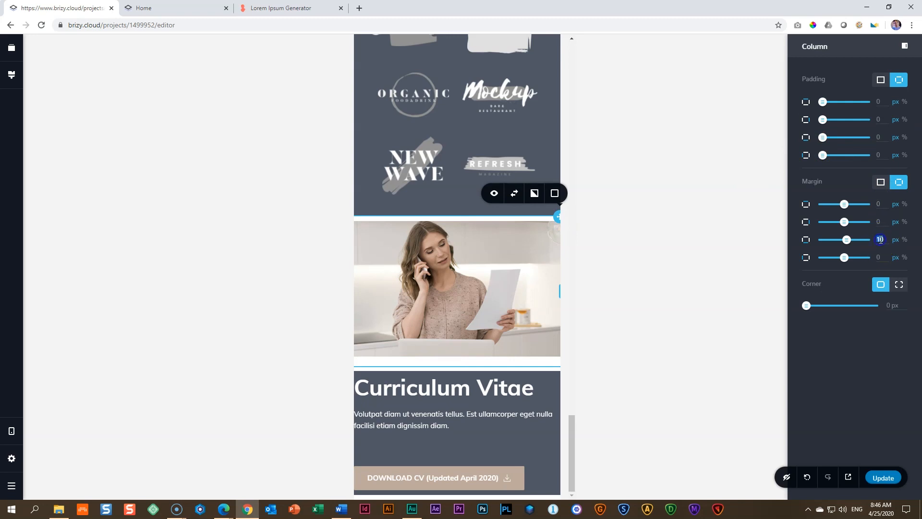
pyautogui.click(503, 269)
pyautogui.click(488, 209)
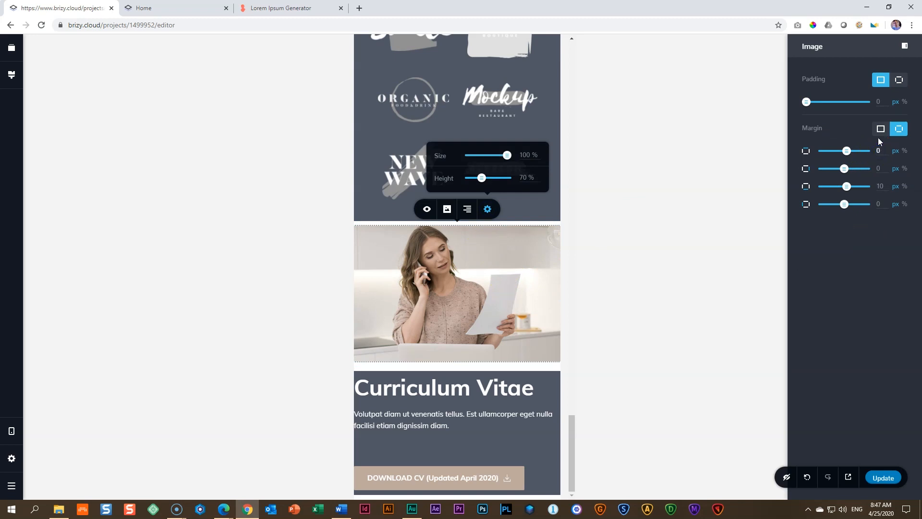
pyautogui.doubleClick(883, 186)
pyautogui.write('0')
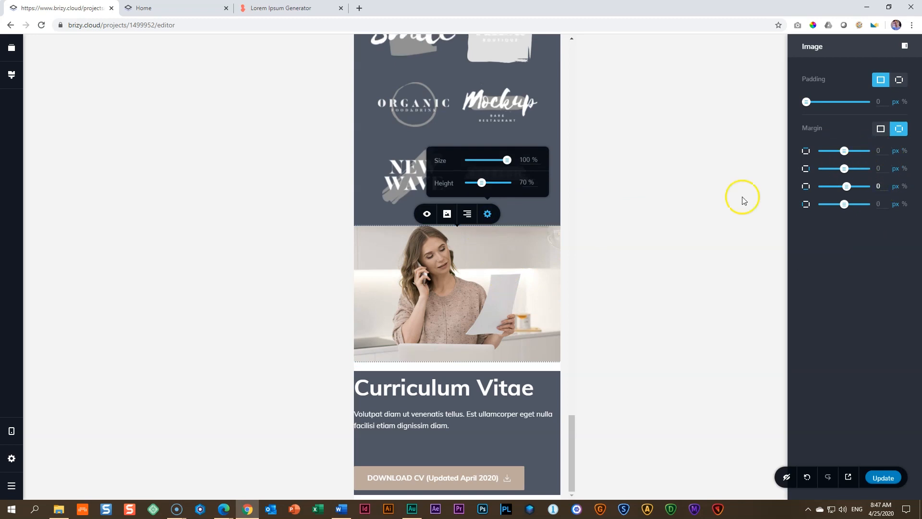
pyautogui.click(451, 279)
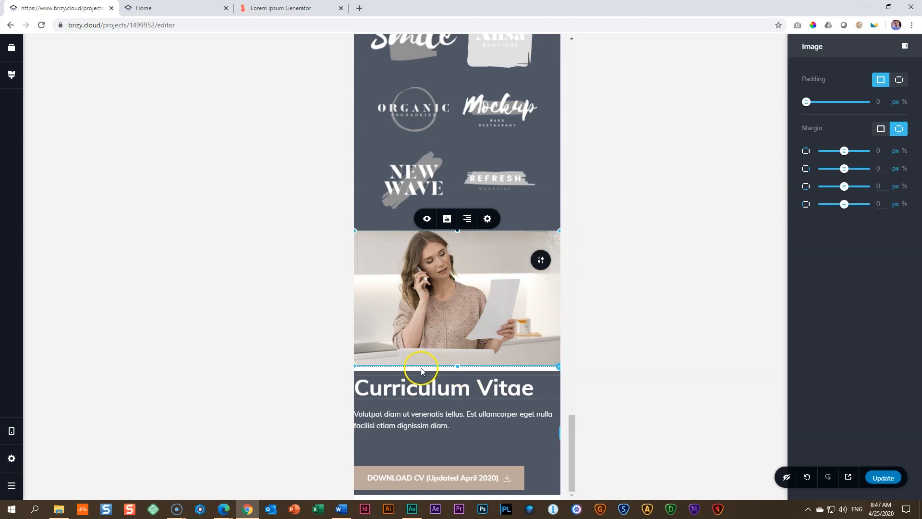
# Step: Set the Curriculum Vitae text column's top margin to 0 px, its left and right padding to 35 px and its top padding to 50 px
pyautogui.click(557, 367)
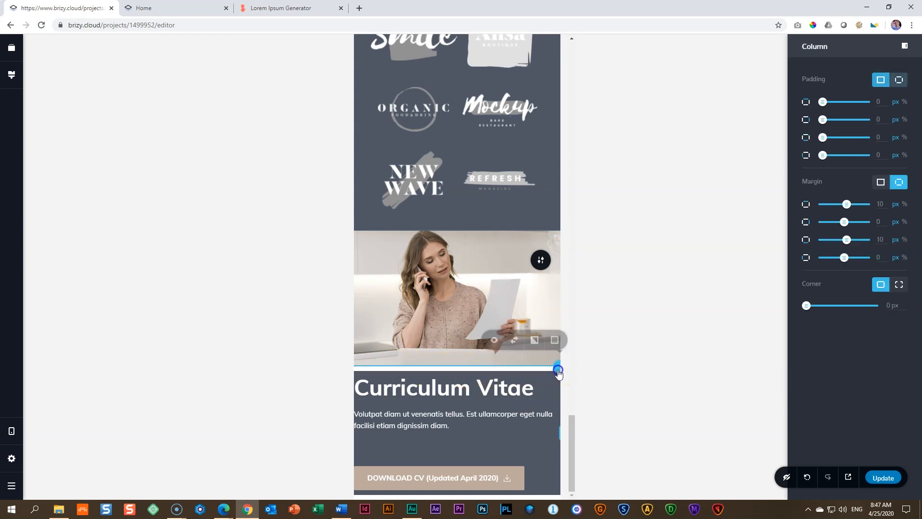
pyautogui.click(880, 204)
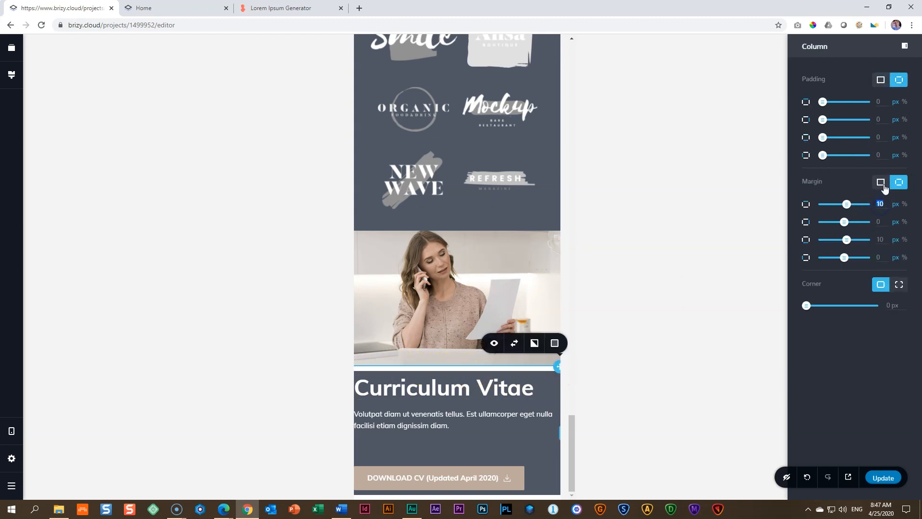
pyautogui.click(821, 117)
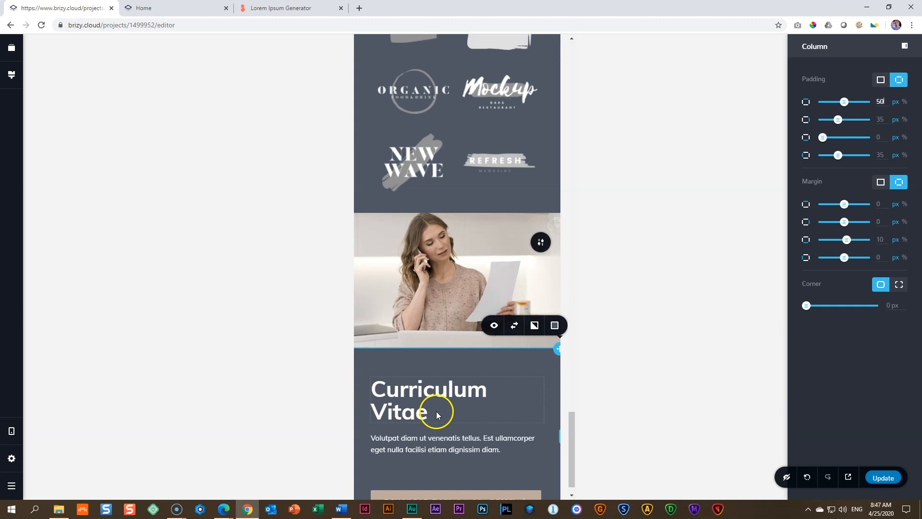
# Step: Shorten the spacer above the download button and set the Curriculum Vitae text column's bottom padding to 50 px
pyautogui.click(428, 454)
pyautogui.moveTo(457, 460)
pyautogui.mouseDown()
pyautogui.moveTo(458, 443)
pyautogui.moveTo(458, 450)
pyautogui.mouseUp()
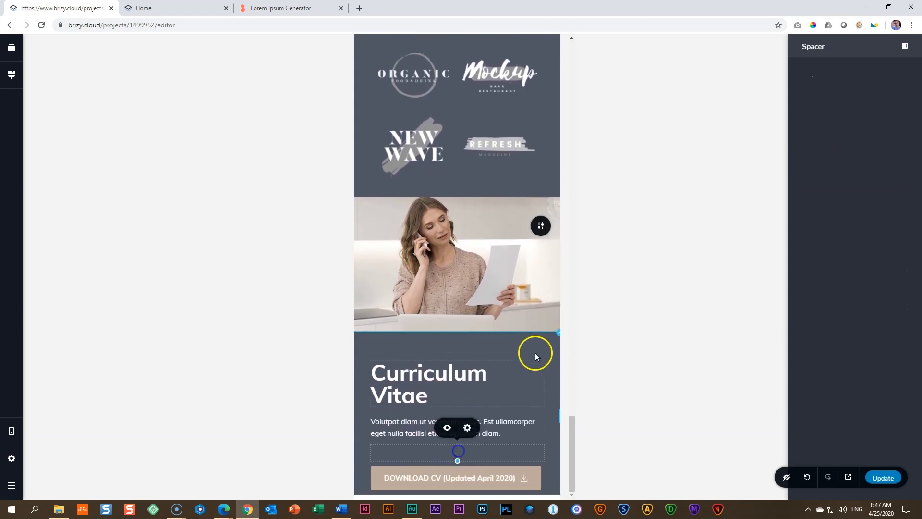
pyautogui.click(556, 336)
pyautogui.click(875, 138)
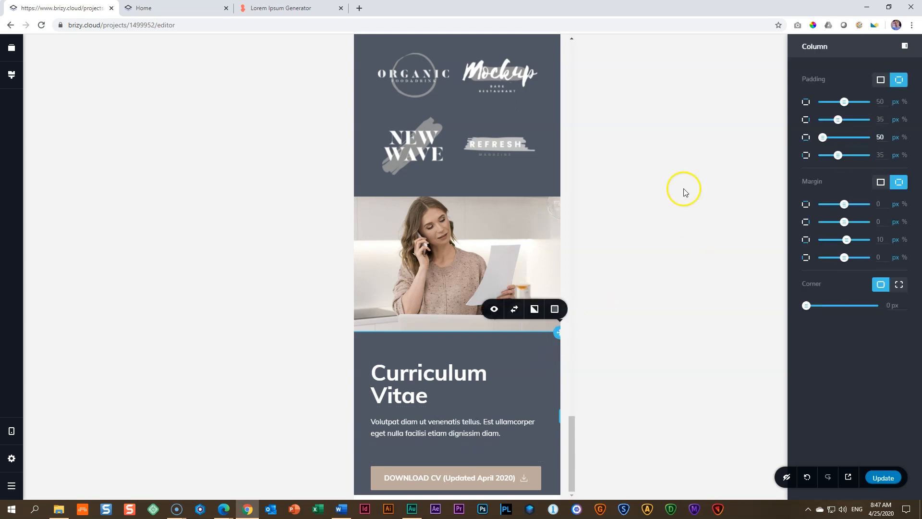
# Step: Increase the top and bottom padding of the "I've worked with" block and save the page
pyautogui.scroll(3, 490, 387)
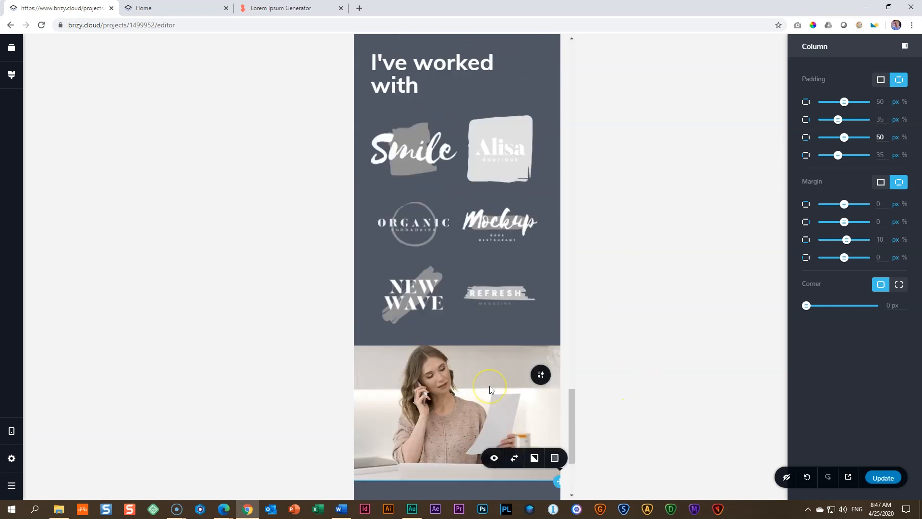
pyautogui.scroll(4, 490, 389)
pyautogui.scroll(-4, 490, 389)
pyautogui.scroll(3, 490, 389)
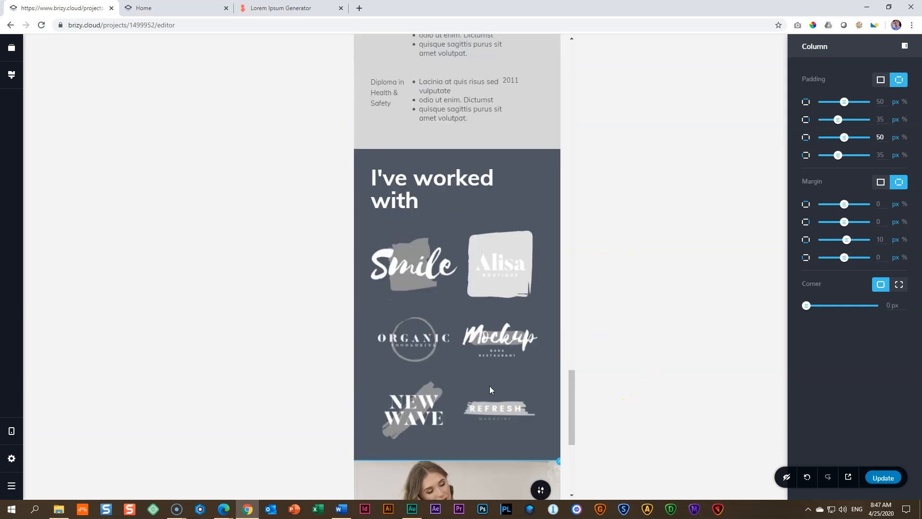
pyautogui.moveTo(453, 161); pyautogui.dragTo(453, 164)
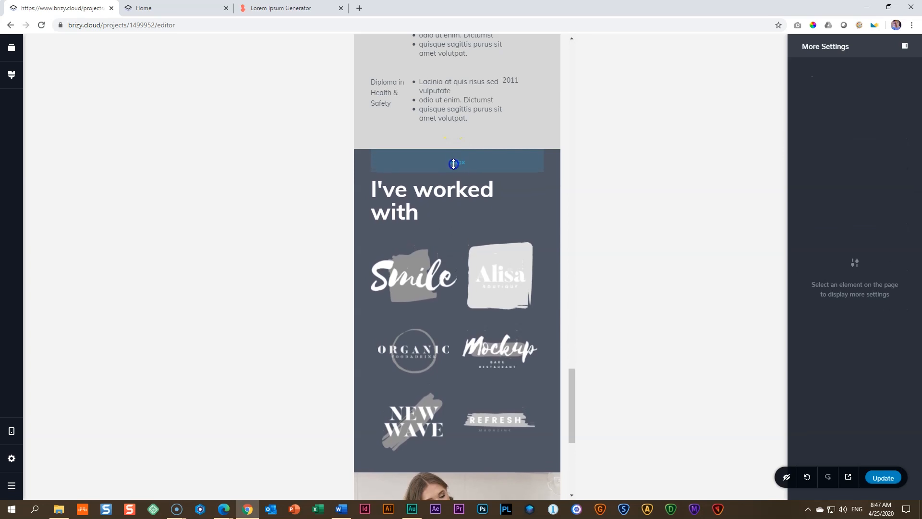
pyautogui.moveTo(438, 463); pyautogui.dragTo(439, 482)
pyautogui.click(893, 480)
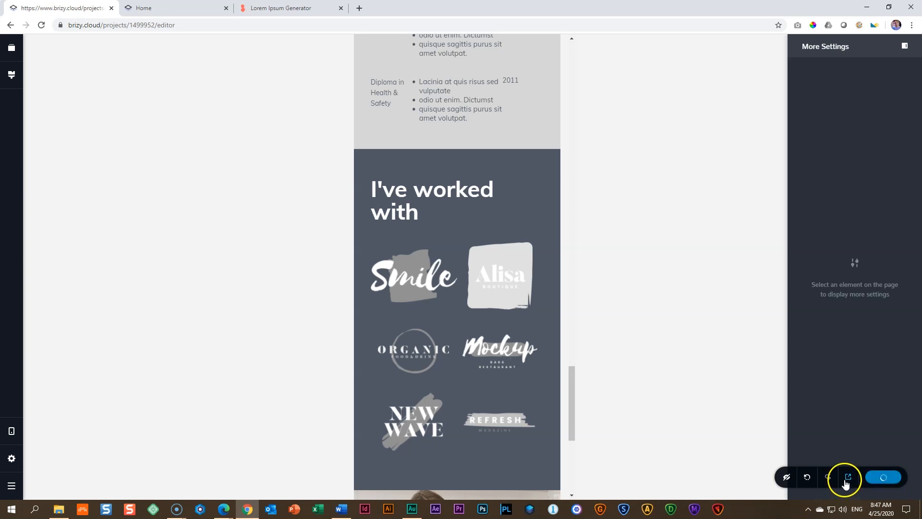
# Step: Reload the published page in the iPhone X preview and check the "I've worked with" and Curriculum Vitae sections
pyautogui.click(143, 8)
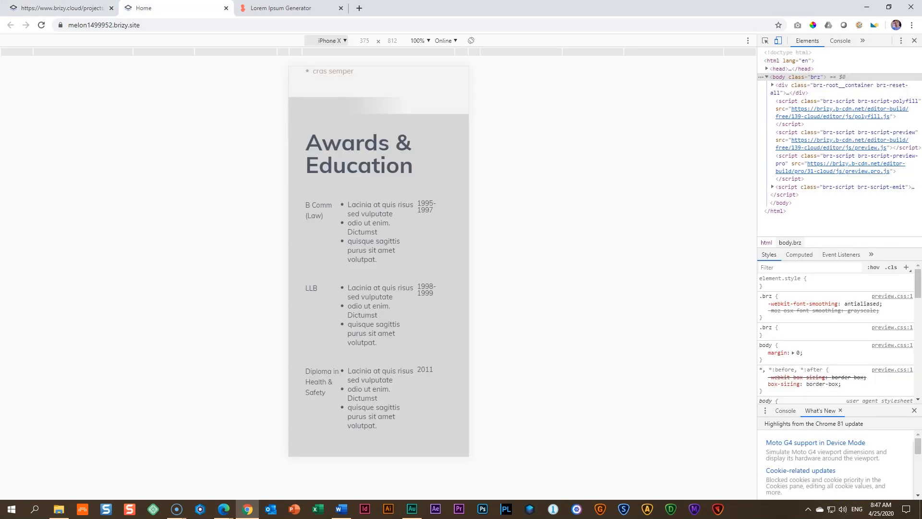
pyautogui.click(41, 25)
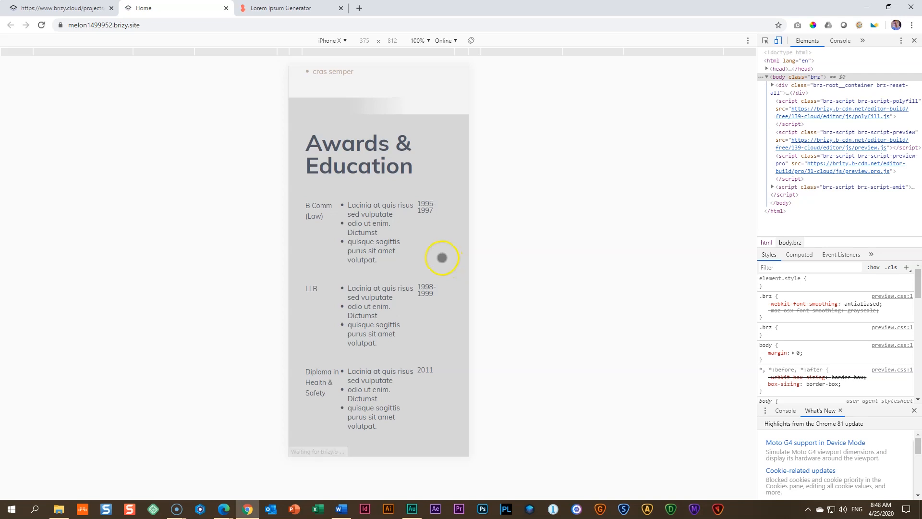
pyautogui.scroll(-7, 446, 254)
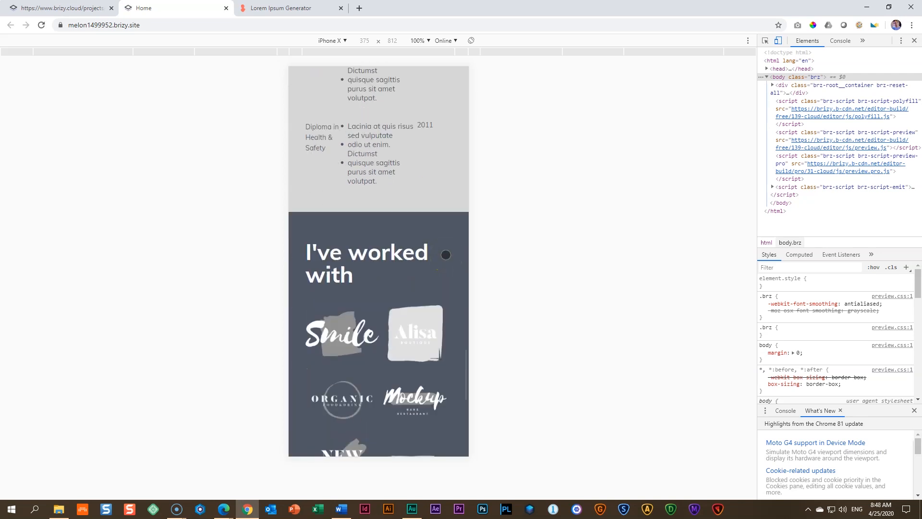
pyautogui.scroll(-6, 446, 254)
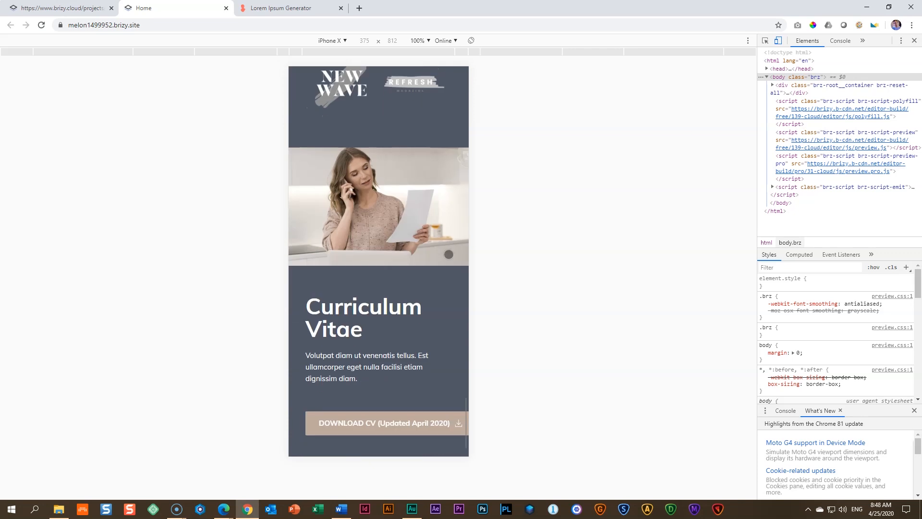
pyautogui.click(403, 371)
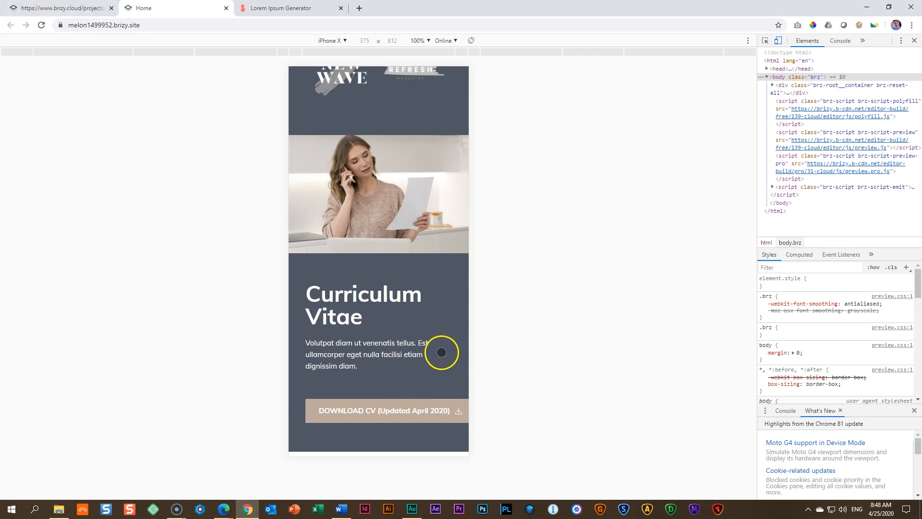
# Step: Preview the Curriculum Vitae section on Moto G4 and Galaxy S5, and return the preview to iPhone X
pyautogui.click(337, 41)
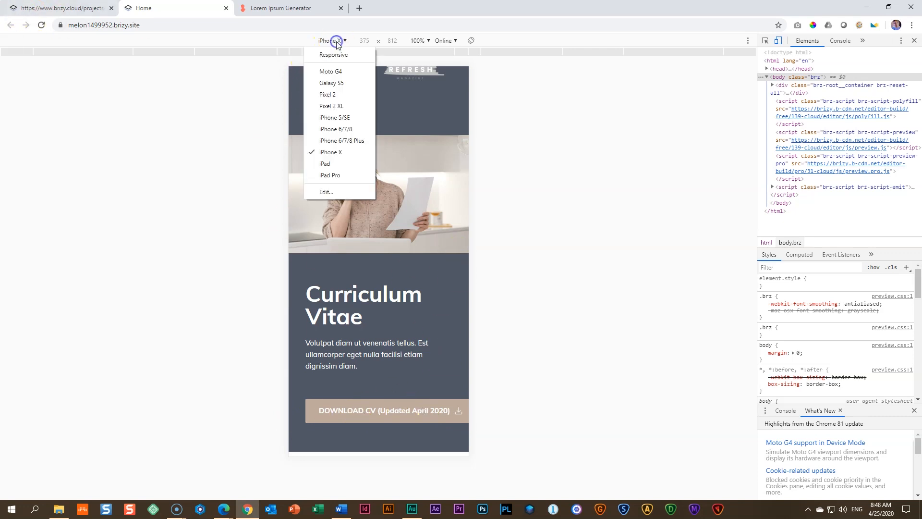
pyautogui.click(332, 71)
pyautogui.scroll(-2, 385, 236)
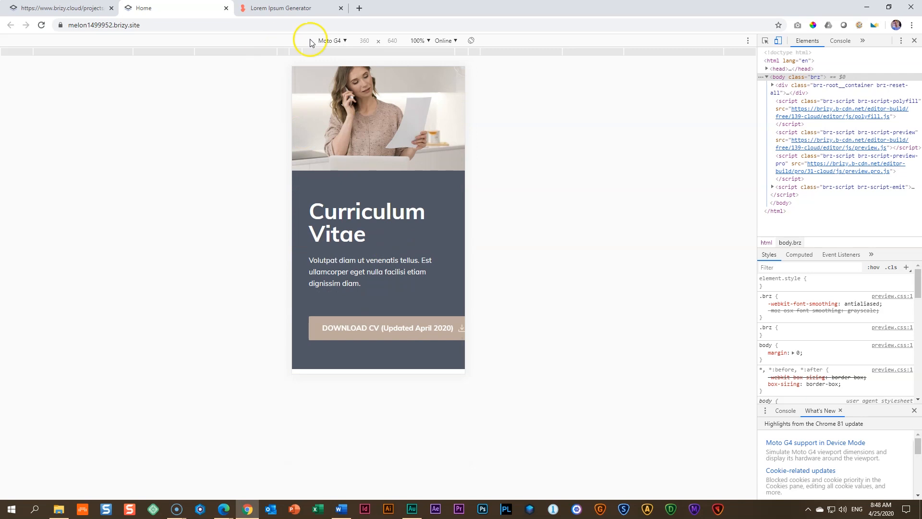
pyautogui.click(330, 41)
pyautogui.click(336, 79)
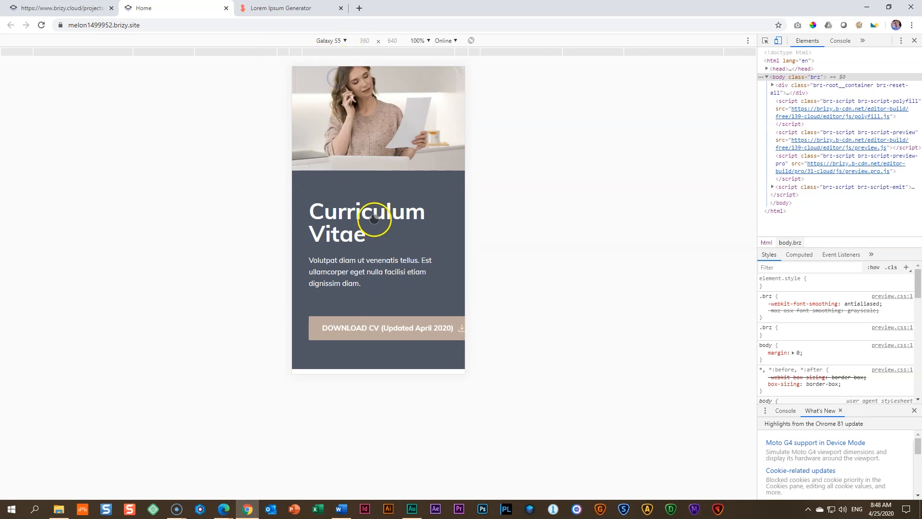
pyautogui.scroll(-3, 371, 236)
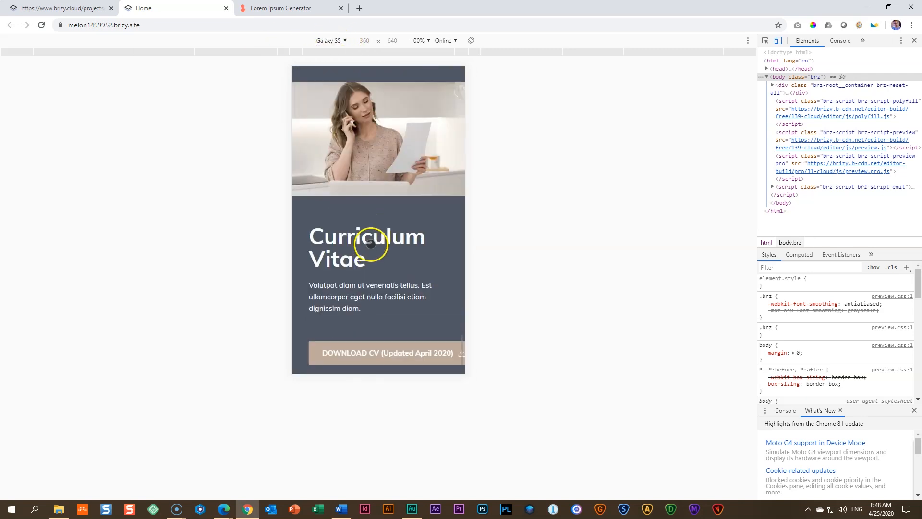
pyautogui.click(331, 41)
pyautogui.click(337, 151)
# Step: Return to the page editor and set the Curriculum Vitae download button's mobile text size to 12
pyautogui.click(85, 6)
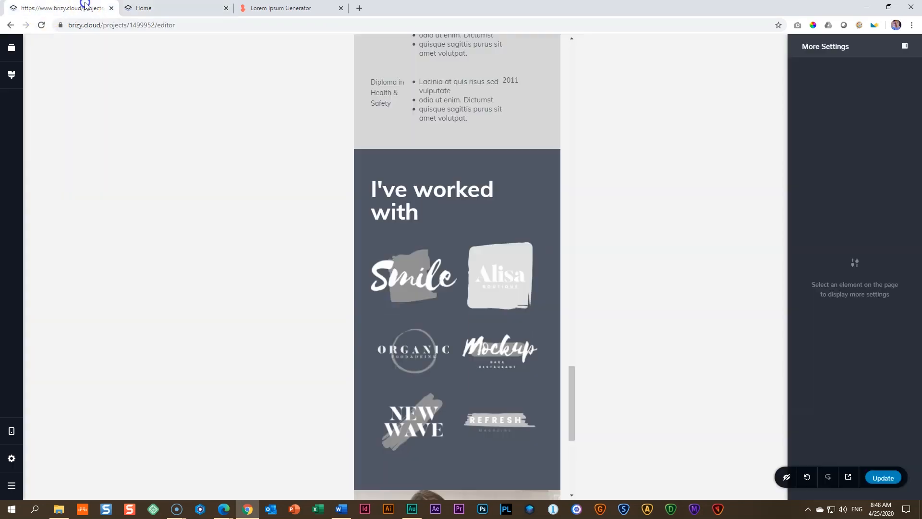
pyautogui.scroll(-6, 394, 264)
pyautogui.click(484, 459)
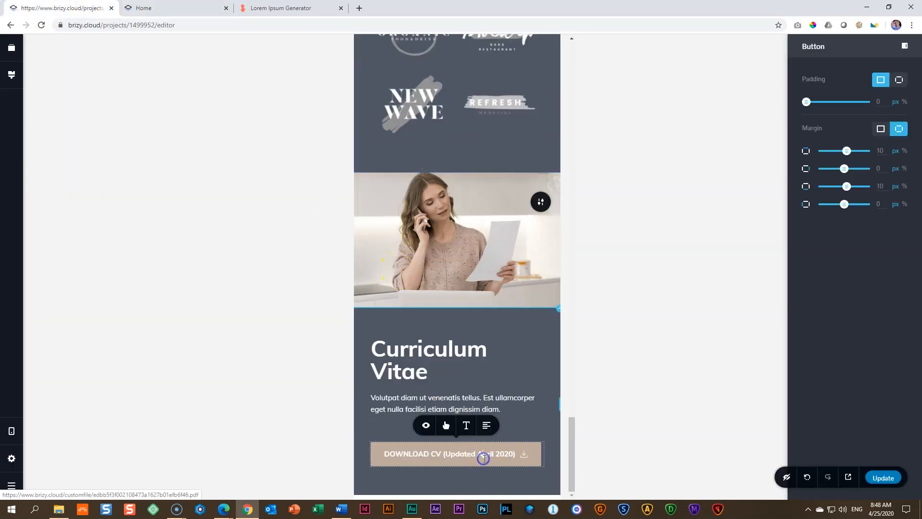
pyautogui.click(466, 430)
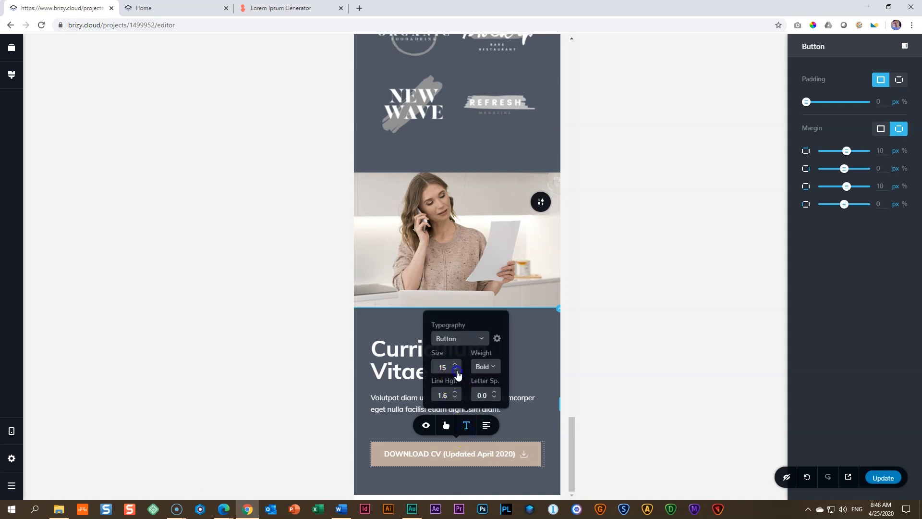
pyautogui.click(456, 371)
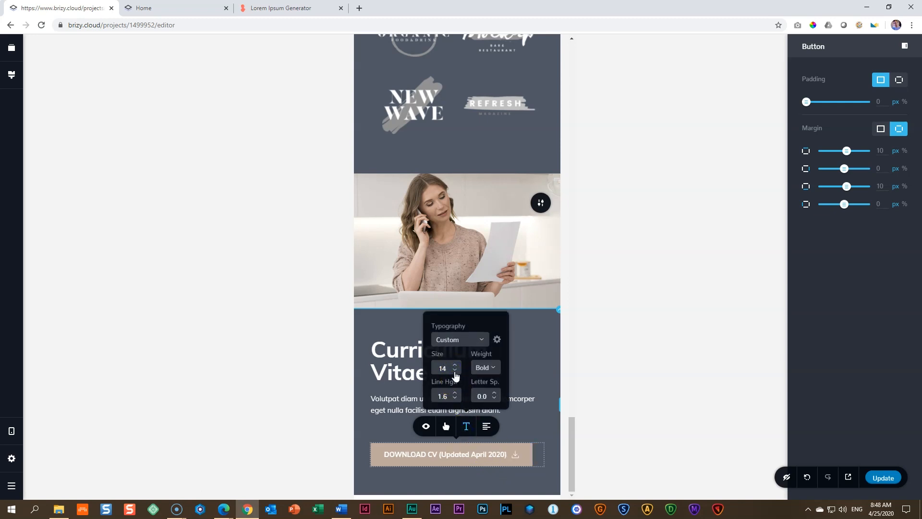
pyautogui.click(455, 366)
pyautogui.click(456, 371)
pyautogui.click(455, 372)
pyautogui.click(455, 372)
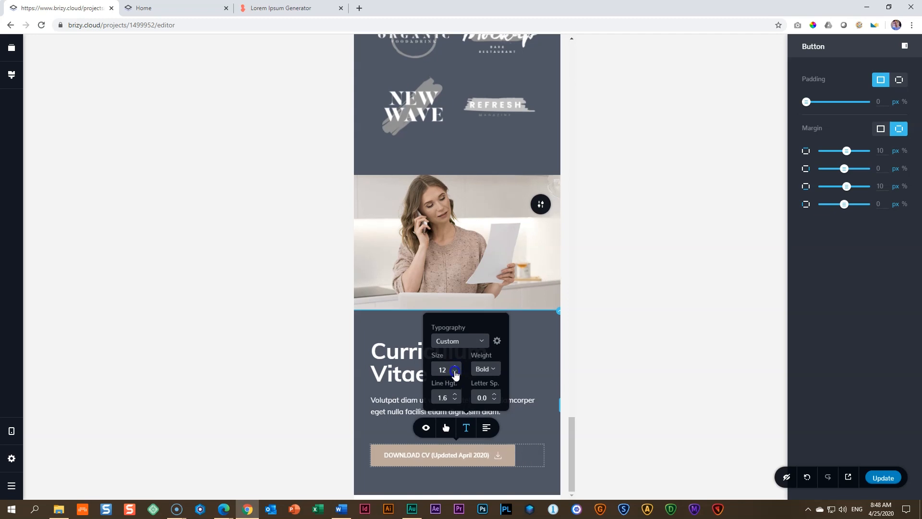
# Step: Set the download button's font weight to Normal and its letter spacing to 0.5, and update the page
pyautogui.click(494, 370)
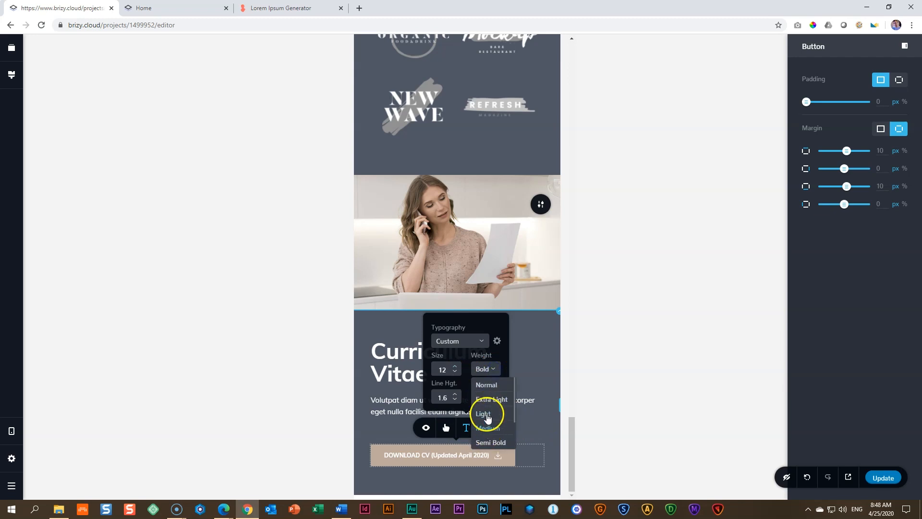
pyautogui.click(486, 385)
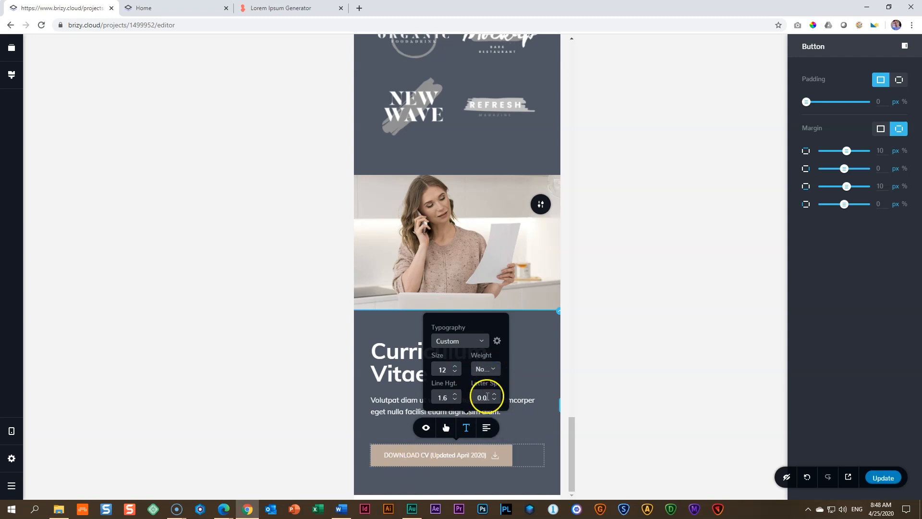
pyautogui.click(494, 396)
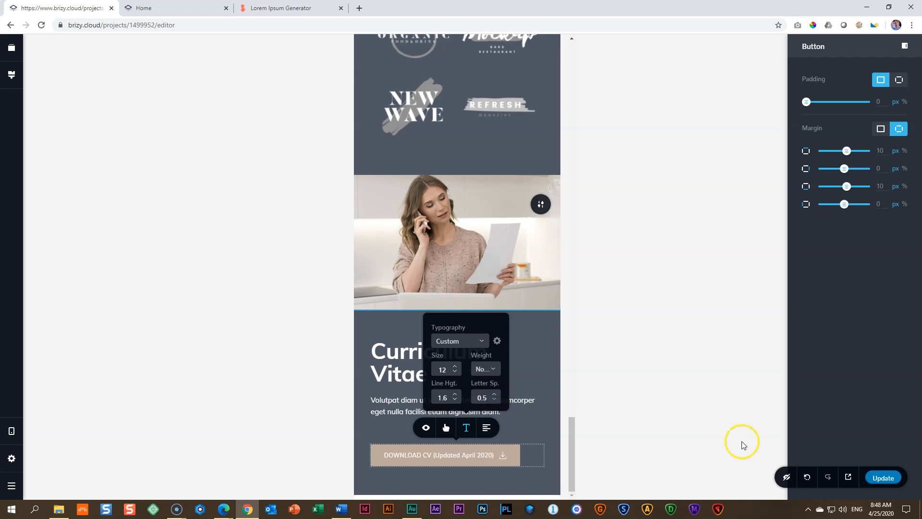
pyautogui.click(897, 479)
pyautogui.click(886, 472)
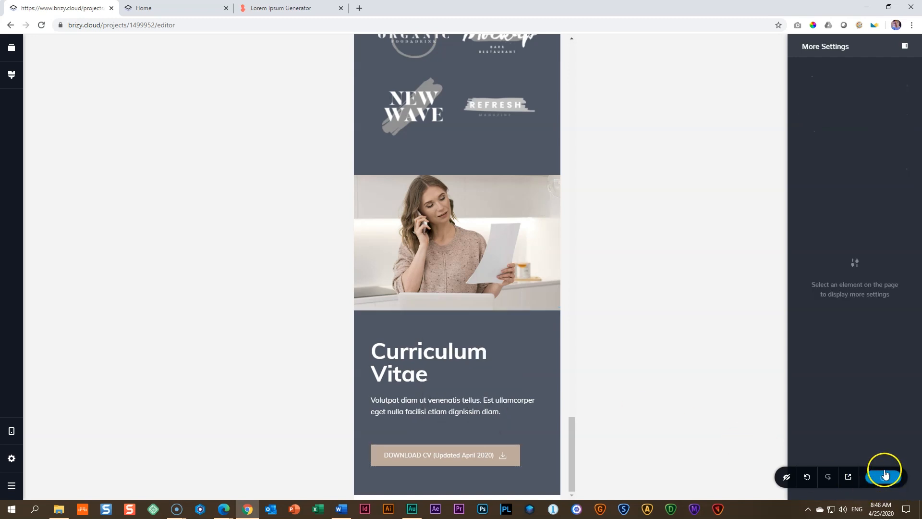
# Step: Reload the published page and check how the download button fits on the iPhone X preview
pyautogui.click(169, 7)
pyautogui.click(43, 27)
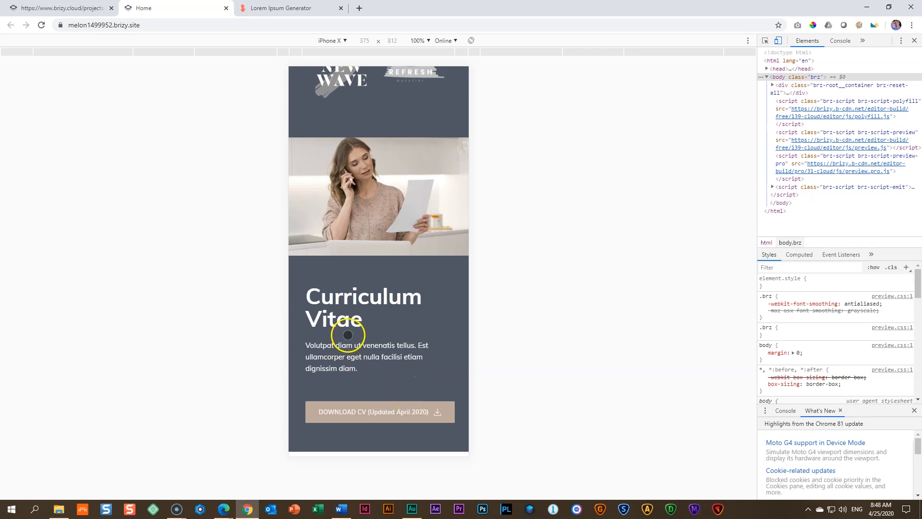
pyautogui.scroll(3, 391, 305)
pyautogui.scroll(-3, 397, 306)
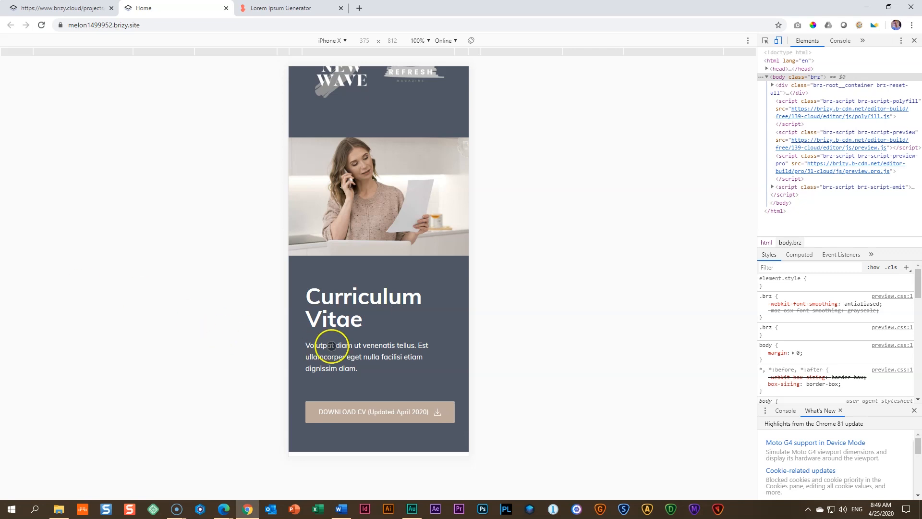
# Step: Return to the page editor and switch it to the desktop view
pyautogui.click(87, 6)
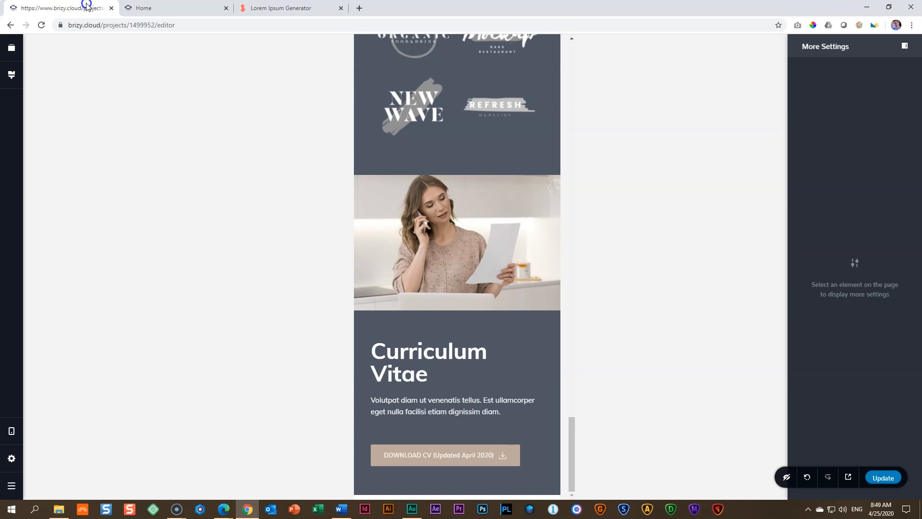
pyautogui.click(12, 430)
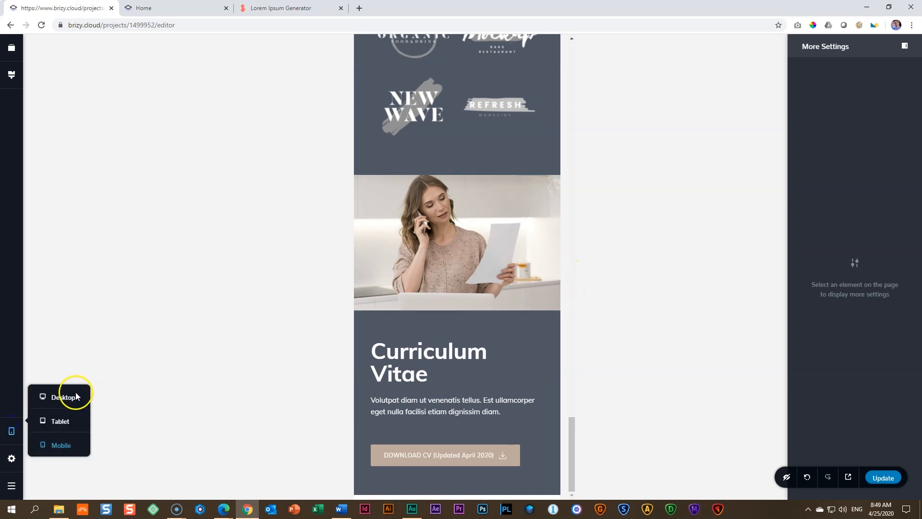
pyautogui.click(65, 397)
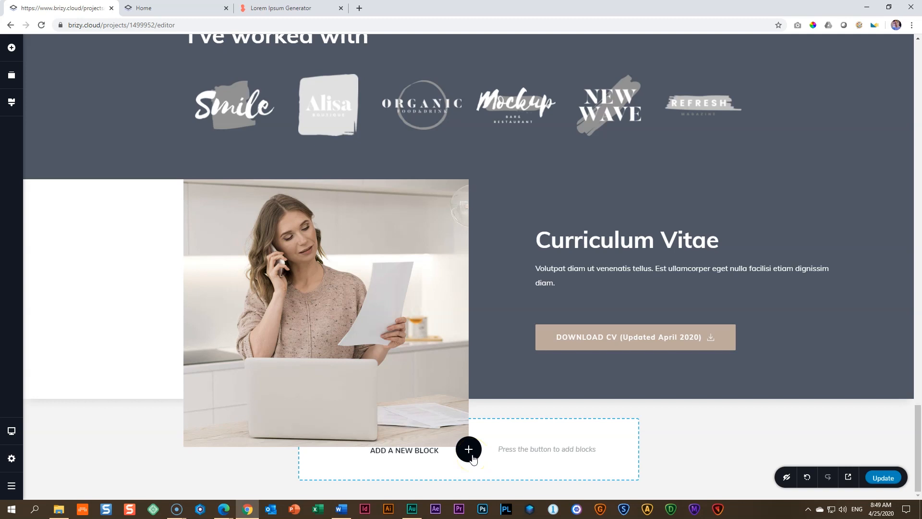
# Step: Add the light Kit #2 Contact block with the "Hello, there!" heading, phone, address and message form below the Curriculum Vitae block
pyautogui.click(468, 450)
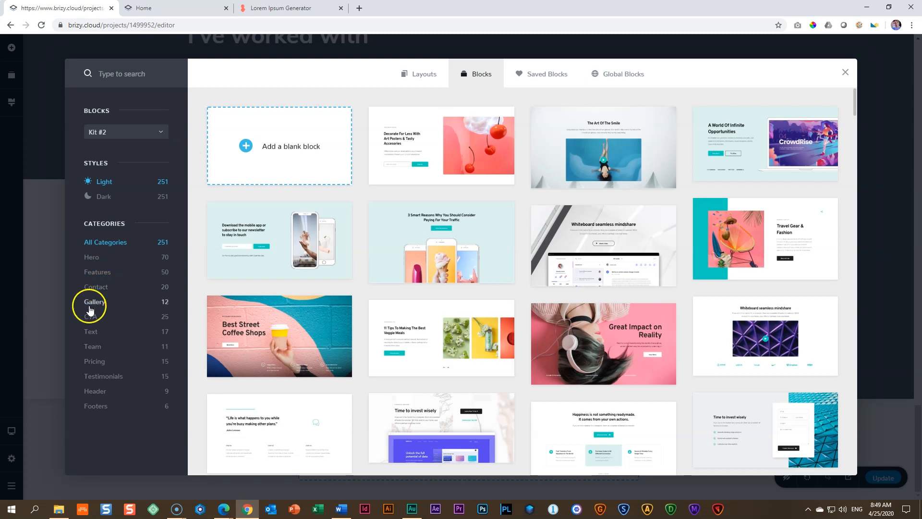
pyautogui.click(100, 287)
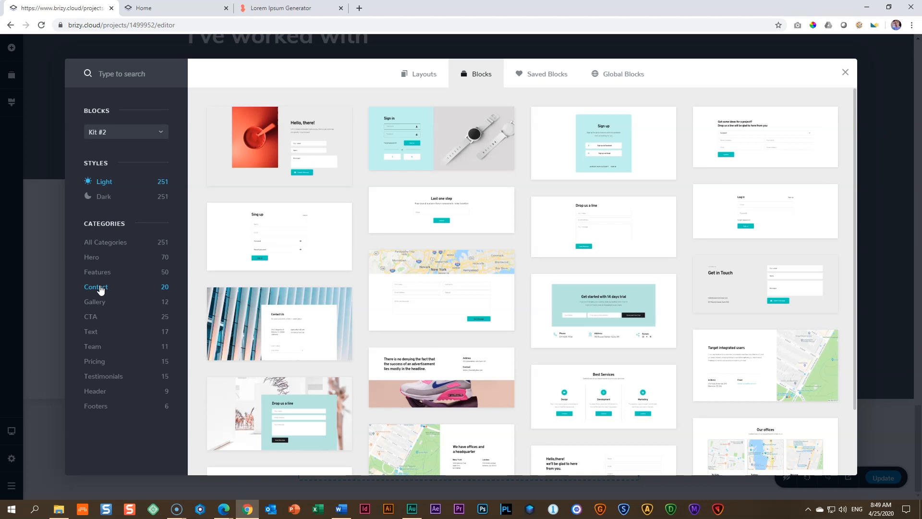
pyautogui.scroll(-2, 397, 294)
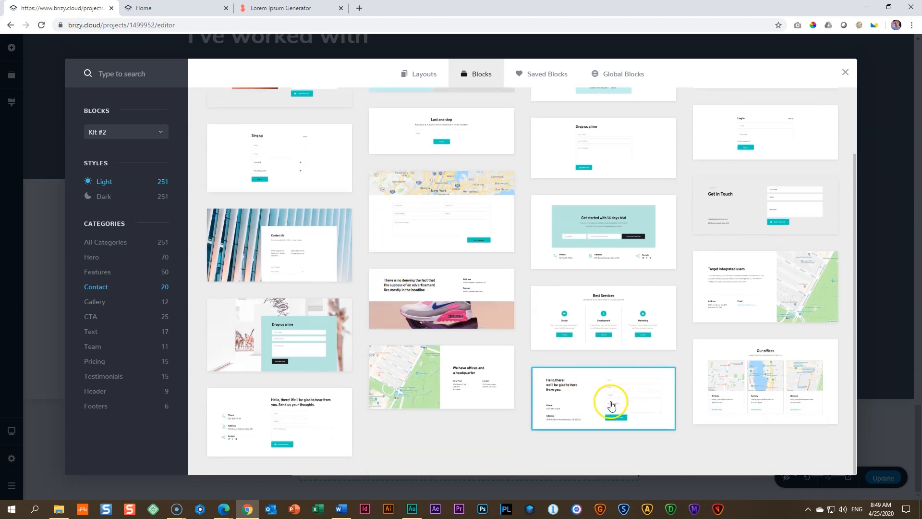
pyautogui.click(612, 409)
pyautogui.click(620, 404)
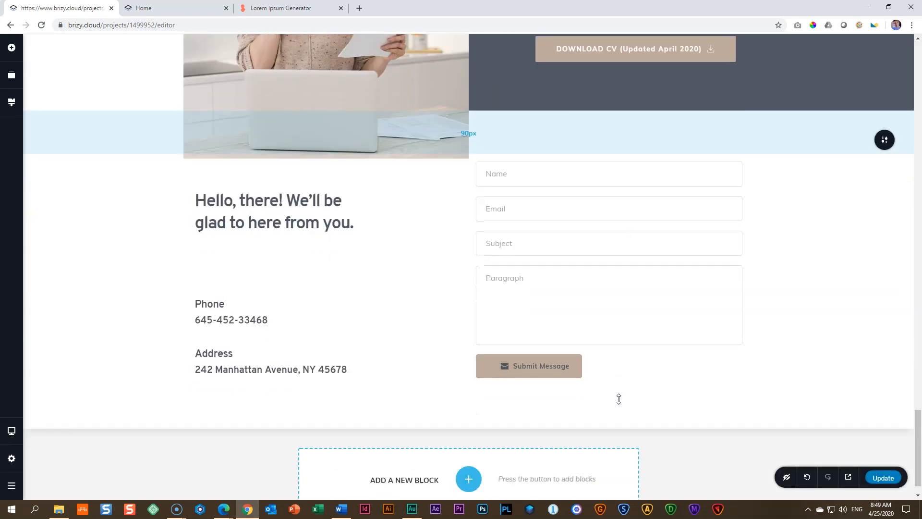
# Step: Increase the contact block's top padding to move its heading and form further below the overlapping picture
pyautogui.click(710, 370)
pyautogui.click(814, 393)
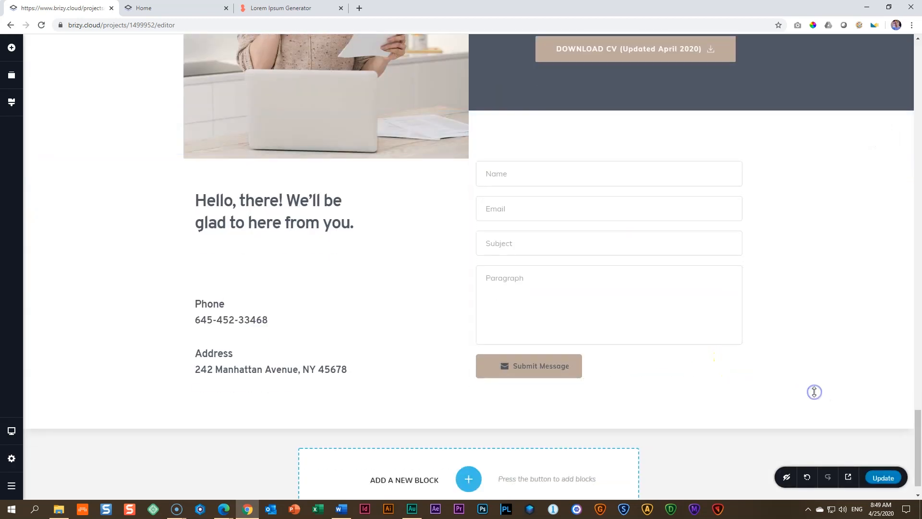
pyautogui.scroll(7, 814, 393)
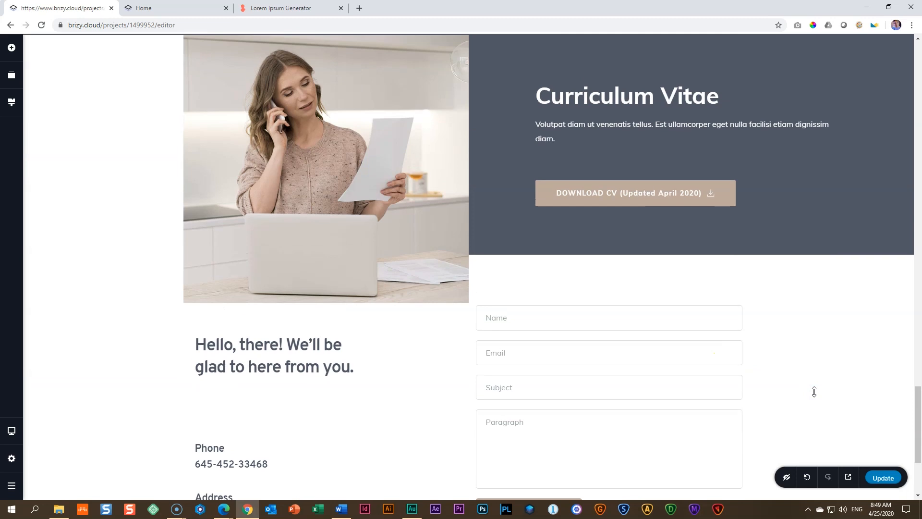
pyautogui.scroll(-5, 814, 395)
pyautogui.click(601, 191)
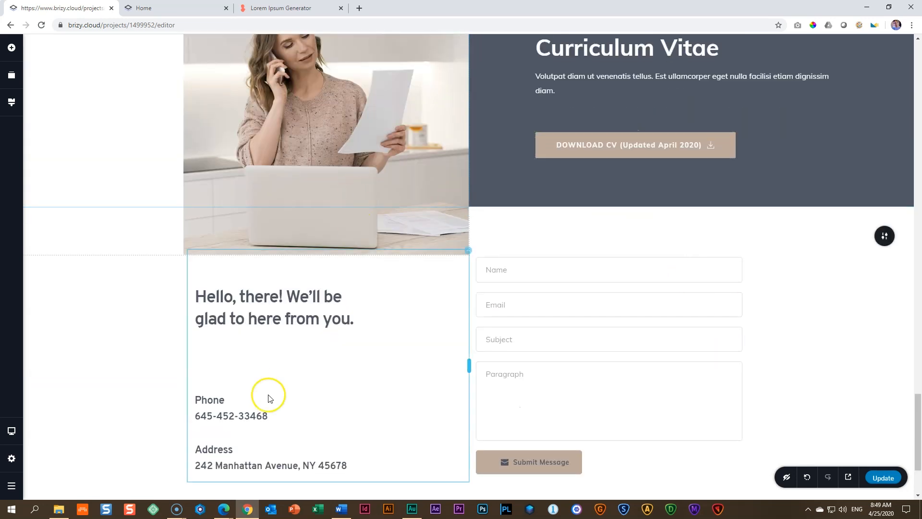
pyautogui.moveTo(514, 243)
pyautogui.mouseDown()
pyautogui.moveTo(521, 234)
pyautogui.moveTo(517, 257)
pyautogui.mouseUp()
pyautogui.scroll(-3, 126, 193)
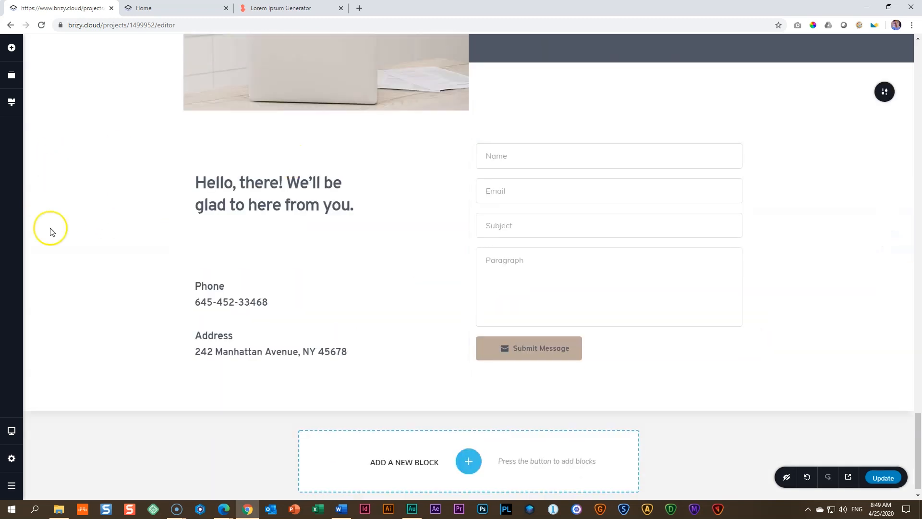
# Step: Set the contact heading's font to Muli and replace its text with "Please feel free to reach out to me."
pyautogui.click(265, 200)
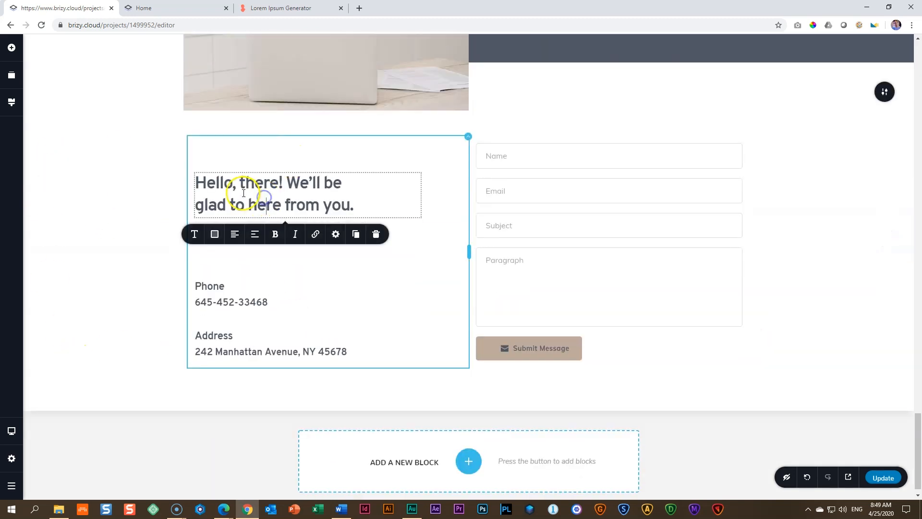
pyautogui.click(194, 234)
pyautogui.click(122, 267)
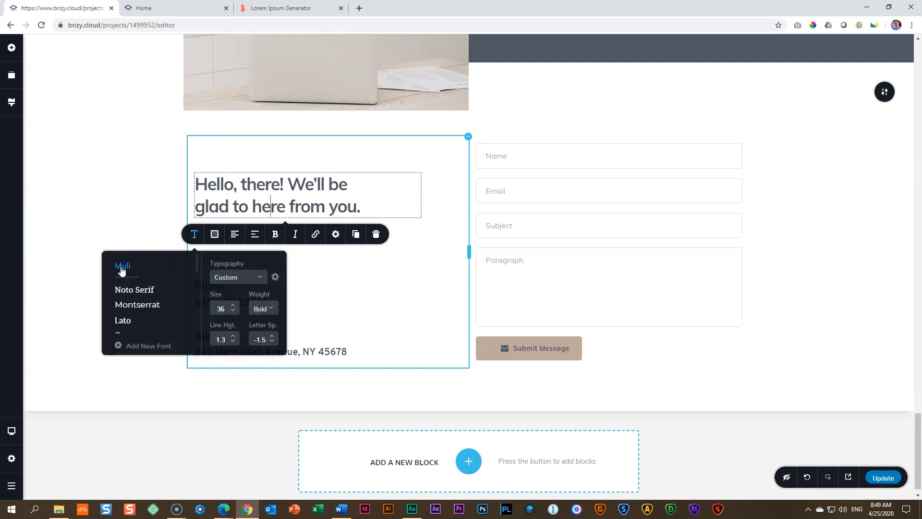
pyautogui.tripleClick(268, 209)
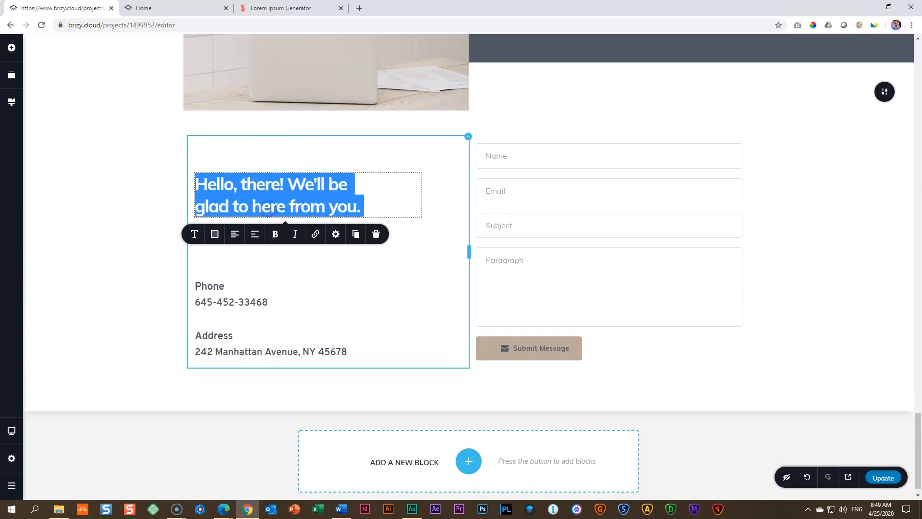
pyautogui.write('p')
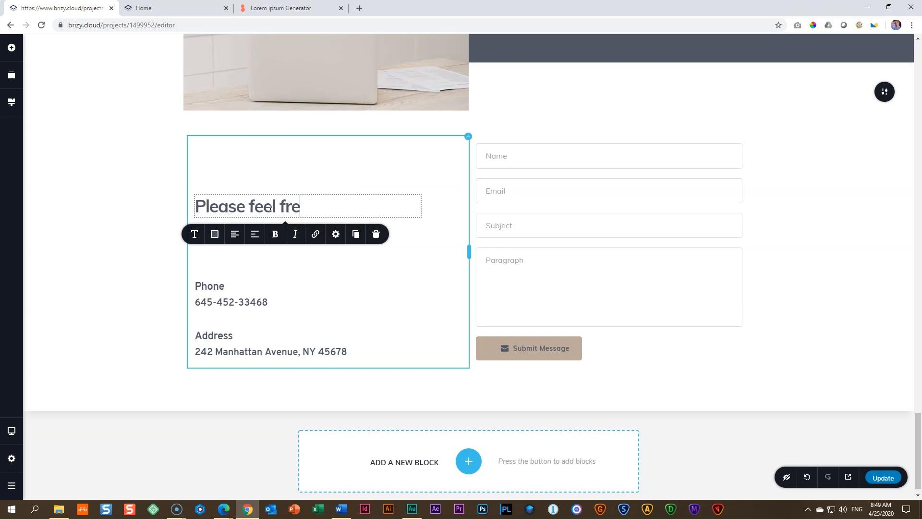
pyautogui.write('lease feel free to reach out to')
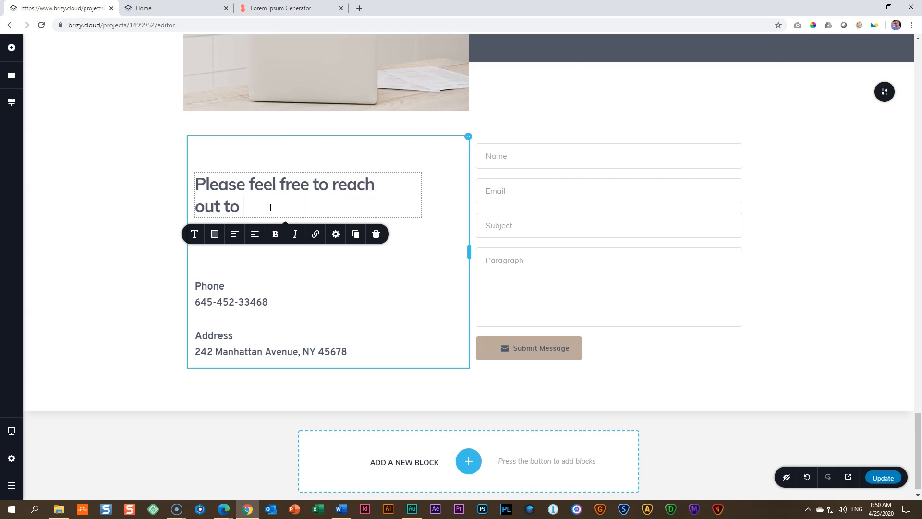
# Step: Change the contact form's "Paragraph" placeholder to "Message"
pyautogui.click(227, 303)
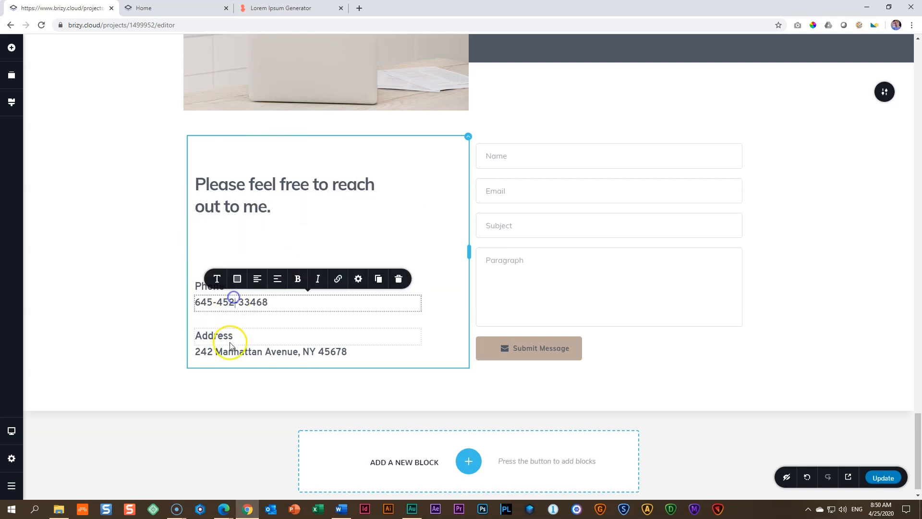
pyautogui.click(231, 346)
pyautogui.click(508, 162)
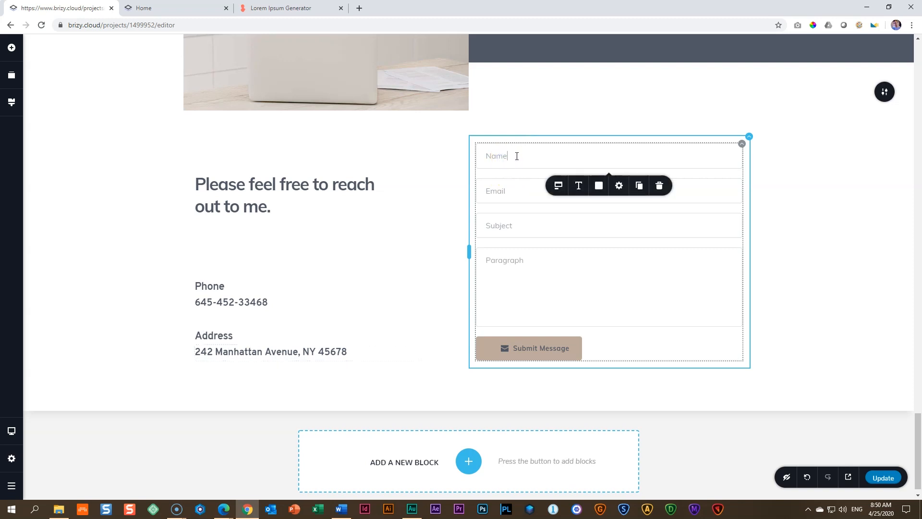
pyautogui.click(519, 198)
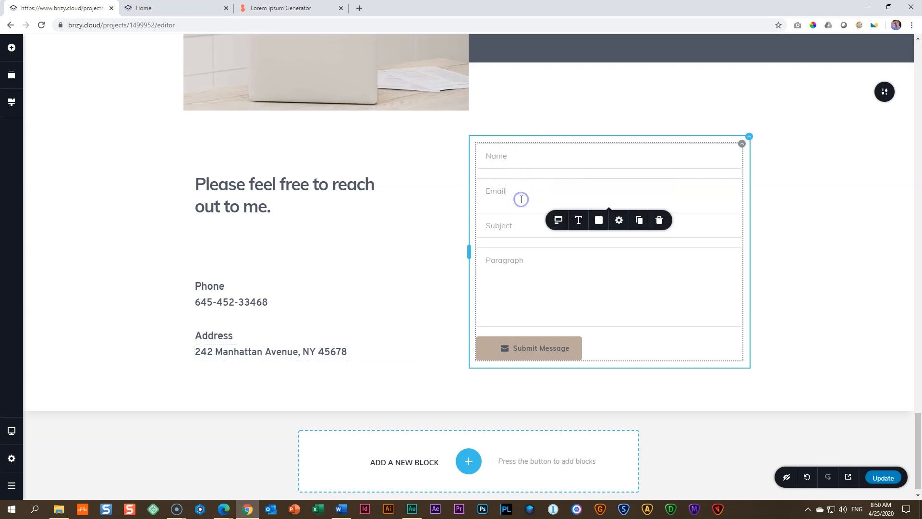
pyautogui.click(521, 227)
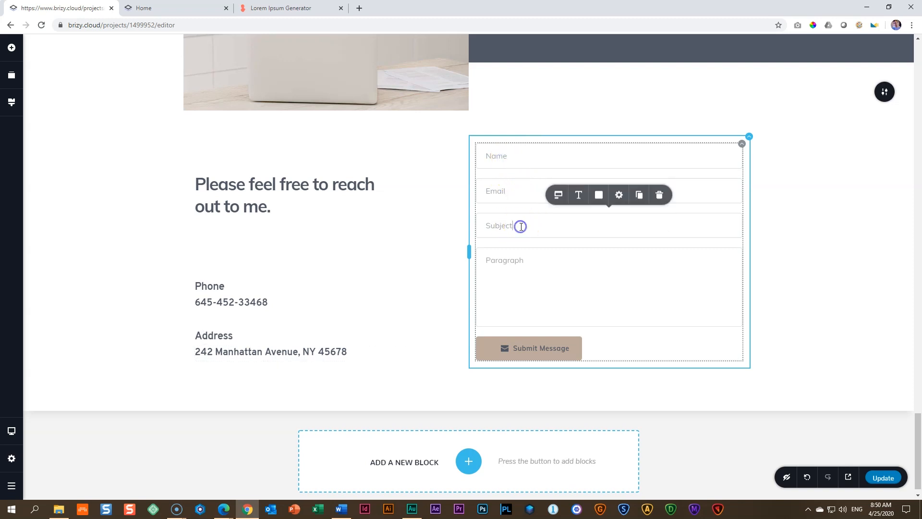
pyautogui.doubleClick(511, 259)
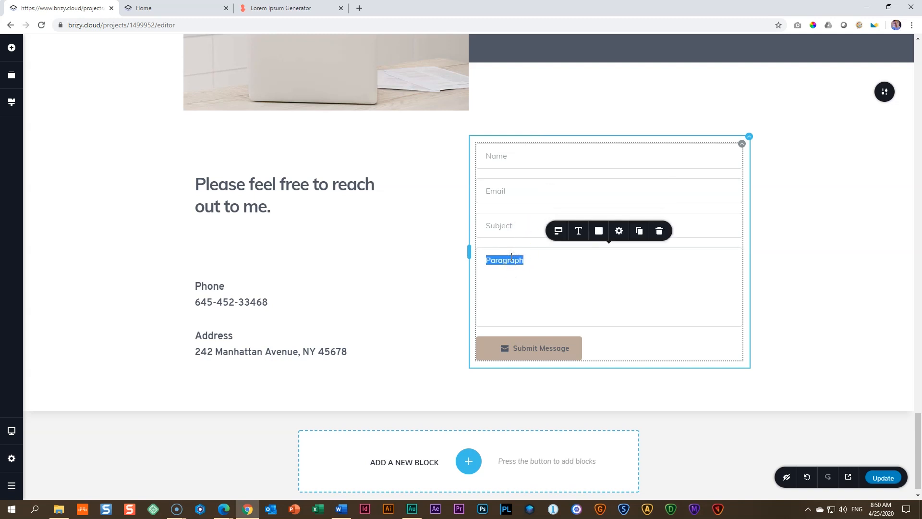
pyautogui.write('Mess')
# Step: Set the text color of the Submit Message button to white (#FFFFFF)
pyautogui.click(523, 348)
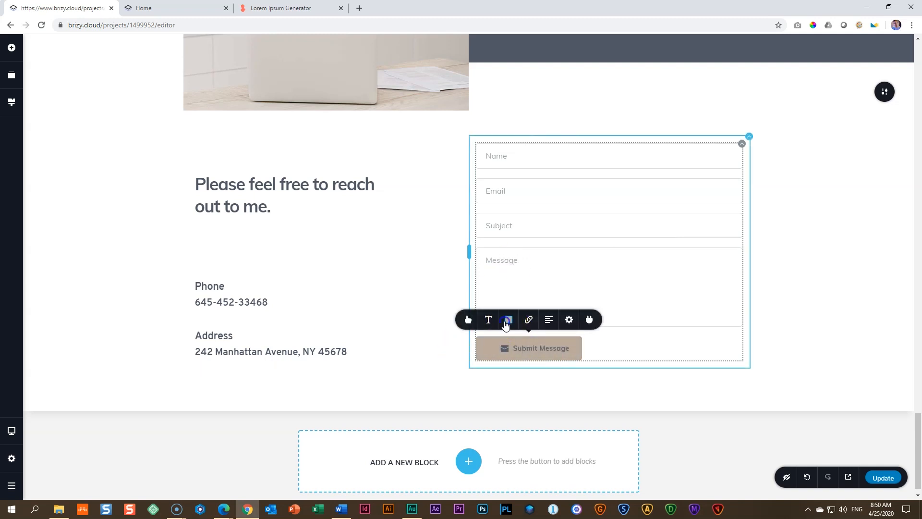
pyautogui.click(509, 320)
pyautogui.click(487, 183)
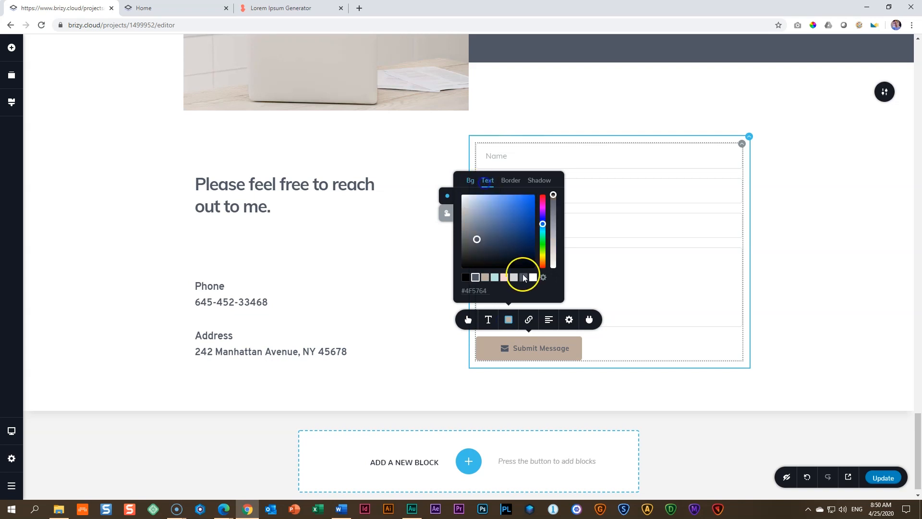
pyautogui.click(533, 277)
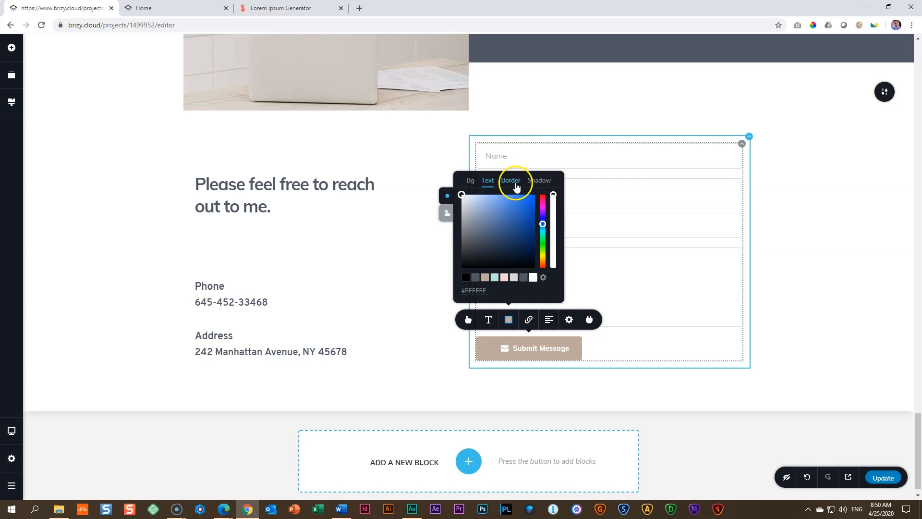
# Step: Give the Submit Message button a custom size with a height of 15 px
pyautogui.click(547, 345)
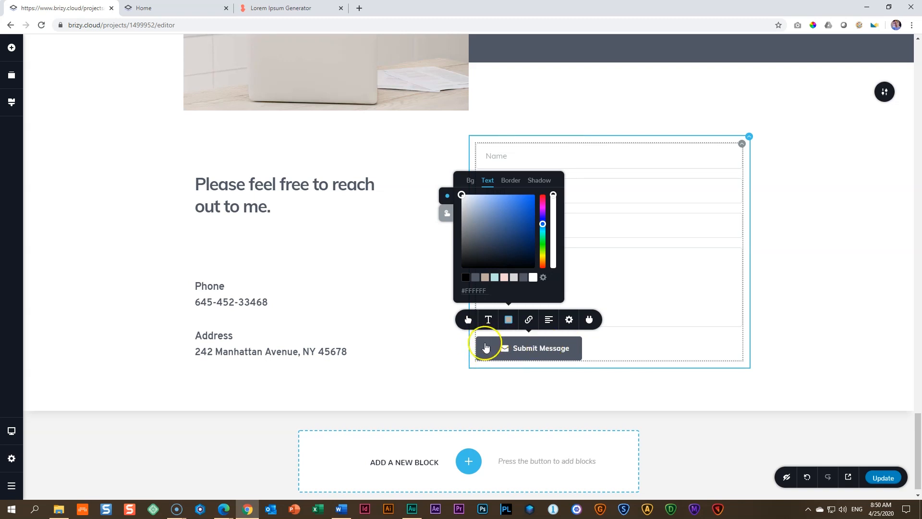
pyautogui.click(468, 320)
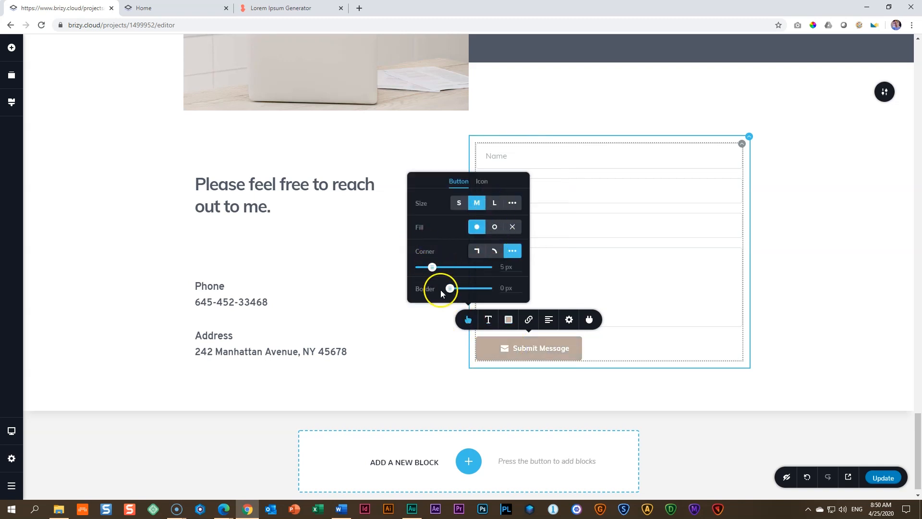
pyautogui.click(510, 202)
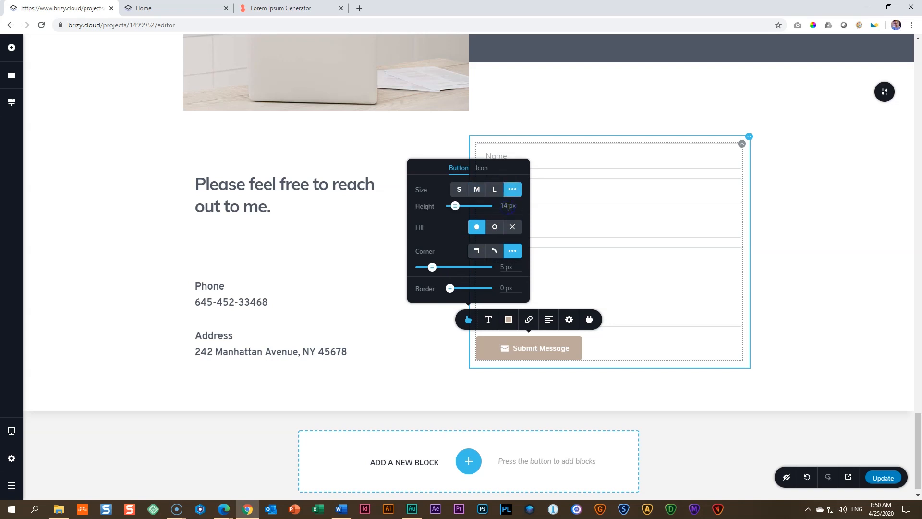
pyautogui.moveTo(450, 209); pyautogui.dragTo(456, 205)
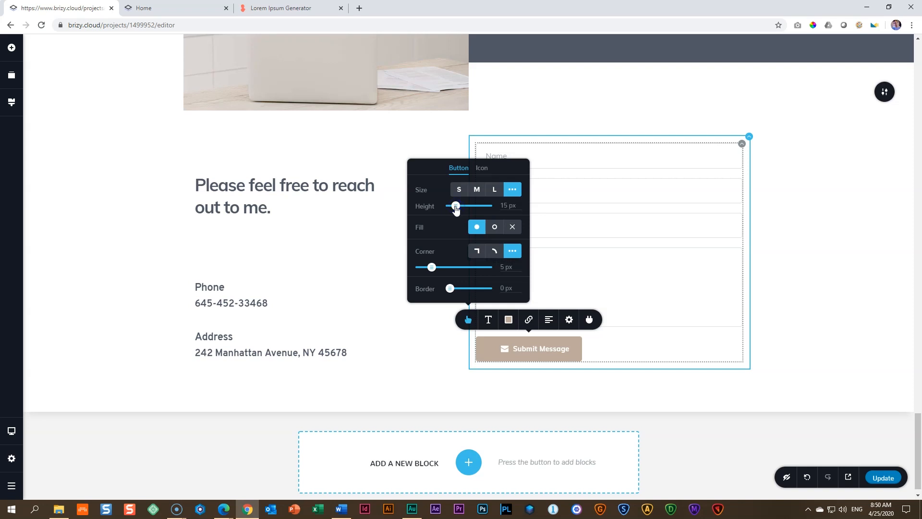
# Step: Search the icon library for "envelope" and replace the Submit Message button's icon with the outlined envelope
pyautogui.click(477, 173)
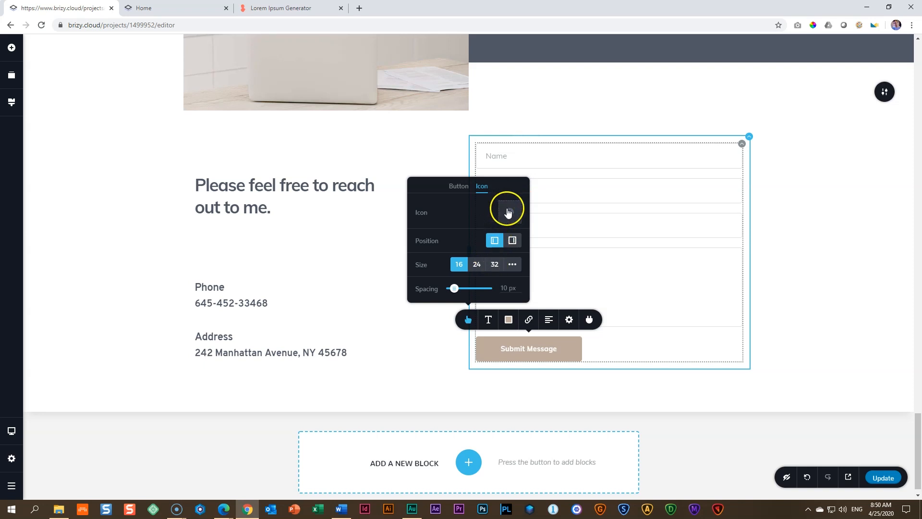
pyautogui.click(510, 212)
pyautogui.click(474, 159)
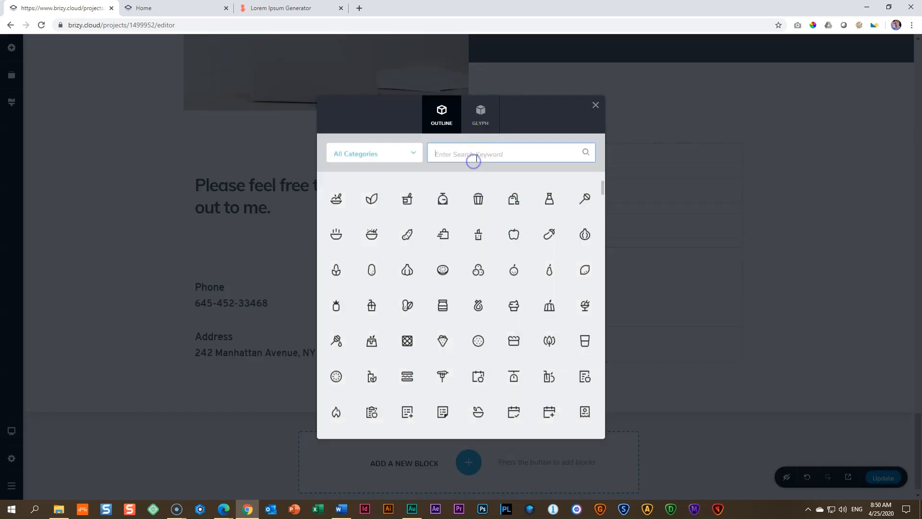
pyautogui.write('envelope')
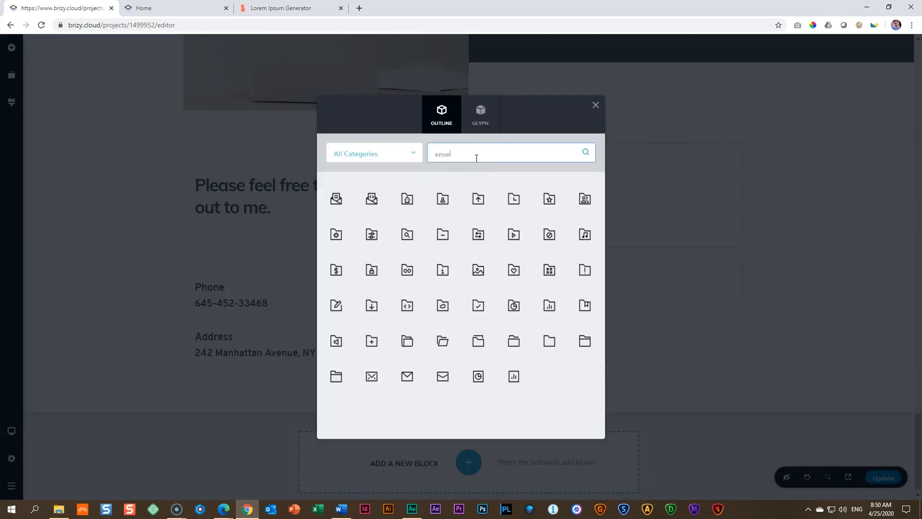
pyautogui.click(408, 376)
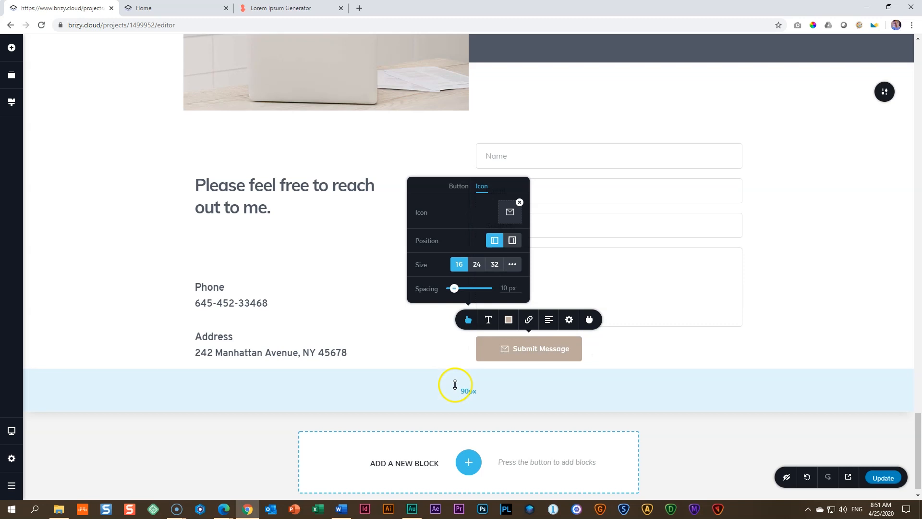
# Step: Remove the icon from the Submit Message button and set its height to 15 px and border to 0 px
pyautogui.click(520, 202)
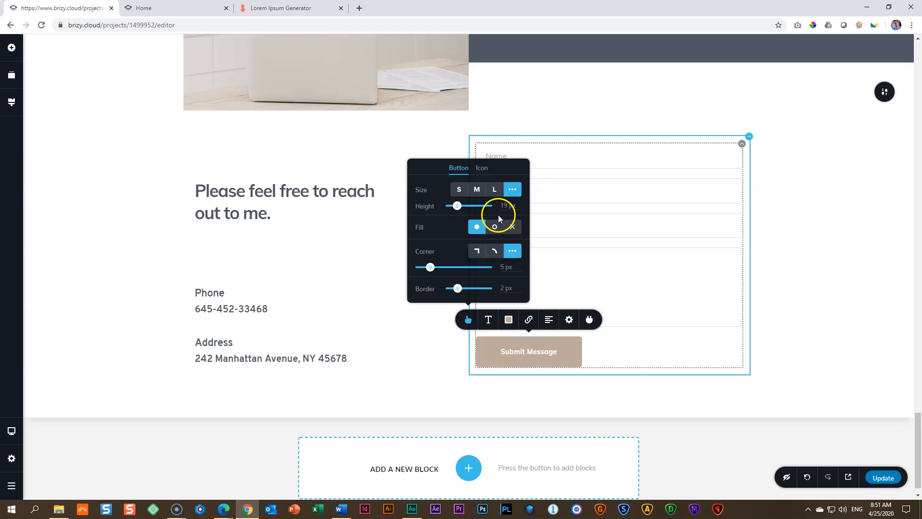
pyautogui.moveTo(457, 206)
pyautogui.mouseDown()
pyautogui.moveTo(478, 205)
pyautogui.moveTo(456, 206)
pyautogui.mouseUp()
pyautogui.click(488, 319)
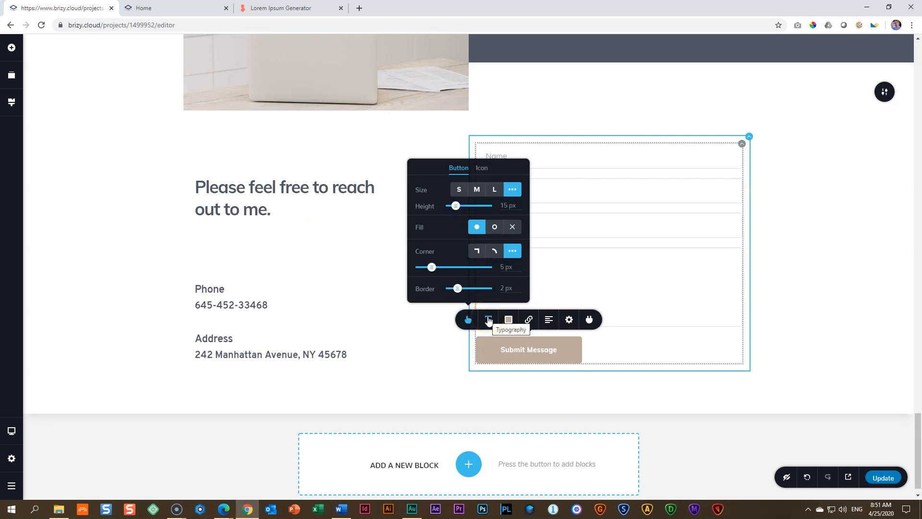
pyautogui.moveTo(458, 288); pyautogui.dragTo(428, 293)
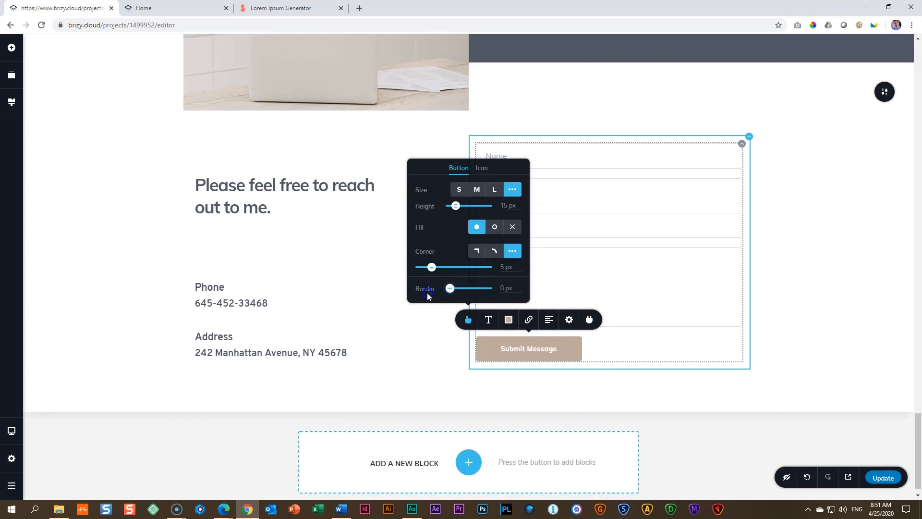
pyautogui.click(527, 361)
# Step: Start an Email Notification integration for the contact form and enter the recipient's email address
pyautogui.click(508, 354)
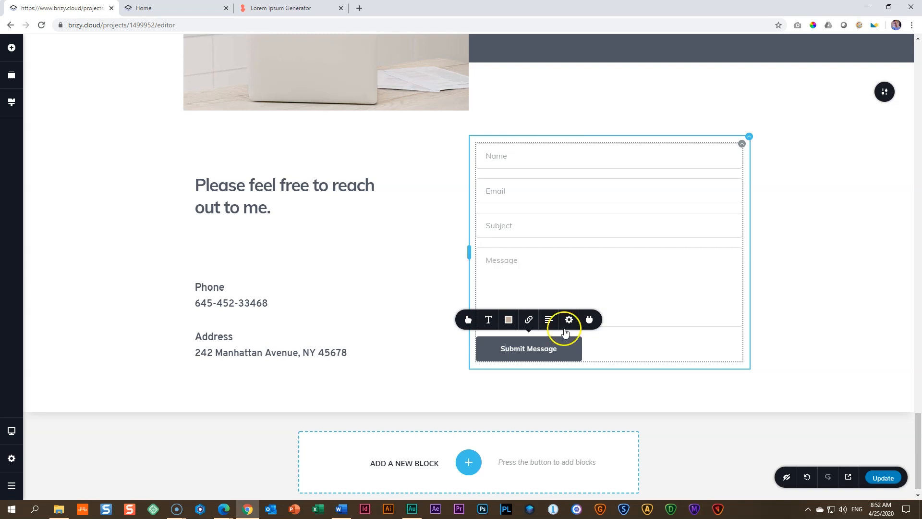
pyautogui.click(590, 322)
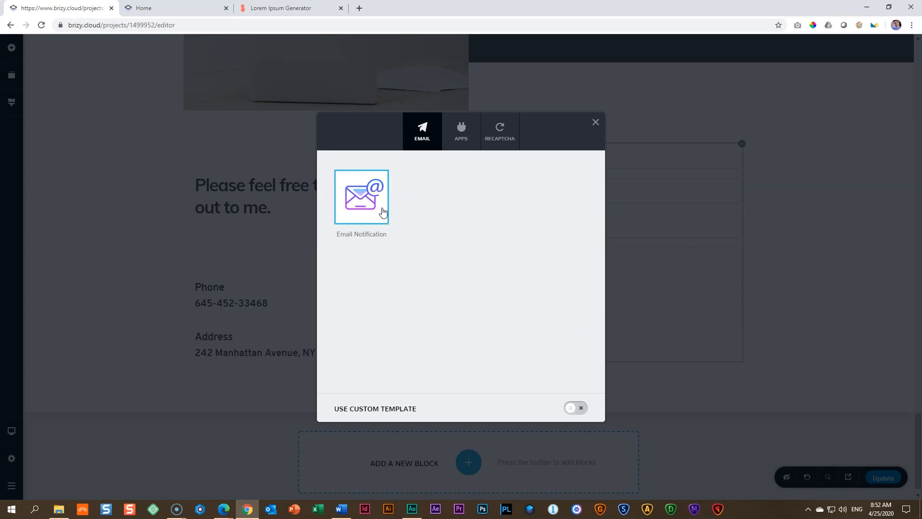
pyautogui.click(383, 211)
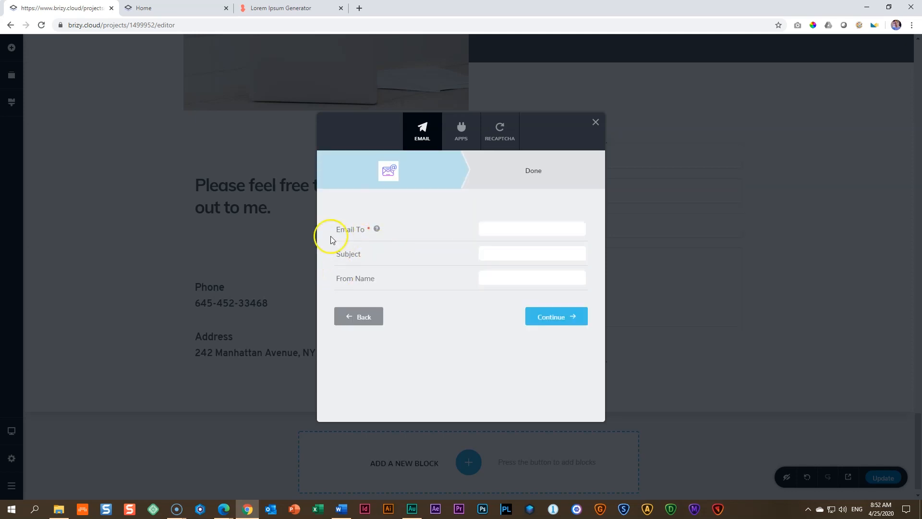
pyautogui.click(512, 229)
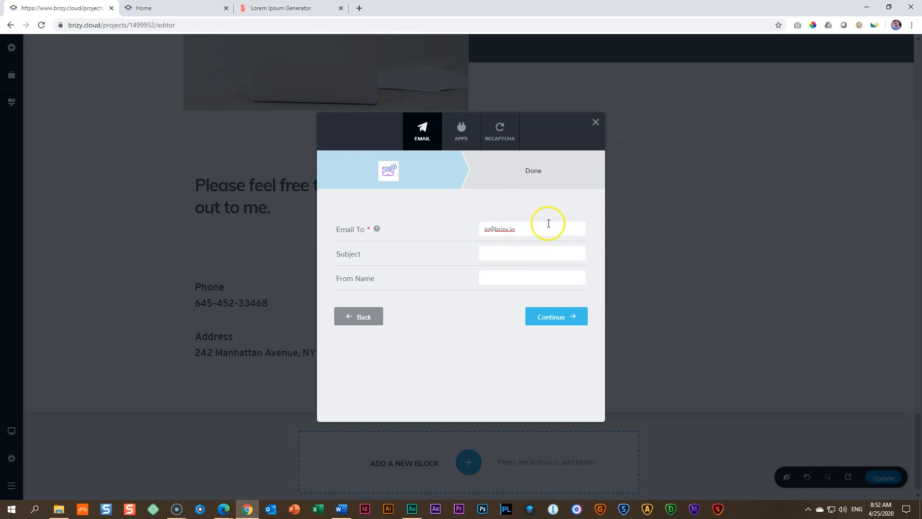
# Step: Set the notification's subject to "CV Site" and enter the sender's name
pyautogui.click(501, 258)
pyautogui.write('from')
pyautogui.press('BackSpace')
pyautogui.press('BackSpace')
pyautogui.write('CV Site')
pyautogui.click(488, 282)
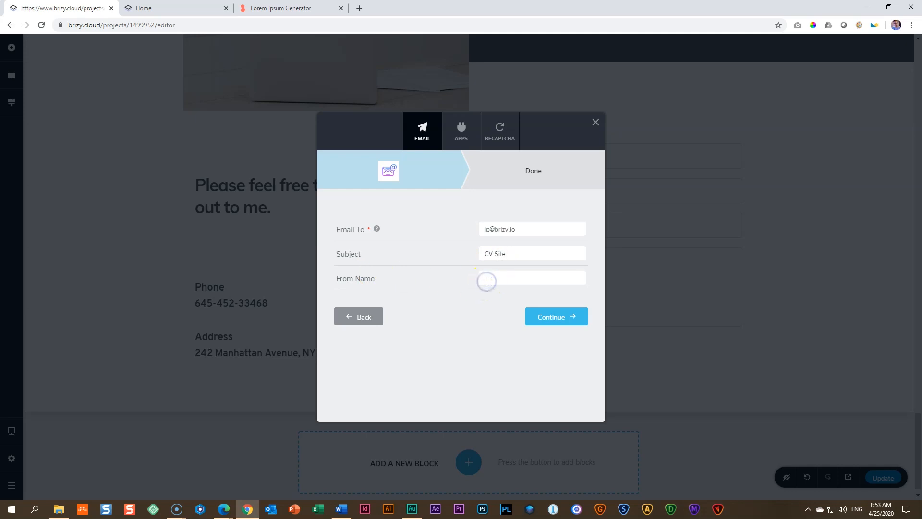
pyautogui.write('JP')
# Step: Add a second, comma-separated recipient email address and finish connecting the form to Email Notification
pyautogui.click(534, 232)
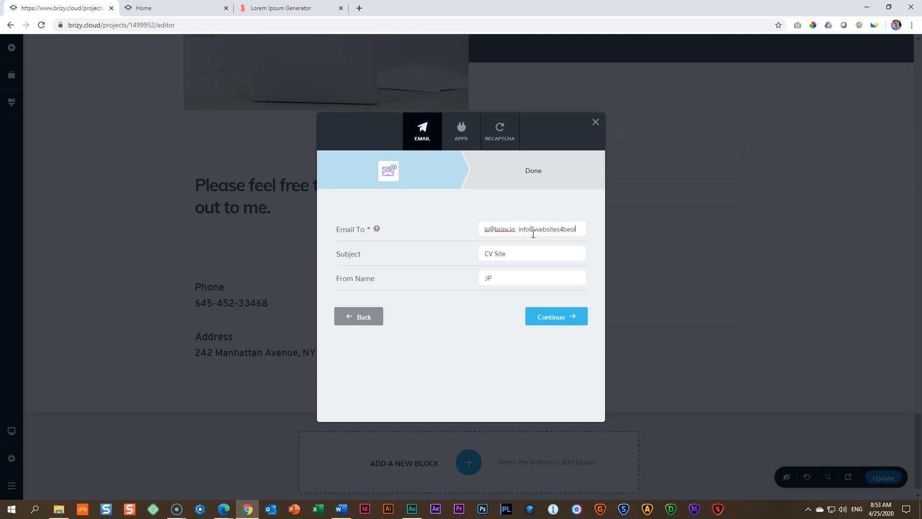
pyautogui.click(552, 319)
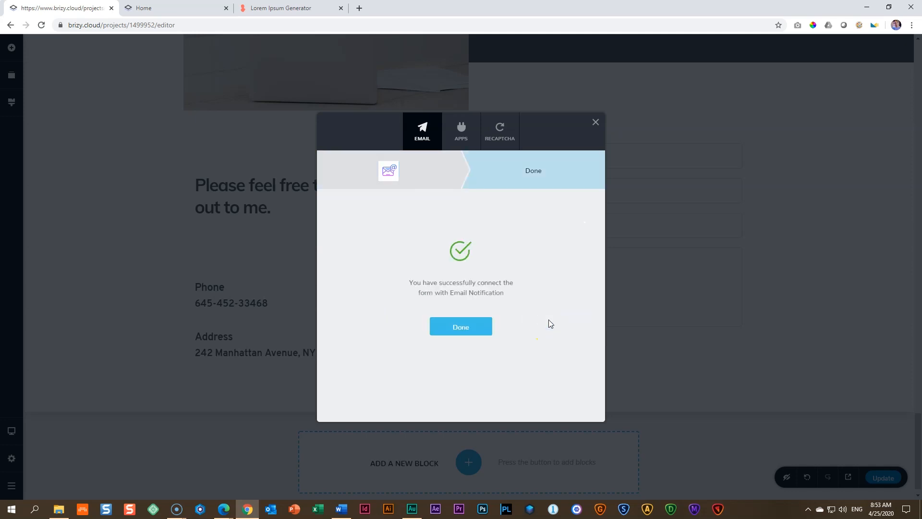
pyautogui.click(454, 328)
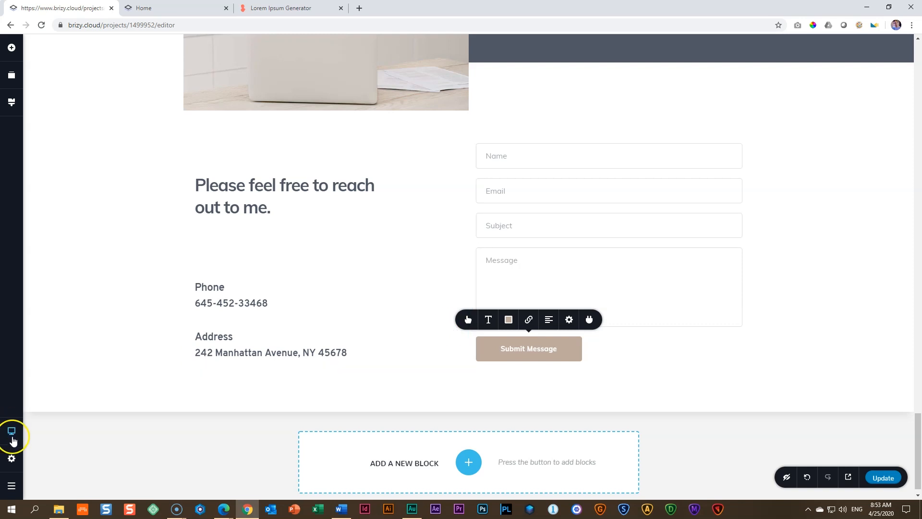
# Step: Switch to the tablet view and widen the Submit Message button to 65 %
pyautogui.click(11, 432)
pyautogui.click(43, 423)
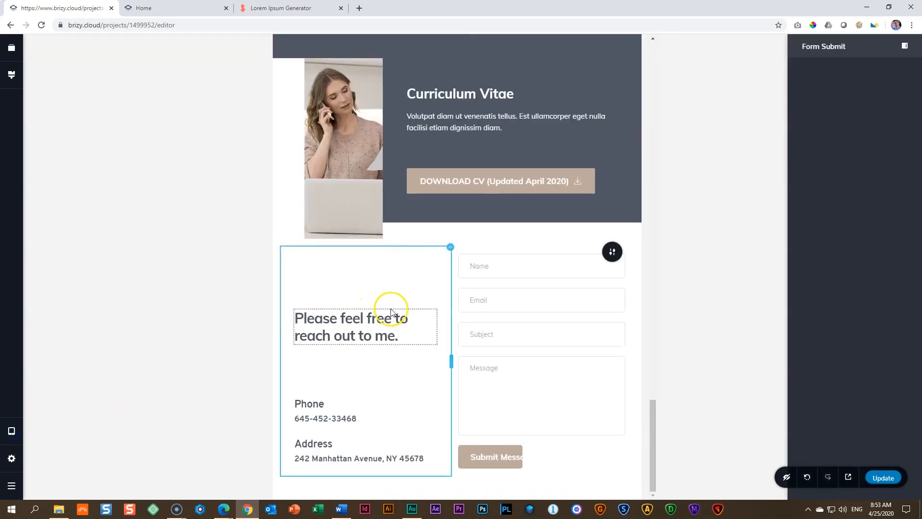
pyautogui.click(498, 462)
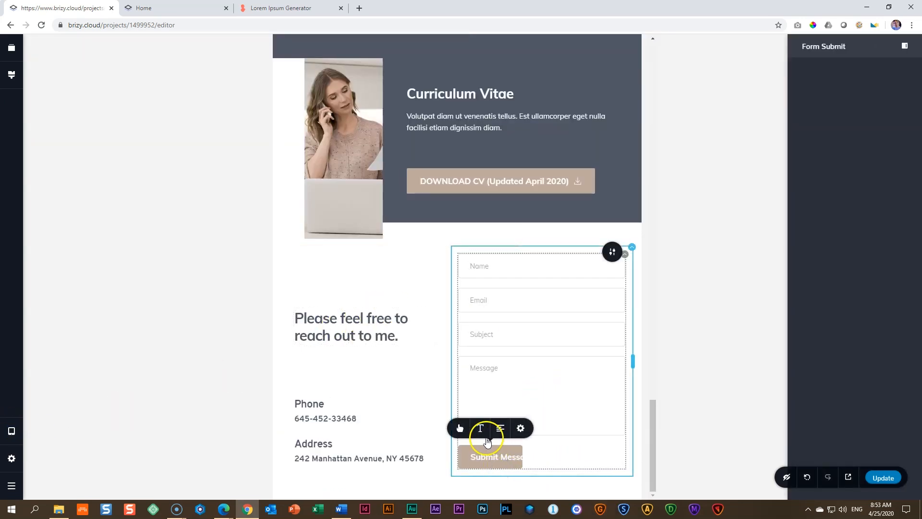
pyautogui.click(520, 428)
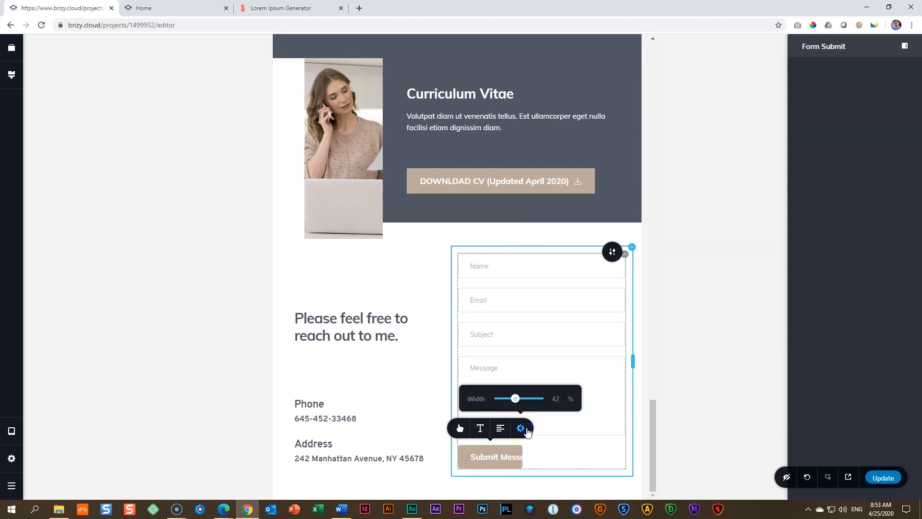
pyautogui.moveTo(517, 402); pyautogui.dragTo(524, 402)
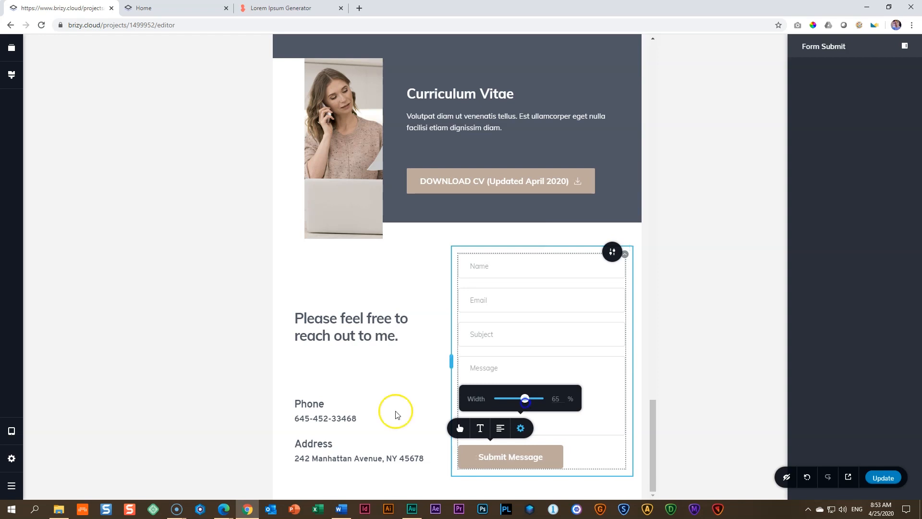
# Step: Switch to the desktop view and add a closed envelope outline icon to the Submit Message button, searching the icons for "envelope"
pyautogui.click(8, 430)
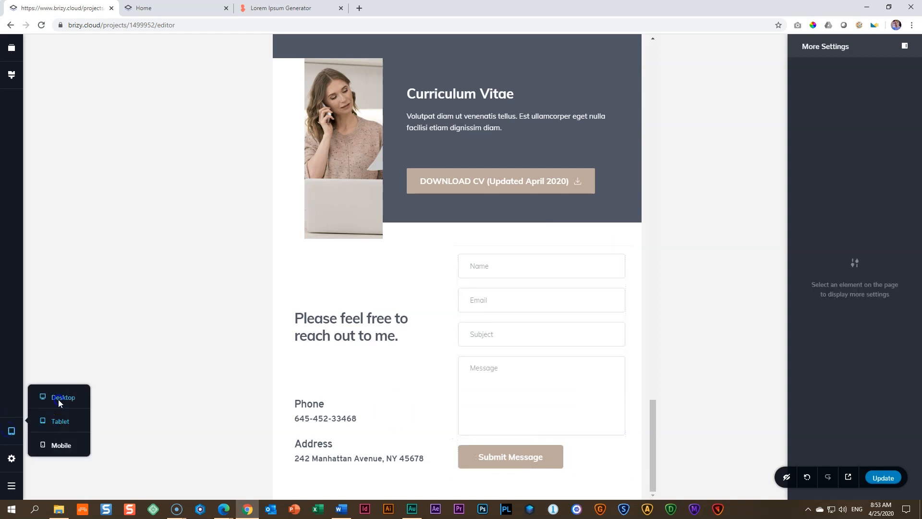
pyautogui.click(58, 400)
pyautogui.scroll(-10, 284, 379)
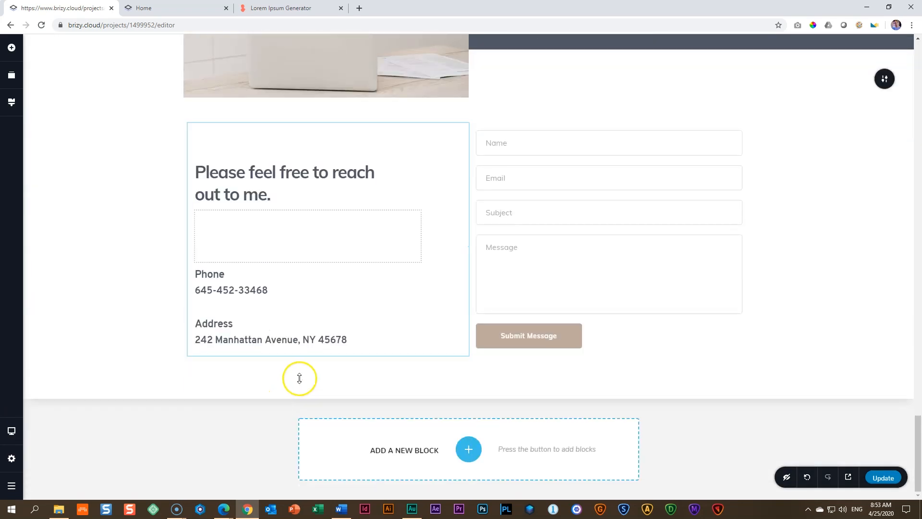
pyautogui.click(515, 336)
pyautogui.click(468, 312)
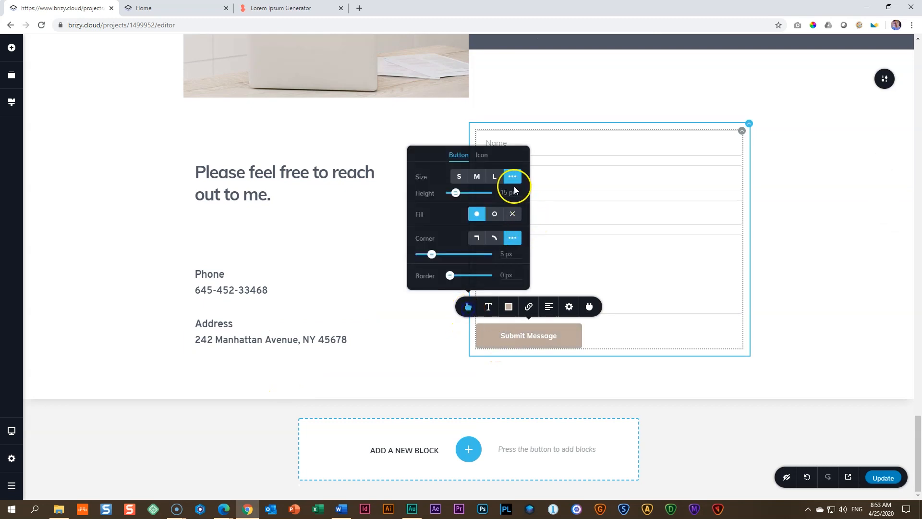
pyautogui.click(486, 154)
pyautogui.click(510, 198)
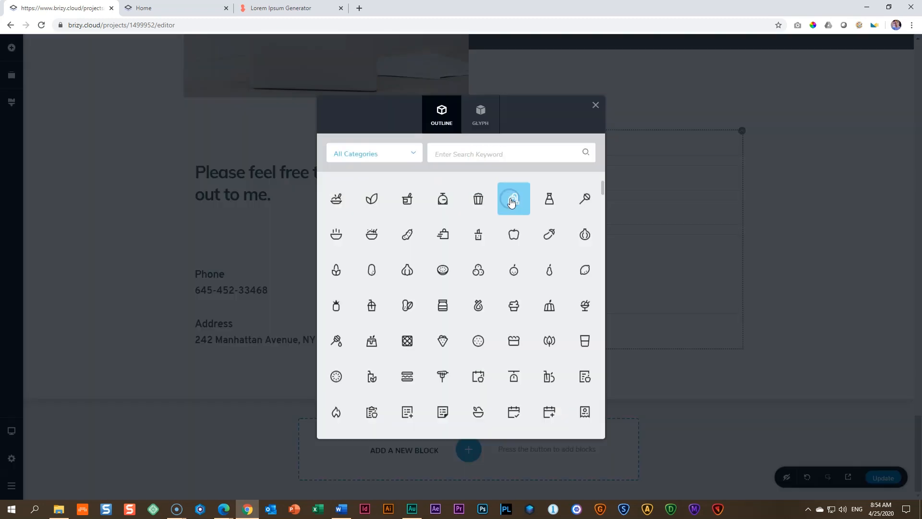
pyautogui.click(482, 149)
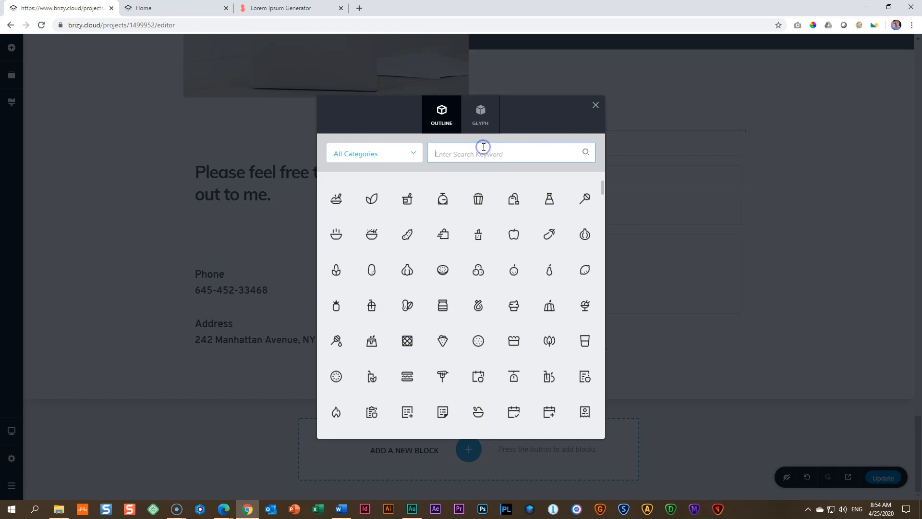
pyautogui.write('envel')
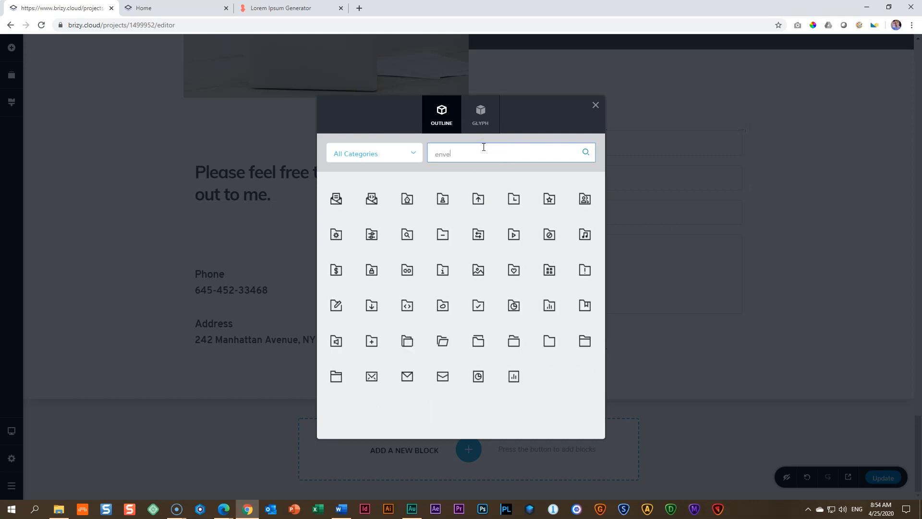
pyautogui.write('ope')
pyautogui.click(406, 378)
# Step: Widen the Submit Message button slightly in the desktop view to fit its icon and text
pyautogui.click(546, 334)
pyautogui.click(572, 305)
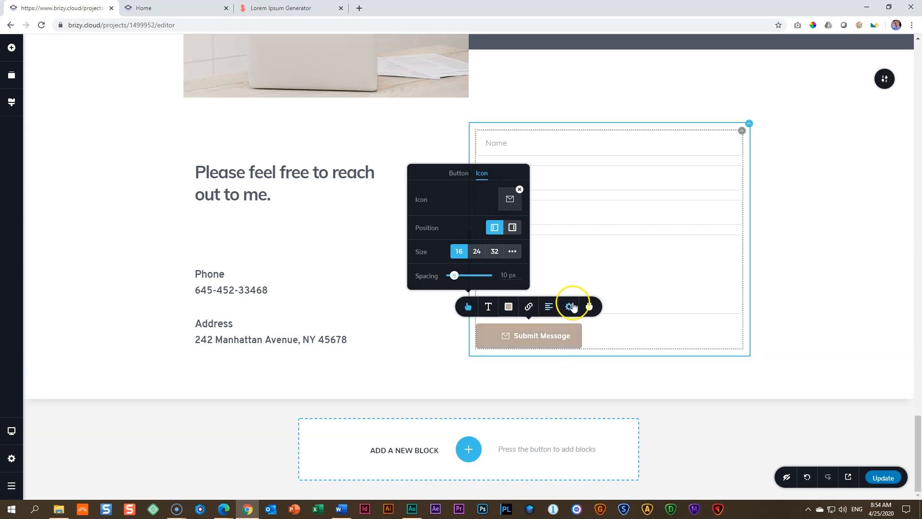
pyautogui.click(579, 288)
pyautogui.moveTo(564, 278); pyautogui.dragTo(568, 282)
pyautogui.click(624, 344)
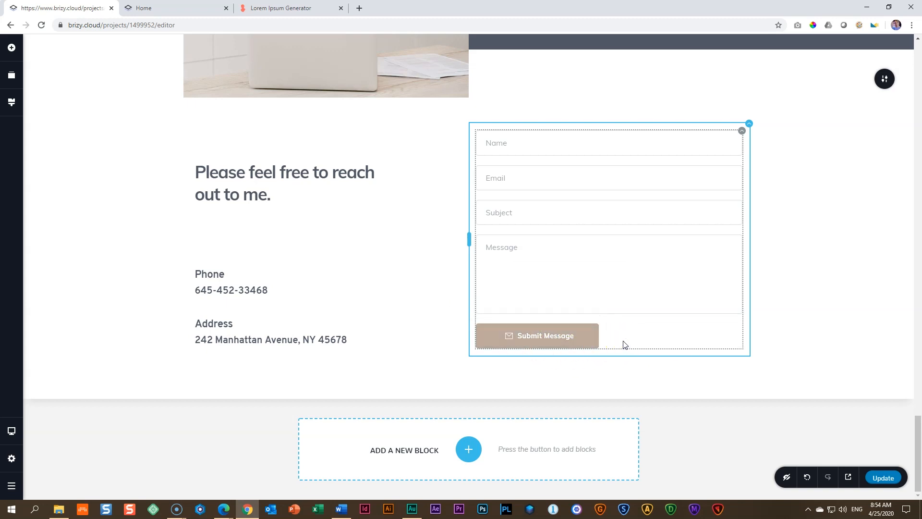
# Step: Switch to the tablet view and slightly increase the spacing above the contact block's form
pyautogui.click(11, 431)
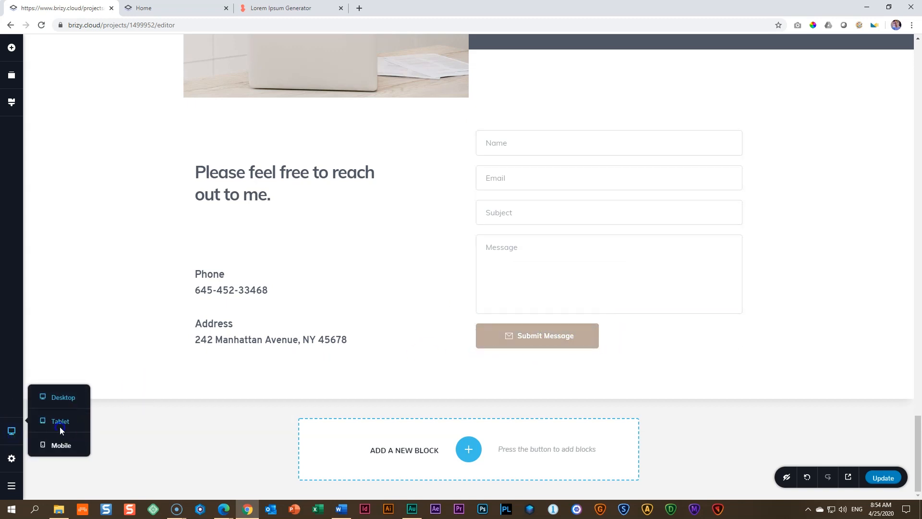
pyautogui.click(60, 425)
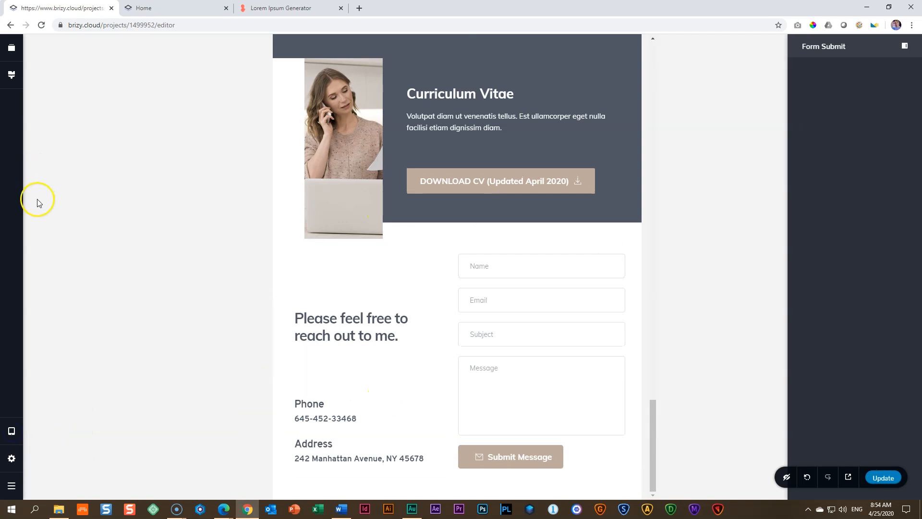
pyautogui.moveTo(424, 237); pyautogui.dragTo(424, 239)
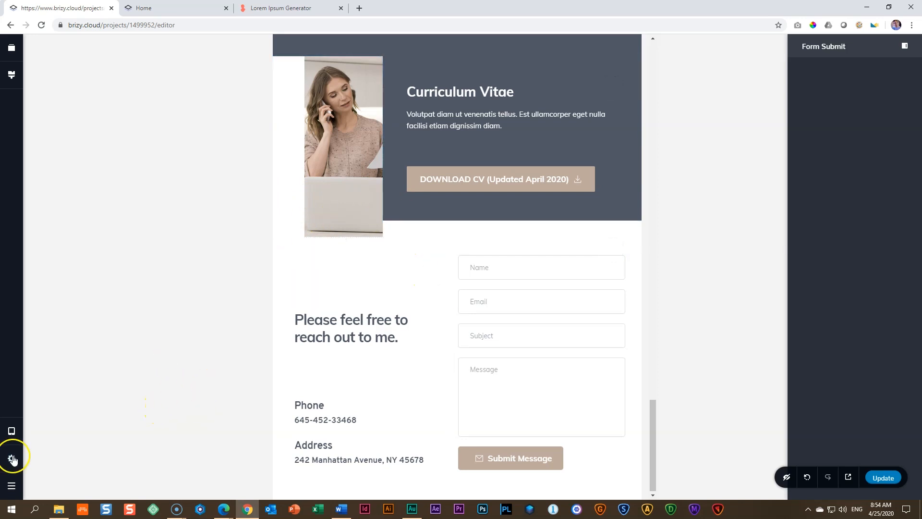
# Step: Examine the contact block and its Submit Message button in the mobile view, and return to the desktop view
pyautogui.click(11, 431)
pyautogui.click(58, 443)
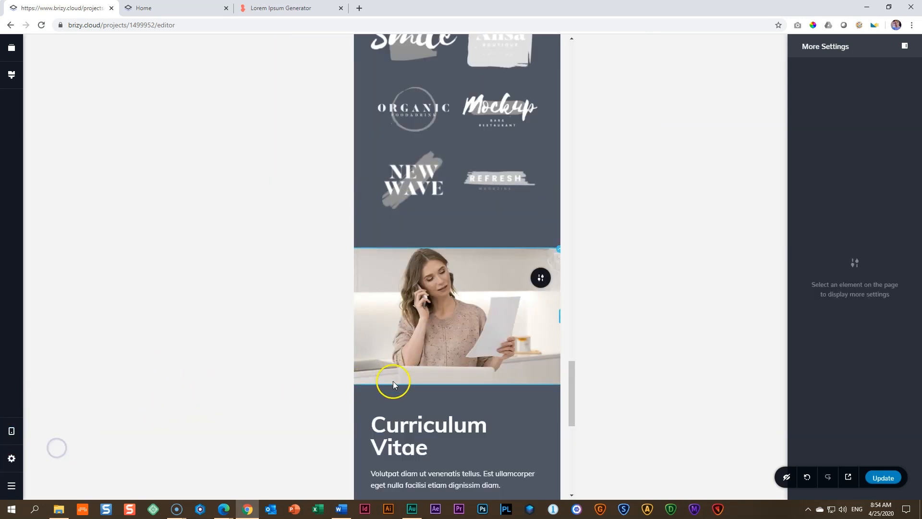
pyautogui.scroll(-10, 393, 381)
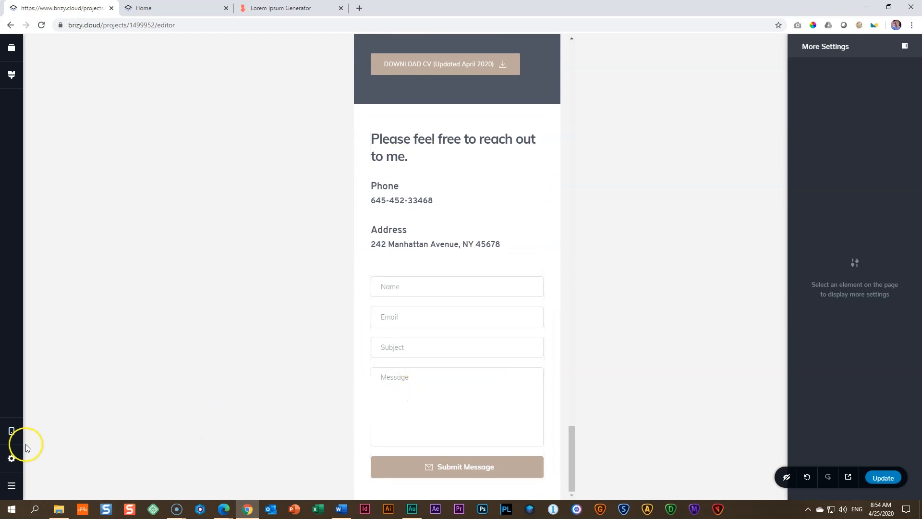
pyautogui.moveTo(11, 431)
pyautogui.click(52, 401)
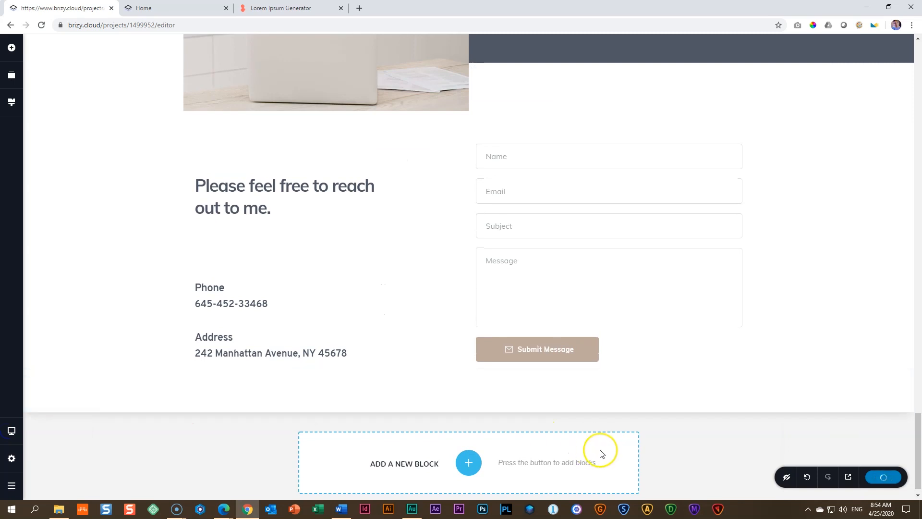
# Step: Open the updated live site in a new browser tab and close the outdated Home tab
pyautogui.click(849, 481)
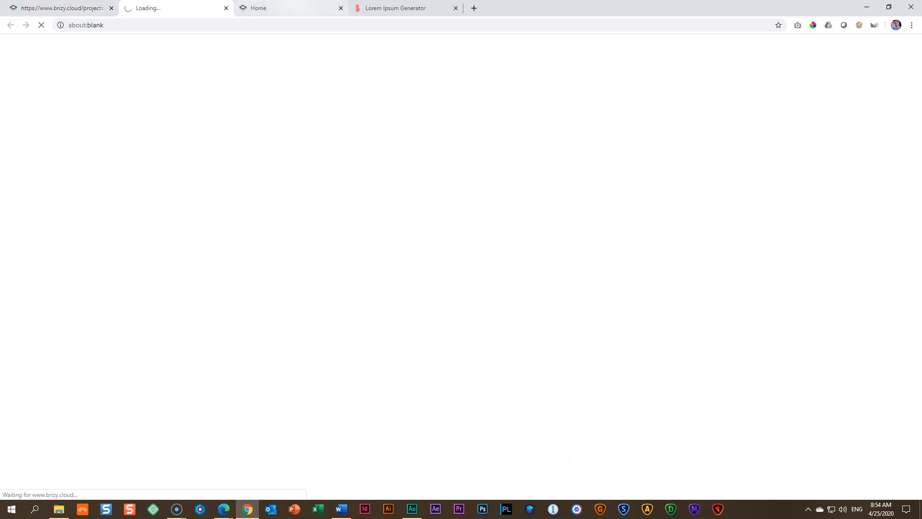
pyautogui.click(344, 14)
pyautogui.click(341, 8)
pyautogui.click(163, 9)
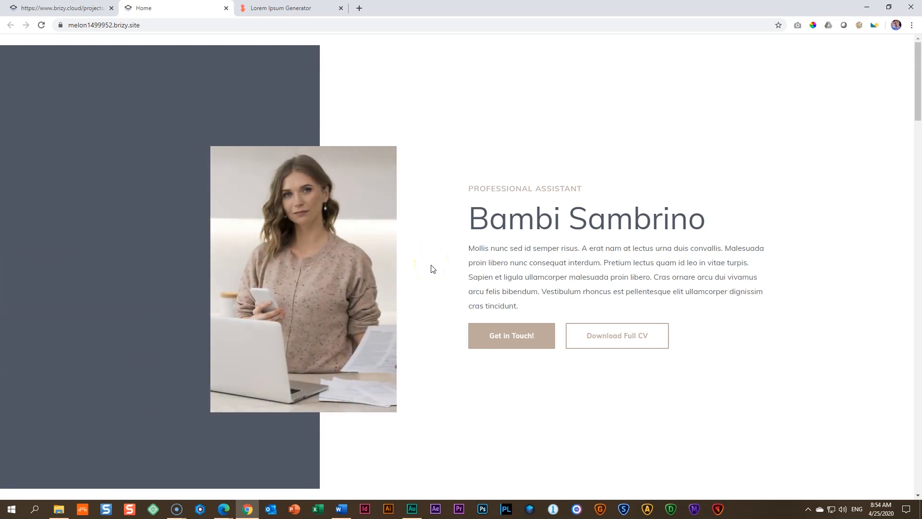
# Step: Test the "Get in Touch!" button in the live site's intro section
pyautogui.scroll(-6, 434, 272)
pyautogui.scroll(4, 437, 269)
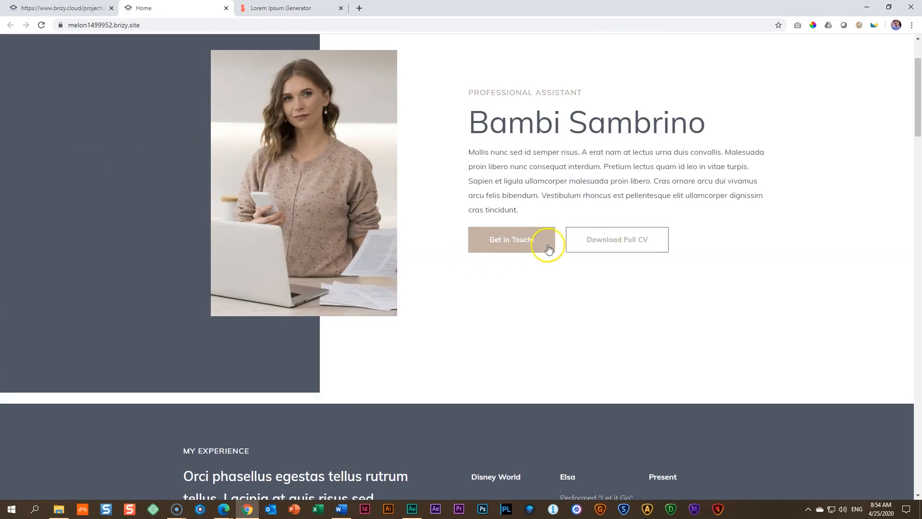
pyautogui.click(518, 246)
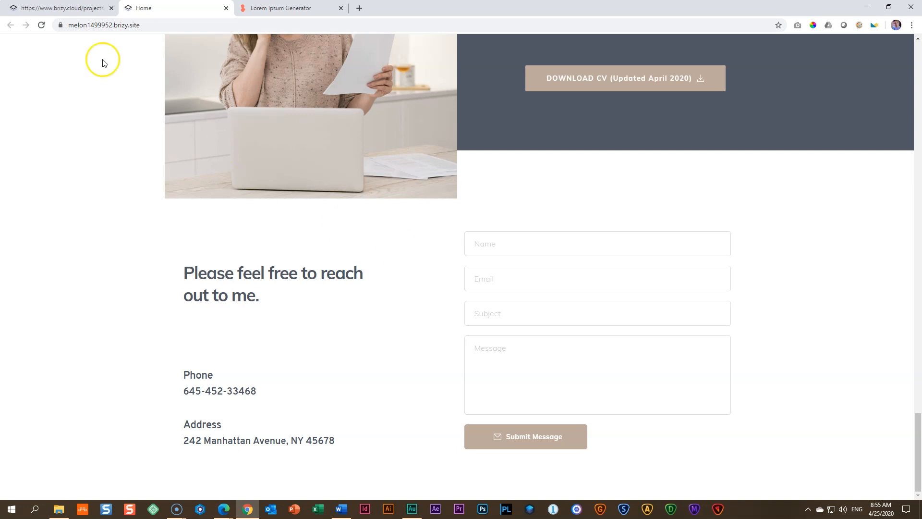
# Step: Return to the editor, link the "Get in Touch!" button to the contact block at the page's end, and update the site
pyautogui.click(90, 8)
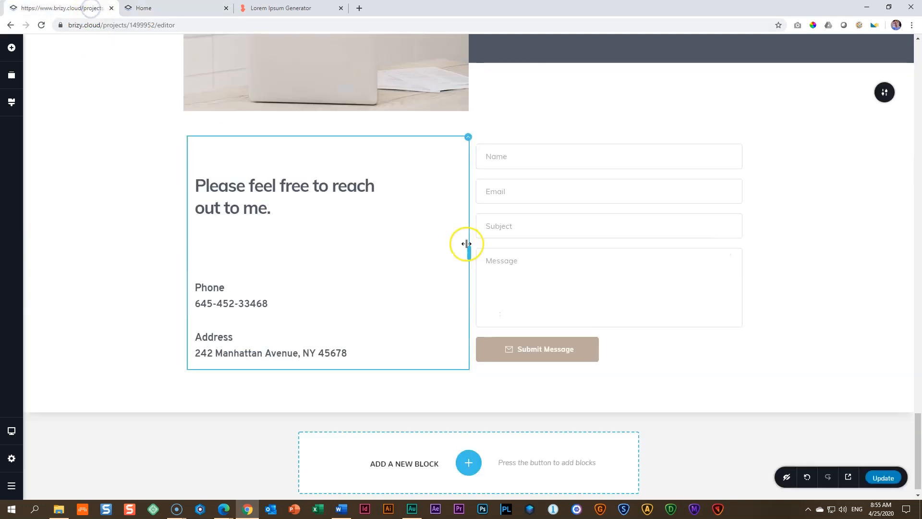
pyautogui.scroll(20, 466, 244)
pyautogui.scroll(8, 466, 244)
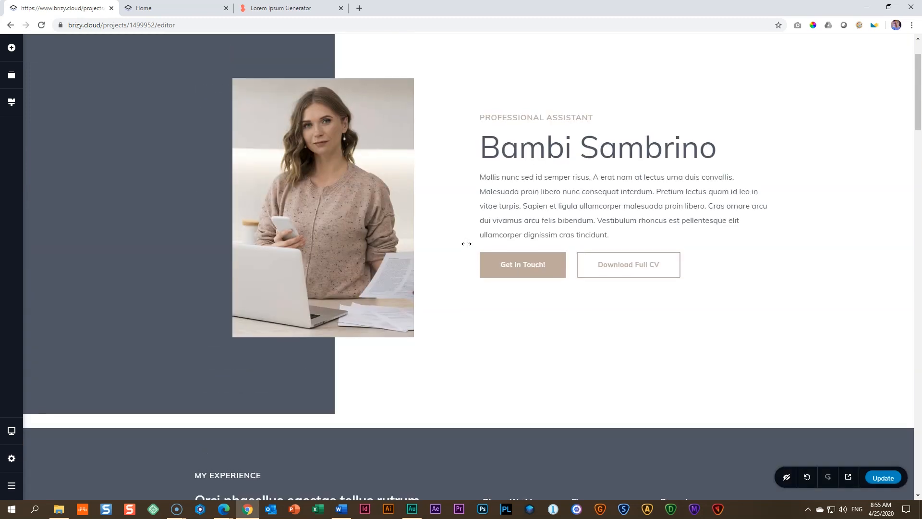
pyautogui.click(518, 331)
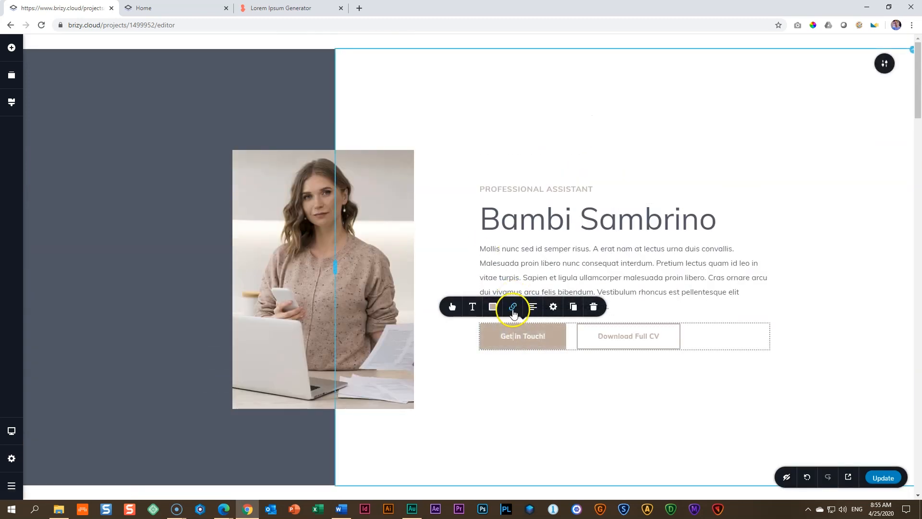
pyautogui.click(513, 310)
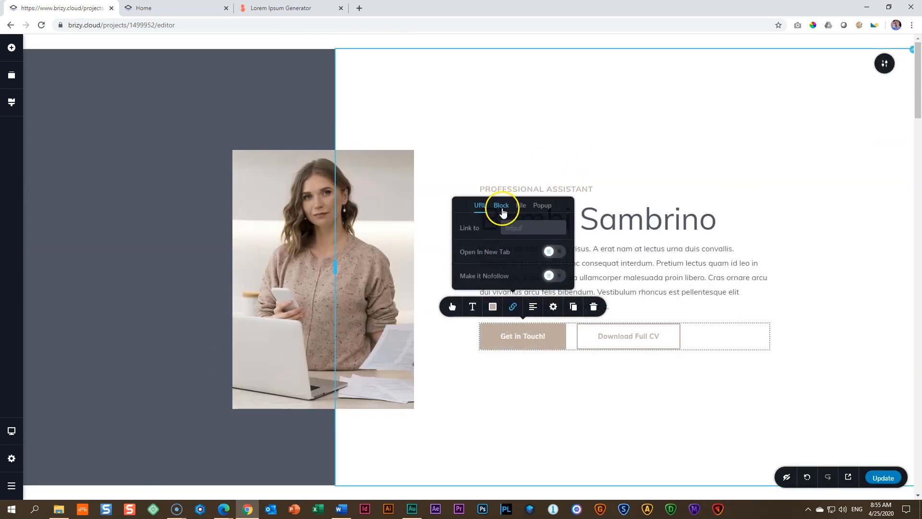
pyautogui.click(501, 206)
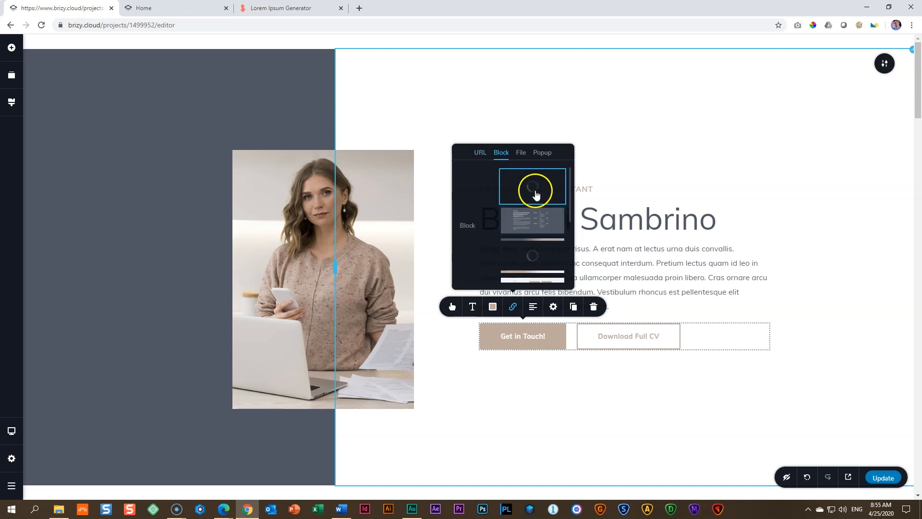
pyautogui.scroll(-3, 540, 264)
pyautogui.scroll(3, 540, 265)
pyautogui.scroll(-3, 540, 265)
pyautogui.click(538, 268)
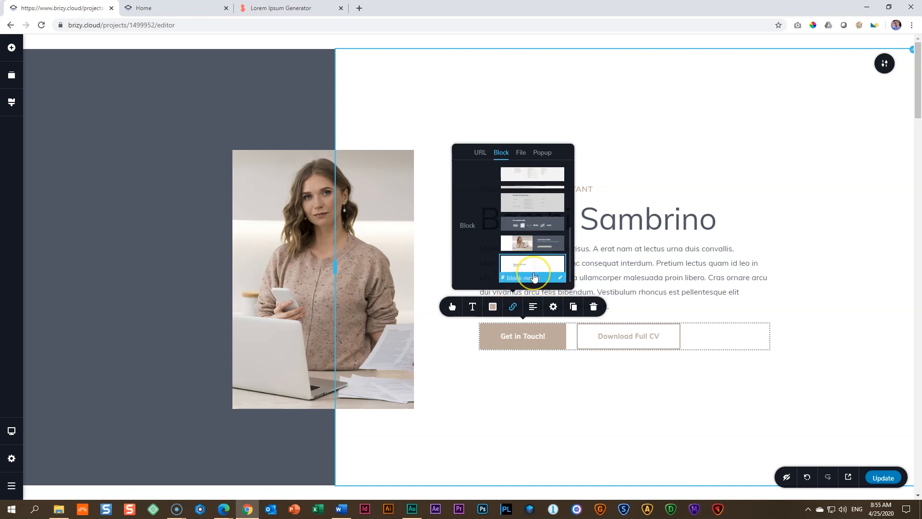
pyautogui.click(517, 370)
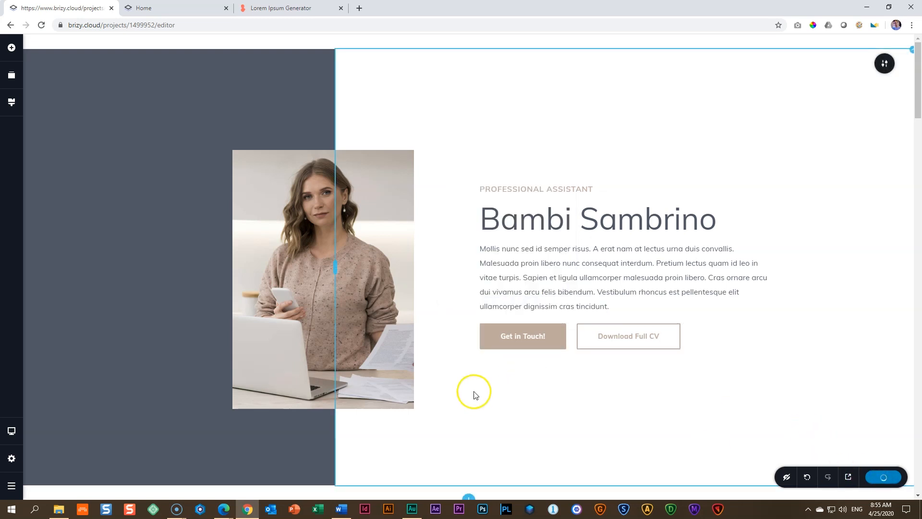
# Step: Reload the published Home page and return to its intro section
pyautogui.click(144, 8)
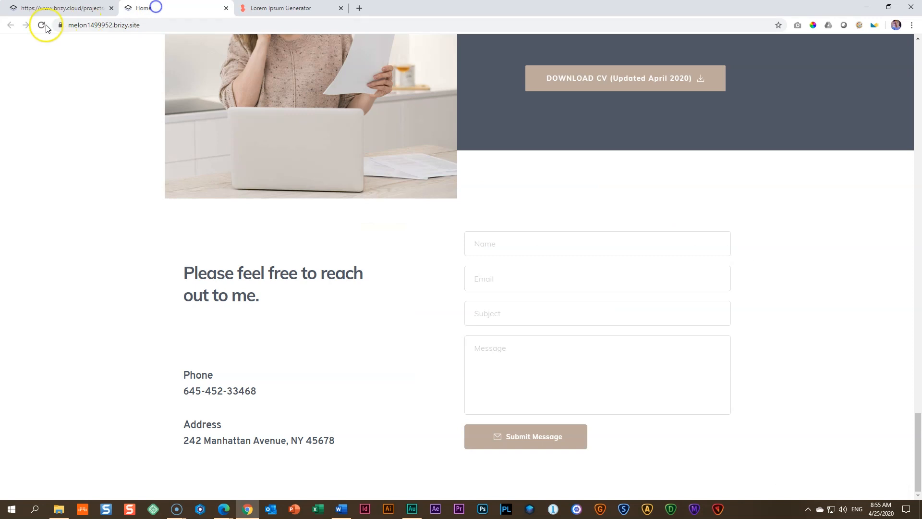
pyautogui.click(42, 24)
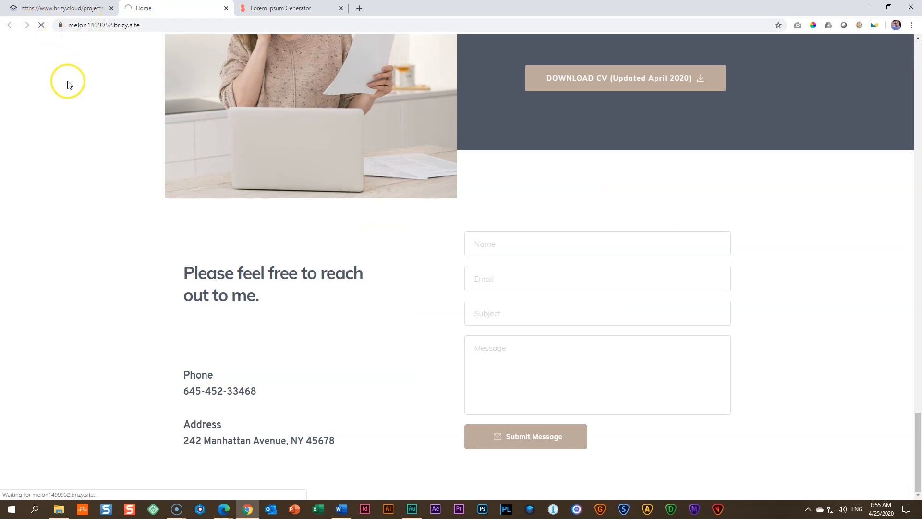
pyautogui.scroll(20, 119, 169)
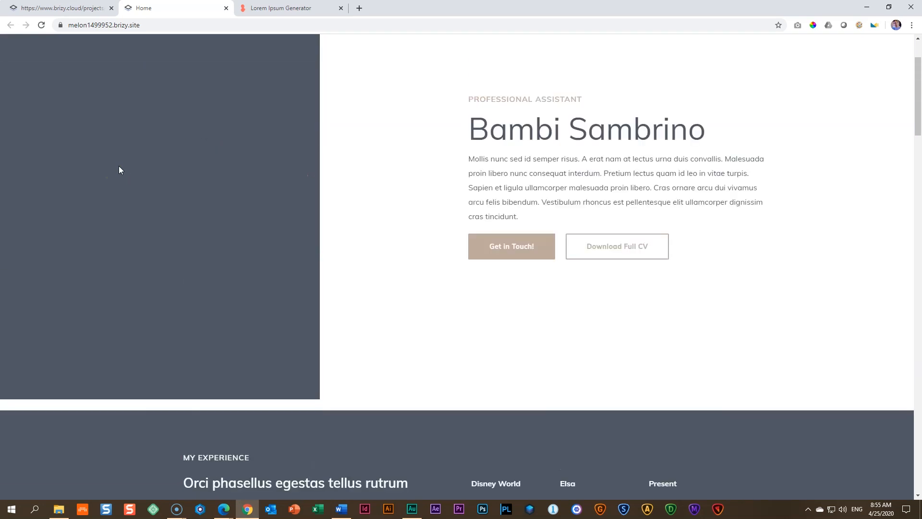
# Step: Follow "Get in Touch!" and submit the form with a name, email, subject "Hello I want your help" and message "I need a nail clipper."
pyautogui.click(512, 333)
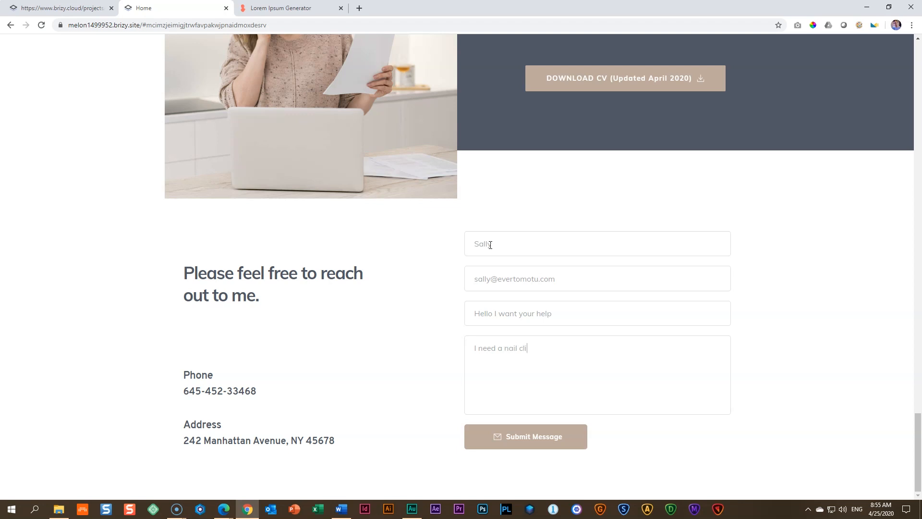
pyautogui.click(514, 438)
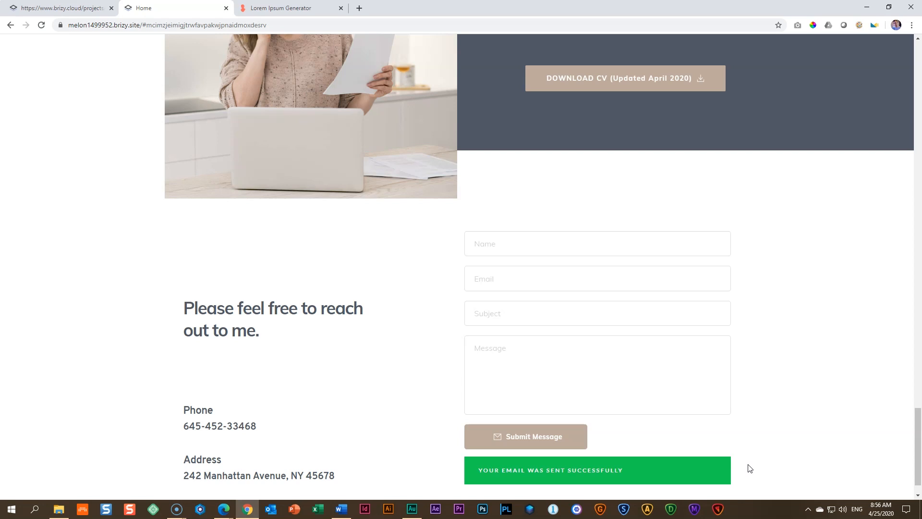
# Step: Go from the editor to the dashboard and view the leads received for the Personal CV S project
pyautogui.click(77, 6)
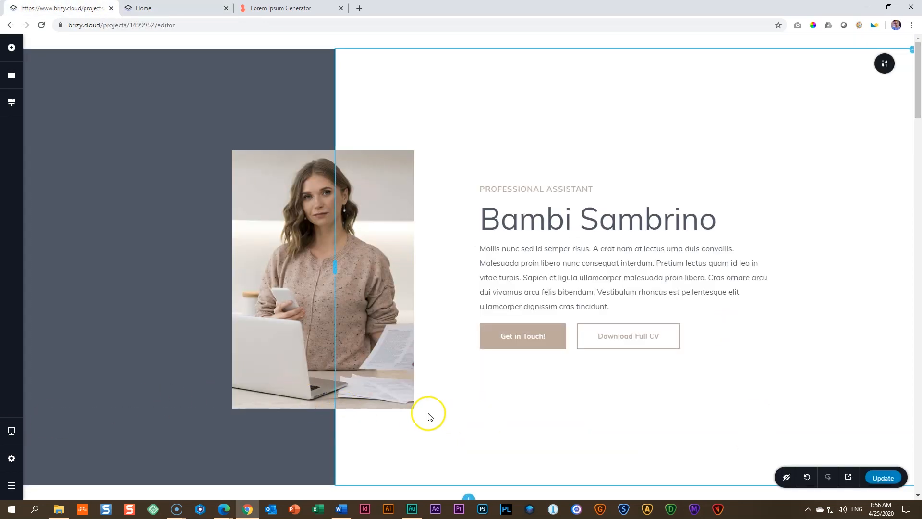
pyautogui.click(13, 486)
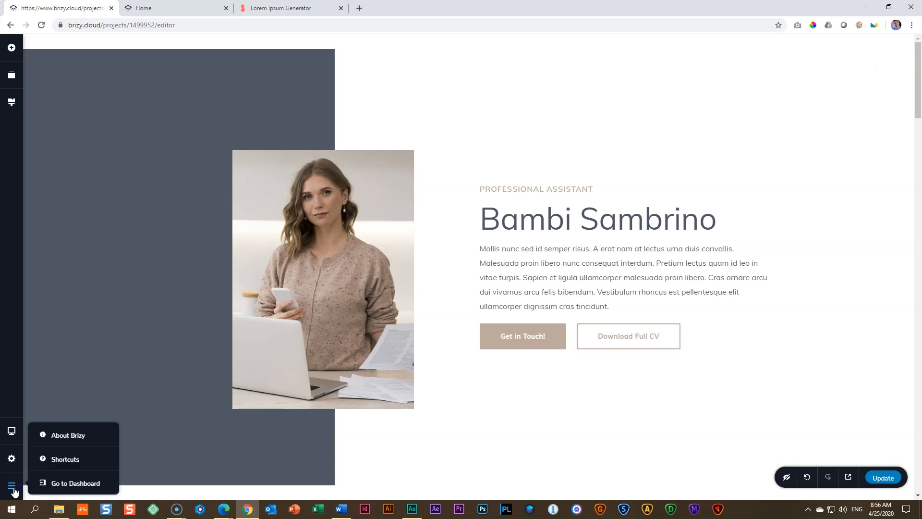
pyautogui.click(76, 482)
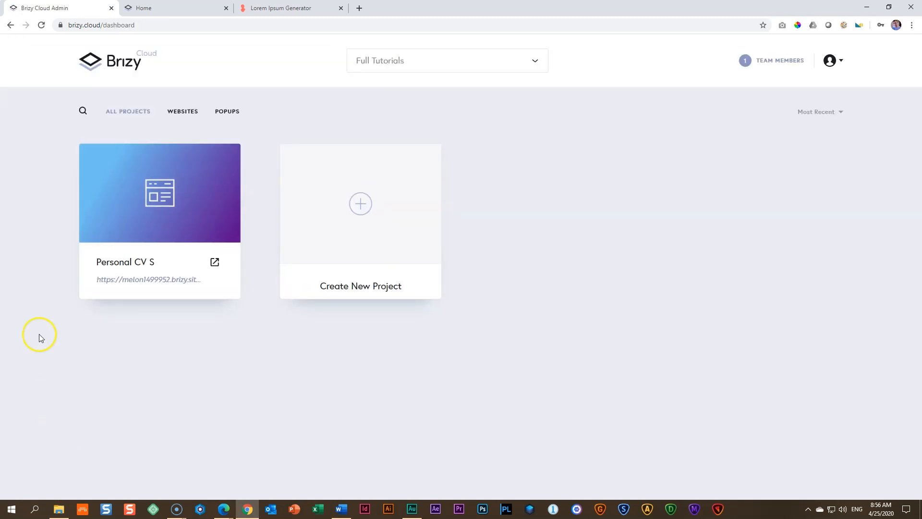
pyautogui.moveTo(192, 206)
pyautogui.click(224, 162)
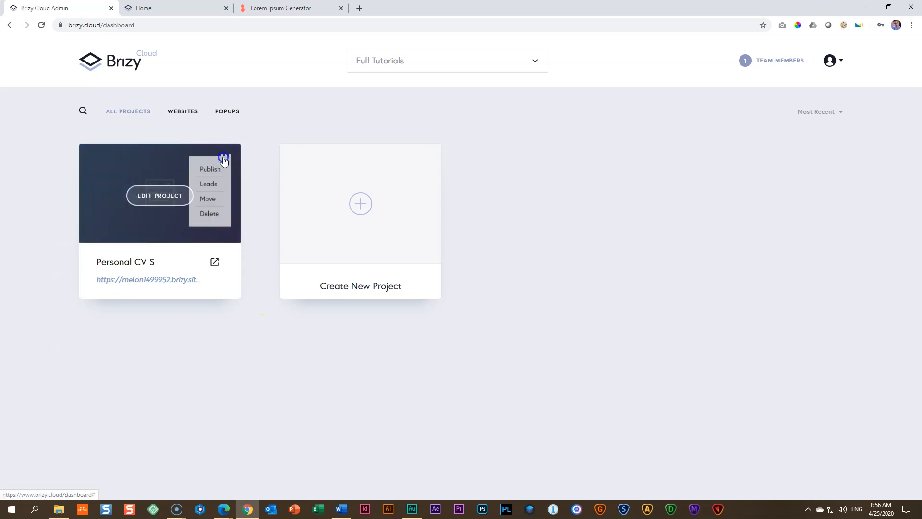
pyautogui.click(209, 187)
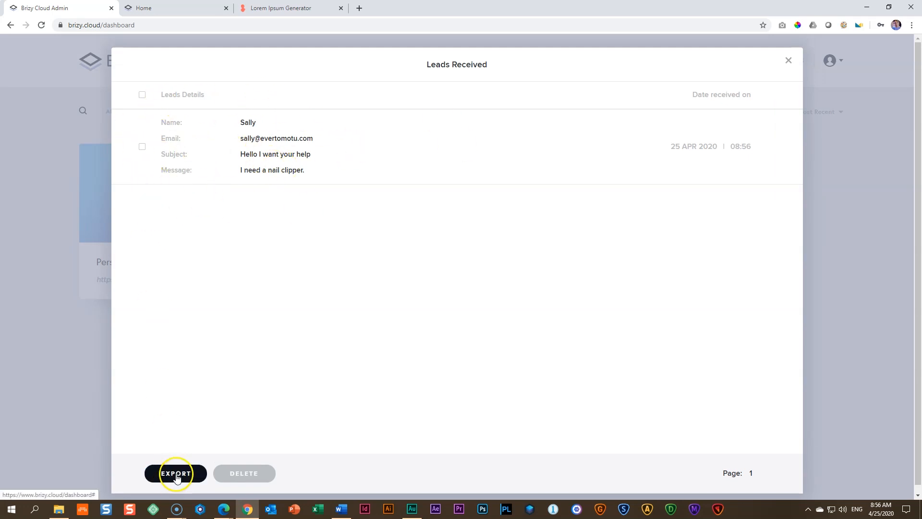
# Step: Select the received lead, check the available export formats, and close the leads list
pyautogui.click(142, 147)
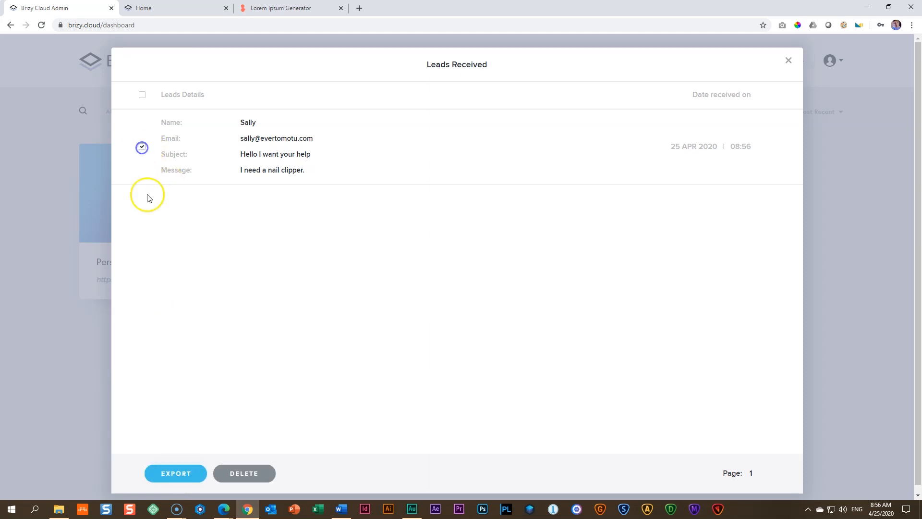
pyautogui.click(177, 474)
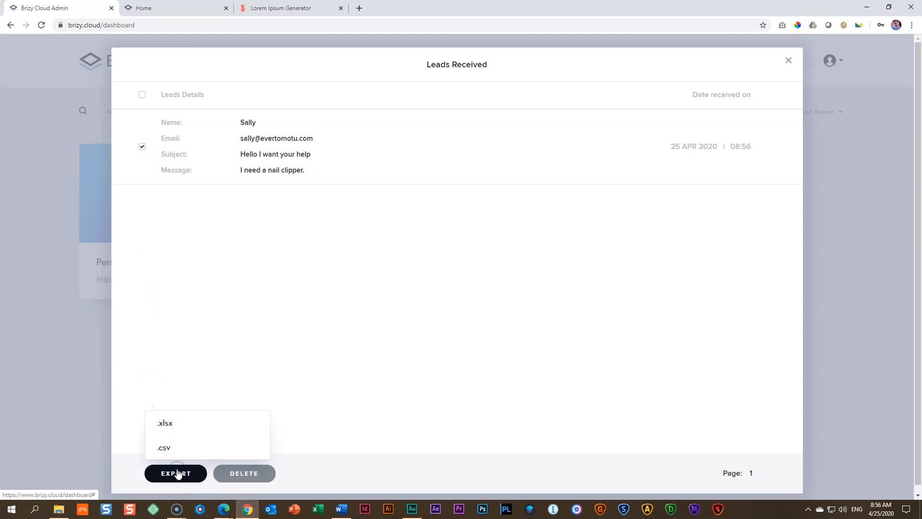
pyautogui.click(190, 420)
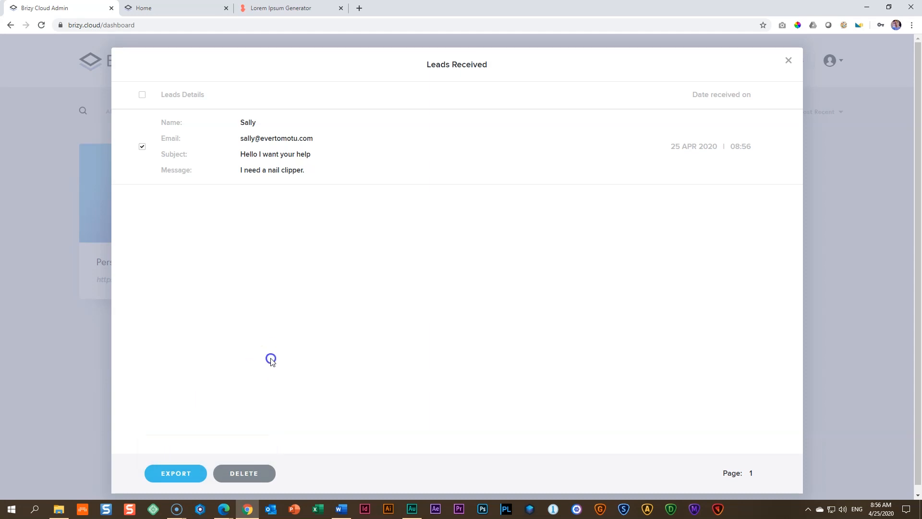
pyautogui.click(788, 60)
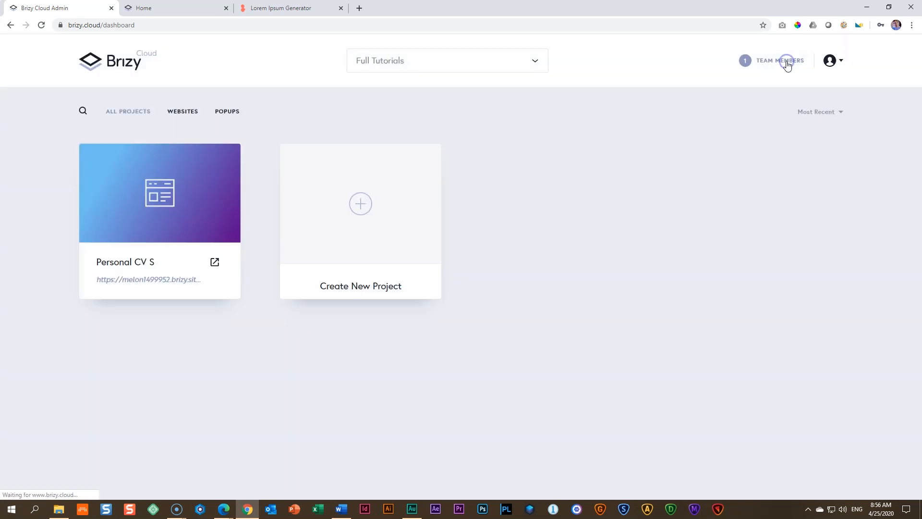
pyautogui.click(173, 367)
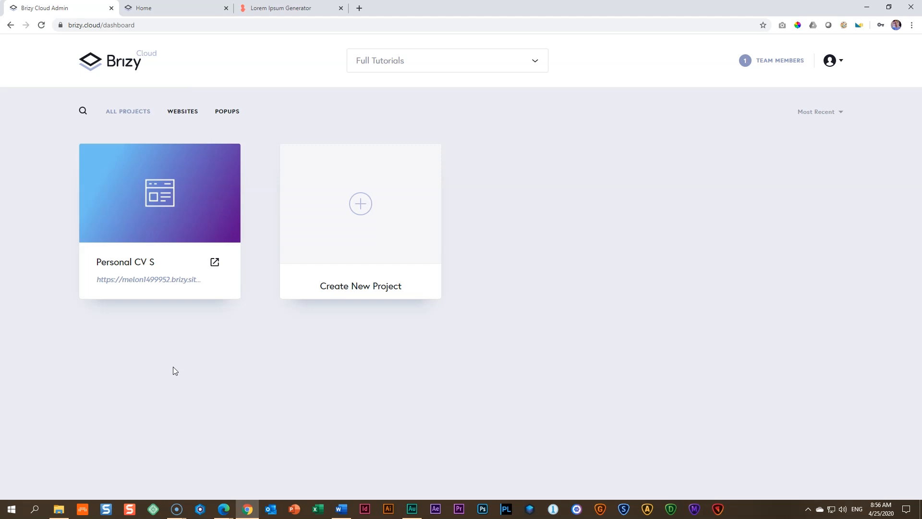
# Step: Switch to Outlook and check the inboxes of both mail accounts for the "CV Site" form notification
pyautogui.click(271, 509)
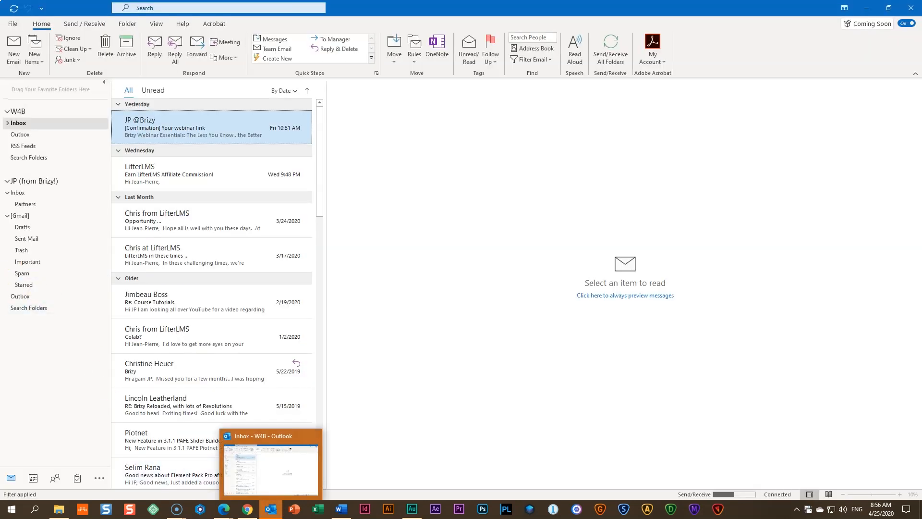
pyautogui.click(40, 183)
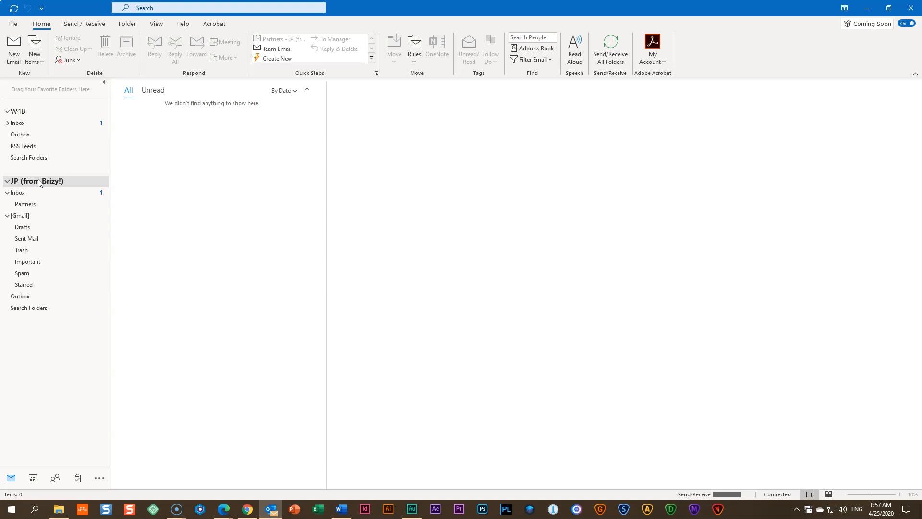
pyautogui.click(45, 195)
pyautogui.click(179, 126)
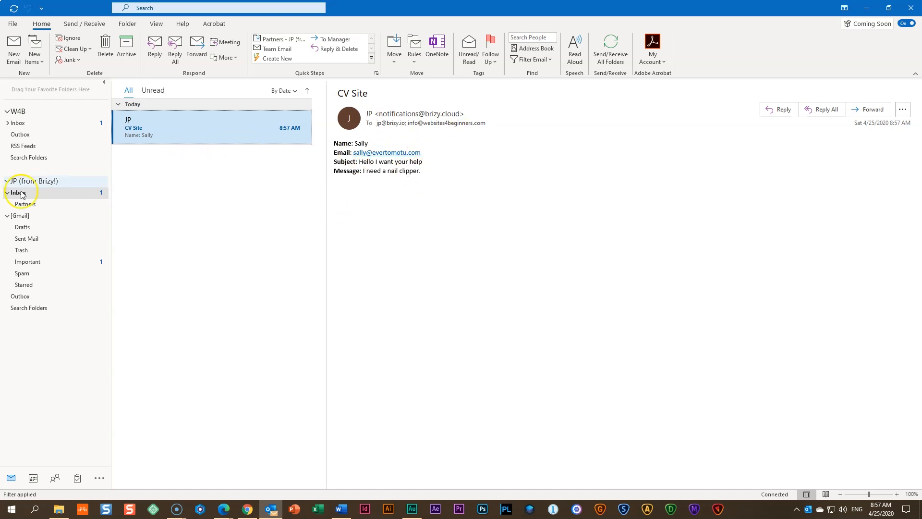
pyautogui.click(19, 123)
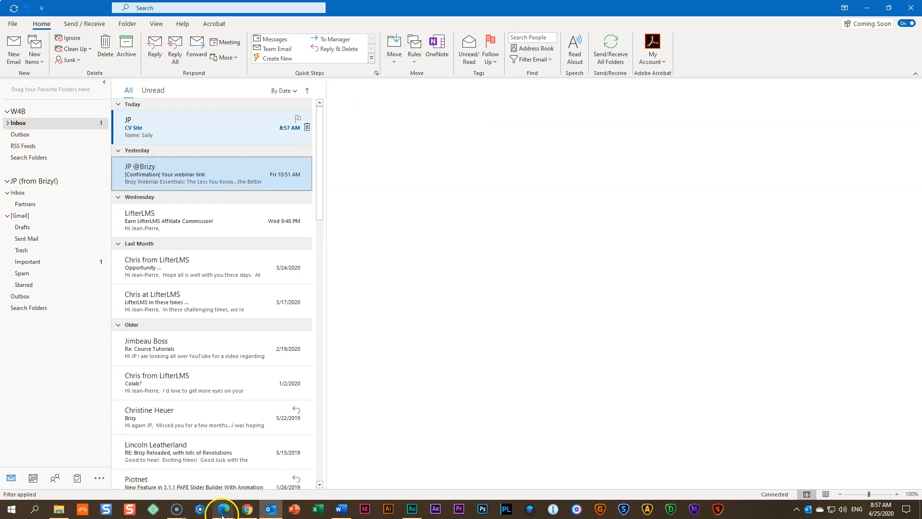
# Step: Switch back to Chrome, open the Personal CV S project for editing, and add a blank block at the page's end
pyautogui.click(247, 509)
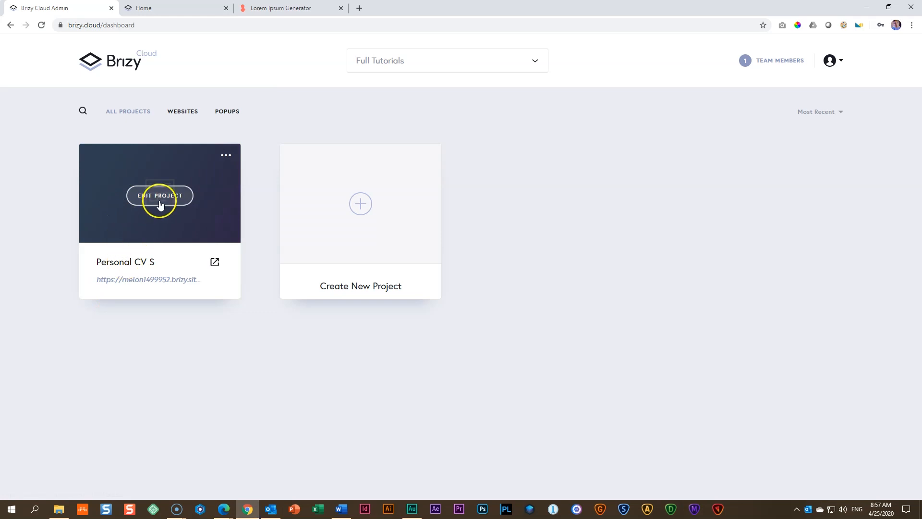
pyautogui.click(162, 196)
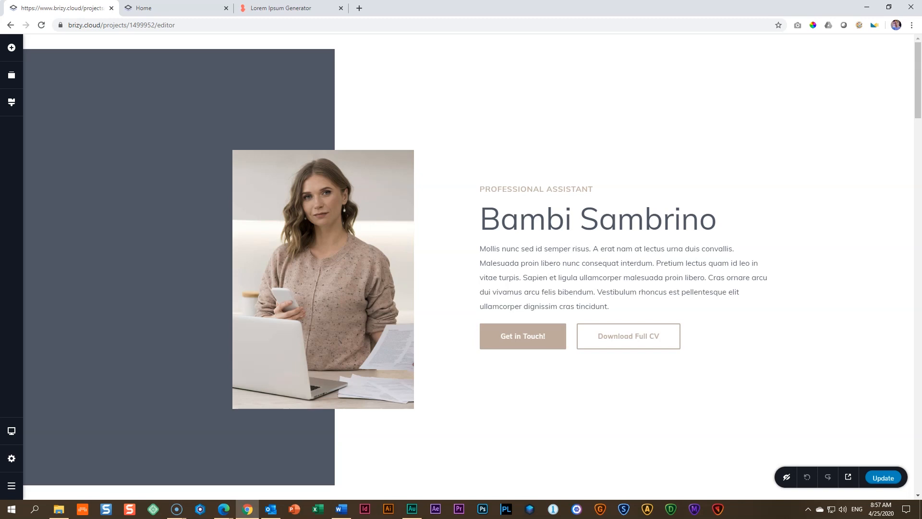
pyautogui.scroll(-20, 411, 317)
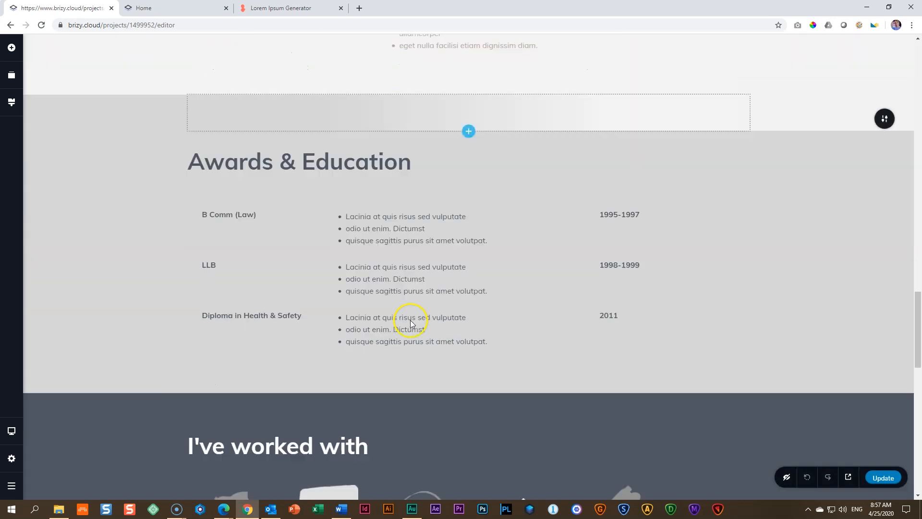
pyautogui.scroll(-15, 412, 324)
pyautogui.click(469, 449)
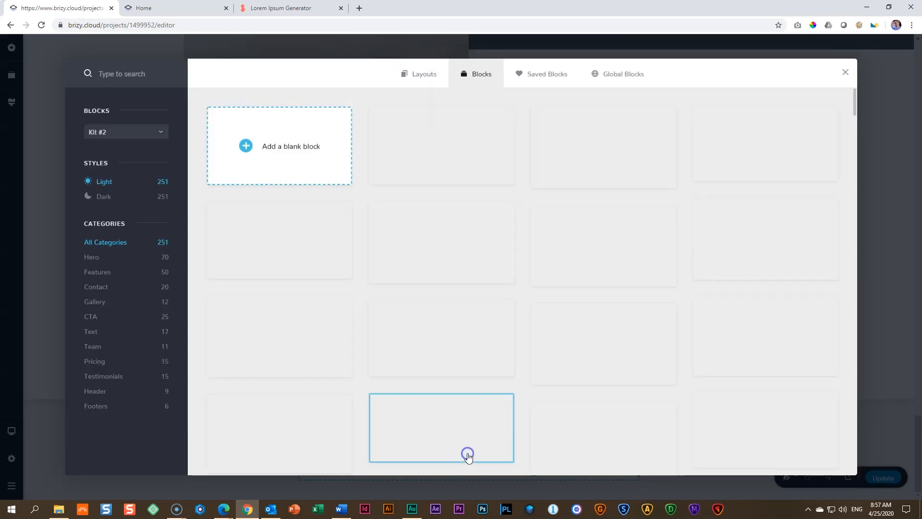
pyautogui.click(270, 147)
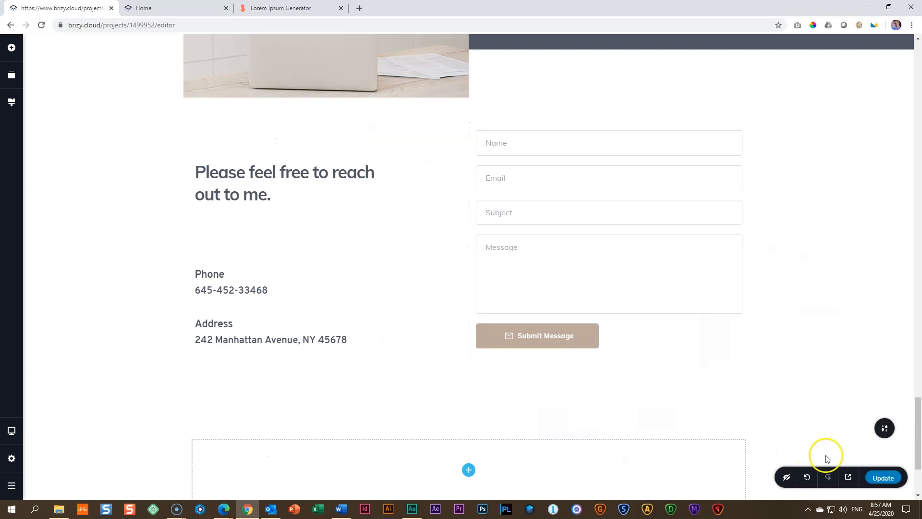
# Step: Give the new blank block the solid background colour #4F5764 and set its padding to 0 px on all sides
pyautogui.click(889, 427)
pyautogui.click(801, 428)
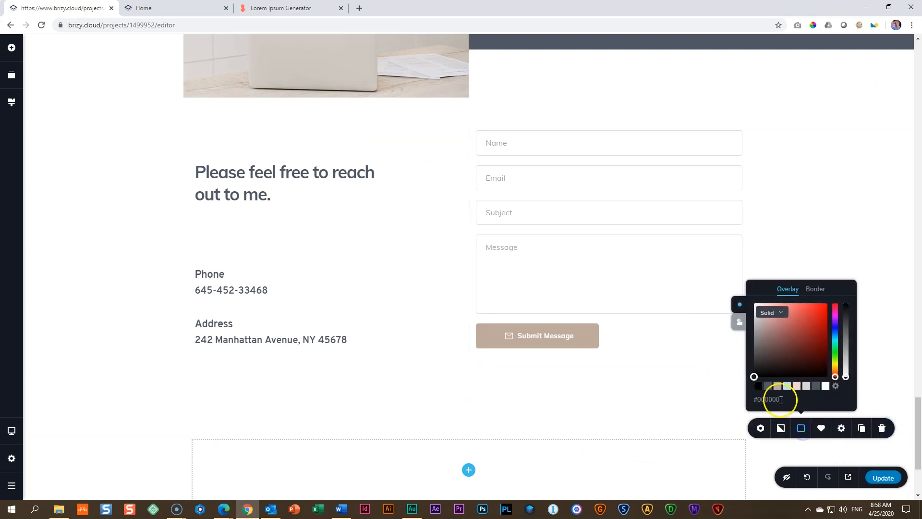
pyautogui.click(768, 390)
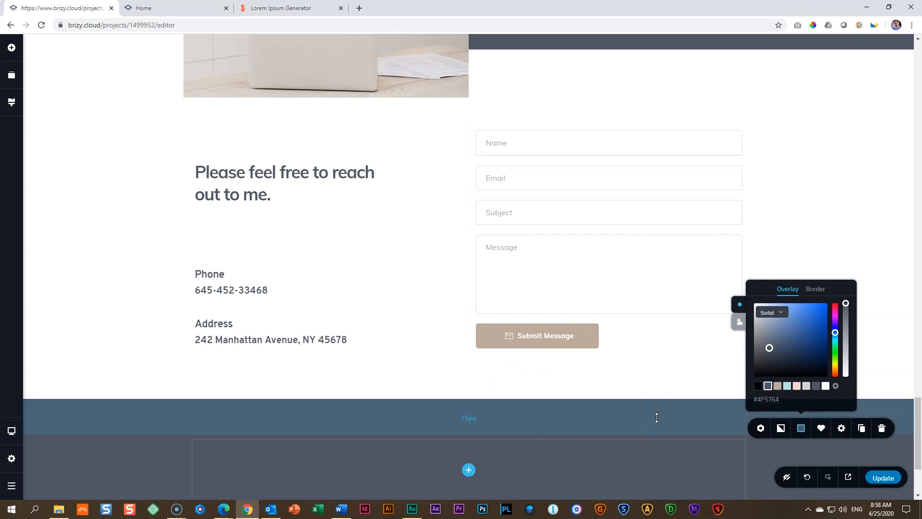
pyautogui.click(842, 429)
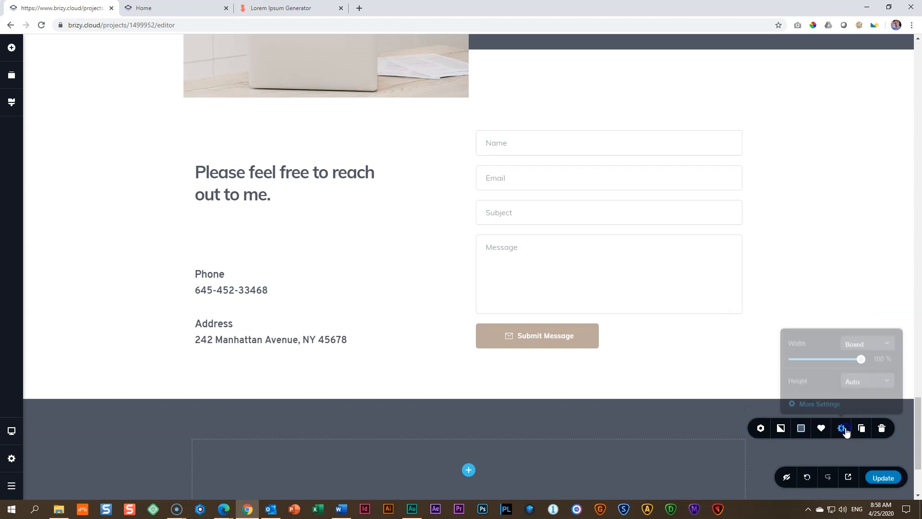
pyautogui.click(820, 401)
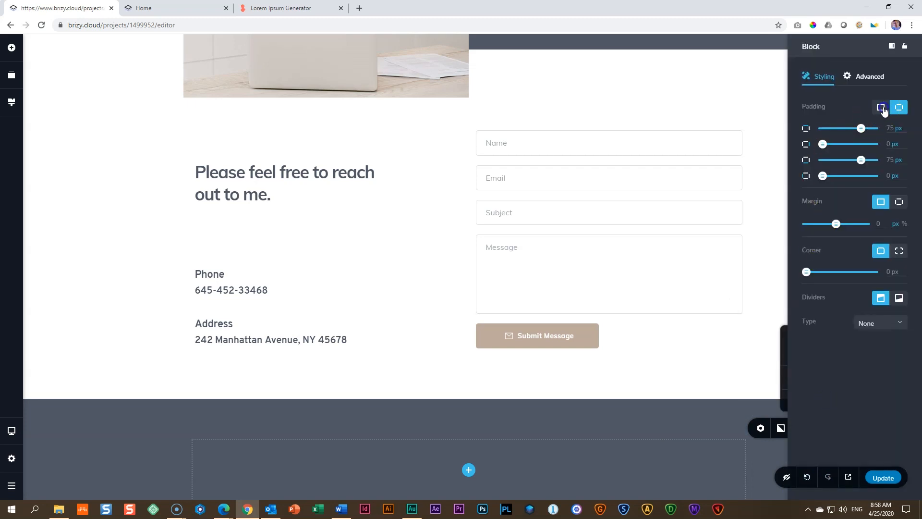
pyautogui.moveTo(860, 123); pyautogui.dragTo(771, 134)
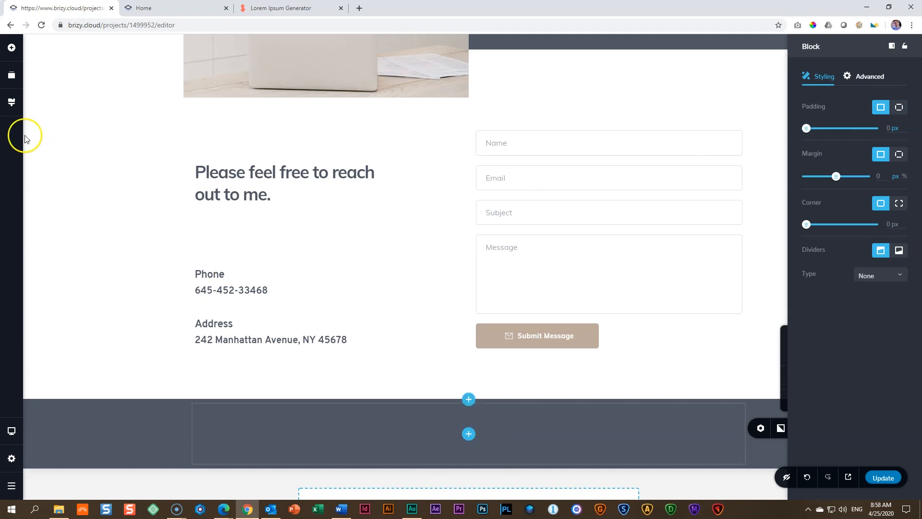
# Step: Add a text element to the dark footer block and set its text colour to #D6D6D6
pyautogui.click(11, 47)
pyautogui.moveTo(69, 114); pyautogui.dragTo(470, 475)
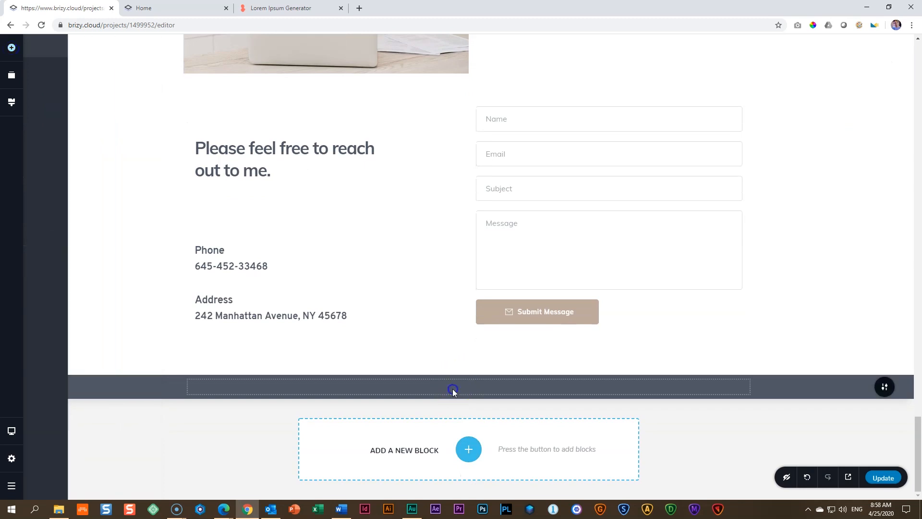
pyautogui.click(399, 363)
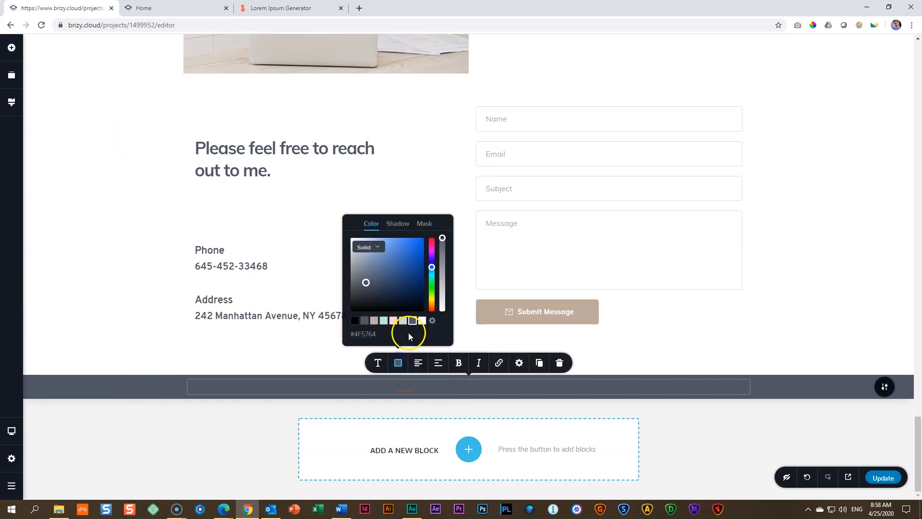
pyautogui.click(403, 320)
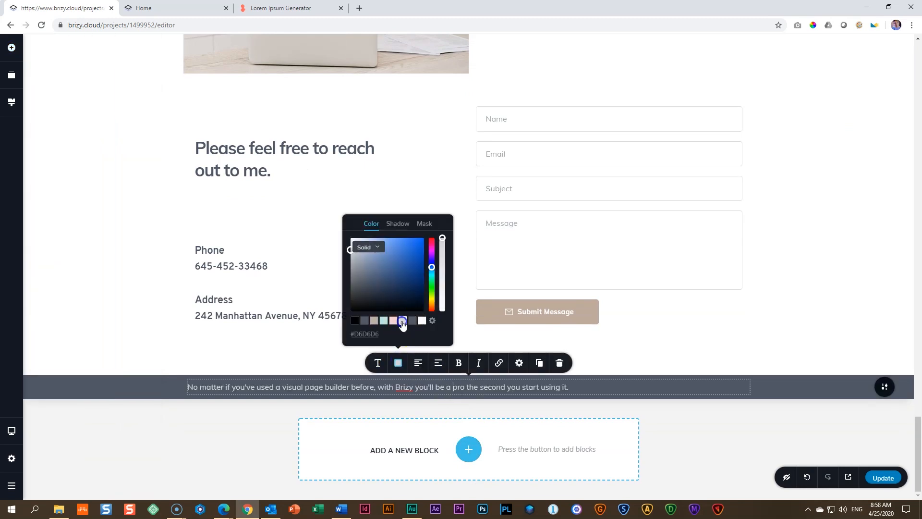
# Step: Replace the footer's placeholder text with "© Copyright 2020", the site owner's full name and "Production", and centre it
pyautogui.tripleClick(360, 387)
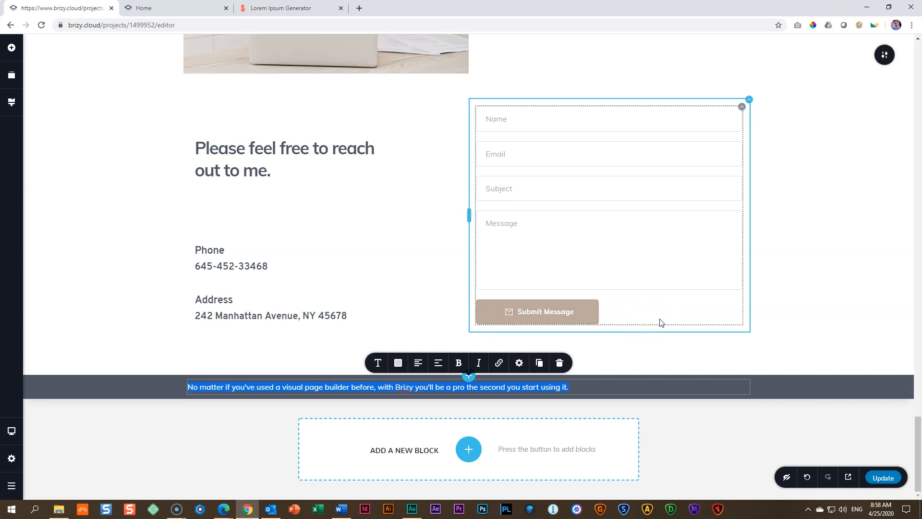
pyautogui.write('©')
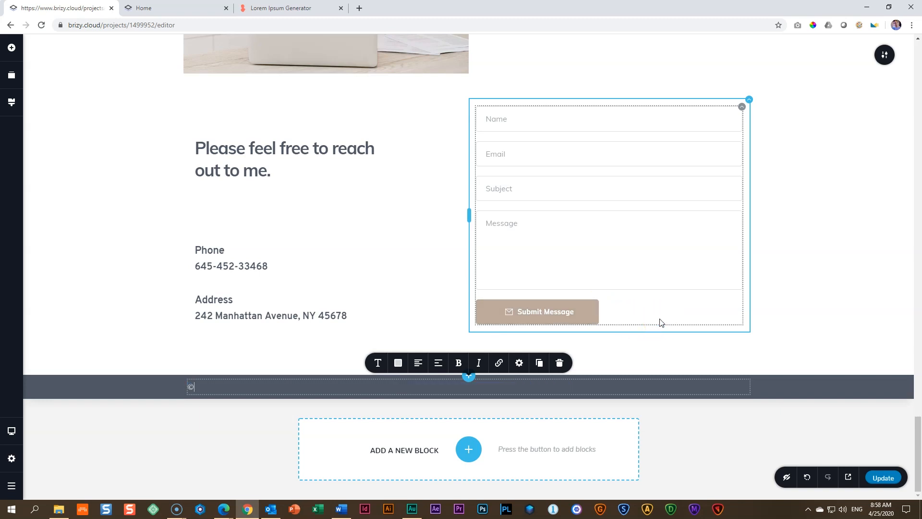
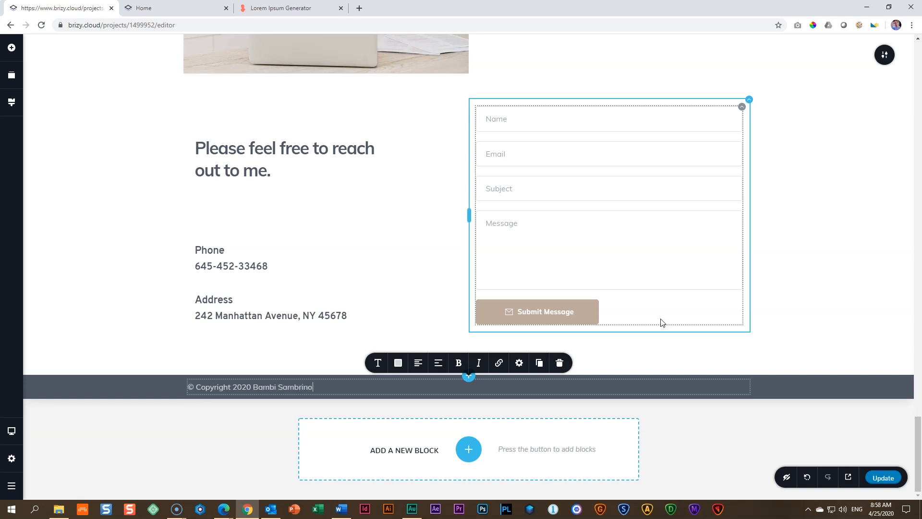
pyautogui.write(' Production')
pyautogui.click(418, 363)
pyautogui.click(738, 435)
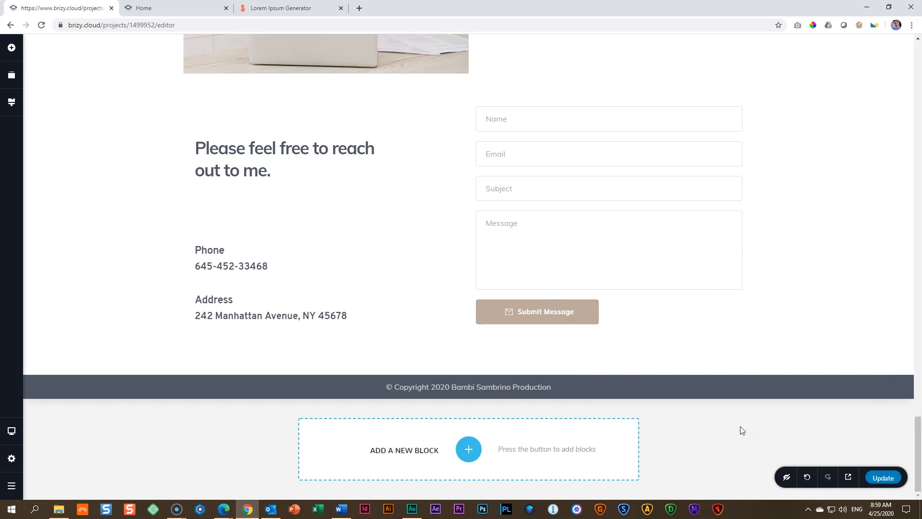
# Step: Update the site, review the published page down to its copyright footer, and return to the editor
pyautogui.click(884, 478)
pyautogui.click(846, 478)
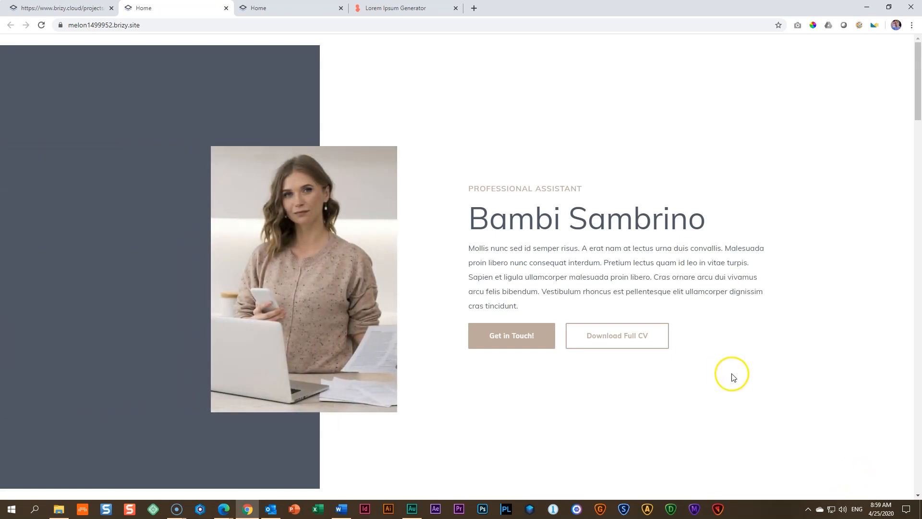
pyautogui.scroll(-8, 734, 378)
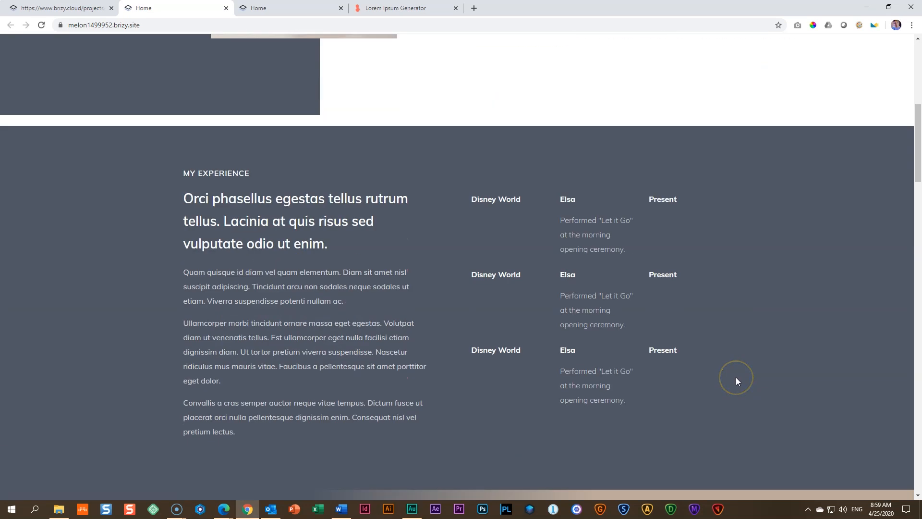
pyautogui.scroll(-10, 736, 377)
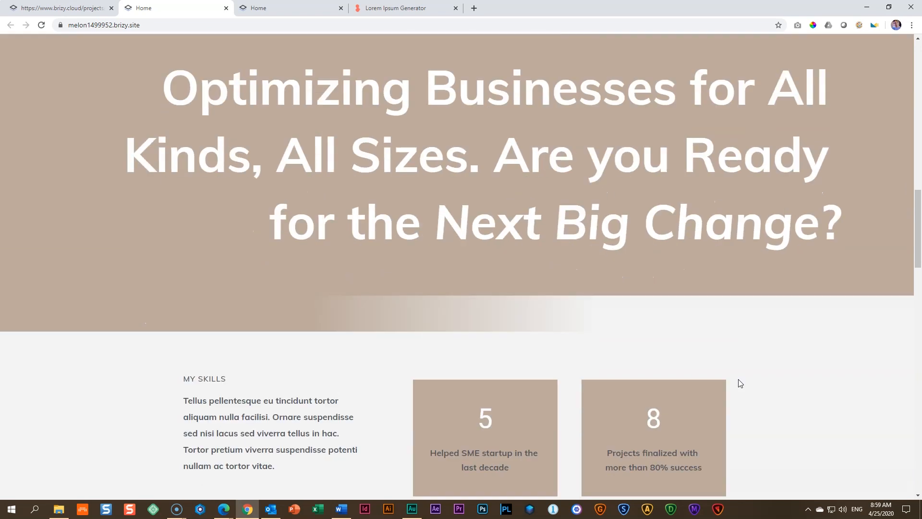
pyautogui.scroll(-10, 740, 383)
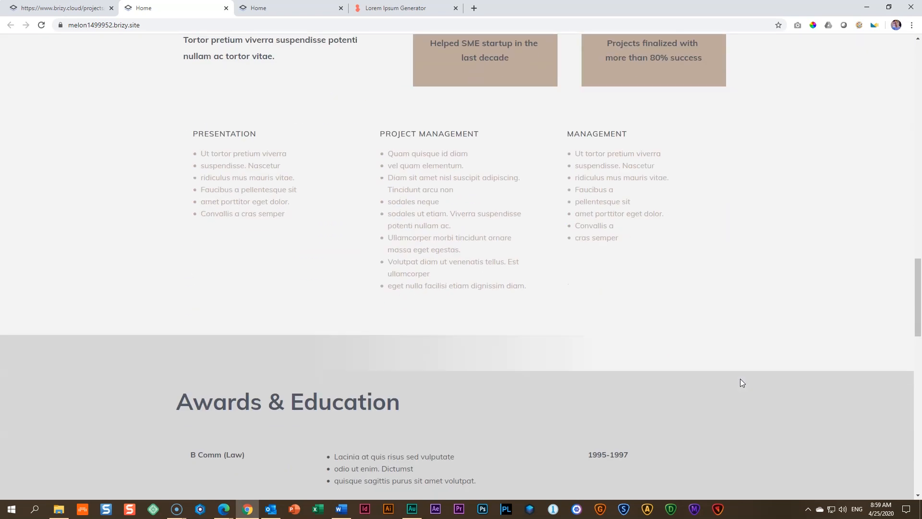
pyautogui.scroll(-8, 742, 380)
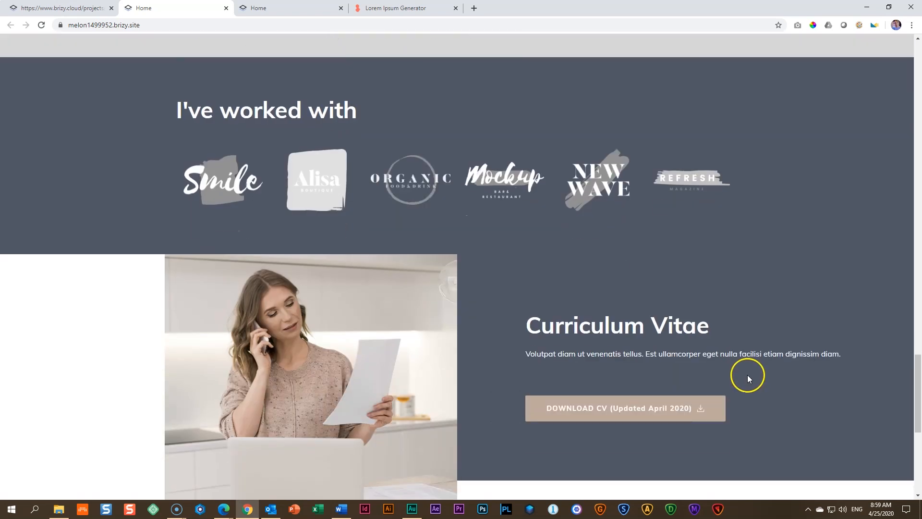
pyautogui.scroll(-7, 749, 378)
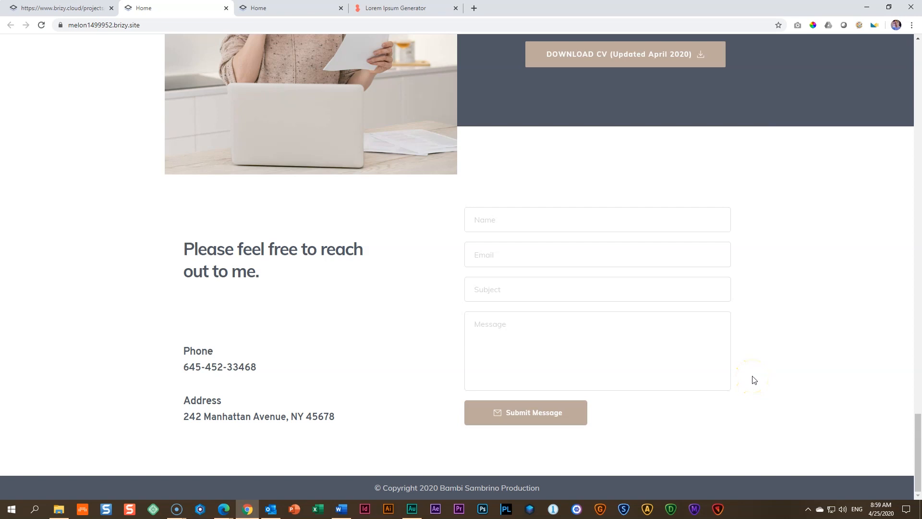
pyautogui.scroll(17, 755, 380)
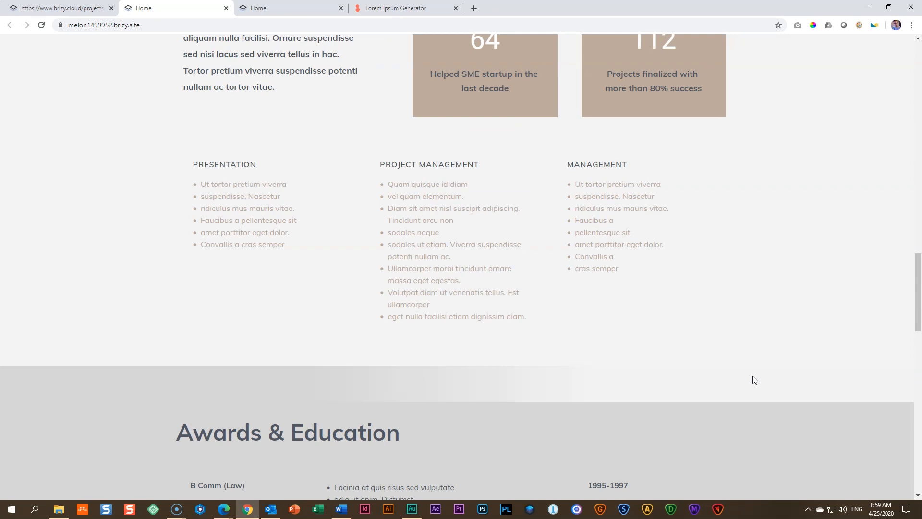
pyautogui.click(63, 7)
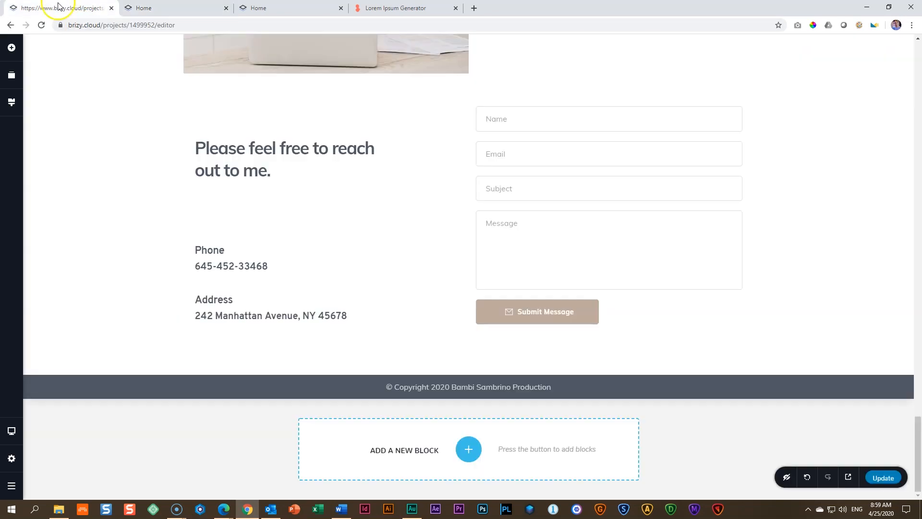
# Step: Try changing the global beige palette colour to grey #BBBBBB, check it across the page, and undo the change
pyautogui.click(10, 103)
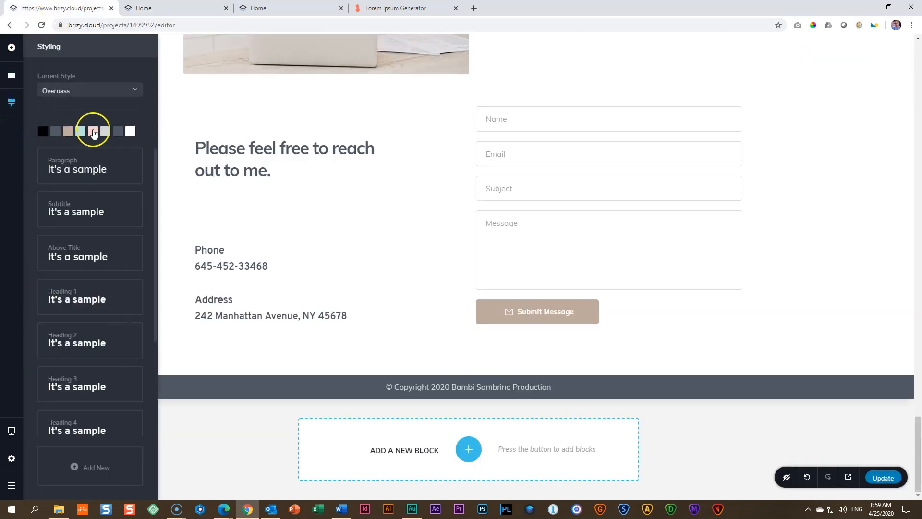
pyautogui.click(68, 133)
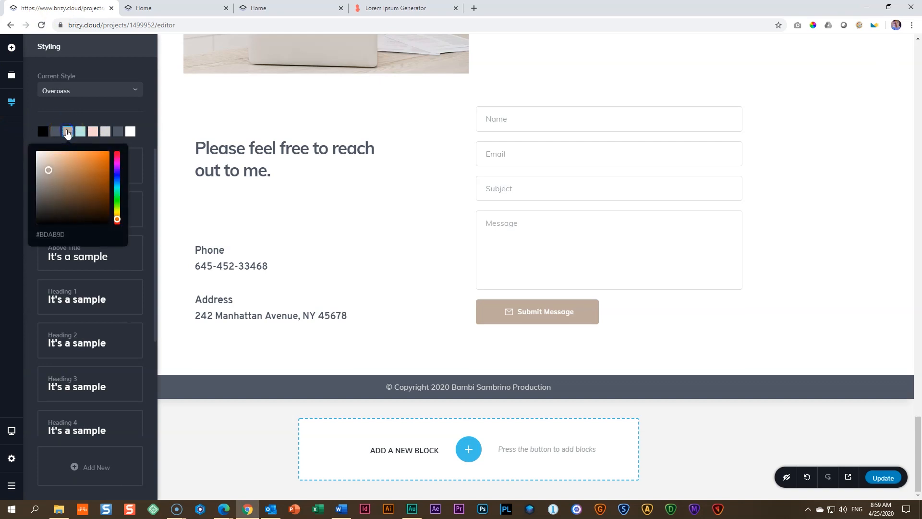
pyautogui.moveTo(37, 171); pyautogui.dragTo(28, 171)
pyautogui.scroll(15, 447, 309)
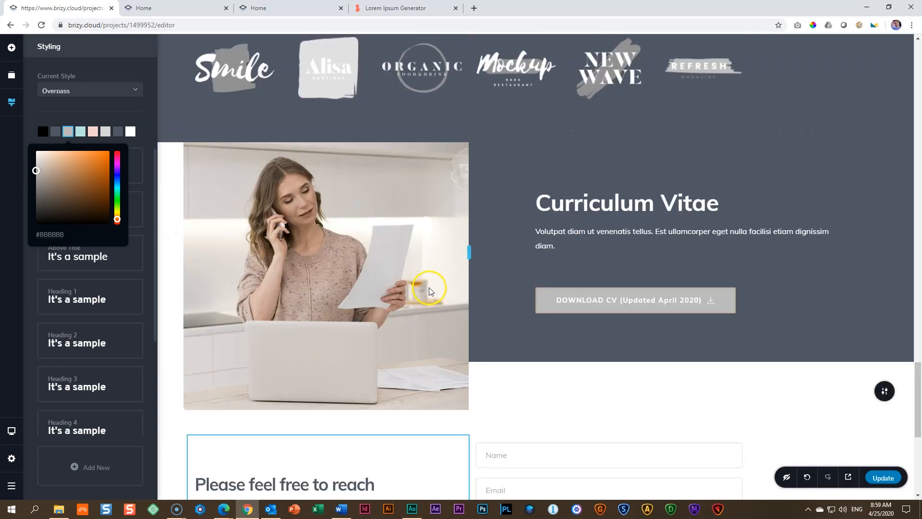
pyautogui.scroll(10, 429, 289)
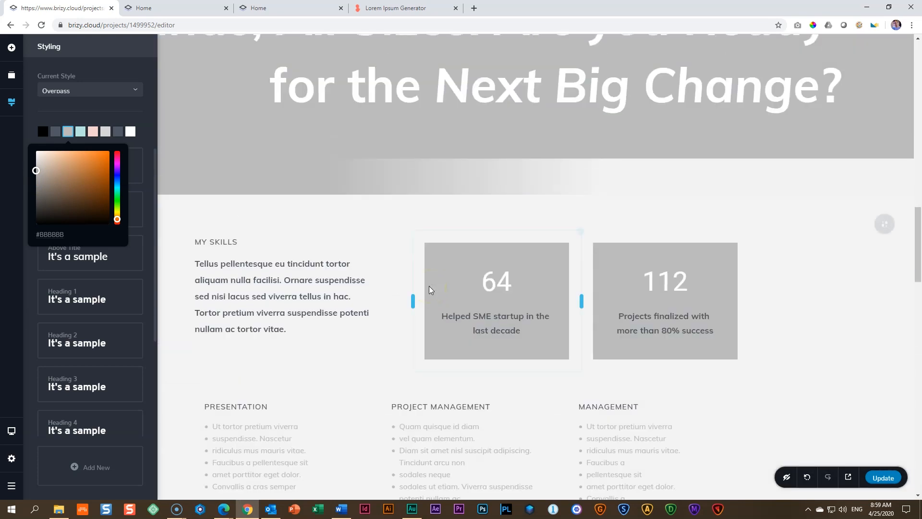
pyautogui.hotkey('ctrl', 'z')
pyautogui.click(792, 309)
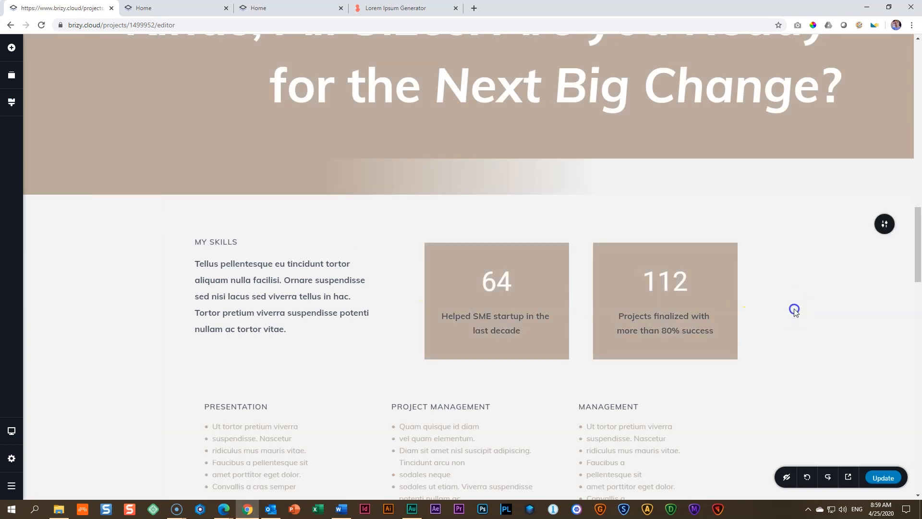
# Step: Look over the page sections from the skills area up to the profile block at the page's start
pyautogui.scroll(6, 777, 329)
pyautogui.scroll(5, 627, 353)
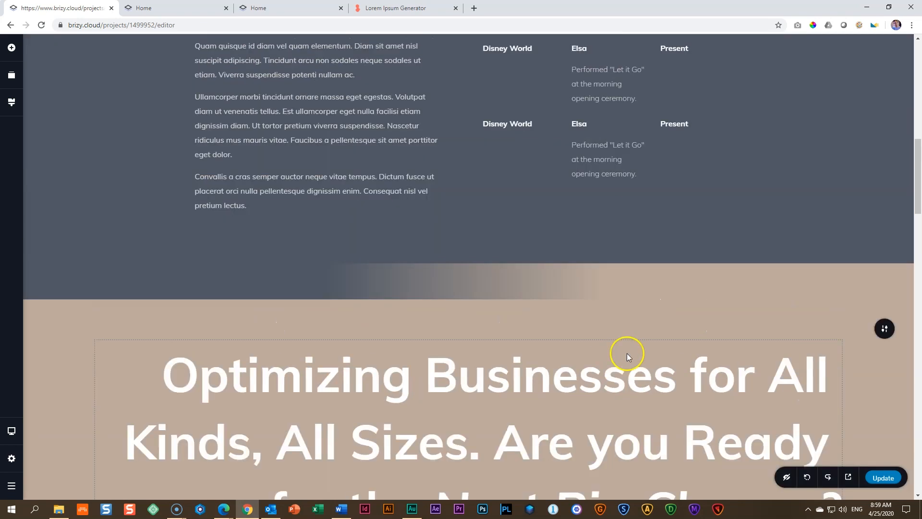
pyautogui.scroll(-4, 627, 354)
pyautogui.scroll(-1, 627, 354)
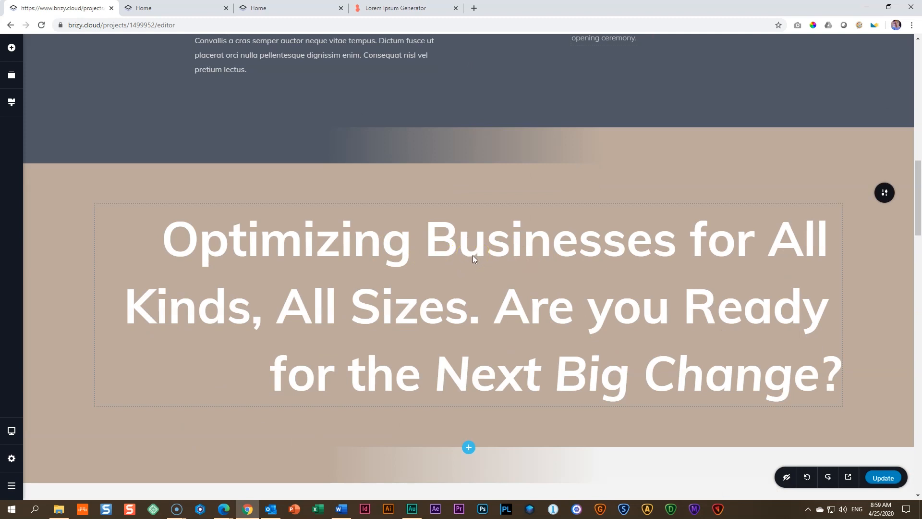
pyautogui.scroll(10, 473, 255)
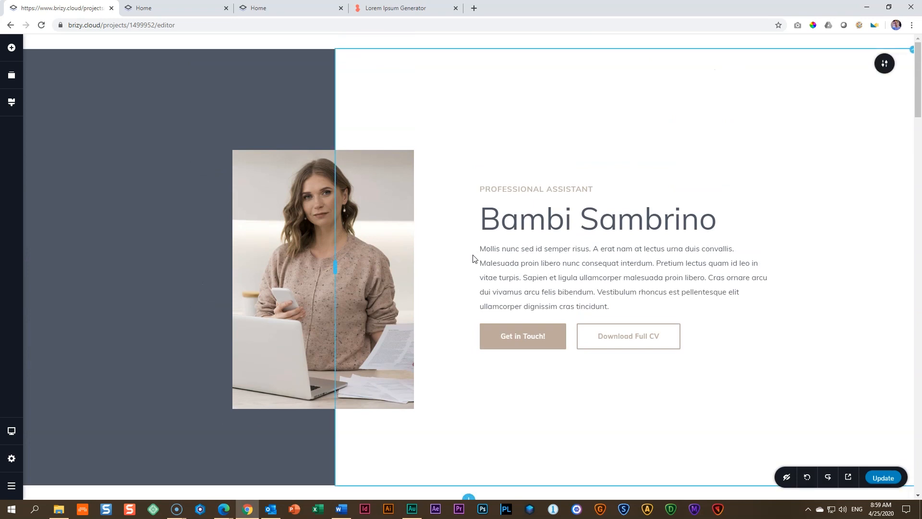
pyautogui.scroll(-5, 472, 259)
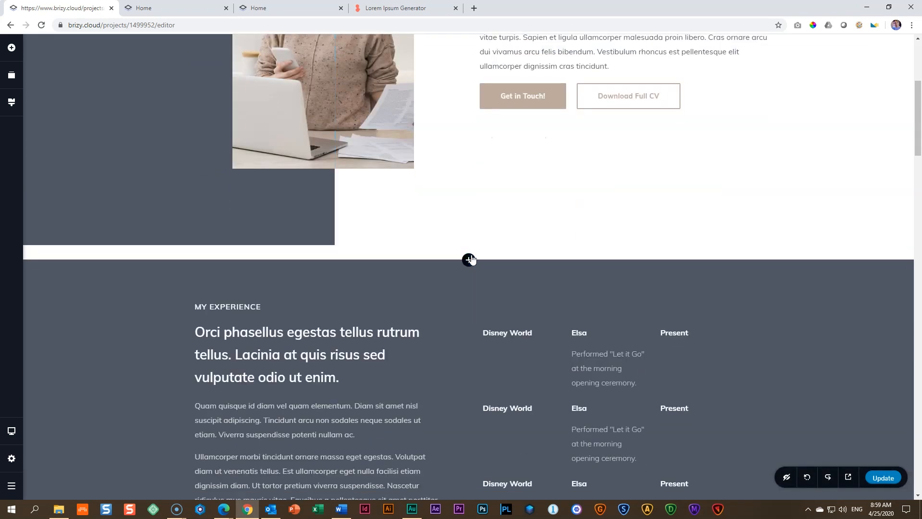
pyautogui.scroll(3, 407, 154)
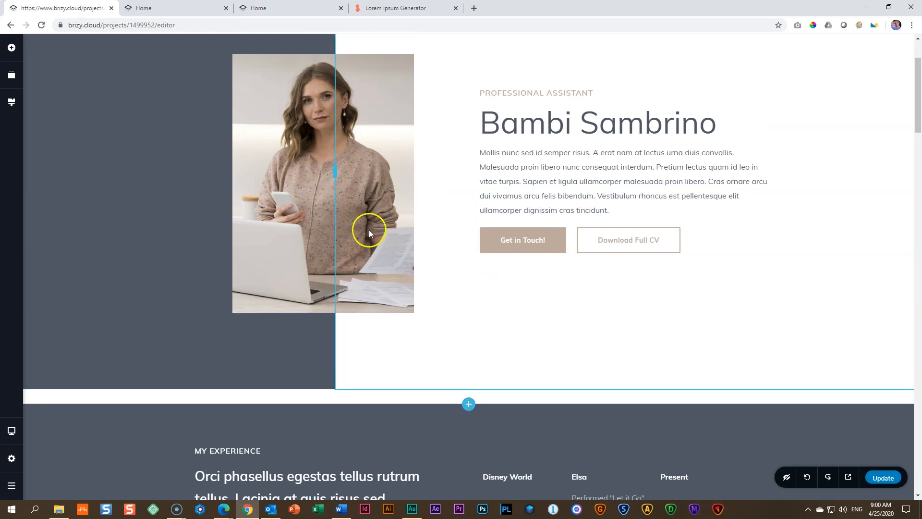
# Step: Give the image beside the Curriculum Vitae text a FadeInLeft entrance animation with 1.2 s duration and 0.9 s delay
pyautogui.scroll(-15, 369, 230)
pyautogui.scroll(-15, 370, 238)
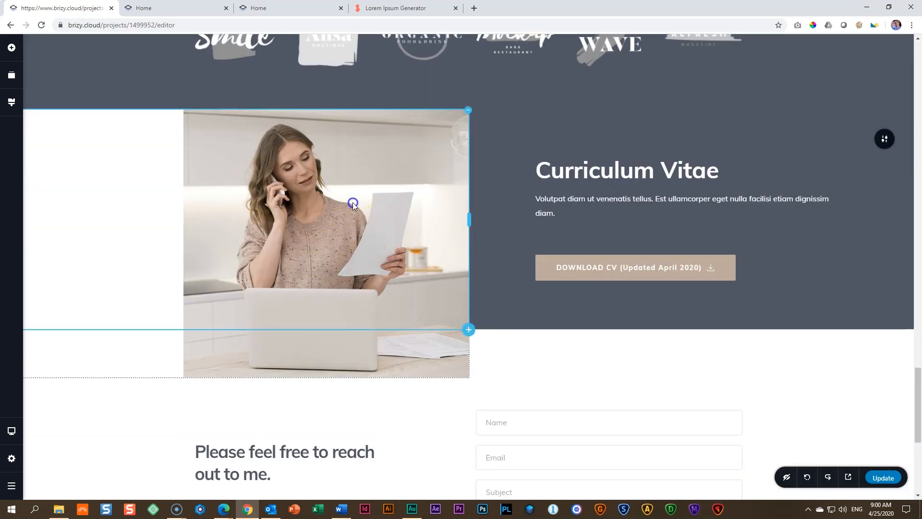
pyautogui.click(353, 204)
pyautogui.click(346, 394)
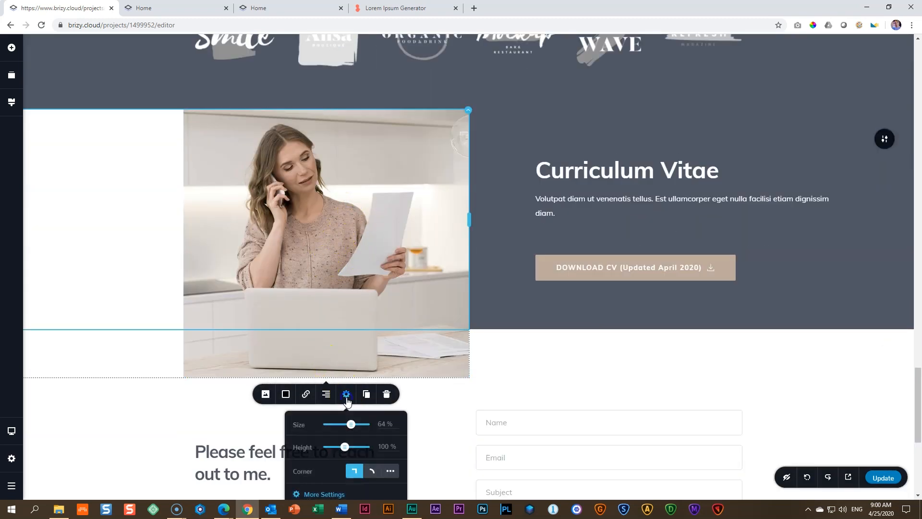
pyautogui.scroll(-3, 336, 433)
pyautogui.click(331, 351)
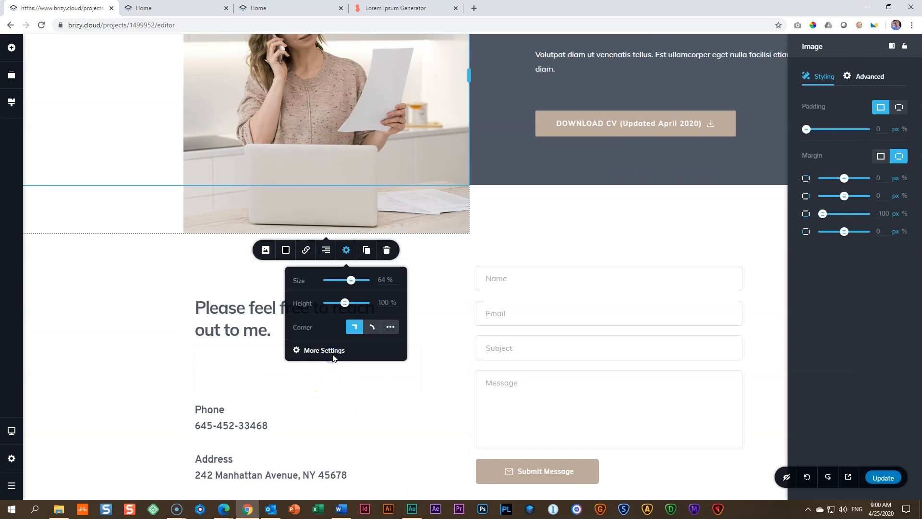
pyautogui.click(868, 76)
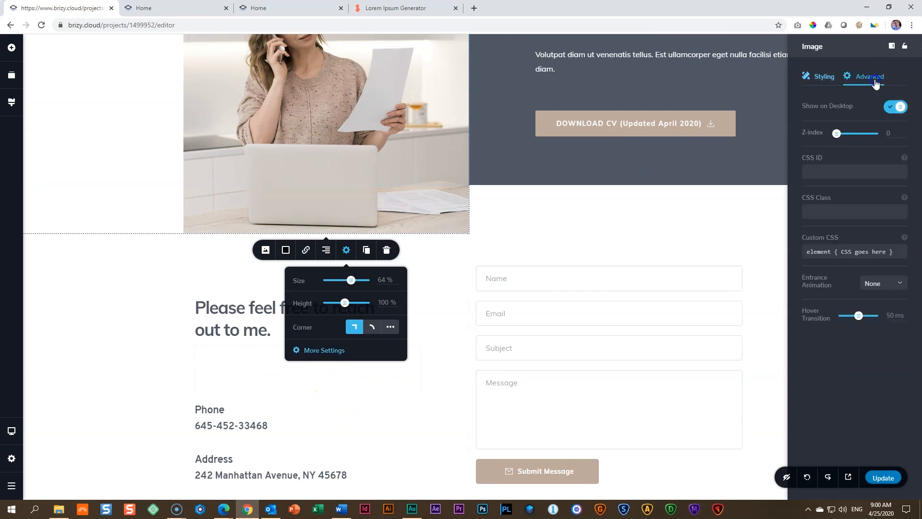
pyautogui.click(888, 286)
pyautogui.scroll(-5, 888, 315)
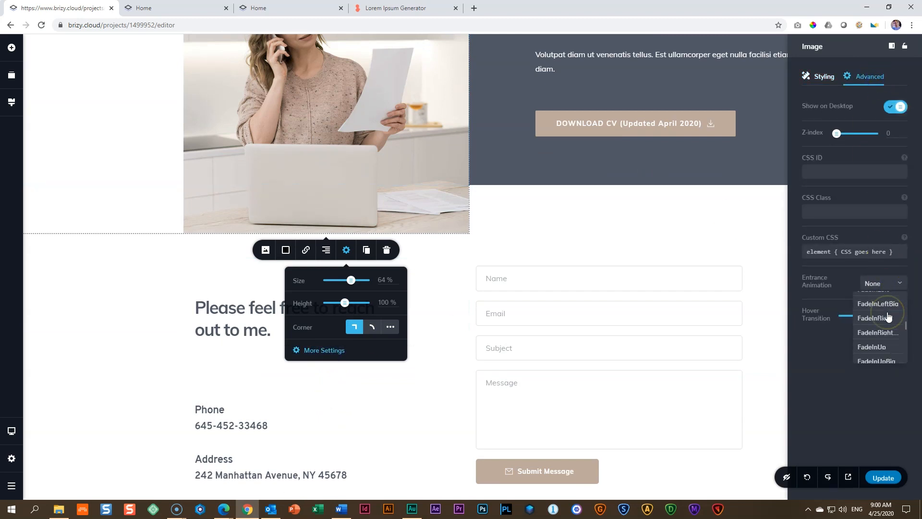
pyautogui.scroll(3, 888, 327)
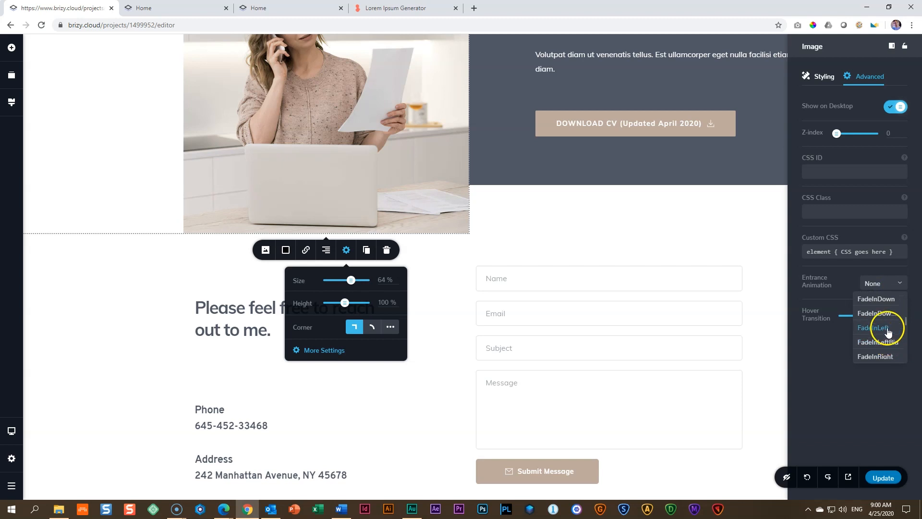
pyautogui.click(889, 331)
pyautogui.moveTo(841, 328); pyautogui.dragTo(847, 307)
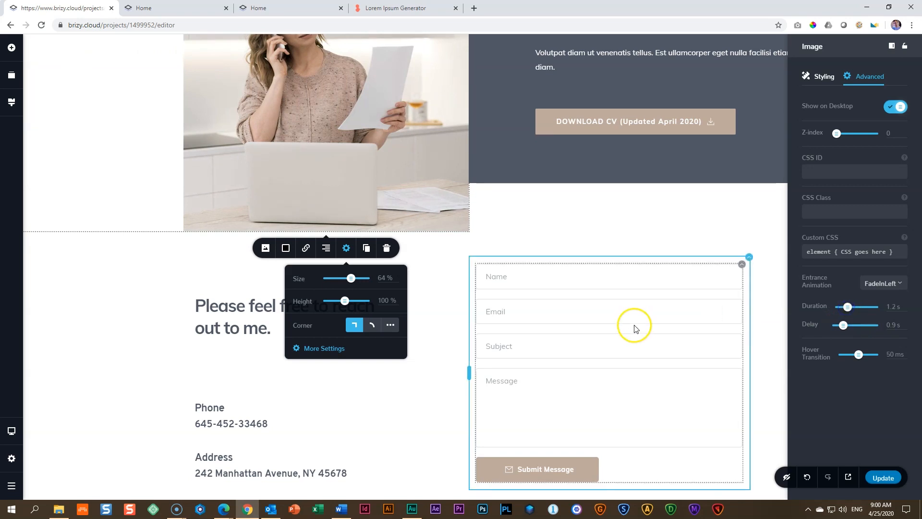
# Step: Look over the sections around the animated image and update the site
pyautogui.scroll(-4, 634, 325)
pyautogui.scroll(6, 636, 329)
pyautogui.scroll(4, 638, 331)
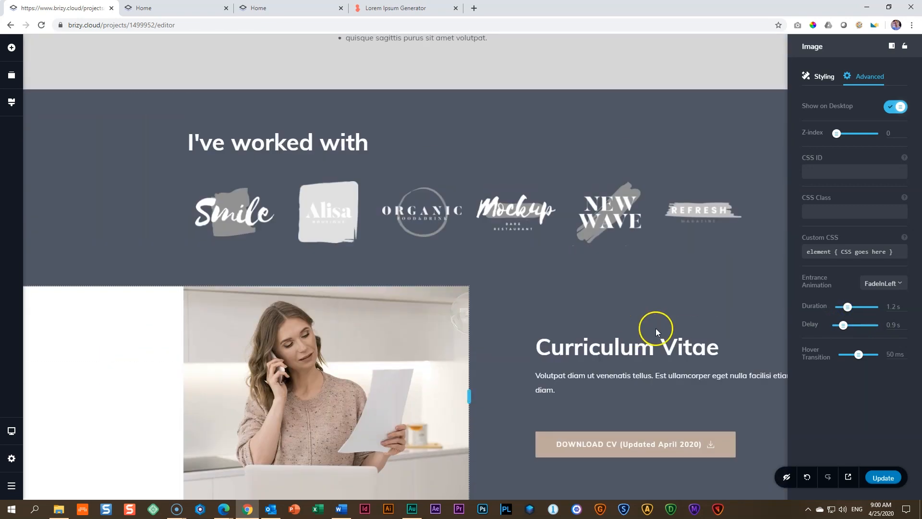
pyautogui.click(882, 478)
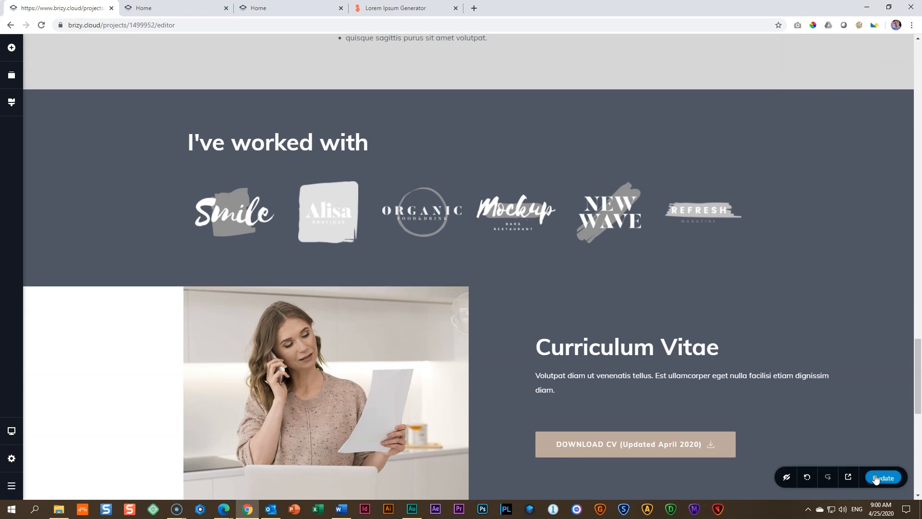
# Step: In the site settings, set the site title to "Curriculum Vitae |" followed by the site owner's full name
pyautogui.click(12, 460)
pyautogui.click(594, 76)
pyautogui.click(390, 142)
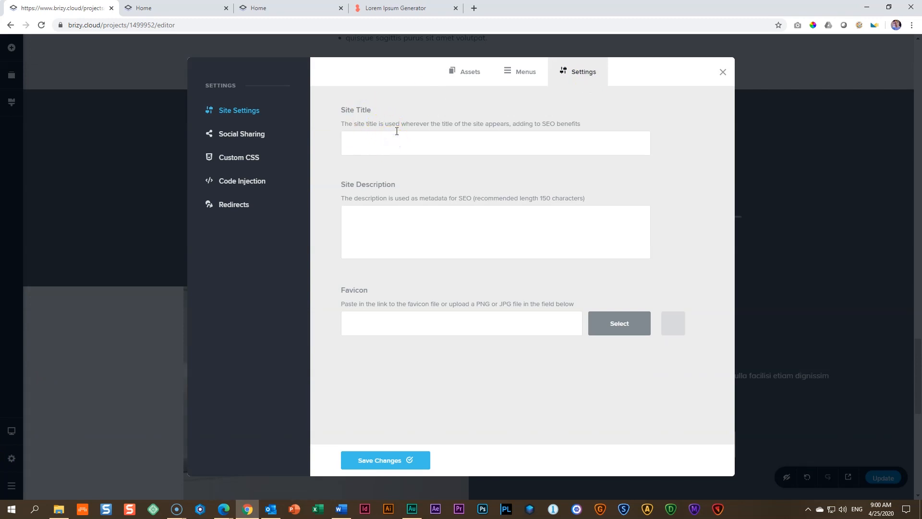
pyautogui.write('Curriculum Viate')
# Step: Set the site description to "Résumé pf" followed by the site owner's first name and a full stop
pyautogui.click(380, 223)
pyautogui.write('Resume')
pyautogui.write('sumé of Ba')
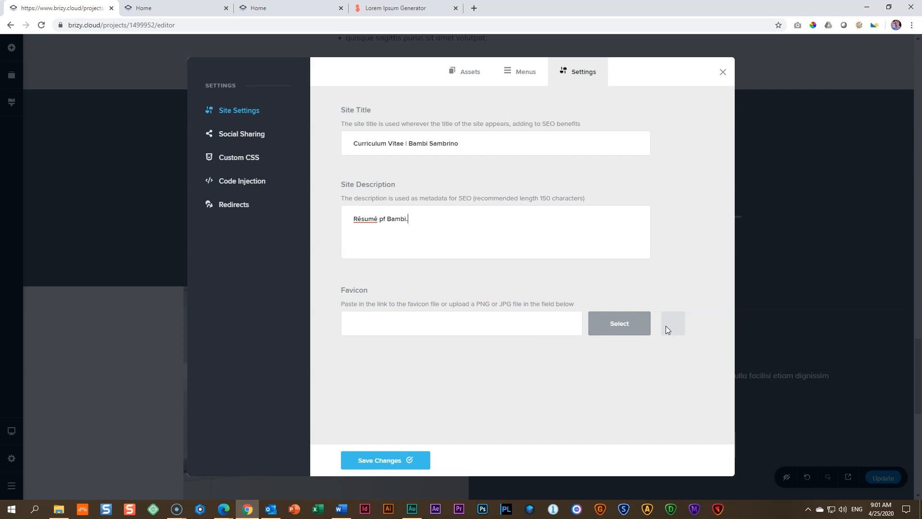
# Step: Open flaticon.com in a new browser tab, dismiss the premium offer, and search the icons for "document"
pyautogui.click(474, 8)
pyautogui.write('flaticon.com')
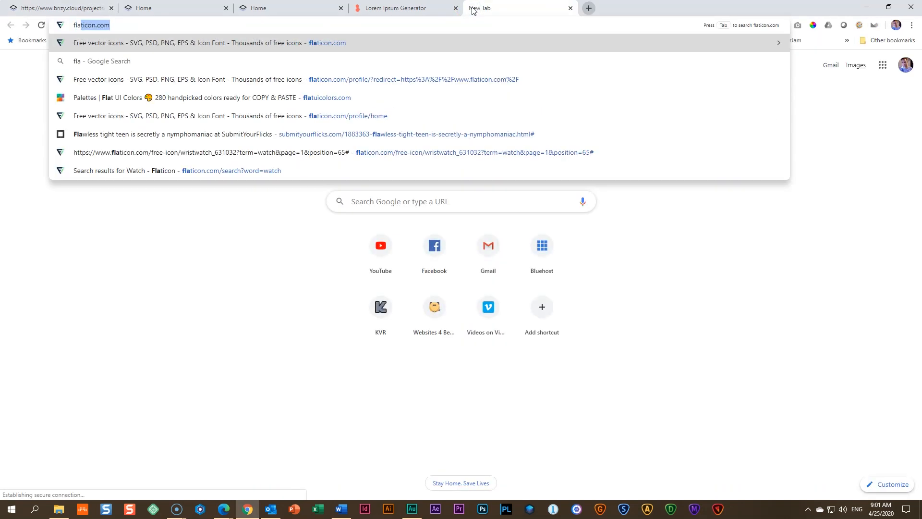
pyautogui.press('Return')
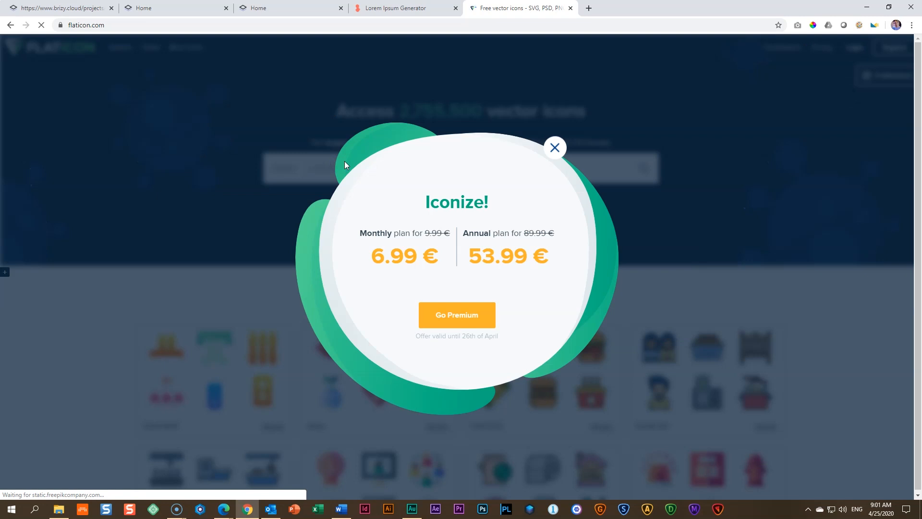
pyautogui.click(565, 146)
pyautogui.click(365, 163)
pyautogui.write('document')
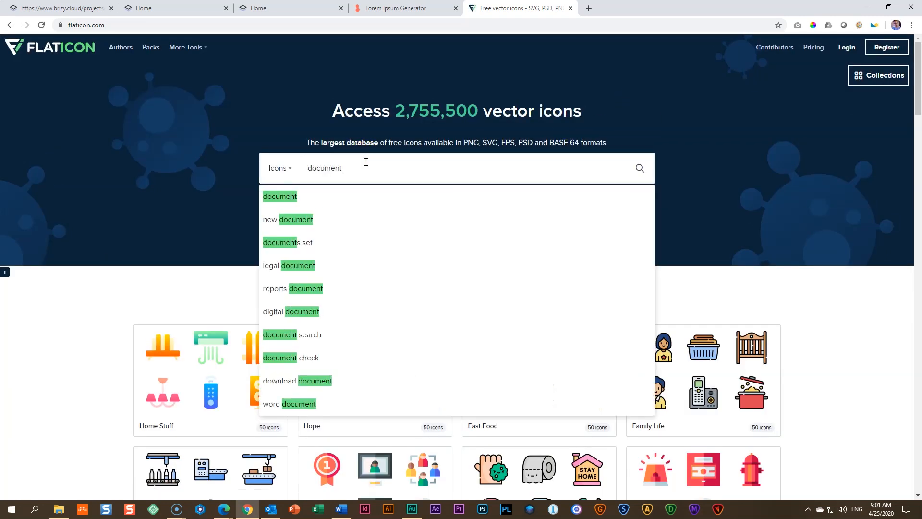
pyautogui.press('Return')
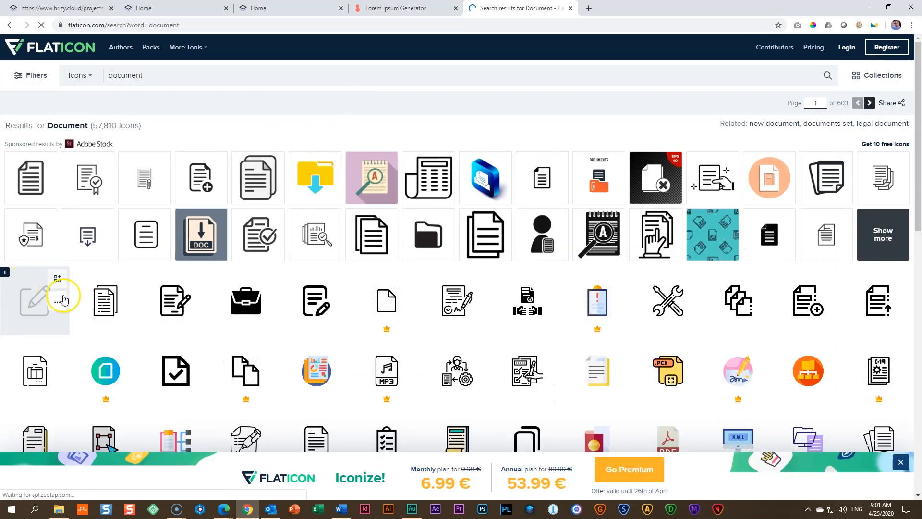
# Step: Find the coloured File icon with the rolled page edge and download it free as a 512 px PNG
pyautogui.scroll(-2, 173, 310)
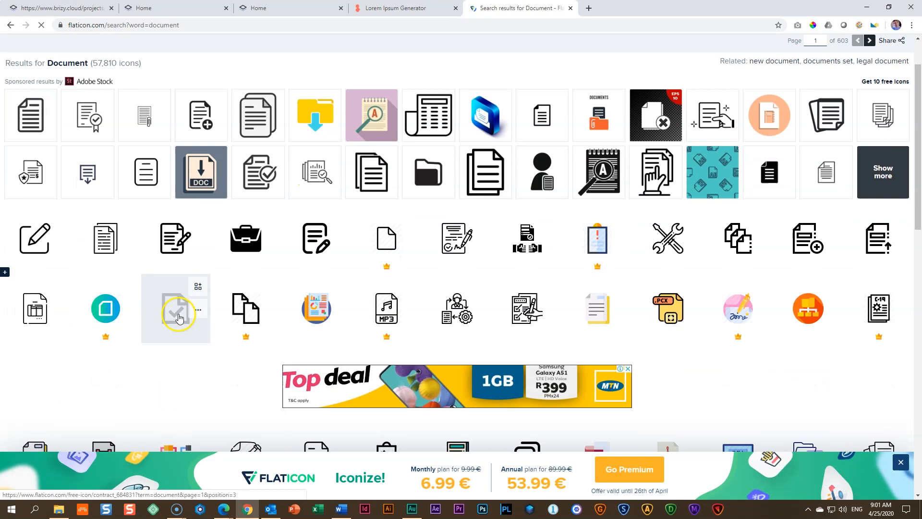
pyautogui.scroll(-3, 178, 317)
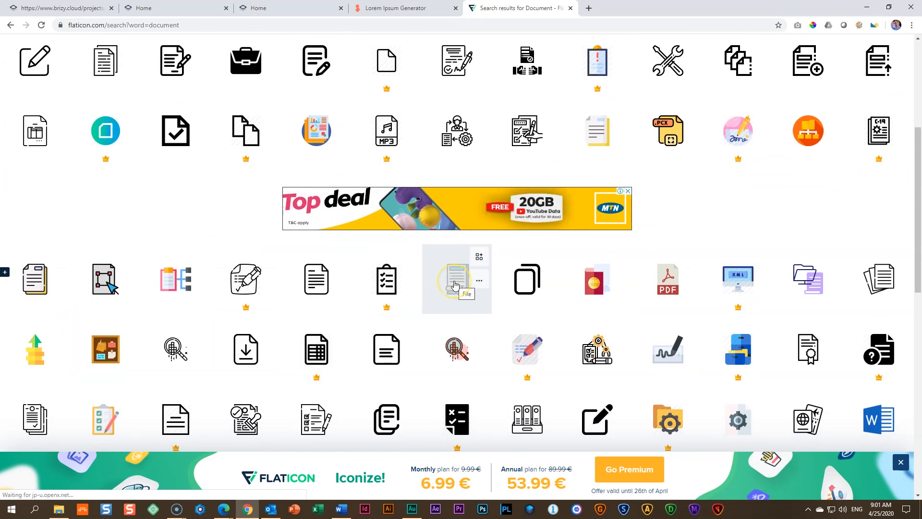
pyautogui.click(455, 284)
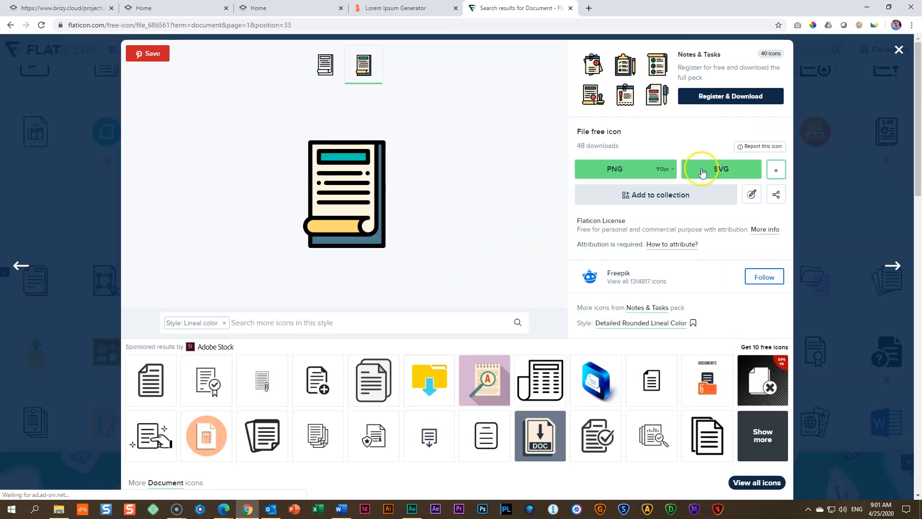
pyautogui.click(751, 194)
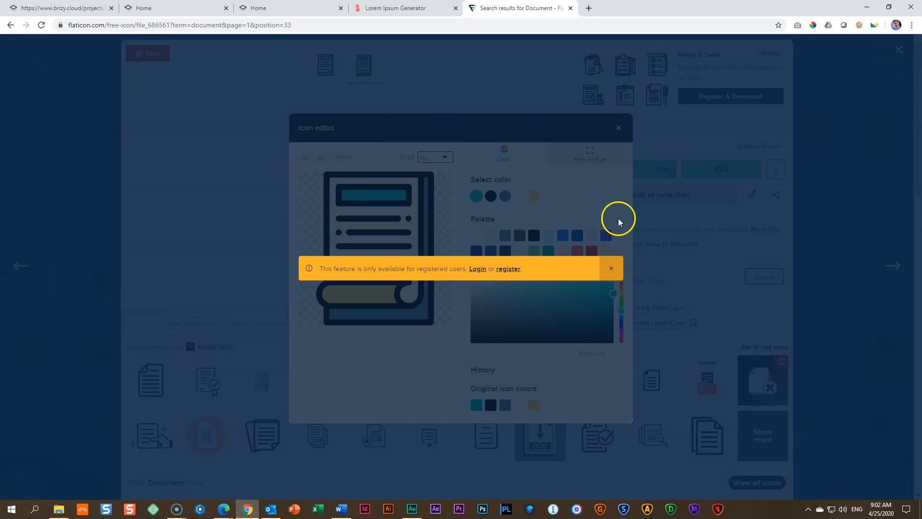
pyautogui.click(611, 269)
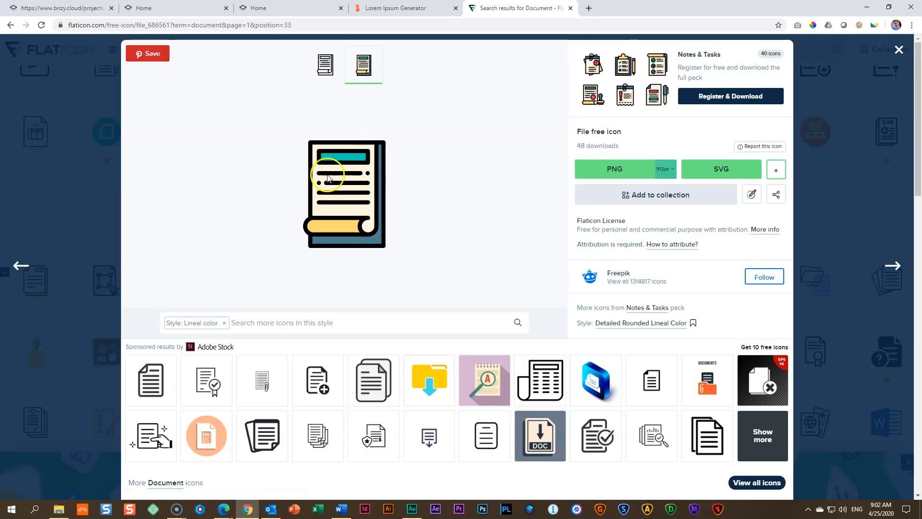
pyautogui.click(634, 172)
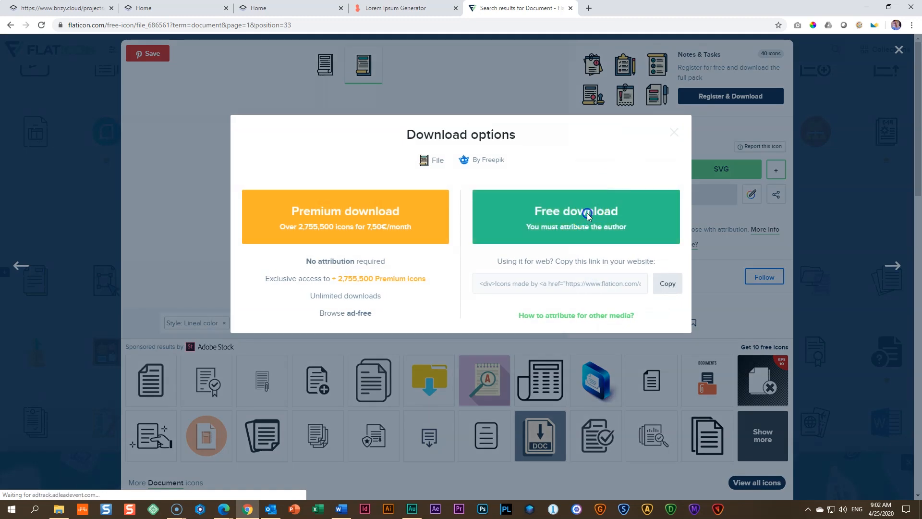
pyautogui.click(589, 209)
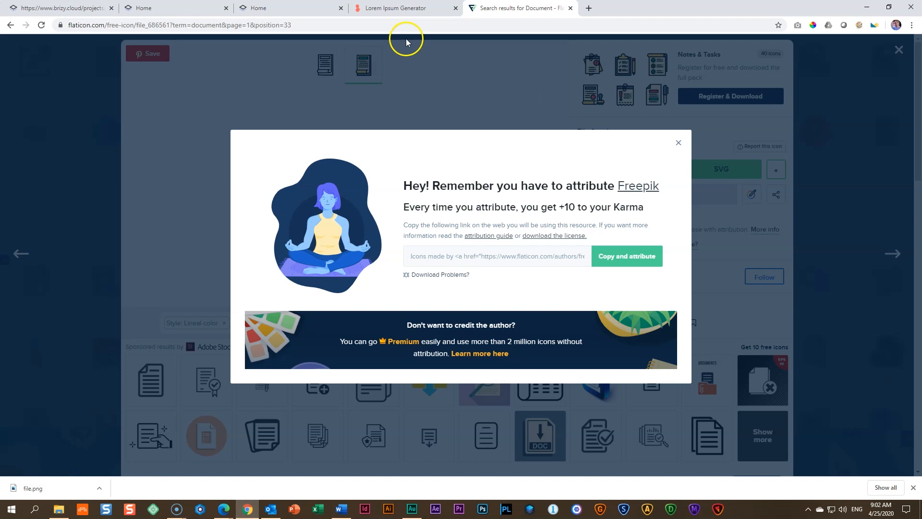
# Step: Upload file.png from the Downloads folder as the site's favicon and save the site settings
pyautogui.click(79, 8)
pyautogui.click(617, 329)
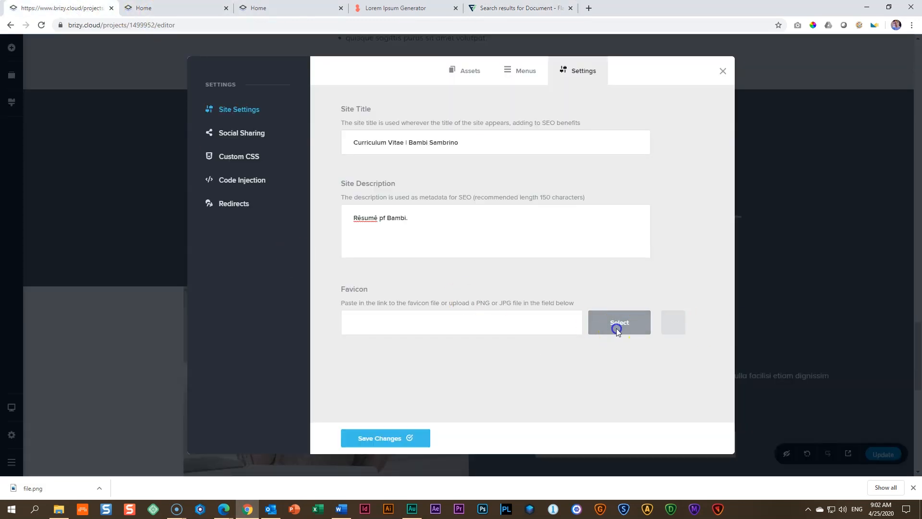
pyautogui.click(221, 54)
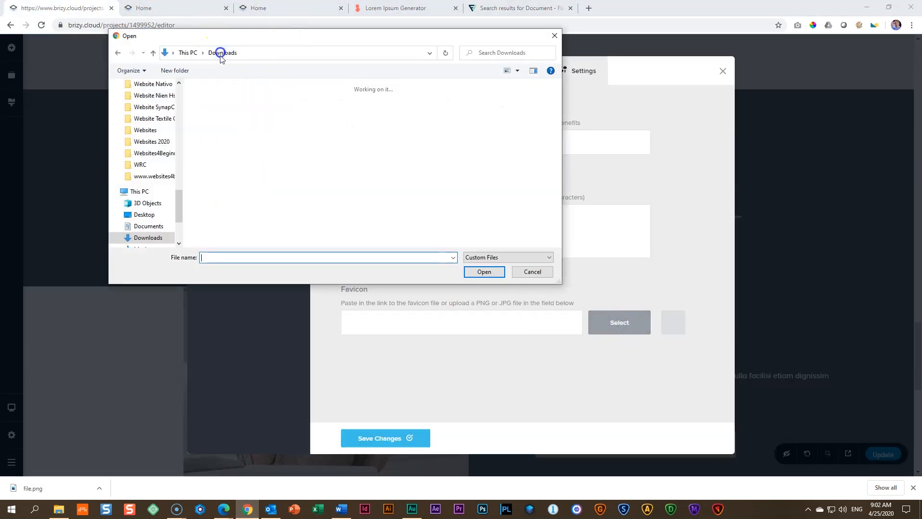
pyautogui.click(219, 120)
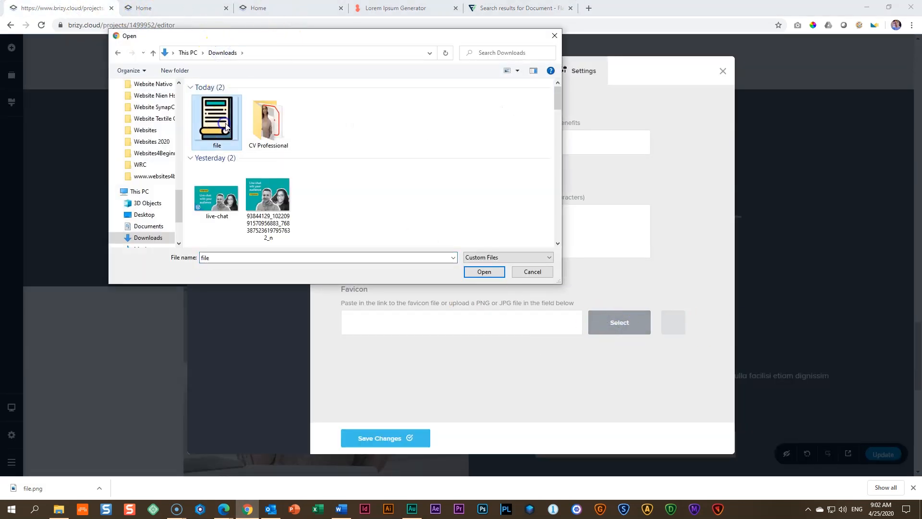
pyautogui.click(483, 272)
pyautogui.click(393, 440)
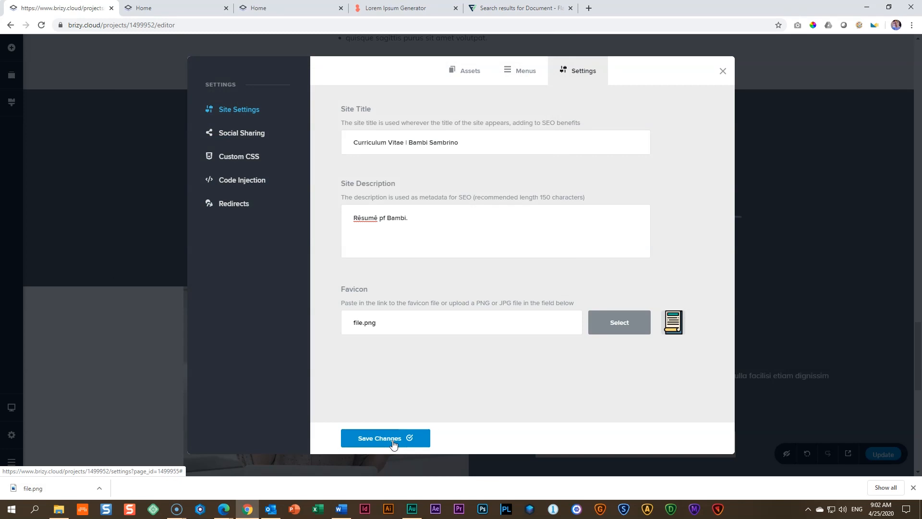
# Step: Leave the site settings, update the page and open the live site in a new tab
pyautogui.click(834, 385)
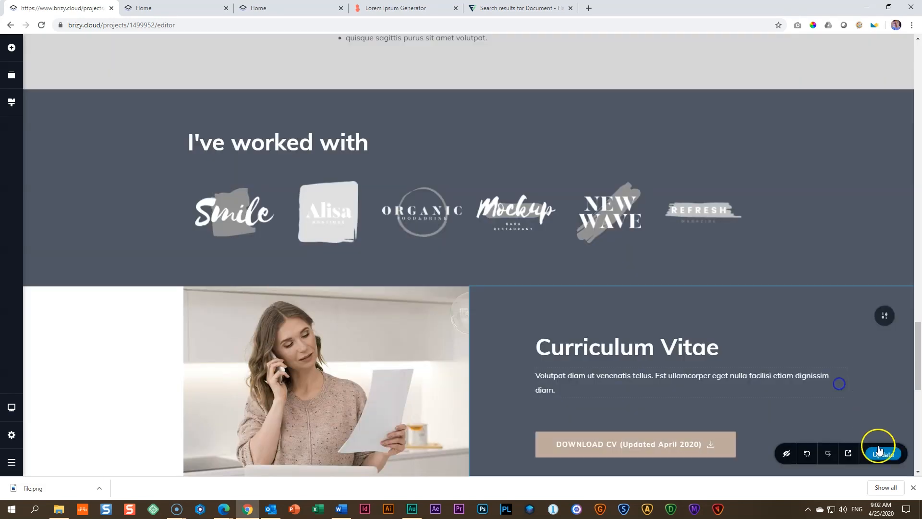
pyautogui.click(849, 454)
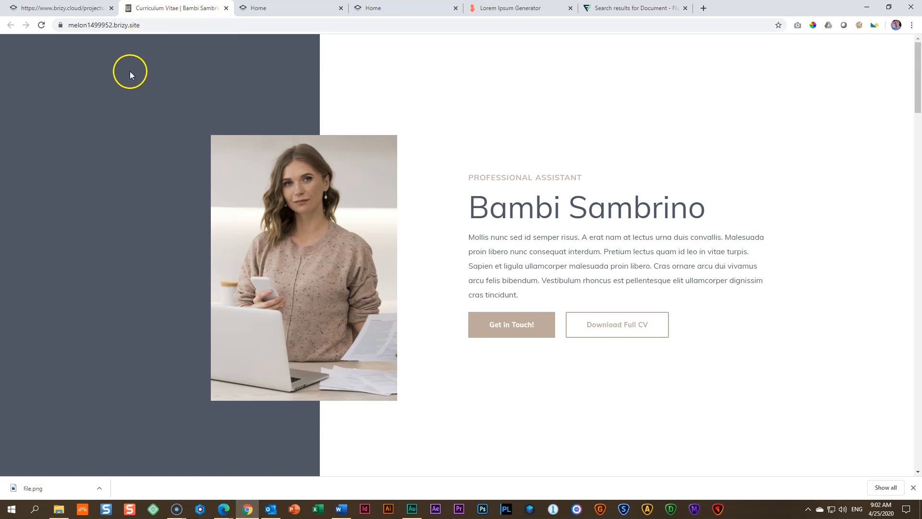
# Step: Close every browser tab except the page editor and go back to the Brizy Cloud dashboard
pyautogui.click(72, 7)
pyautogui.click(187, 9)
pyautogui.click(226, 8)
pyautogui.click(224, 8)
pyautogui.click(224, 8)
pyautogui.click(225, 9)
pyautogui.click(224, 8)
pyautogui.click(11, 461)
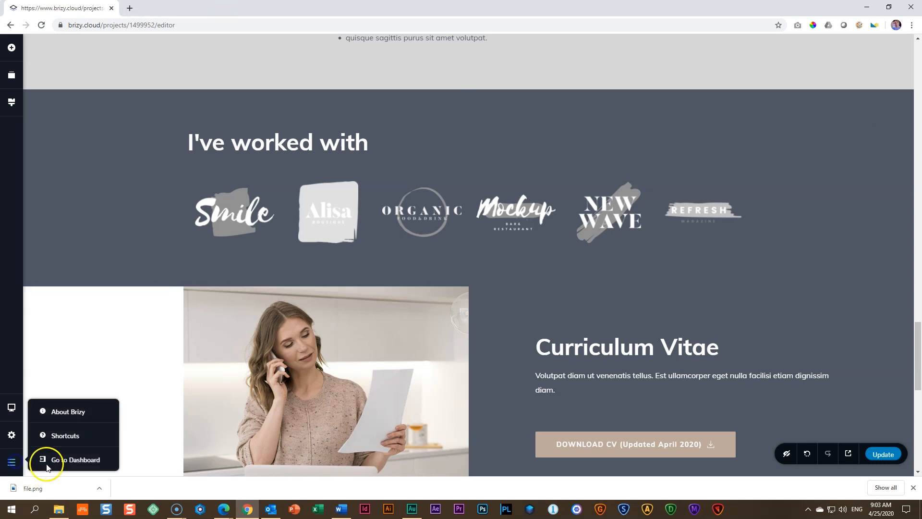
pyautogui.click(56, 461)
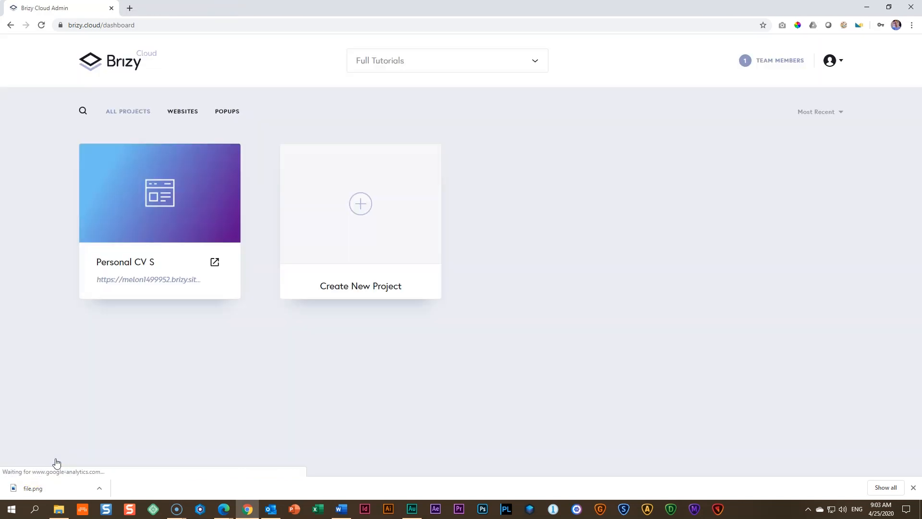
# Step: Publish the Personal CV S project on a free brizy.site subdomain consisting of the site owner's full name
pyautogui.click(125, 281)
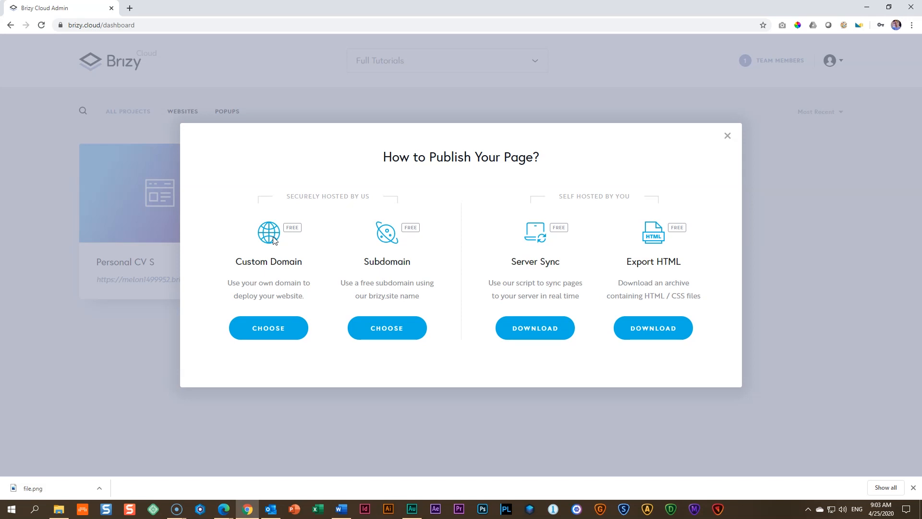
pyautogui.click(391, 334)
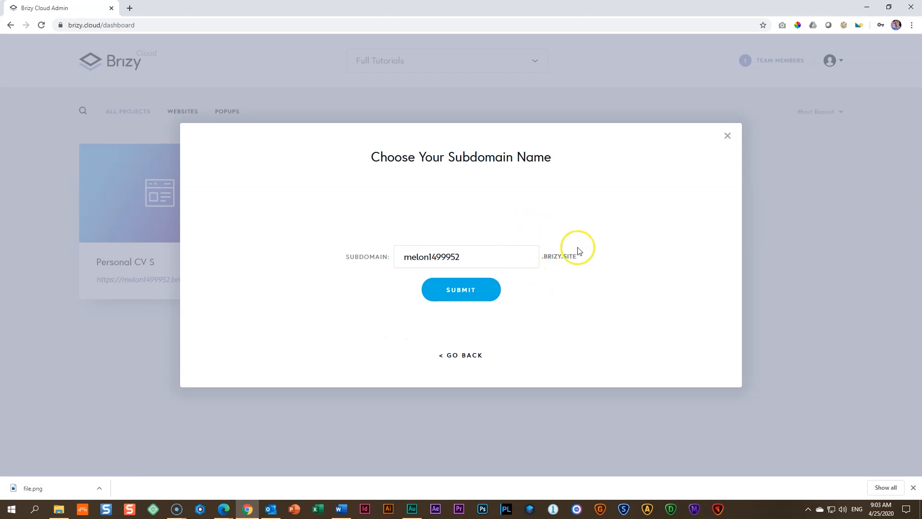
pyautogui.moveTo(464, 257); pyautogui.dragTo(337, 256)
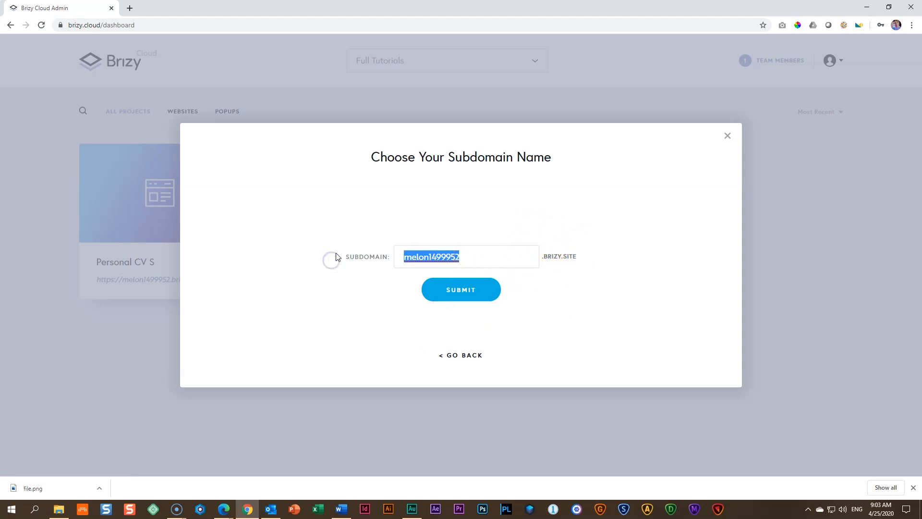
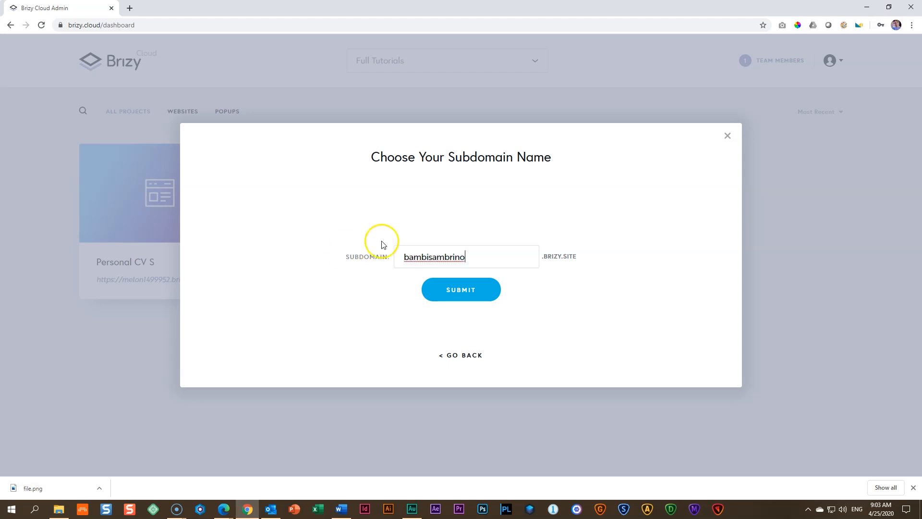
pyautogui.click(465, 292)
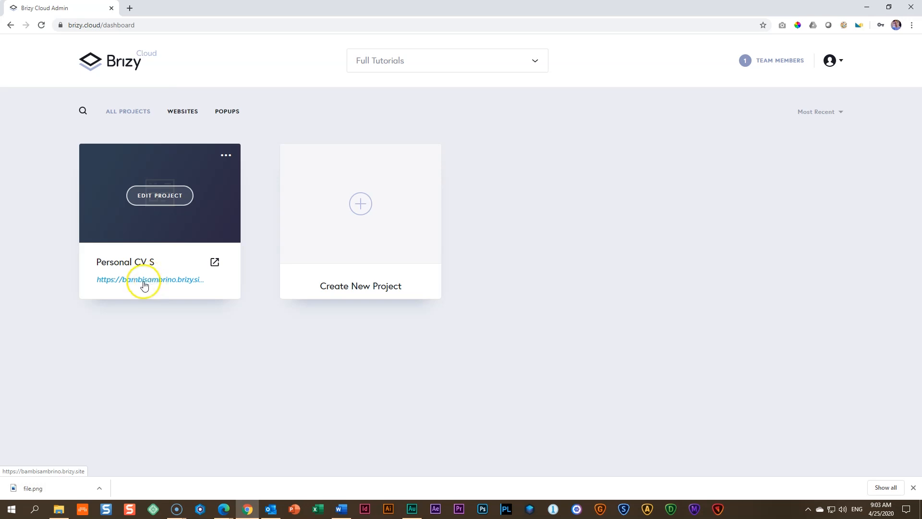
# Step: Open the published project site, copy its address and load it in the Blisk browser
pyautogui.click(215, 263)
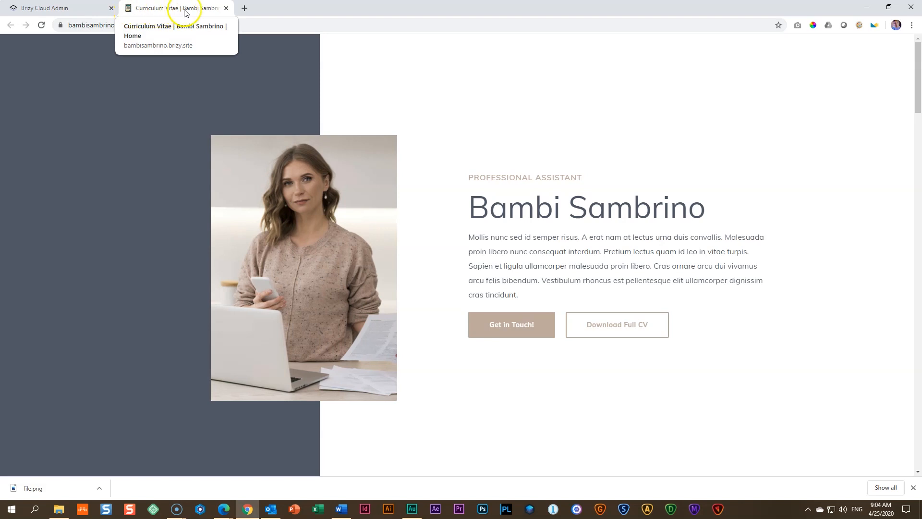
pyautogui.click(167, 24)
pyautogui.hotkey('ctrl', 'c')
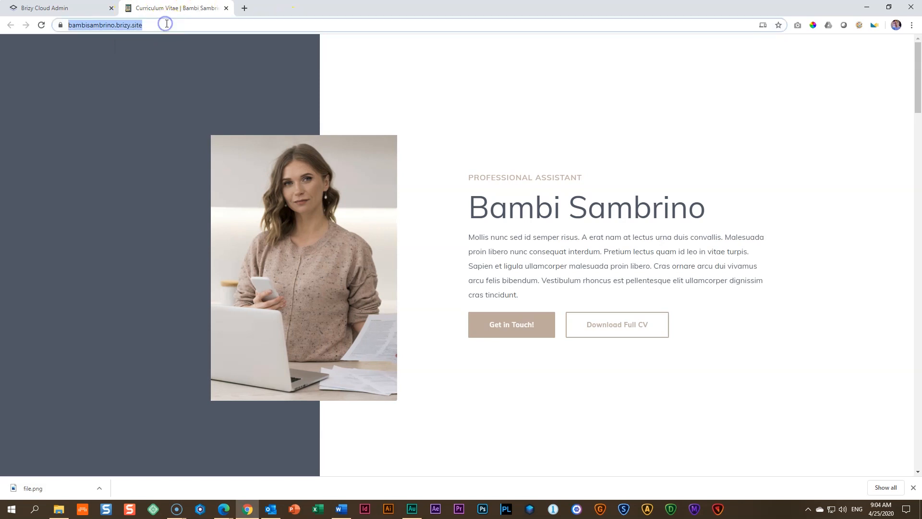
pyautogui.click(198, 512)
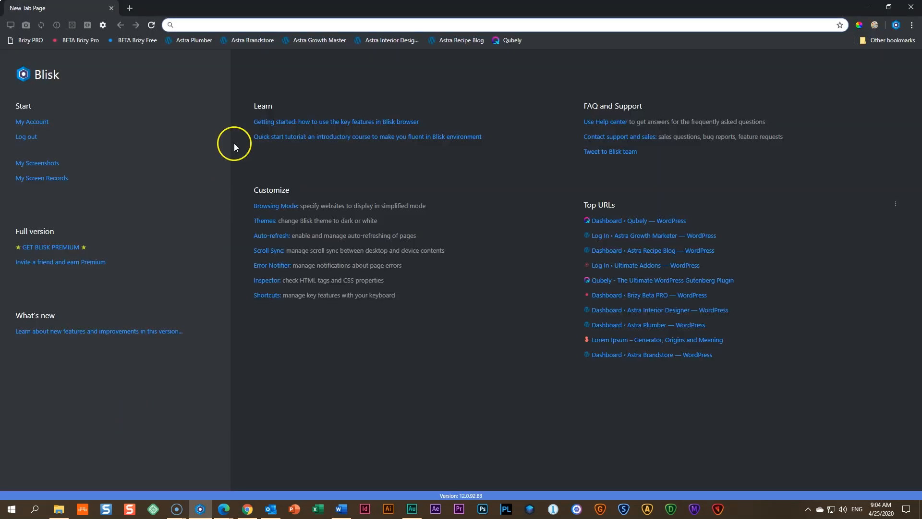
pyautogui.click(211, 27)
pyautogui.hotkey('ctrl', 'v')
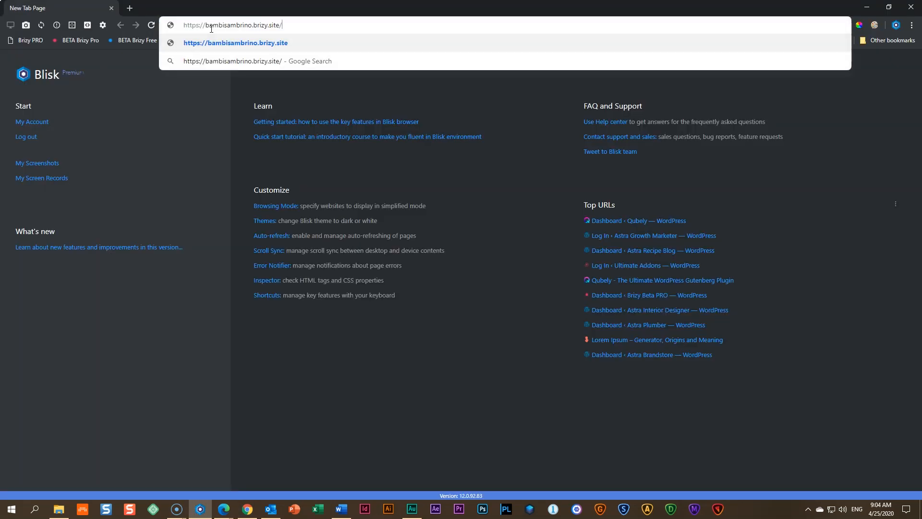
pyautogui.press('Return')
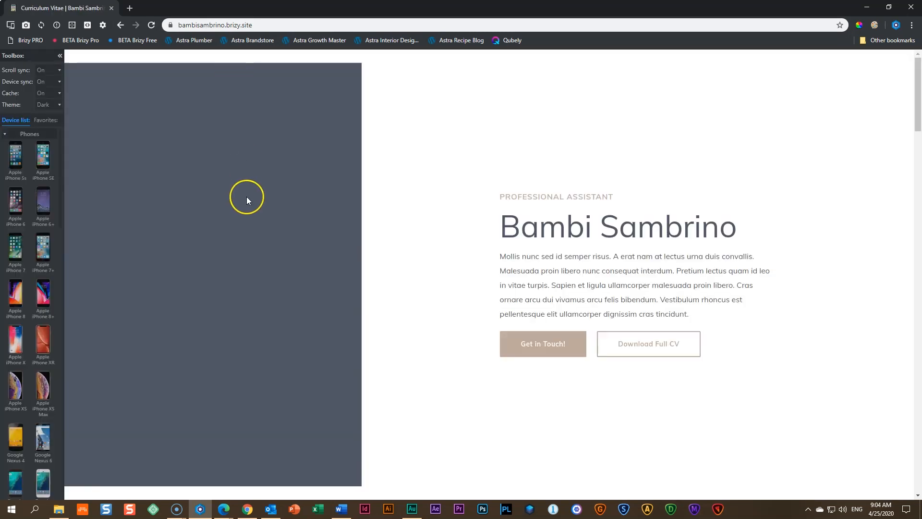
# Step: Review the desktop layout of the published page from the hero section down to the contact form
pyautogui.scroll(-6, 252, 197)
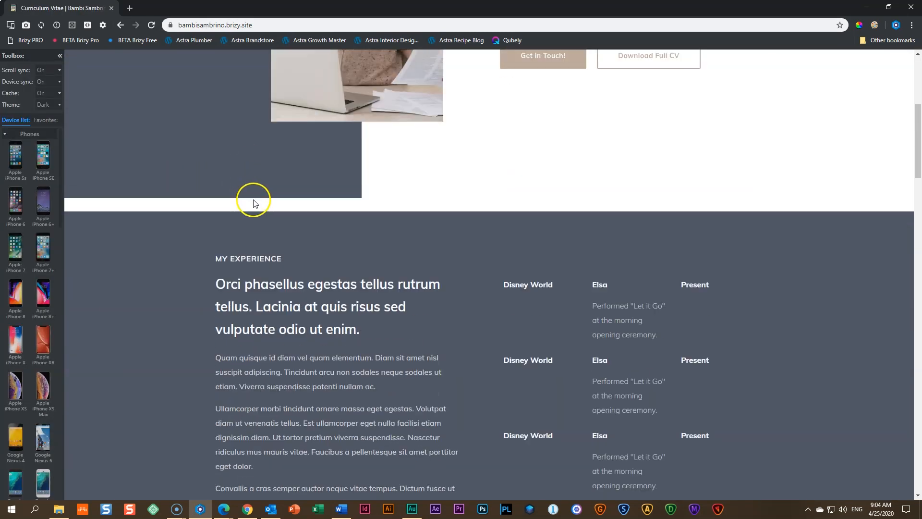
pyautogui.scroll(-12, 255, 197)
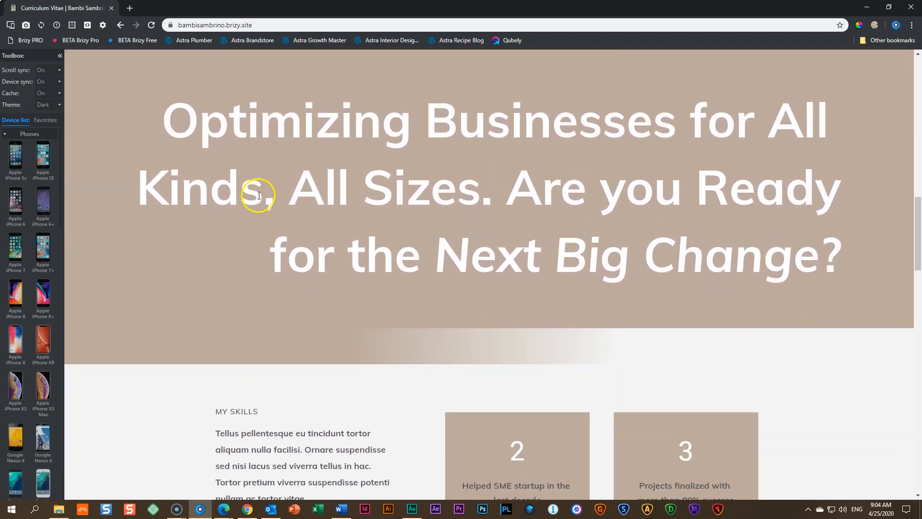
pyautogui.scroll(-15, 259, 196)
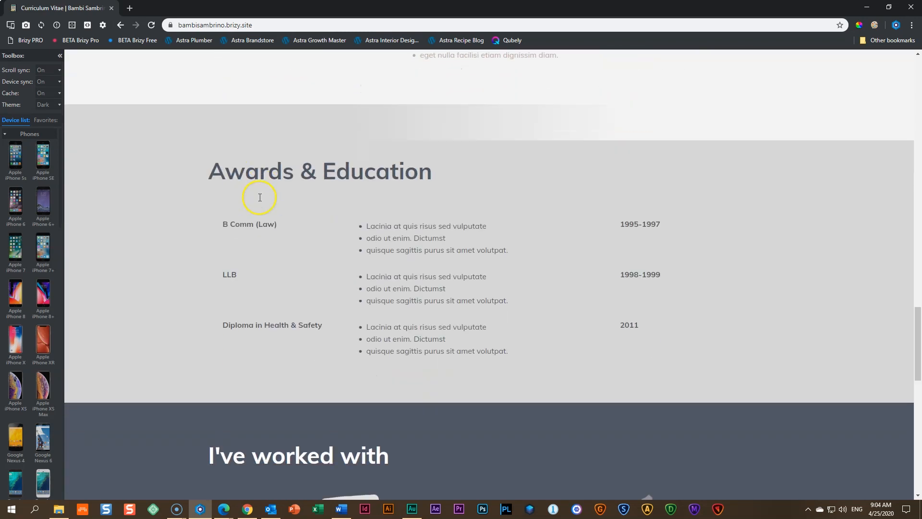
pyautogui.scroll(-11, 260, 197)
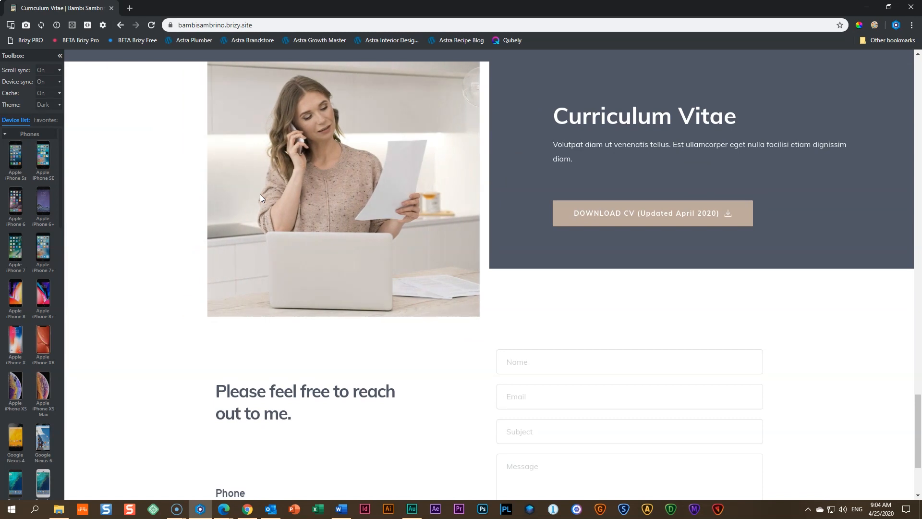
pyautogui.scroll(-4, 261, 194)
pyautogui.scroll(10, 260, 198)
# Step: Preview the page on the favourite Apple iPad device and check the tablet layout of every section down to the footer
pyautogui.click(46, 119)
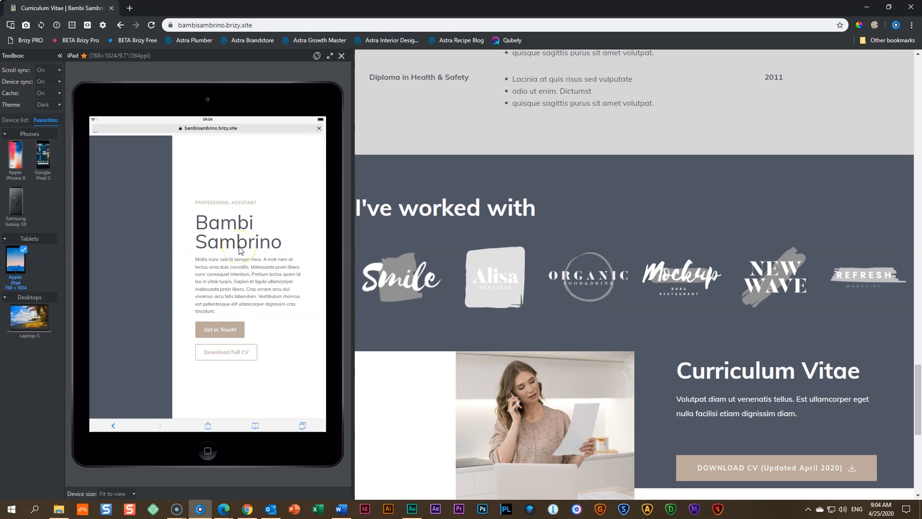
pyautogui.scroll(10, 601, 206)
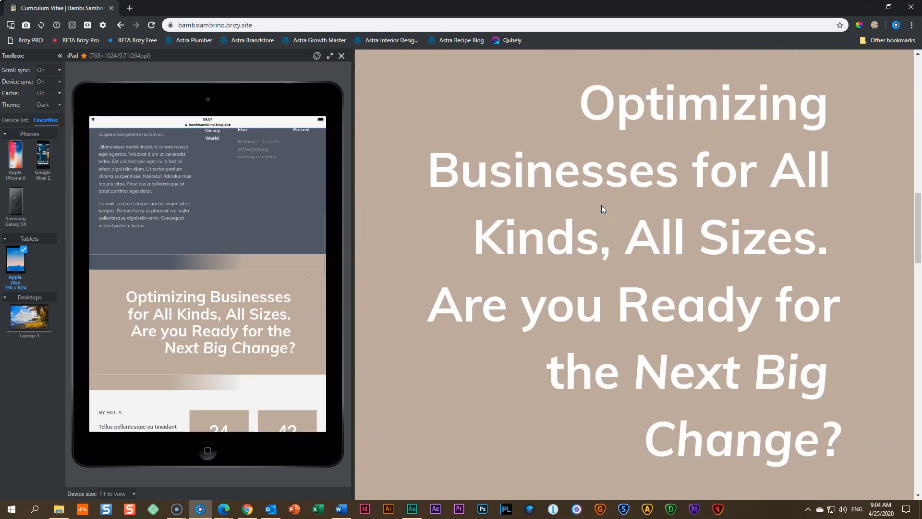
pyautogui.scroll(18, 602, 205)
pyautogui.click(573, 202)
pyautogui.scroll(-8, 221, 265)
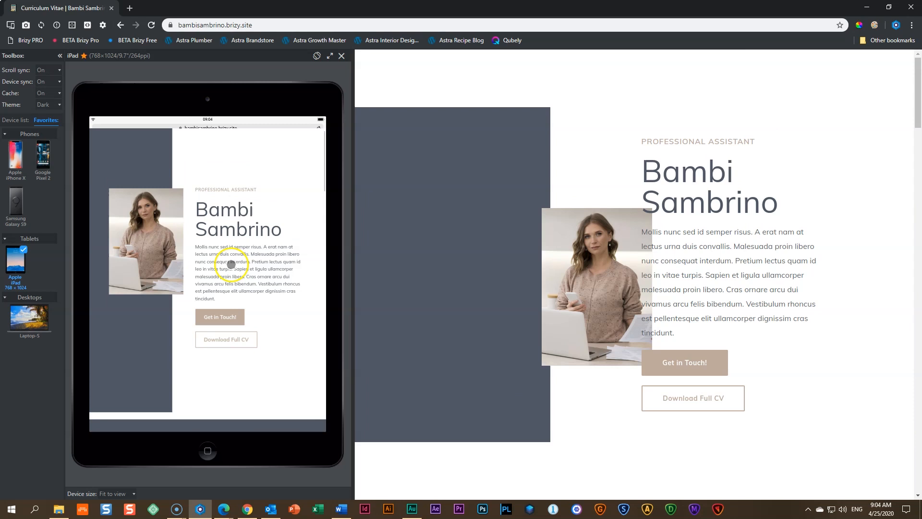
pyautogui.scroll(-5, 231, 264)
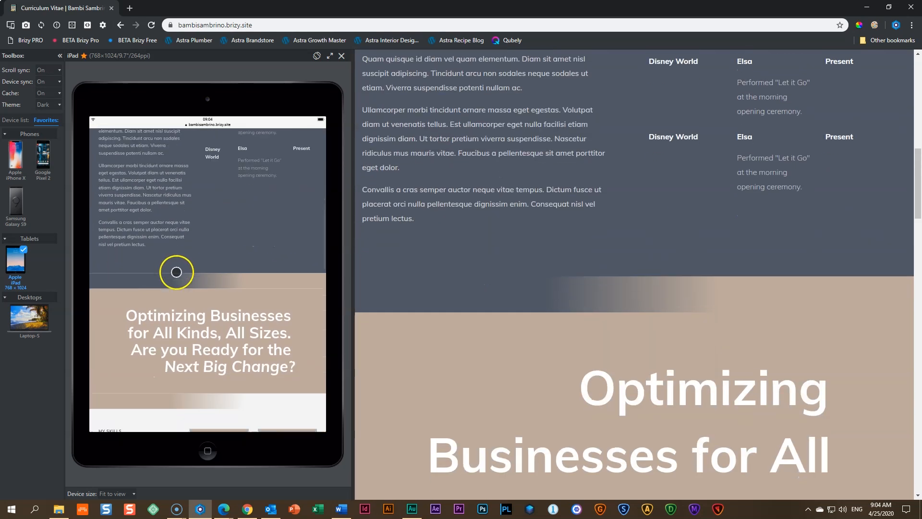
pyautogui.scroll(-5, 183, 266)
pyautogui.scroll(-6, 185, 268)
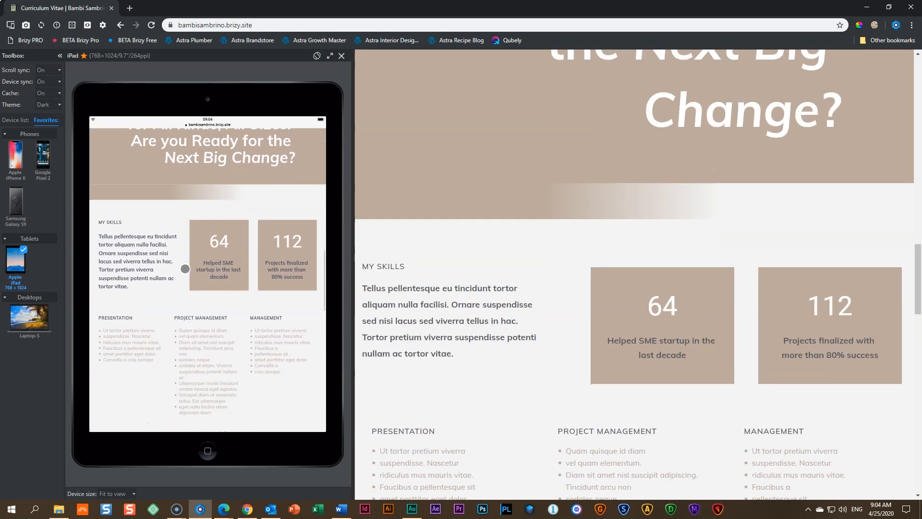
pyautogui.scroll(8, 158, 206)
pyautogui.scroll(-8, 191, 240)
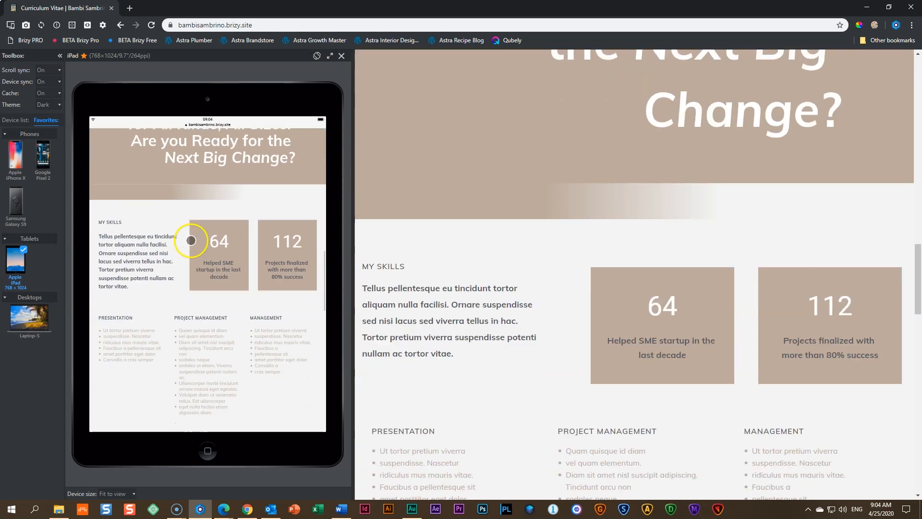
pyautogui.scroll(-6, 190, 242)
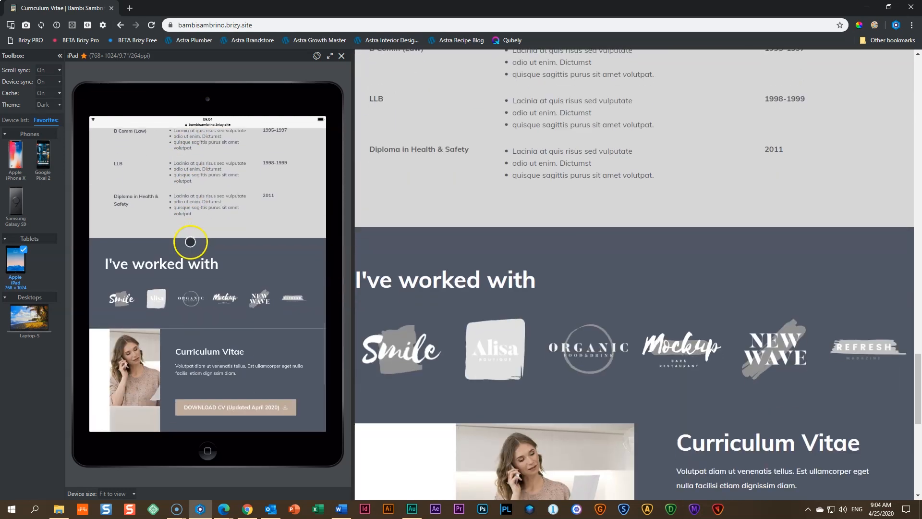
pyautogui.scroll(-2, 191, 243)
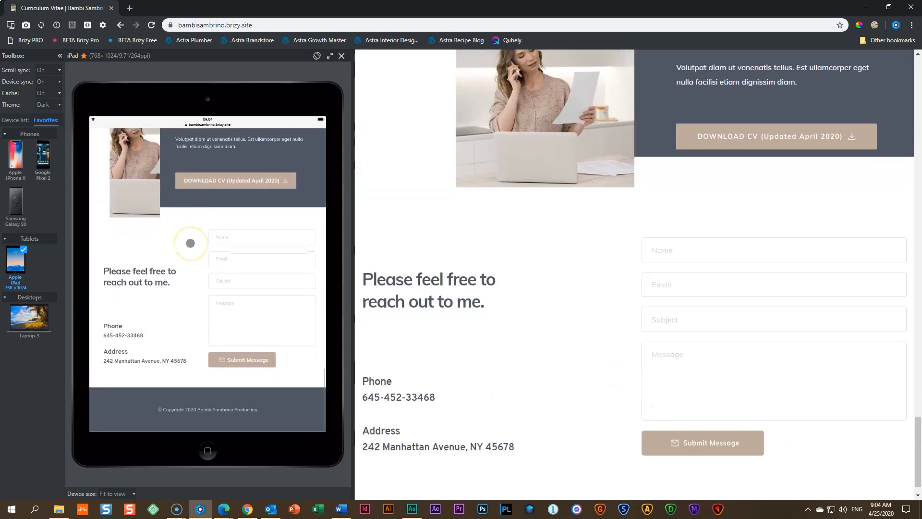
pyautogui.scroll(8, 190, 241)
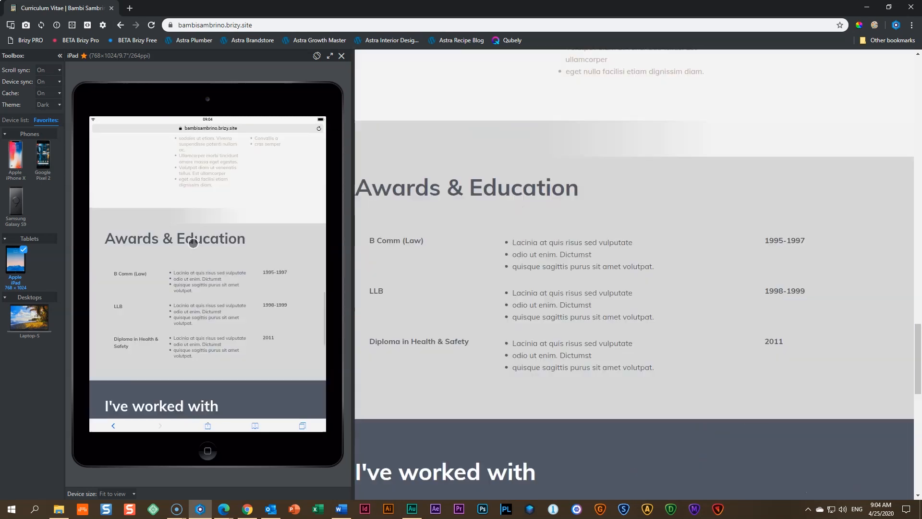
# Step: Switch the device preview to the Apple iPhone X and check the page's mobile layout
pyautogui.click(18, 206)
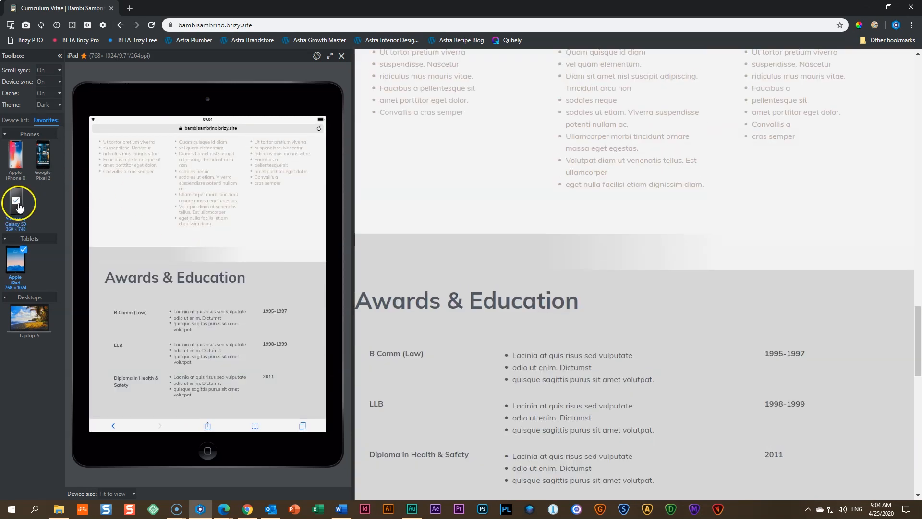
pyautogui.click(16, 161)
pyautogui.scroll(15, 216, 238)
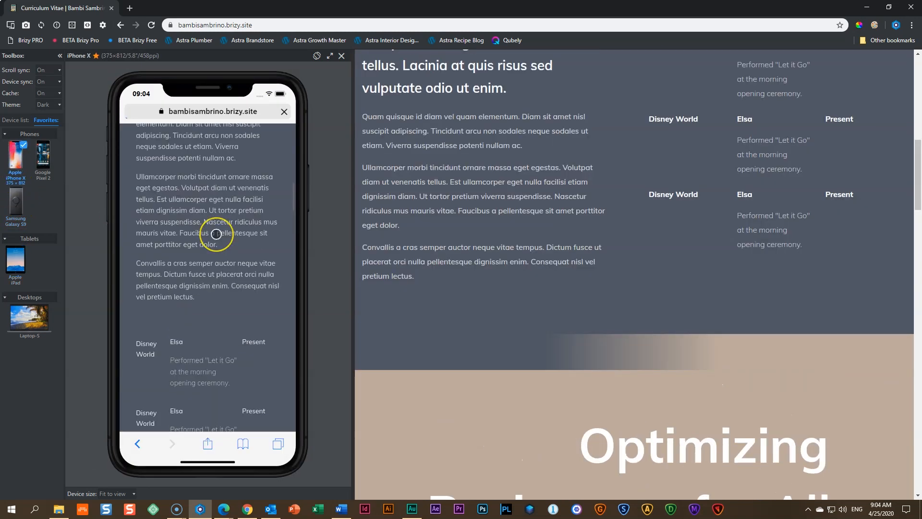
pyautogui.scroll(-3, 216, 234)
pyautogui.scroll(3, 216, 234)
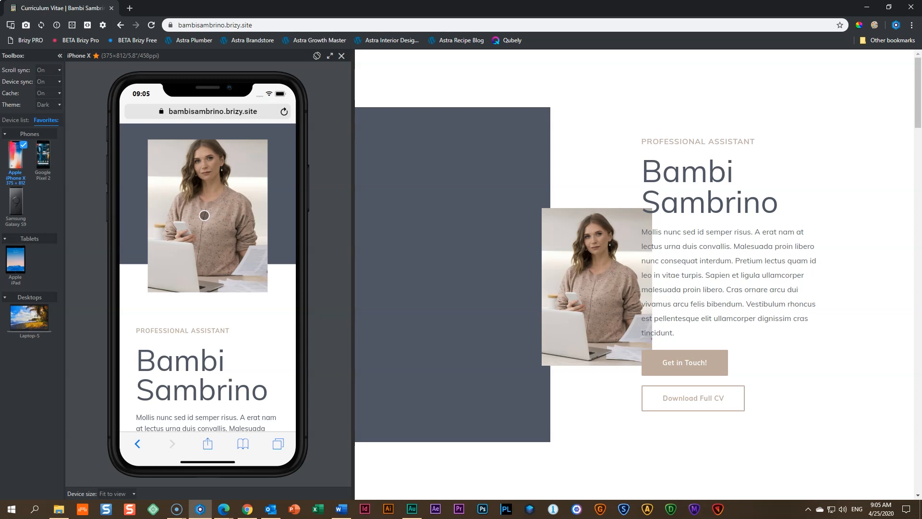
pyautogui.scroll(-8, 206, 221)
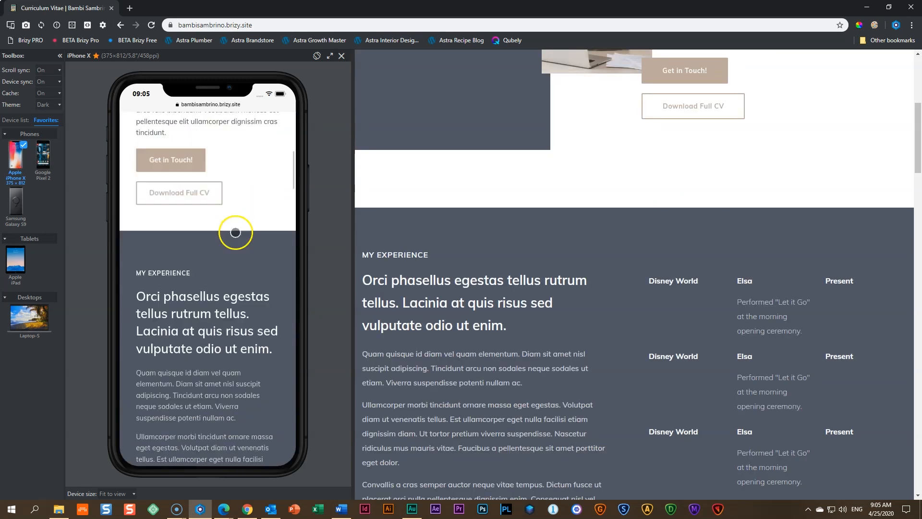
# Step: Examine the iPhone X layout from the My Experience section down through skills, education, client logos and contact form to the footer
pyautogui.scroll(-10, 235, 232)
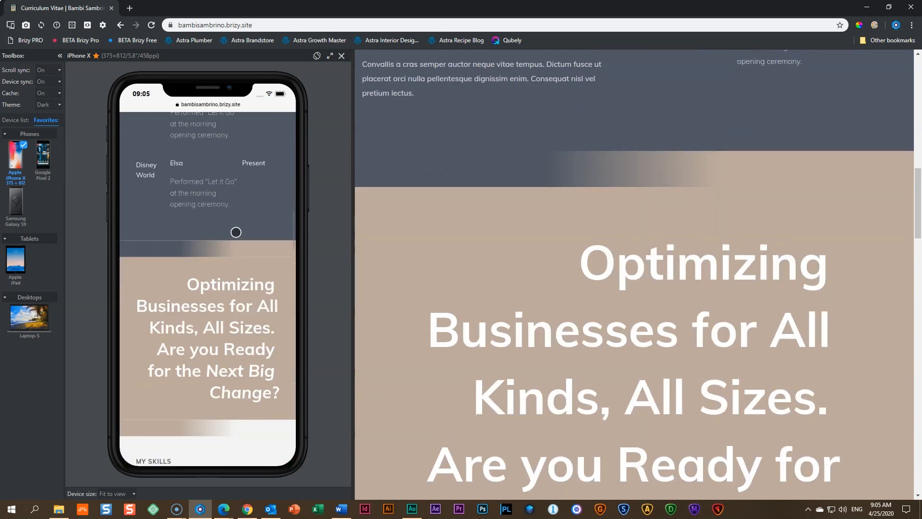
pyautogui.scroll(-3, 235, 232)
pyautogui.scroll(-4, 200, 232)
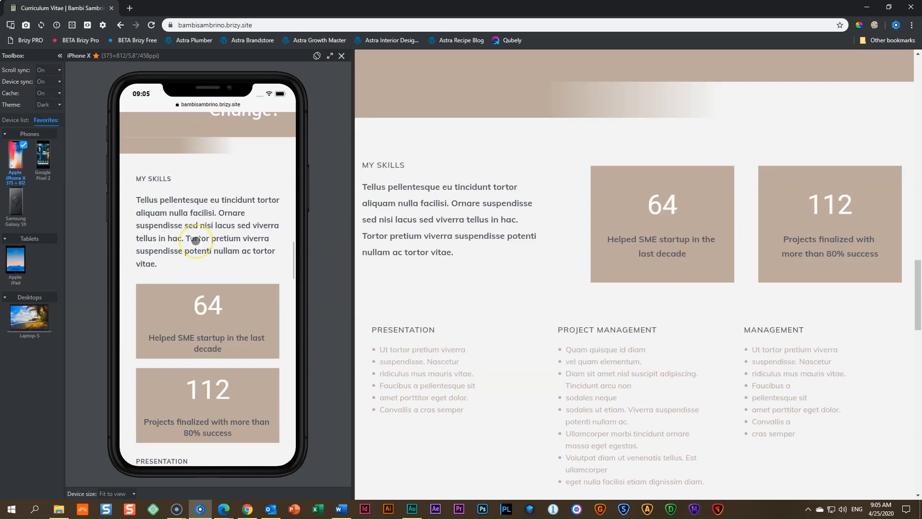
pyautogui.scroll(-4, 196, 241)
pyautogui.scroll(-8, 195, 241)
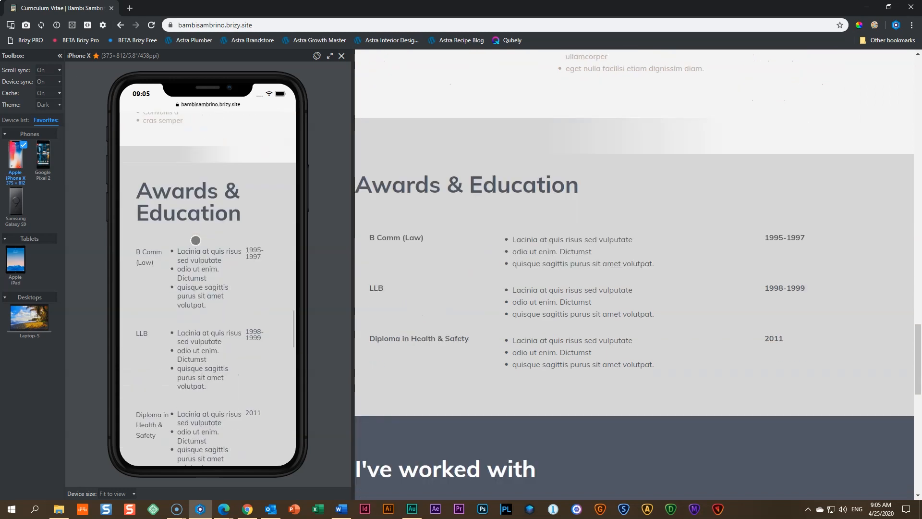
pyautogui.scroll(-10, 195, 240)
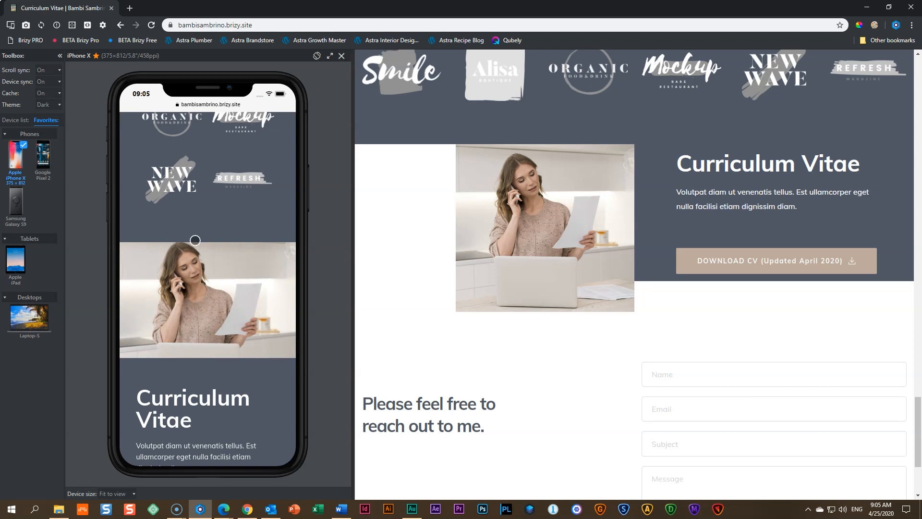
pyautogui.scroll(-7, 195, 240)
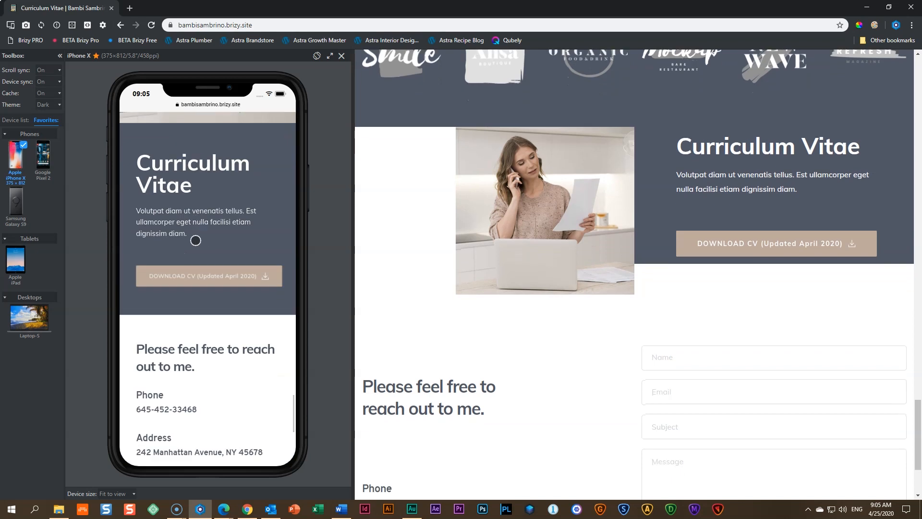
pyautogui.scroll(-2, 195, 241)
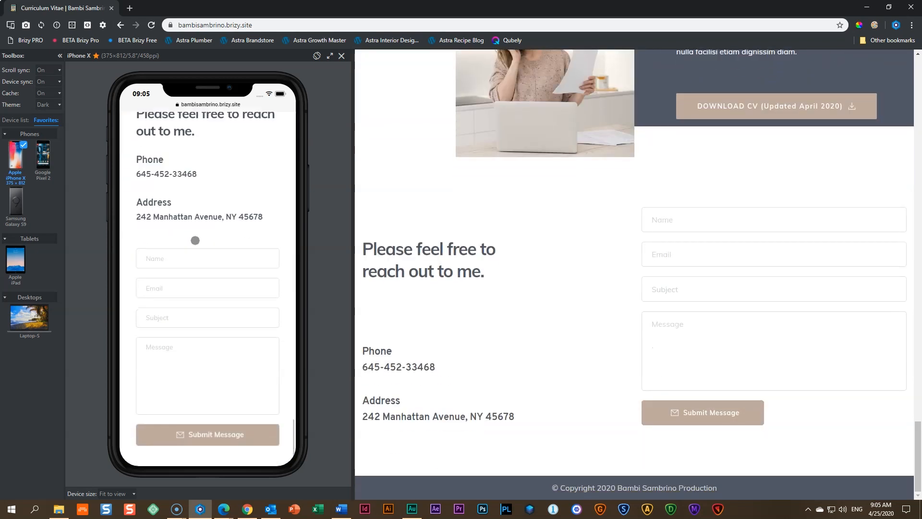
pyautogui.scroll(-1, 195, 240)
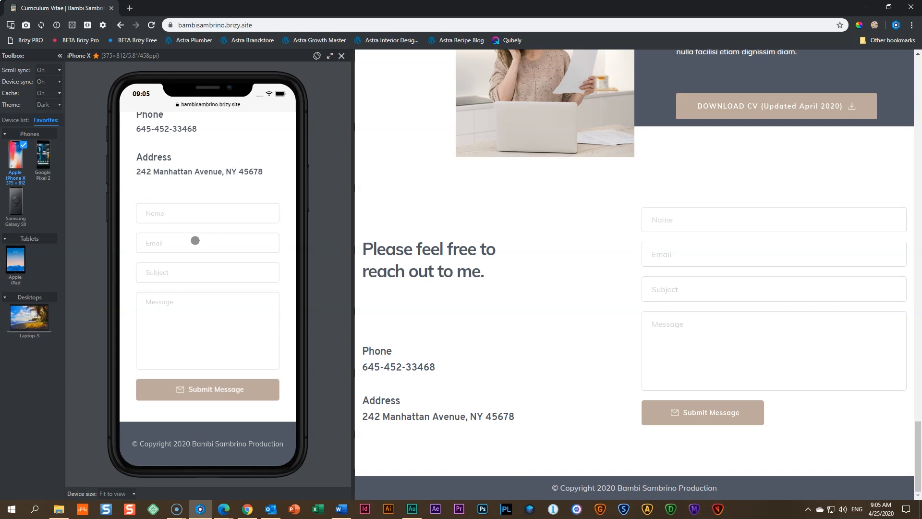
# Step: Return to the hero section in the iPhone X preview and recheck the mobile layout down to Awards & Education
pyautogui.scroll(10, 195, 240)
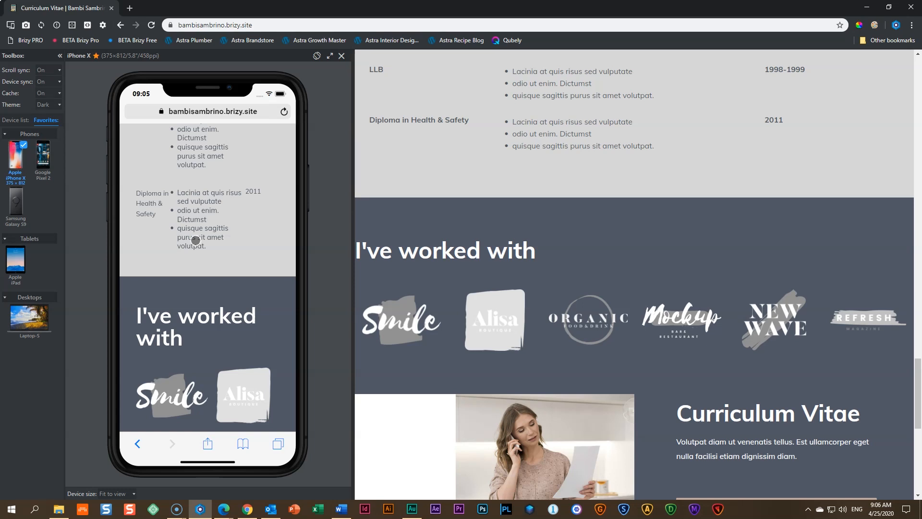
pyautogui.scroll(10, 196, 240)
pyautogui.scroll(15, 196, 240)
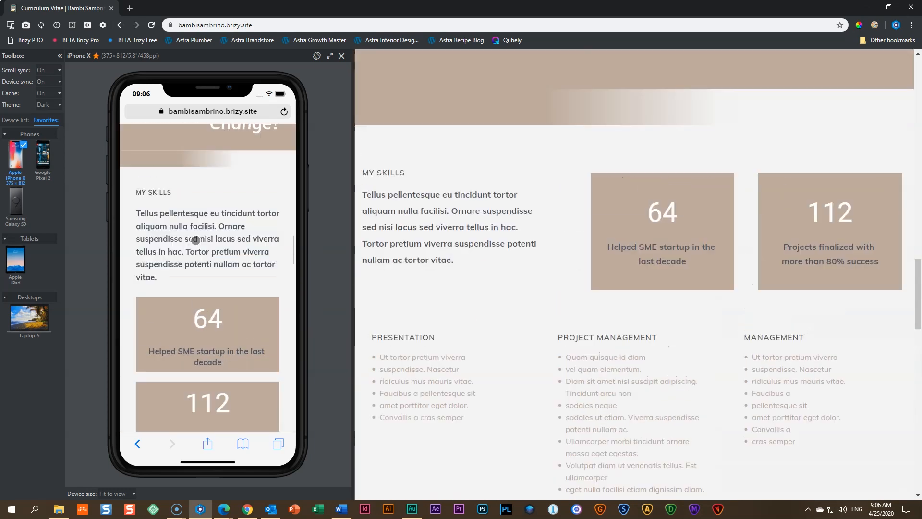
pyautogui.scroll(15, 196, 240)
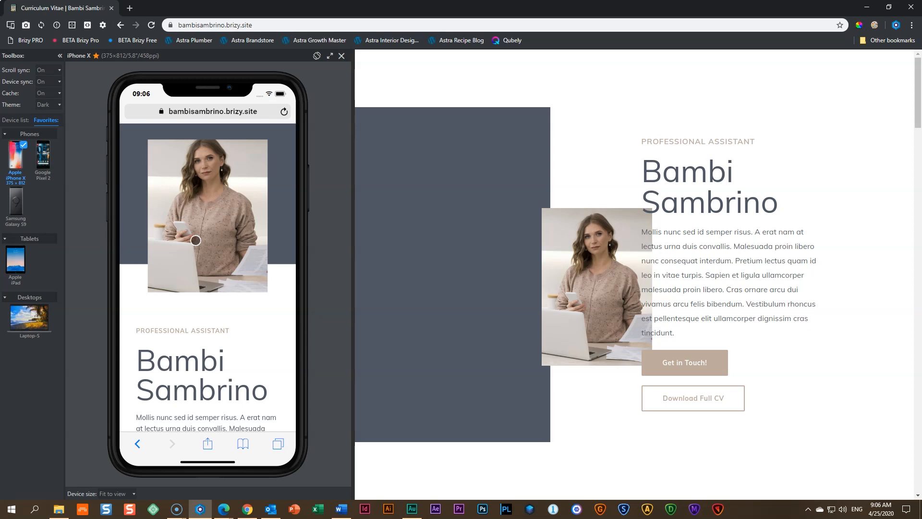
pyautogui.scroll(-6, 210, 233)
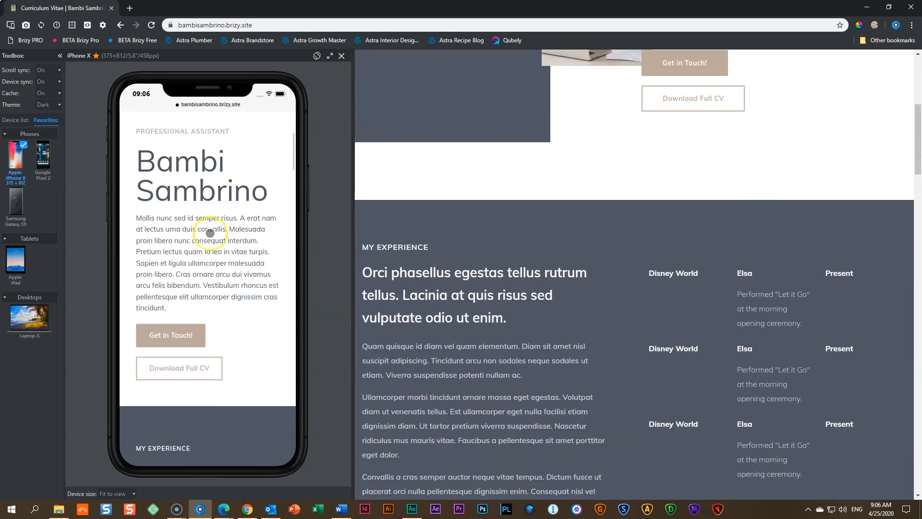
pyautogui.scroll(-10, 210, 233)
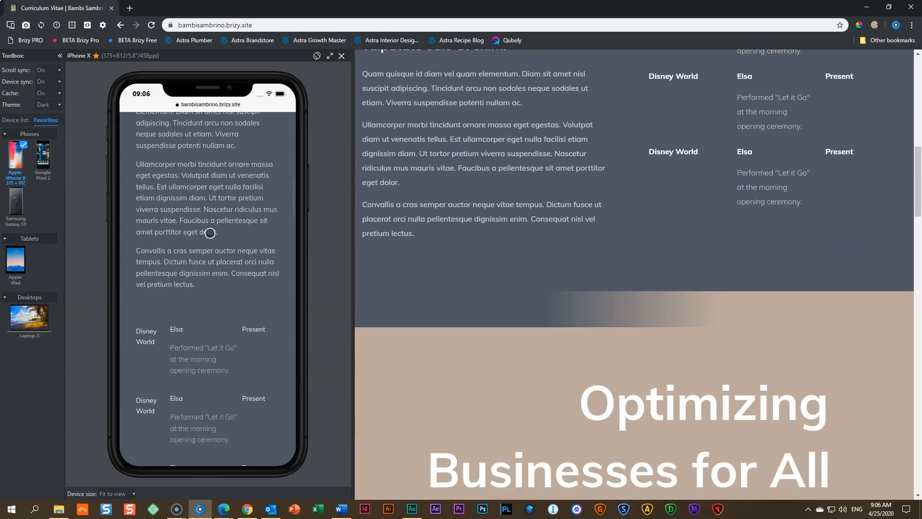
pyautogui.scroll(-10, 209, 233)
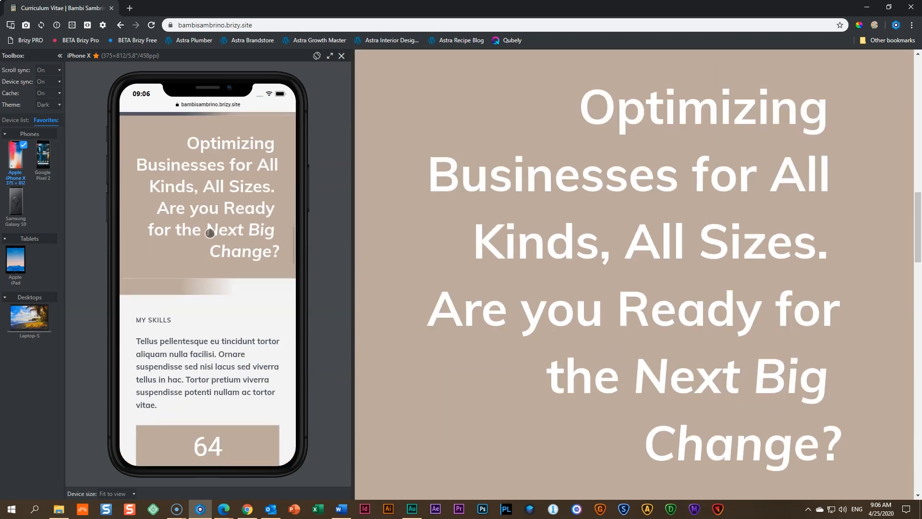
pyautogui.scroll(-4, 209, 233)
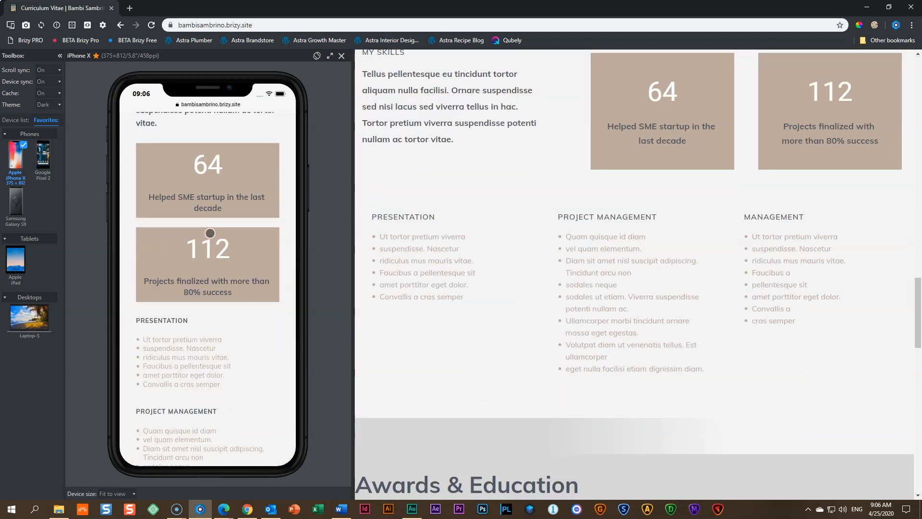
pyautogui.scroll(-3, 210, 233)
pyautogui.scroll(-3, 210, 233)
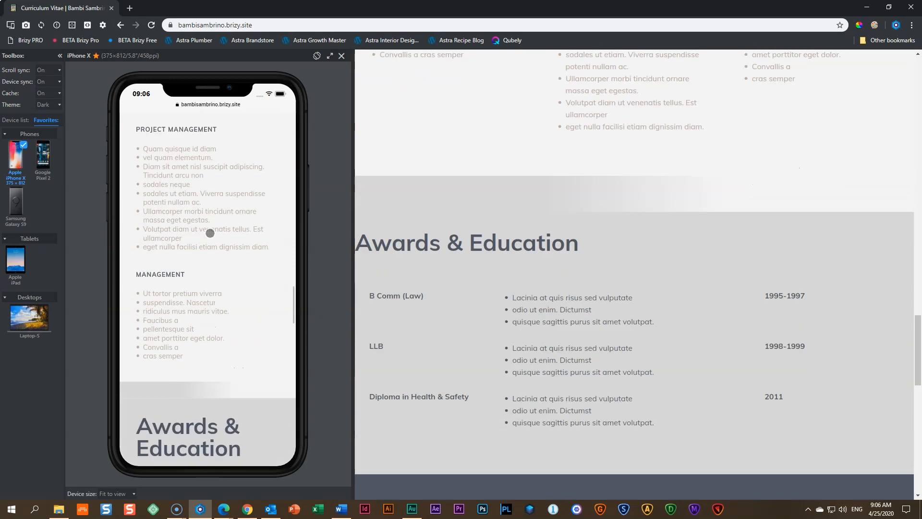